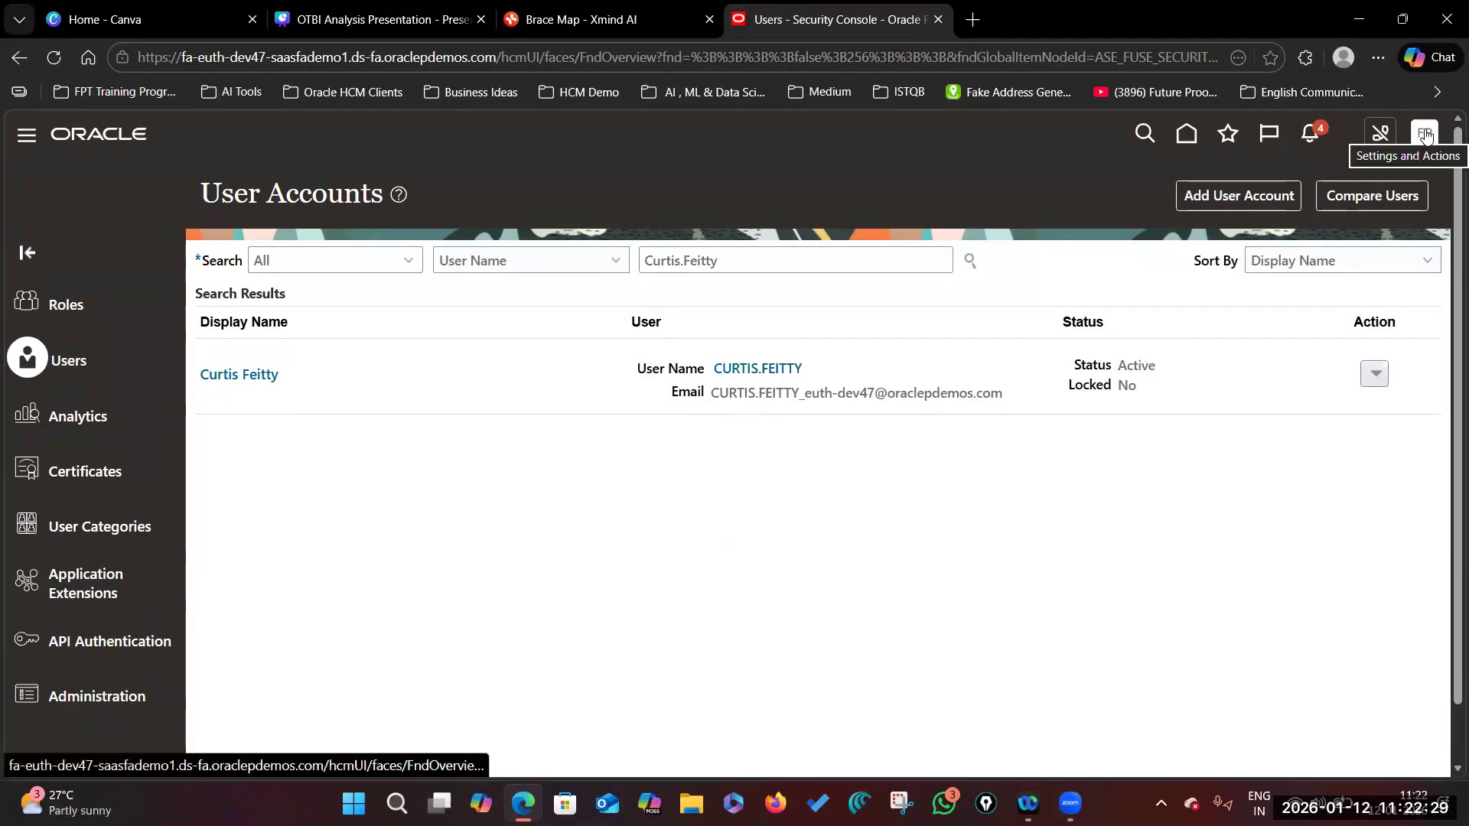
Step: In a new tab, load Zoho WorkDrive and open 'Top 10 HR KPIs in OTBI Analysis.pdf' from the OTBI Analysis folder
{"action": "key", "text": "ctrl+t"}
{"action": "type", "text": "workday.com"}
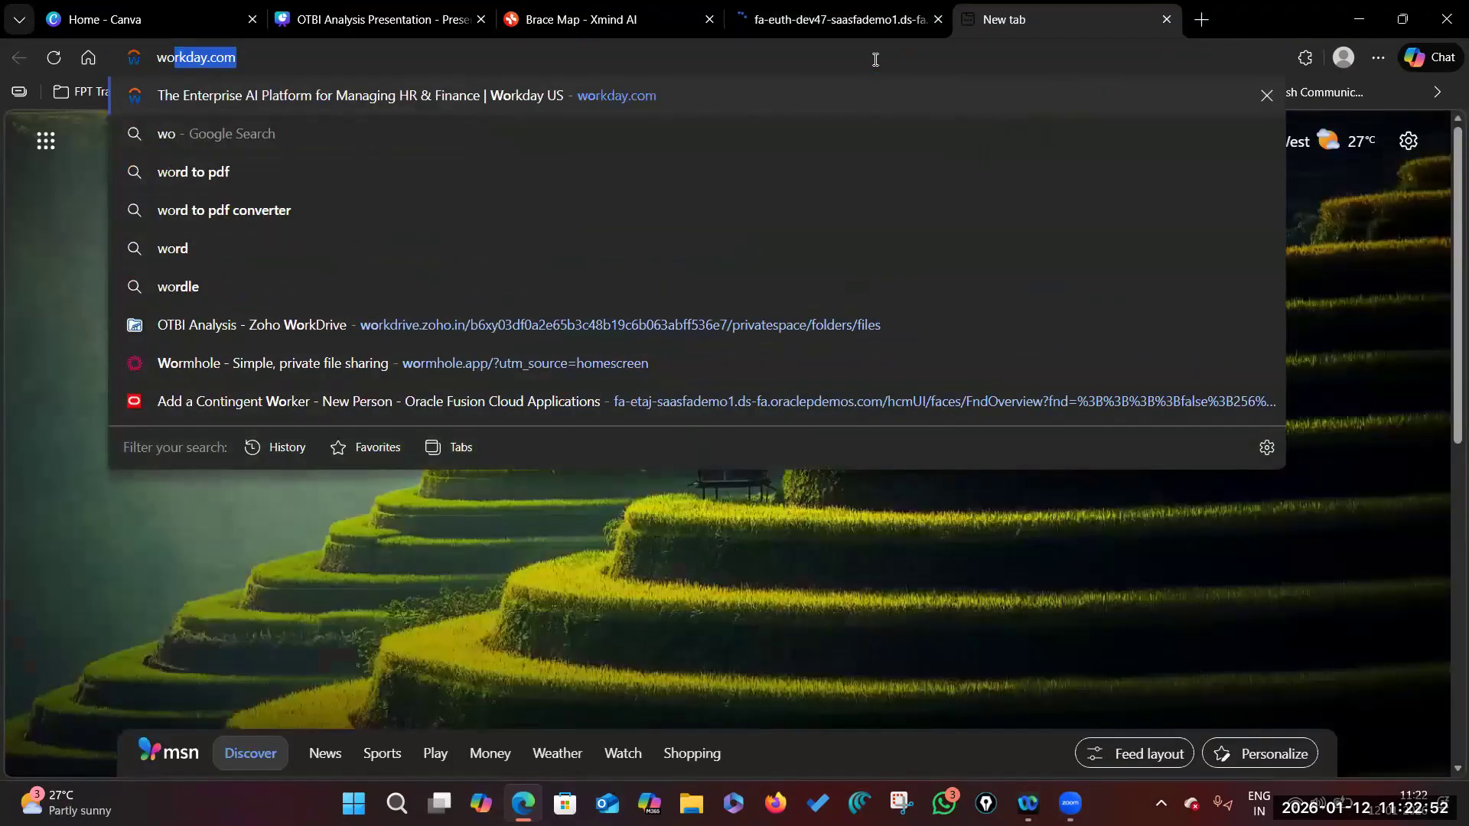
{"action": "key", "text": "Return"}
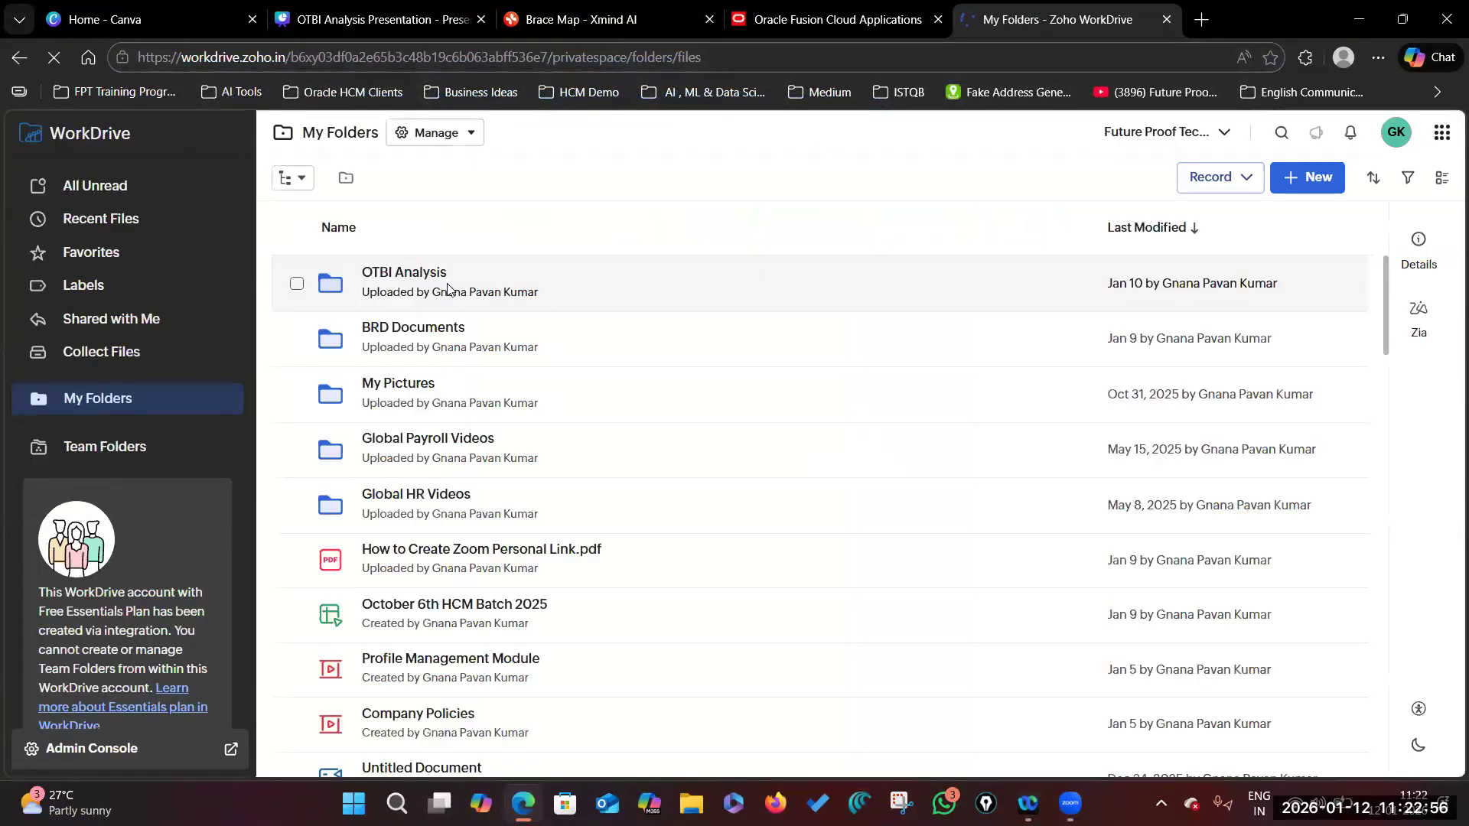
{"action": "left_click", "coordinate": [400, 273]}
{"action": "left_click", "coordinate": [457, 496]}
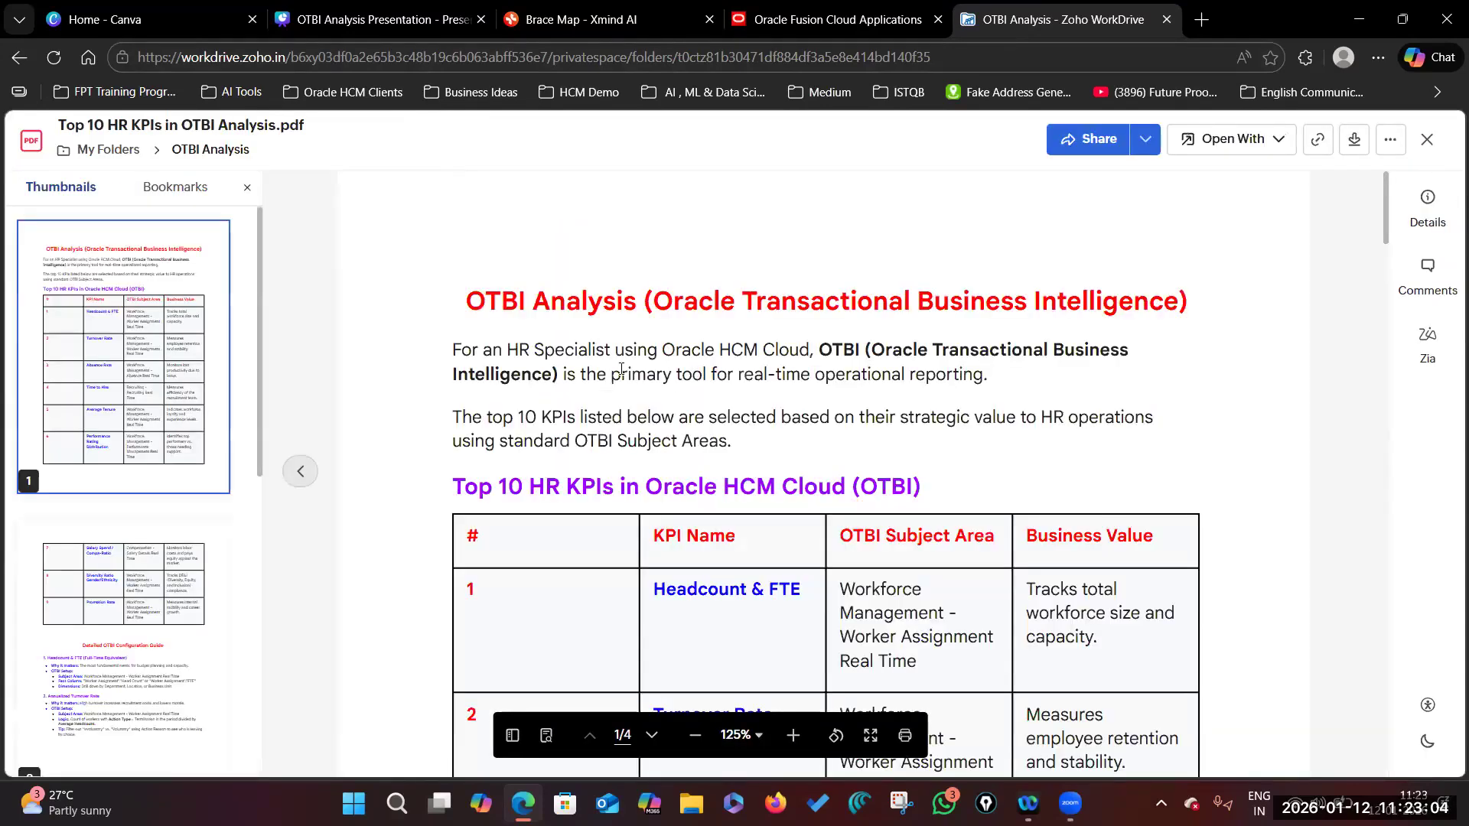
Step: Hide the page thumbnails and scroll the PDF to its KPI table
{"action": "left_click", "coordinate": [247, 188]}
{"action": "scroll", "coordinate": [687, 510], "scroll_direction": "down", "scroll_amount": 1}
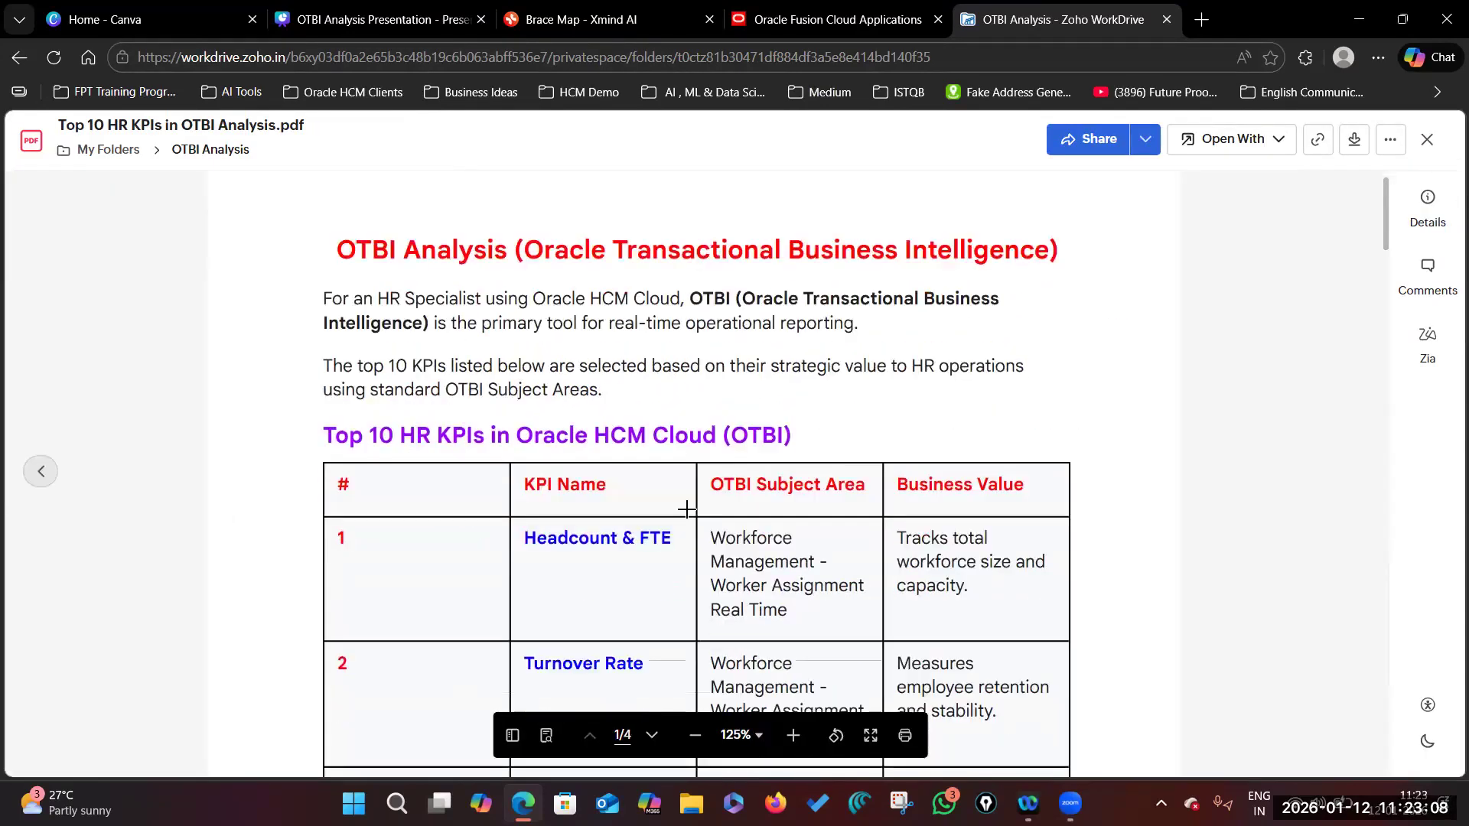
{"action": "scroll", "coordinate": [688, 509], "scroll_direction": "down", "scroll_amount": 2}
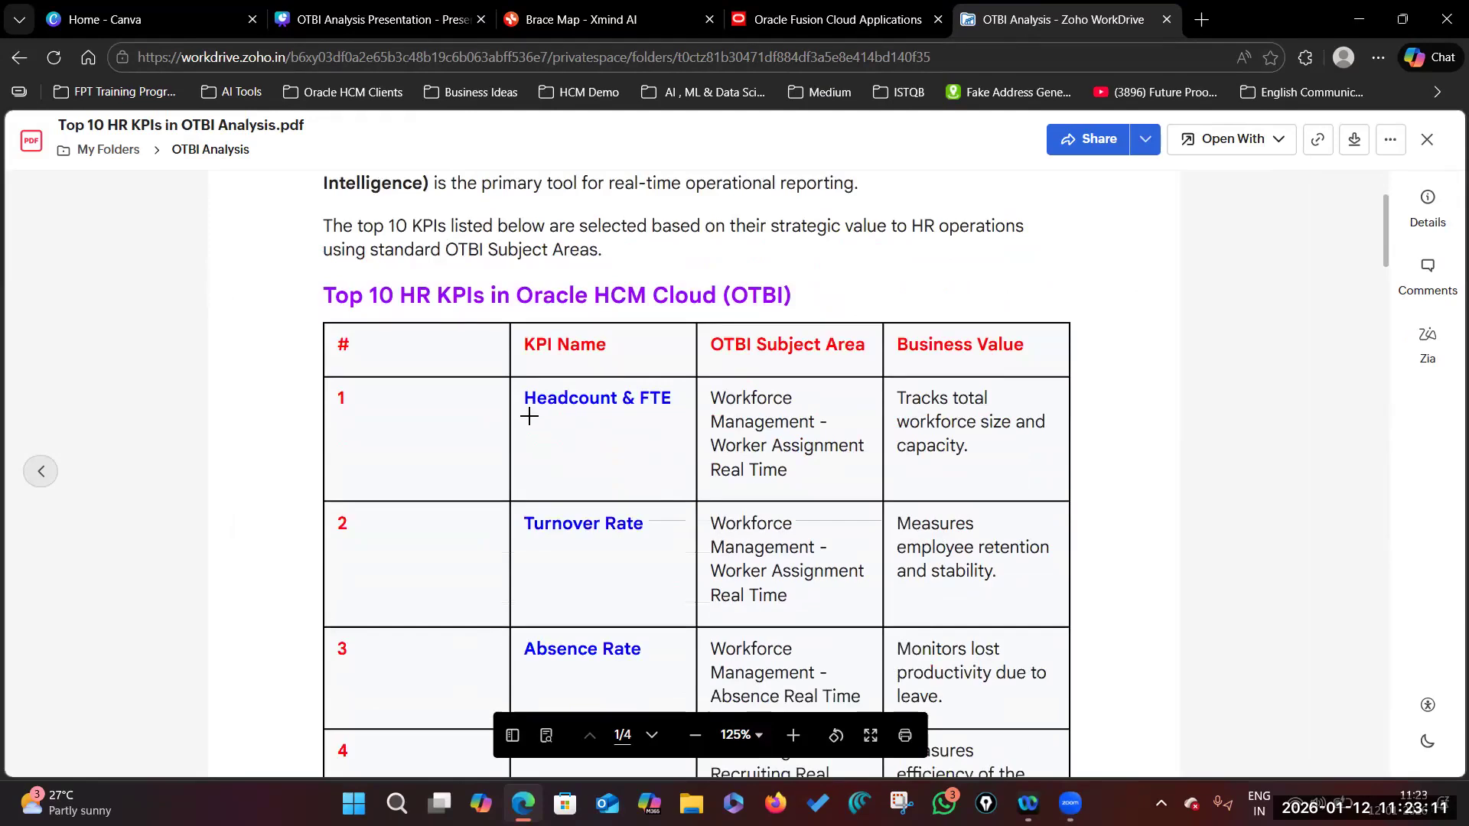
{"action": "scroll", "coordinate": [535, 459], "scroll_direction": "up", "scroll_amount": 2}
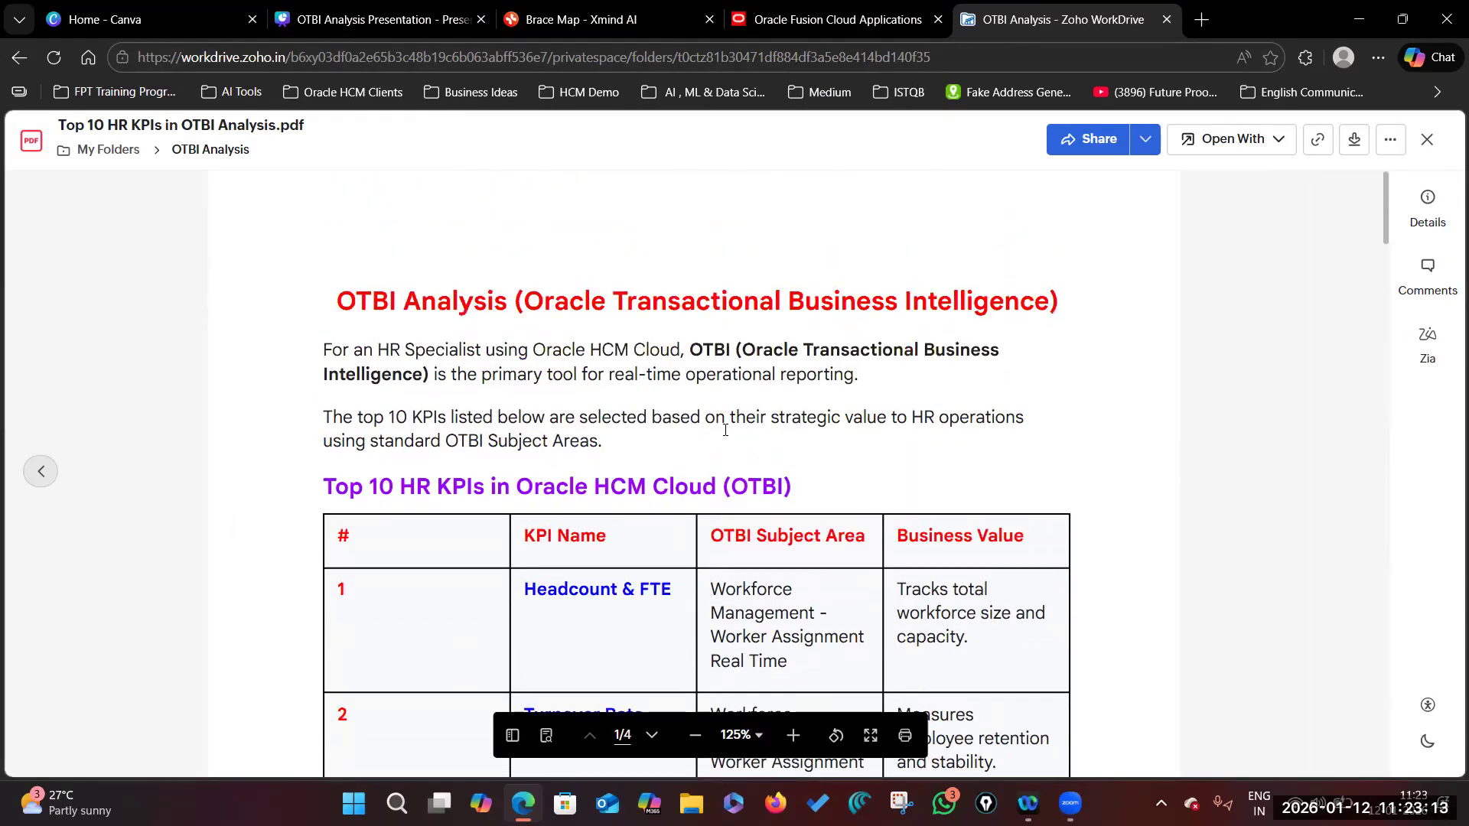
{"action": "scroll", "coordinate": [544, 545], "scroll_direction": "down", "scroll_amount": 2}
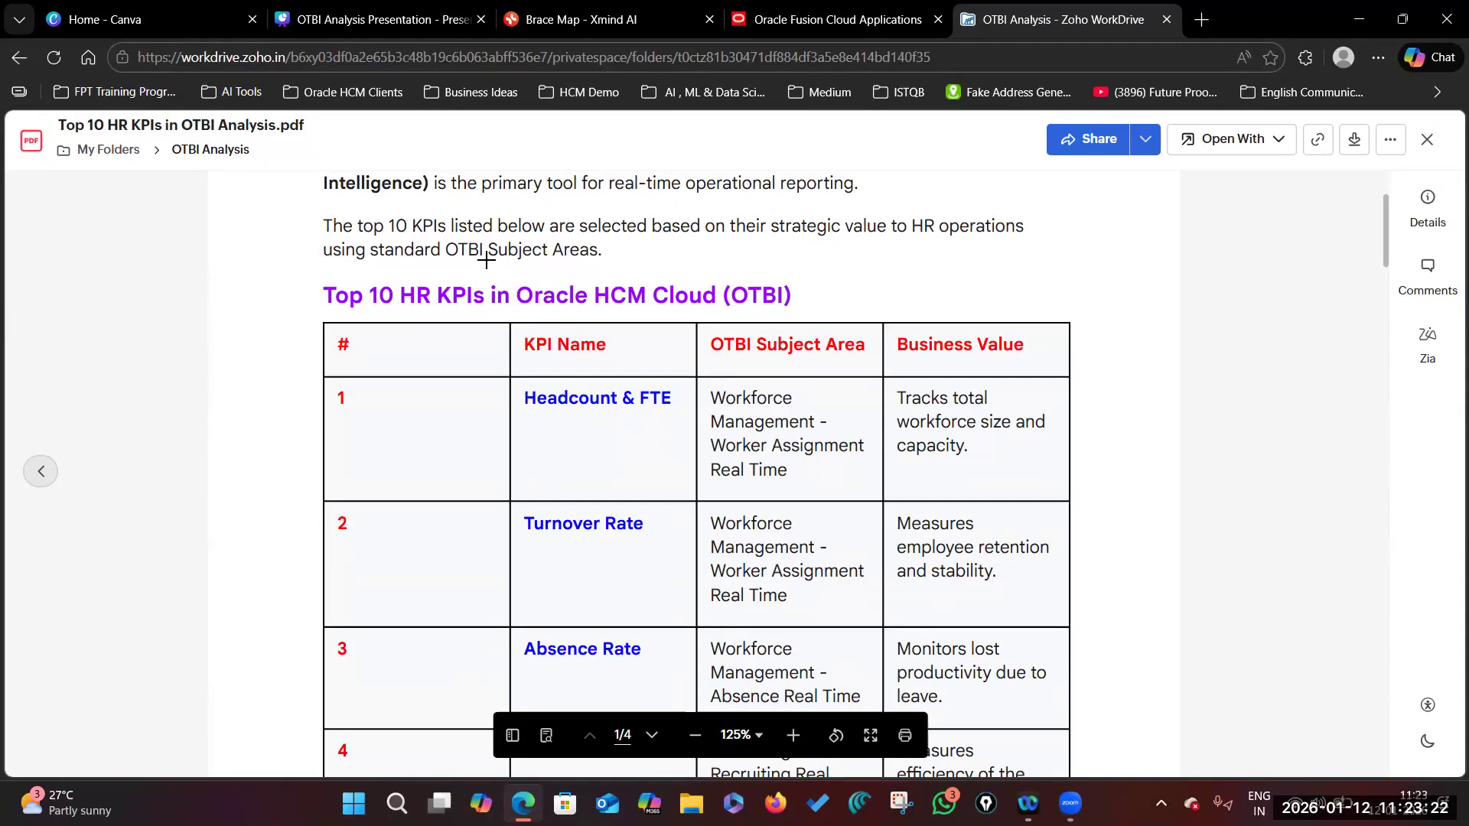
{"action": "scroll", "coordinate": [581, 410], "scroll_direction": "up", "scroll_amount": 3}
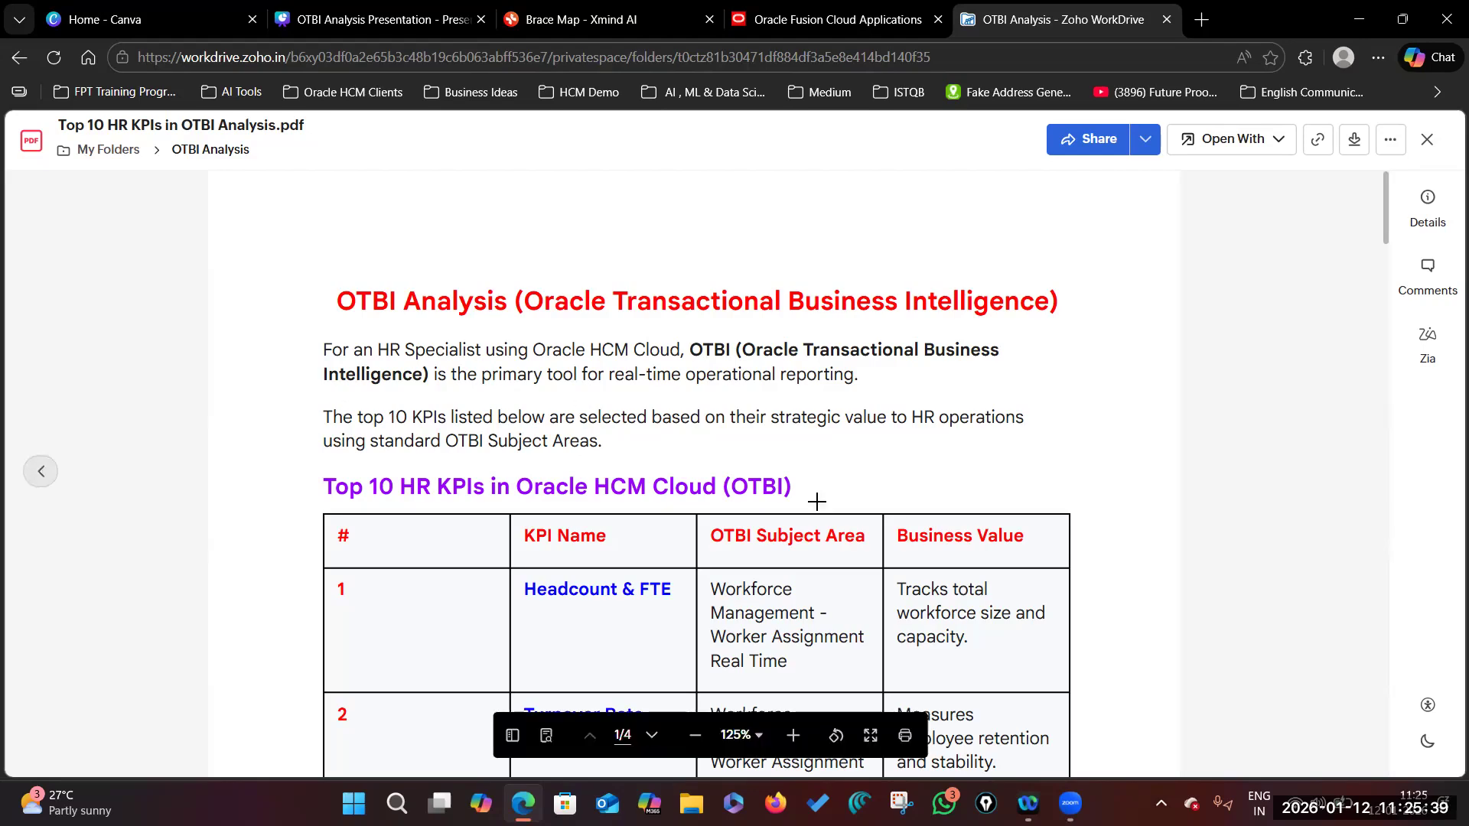
Step: Scroll to the configuration guide and highlight the 'Why it matters' sentence
{"action": "scroll", "coordinate": [504, 331], "scroll_direction": "down", "scroll_amount": 2}
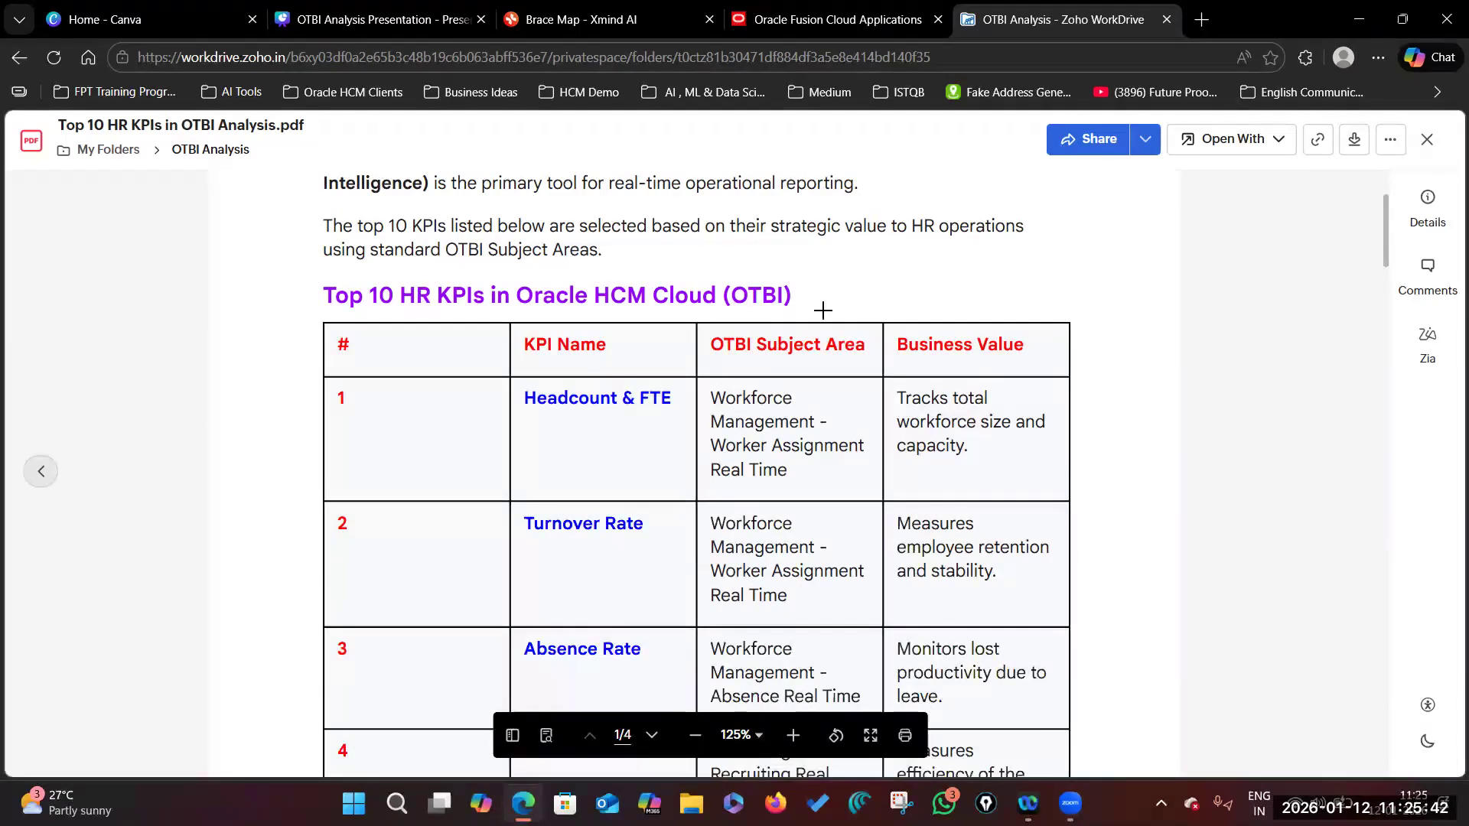
{"action": "scroll", "coordinate": [607, 318], "scroll_direction": "down", "scroll_amount": 2}
{"action": "scroll", "coordinate": [588, 412], "scroll_direction": "up", "scroll_amount": 1}
{"action": "scroll", "coordinate": [508, 328], "scroll_direction": "up", "scroll_amount": 1}
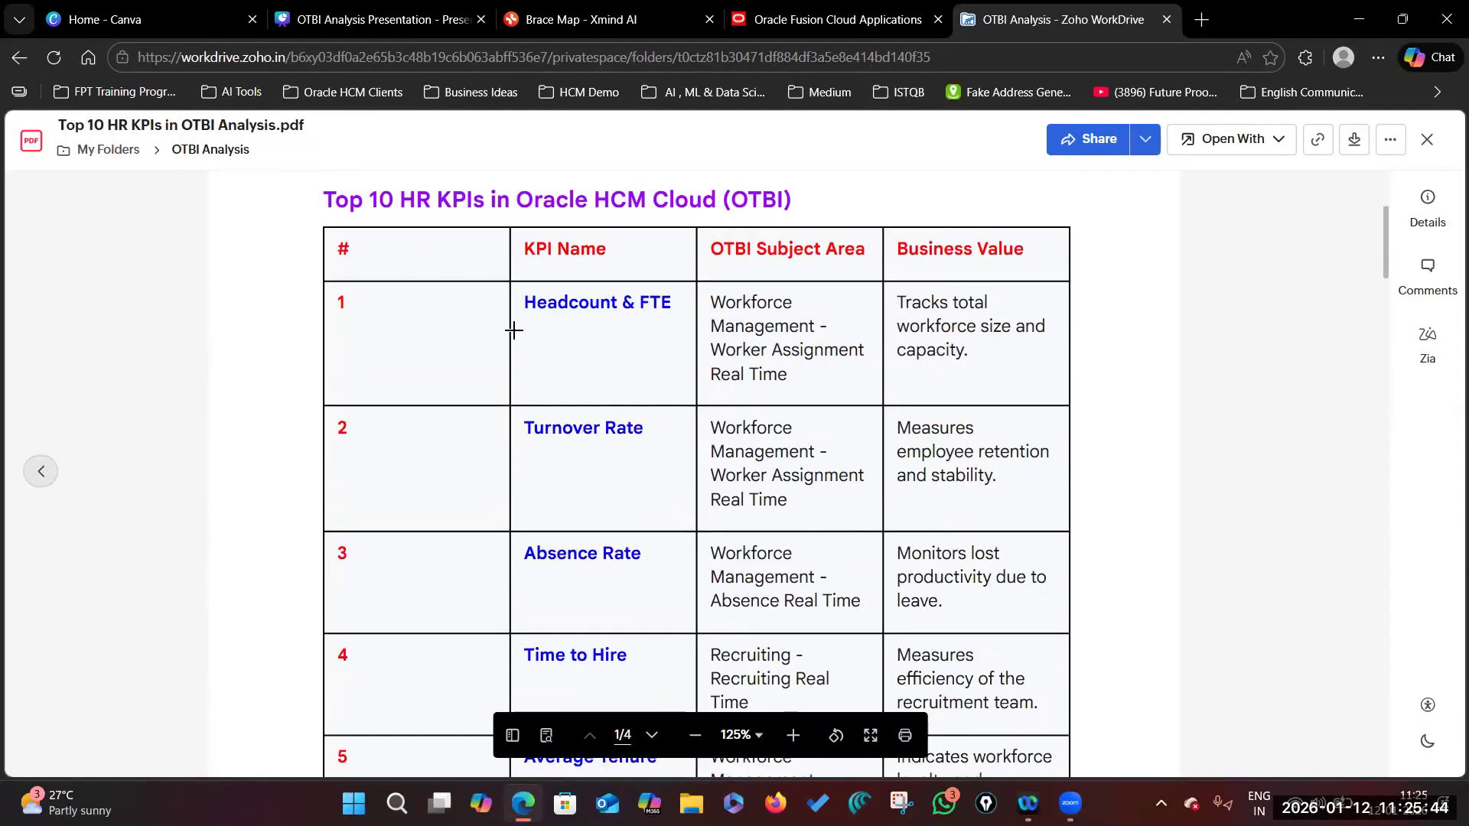
{"action": "scroll", "coordinate": [661, 590], "scroll_direction": "down", "scroll_amount": 8}
{"action": "scroll", "coordinate": [657, 589], "scroll_direction": "down", "scroll_amount": 6}
{"action": "scroll", "coordinate": [656, 590], "scroll_direction": "up", "scroll_amount": 18}
{"action": "scroll", "coordinate": [657, 589], "scroll_direction": "up", "scroll_amount": 4}
{"action": "scroll", "coordinate": [656, 589], "scroll_direction": "down", "scroll_amount": 14}
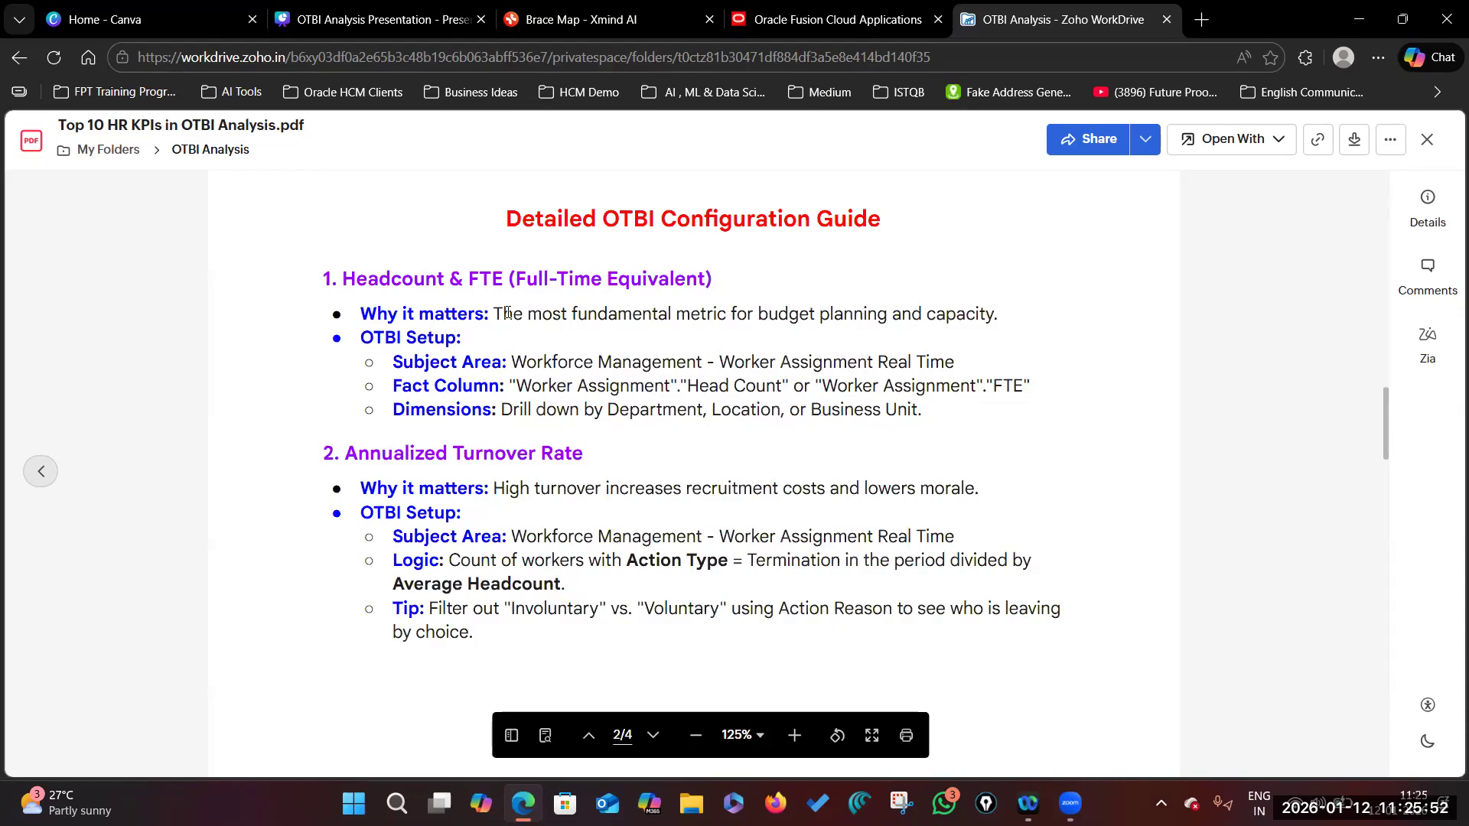
{"action": "left_click_drag", "start_coordinate": [496, 313], "coordinate": [993, 314]}
{"action": "left_click", "coordinate": [750, 355]}
Step: Highlight the Headcount setup text, then Head Count, Business Unit, Department and Location
{"action": "left_click_drag", "start_coordinate": [517, 362], "coordinate": [955, 358]}
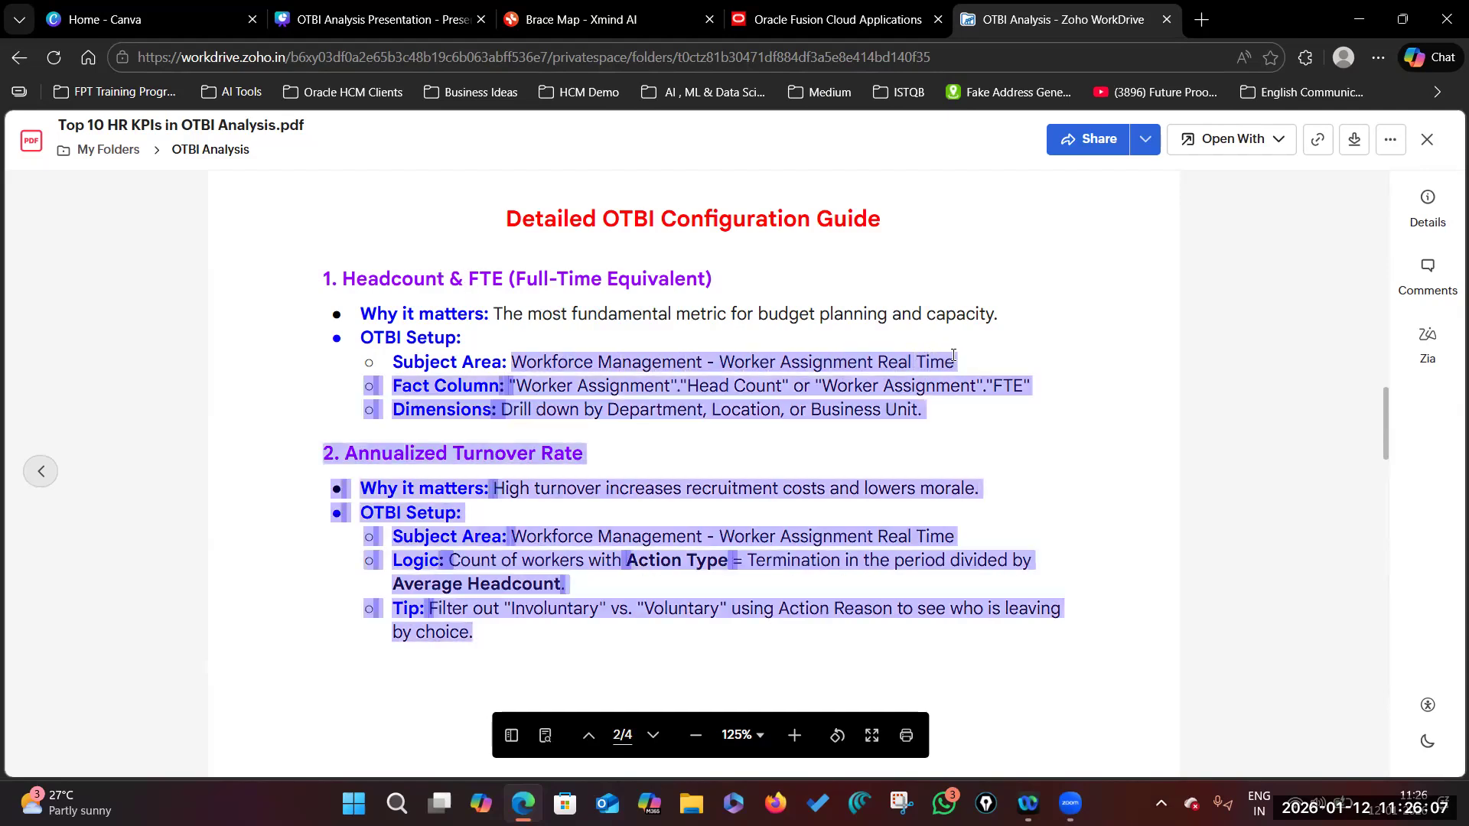
{"action": "left_click", "coordinate": [954, 365]}
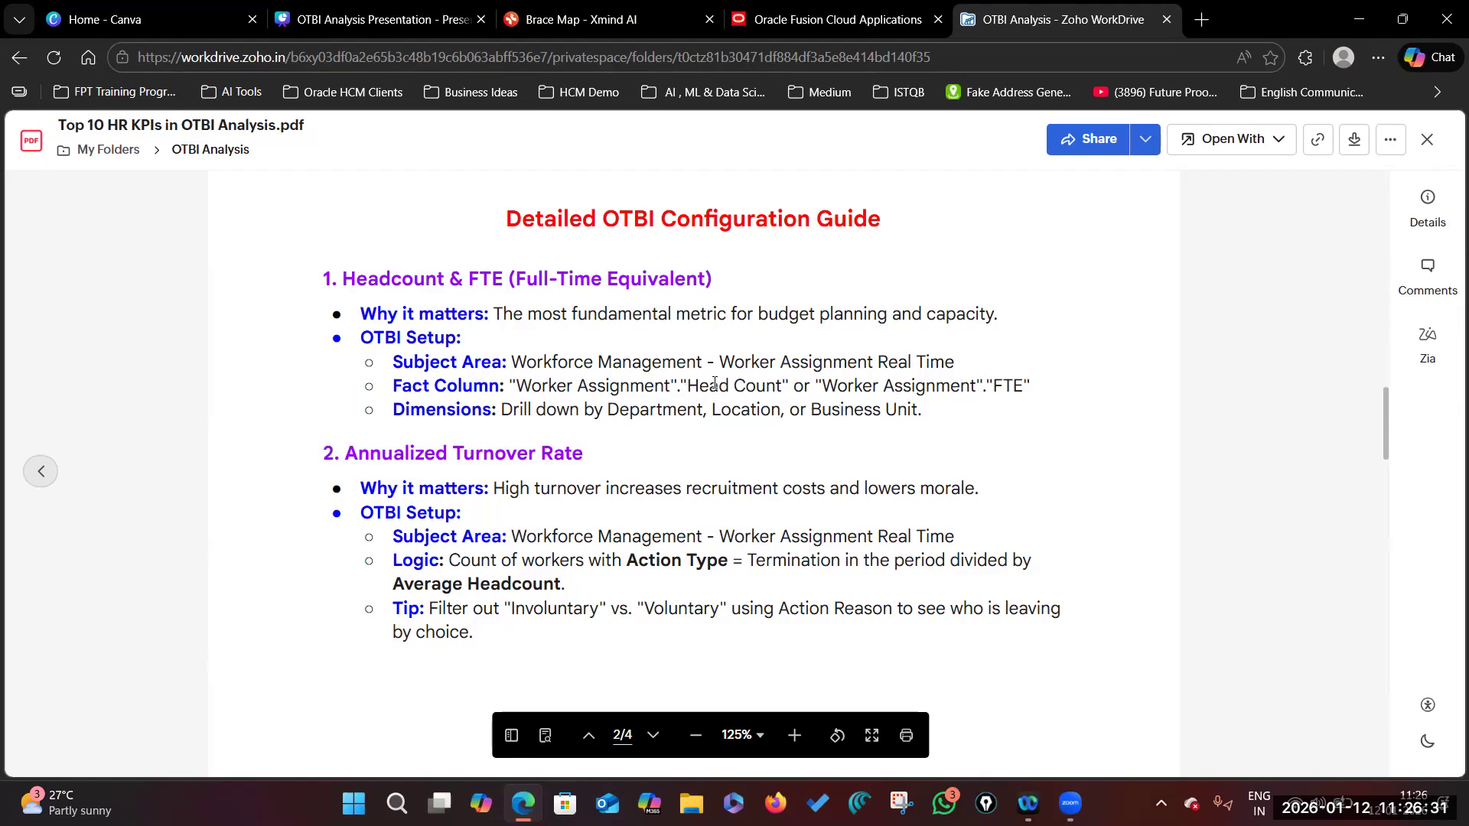
{"action": "left_click_drag", "start_coordinate": [688, 384], "coordinate": [784, 384]}
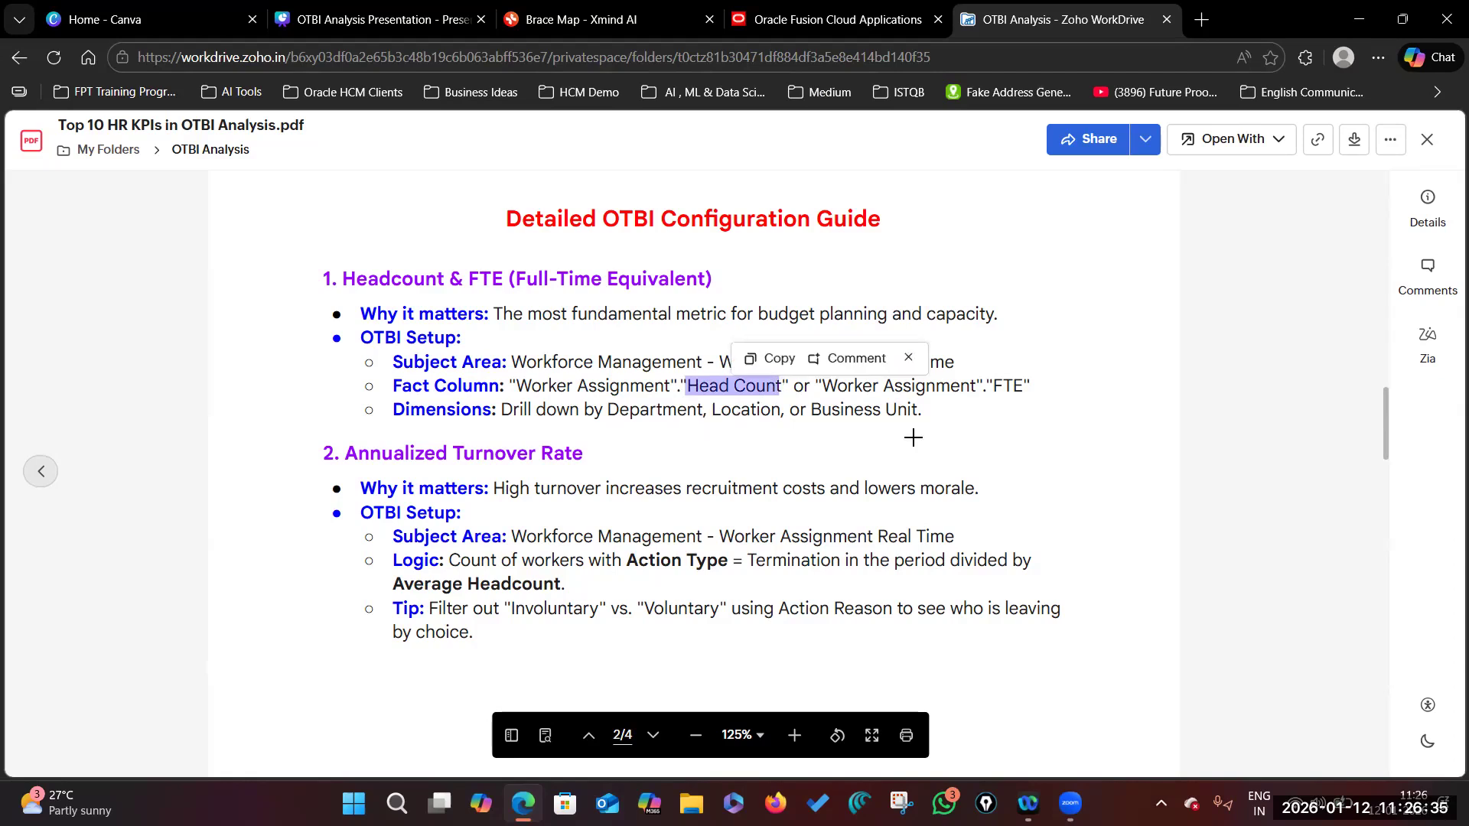
{"action": "left_click_drag", "start_coordinate": [812, 408], "coordinate": [918, 409]}
{"action": "double_click", "coordinate": [667, 408]}
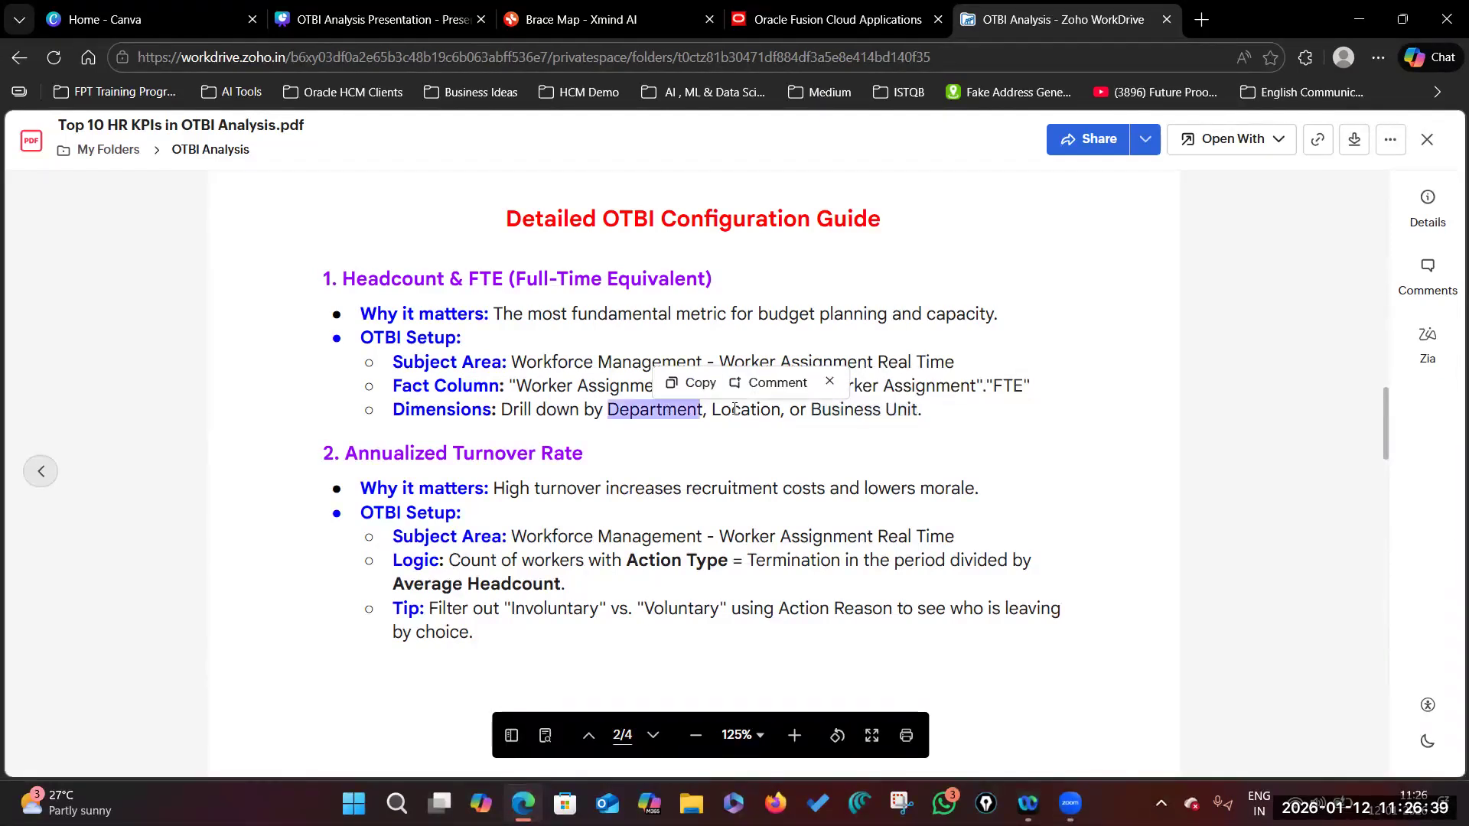
{"action": "double_click", "coordinate": [745, 410]}
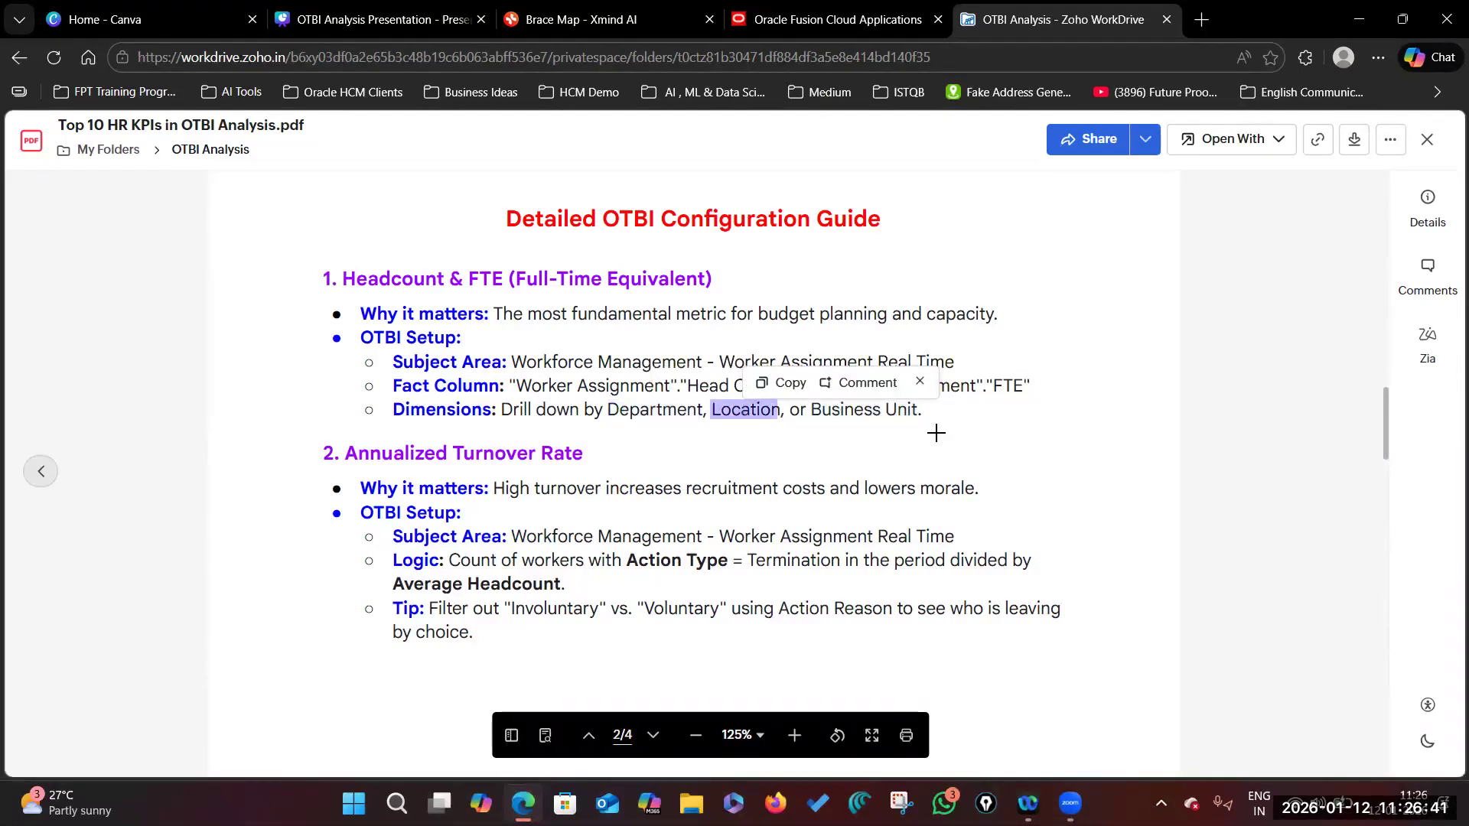
{"action": "left_click", "coordinate": [905, 410]}
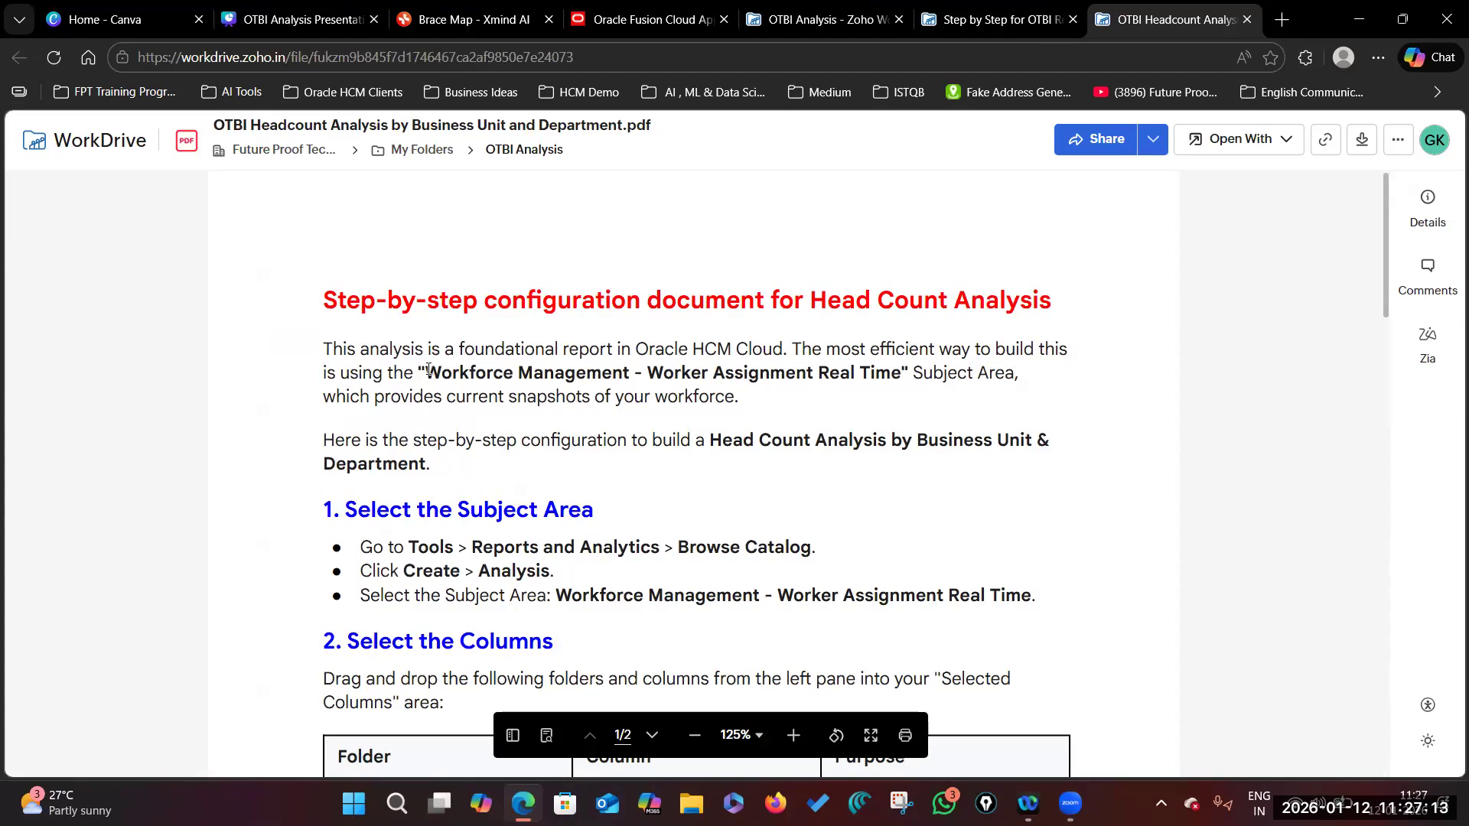
Step: Highlight the subject area name 'Workforce Management - Worker Assignment Real Time' in the guide
{"action": "left_click_drag", "start_coordinate": [426, 373], "coordinate": [901, 374]}
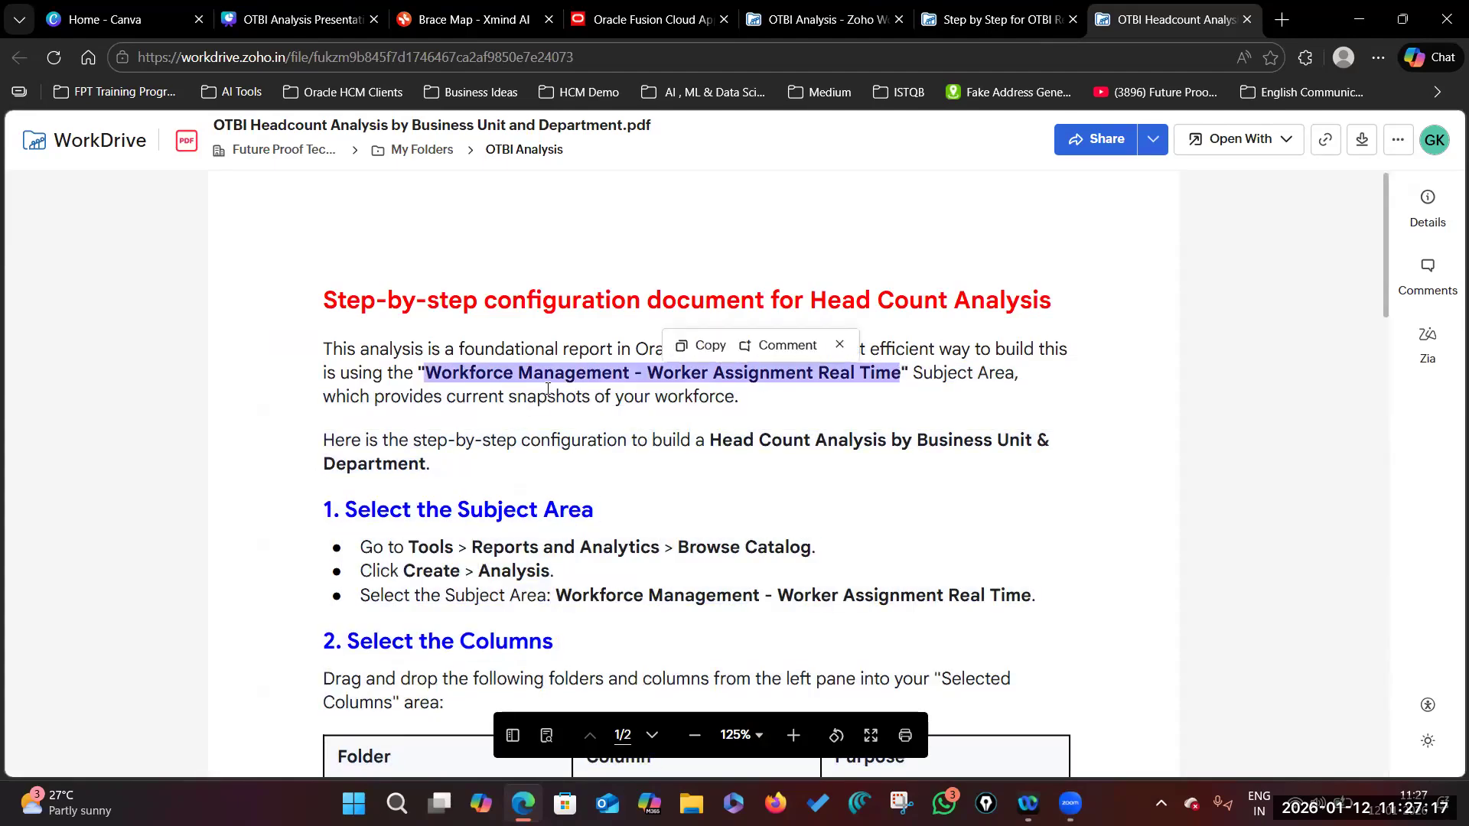
{"action": "left_click", "coordinate": [894, 378]}
{"action": "left_click_drag", "start_coordinate": [901, 375], "coordinate": [426, 373]}
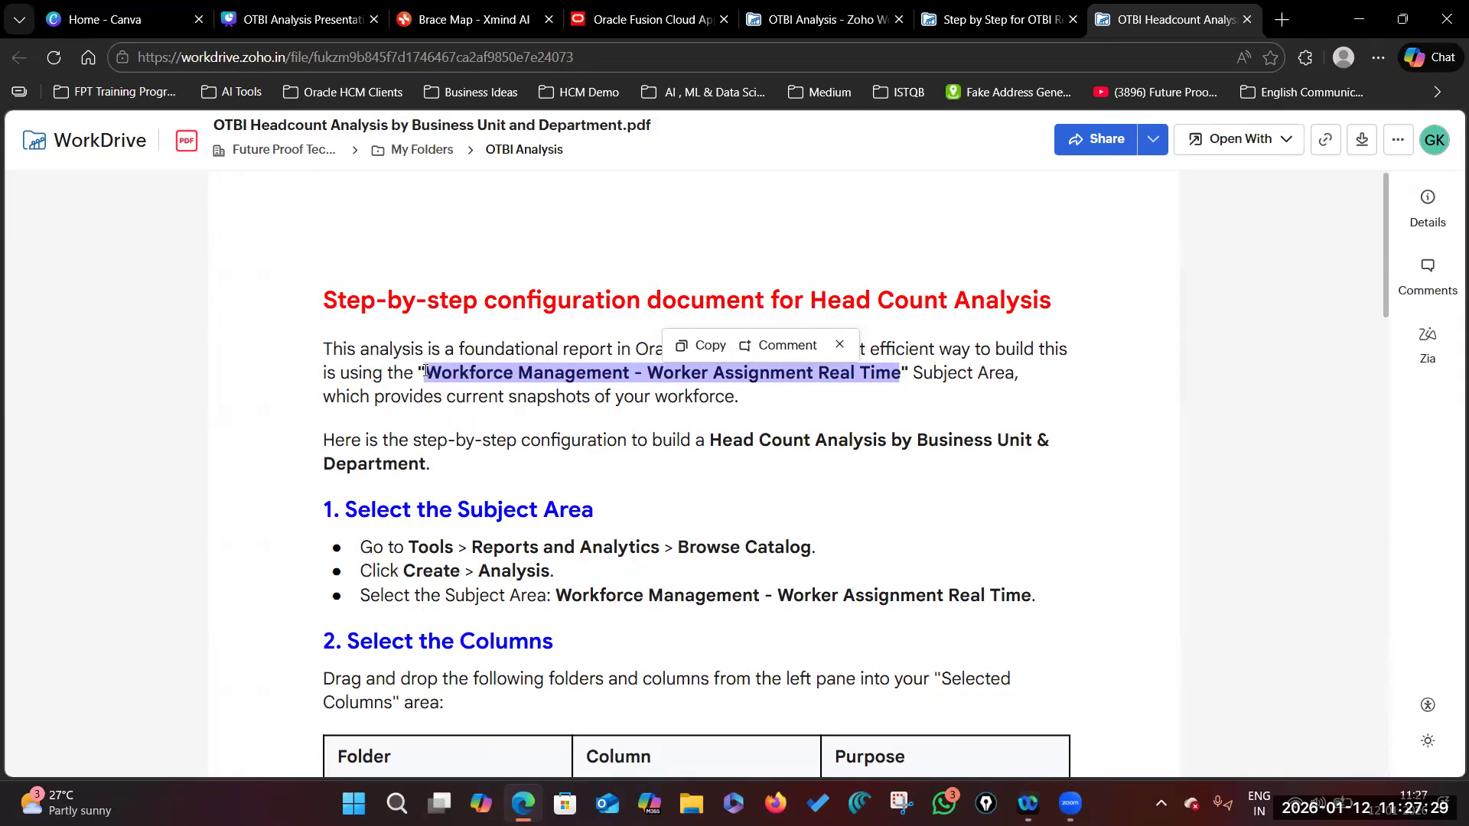
Step: In Oracle Fusion Cloud, reach Reports and Analytics via the Navigator's Tools section and highlight its title
{"action": "left_click", "coordinate": [674, 21]}
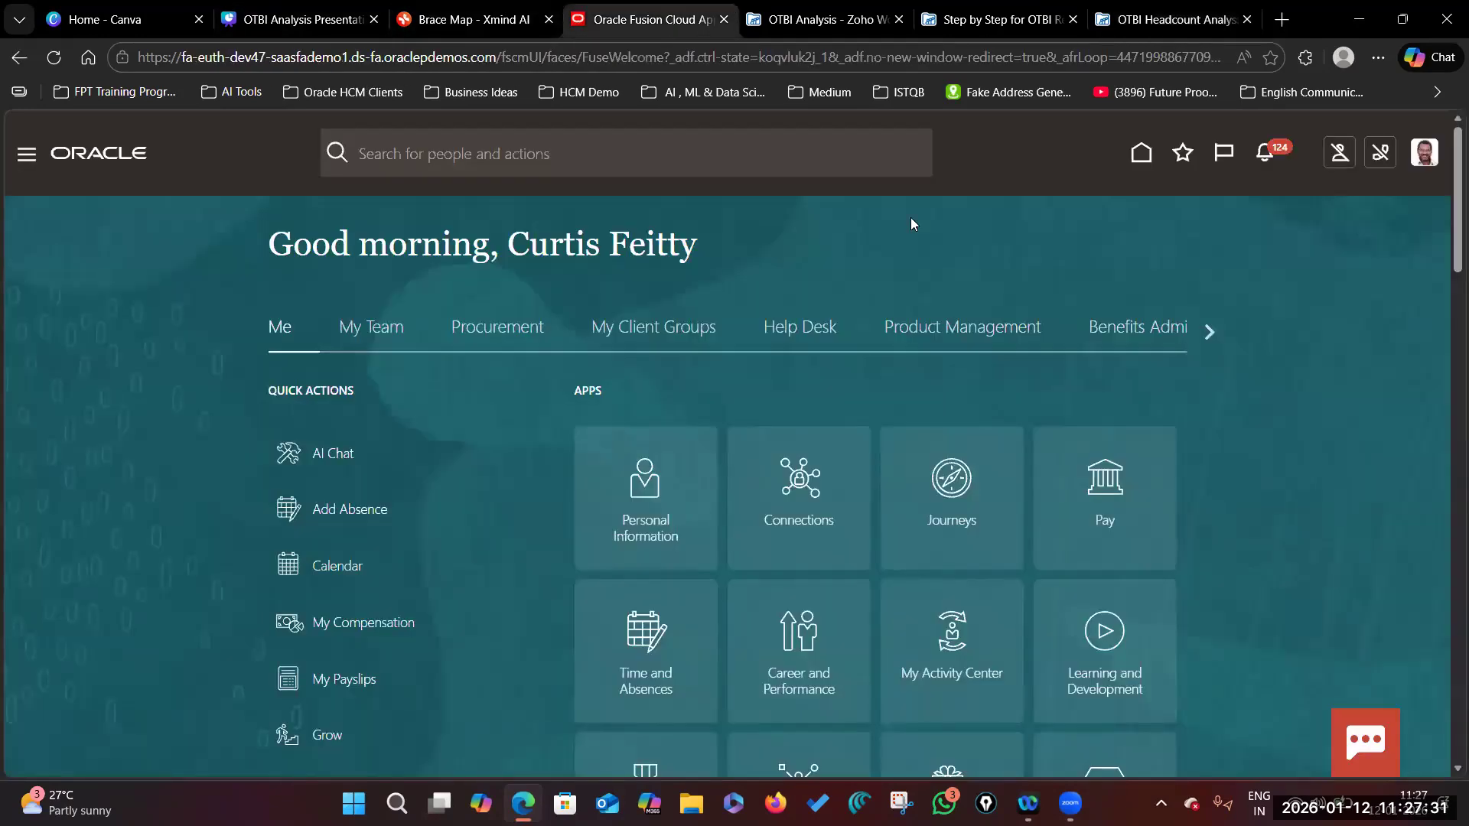
{"action": "left_click", "coordinate": [27, 158]}
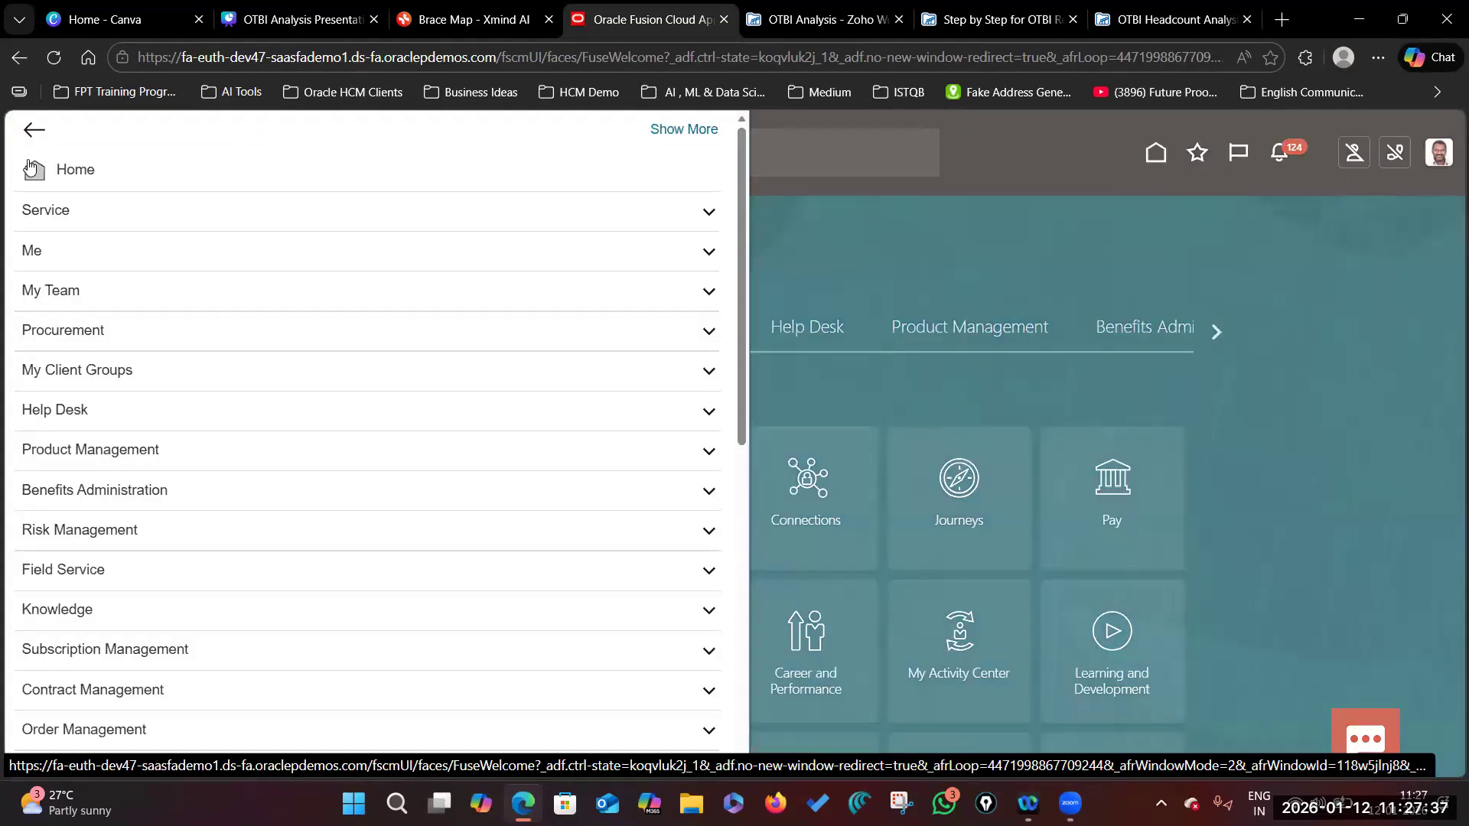
{"action": "scroll", "coordinate": [77, 493], "scroll_direction": "down", "scroll_amount": 8}
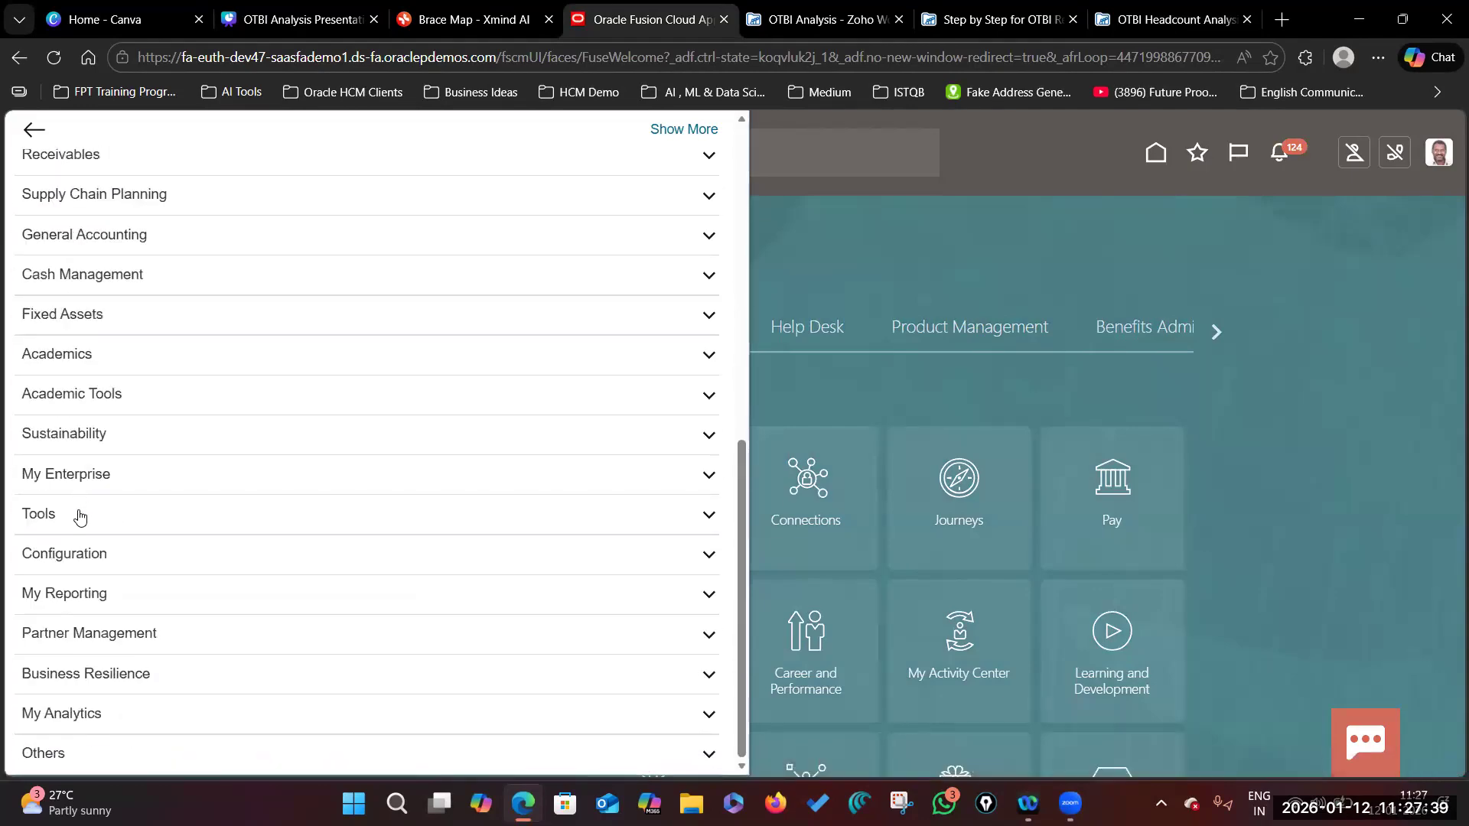
{"action": "left_click", "coordinate": [79, 514]}
{"action": "scroll", "coordinate": [80, 511], "scroll_direction": "down", "scroll_amount": 4}
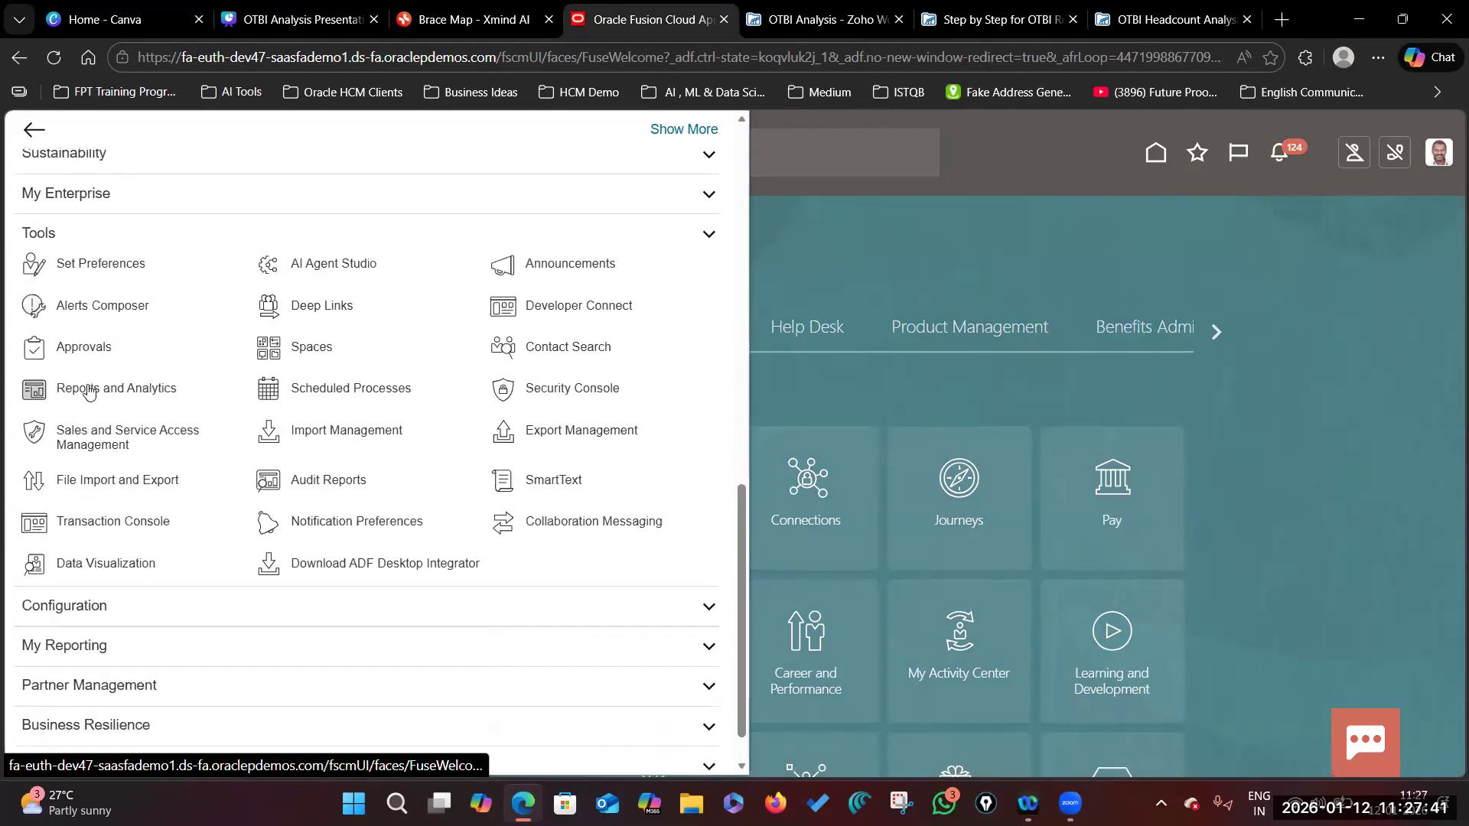
{"action": "left_click", "coordinate": [90, 391]}
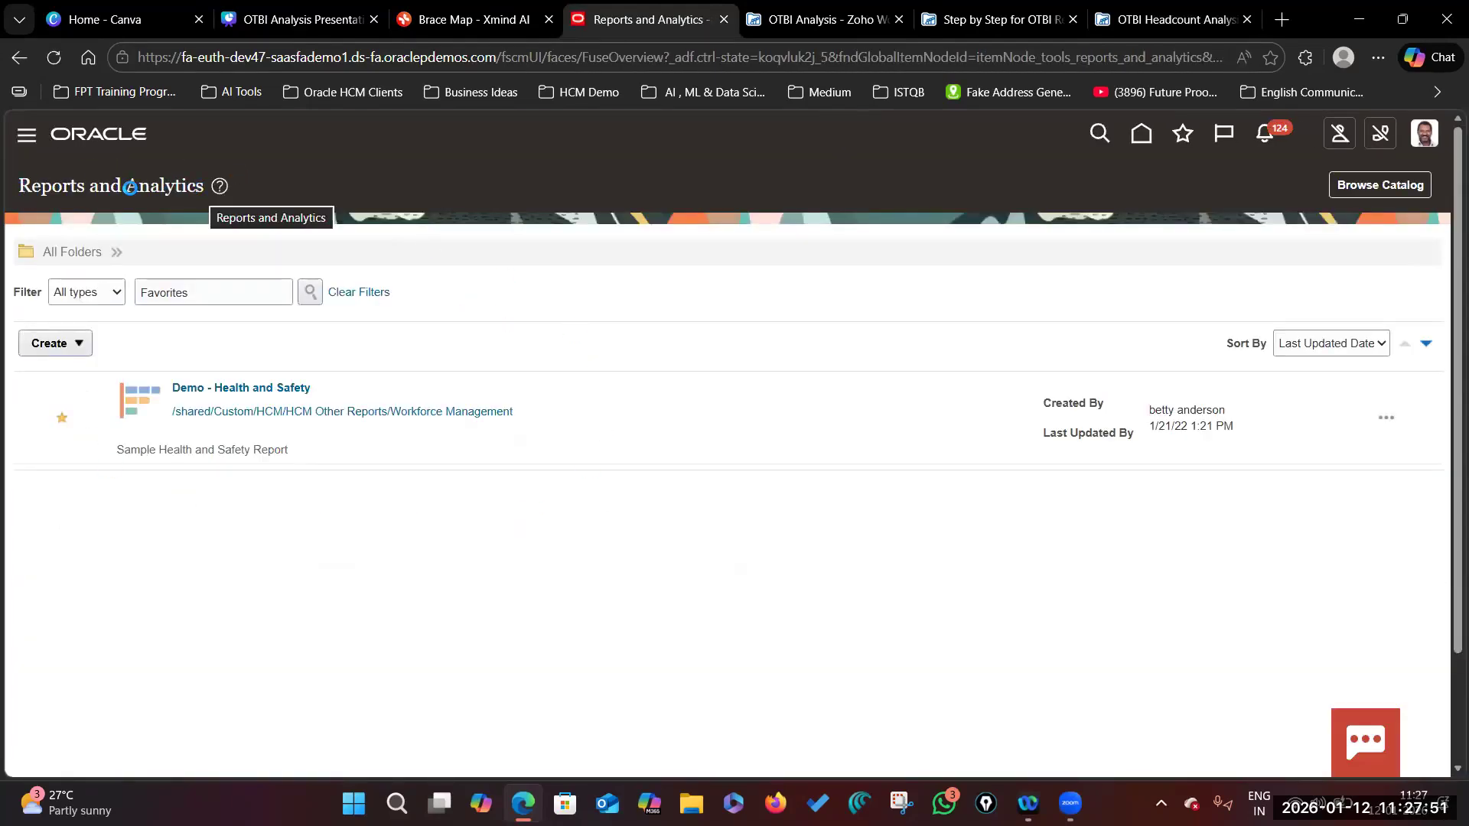
{"action": "left_click_drag", "start_coordinate": [20, 187], "coordinate": [54, 183]}
{"action": "left_click_drag", "start_coordinate": [191, 183], "coordinate": [202, 184]}
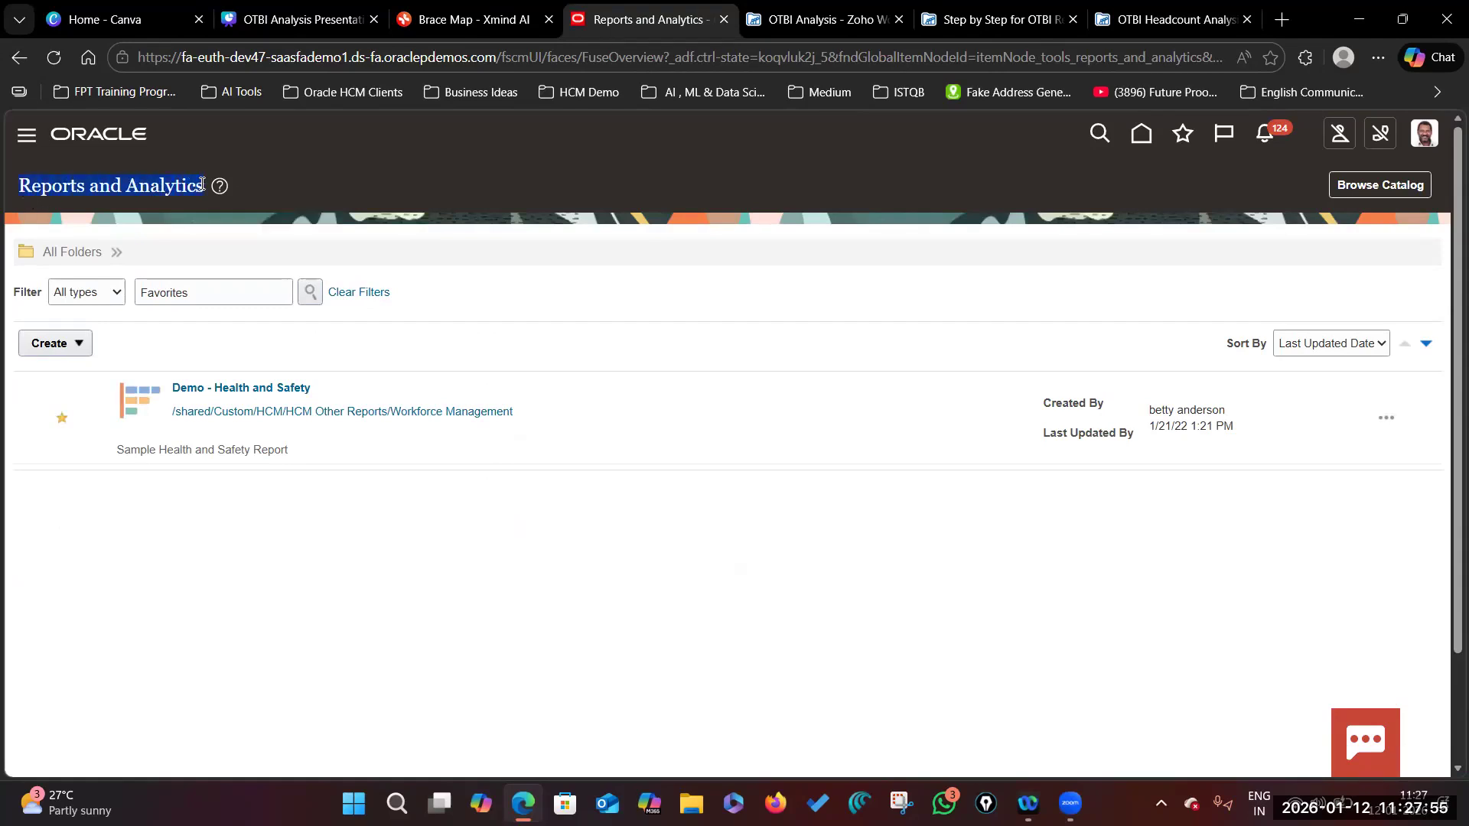
Step: Open Browse Catalog in a new tab and go to the OTBI Home page
{"action": "left_click", "coordinate": [964, 190]}
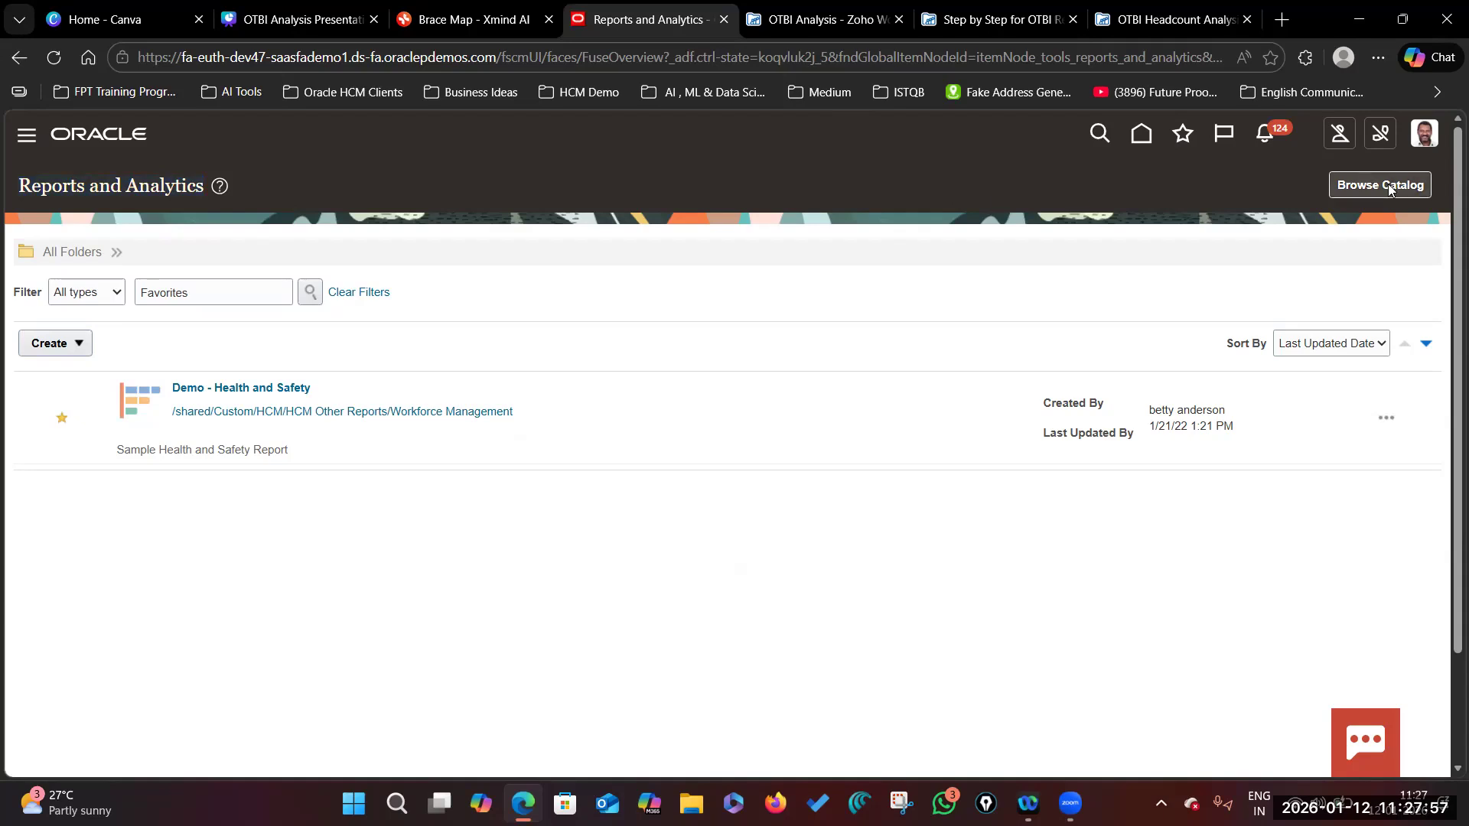
{"action": "left_click", "coordinate": [1388, 185]}
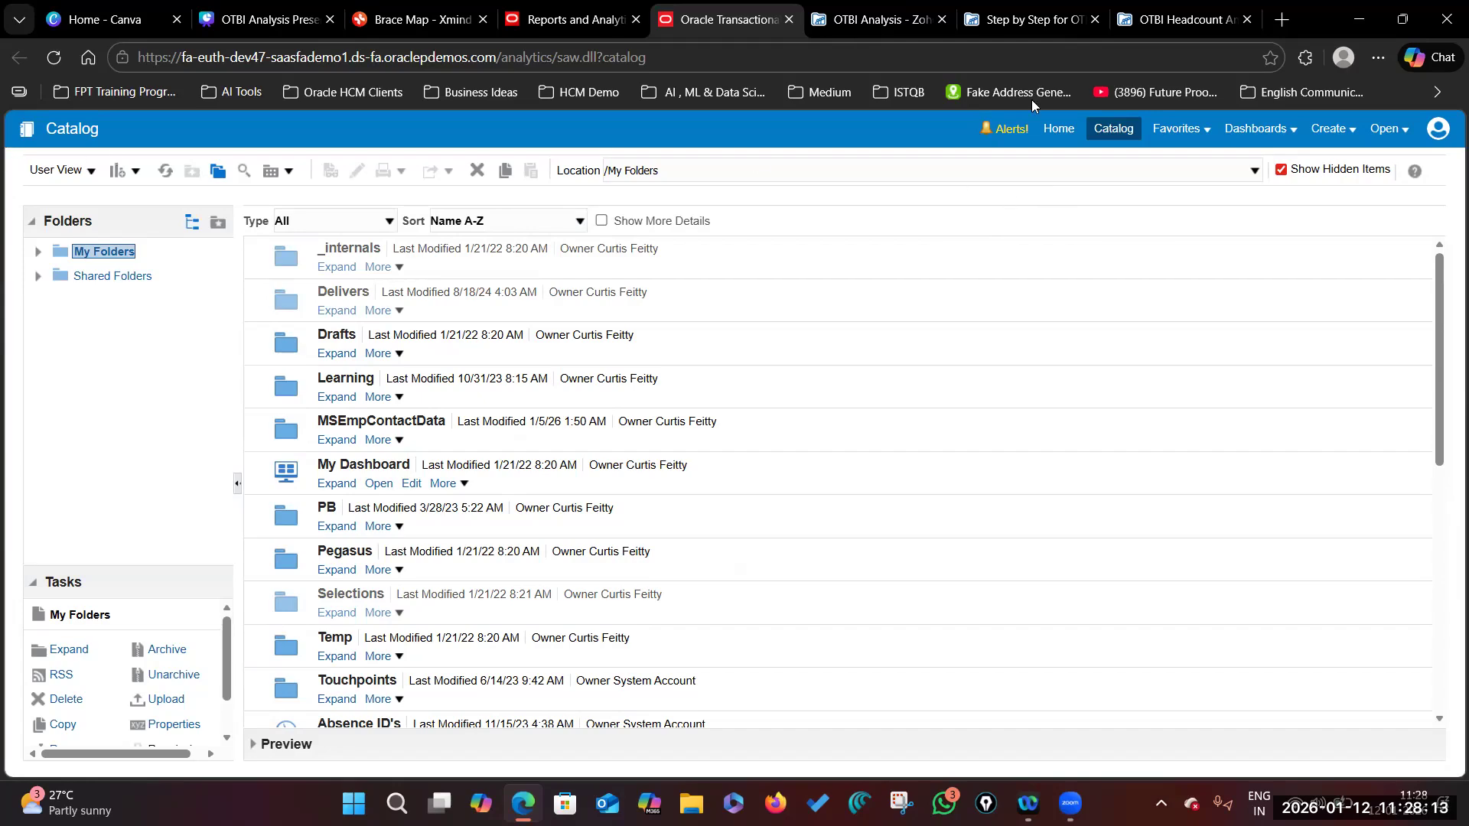
{"action": "left_click", "coordinate": [522, 28]}
{"action": "left_click", "coordinate": [731, 21]}
{"action": "left_click", "coordinate": [1059, 129]}
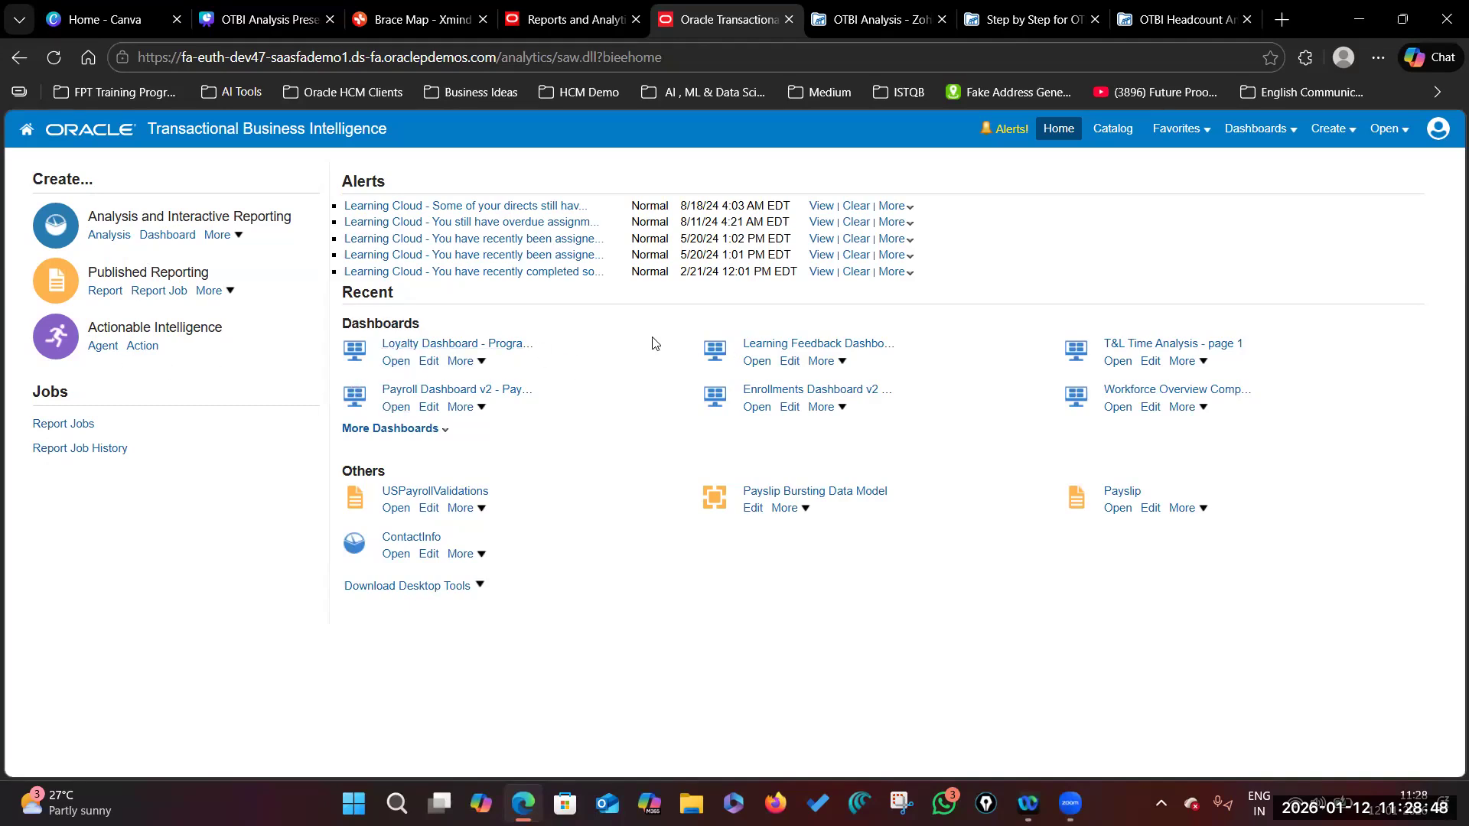
Step: Show the Create menu's list of new items such as Analysis, Dashboard and Report
{"action": "left_click", "coordinate": [1351, 130]}
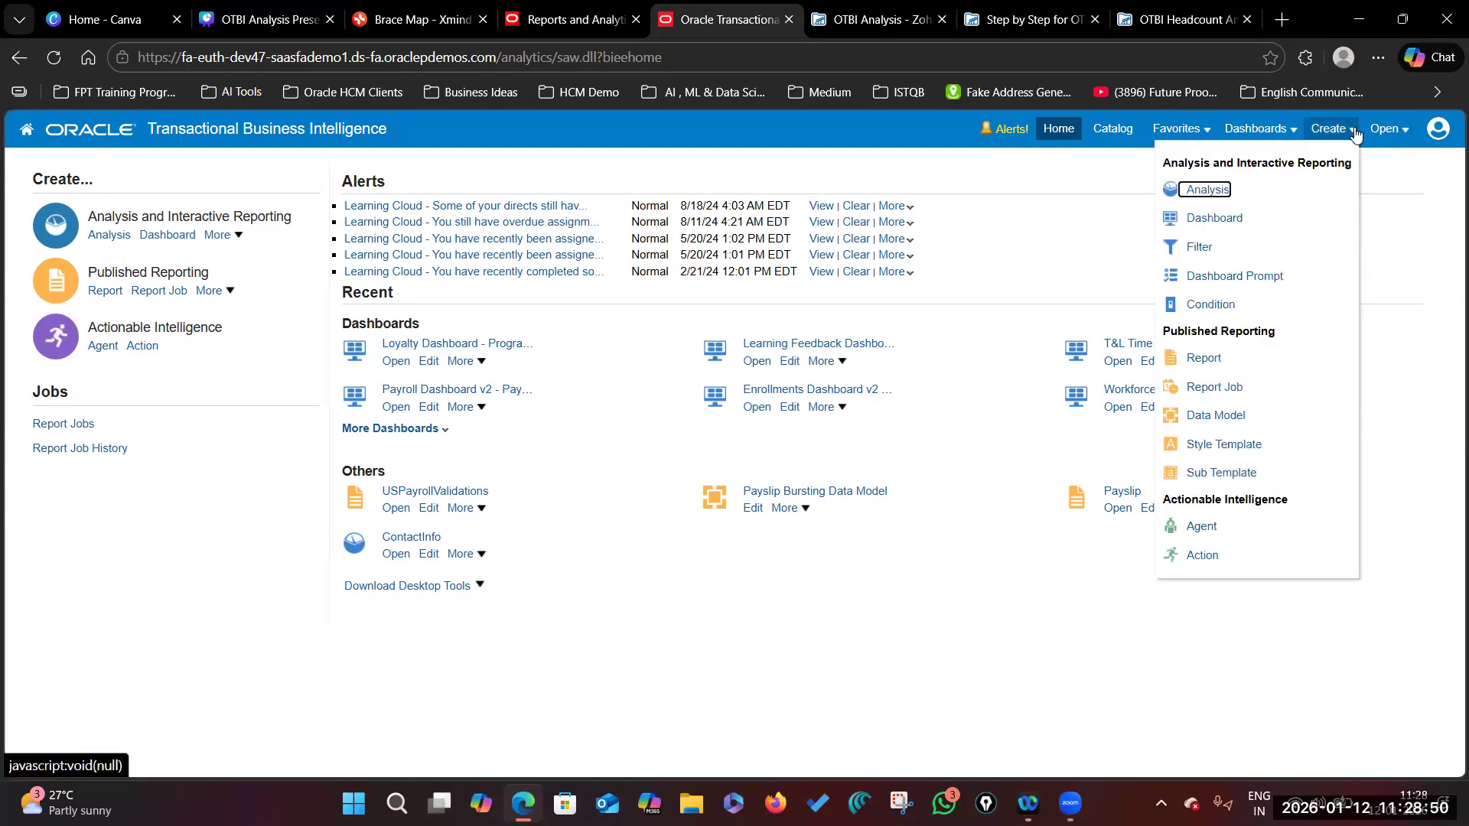
{"action": "left_click", "coordinate": [1352, 134]}
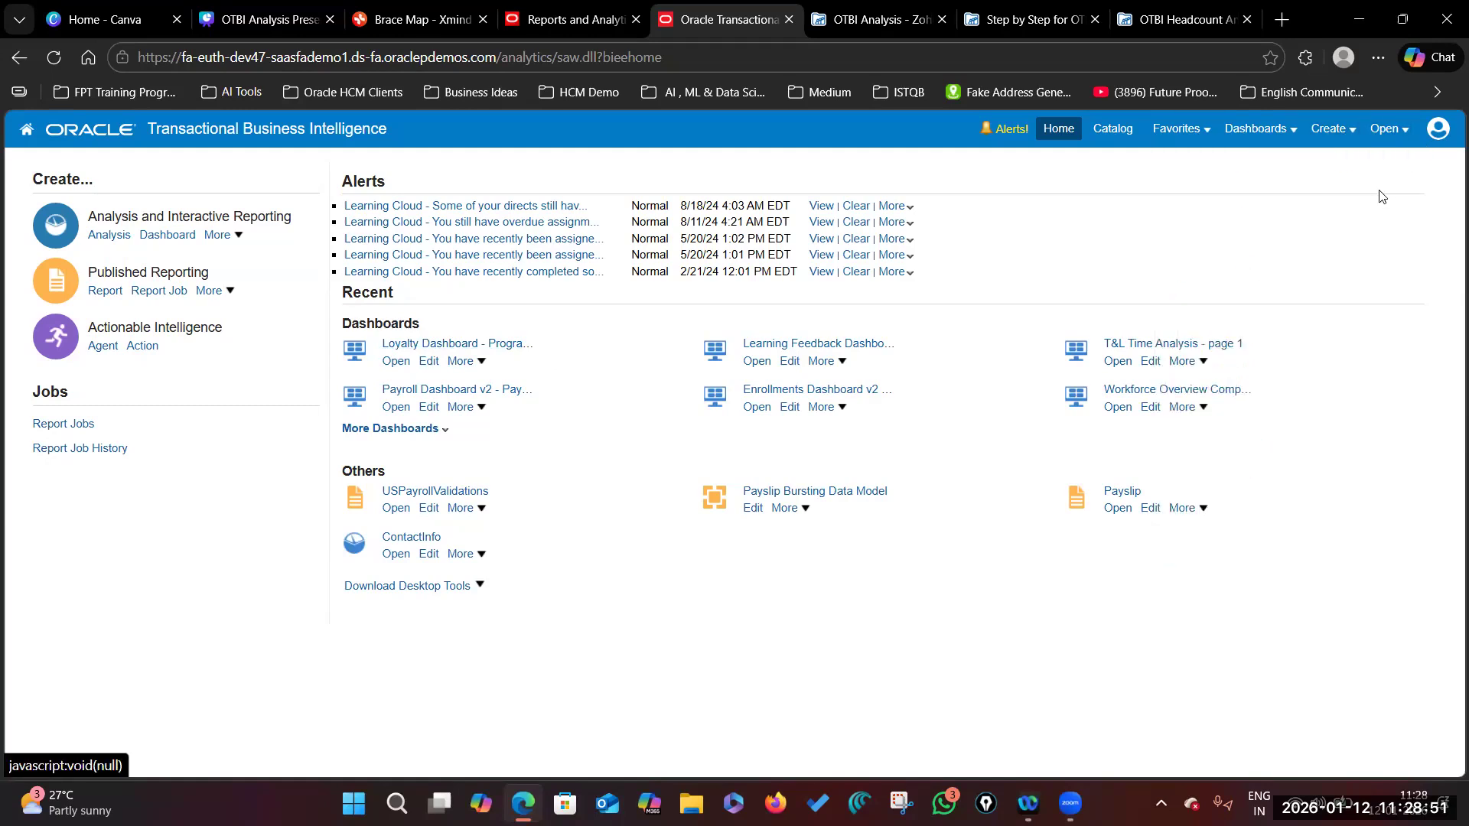
{"action": "left_click", "coordinate": [1351, 132]}
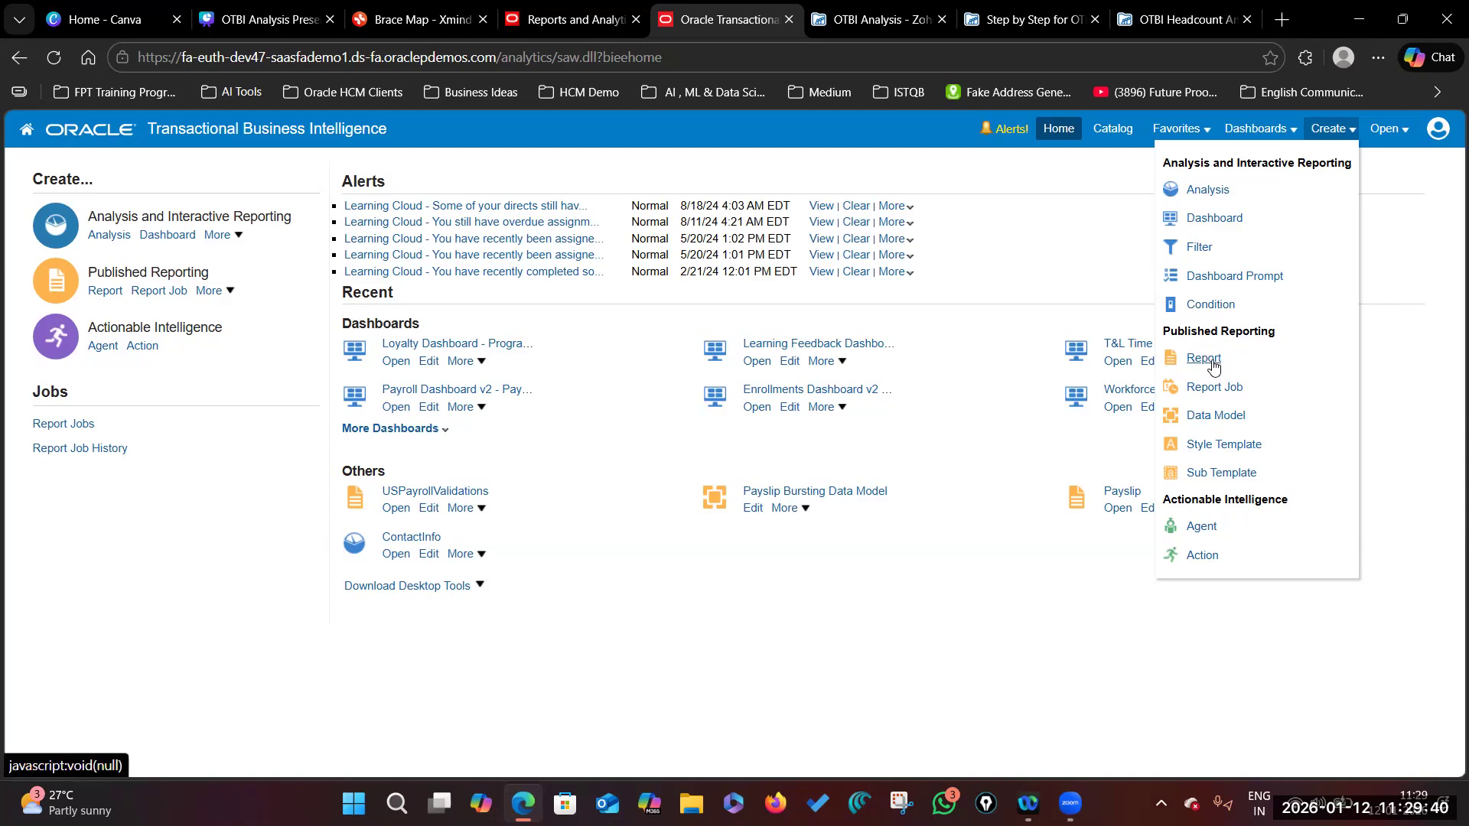
Step: Create a new Analysis and scroll through the Select Subject Area list from Absence Management onward
{"action": "left_click", "coordinate": [1205, 196]}
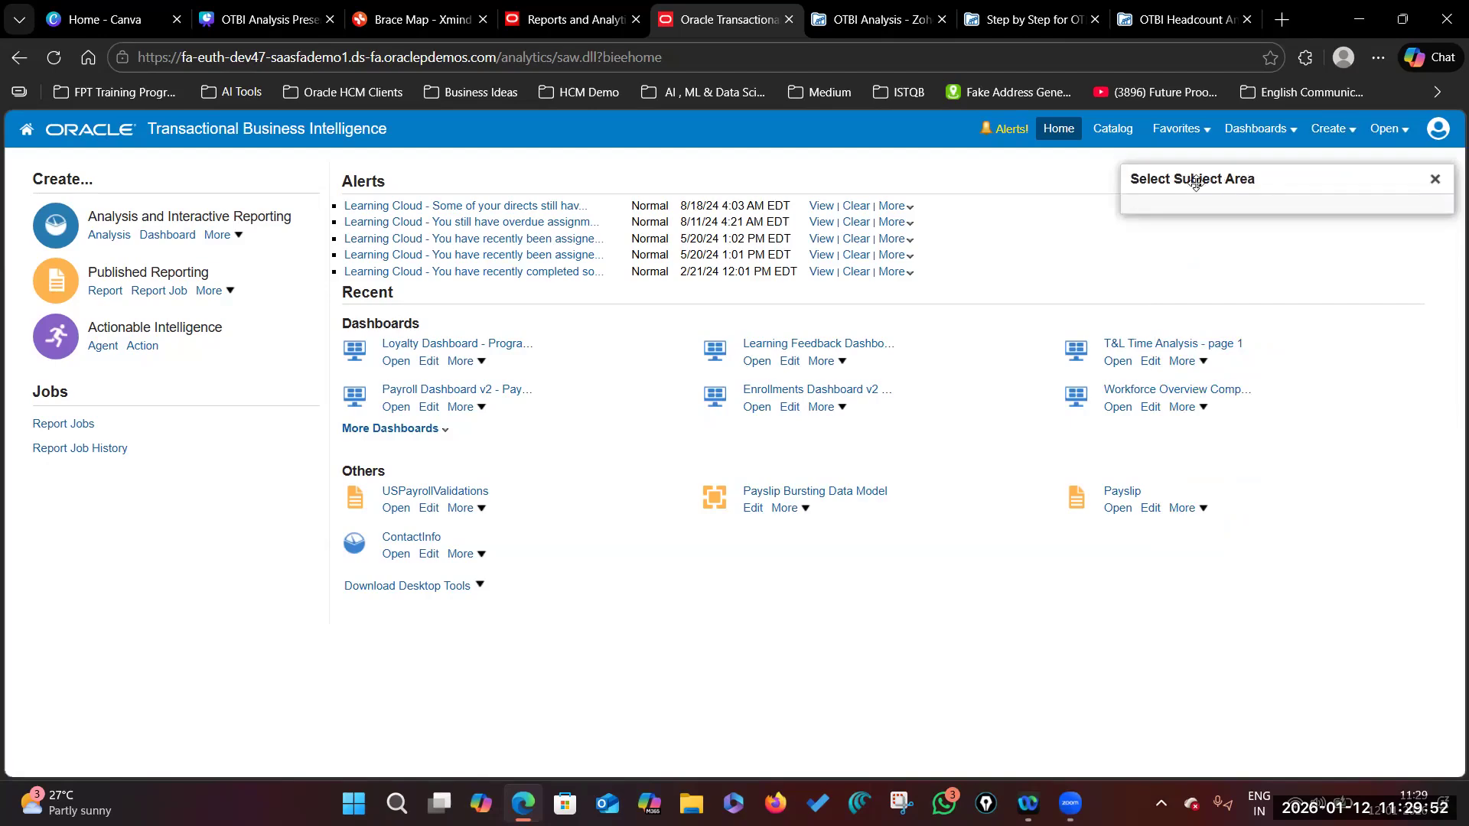
{"action": "scroll", "coordinate": [1298, 364], "scroll_direction": "down", "scroll_amount": 3}
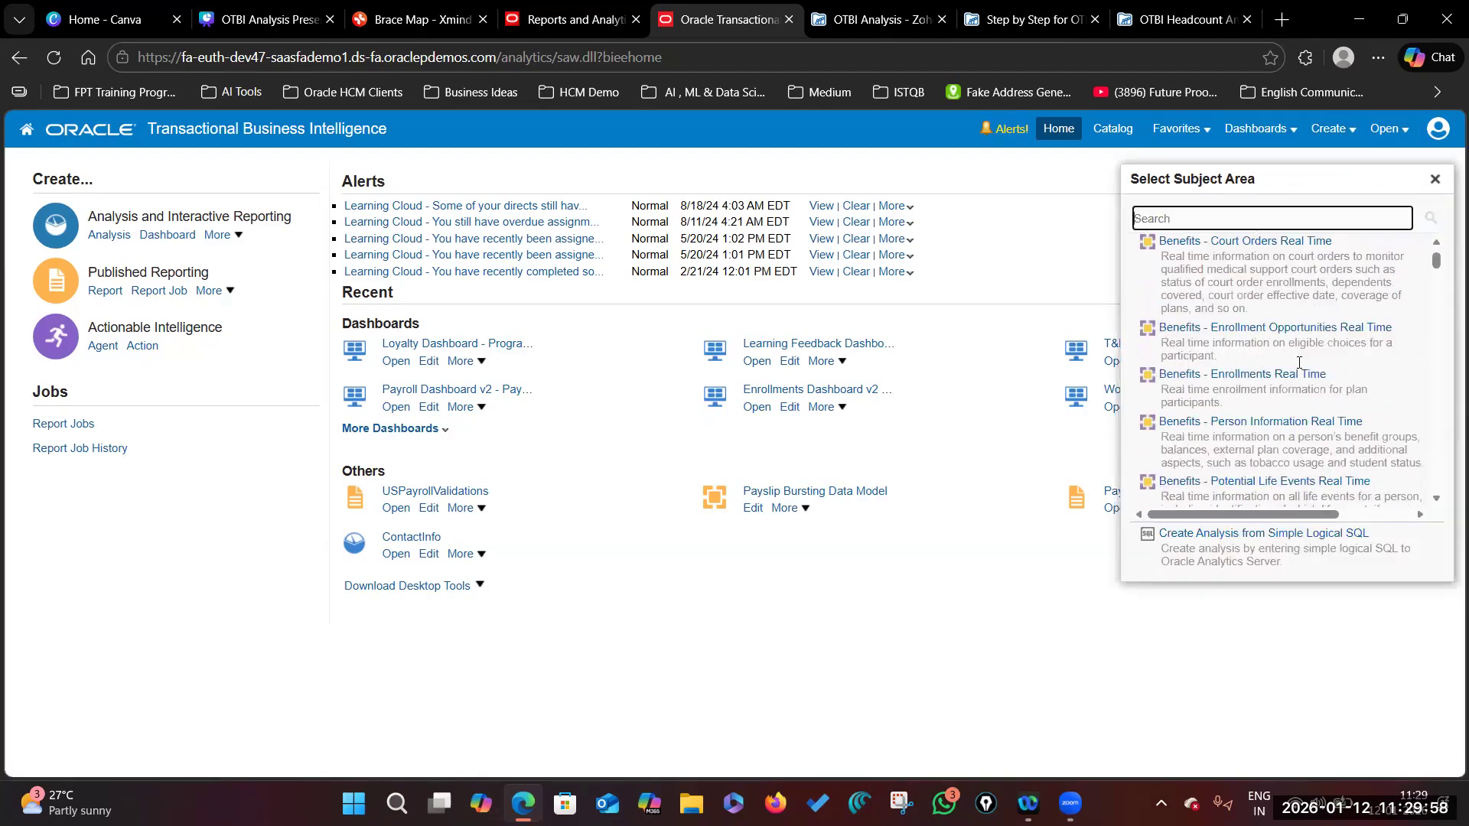
{"action": "scroll", "coordinate": [1299, 364], "scroll_direction": "down", "scroll_amount": 5}
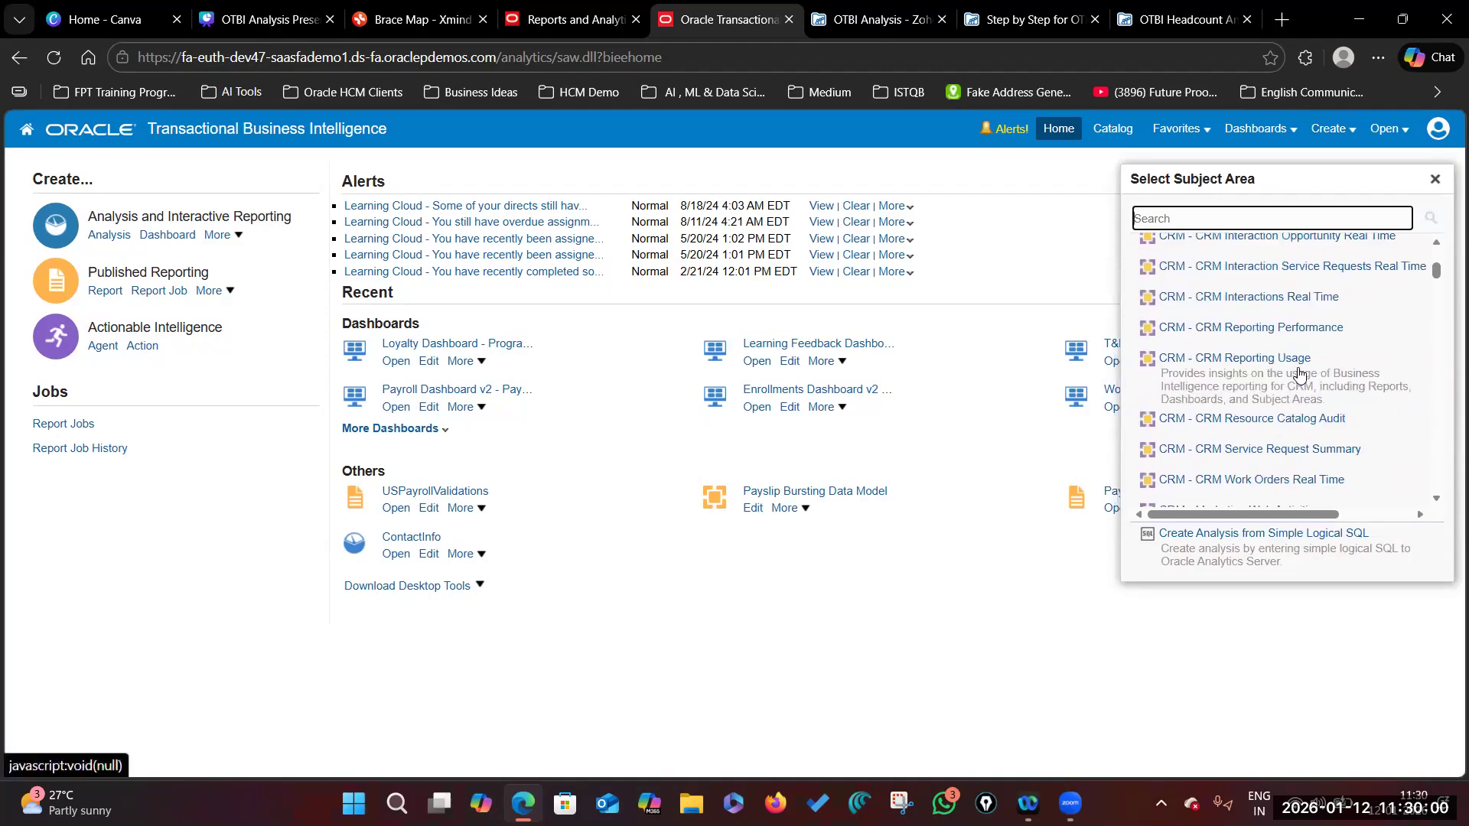
{"action": "scroll", "coordinate": [1299, 368], "scroll_direction": "down", "scroll_amount": 5}
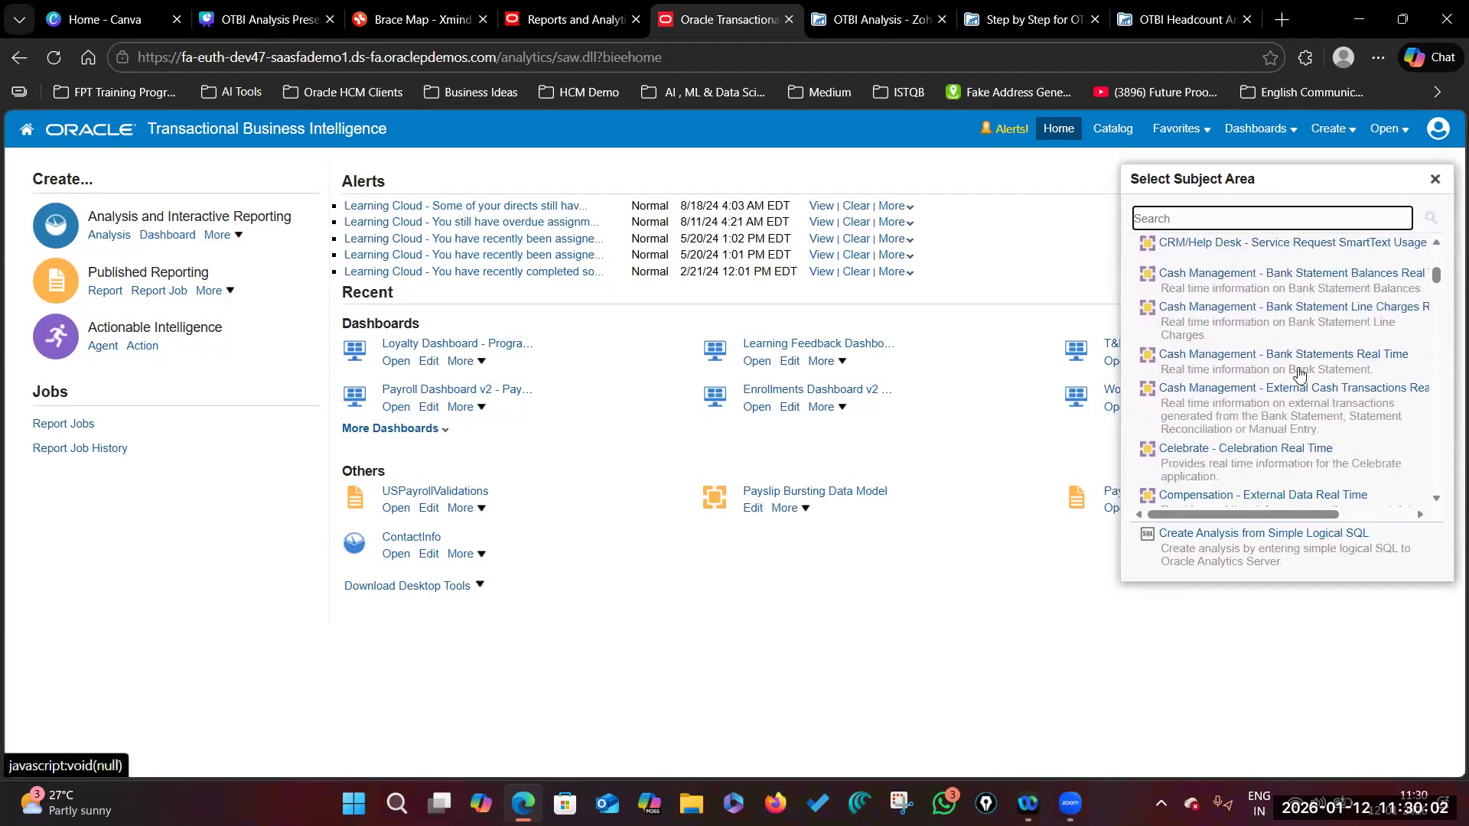
{"action": "scroll", "coordinate": [1298, 369], "scroll_direction": "down", "scroll_amount": 6}
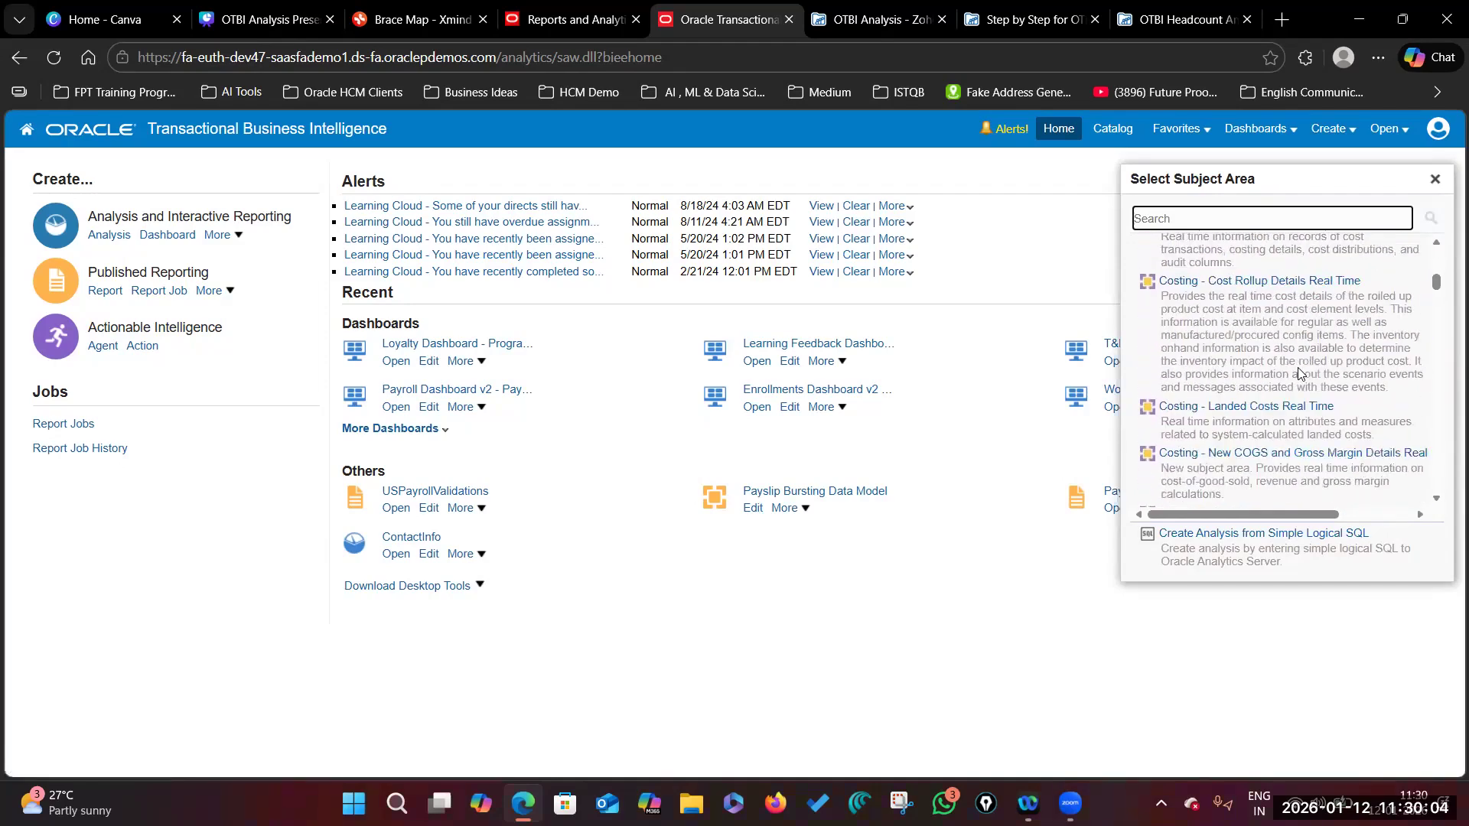
{"action": "scroll", "coordinate": [1298, 373], "scroll_direction": "down", "scroll_amount": 4}
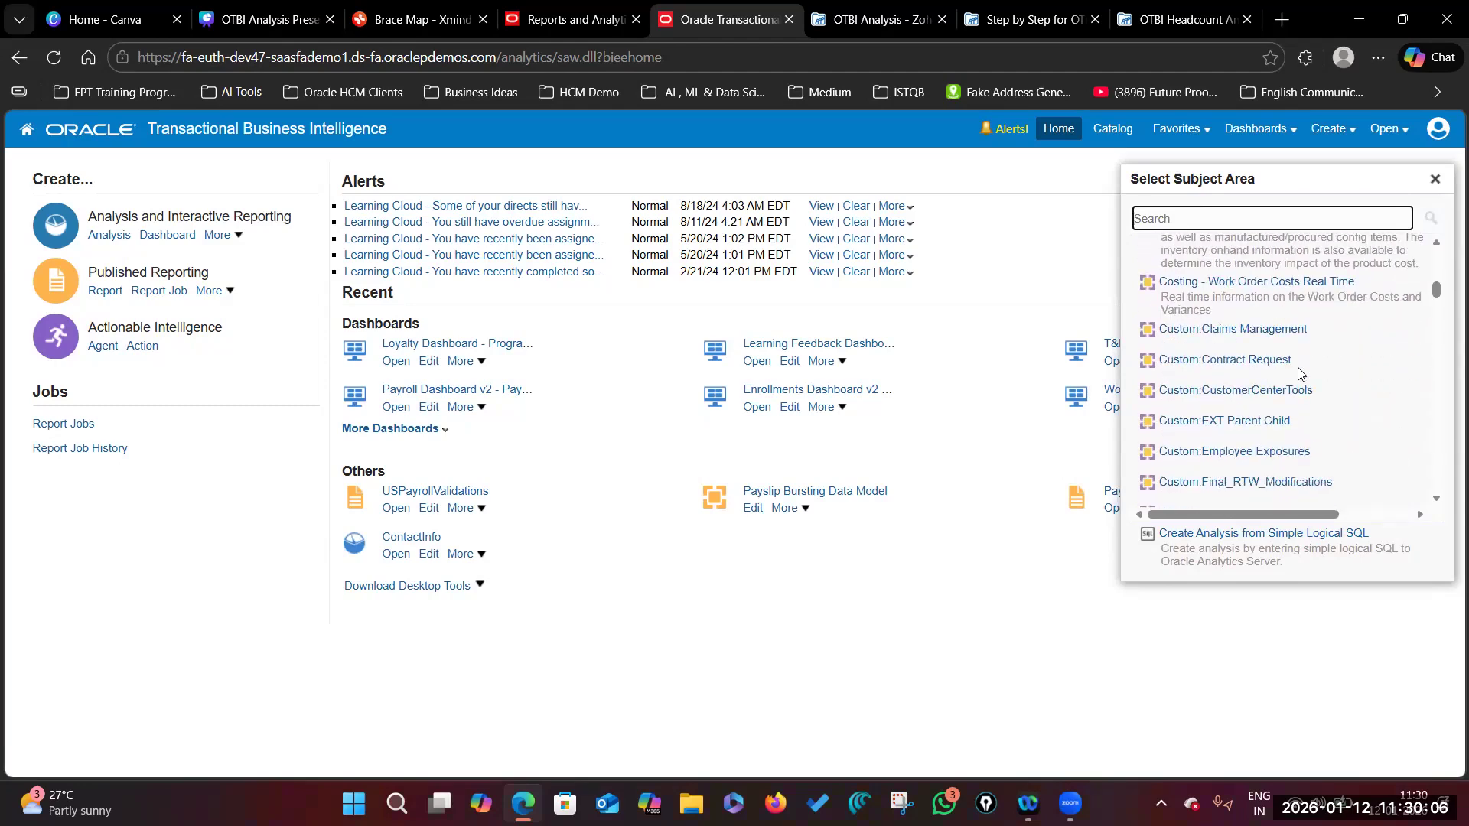
{"action": "scroll", "coordinate": [1298, 373], "scroll_direction": "down", "scroll_amount": 6}
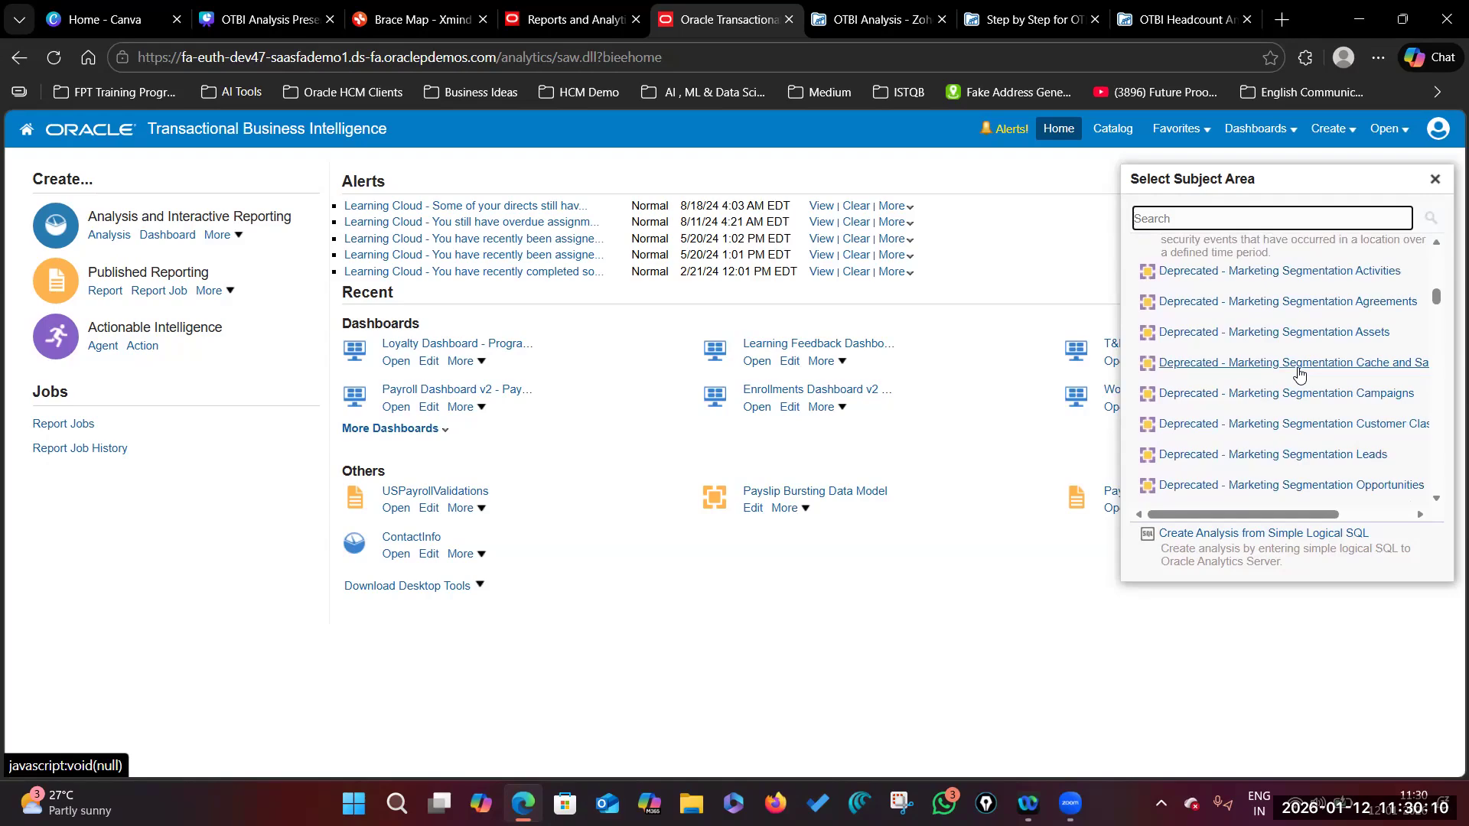
{"action": "scroll", "coordinate": [1299, 374], "scroll_direction": "down", "scroll_amount": 6}
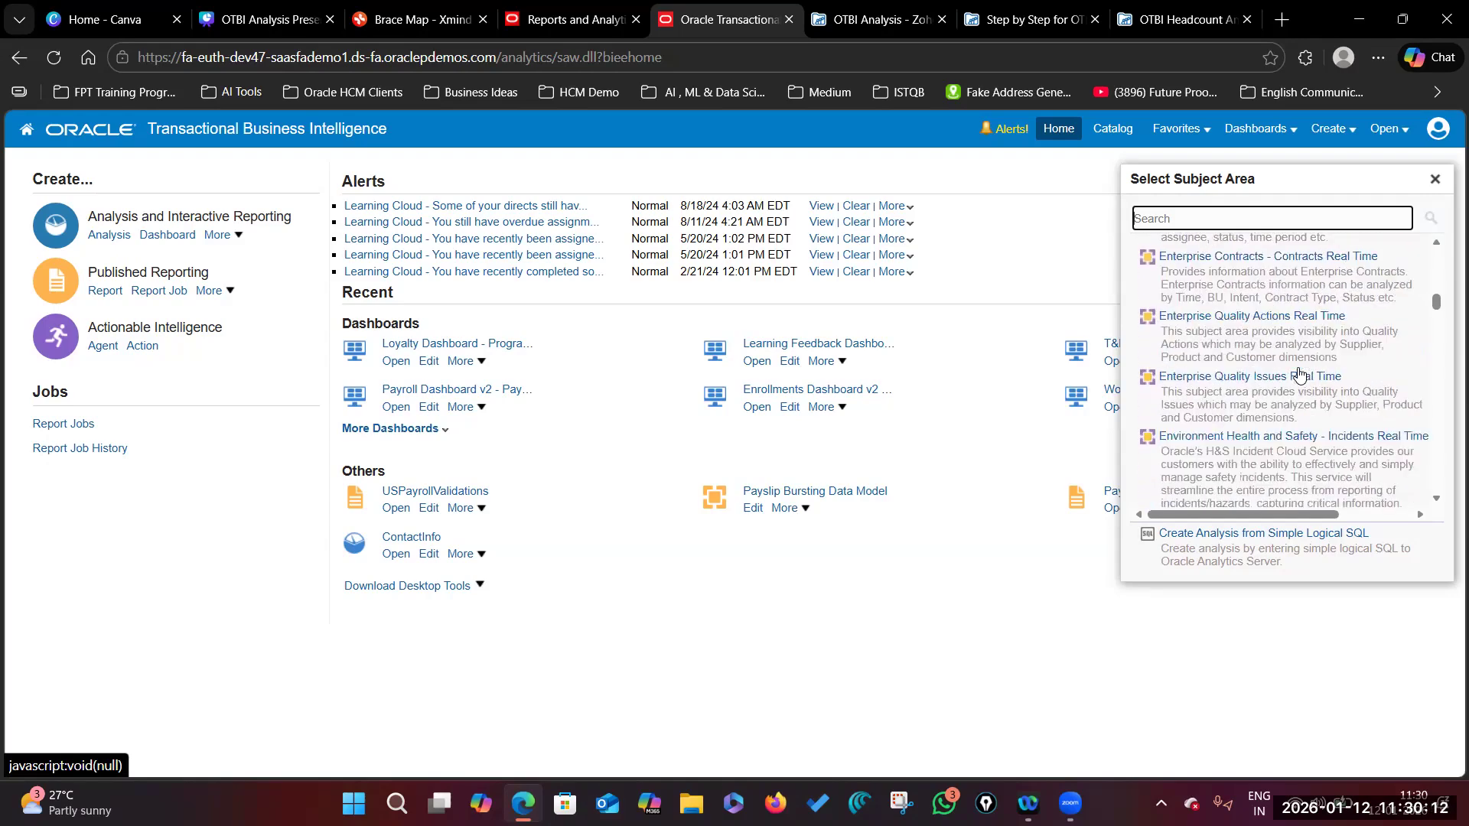
{"action": "scroll", "coordinate": [1299, 373], "scroll_direction": "down", "scroll_amount": 6}
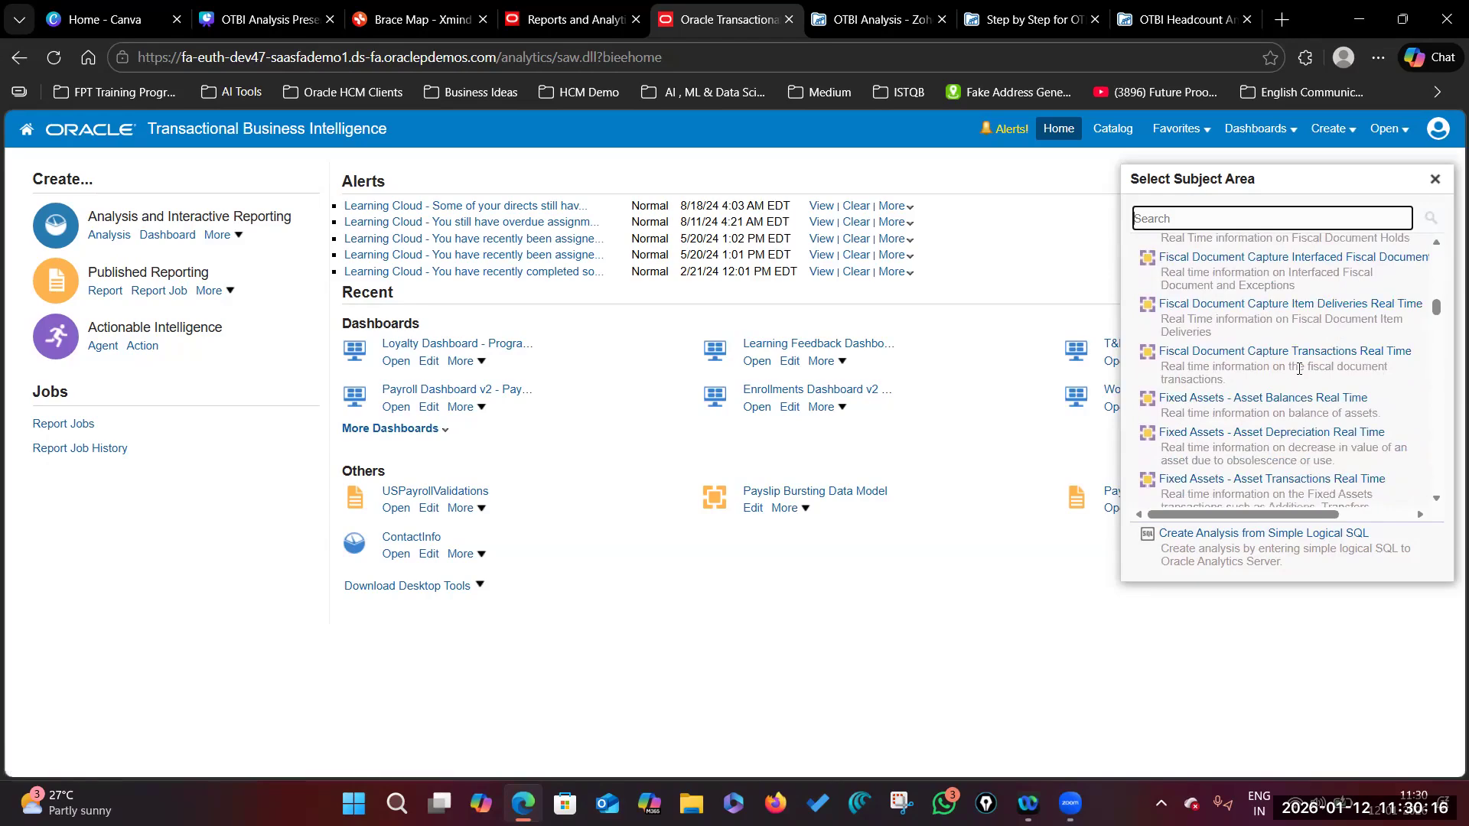
{"action": "scroll", "coordinate": [1299, 369], "scroll_direction": "down", "scroll_amount": 4}
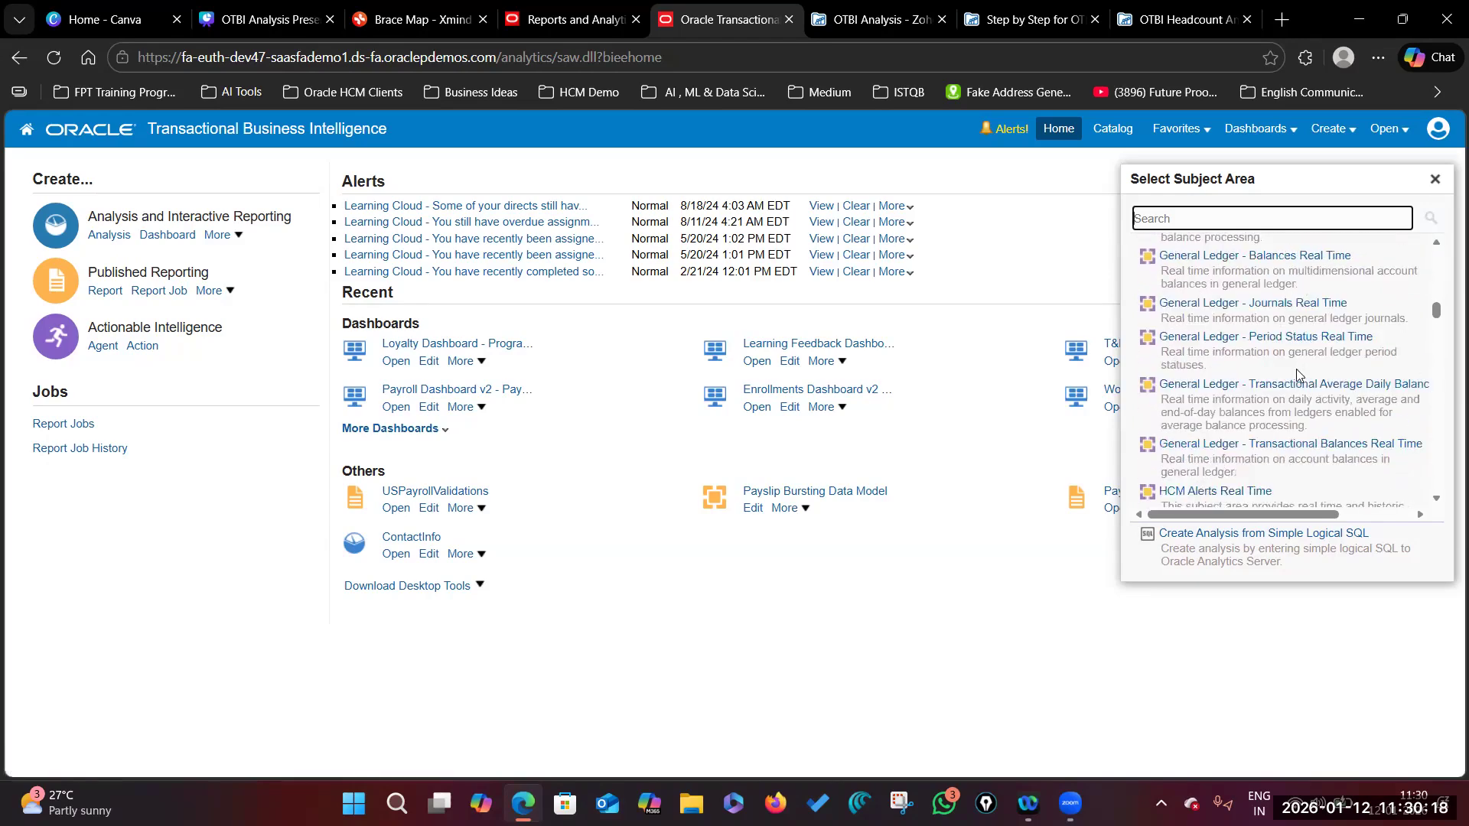
{"action": "scroll", "coordinate": [1296, 368], "scroll_direction": "down", "scroll_amount": 4}
{"action": "scroll", "coordinate": [1297, 375], "scroll_direction": "down", "scroll_amount": 6}
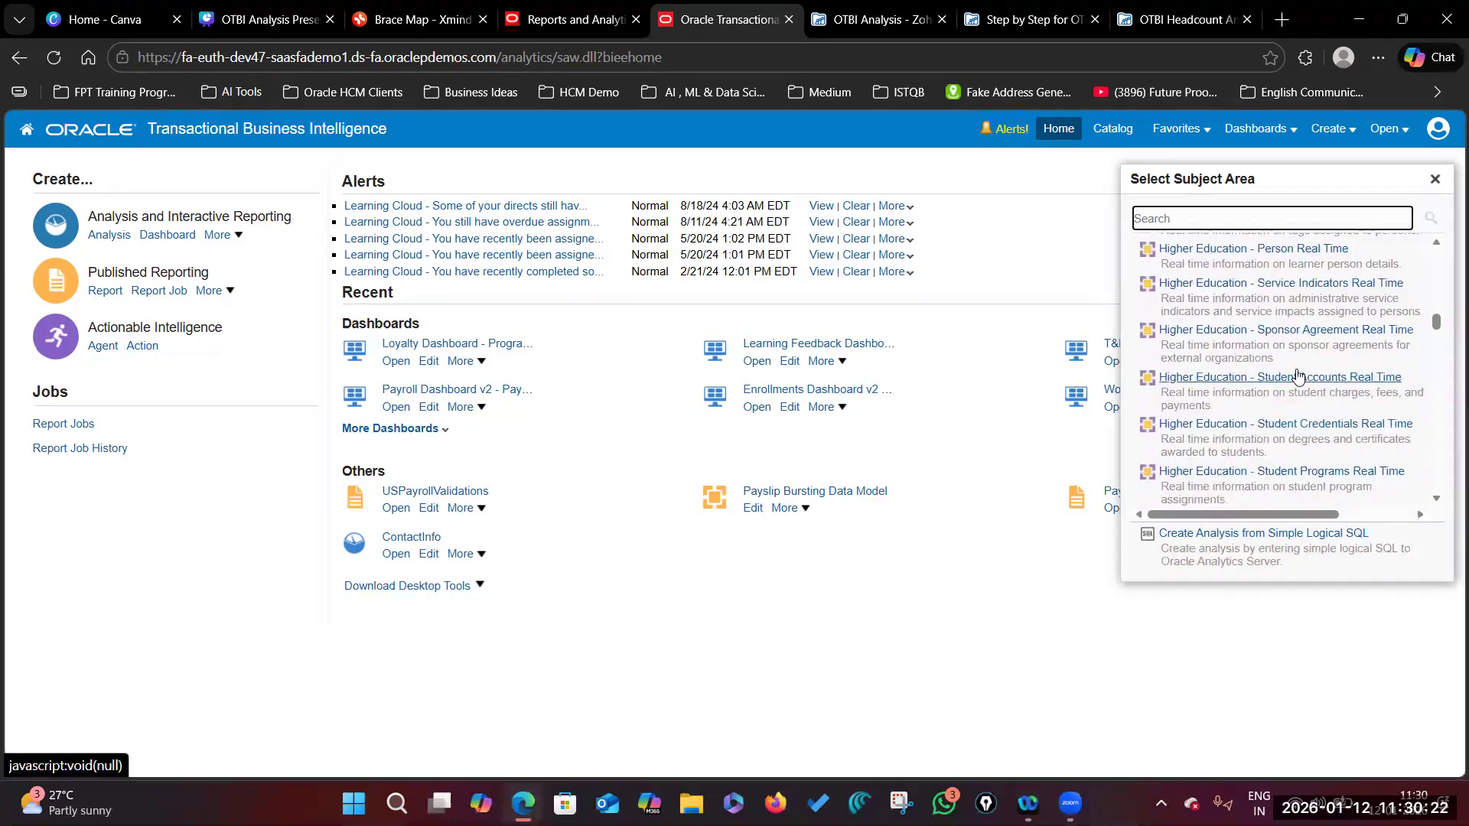
{"action": "scroll", "coordinate": [1296, 430], "scroll_direction": "down", "scroll_amount": 8}
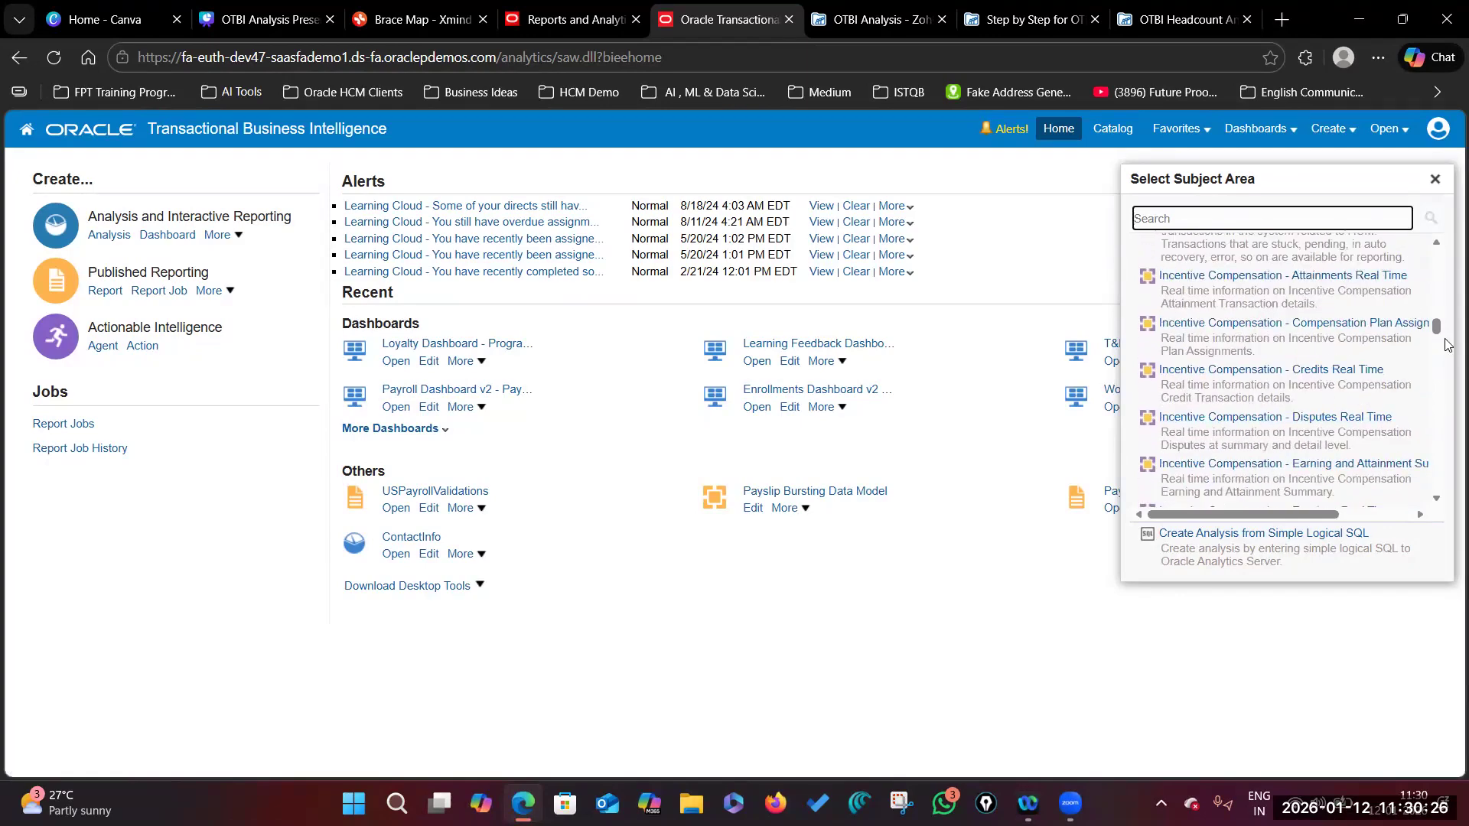
{"action": "left_click_drag", "start_coordinate": [1437, 329], "coordinate": [1437, 251]}
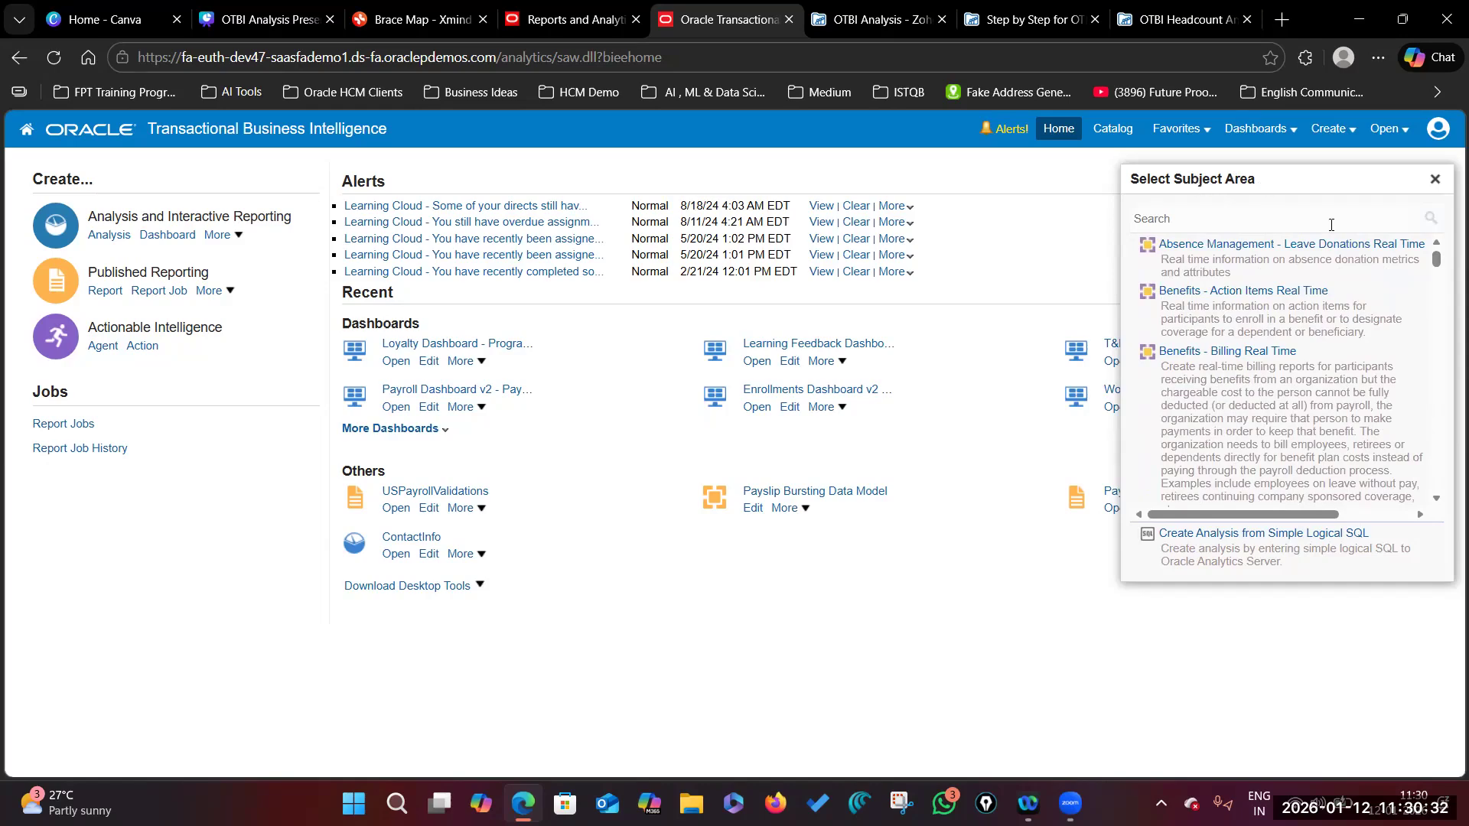
{"action": "scroll", "coordinate": [1258, 413], "scroll_direction": "down", "scroll_amount": 10}
{"action": "scroll", "coordinate": [1258, 413], "scroll_direction": "up", "scroll_amount": 10}
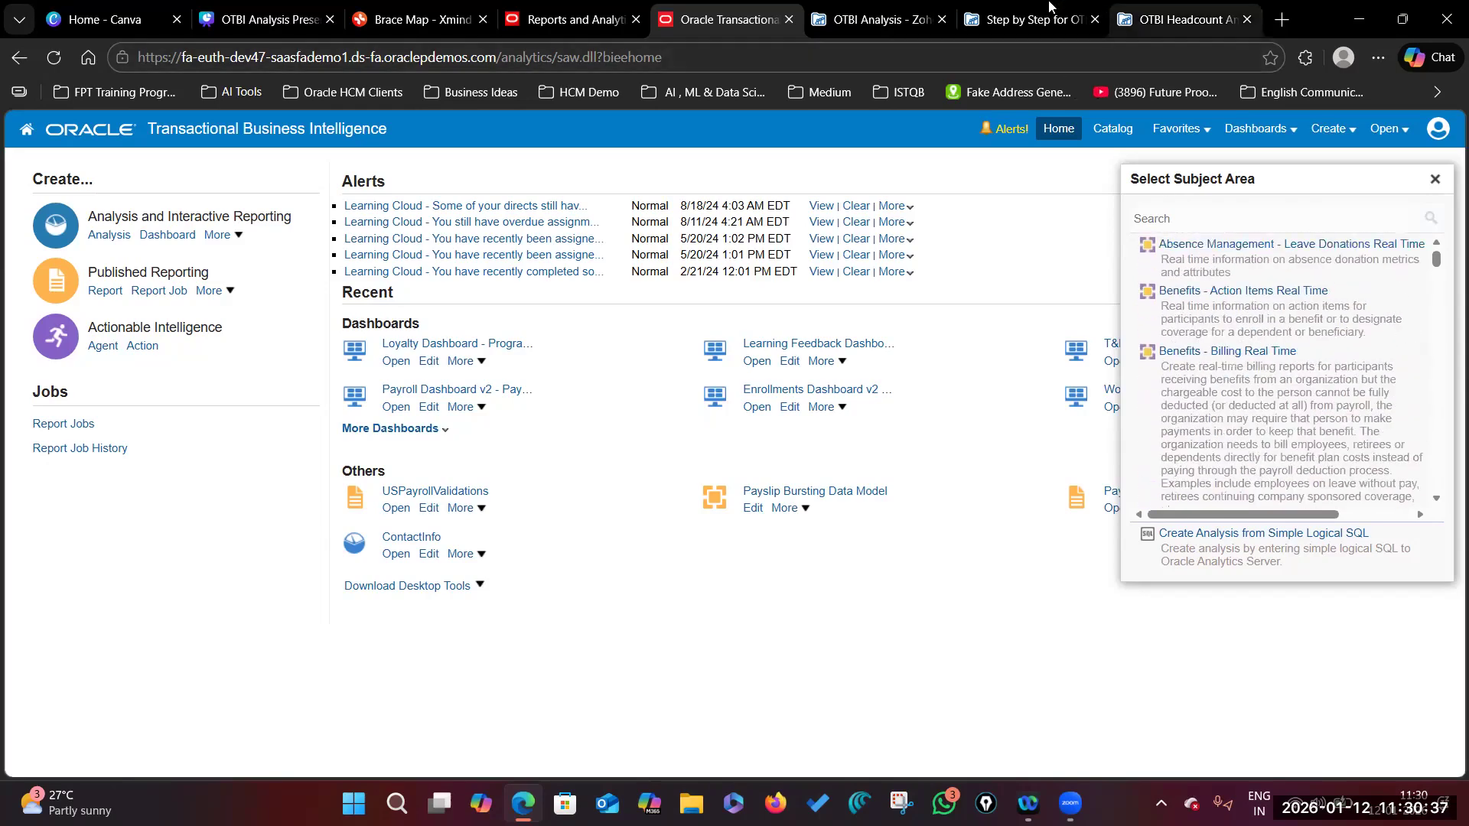
{"action": "left_click", "coordinate": [1101, 11]}
{"action": "left_click", "coordinate": [1182, 19]}
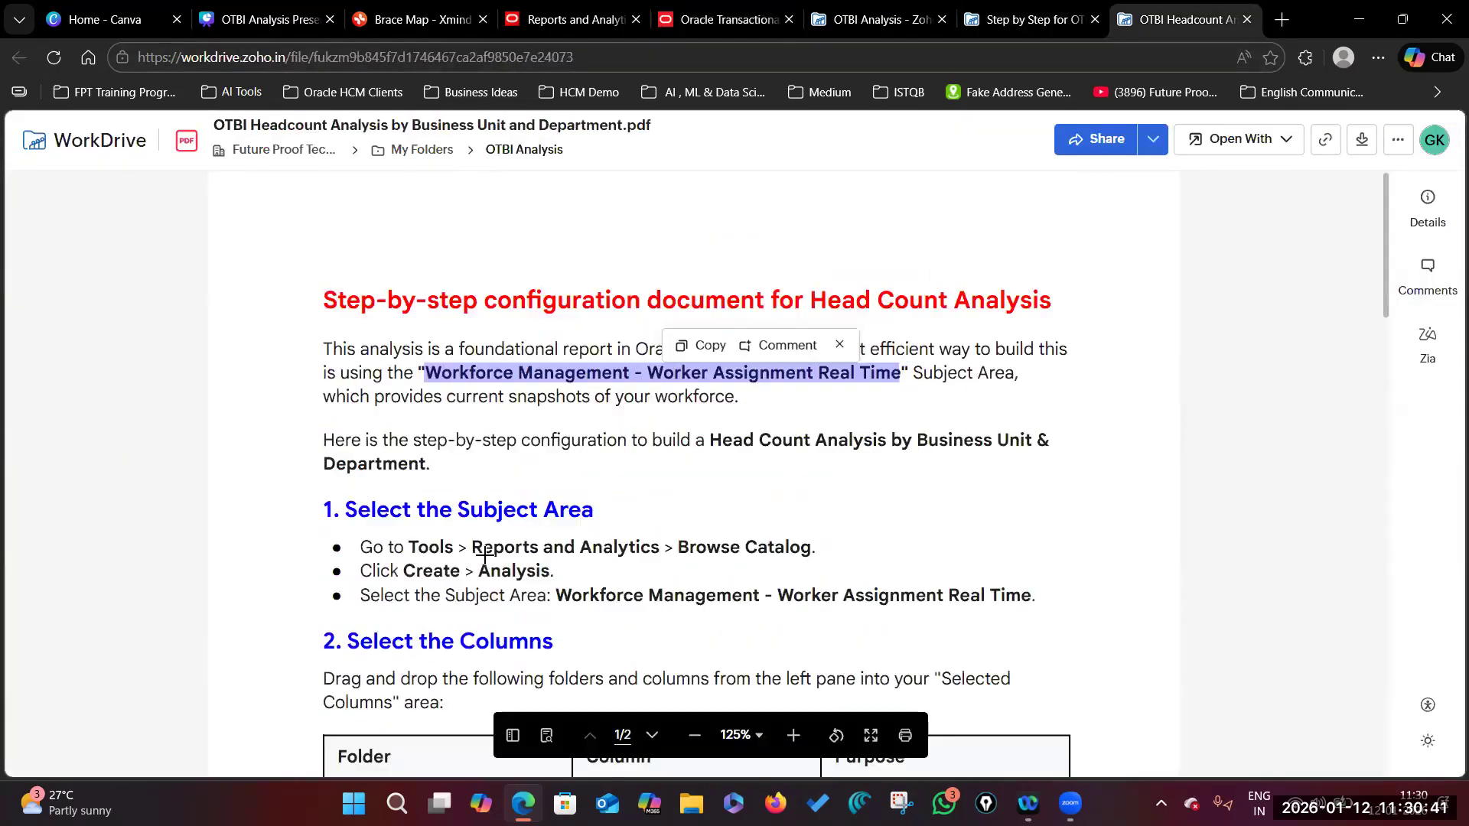
{"action": "left_click_drag", "start_coordinate": [420, 547], "coordinate": [824, 546]}
{"action": "left_click", "coordinate": [418, 571]}
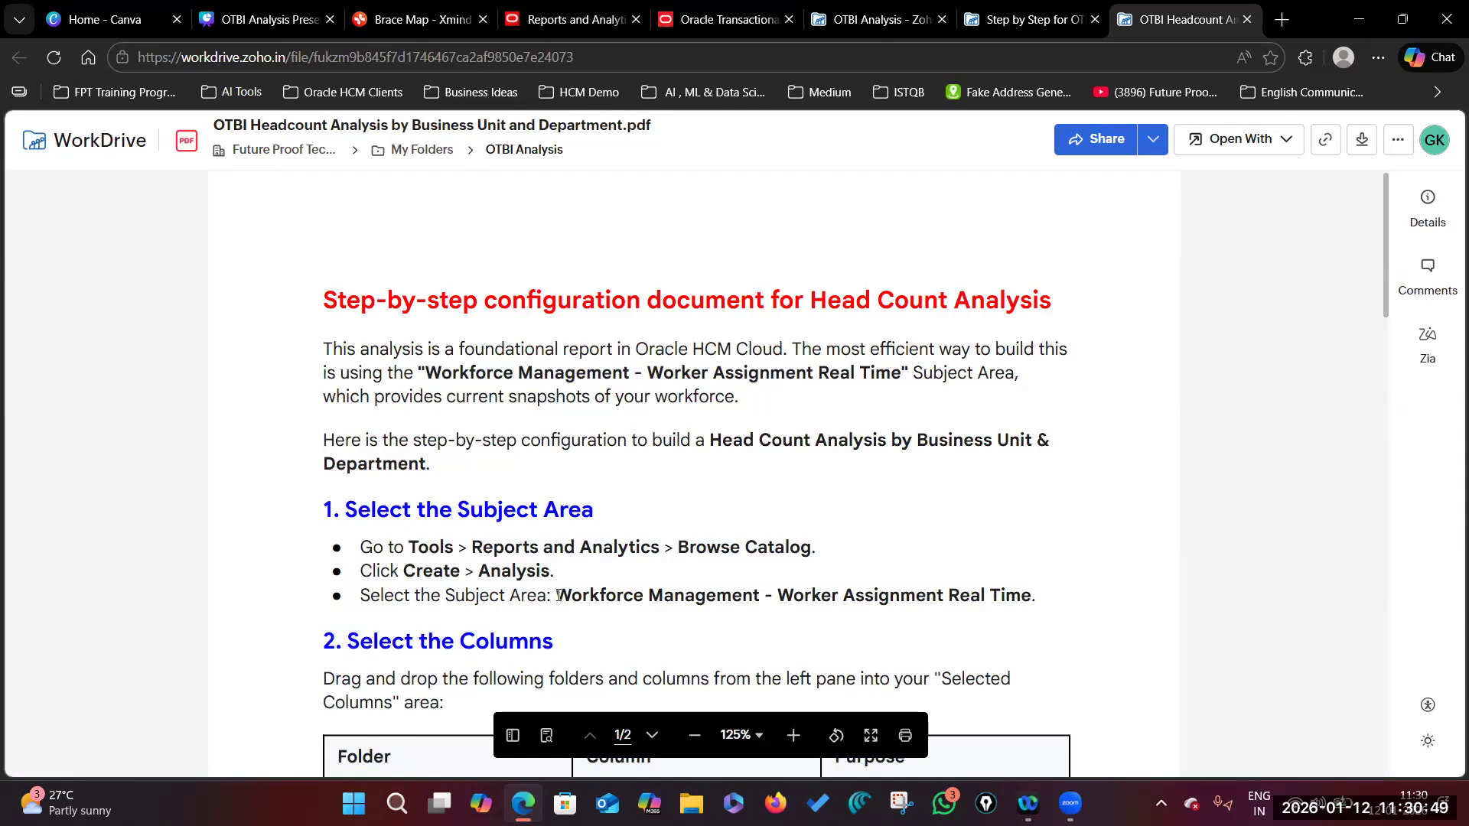
{"action": "left_click_drag", "start_coordinate": [559, 597], "coordinate": [1036, 592]}
{"action": "left_click", "coordinate": [1035, 592]}
{"action": "left_click_drag", "start_coordinate": [559, 595], "coordinate": [1036, 591]}
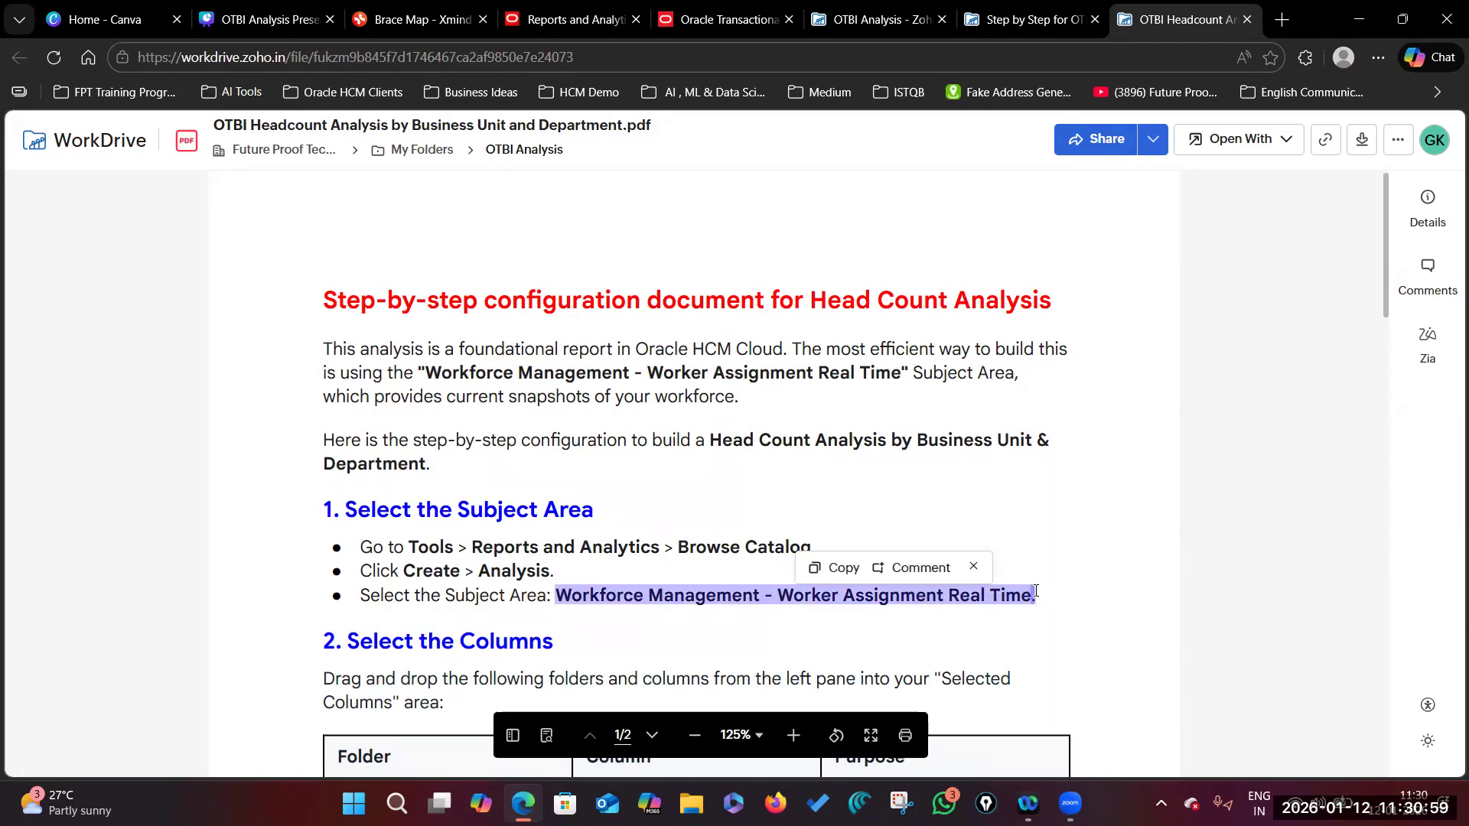
{"action": "left_click", "coordinate": [723, 19]}
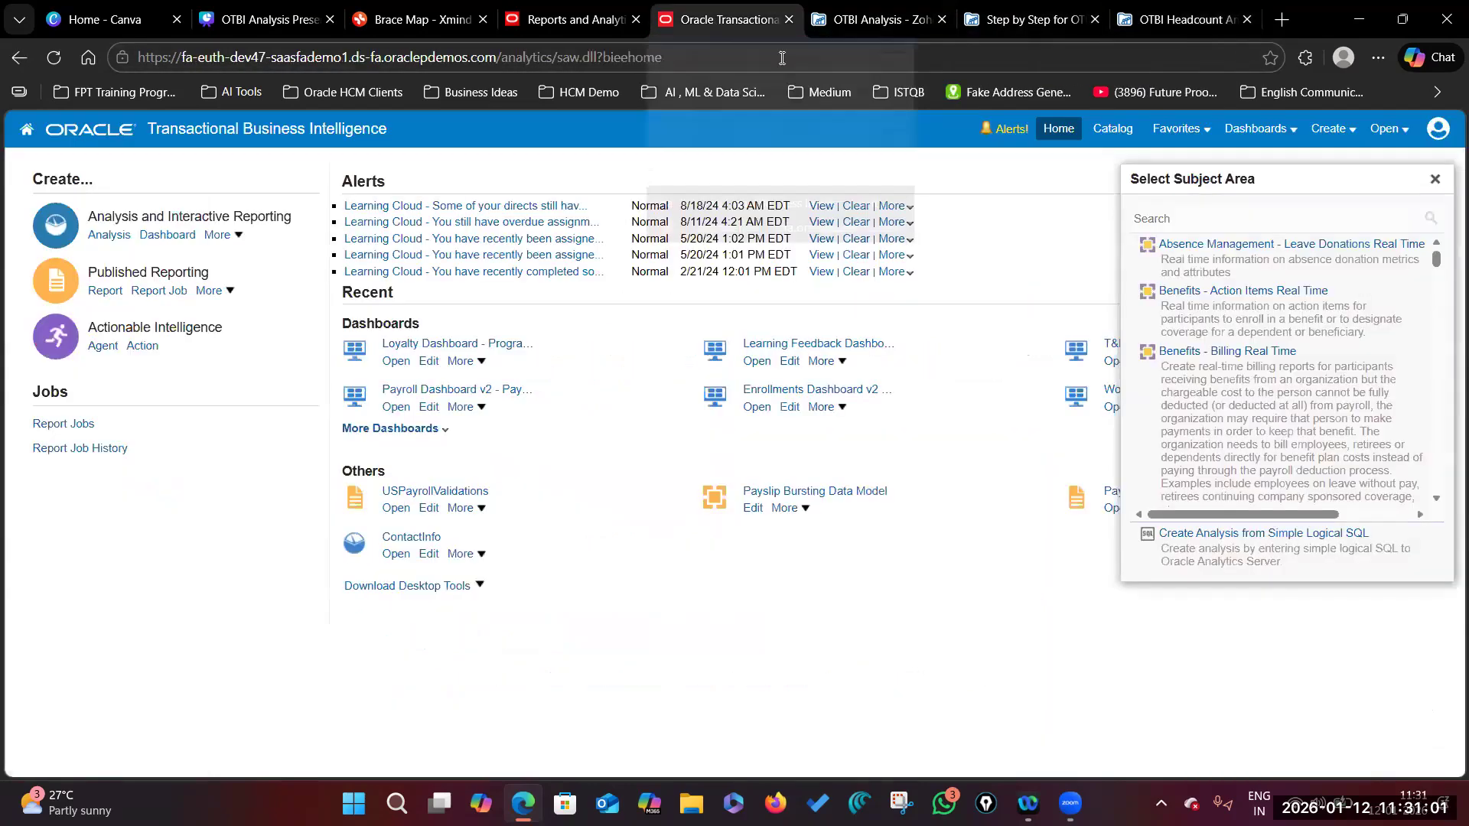
Step: Search the subject areas, pick Workforce Management - Worker Assignment Real Time, and widen the Subject Areas pane
{"action": "left_click", "coordinate": [1195, 217]}
{"action": "type", "text": "India"}
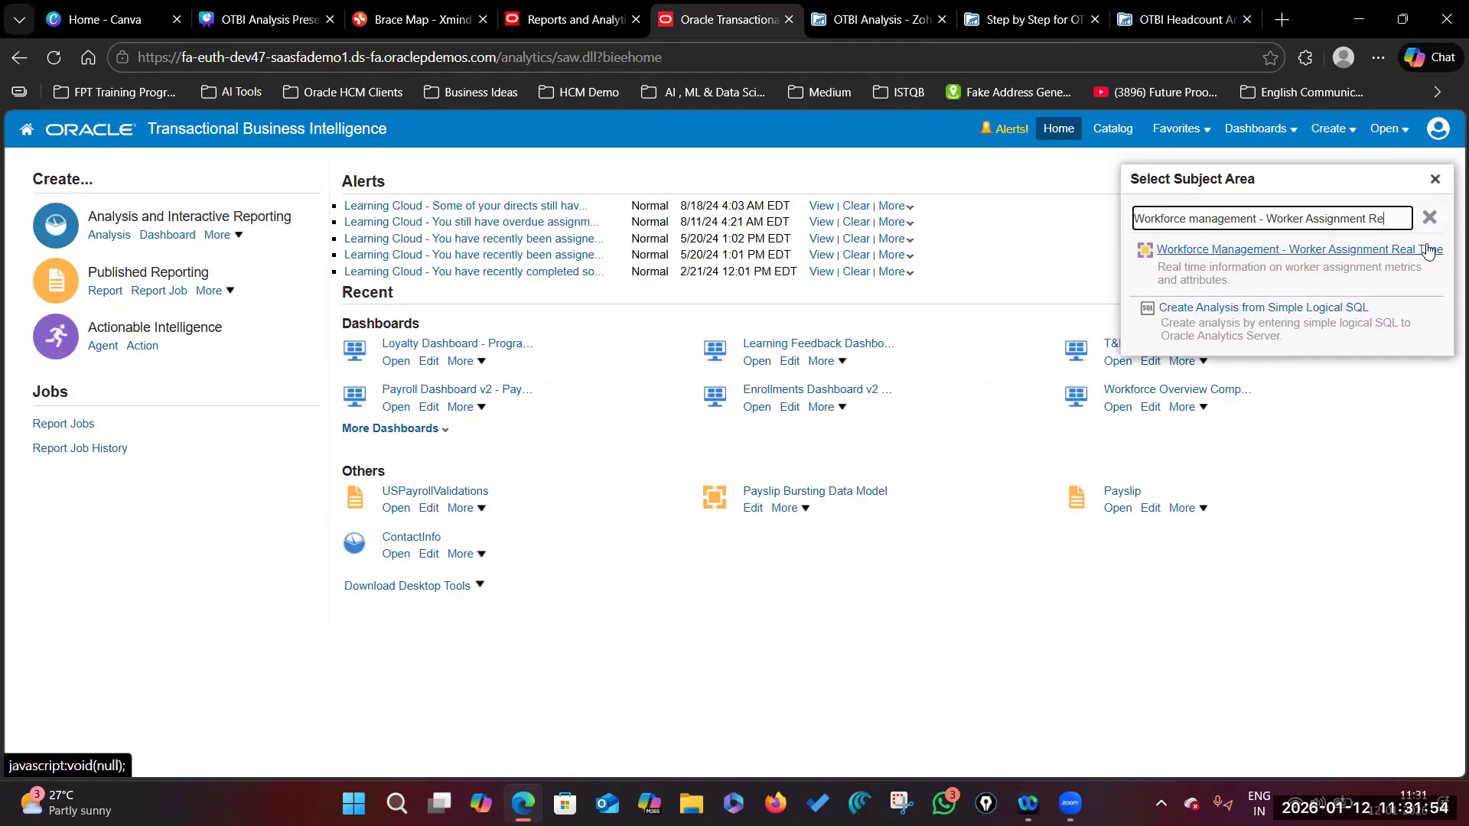
{"action": "left_click", "coordinate": [1394, 253]}
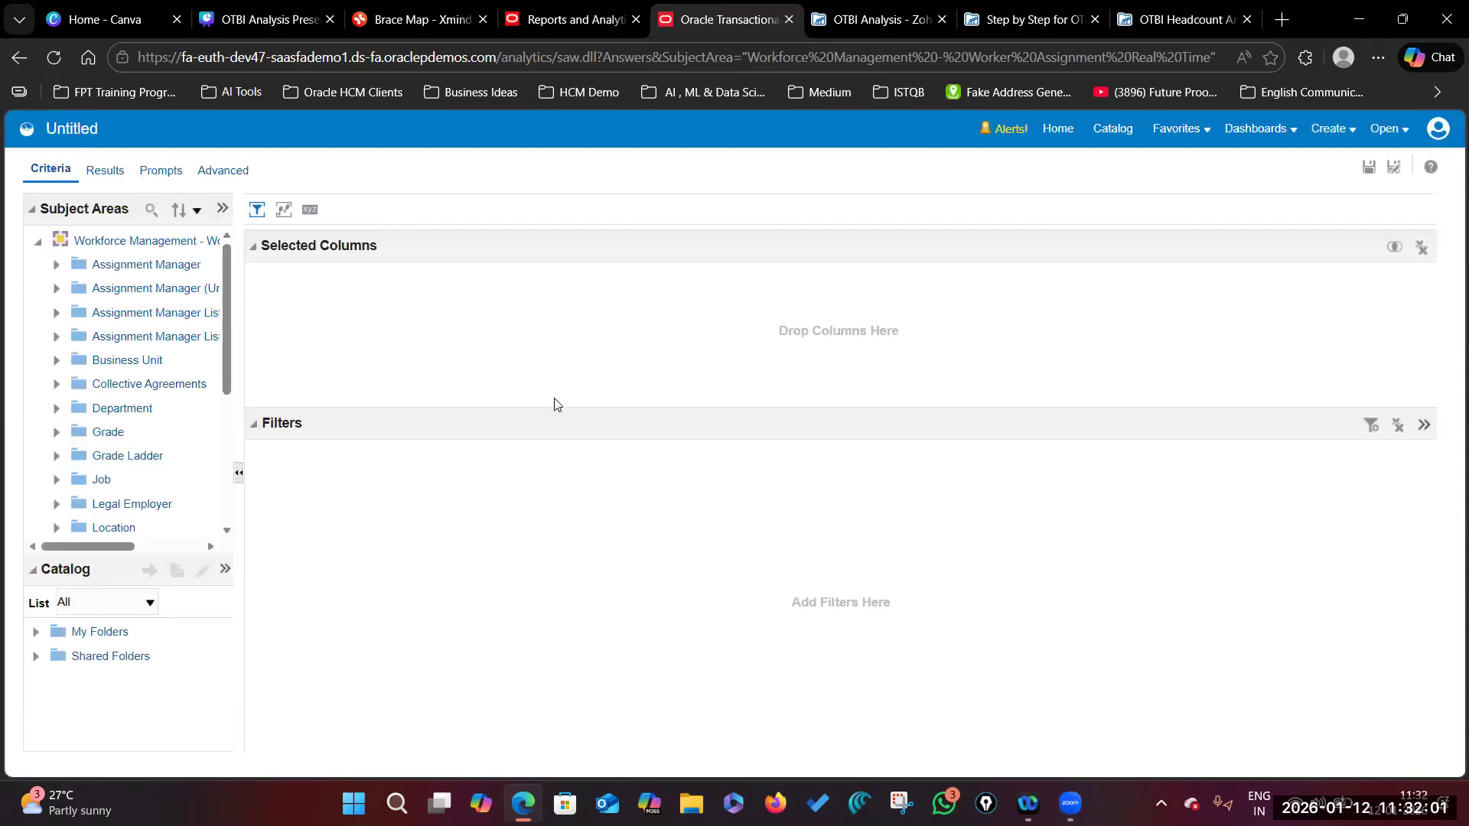
{"action": "left_click_drag", "start_coordinate": [235, 384], "coordinate": [406, 405]}
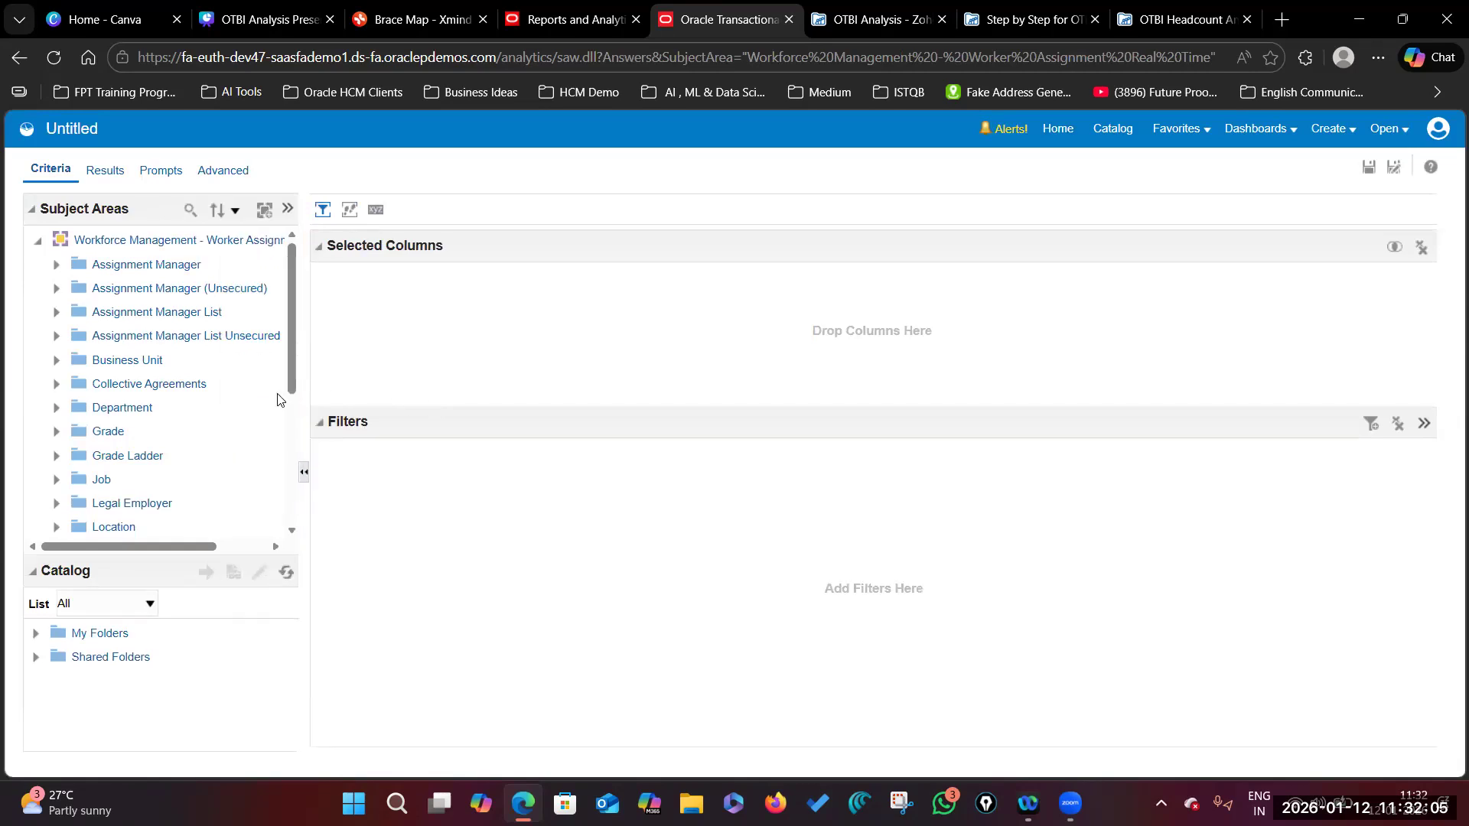
{"action": "left_click_drag", "start_coordinate": [310, 394], "coordinate": [358, 394]}
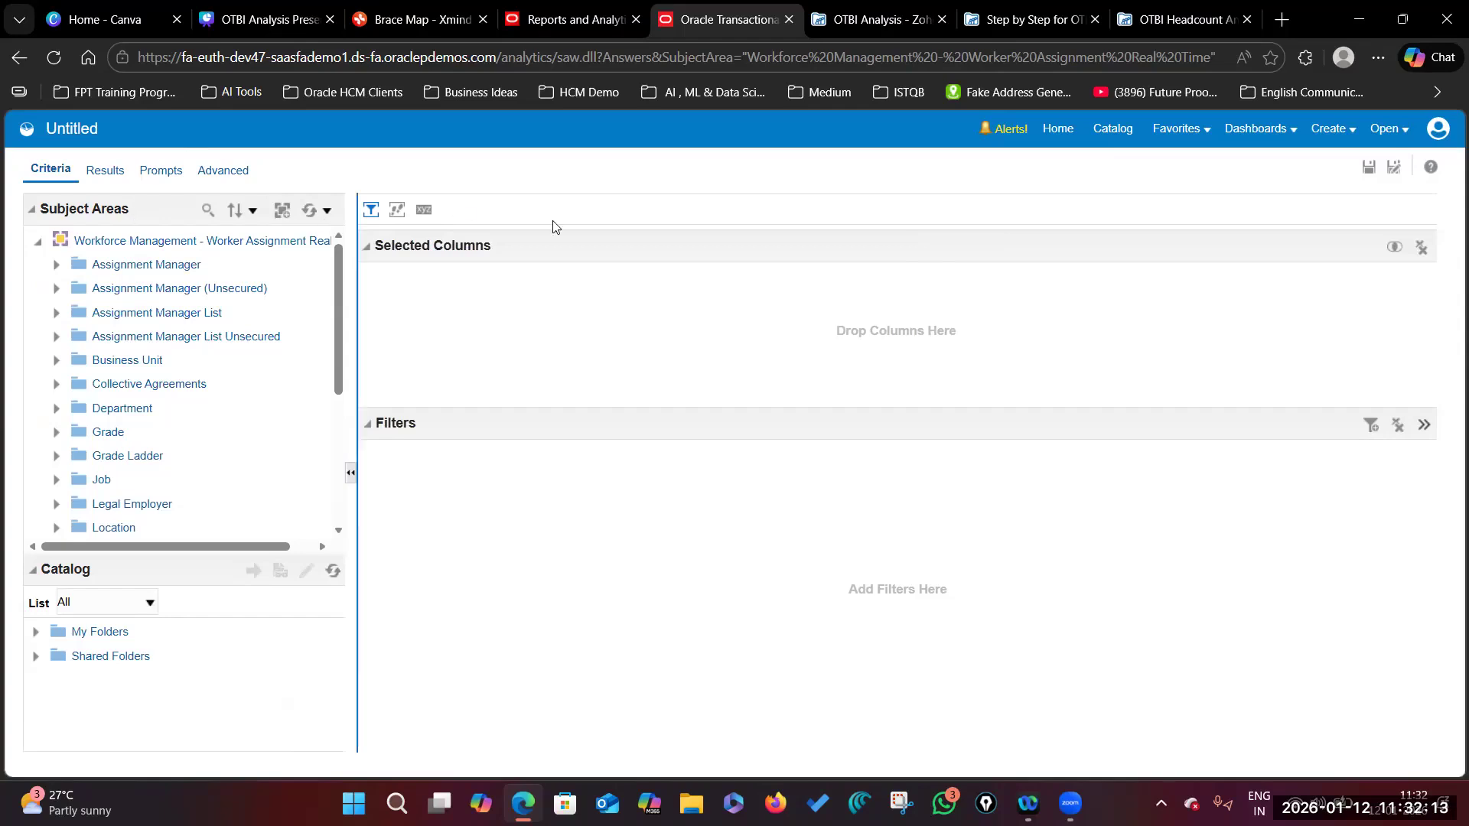
{"action": "scroll", "coordinate": [332, 417], "scroll_direction": "down", "scroll_amount": 3}
{"action": "scroll", "coordinate": [332, 418], "scroll_direction": "up", "scroll_amount": 3}
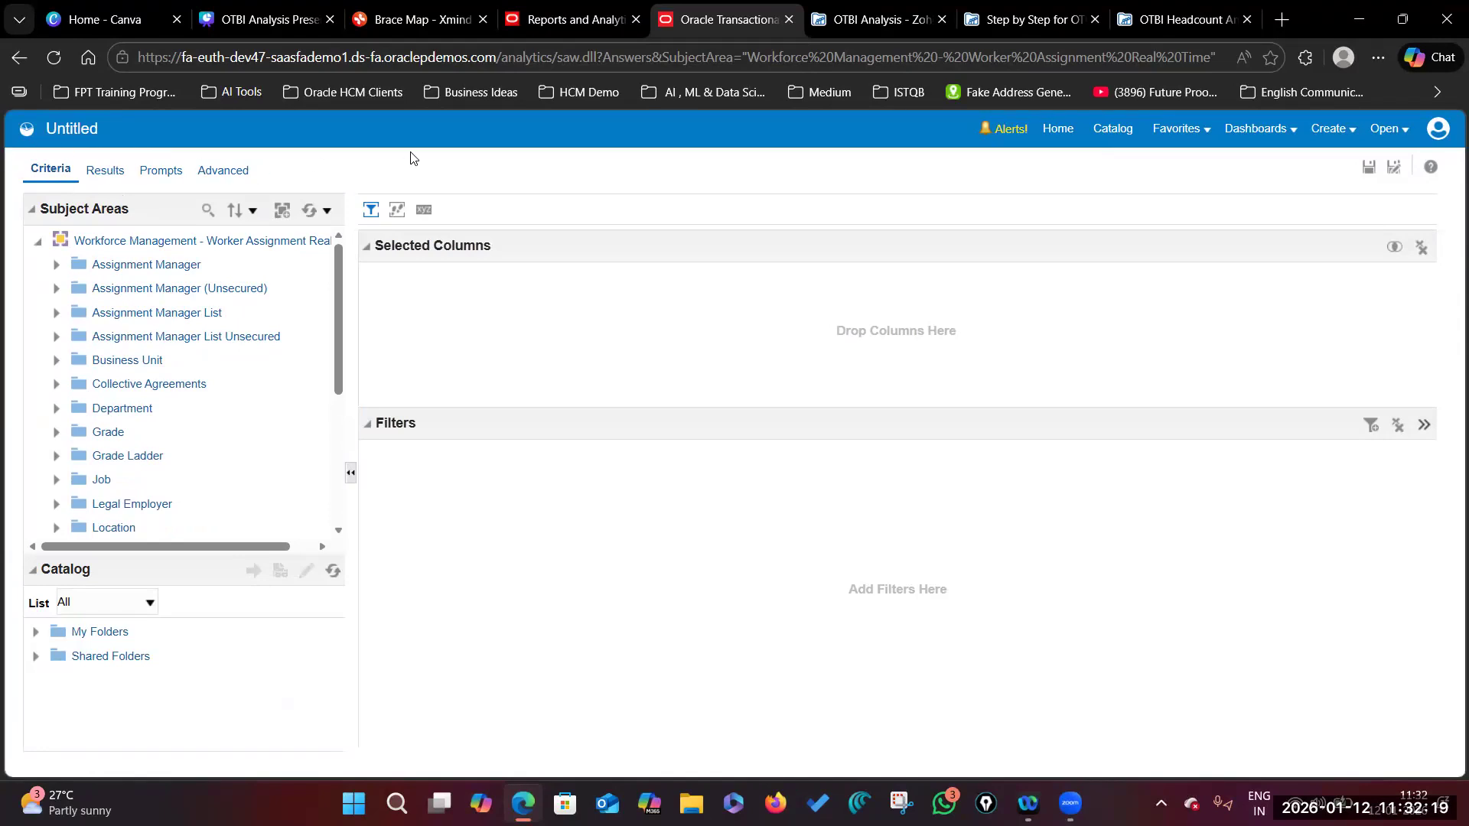
Step: Open Save As and choose the Custom shared folder as the save location
{"action": "left_click", "coordinate": [1397, 169]}
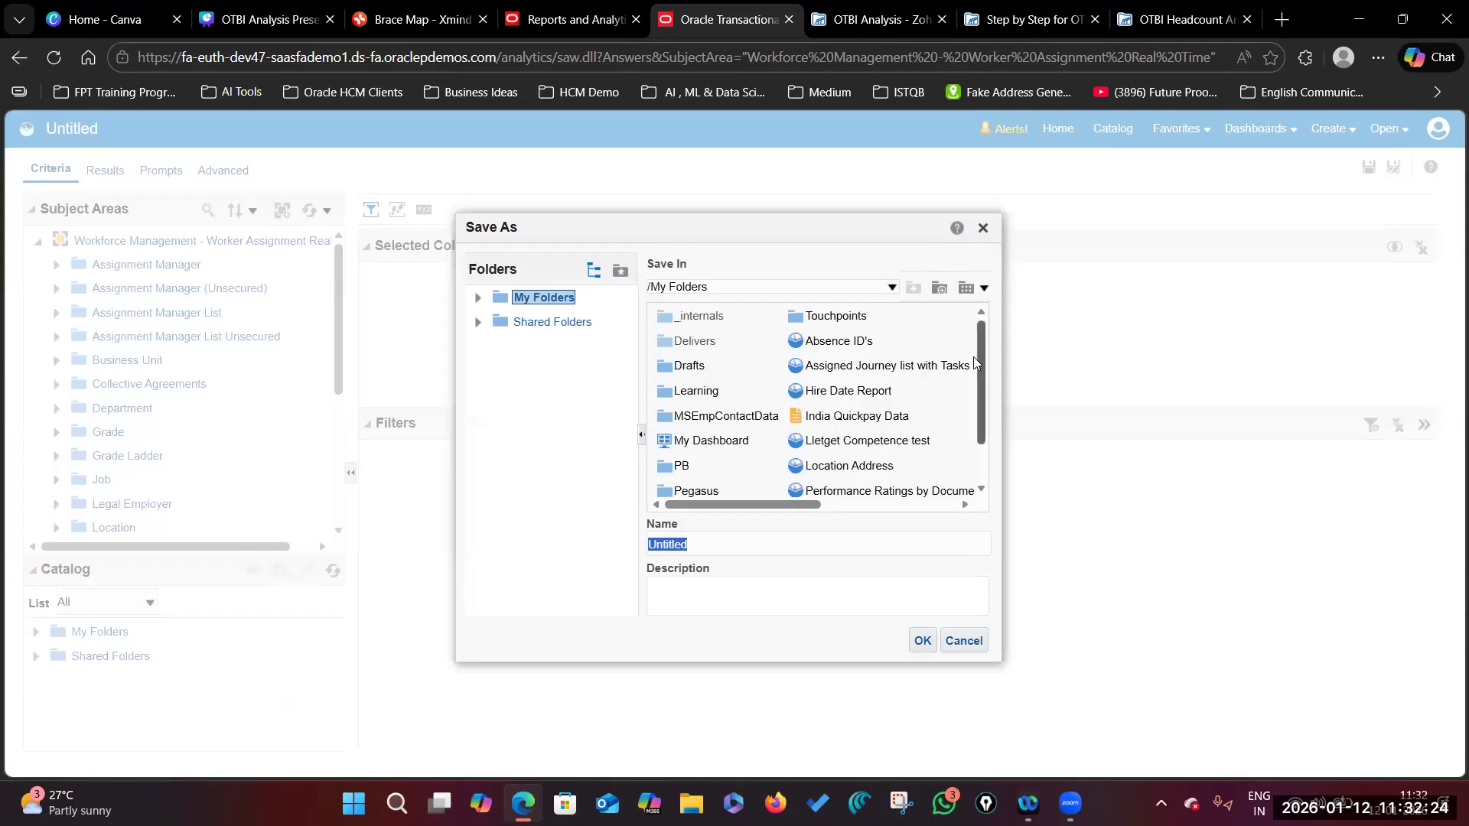
{"action": "left_click", "coordinate": [980, 398]}
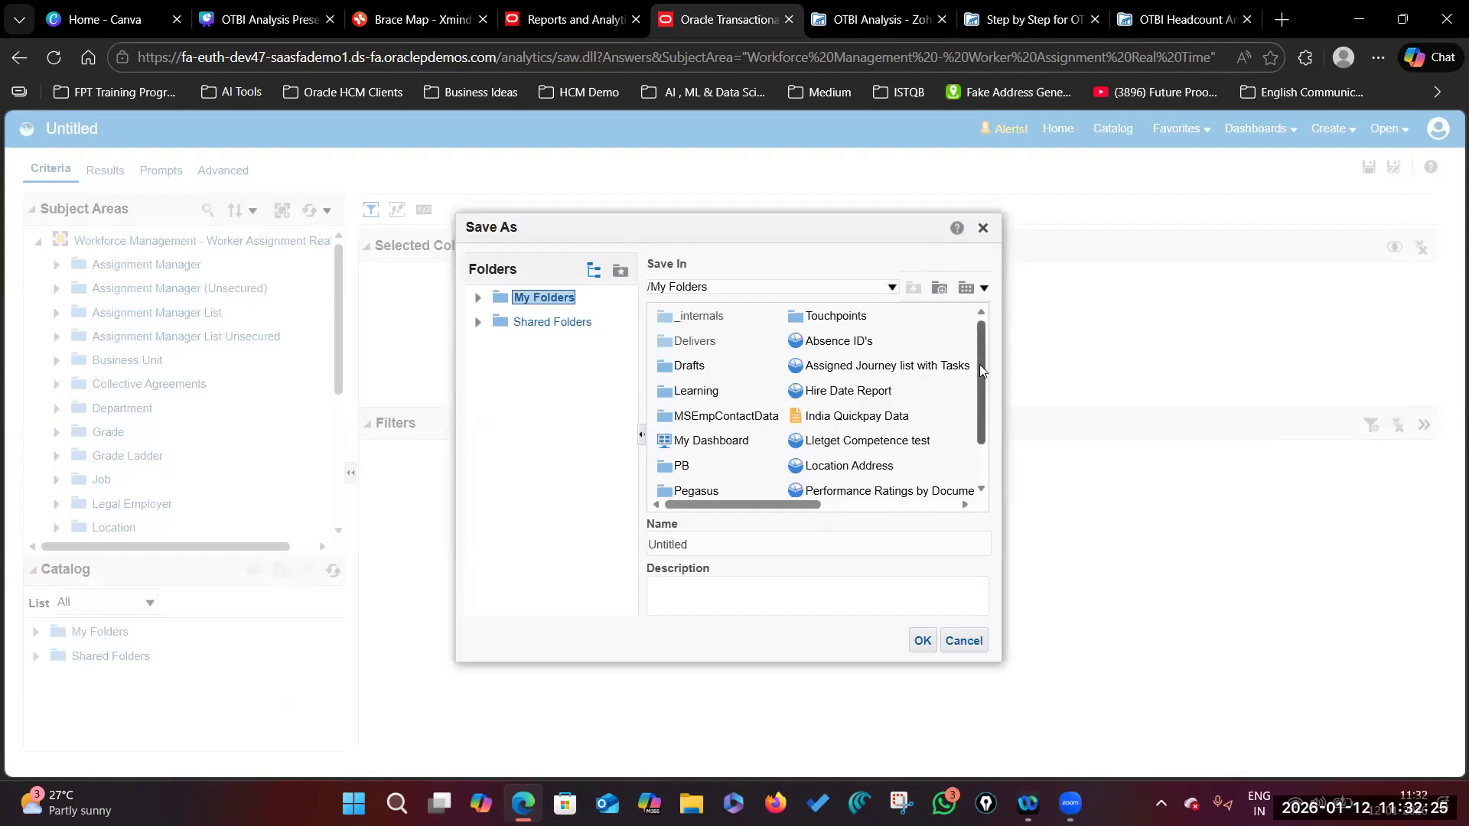
{"action": "left_click", "coordinate": [478, 325]}
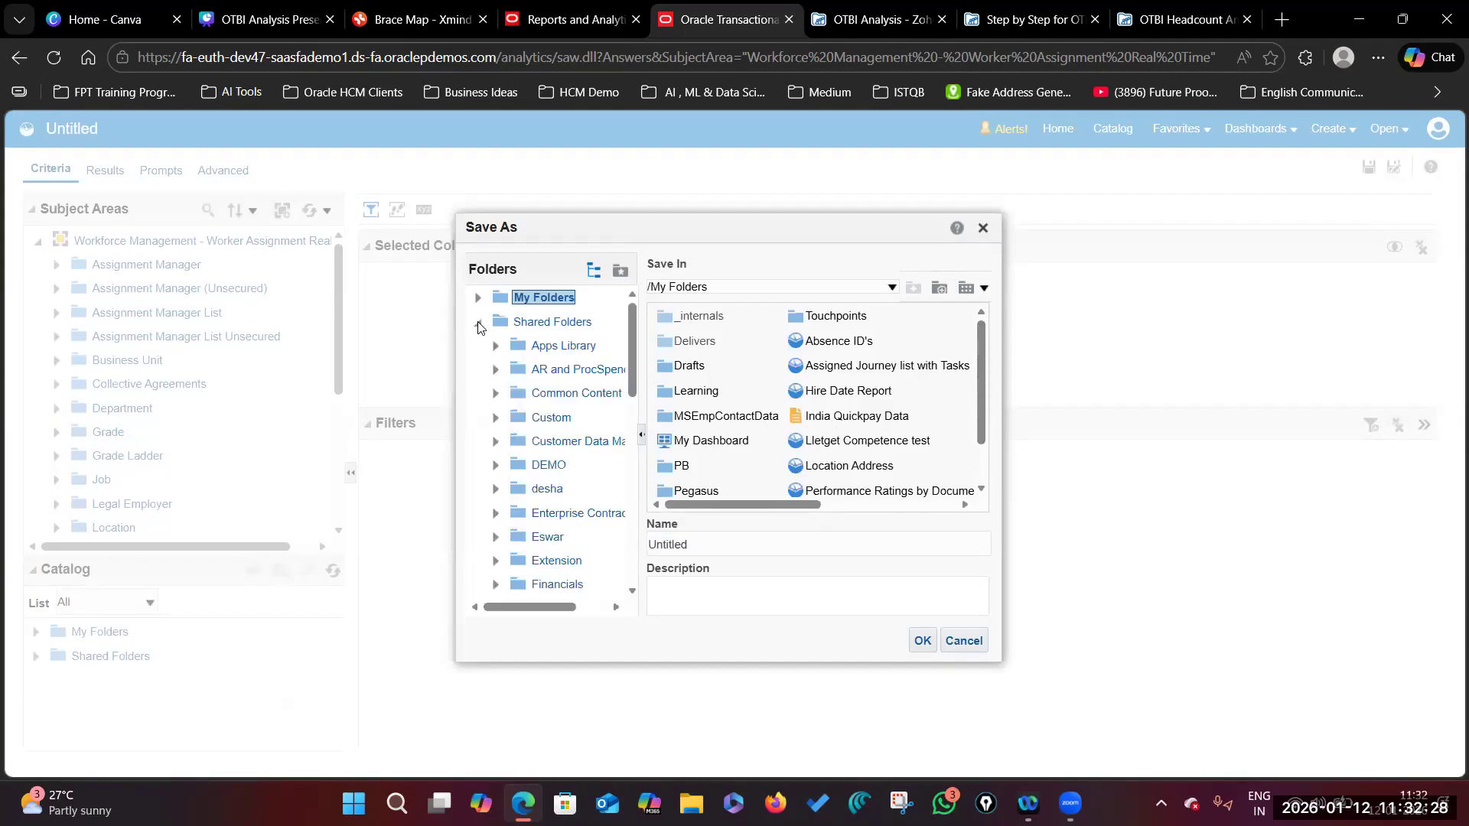
{"action": "left_click", "coordinate": [548, 419]}
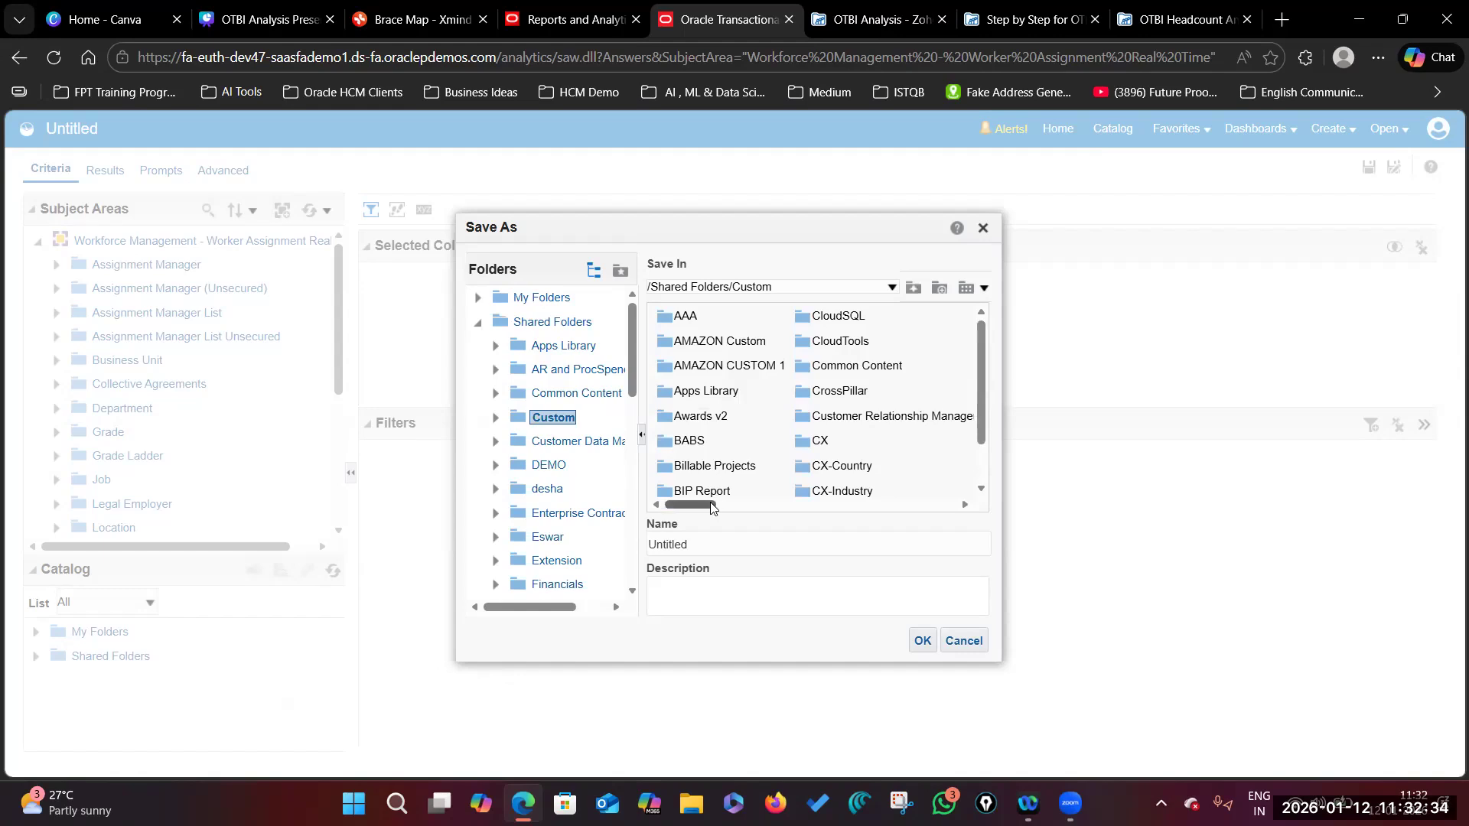
{"action": "mouse_move", "coordinate": [713, 505]}
{"action": "left_mouse_down"}
{"action": "mouse_move", "coordinate": [924, 506]}
{"action": "mouse_move", "coordinate": [696, 509]}
{"action": "left_mouse_up"}
{"action": "left_click", "coordinate": [982, 471]}
{"action": "left_click", "coordinate": [847, 509]}
{"action": "left_click", "coordinate": [847, 509]}
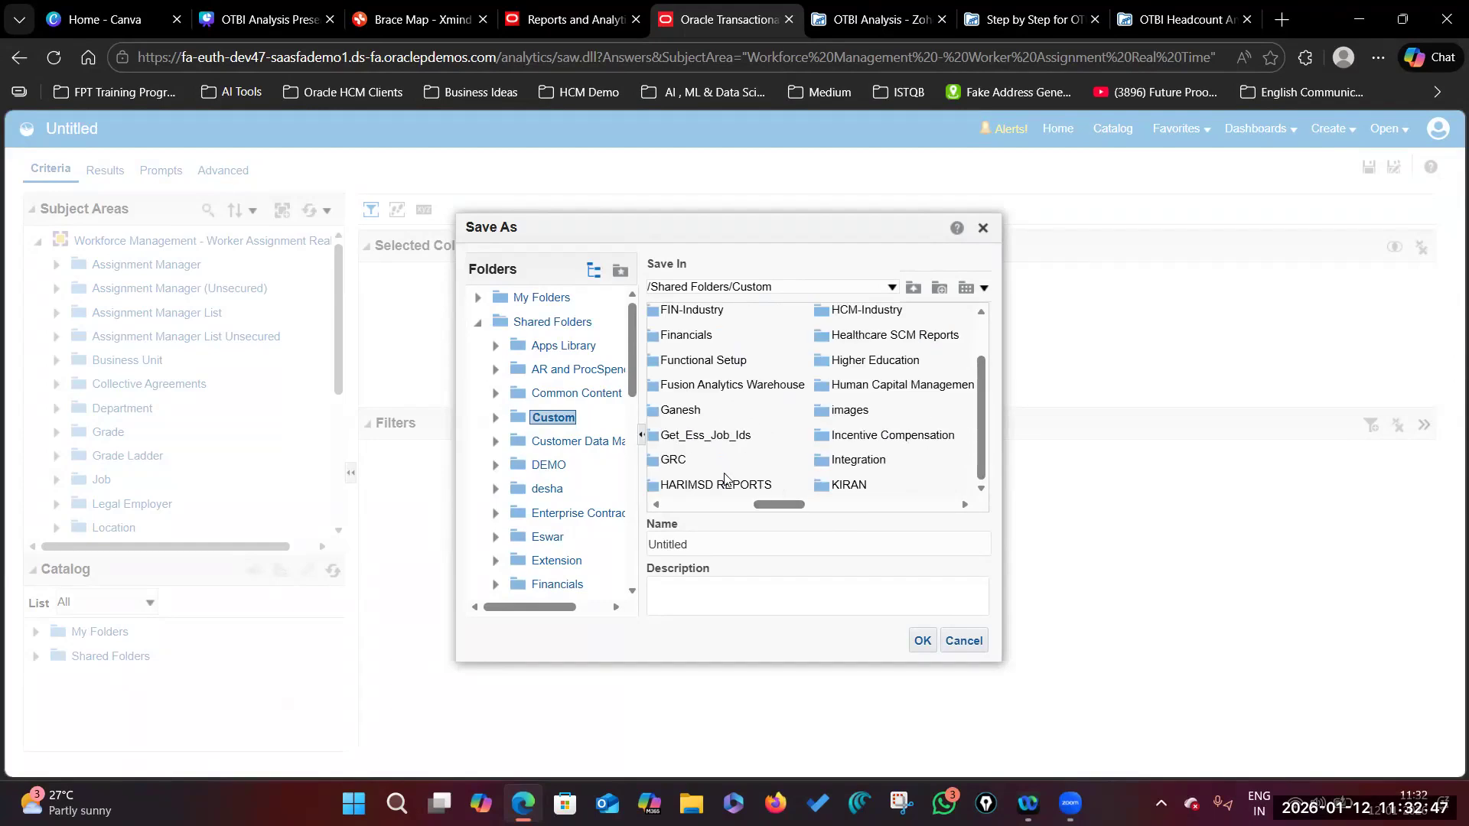
{"action": "left_click_drag", "start_coordinate": [778, 505], "coordinate": [764, 504]}
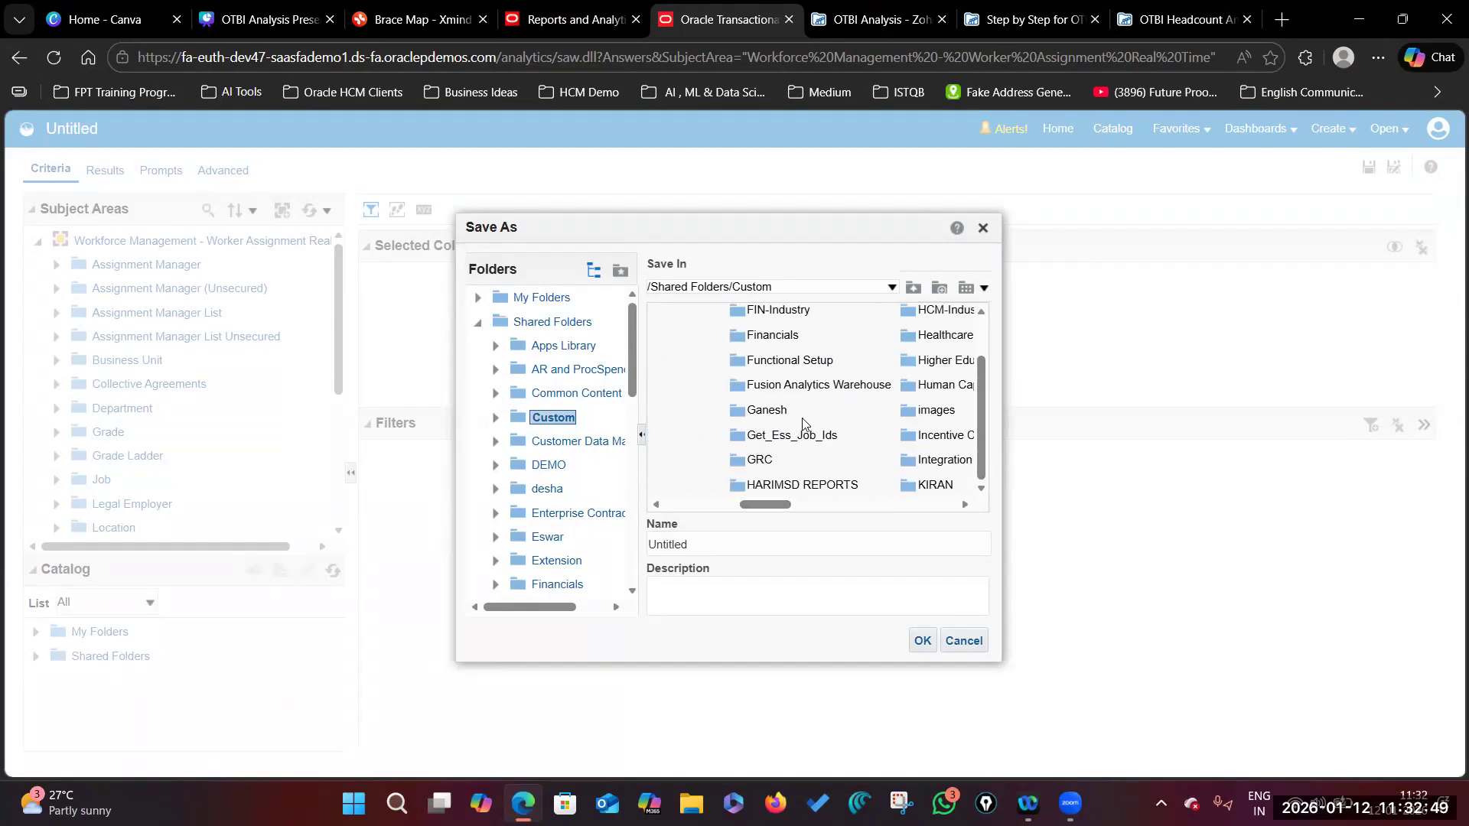
{"action": "scroll", "coordinate": [804, 426], "scroll_direction": "up", "scroll_amount": 1}
{"action": "scroll", "coordinate": [801, 419], "scroll_direction": "down", "scroll_amount": 1}
Step: Create a new folder named 'Future Proof Trainings' inside Custom
{"action": "left_click", "coordinate": [940, 288]}
{"action": "type", "text": "Future Proof Trainings"}
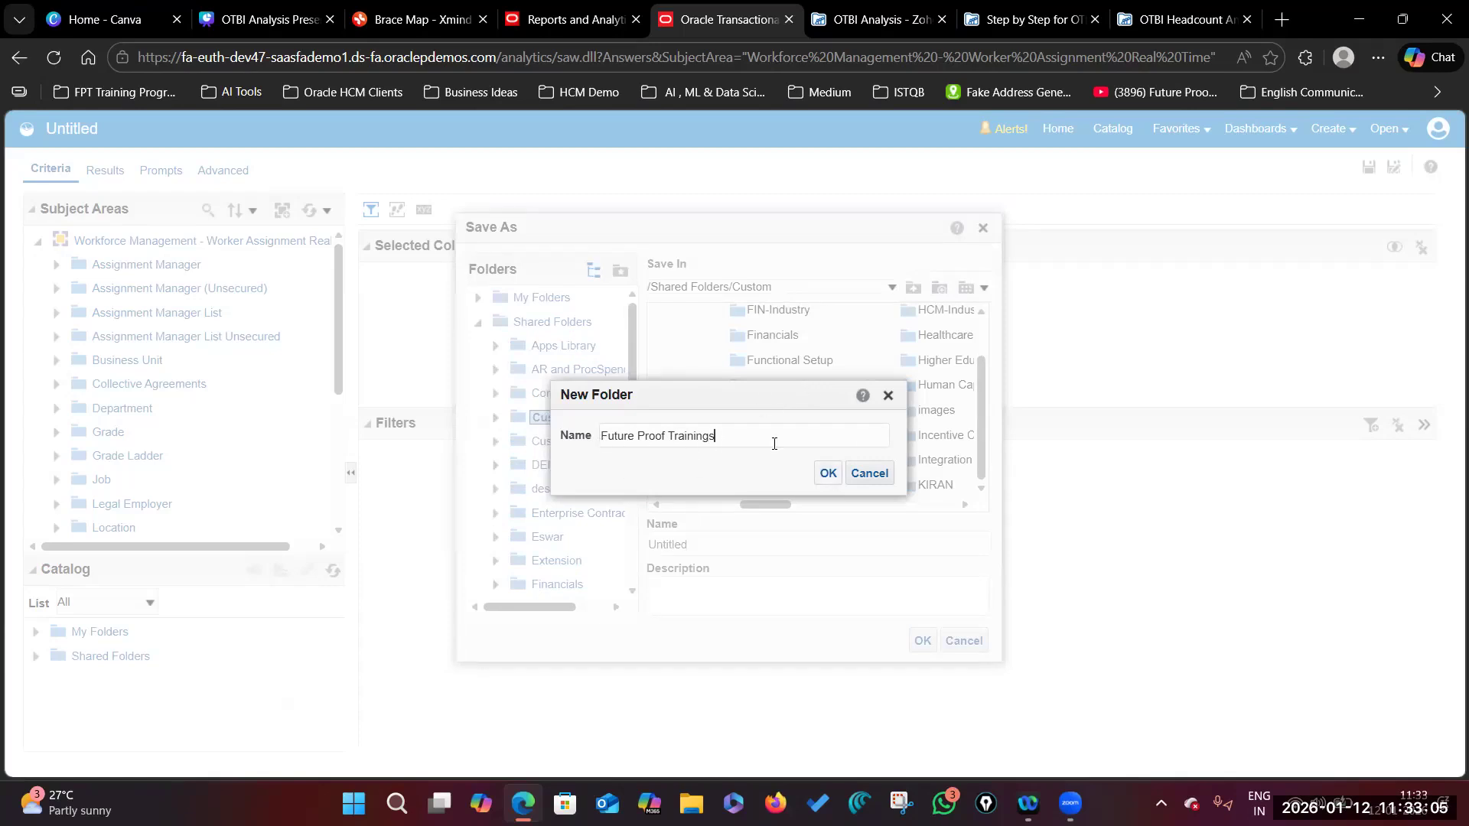
{"action": "left_click", "coordinate": [827, 476]}
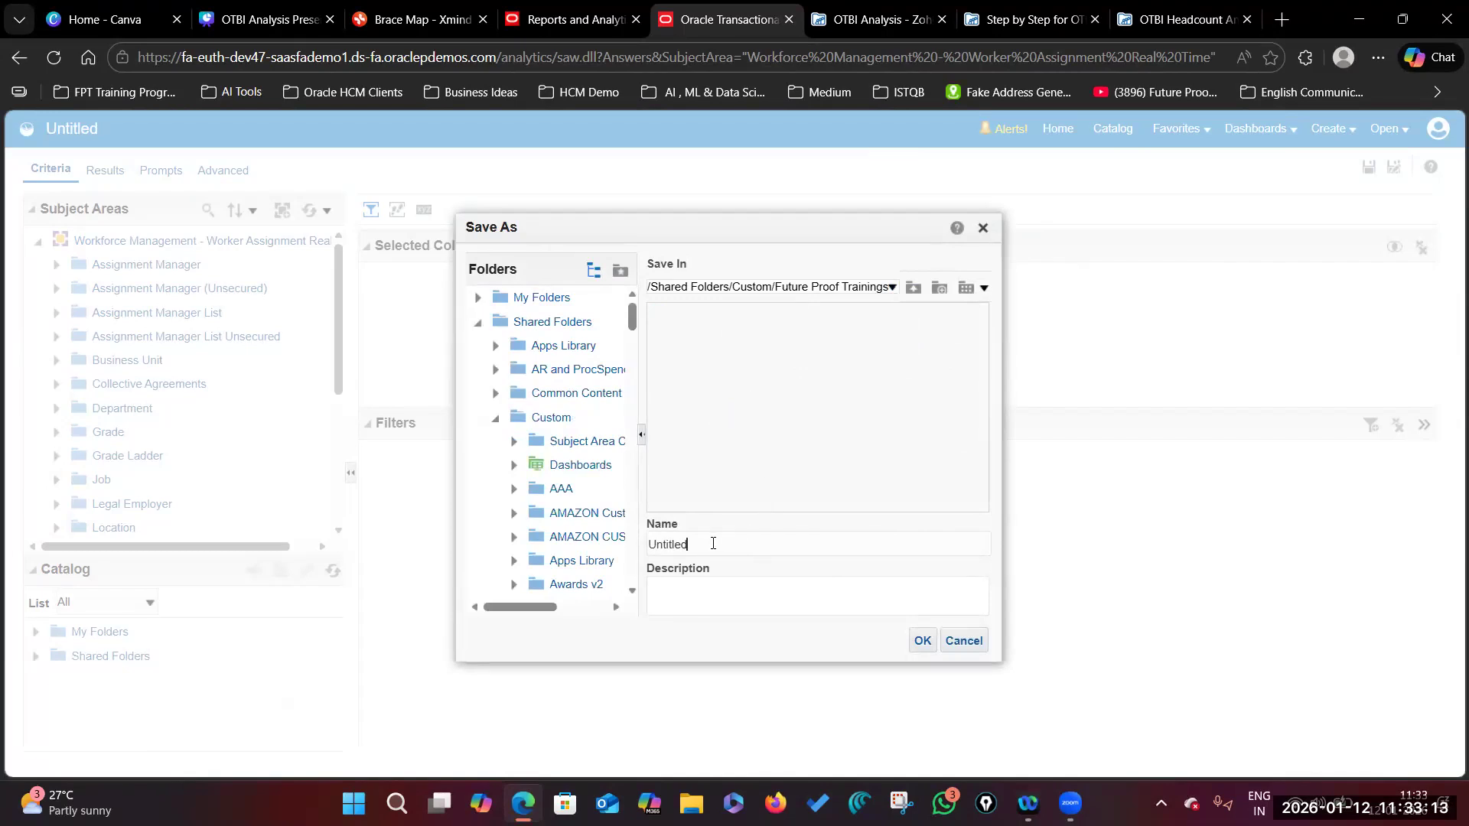
Step: Name the analysis 'Head Count by Department' and copy that name into the Description
{"action": "double_click", "coordinate": [681, 544]}
{"action": "key", "text": "BackSpace"}
{"action": "type", "text": "Head Count By"}
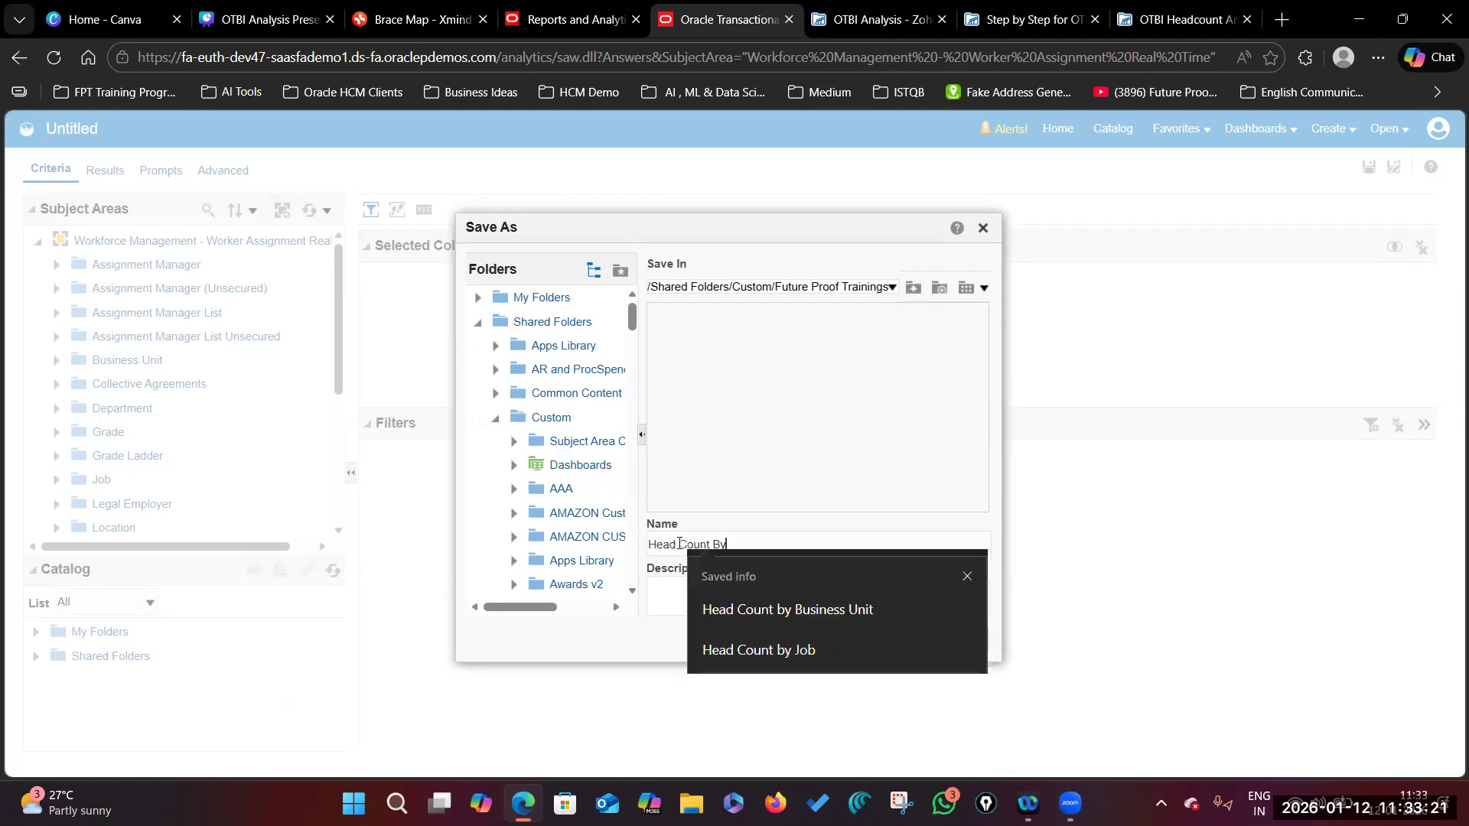
{"action": "key", "text": "BackSpace"}
{"action": "type", "text": "by Department"}
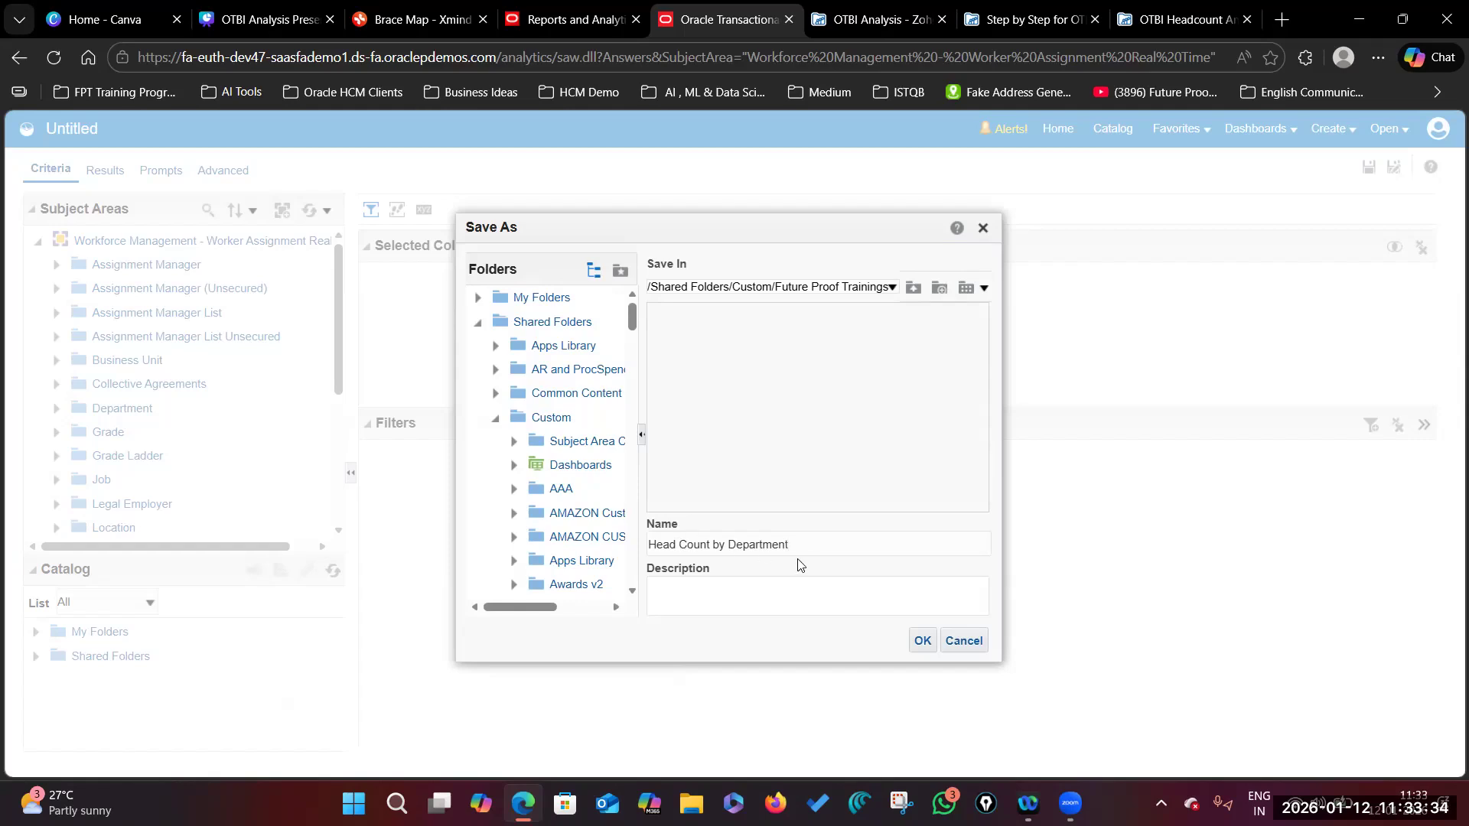
{"action": "left_click_drag", "start_coordinate": [814, 543], "coordinate": [665, 544]}
{"action": "key", "text": "ctrl+c"}
{"action": "left_click", "coordinate": [847, 586]}
{"action": "key", "text": "ctrl+v"}
Step: Confirm Save As and highlight the new 'Head Count by Department' title
{"action": "left_click", "coordinate": [922, 642]}
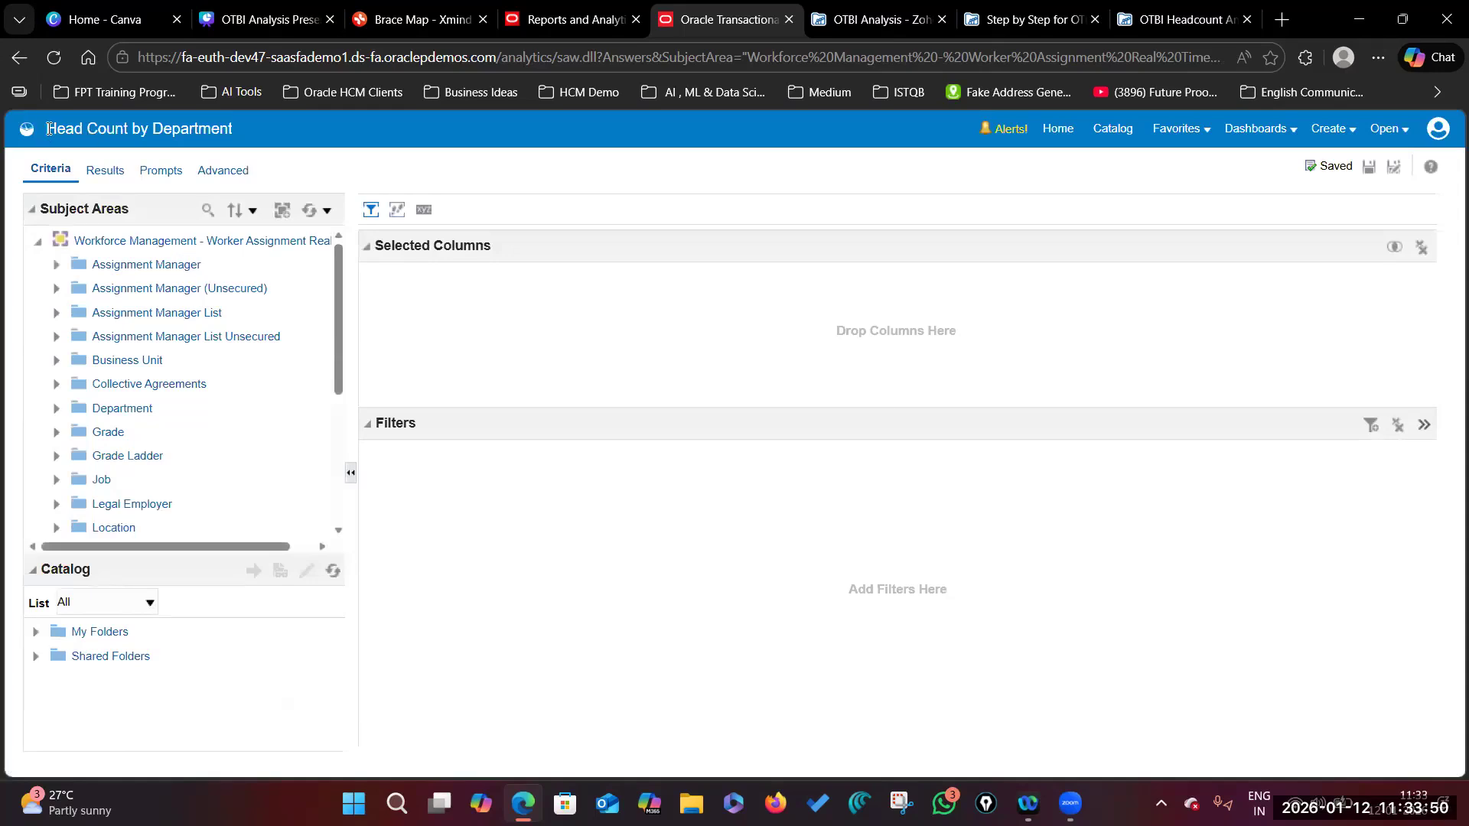
{"action": "left_click_drag", "start_coordinate": [243, 129], "coordinate": [53, 135]}
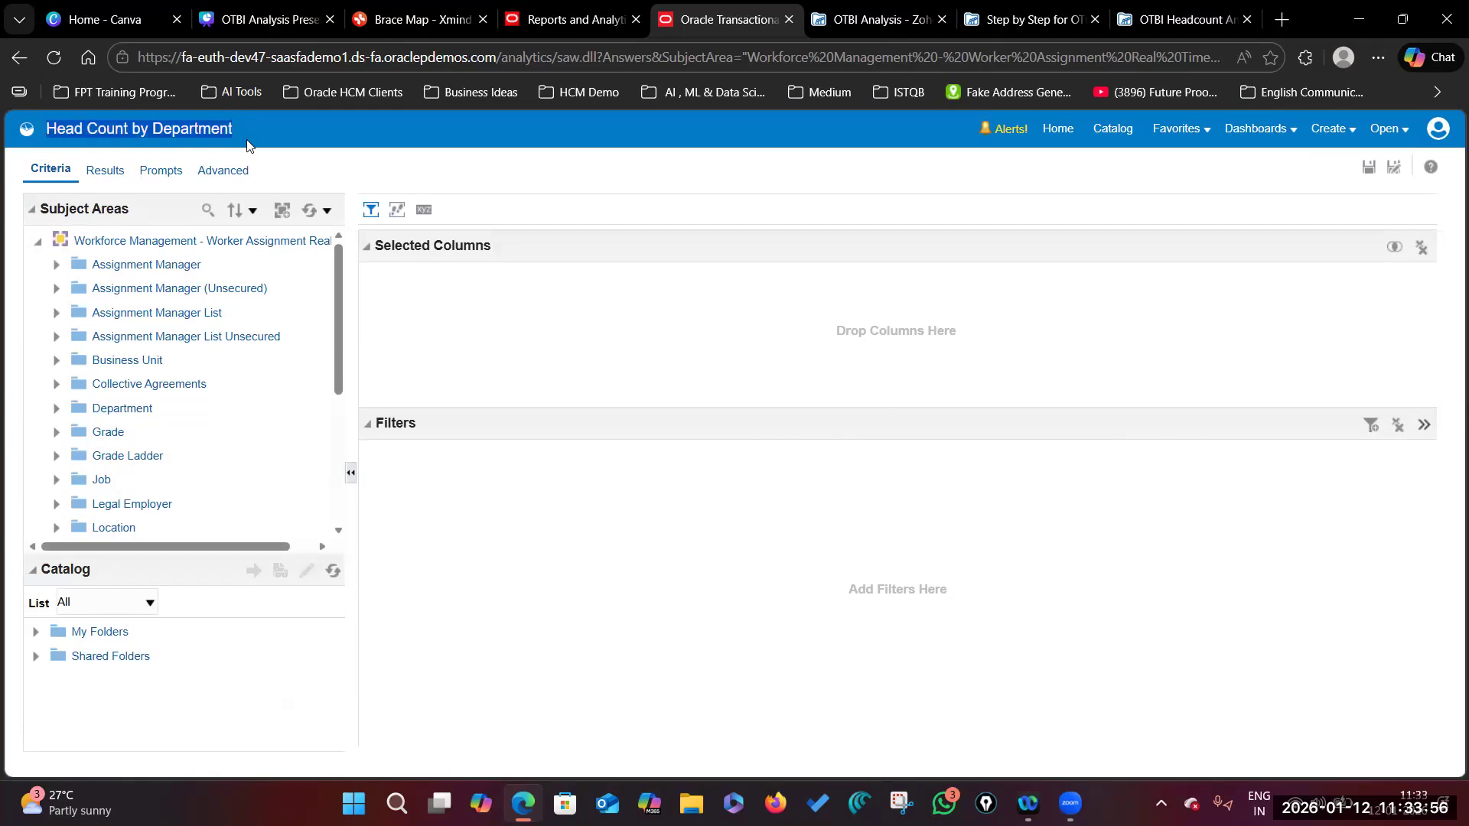
{"action": "left_click", "coordinate": [170, 144]}
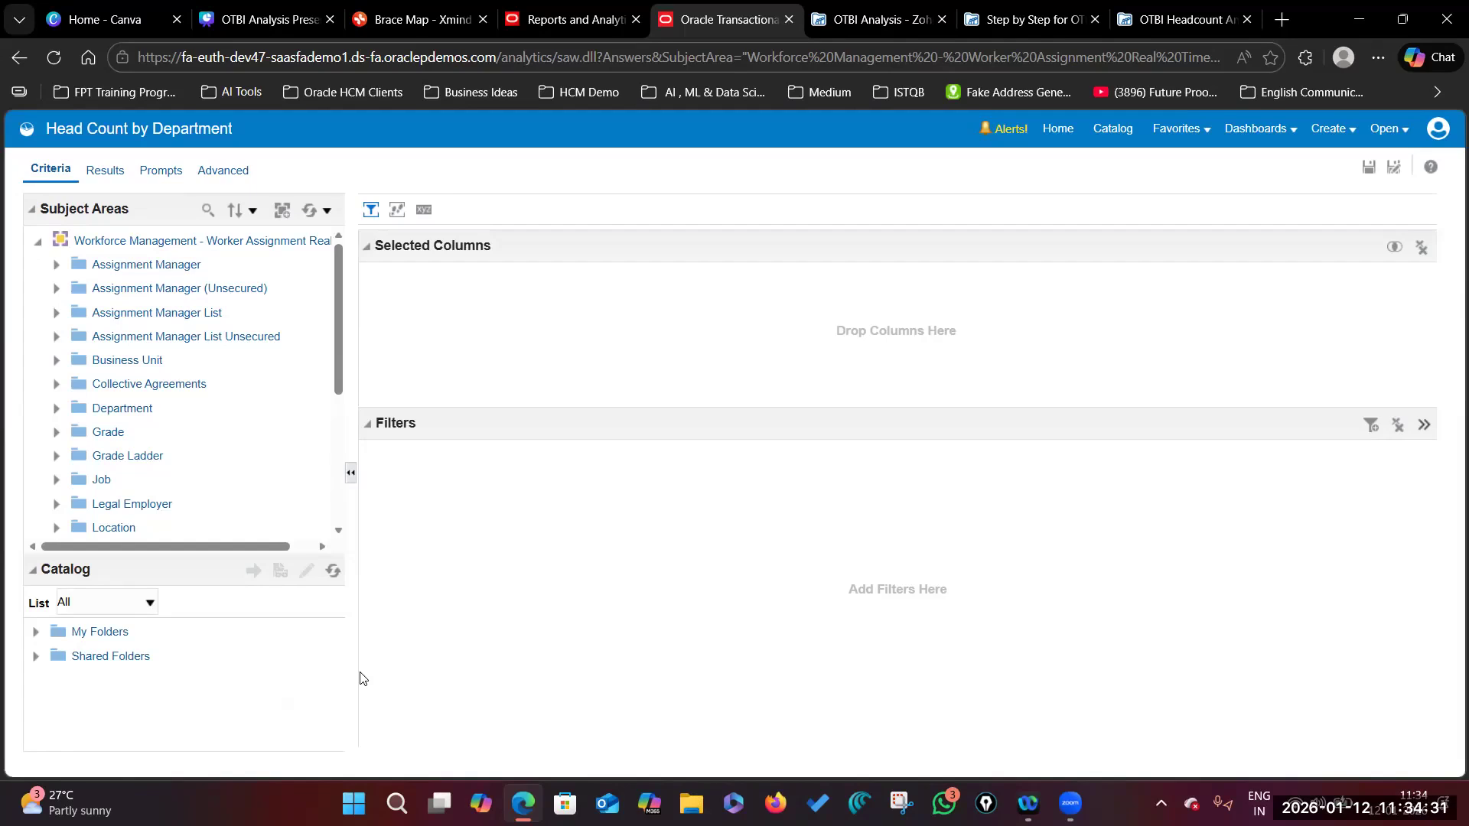
Step: Browse the Subject Areas pane, expanding and collapsing the Business Unit folder
{"action": "left_click_drag", "start_coordinate": [403, 404], "coordinate": [399, 530]}
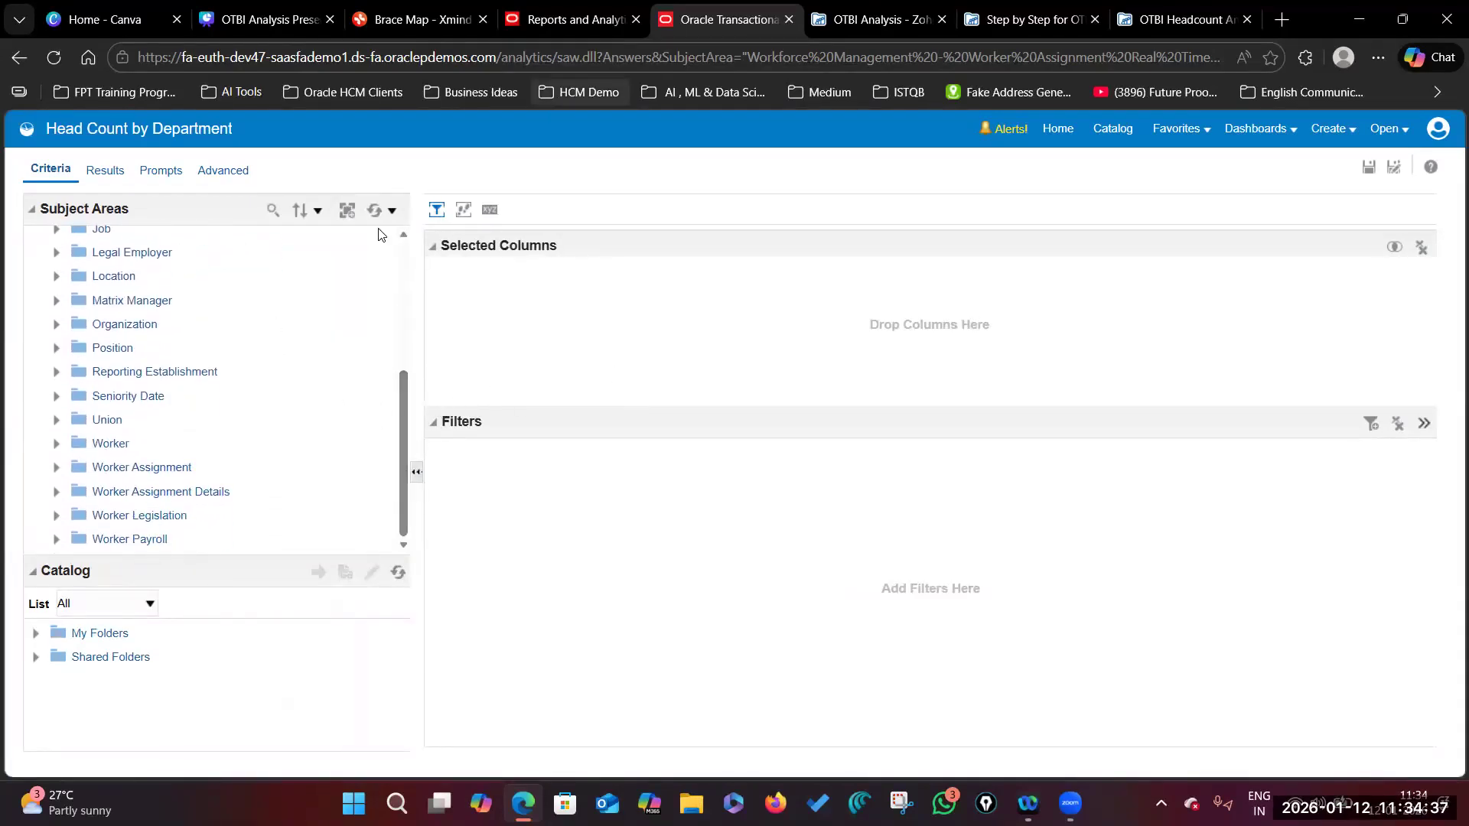
{"action": "scroll", "coordinate": [115, 344], "scroll_direction": "up", "scroll_amount": 5}
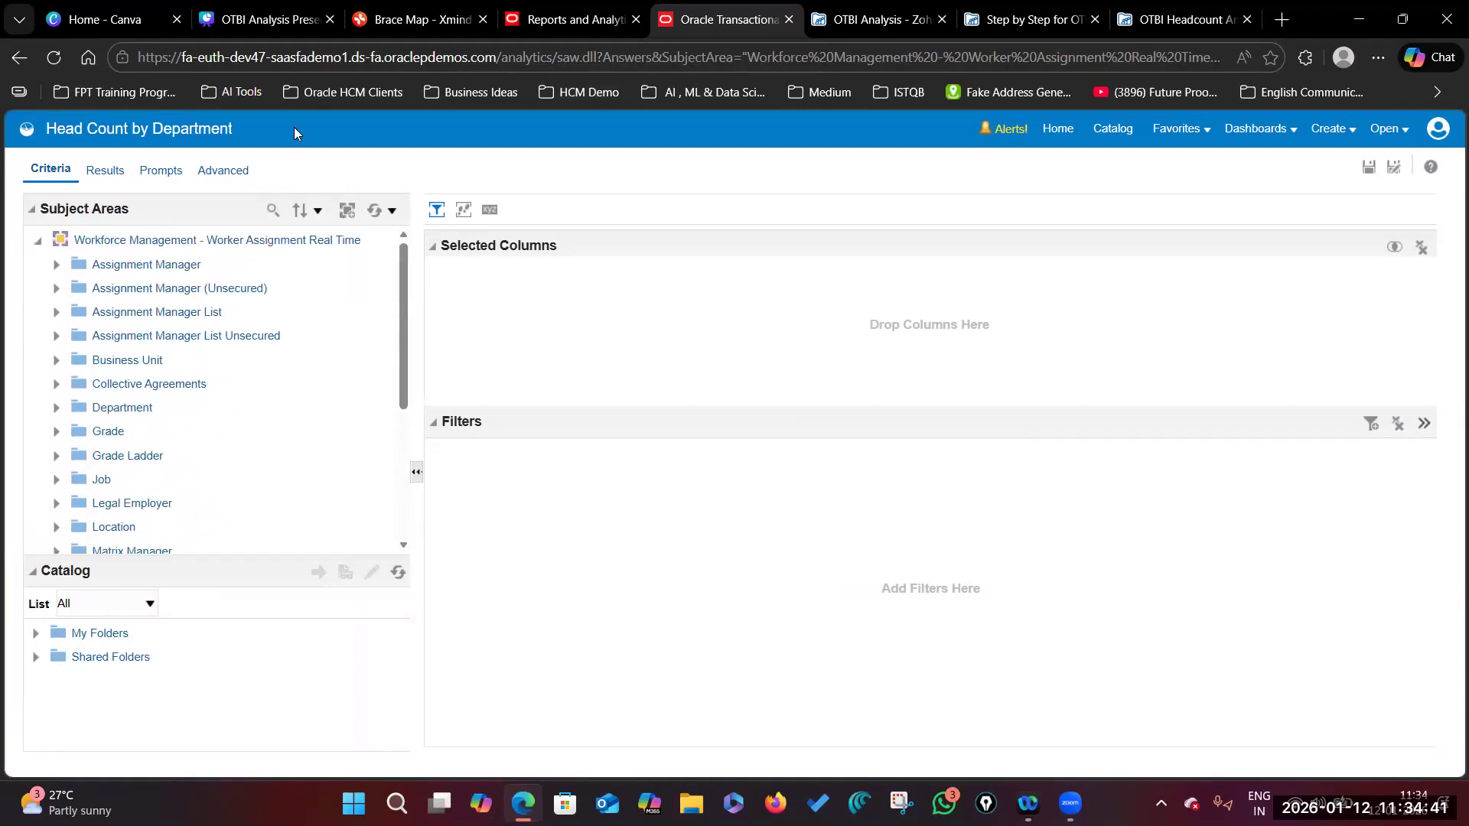
{"action": "scroll", "coordinate": [164, 398], "scroll_direction": "down", "scroll_amount": 3}
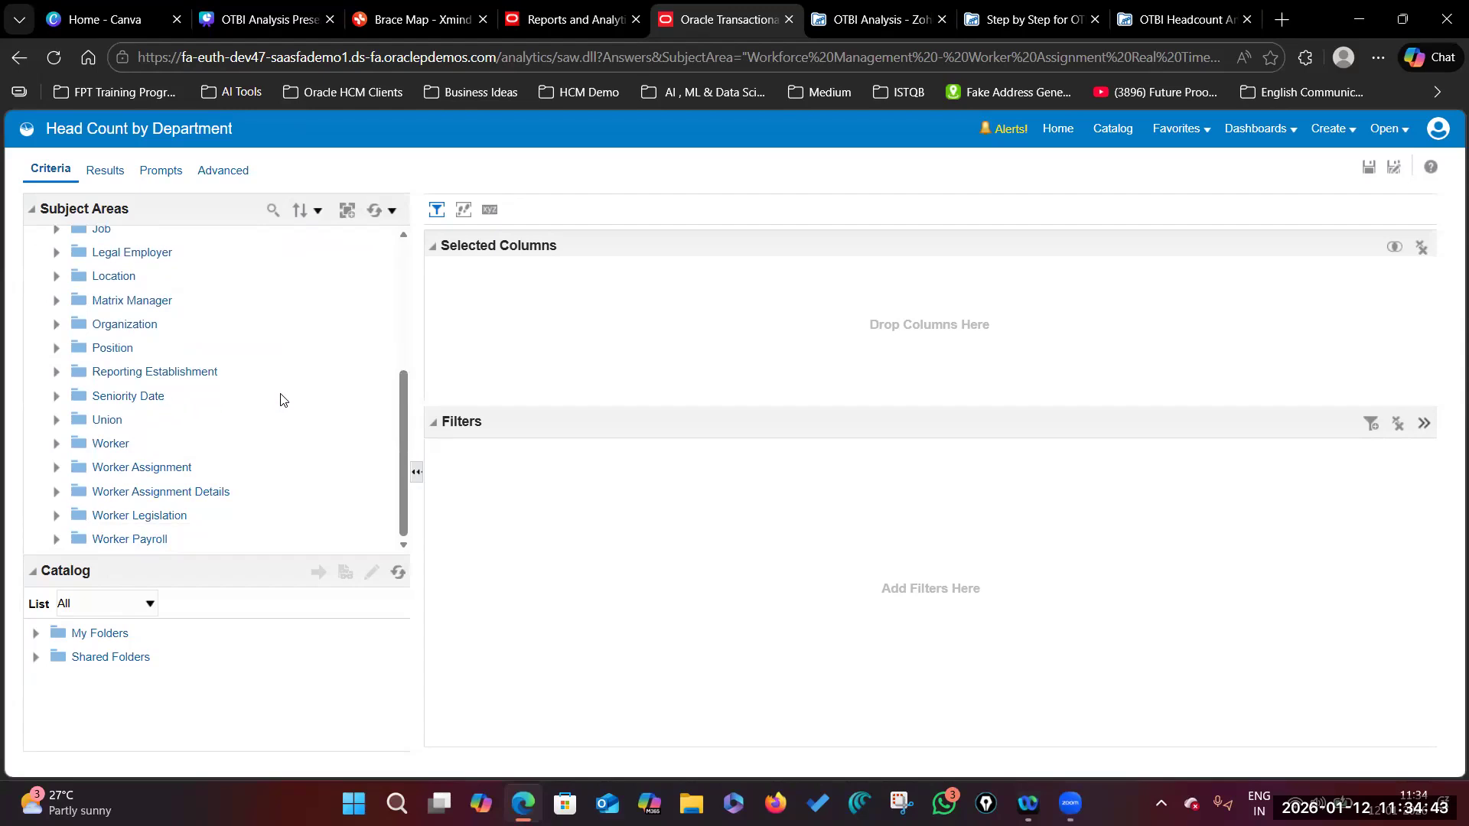
{"action": "scroll", "coordinate": [122, 398], "scroll_direction": "up", "scroll_amount": 2}
{"action": "scroll", "coordinate": [131, 379], "scroll_direction": "up", "scroll_amount": 2}
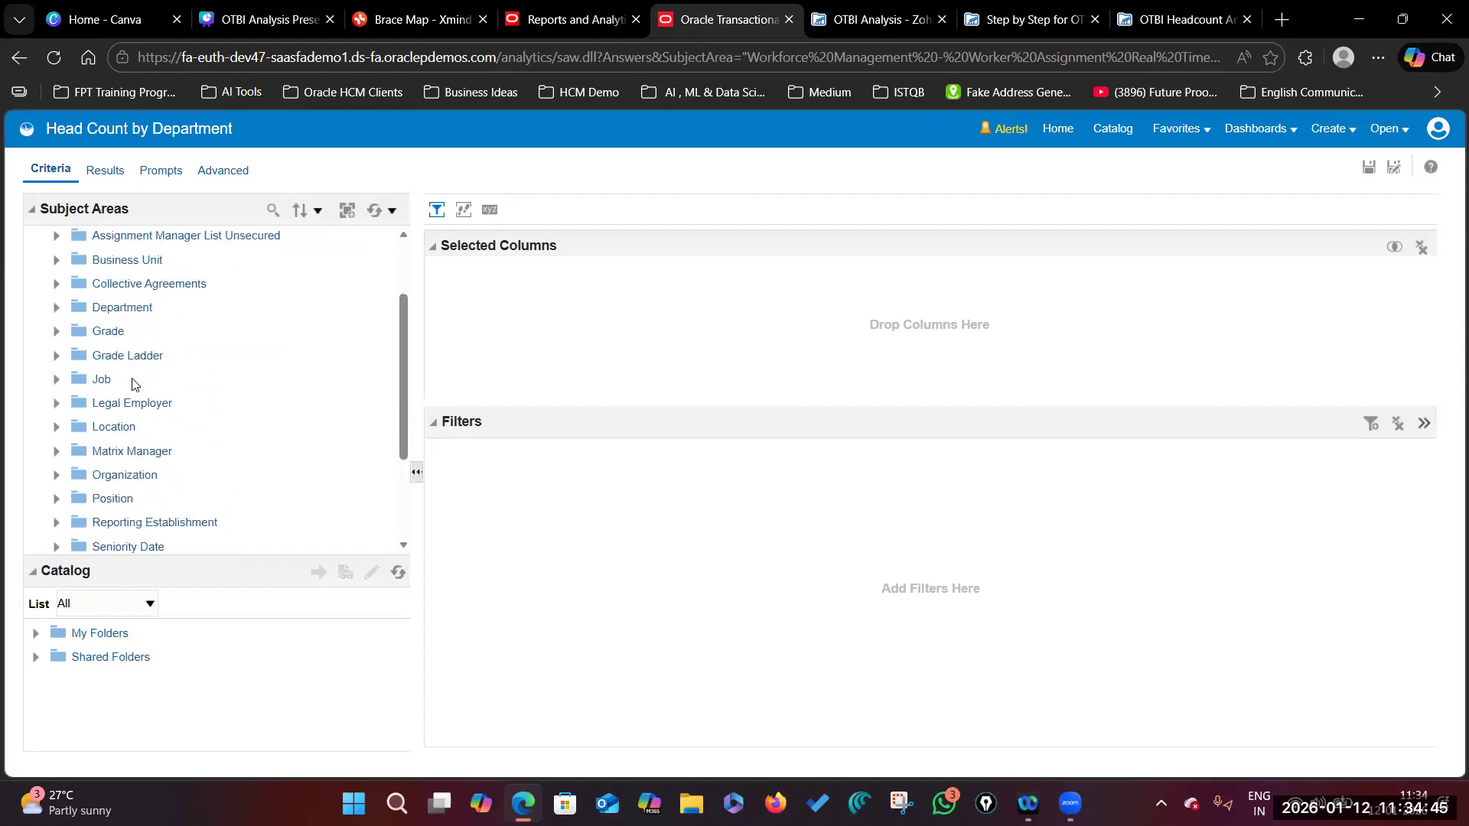
{"action": "left_click", "coordinate": [56, 301]}
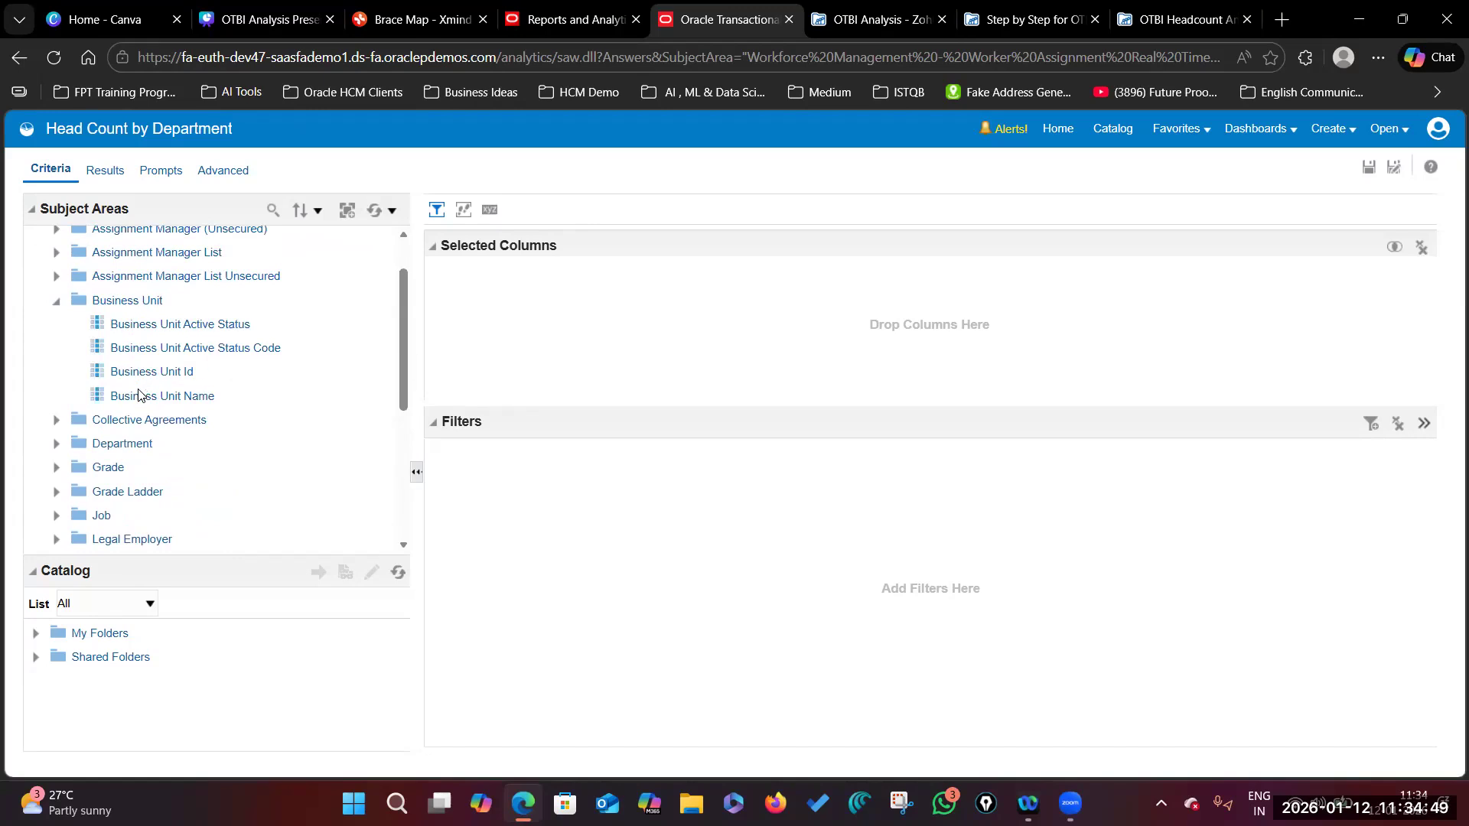
{"action": "left_click", "coordinate": [57, 300]}
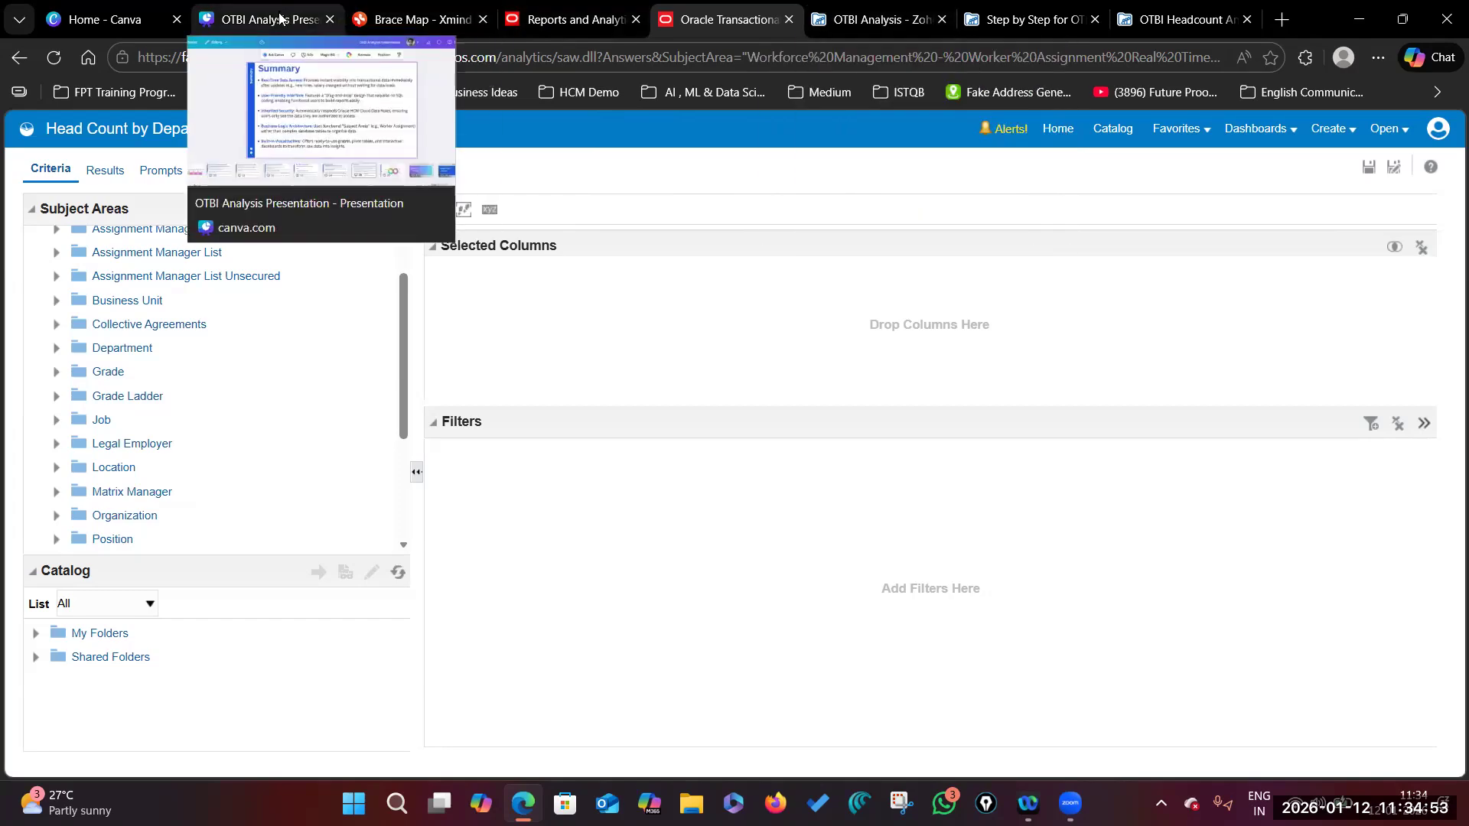
Step: View slide 10, OTBI Architecture Concepts, in the Canva presentation, then return to the analysis
{"action": "left_click", "coordinate": [276, 23]}
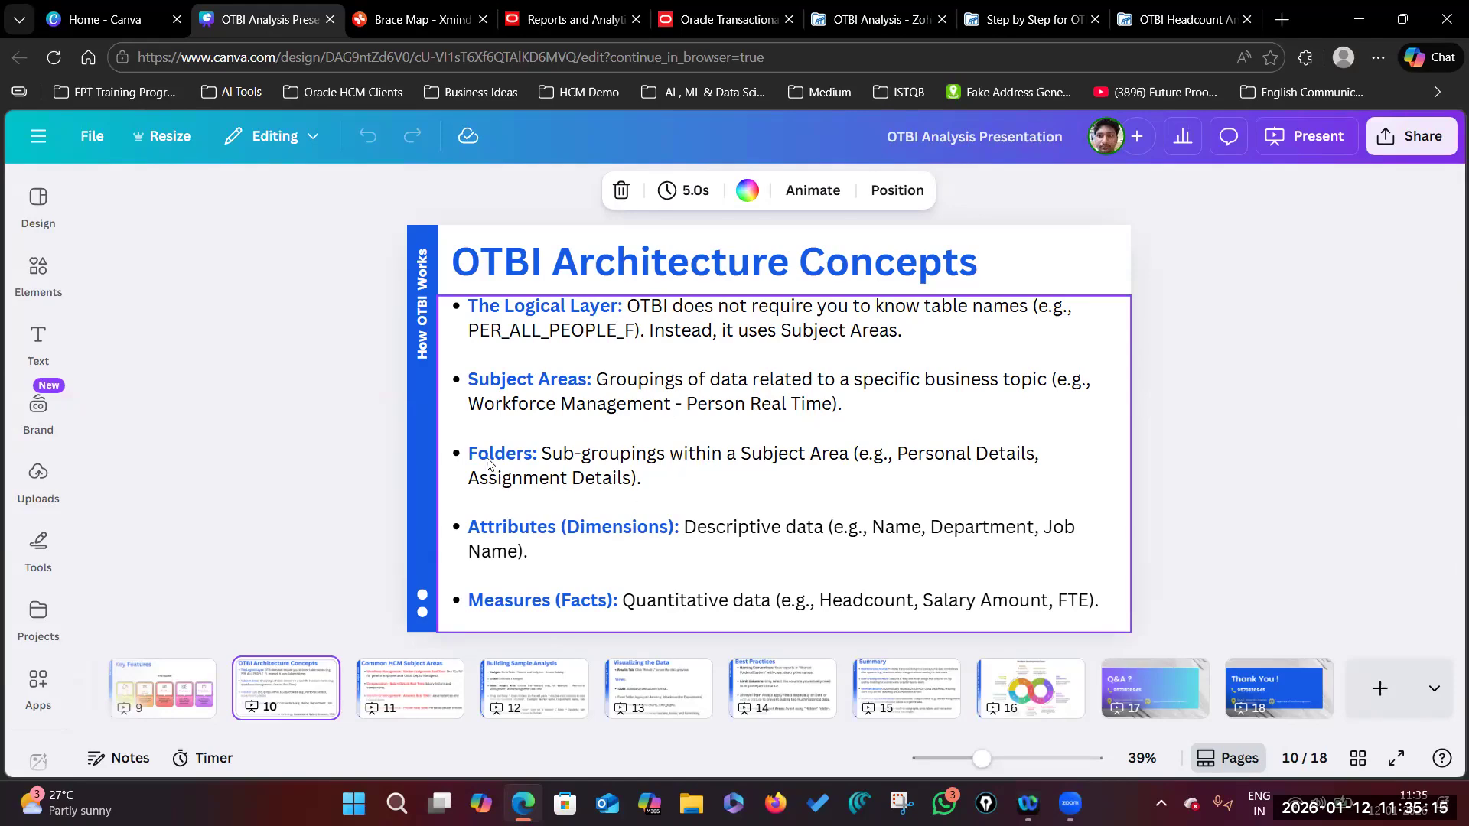
{"action": "left_click", "coordinate": [723, 23]}
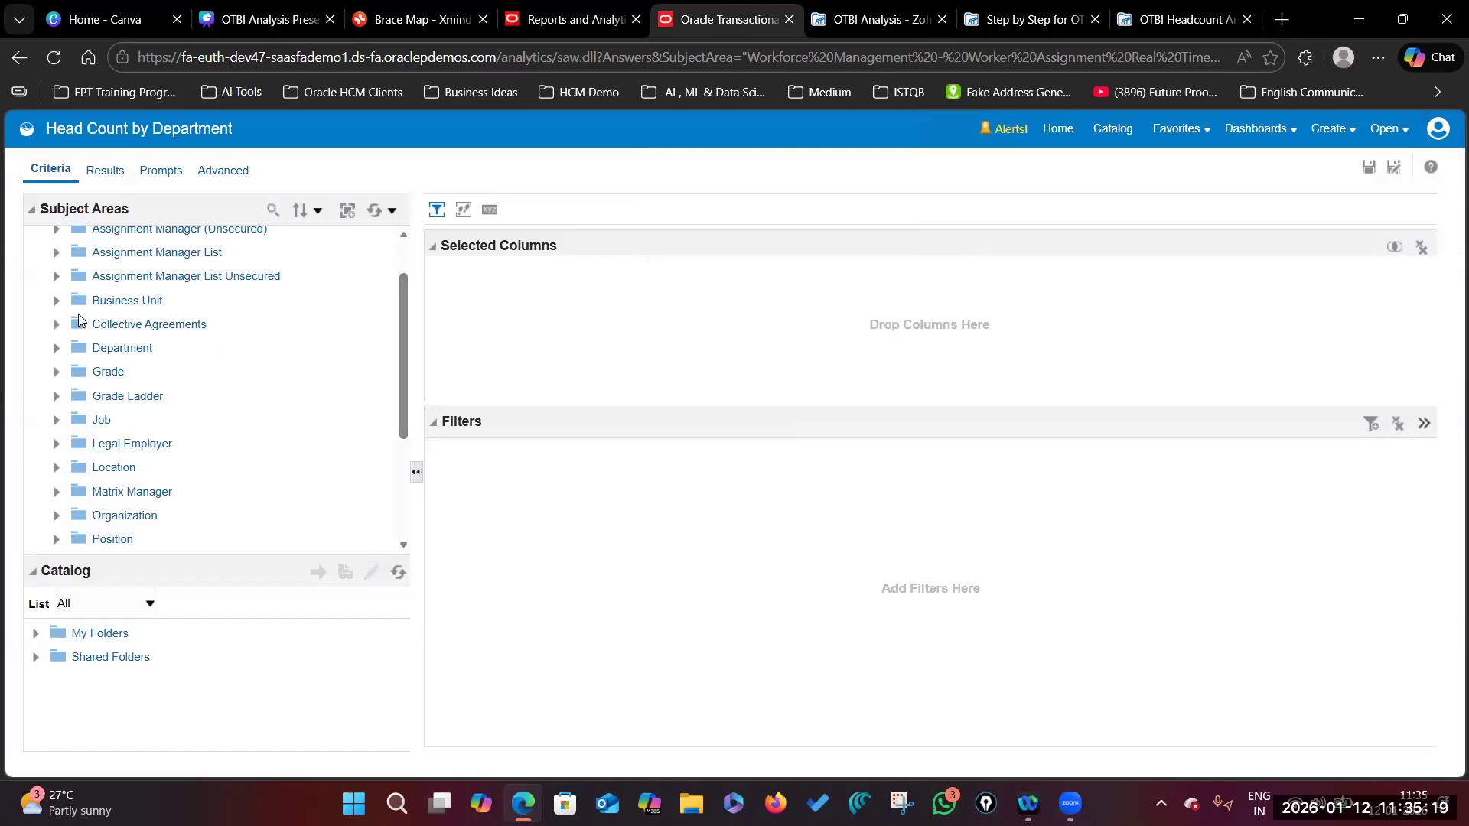
Step: Add Business Unit Name from the Business Unit folder to Selected Columns, deleting and re-adding it twice
{"action": "scroll", "coordinate": [229, 420], "scroll_direction": "up", "scroll_amount": 2}
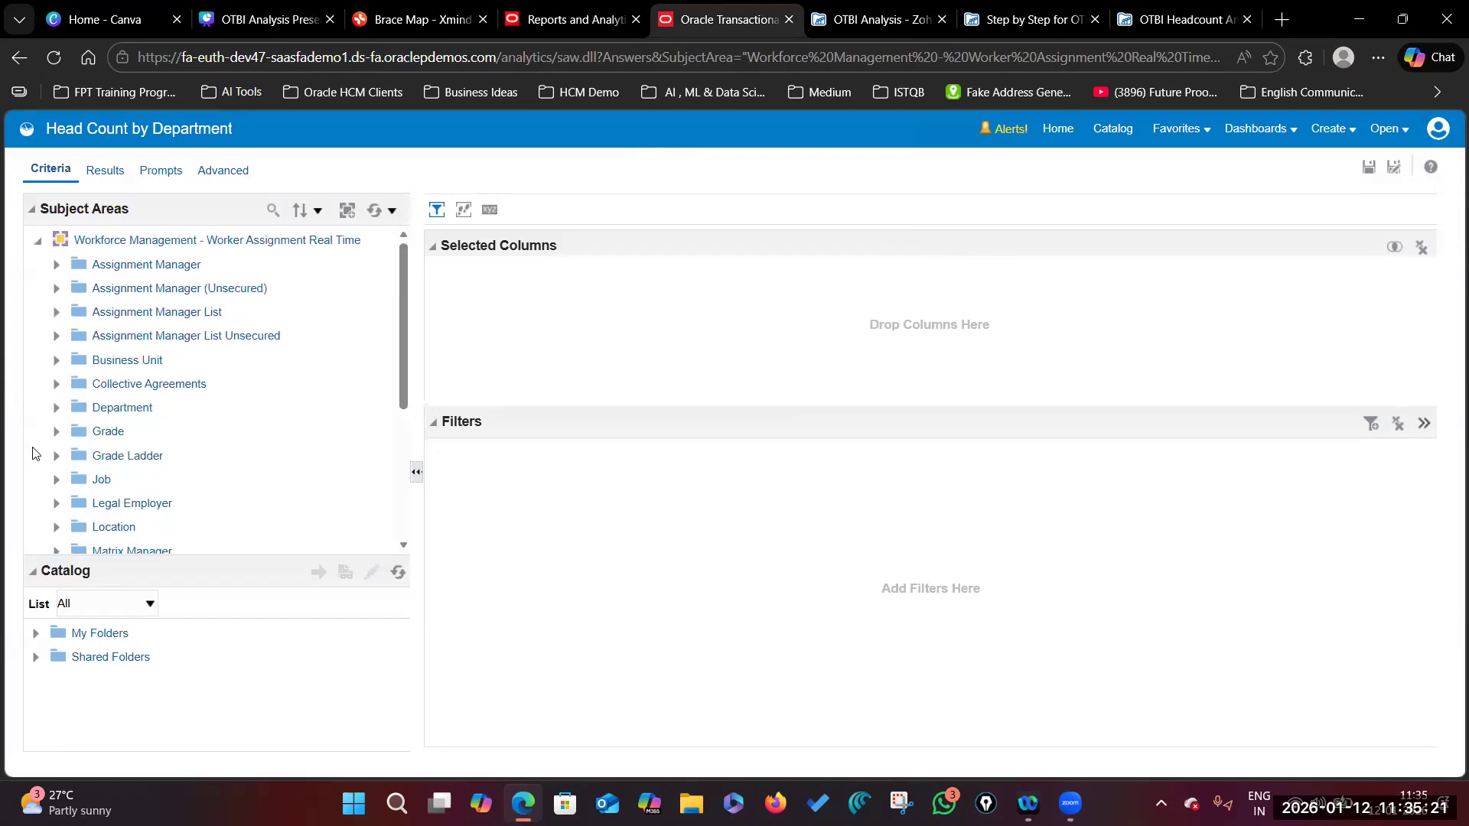
{"action": "left_click", "coordinate": [116, 360]}
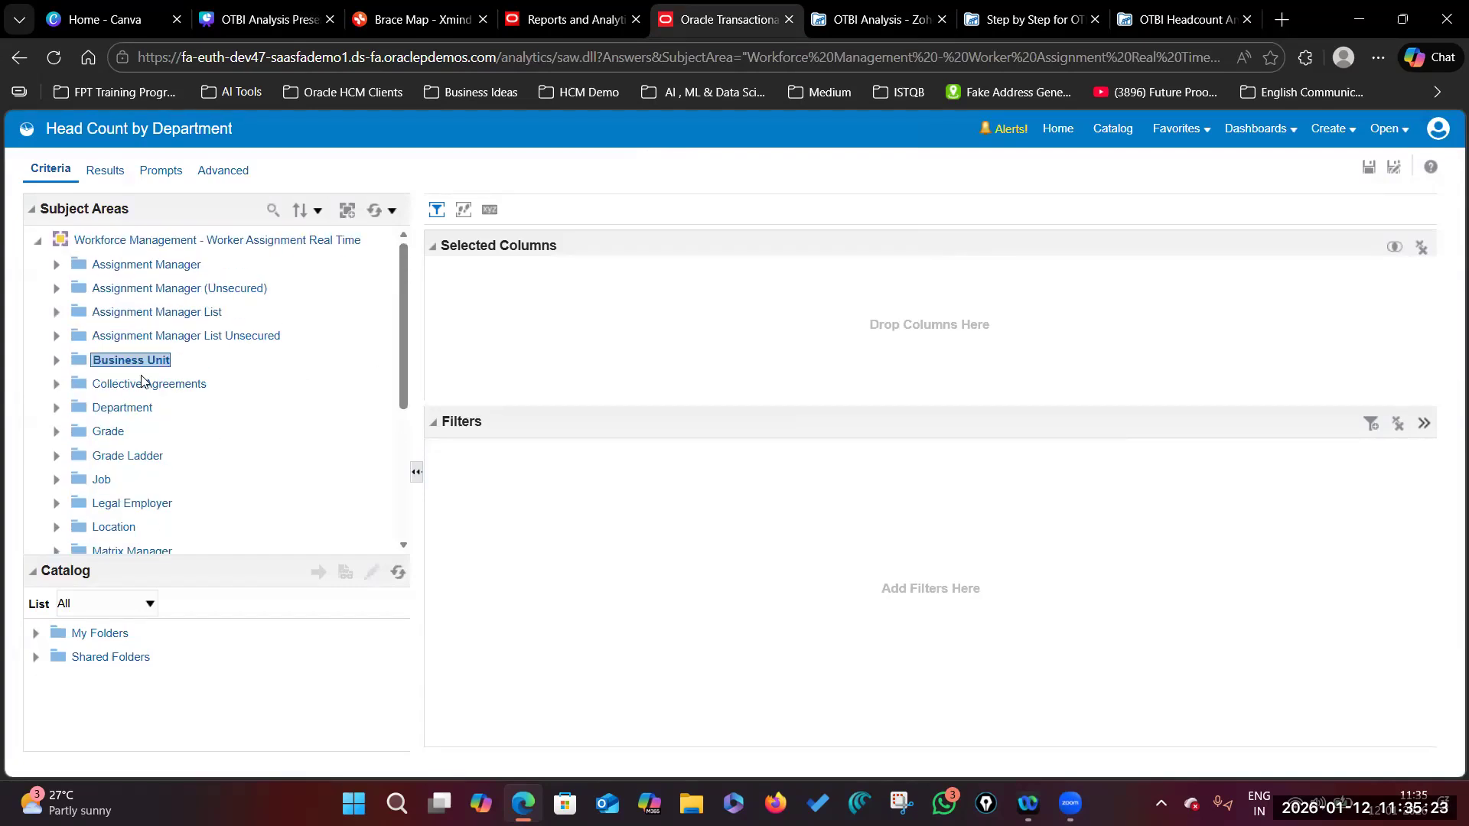
{"action": "left_click", "coordinate": [57, 360]}
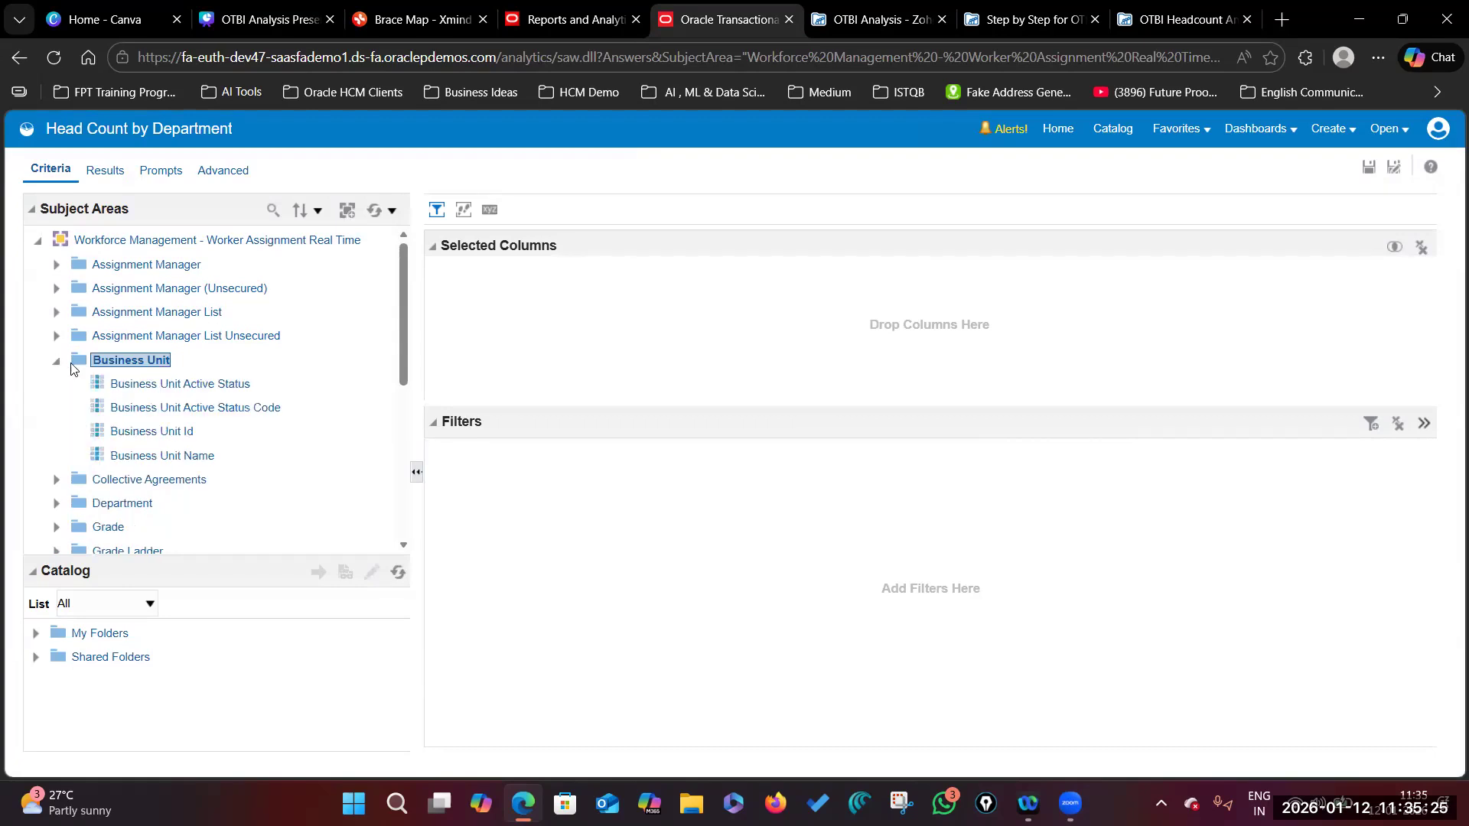
{"action": "left_click", "coordinate": [140, 457]}
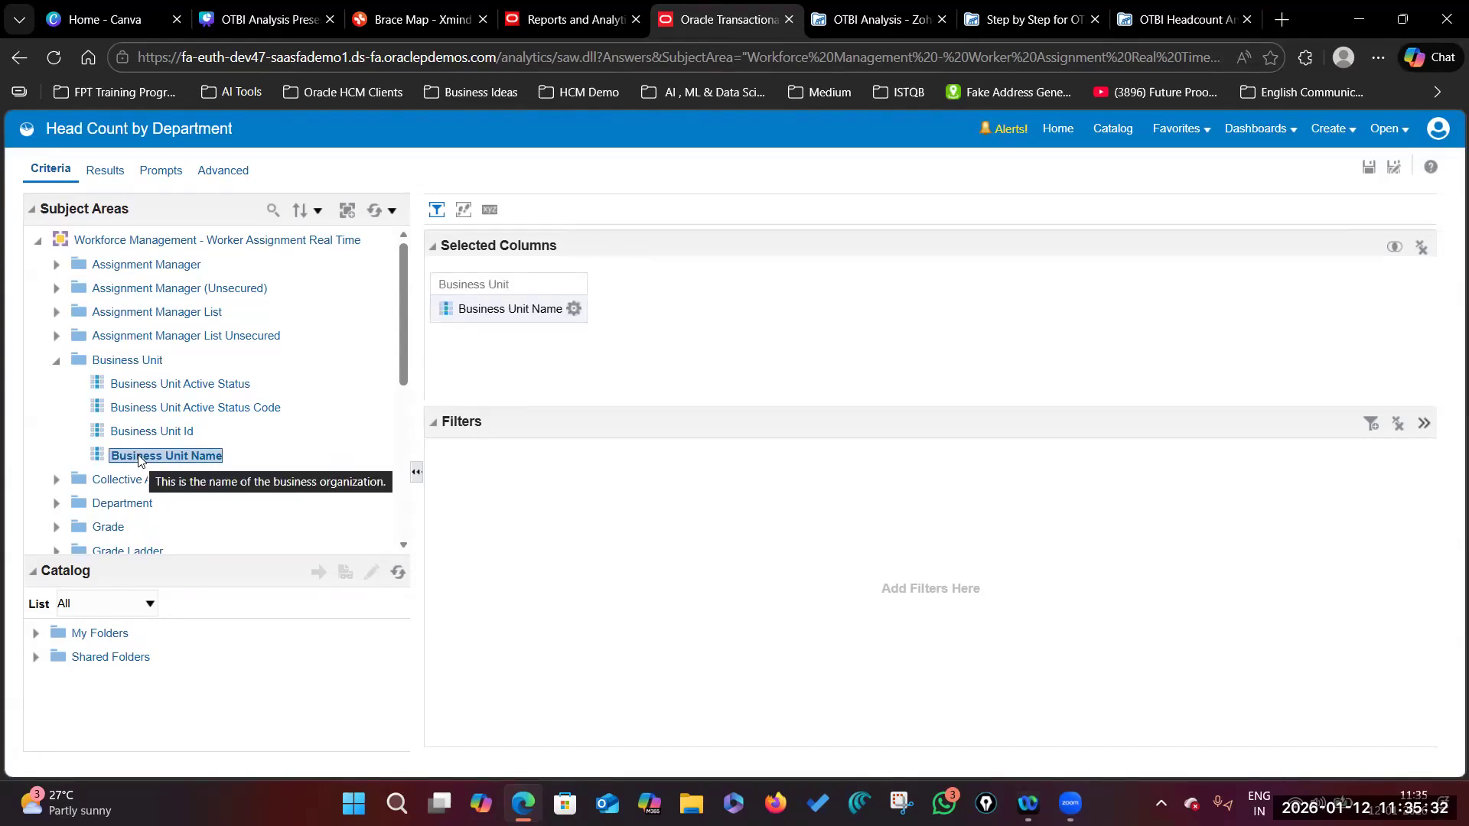
{"action": "left_click", "coordinate": [574, 309]}
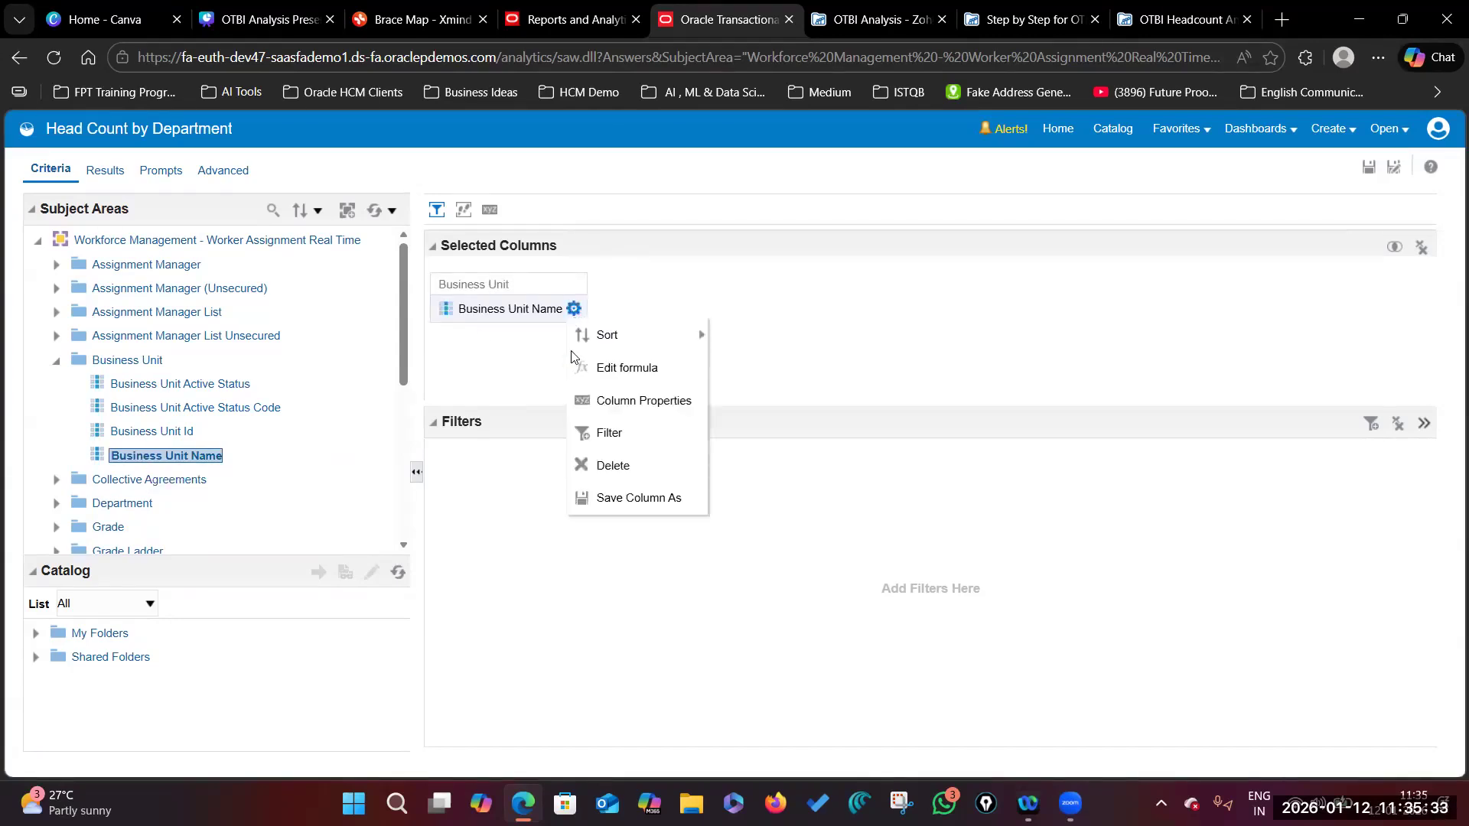
{"action": "left_click", "coordinate": [609, 467]}
{"action": "left_click_drag", "start_coordinate": [196, 457], "coordinate": [532, 399]}
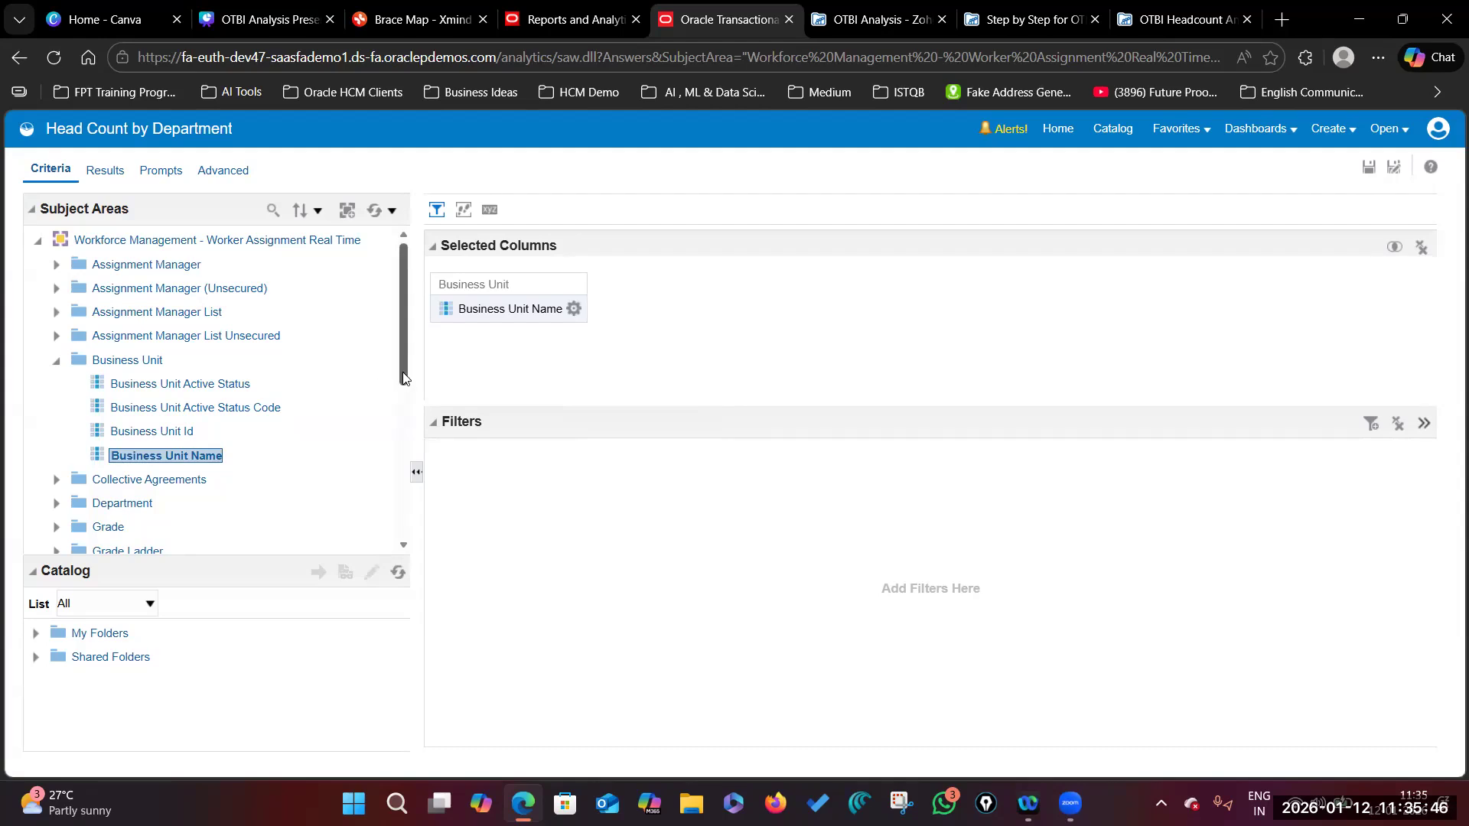
{"action": "left_click", "coordinate": [574, 308]}
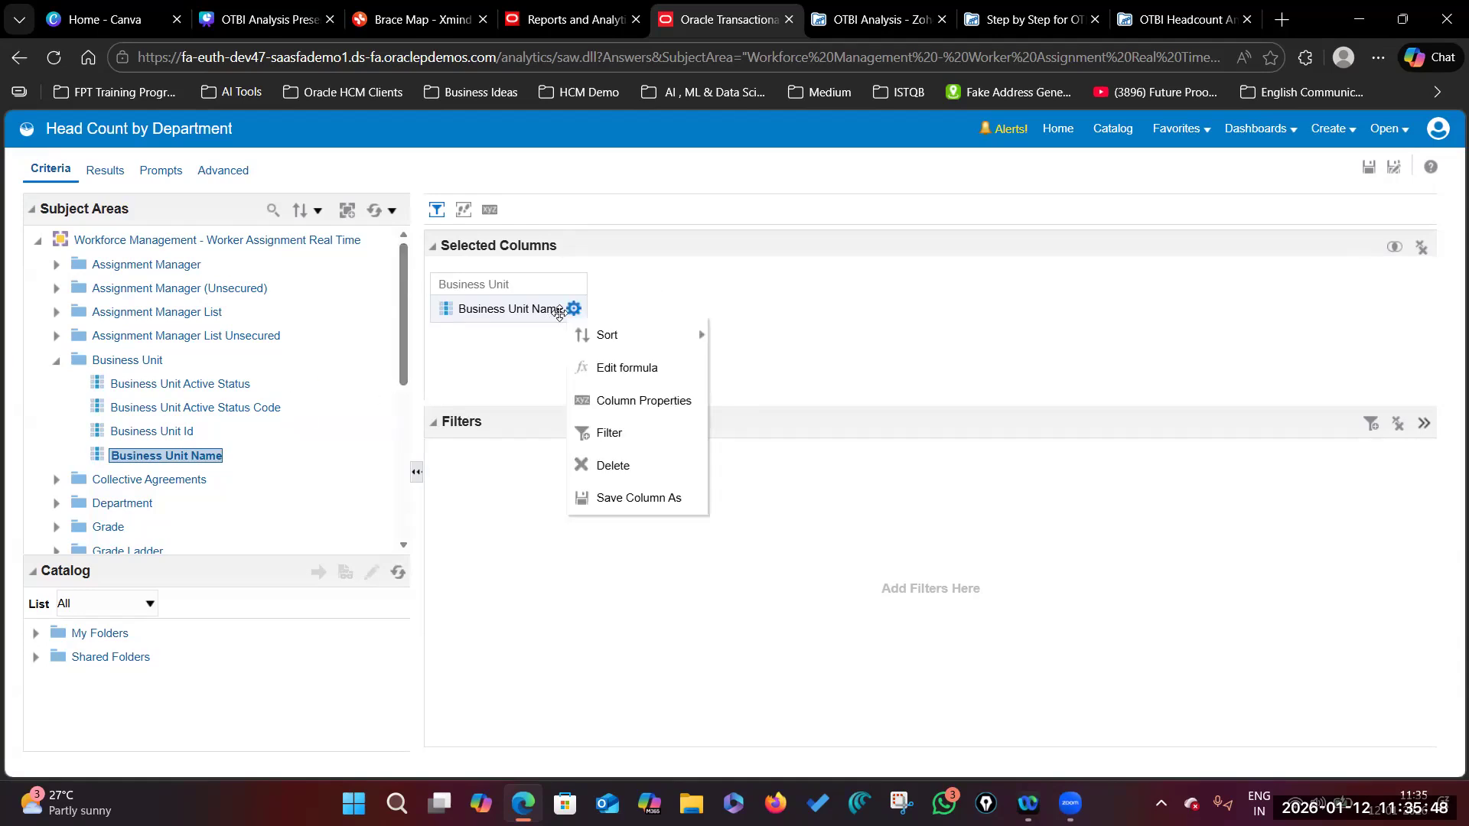
{"action": "left_click", "coordinate": [608, 463]}
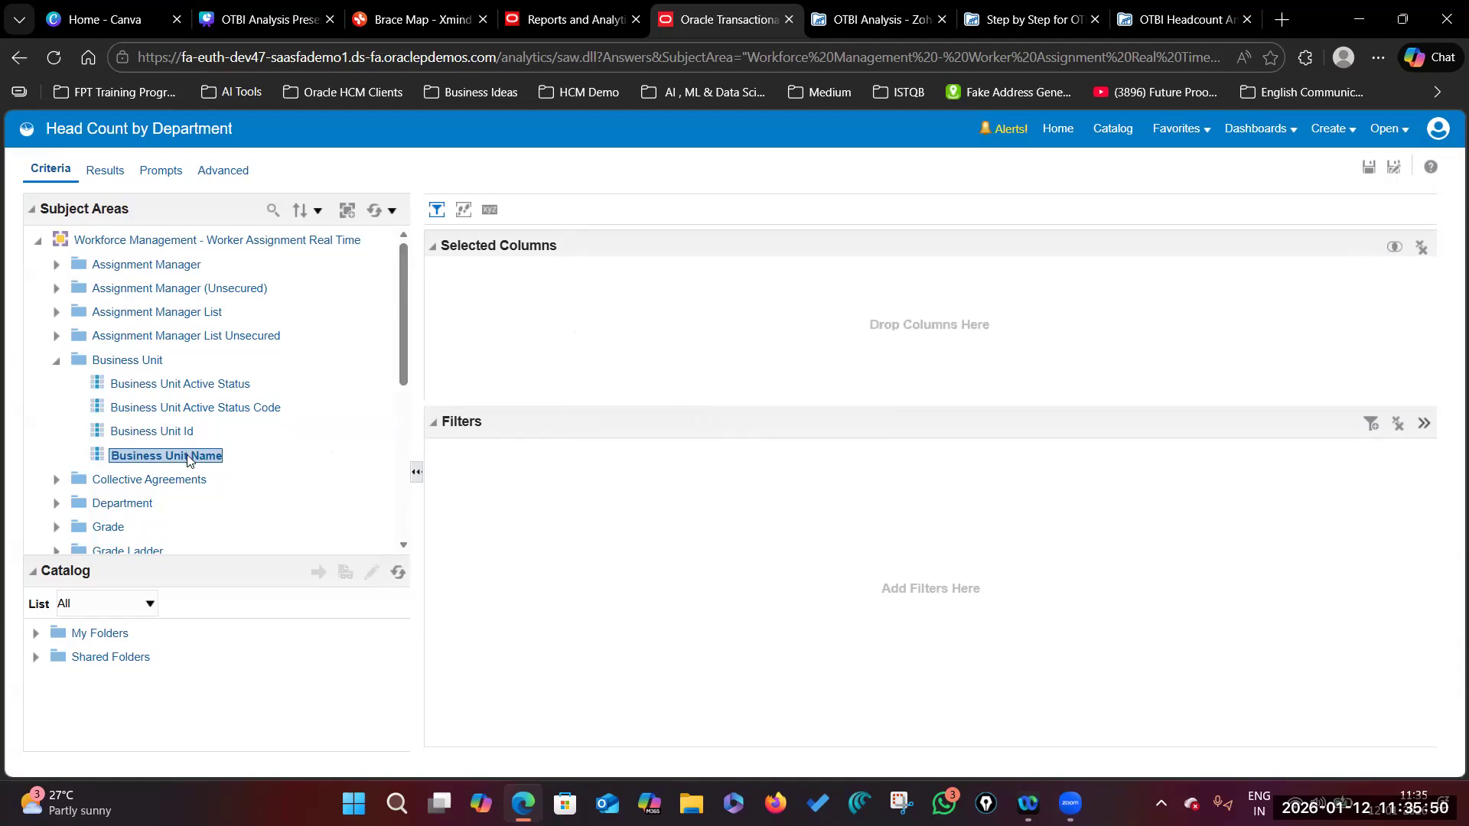
{"action": "left_click_drag", "start_coordinate": [191, 457], "coordinate": [548, 346]}
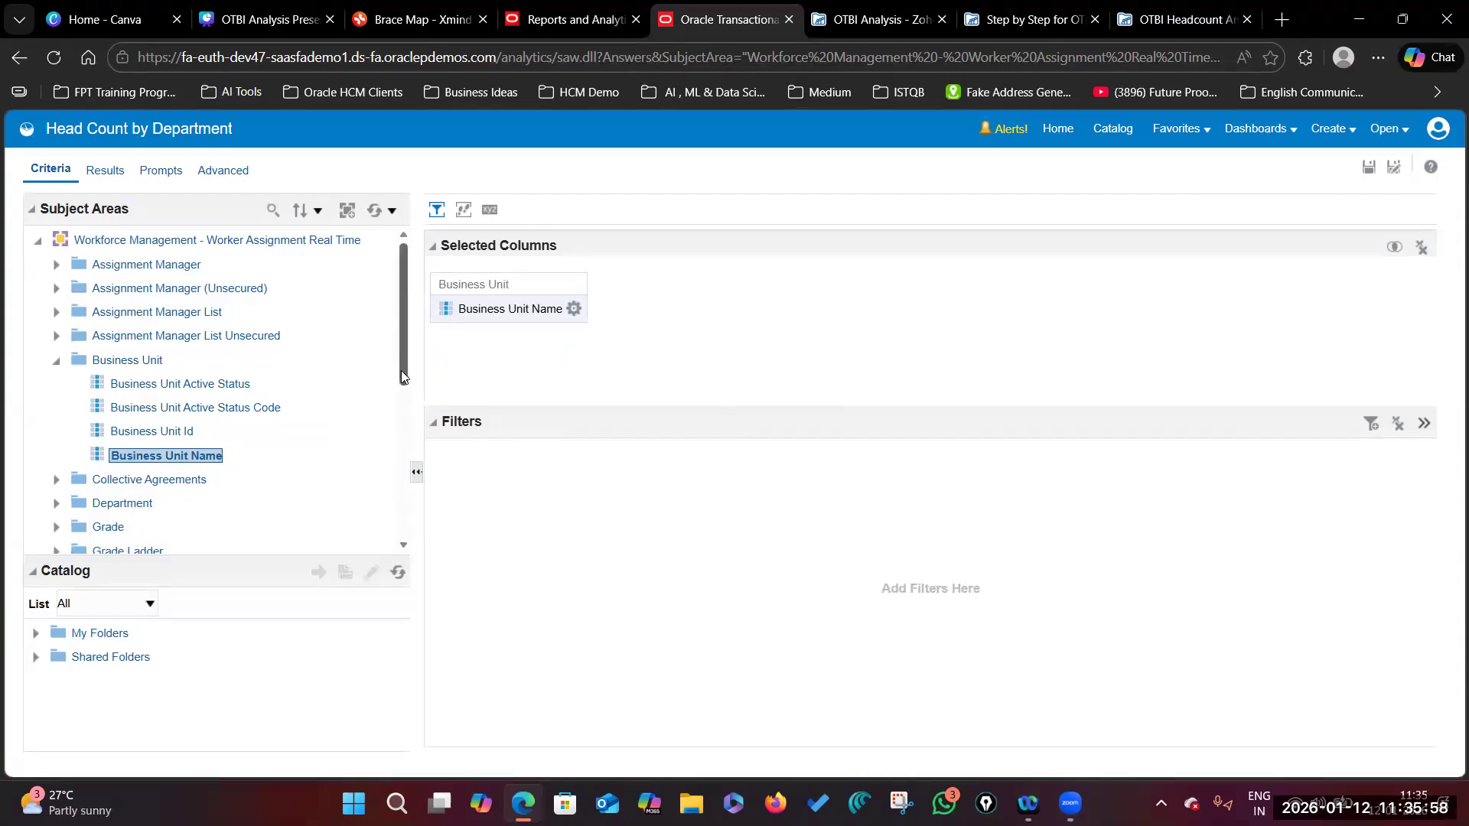
Step: Drag Department Name from the Department folder next to Business Unit Name and view its column options
{"action": "scroll", "coordinate": [405, 396], "scroll_direction": "down", "scroll_amount": 1}
{"action": "scroll", "coordinate": [404, 395], "scroll_direction": "down", "scroll_amount": 2}
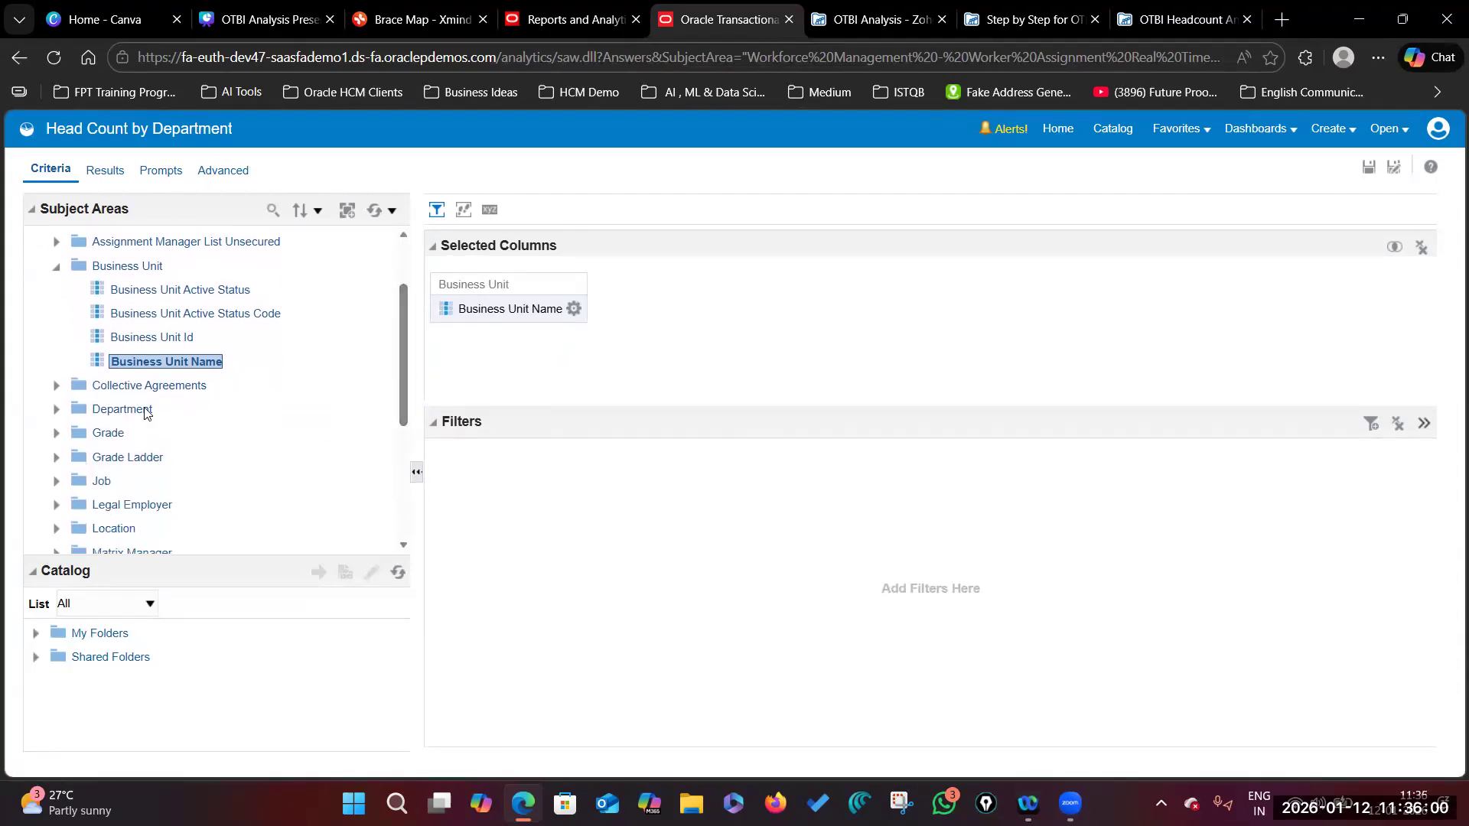
{"action": "left_click", "coordinate": [55, 413]}
{"action": "left_click_drag", "start_coordinate": [402, 311], "coordinate": [404, 429]}
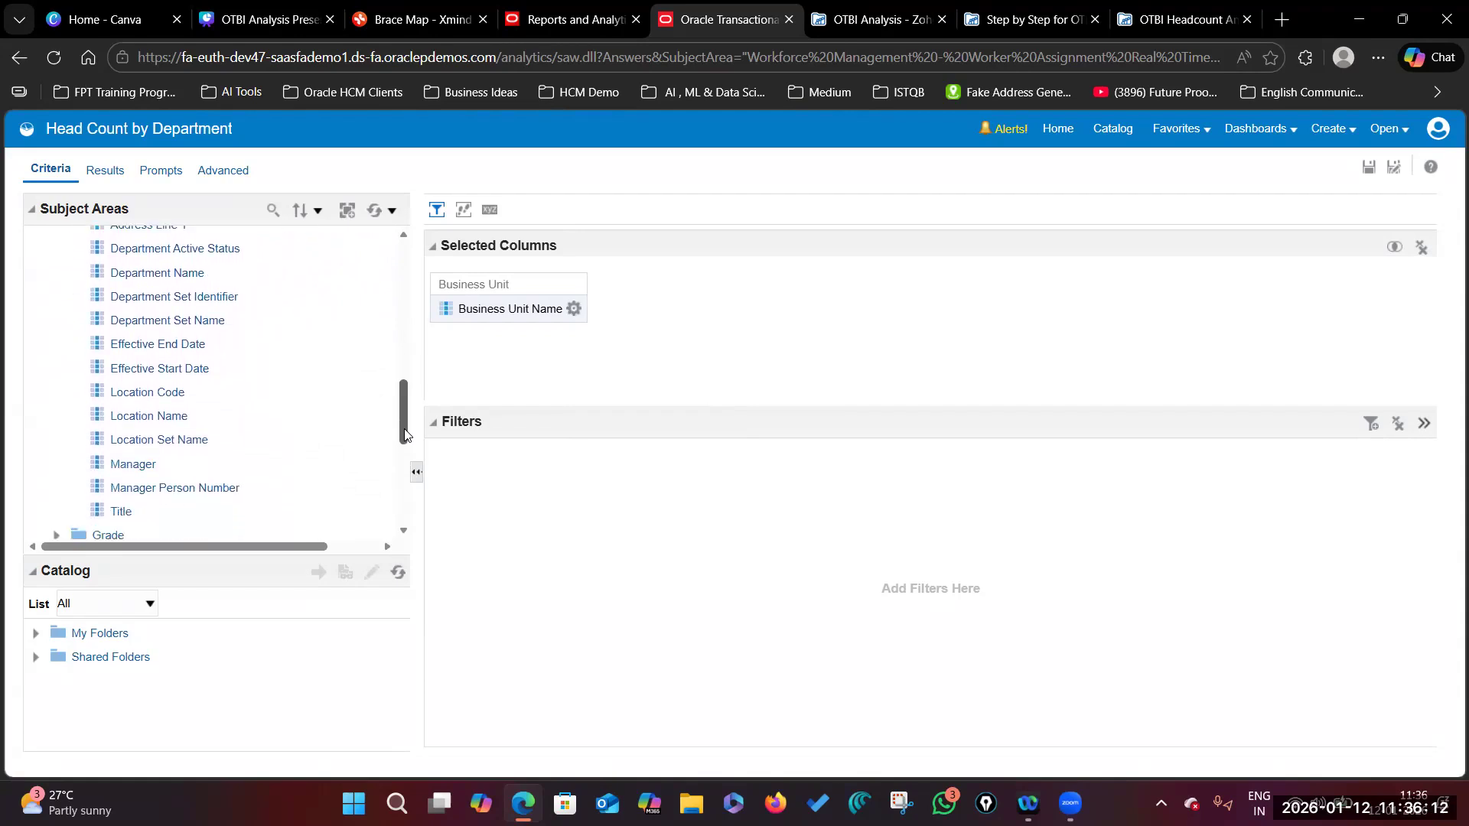
{"action": "left_click_drag", "start_coordinate": [155, 281], "coordinate": [588, 306]}
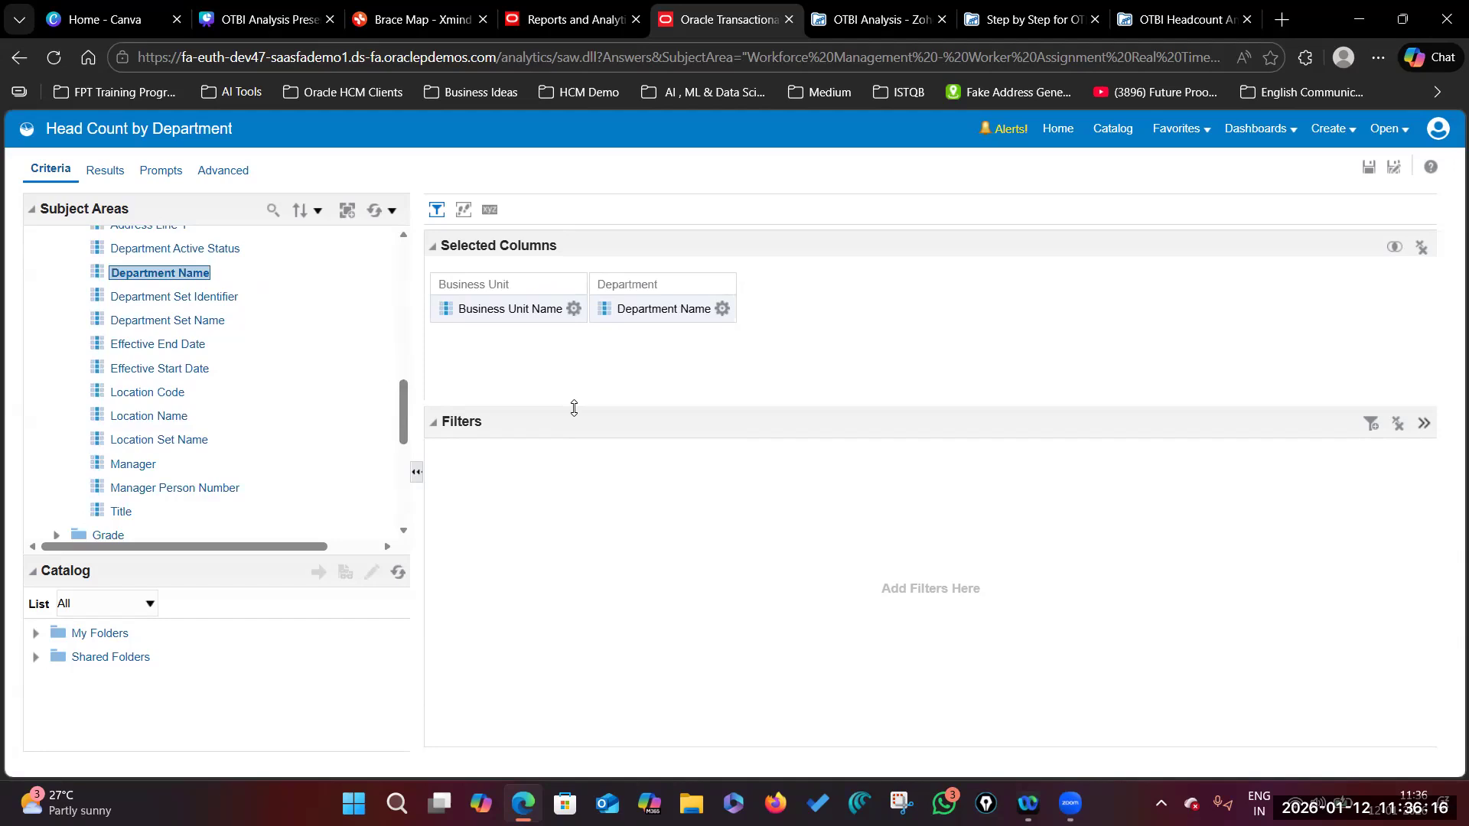
{"action": "left_click", "coordinate": [721, 308]}
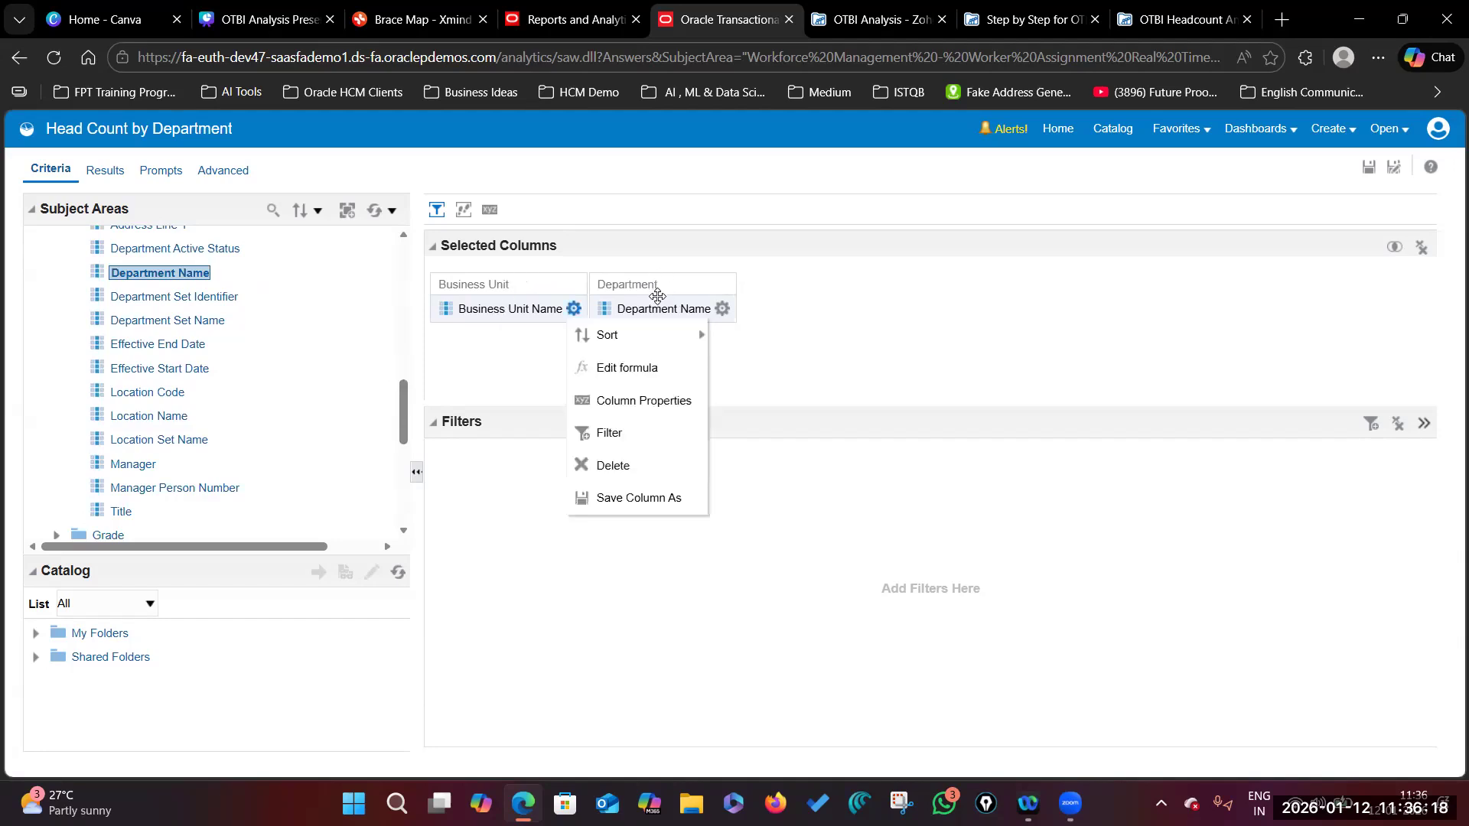
{"action": "left_click", "coordinate": [922, 378]}
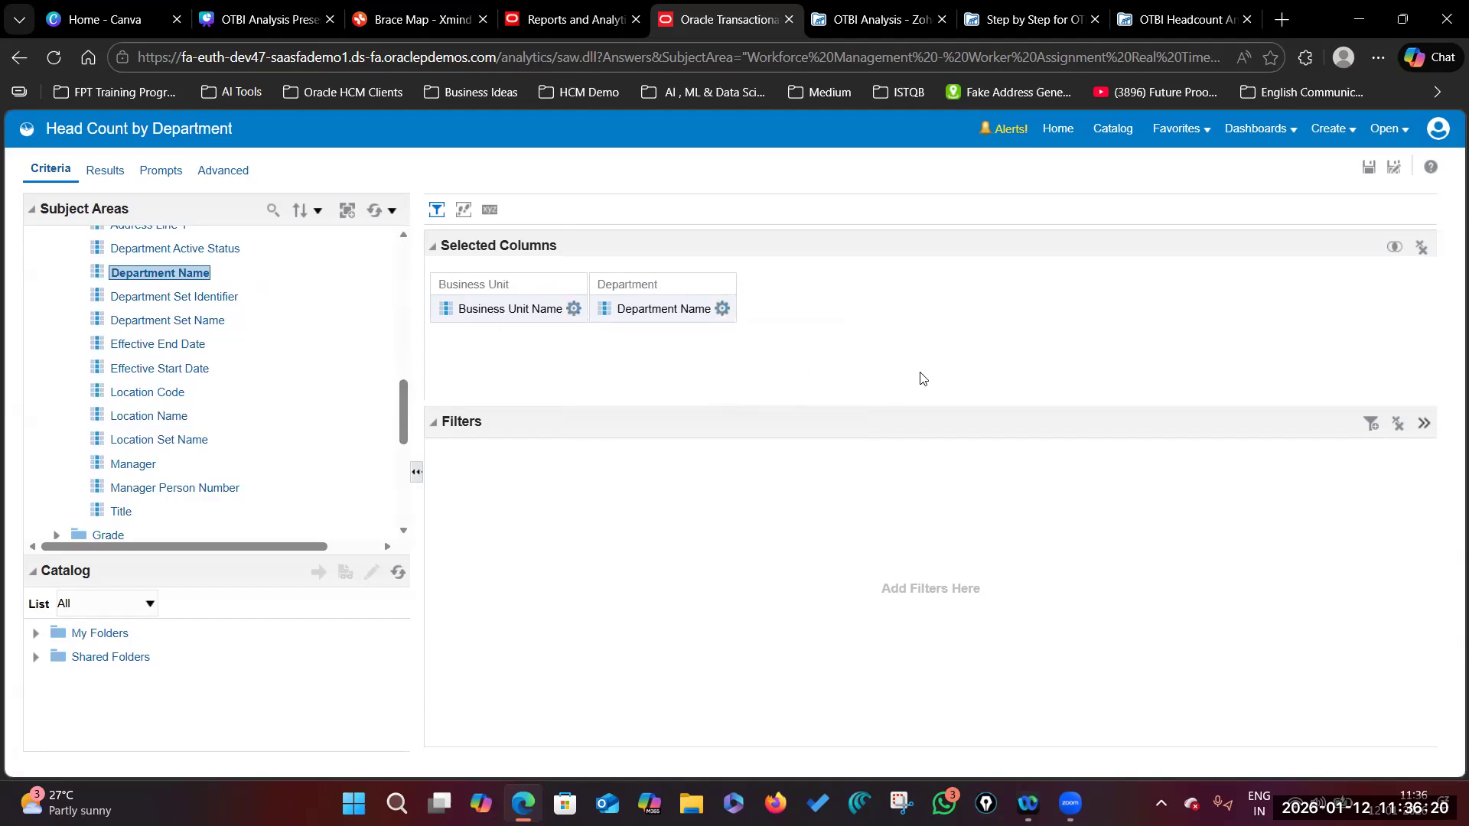
{"action": "left_click", "coordinate": [722, 308]}
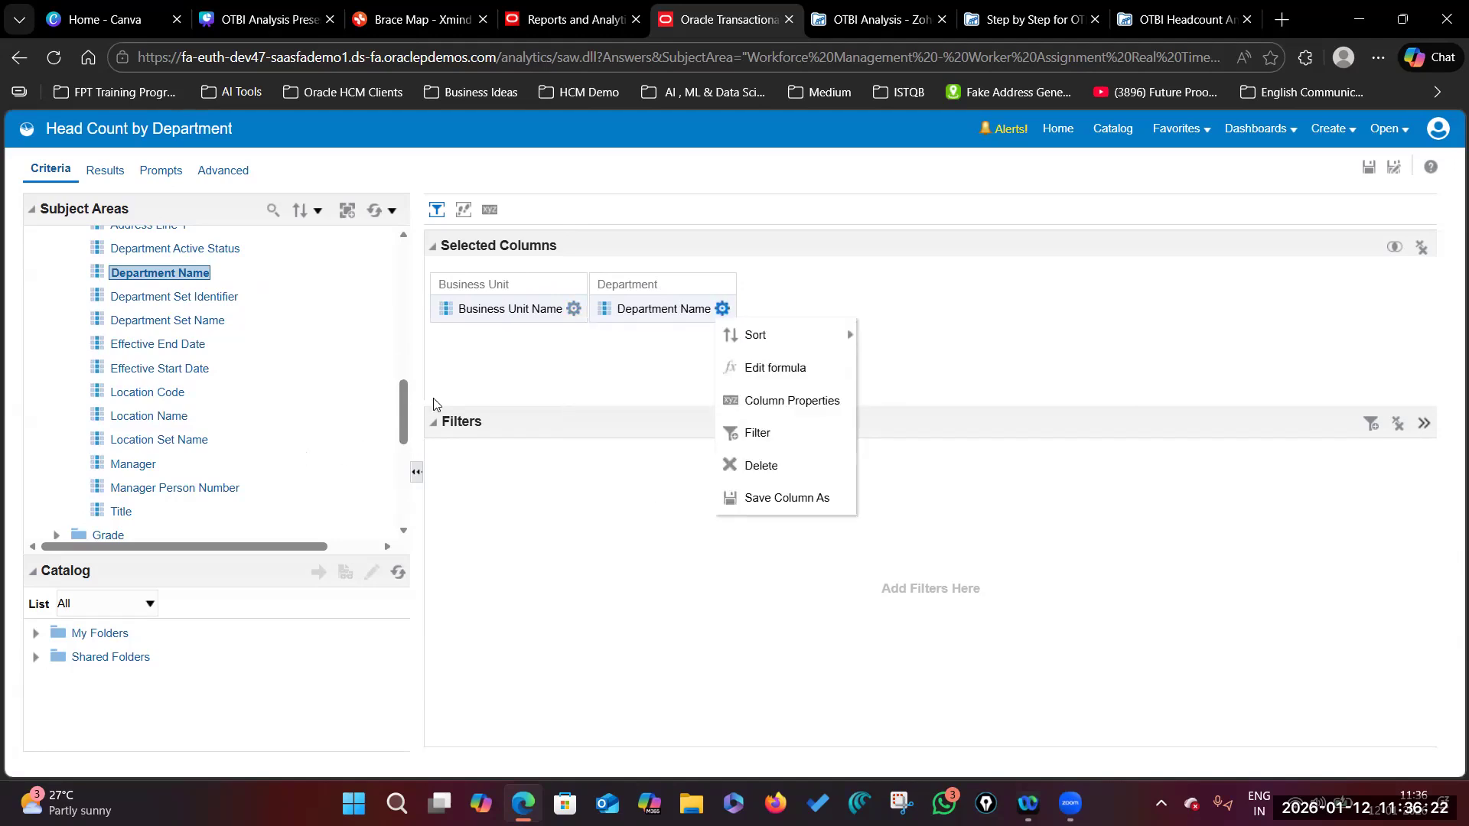
{"action": "left_click_drag", "start_coordinate": [405, 421], "coordinate": [405, 456]}
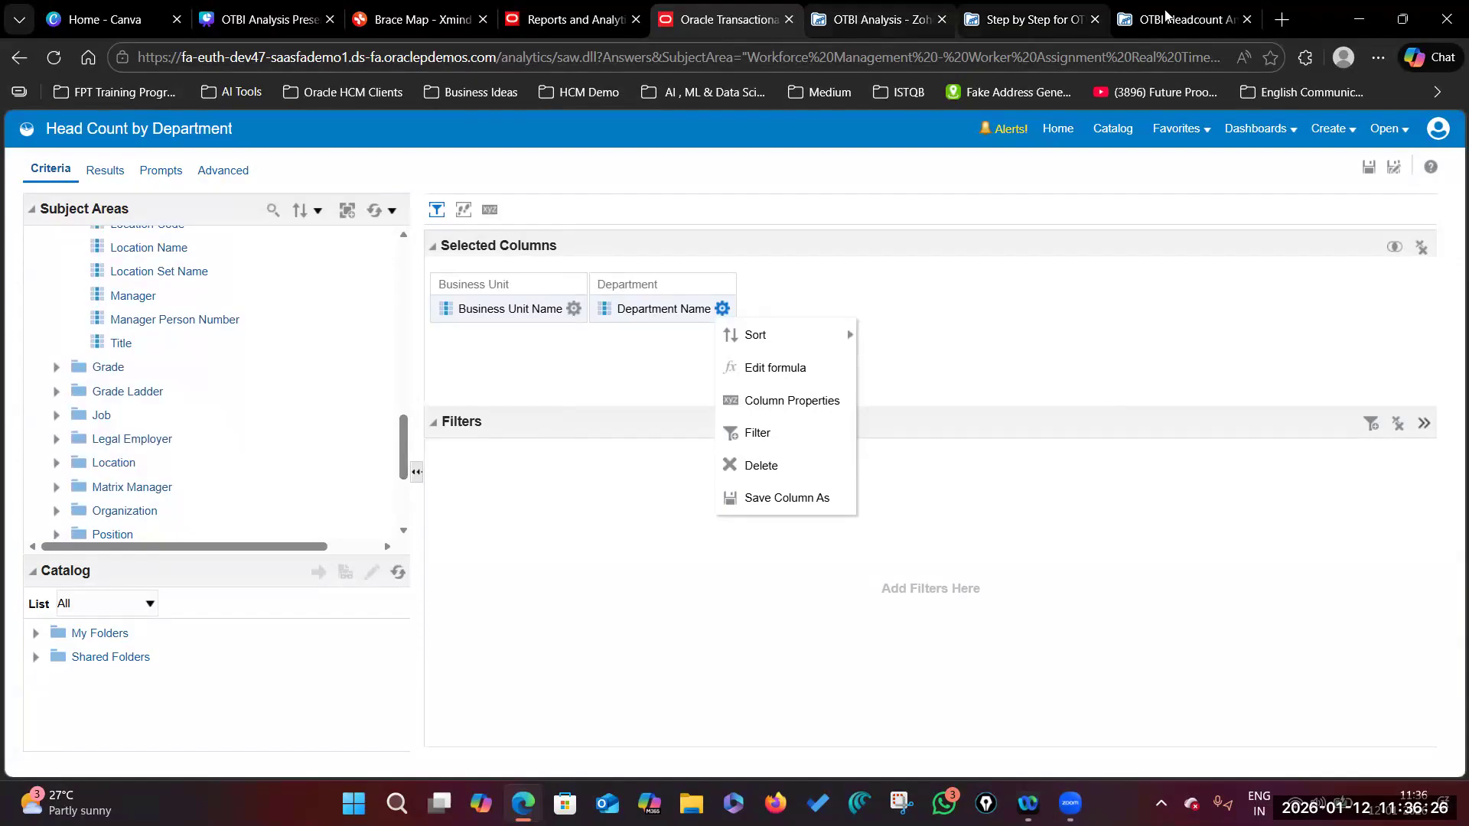
Step: Find section 3's Filter 1: Active Employees Only in the OTBI Headcount Analysis PDF
{"action": "left_click", "coordinate": [1056, 19]}
{"action": "scroll", "coordinate": [824, 429], "scroll_direction": "down", "scroll_amount": 3}
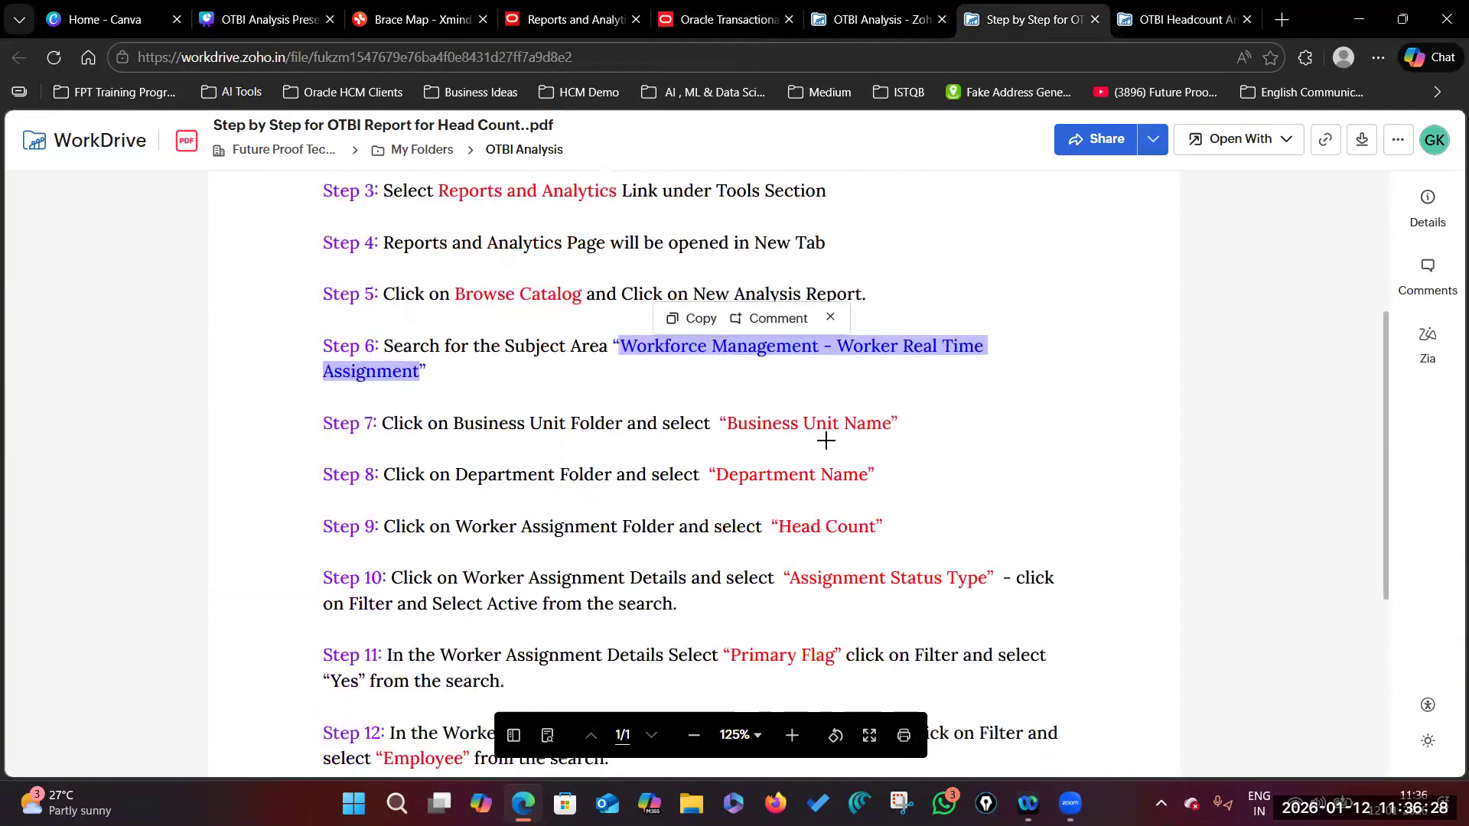
{"action": "scroll", "coordinate": [826, 433], "scroll_direction": "up", "scroll_amount": 3}
{"action": "left_click", "coordinate": [1174, 19]}
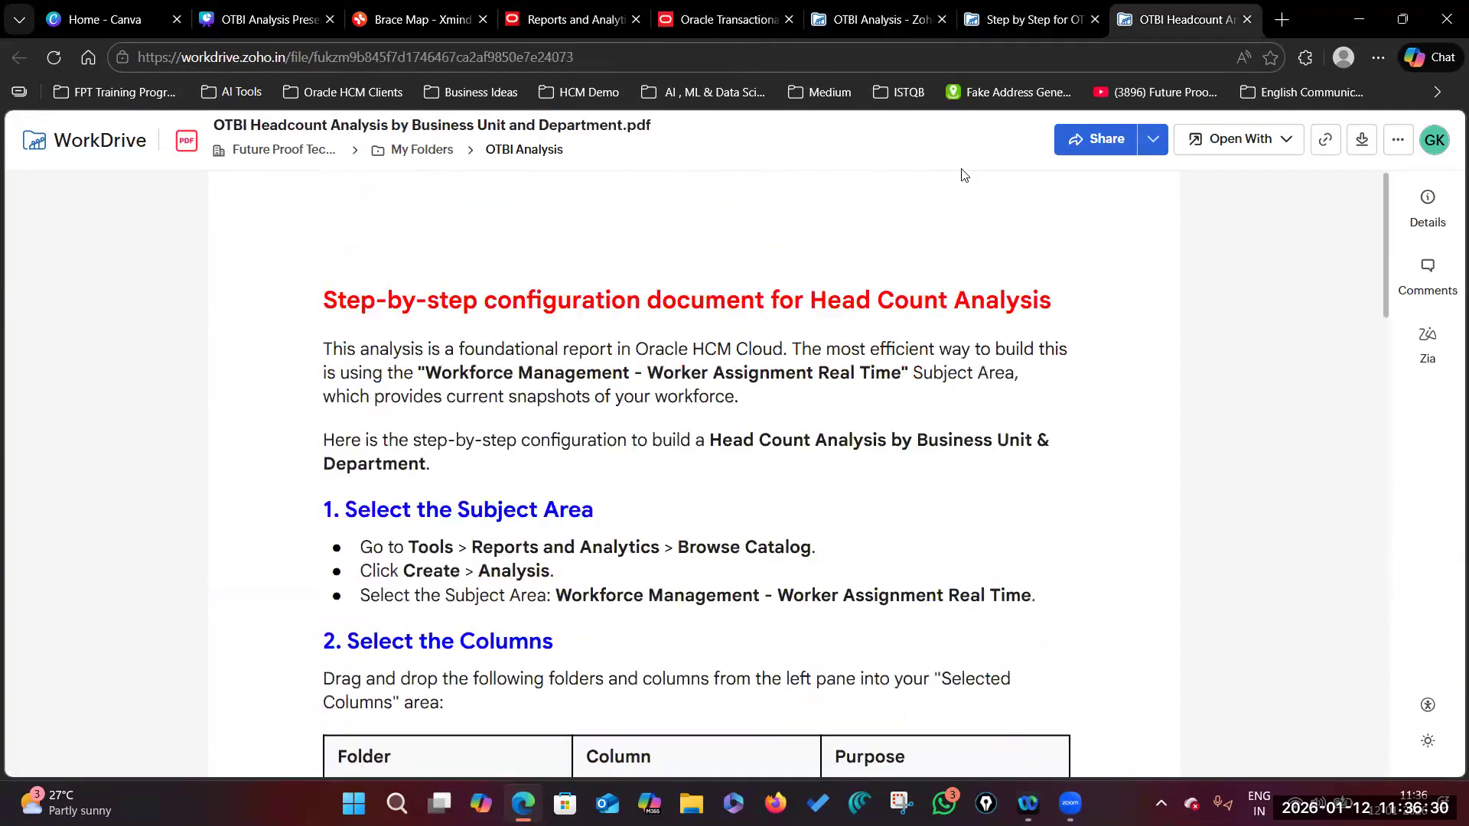
{"action": "scroll", "coordinate": [737, 379], "scroll_direction": "down", "scroll_amount": 5}
{"action": "scroll", "coordinate": [737, 379], "scroll_direction": "down", "scroll_amount": 1}
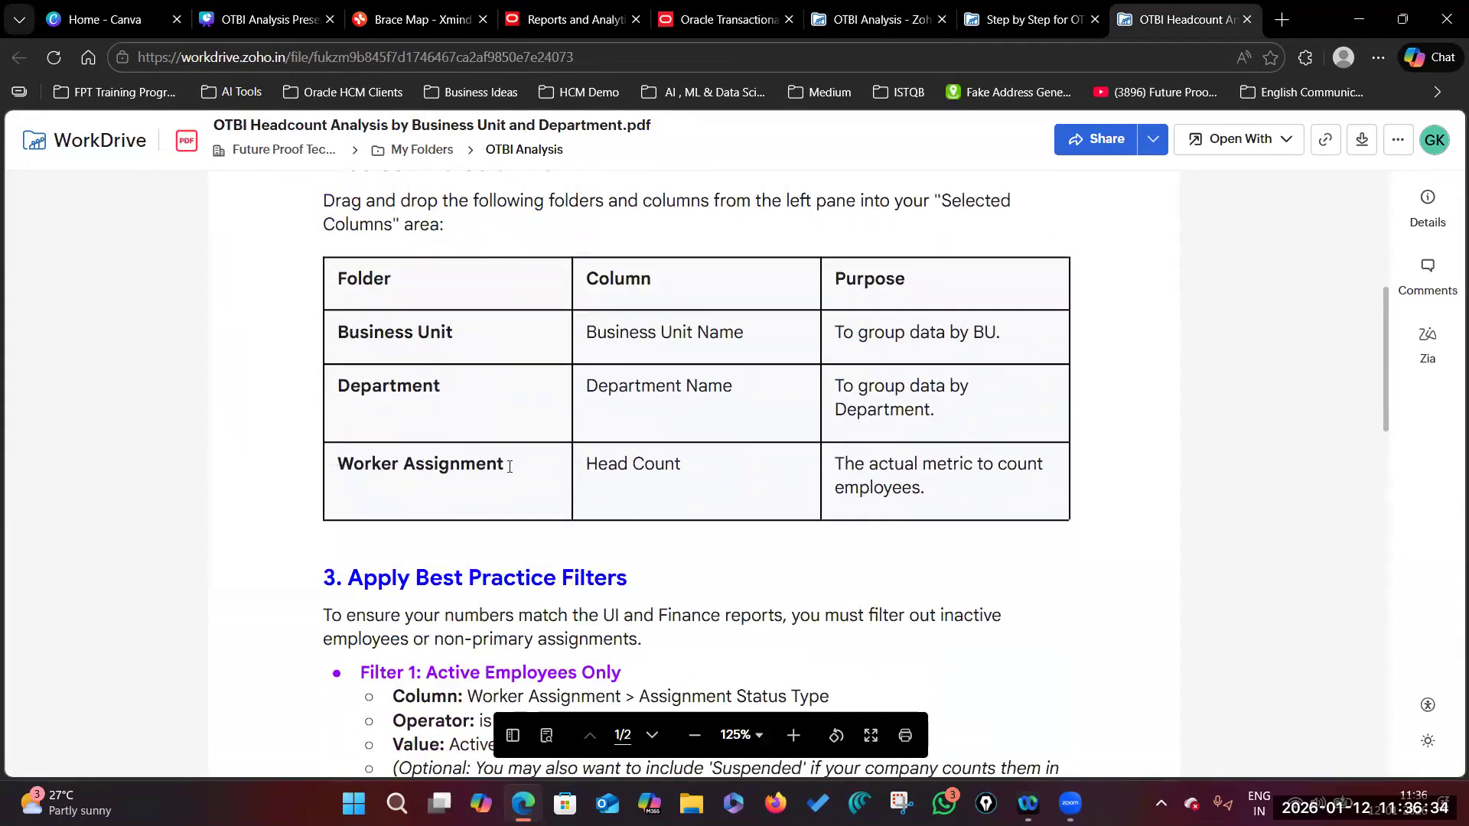
{"action": "scroll", "coordinate": [509, 466], "scroll_direction": "down", "scroll_amount": 5}
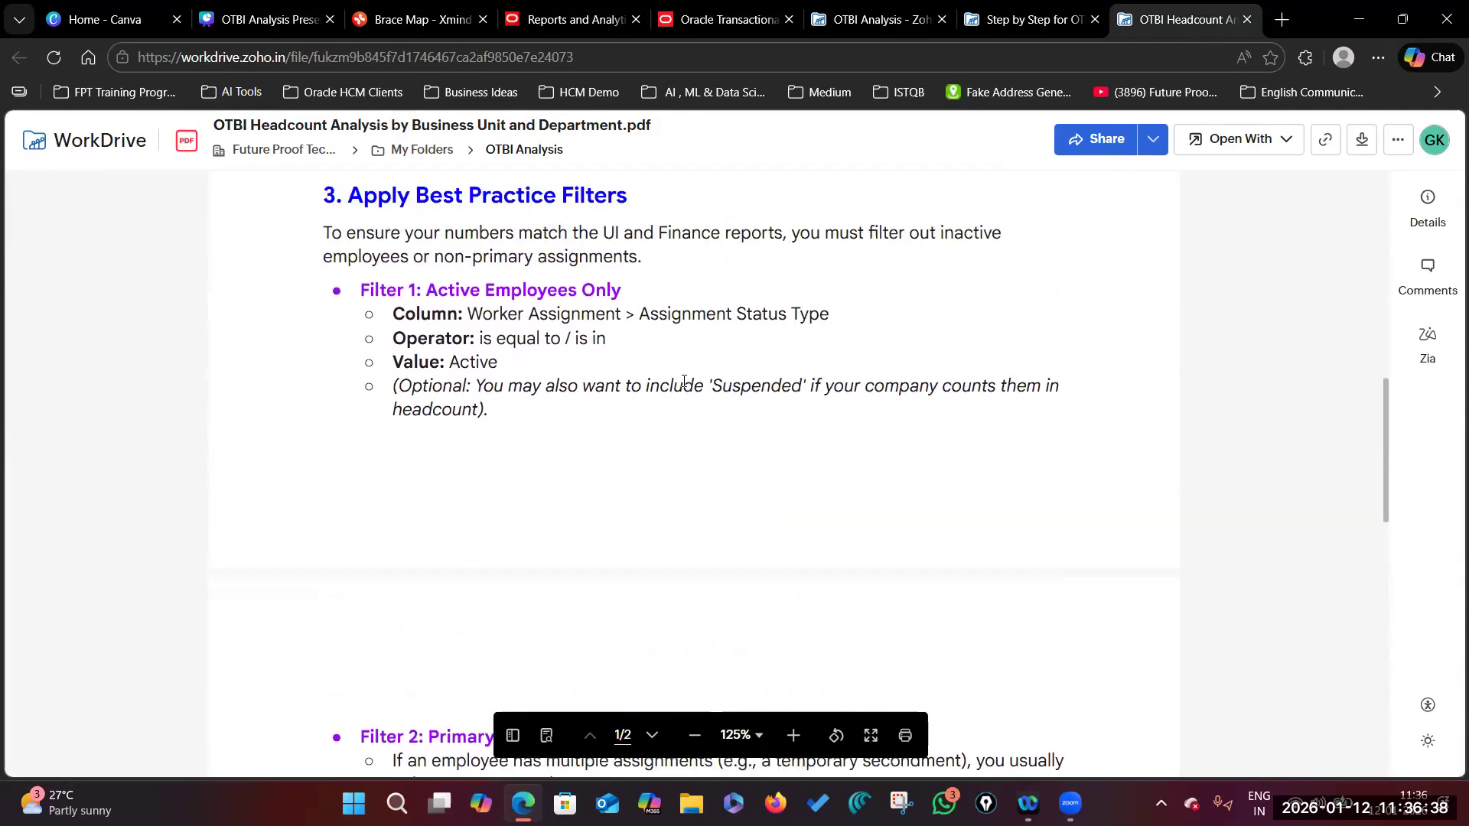
{"action": "left_click_drag", "start_coordinate": [427, 290], "coordinate": [624, 291]}
{"action": "left_click", "coordinate": [625, 290]}
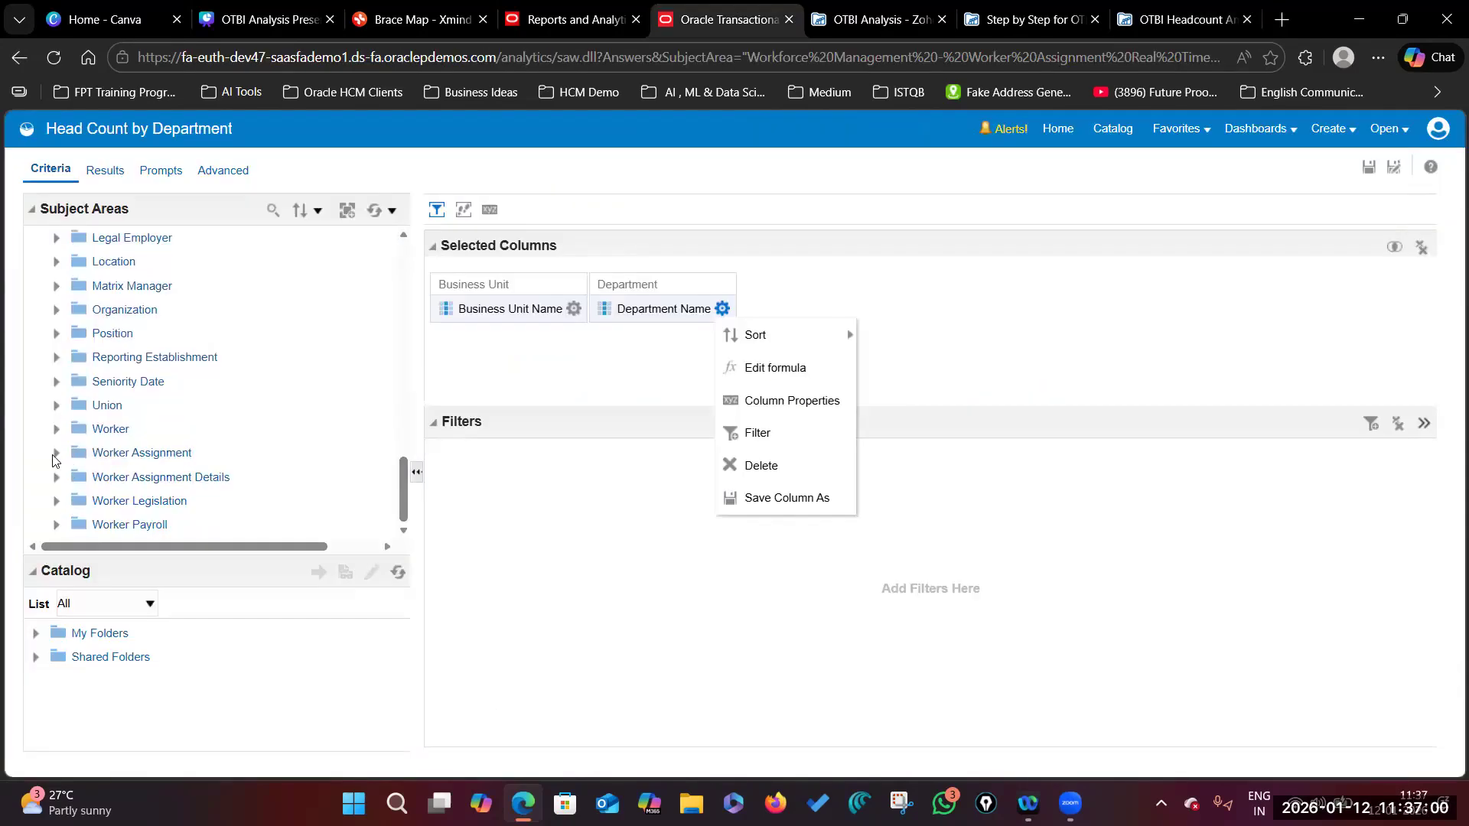
Step: Expand Worker Assignment and Worker Assignment Details folders and select Assignment Status Type
{"action": "left_click", "coordinate": [56, 453]}
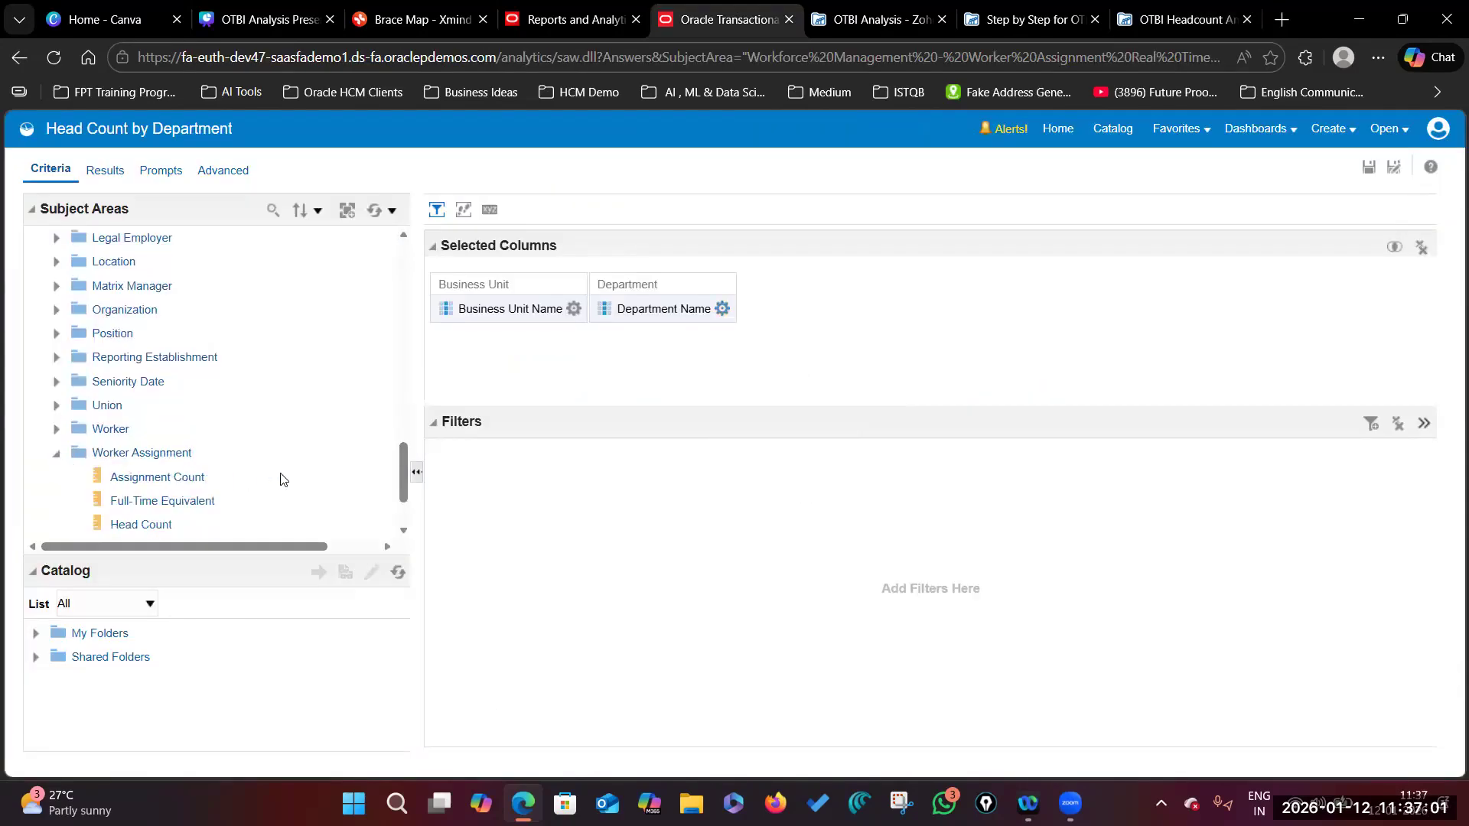
{"action": "scroll", "coordinate": [137, 442], "scroll_direction": "down", "scroll_amount": 2}
{"action": "left_click", "coordinate": [56, 477]}
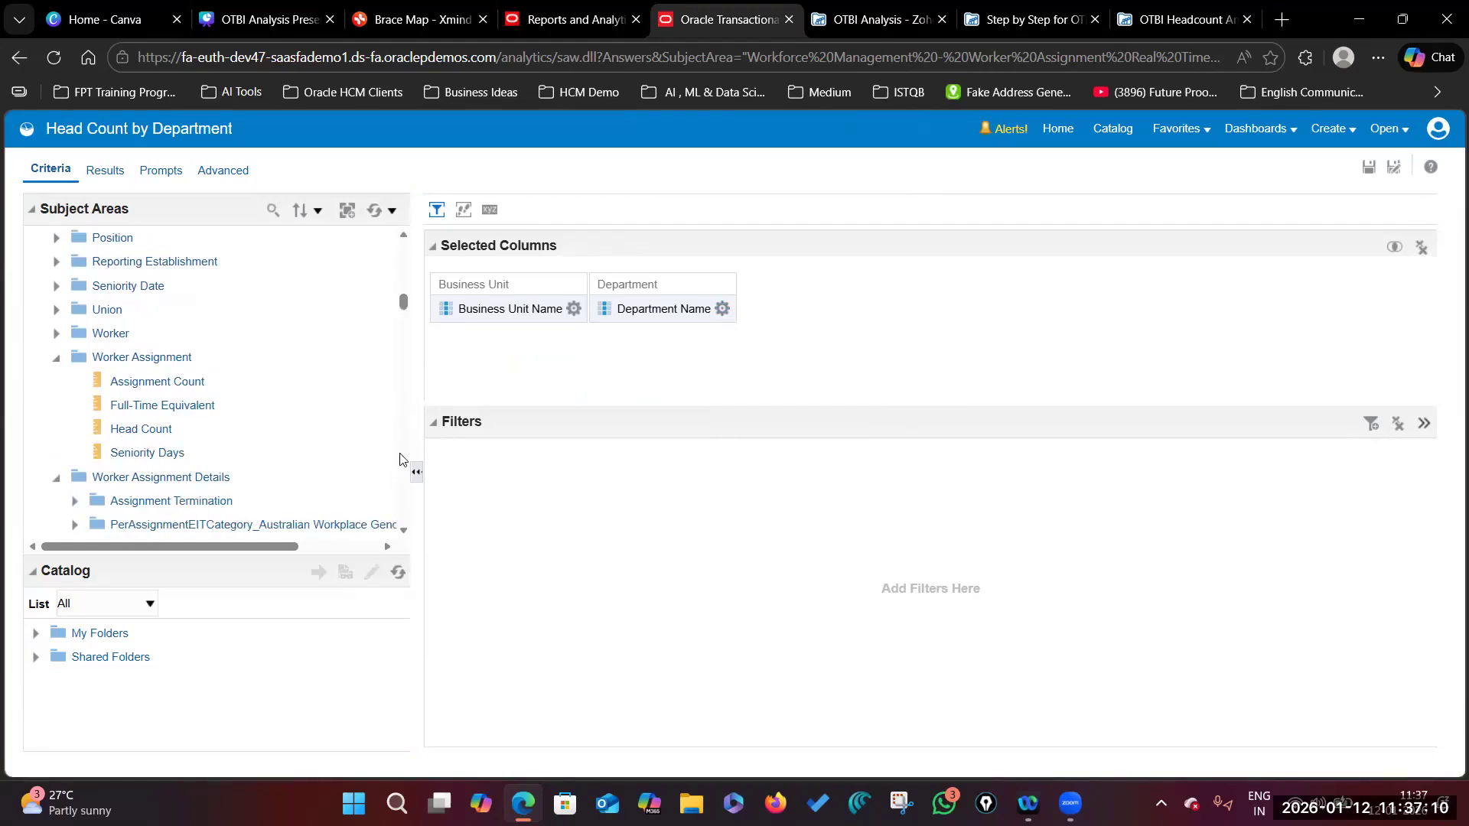
{"action": "scroll", "coordinate": [230, 421], "scroll_direction": "down", "scroll_amount": 5}
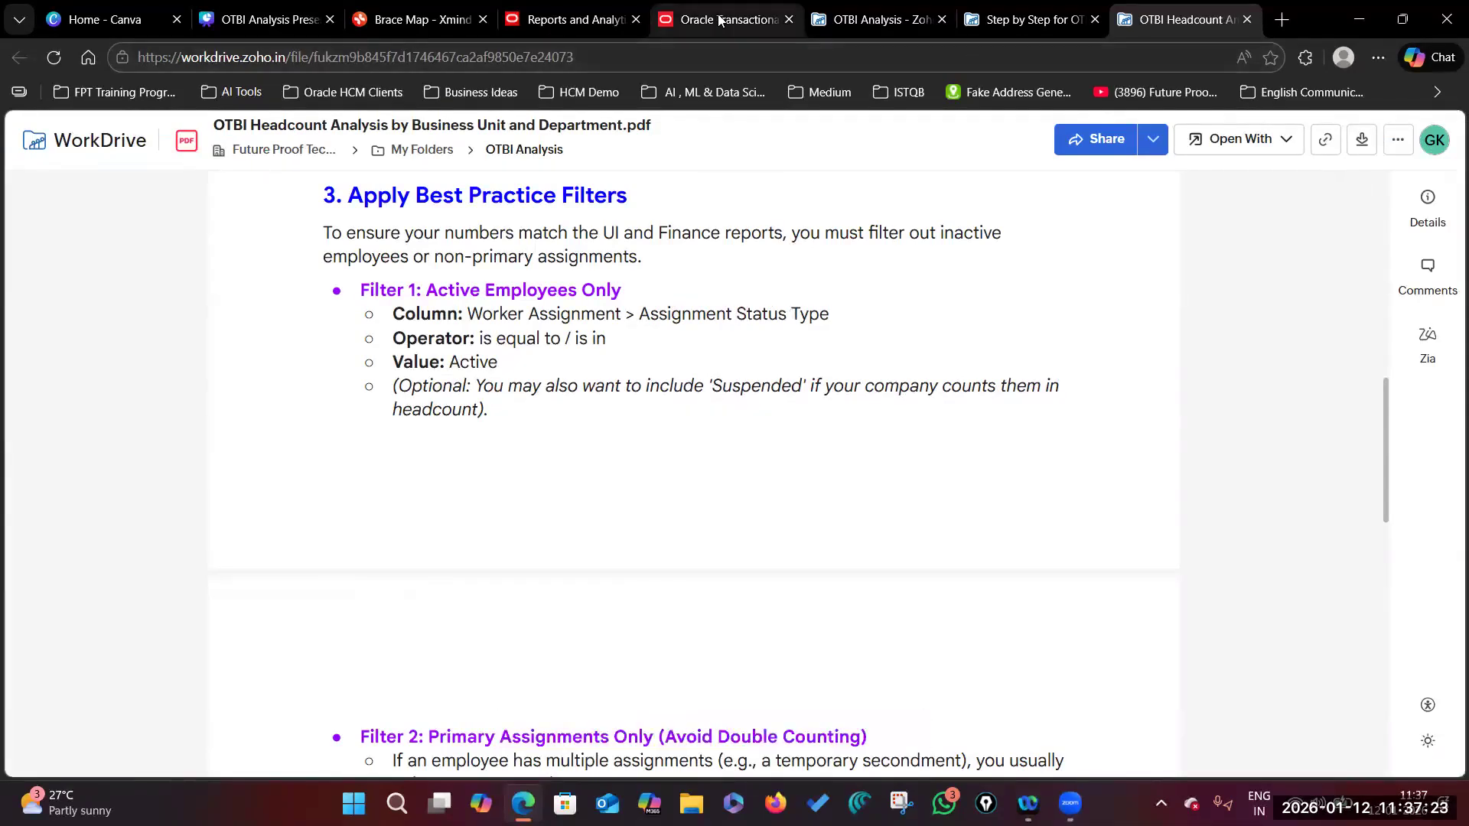
{"action": "left_click", "coordinate": [719, 20]}
{"action": "scroll", "coordinate": [309, 430], "scroll_direction": "up", "scroll_amount": 5}
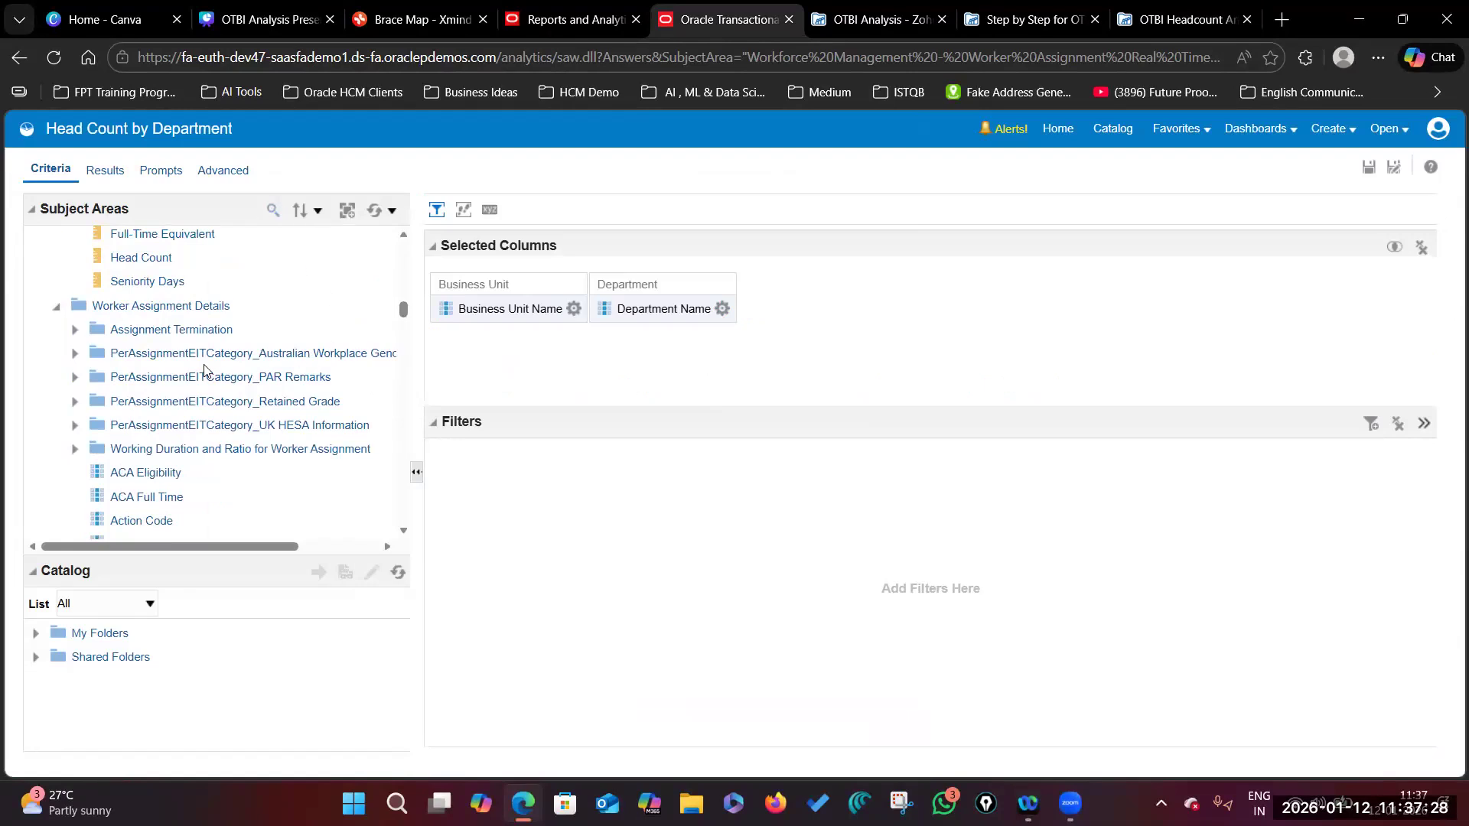
{"action": "scroll", "coordinate": [158, 450], "scroll_direction": "down", "scroll_amount": 4}
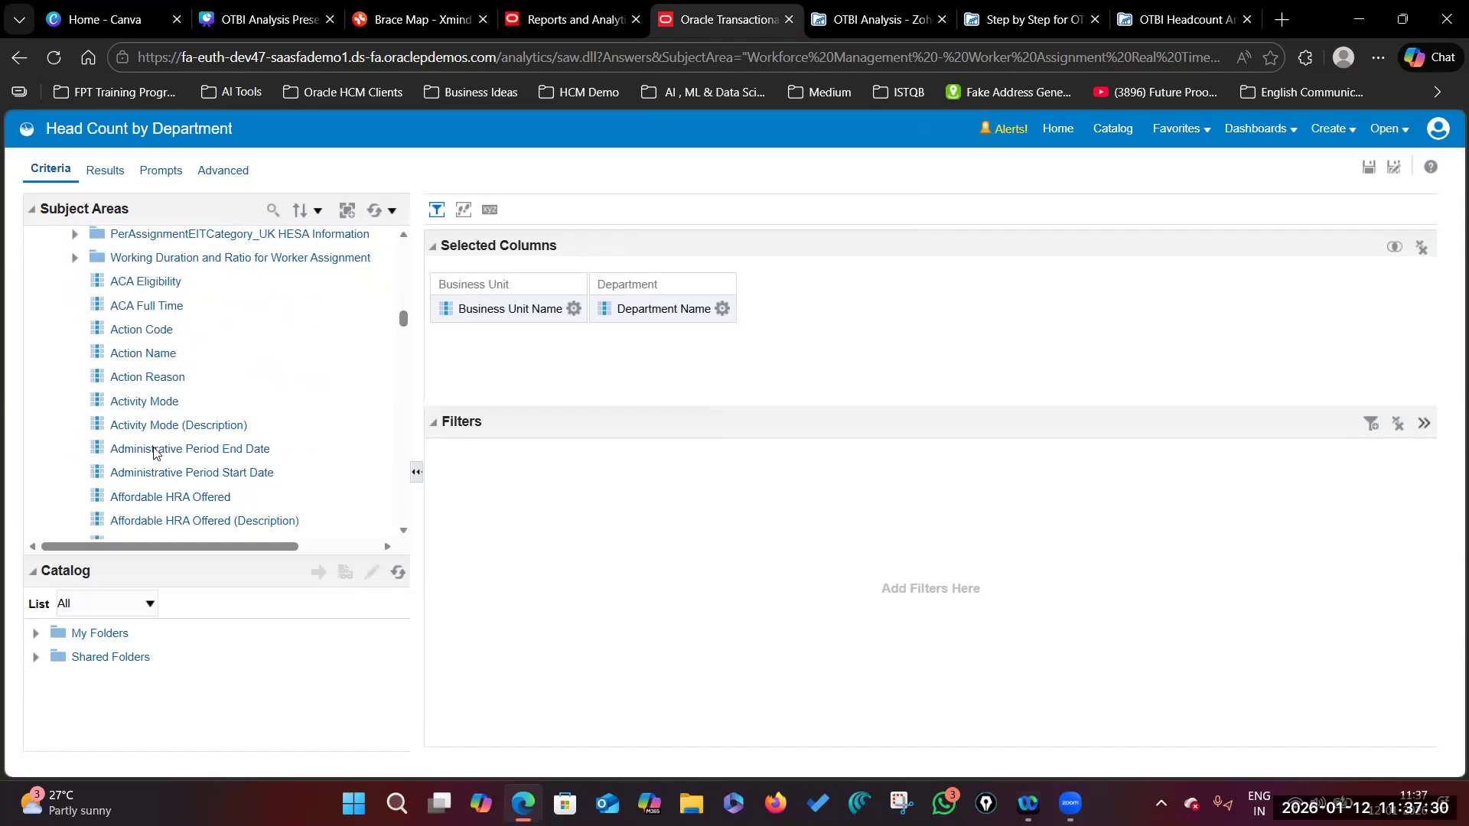
{"action": "scroll", "coordinate": [191, 470], "scroll_direction": "down", "scroll_amount": 8}
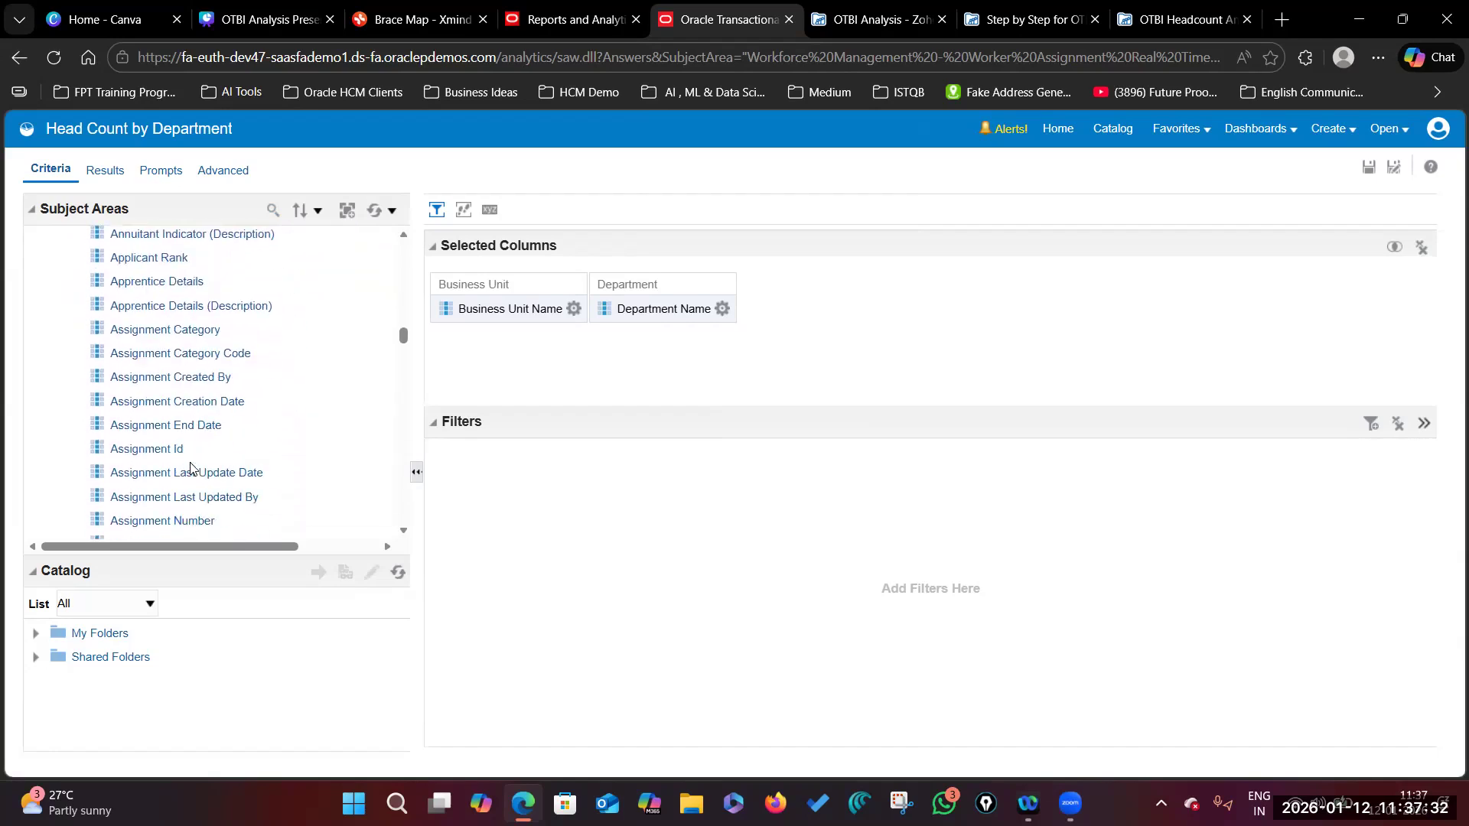
{"action": "scroll", "coordinate": [203, 459], "scroll_direction": "down", "scroll_amount": 3}
{"action": "left_click", "coordinate": [190, 427]}
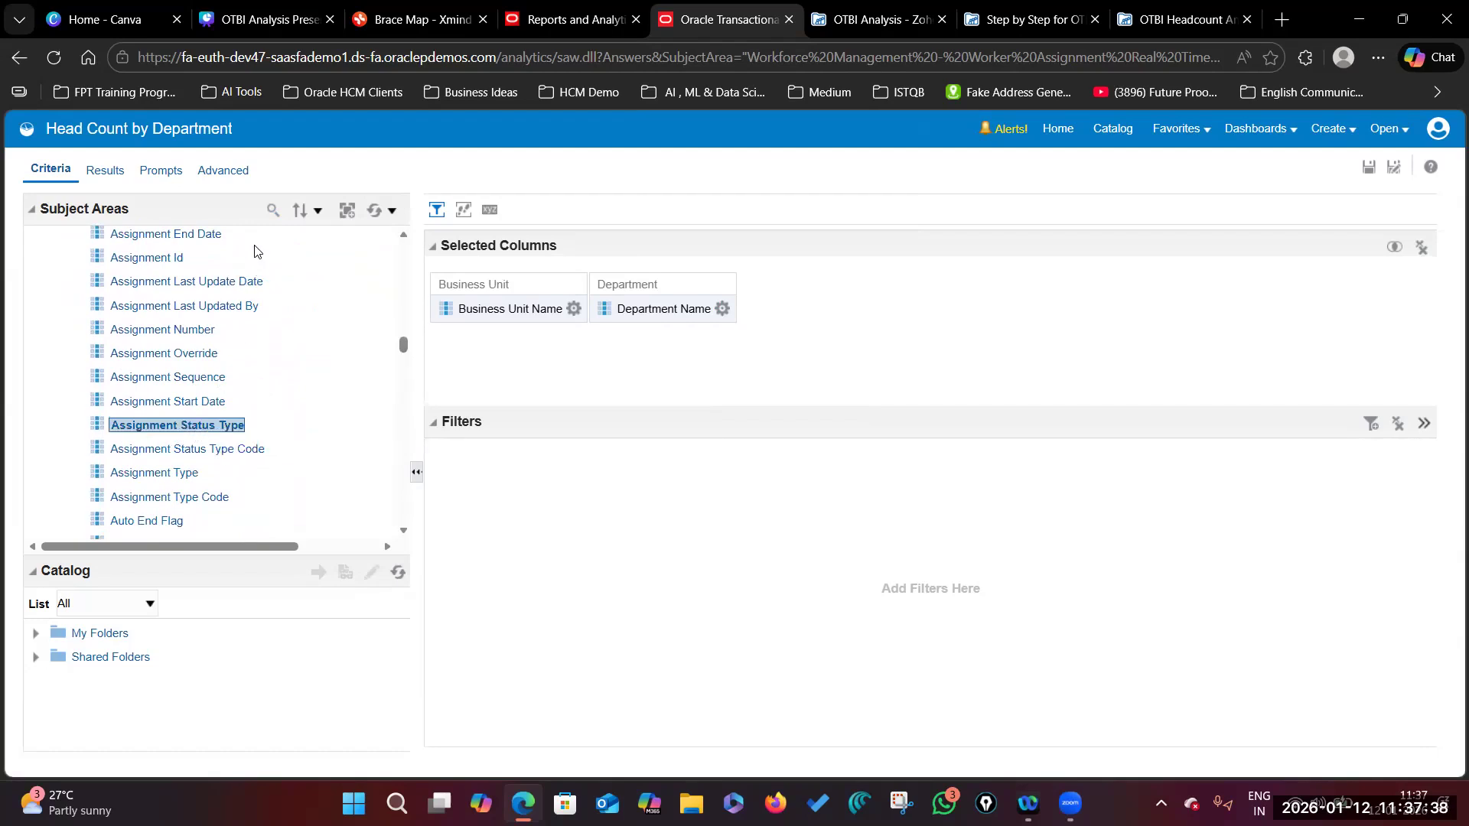
Step: Search the subject area columns for 'Head Count'
{"action": "left_click", "coordinate": [273, 210]}
{"action": "type", "text": "Assign"}
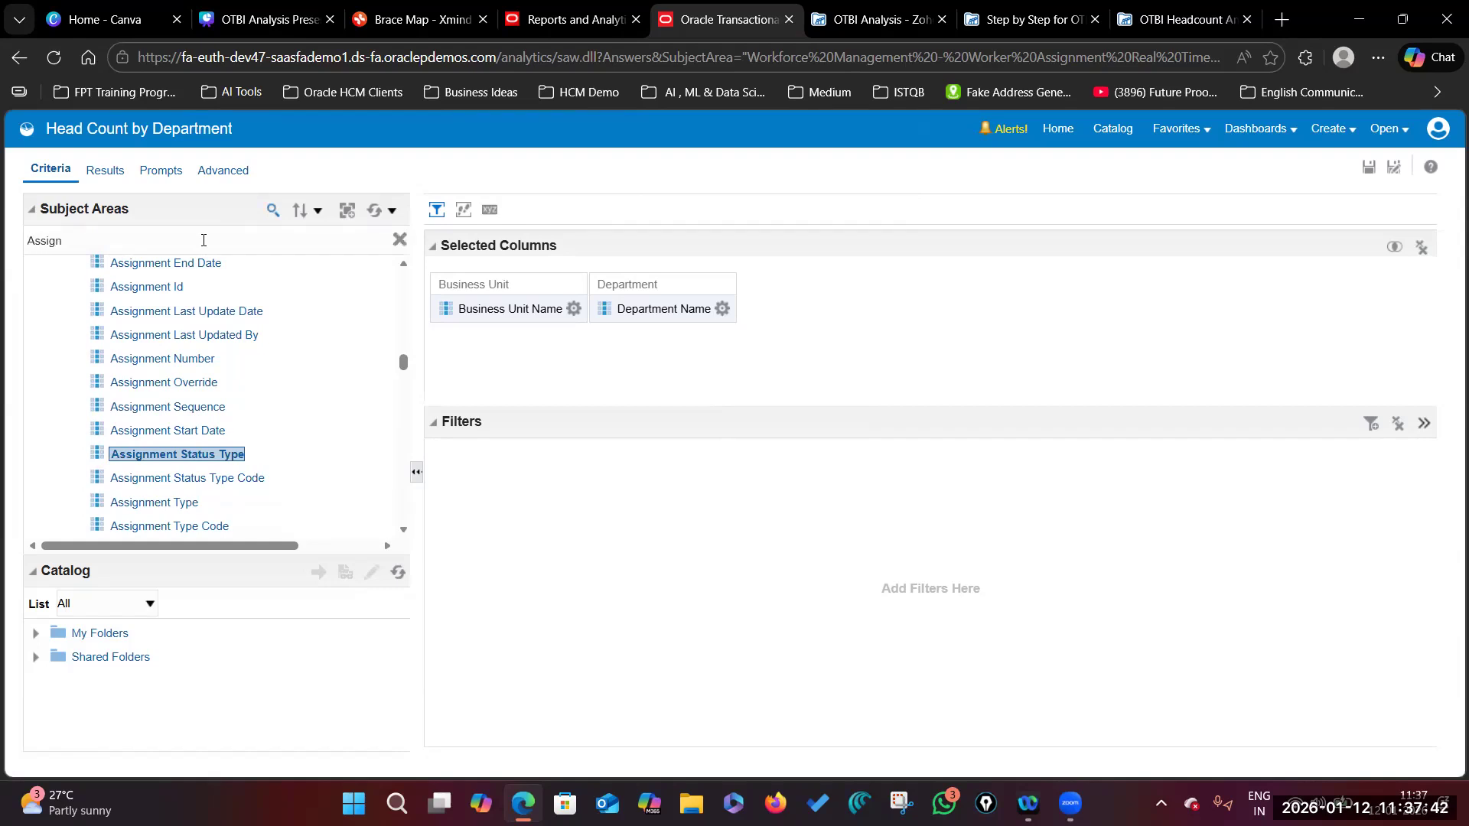
{"action": "key", "text": "BackSpace"}
{"action": "type", "text": "Head Count"}
{"action": "scroll", "coordinate": [244, 391], "scroll_direction": "up", "scroll_amount": 10}
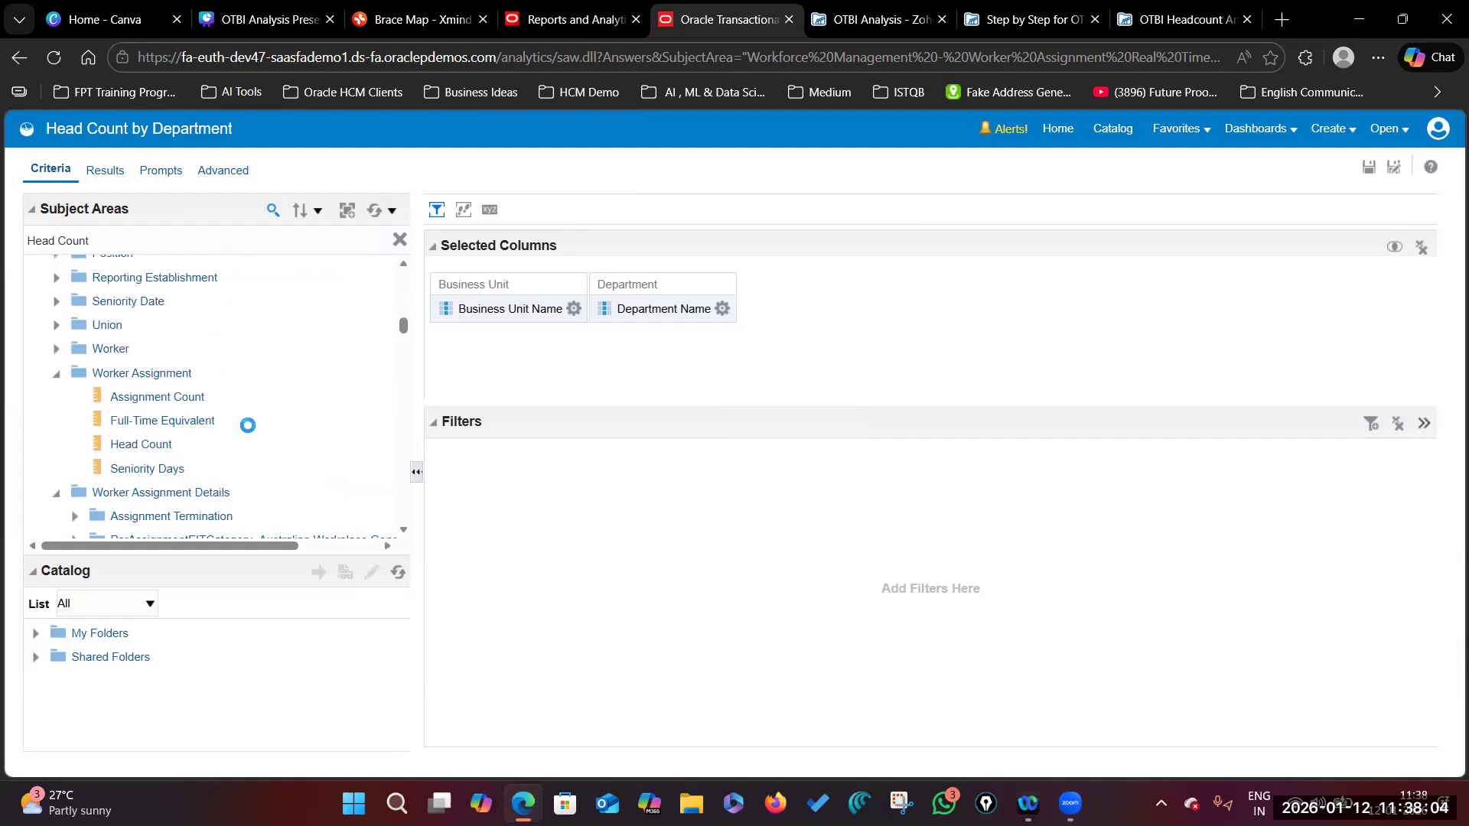
{"action": "scroll", "coordinate": [248, 424], "scroll_direction": "up", "scroll_amount": 1}
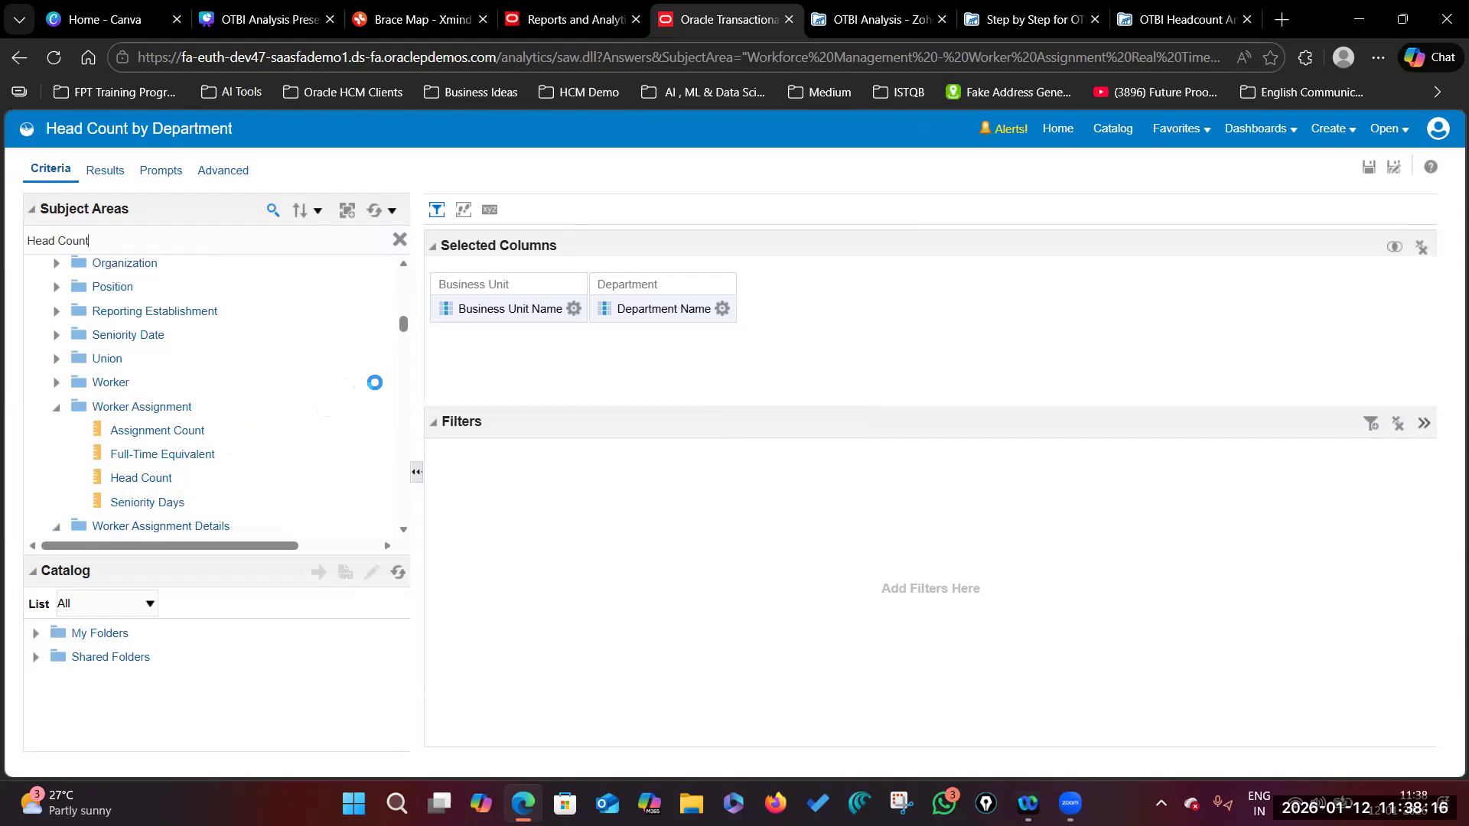
Step: Add Assignment Status Type as a third selected column after Department Name
{"action": "left_click_drag", "start_coordinate": [403, 327], "coordinate": [403, 367]}
{"action": "left_click", "coordinate": [230, 367]}
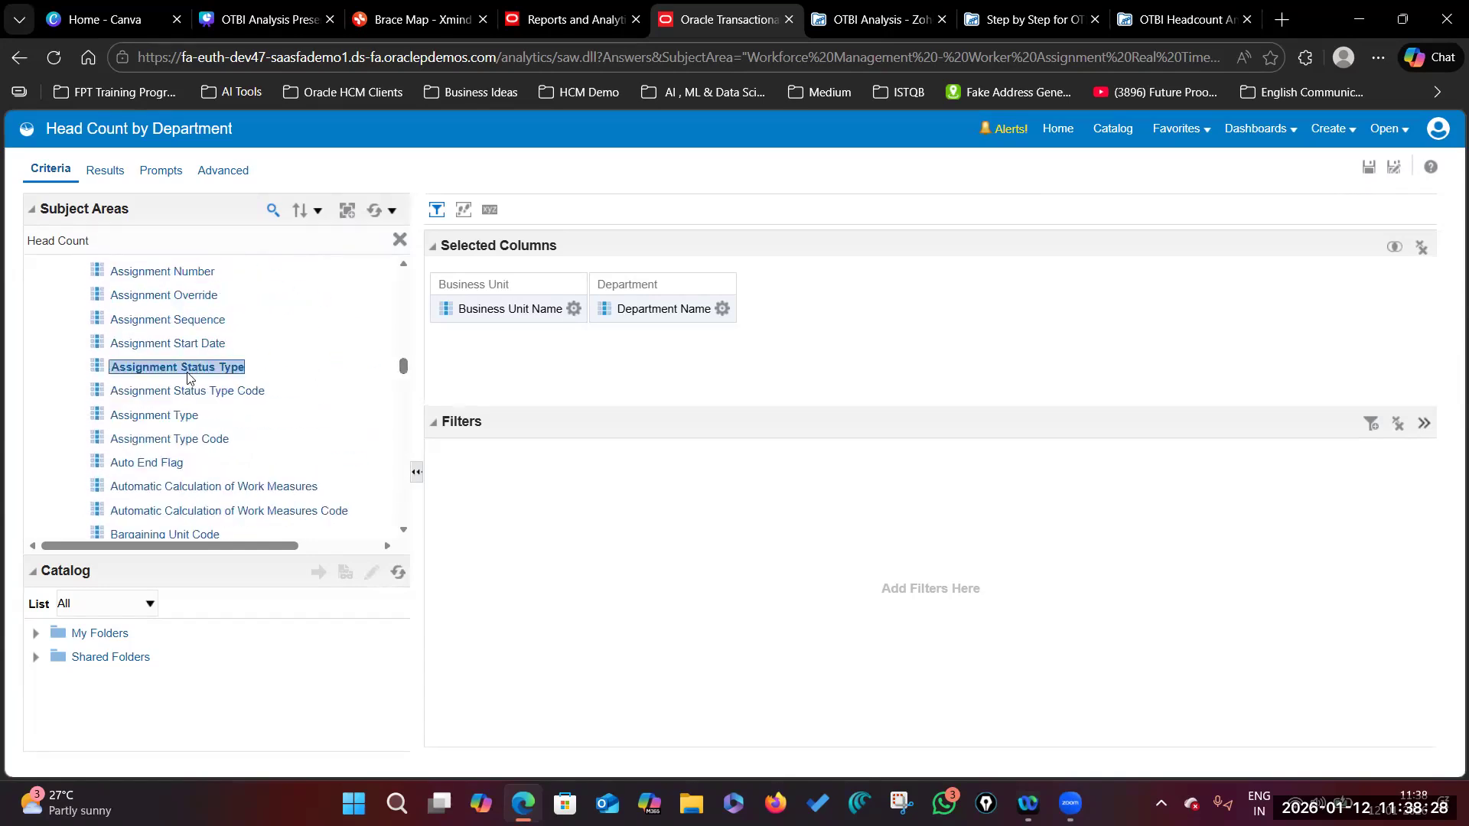
{"action": "left_click_drag", "start_coordinate": [222, 369], "coordinate": [722, 321]}
{"action": "left_click", "coordinate": [900, 308]}
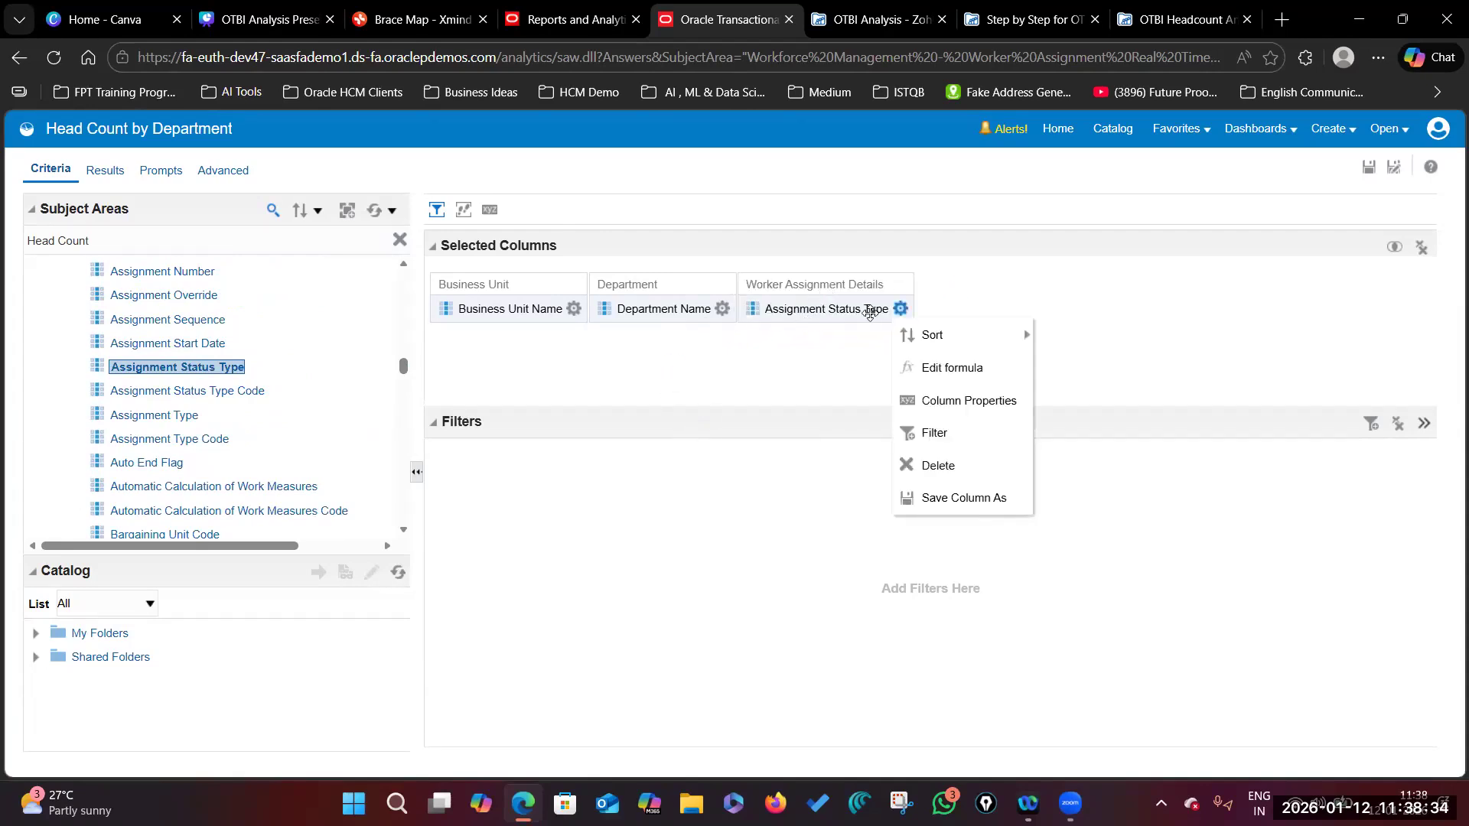
{"action": "left_click", "coordinate": [1182, 19]}
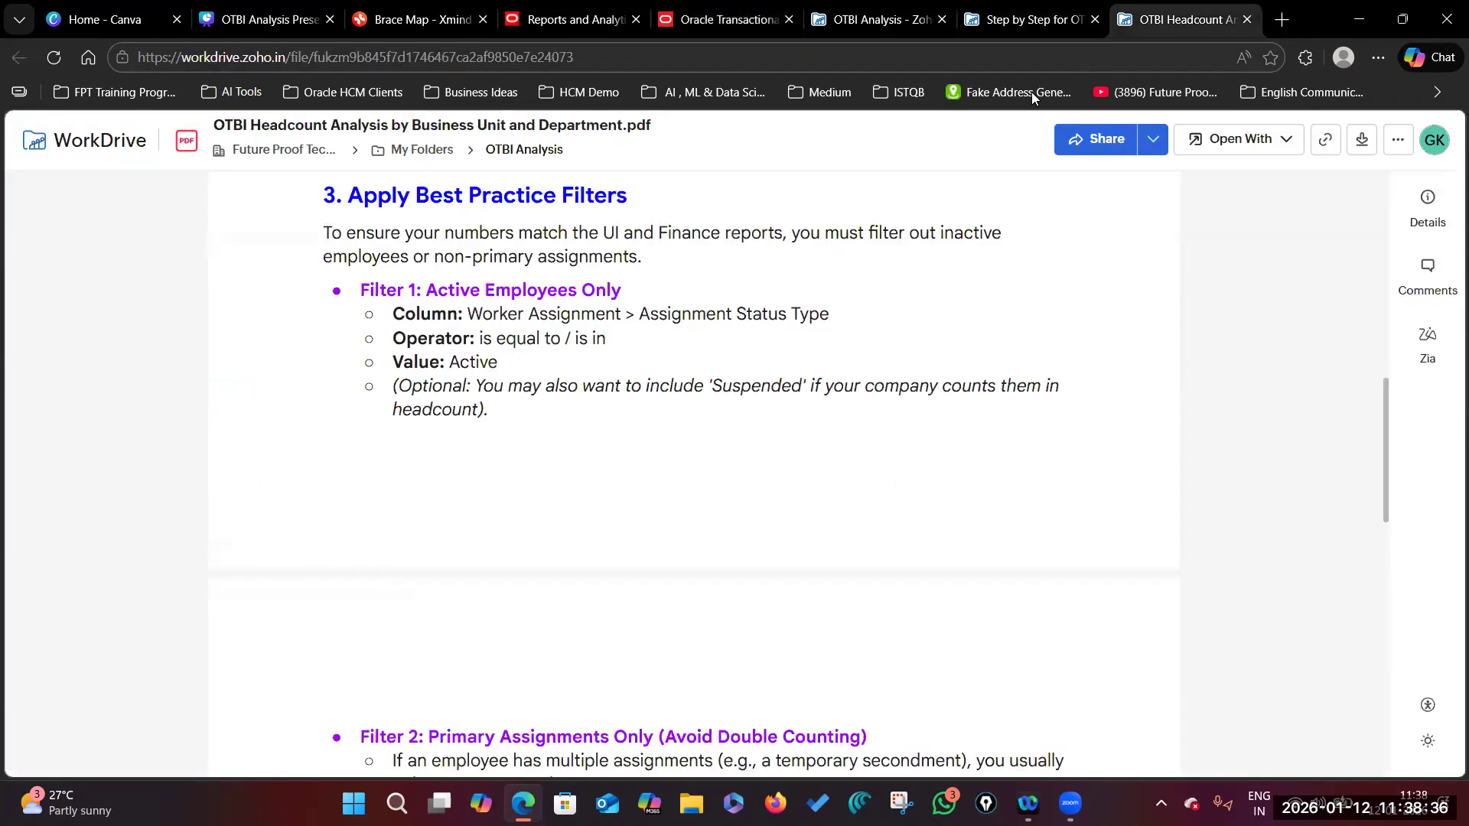
{"action": "left_click_drag", "start_coordinate": [427, 289], "coordinate": [621, 291]}
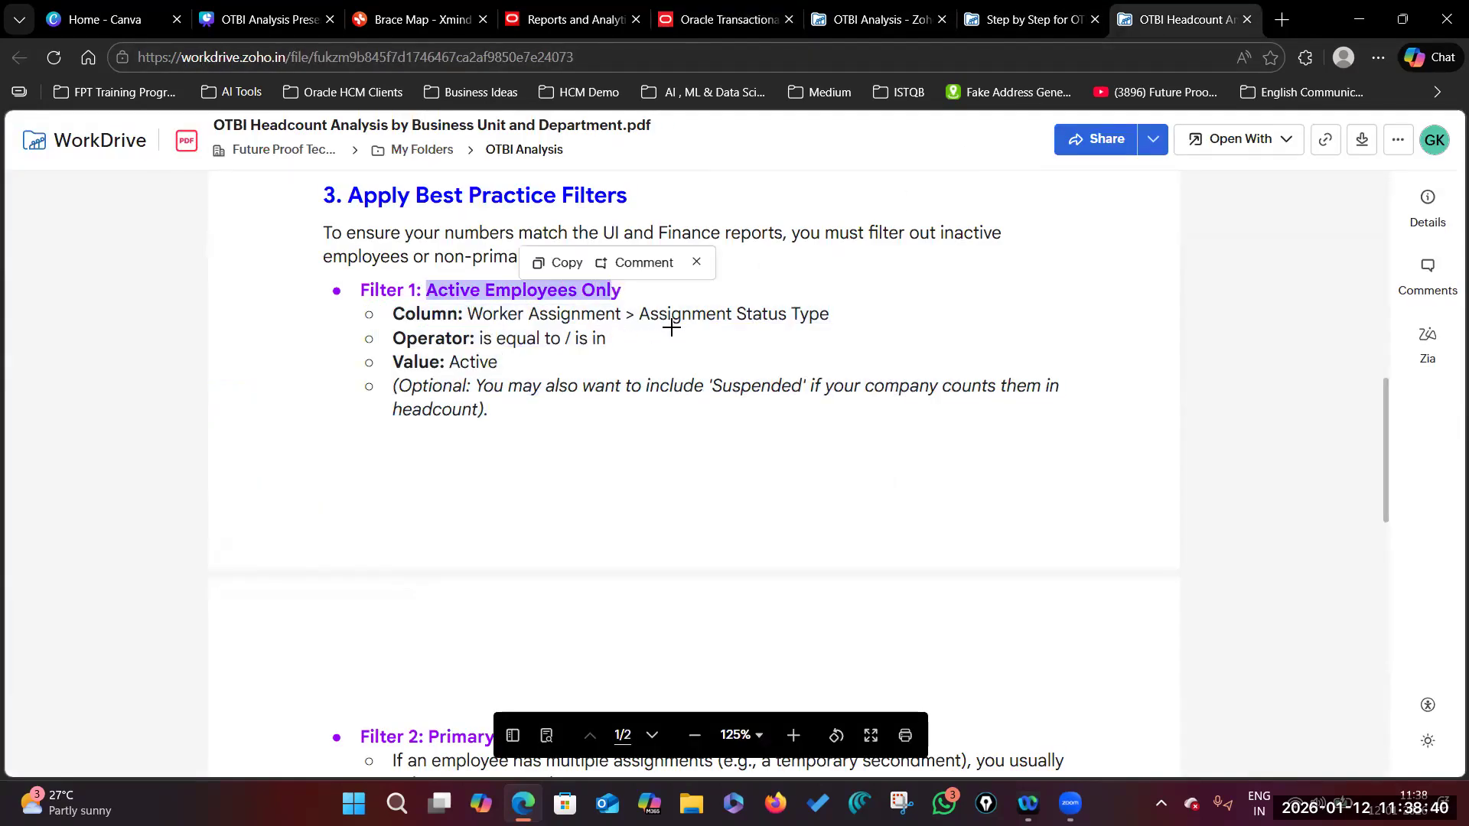
{"action": "left_click", "coordinate": [688, 19]}
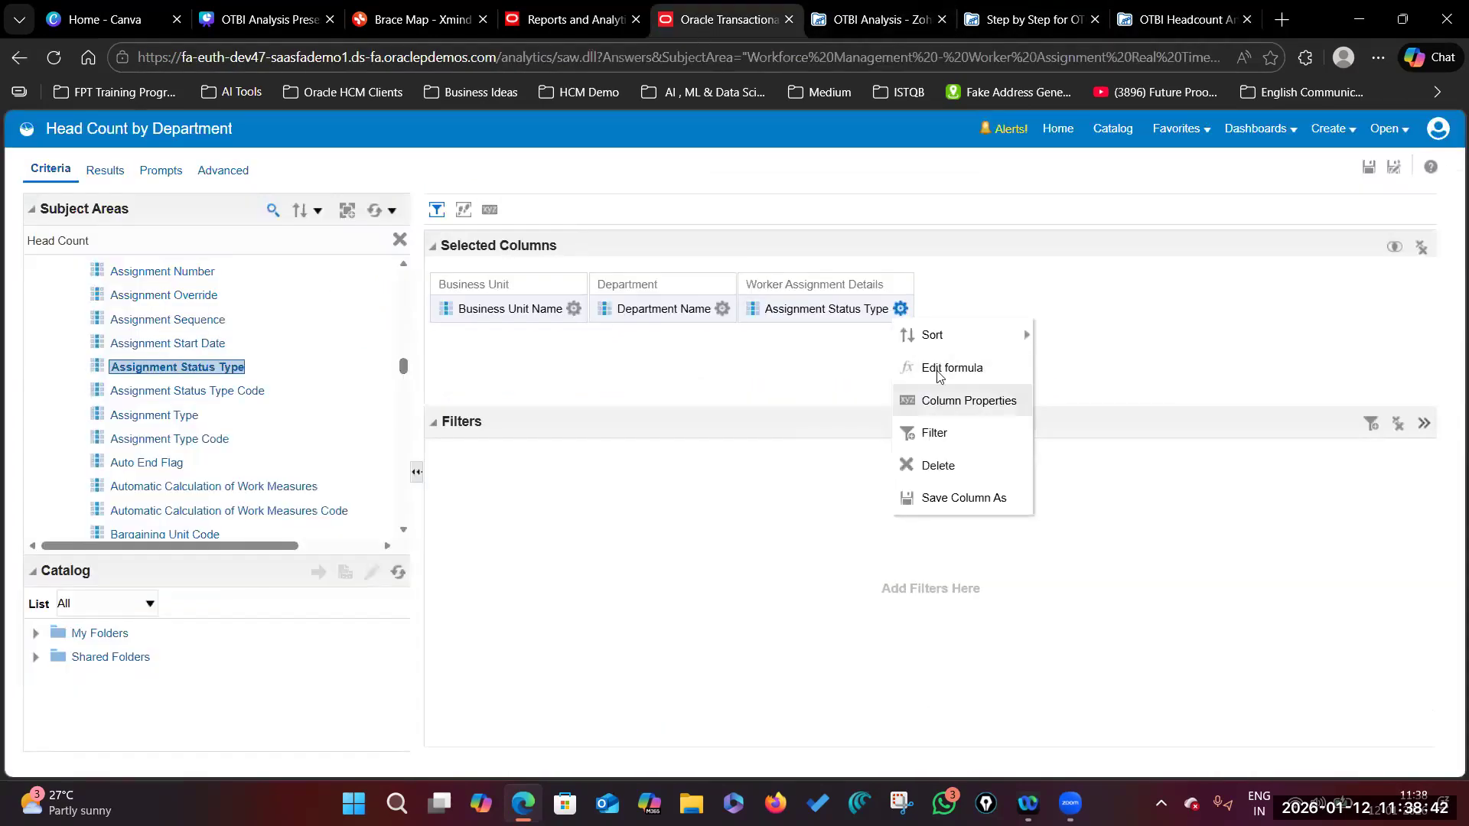
Step: Filter Assignment Status Type to the value Active - ACTIVE
{"action": "left_click", "coordinate": [935, 433]}
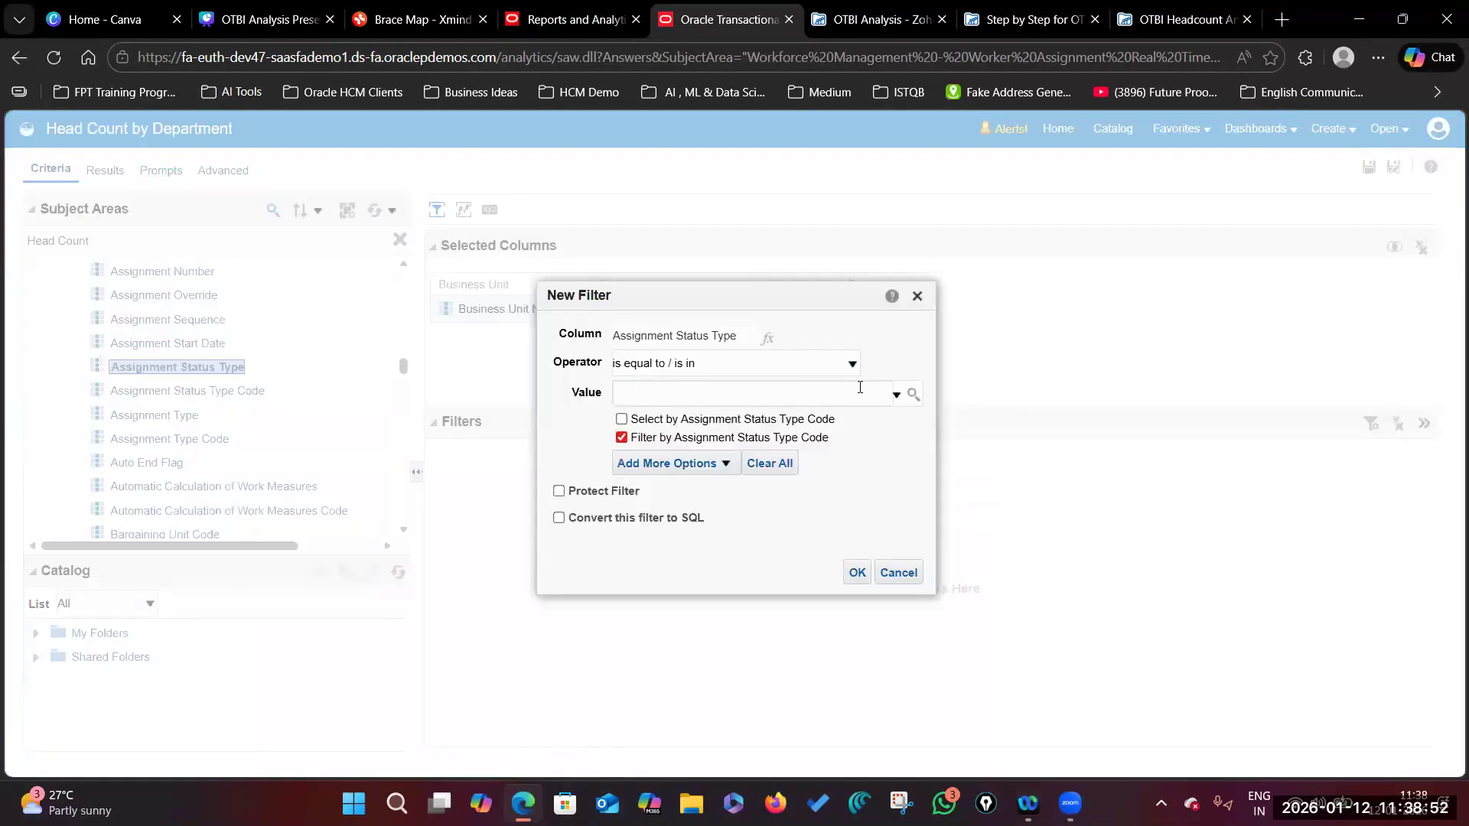
{"action": "left_click", "coordinate": [912, 394]}
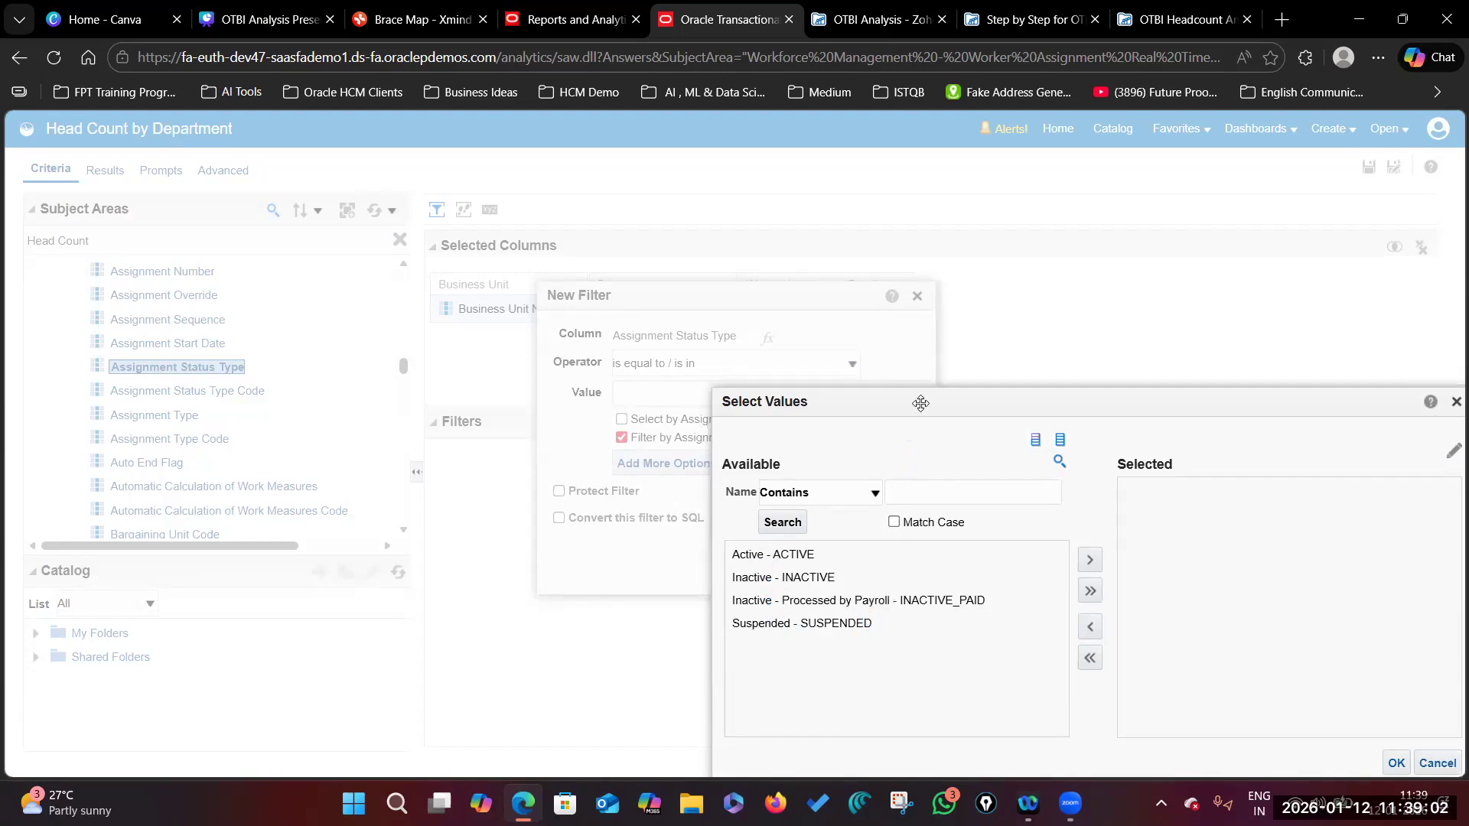
{"action": "left_click_drag", "start_coordinate": [921, 403], "coordinate": [863, 246]}
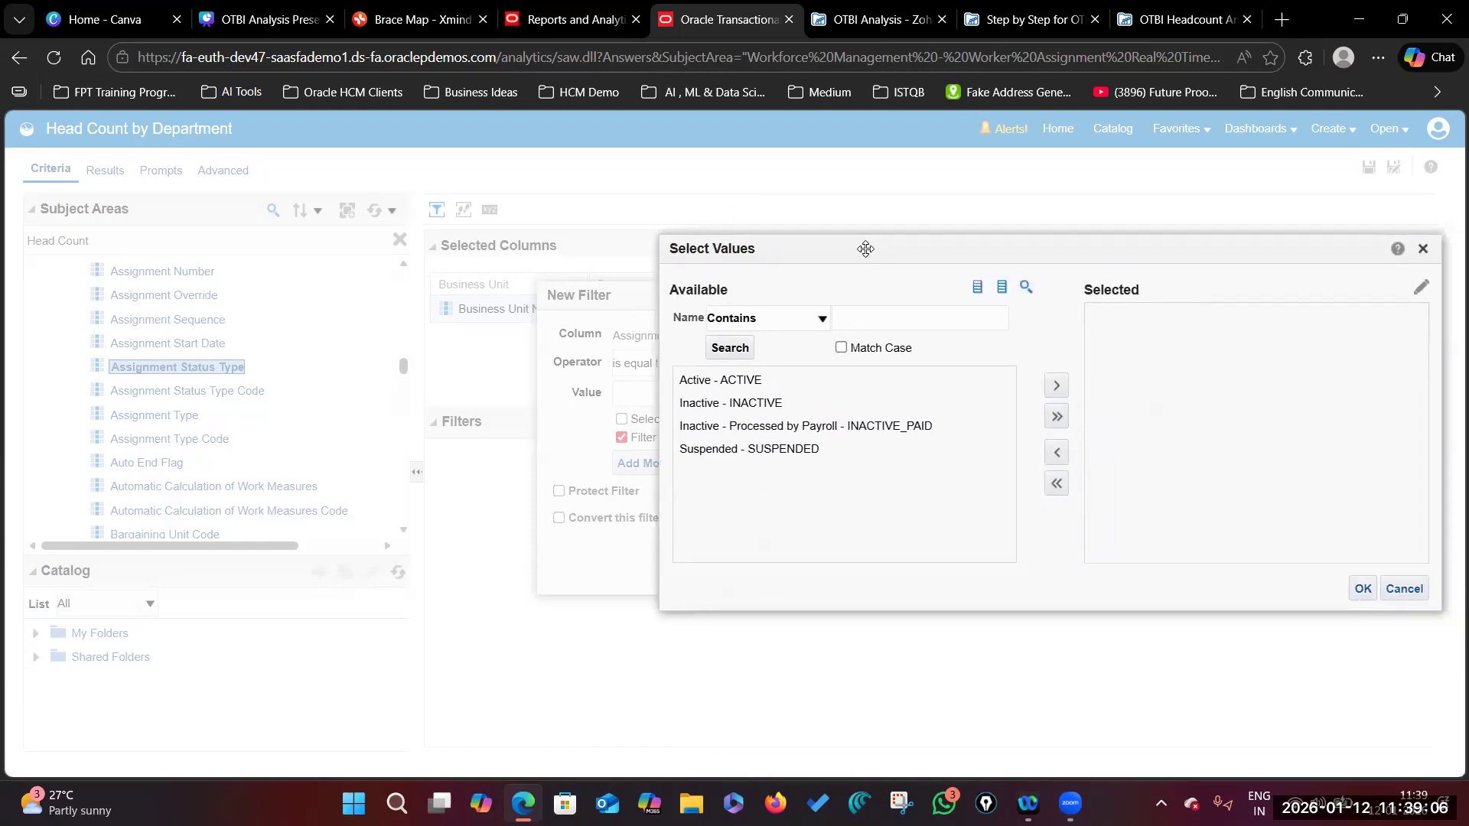
{"action": "left_click", "coordinate": [715, 381]}
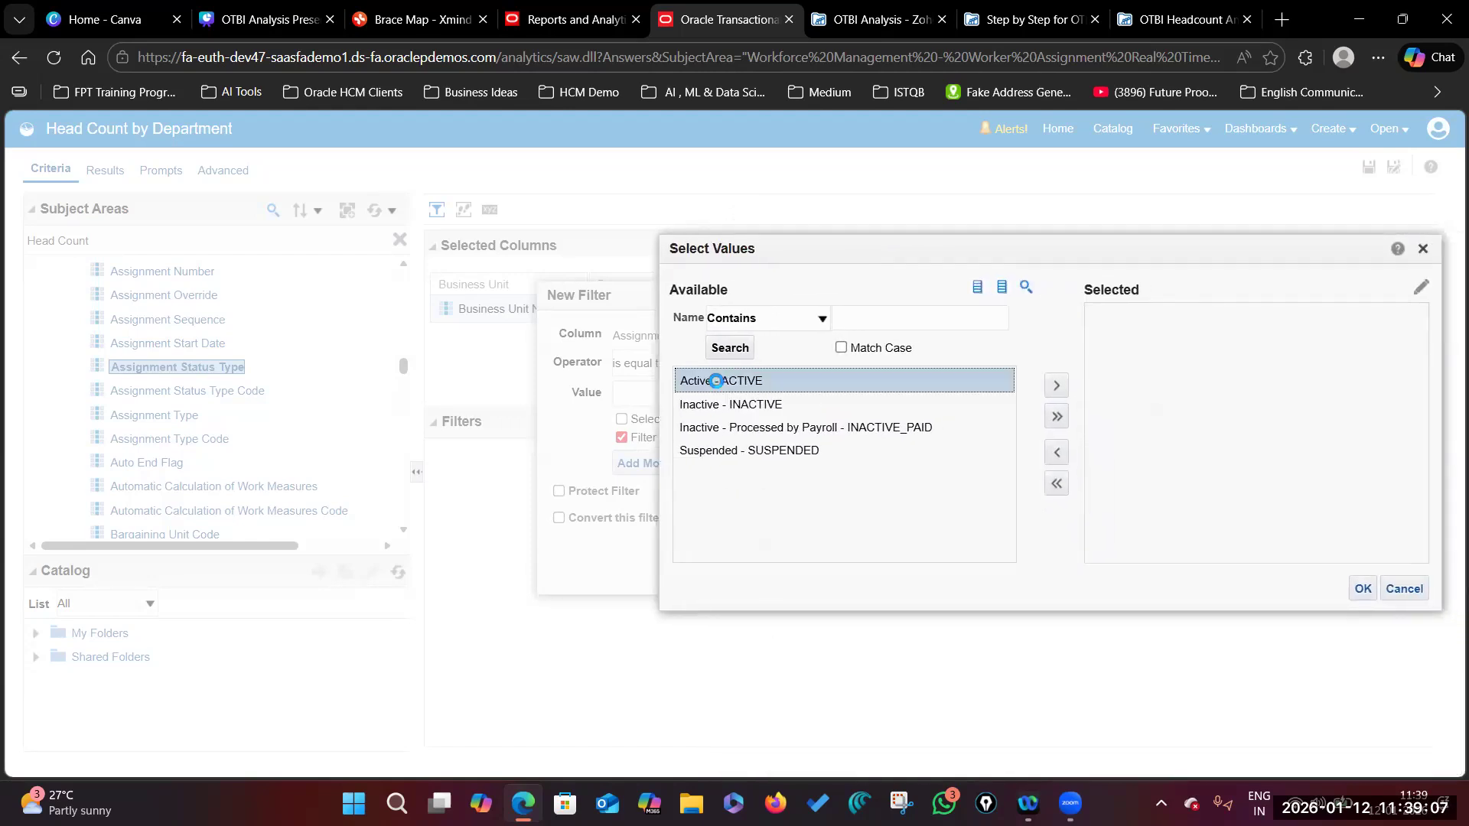
{"action": "left_click", "coordinate": [1057, 388]}
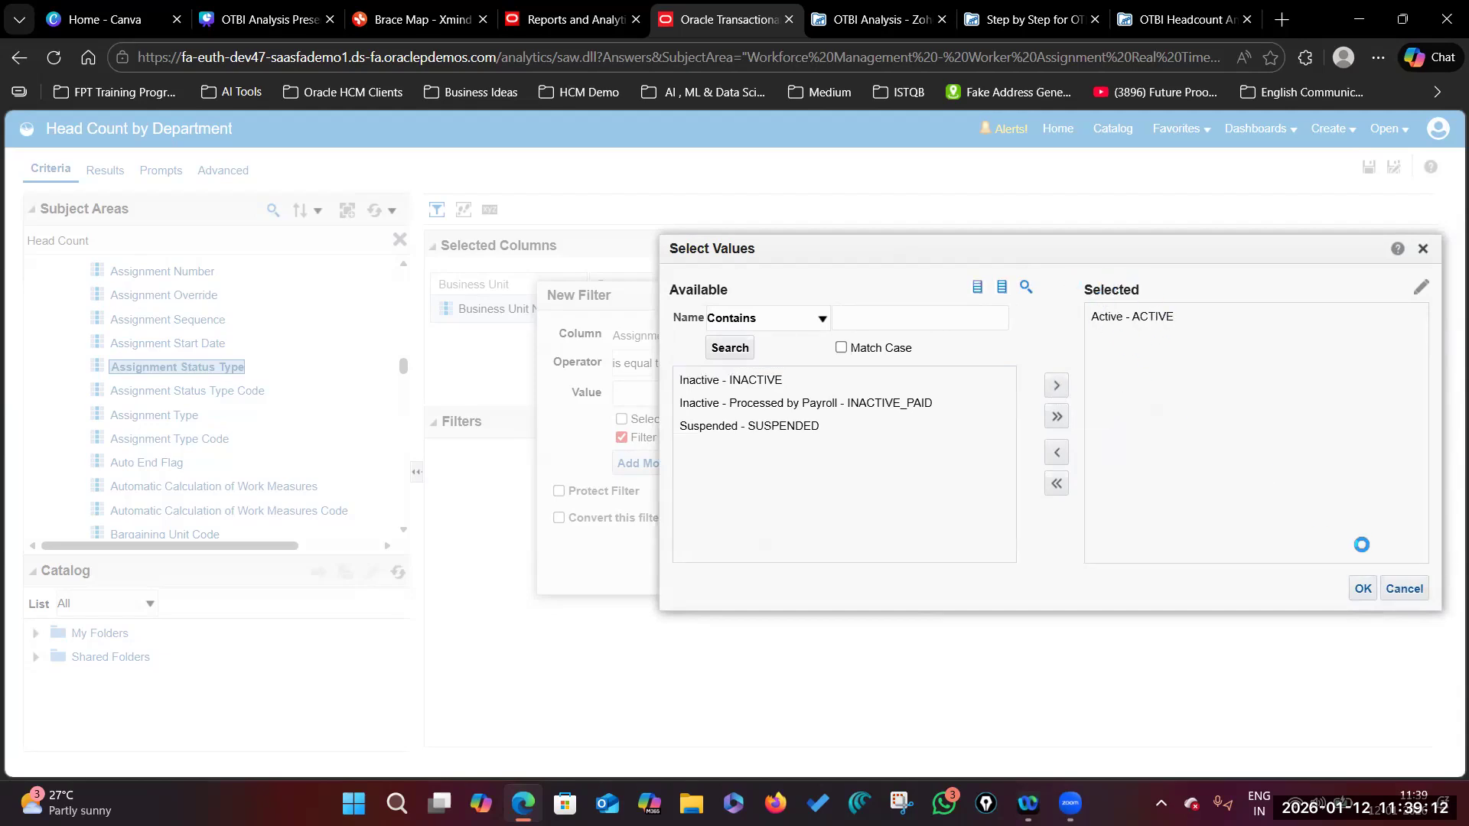
{"action": "left_click", "coordinate": [1363, 589]}
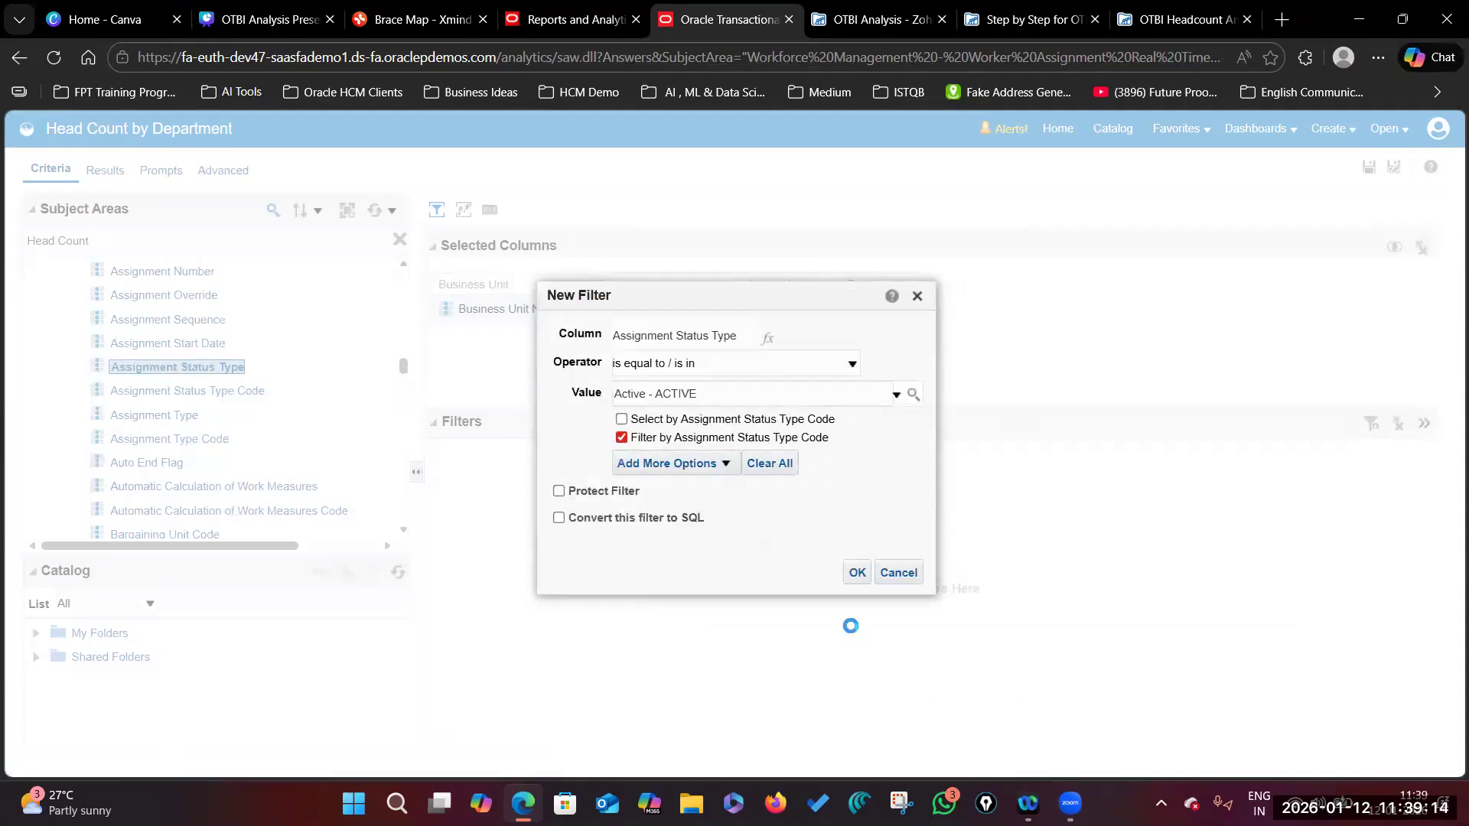
{"action": "left_click", "coordinate": [857, 574]}
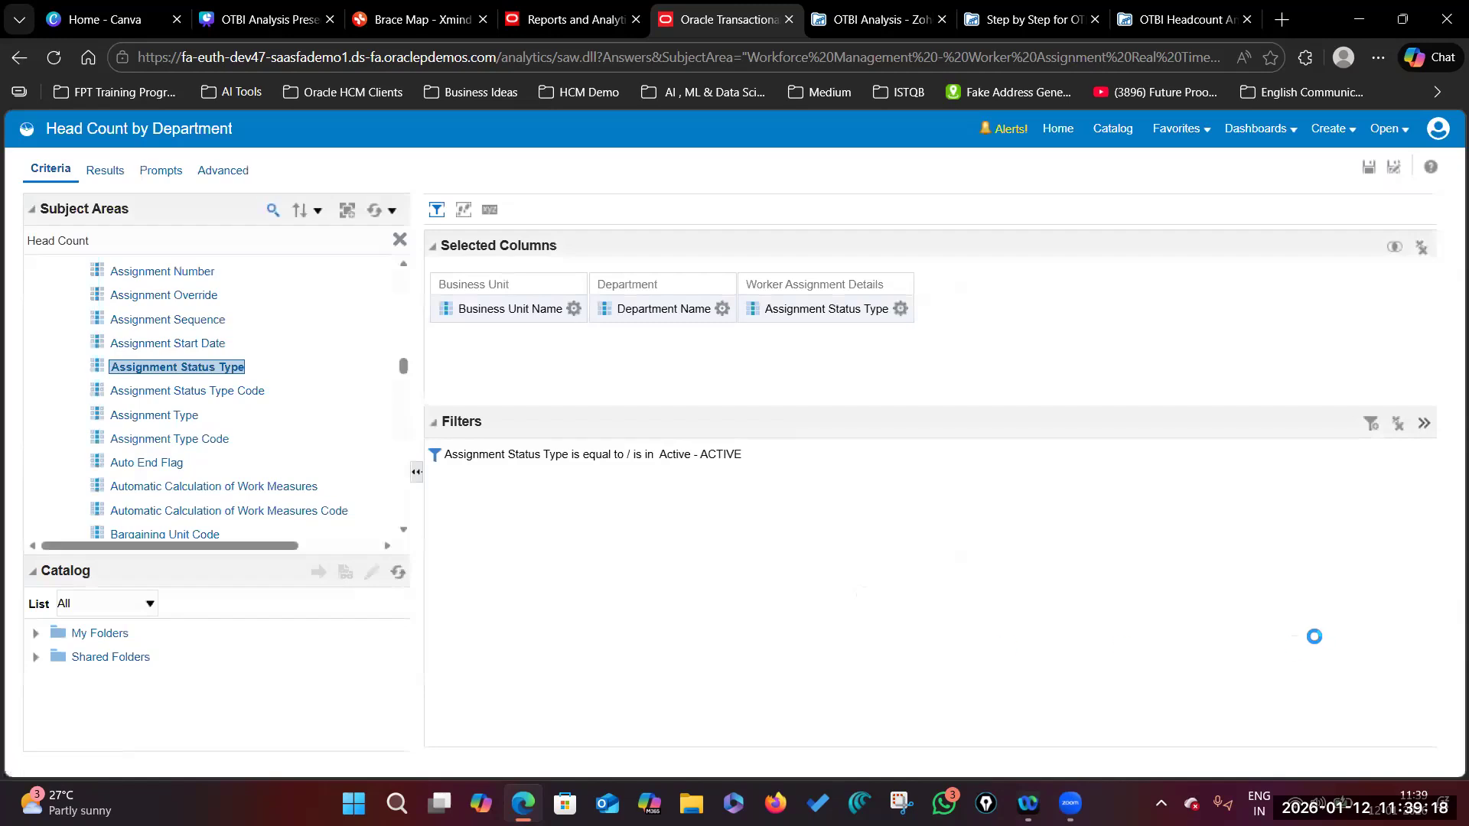
{"action": "left_click", "coordinate": [902, 309]}
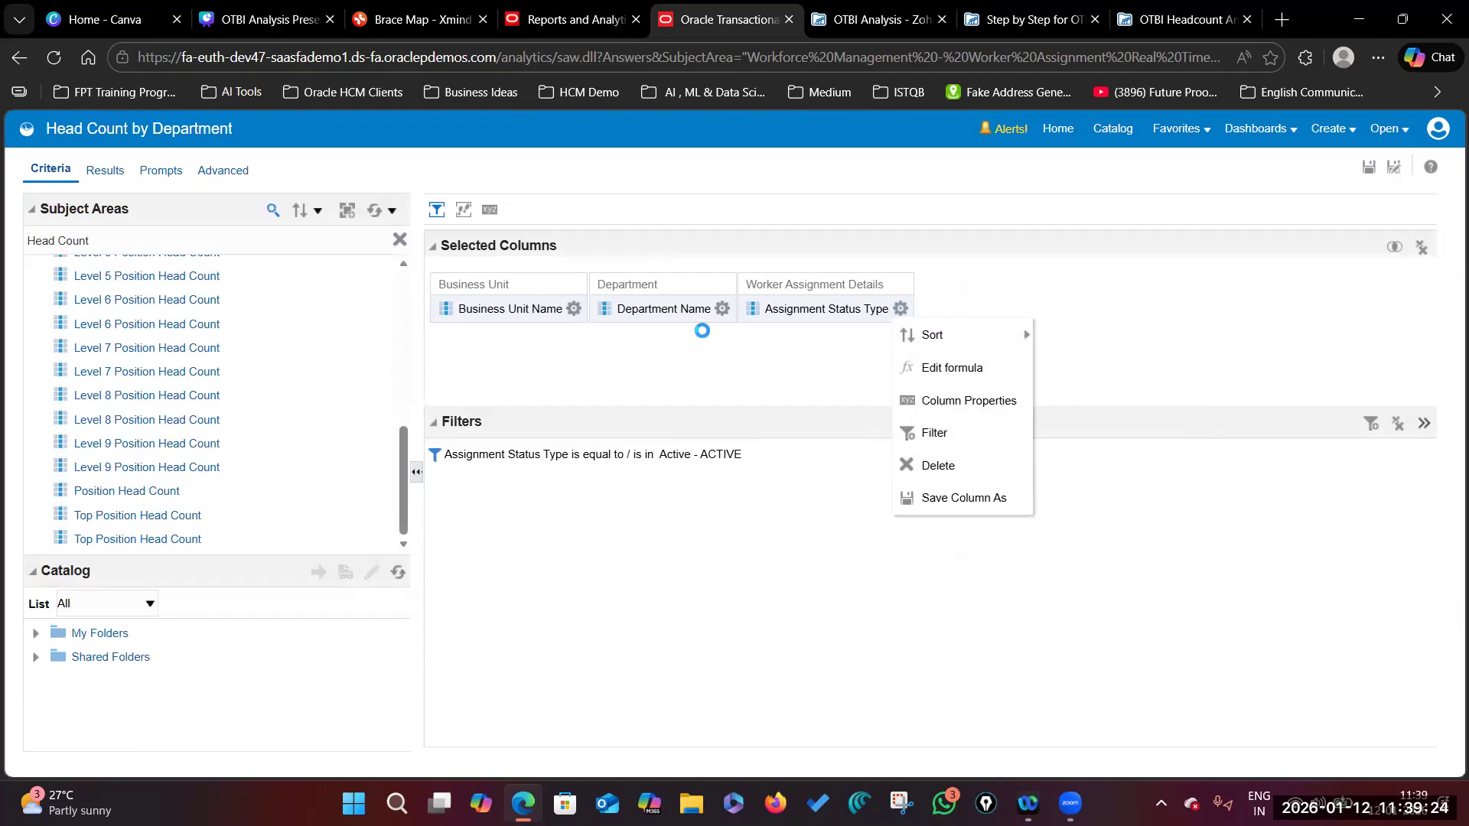
Step: Start a Business Unit Name filter and search for values matching US1%
{"action": "left_click", "coordinate": [574, 309]}
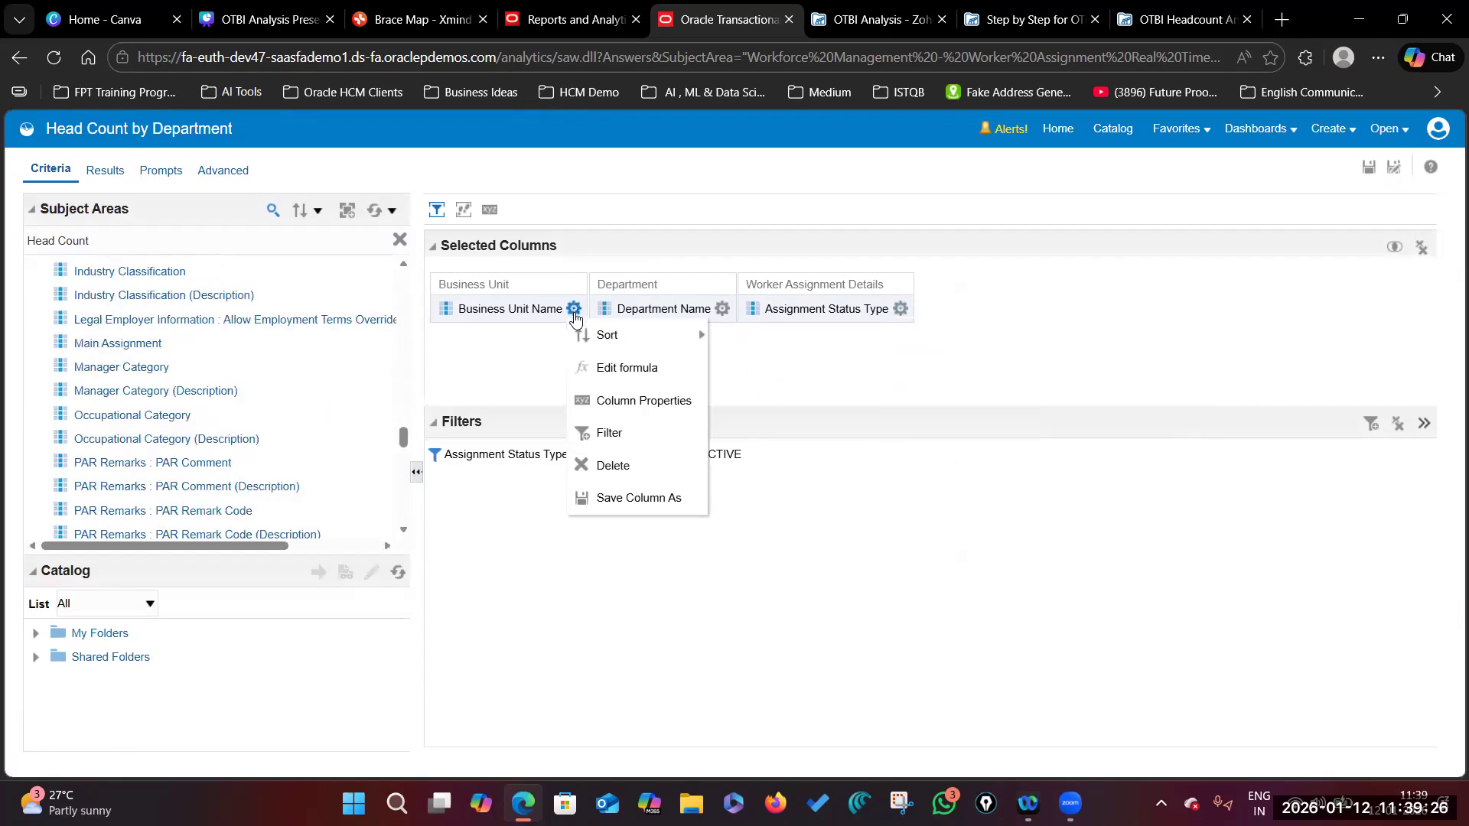
{"action": "left_click", "coordinate": [609, 434]}
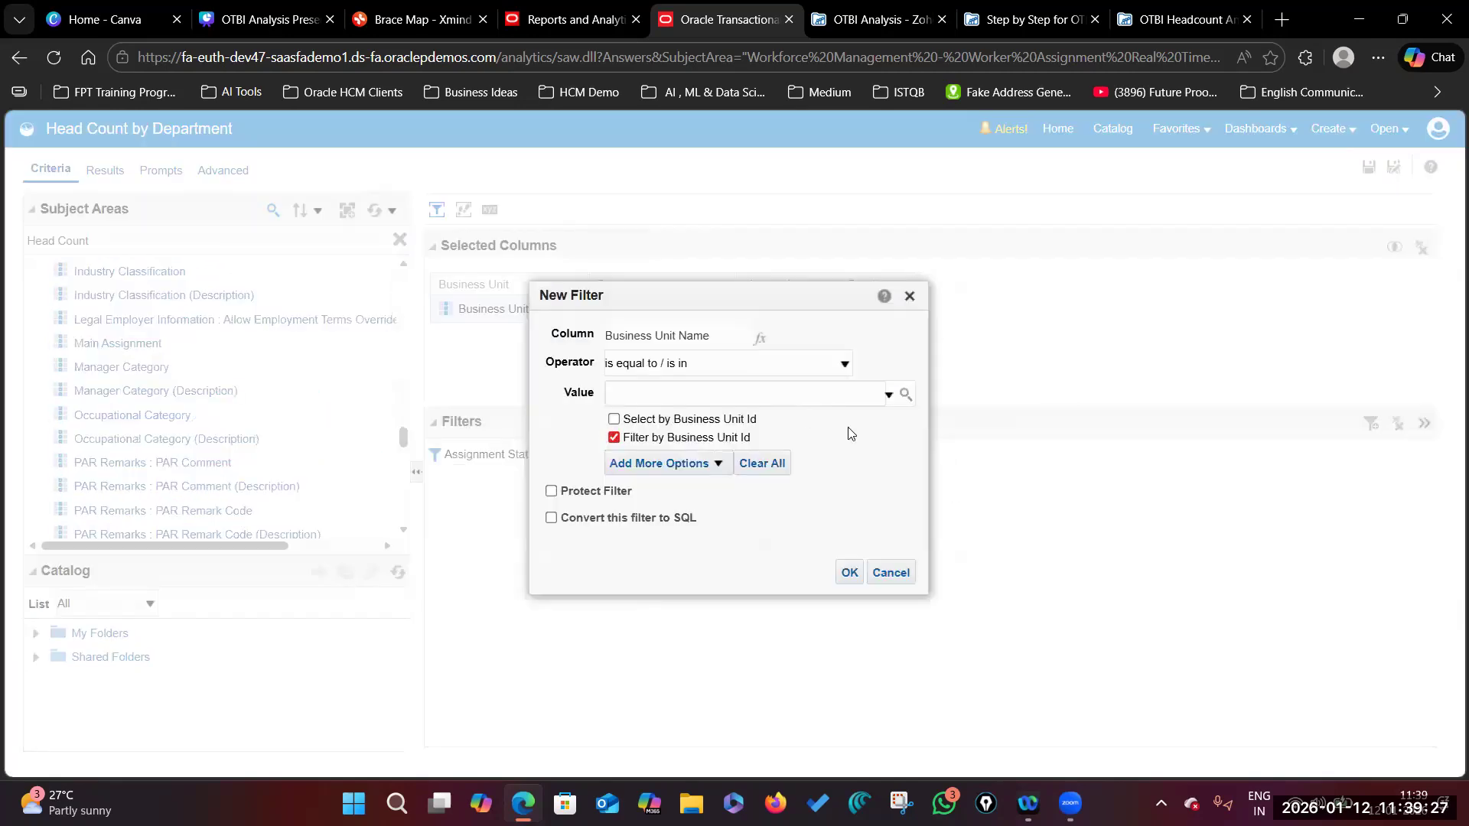
{"action": "left_click", "coordinate": [905, 395]}
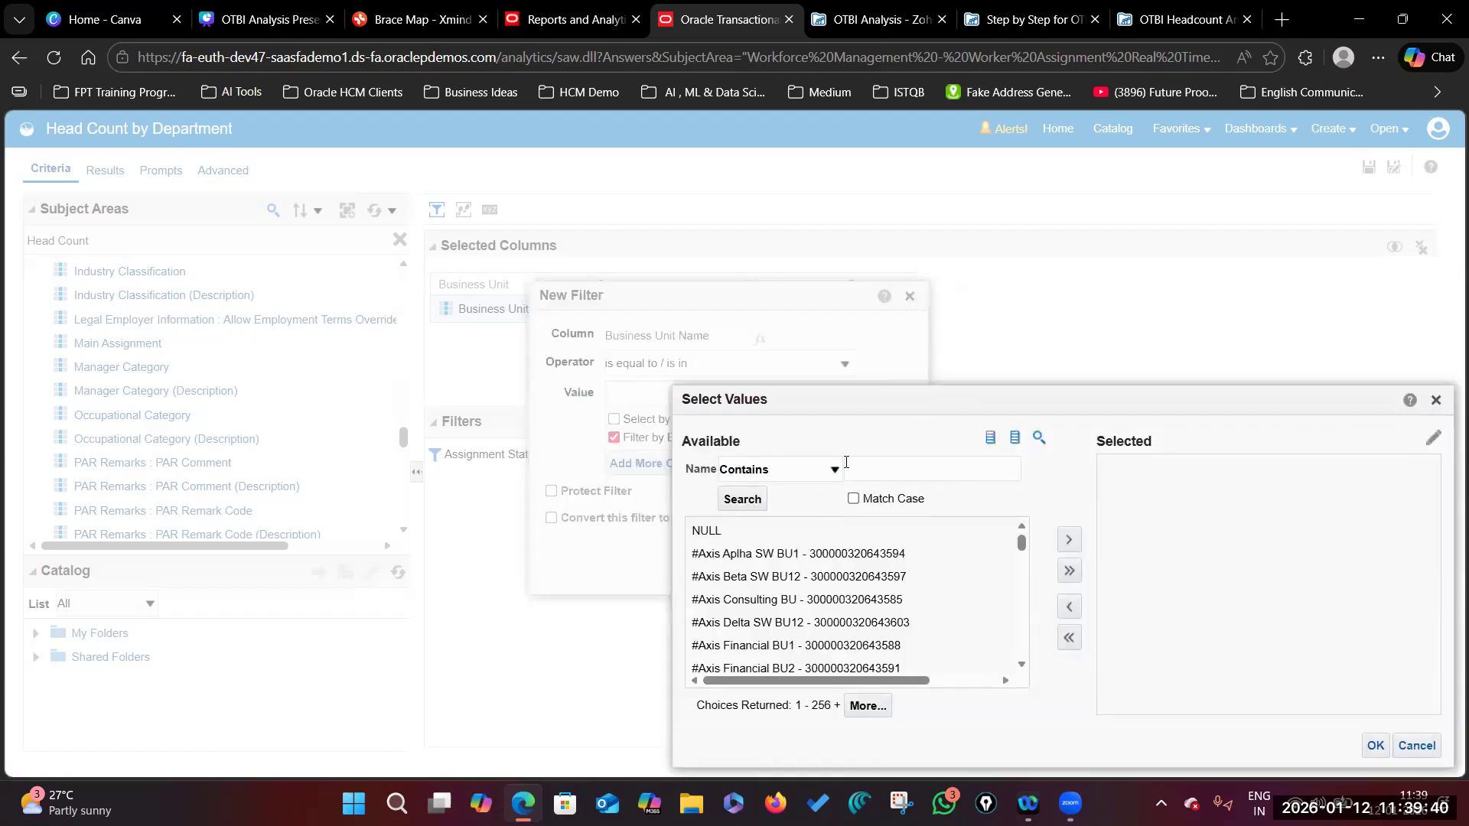
{"action": "left_click", "coordinate": [867, 463]}
{"action": "type", "text": "US"}
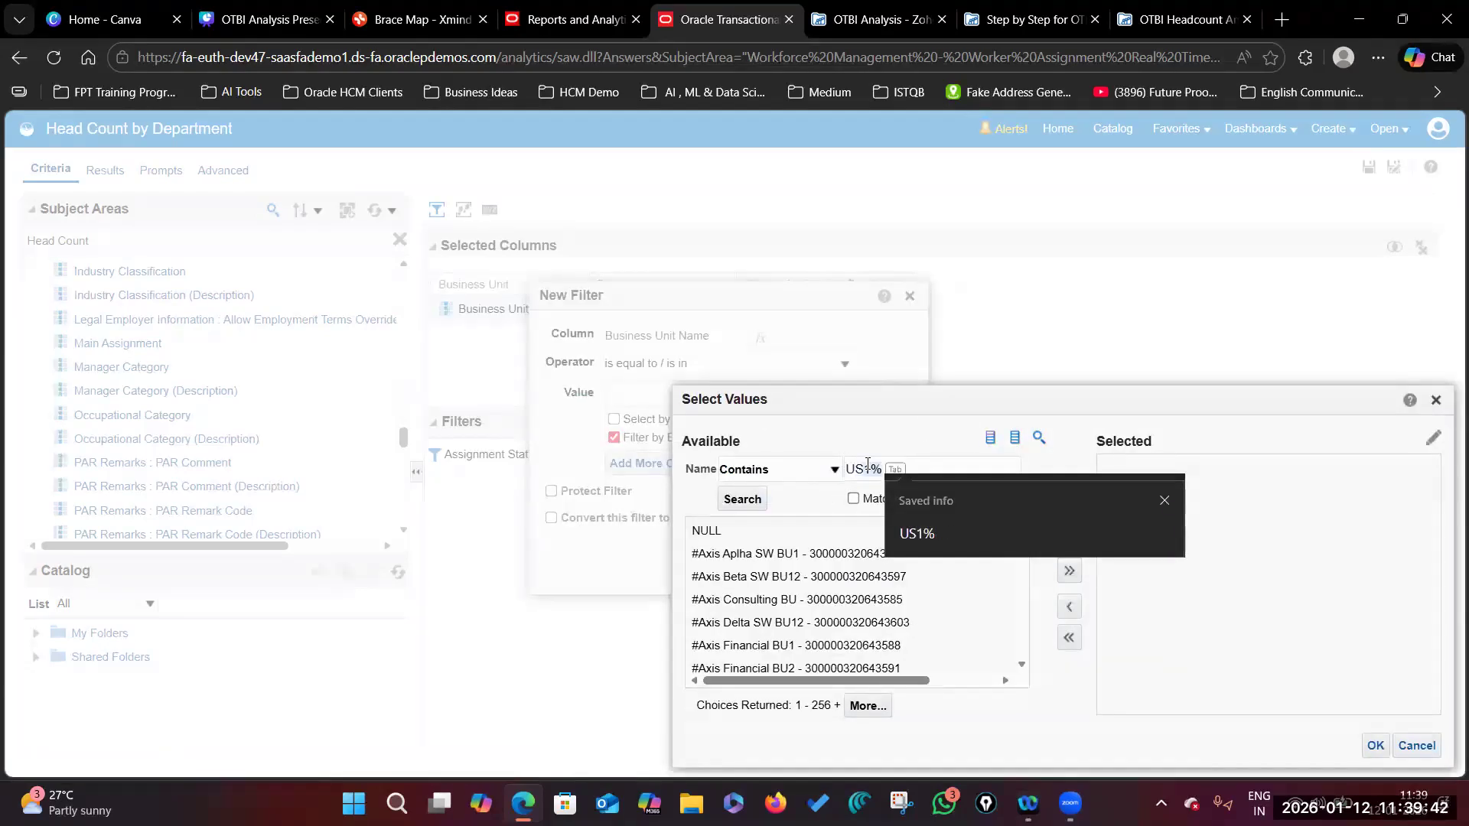
{"action": "key", "text": "Tab"}
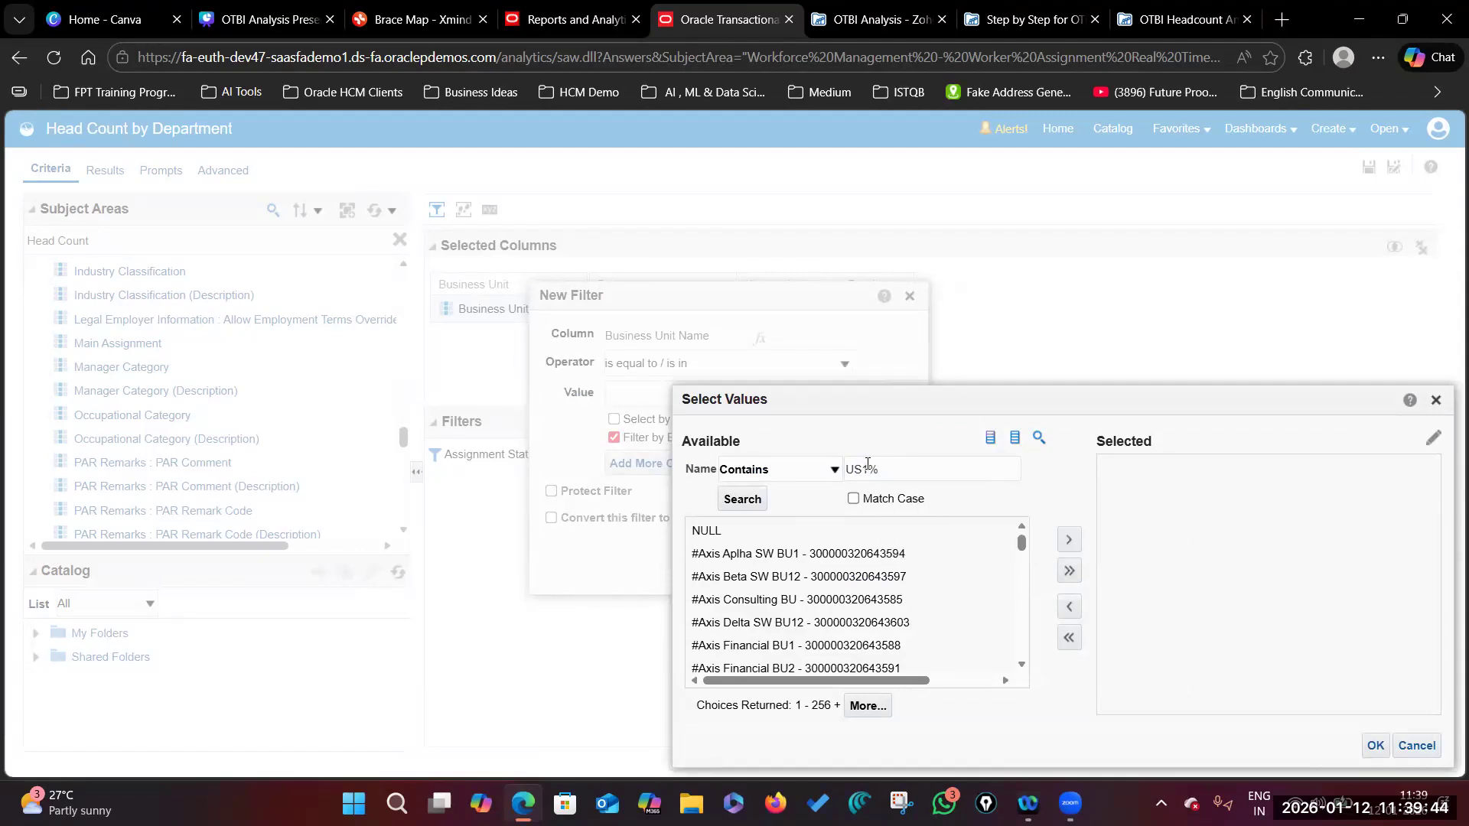
{"action": "left_click", "coordinate": [744, 503]}
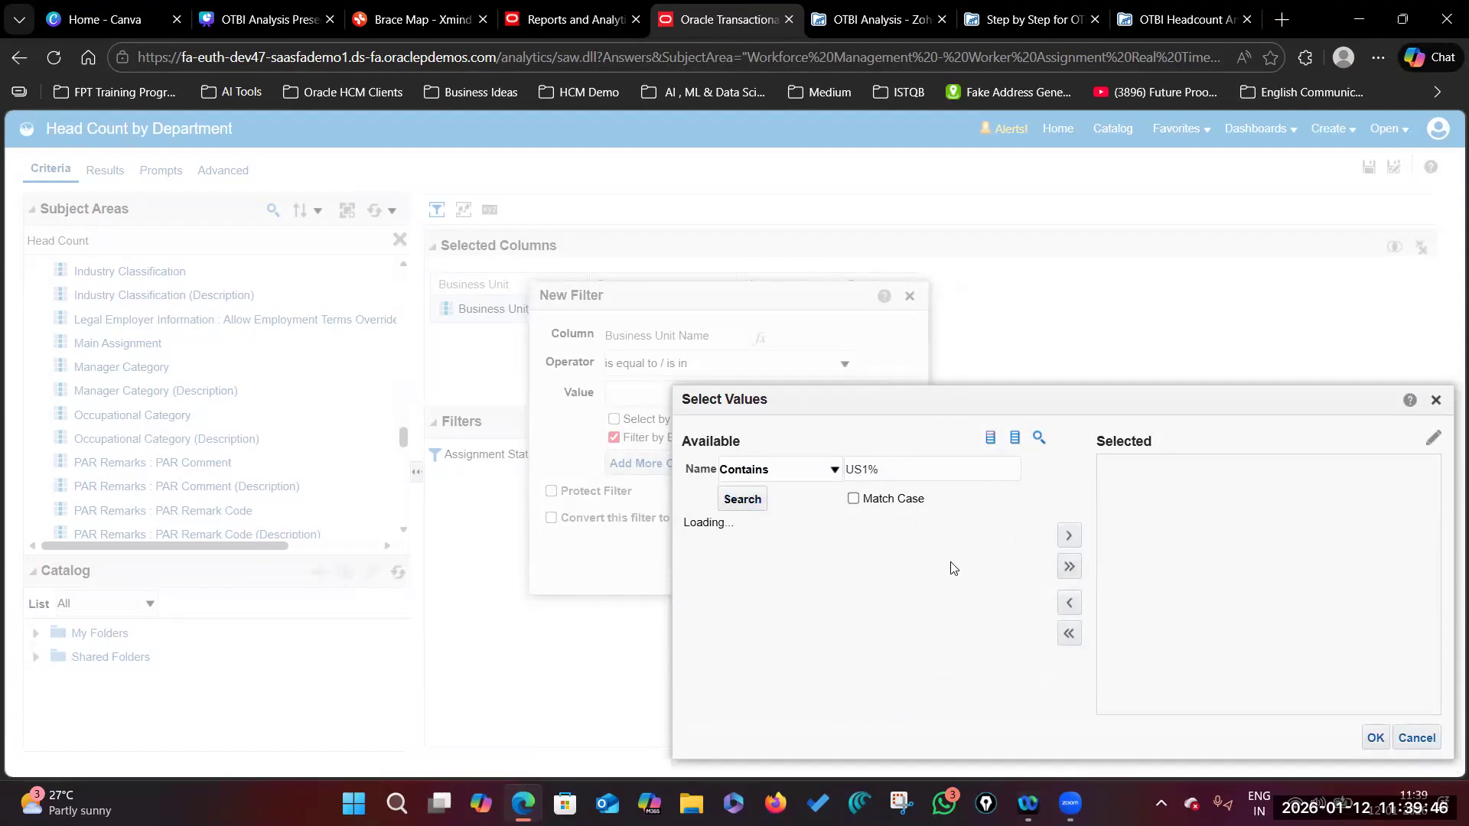
Step: Choose US1 Business Unit as the filter value and confirm the Business Unit Name filter
{"action": "left_click", "coordinate": [746, 600]}
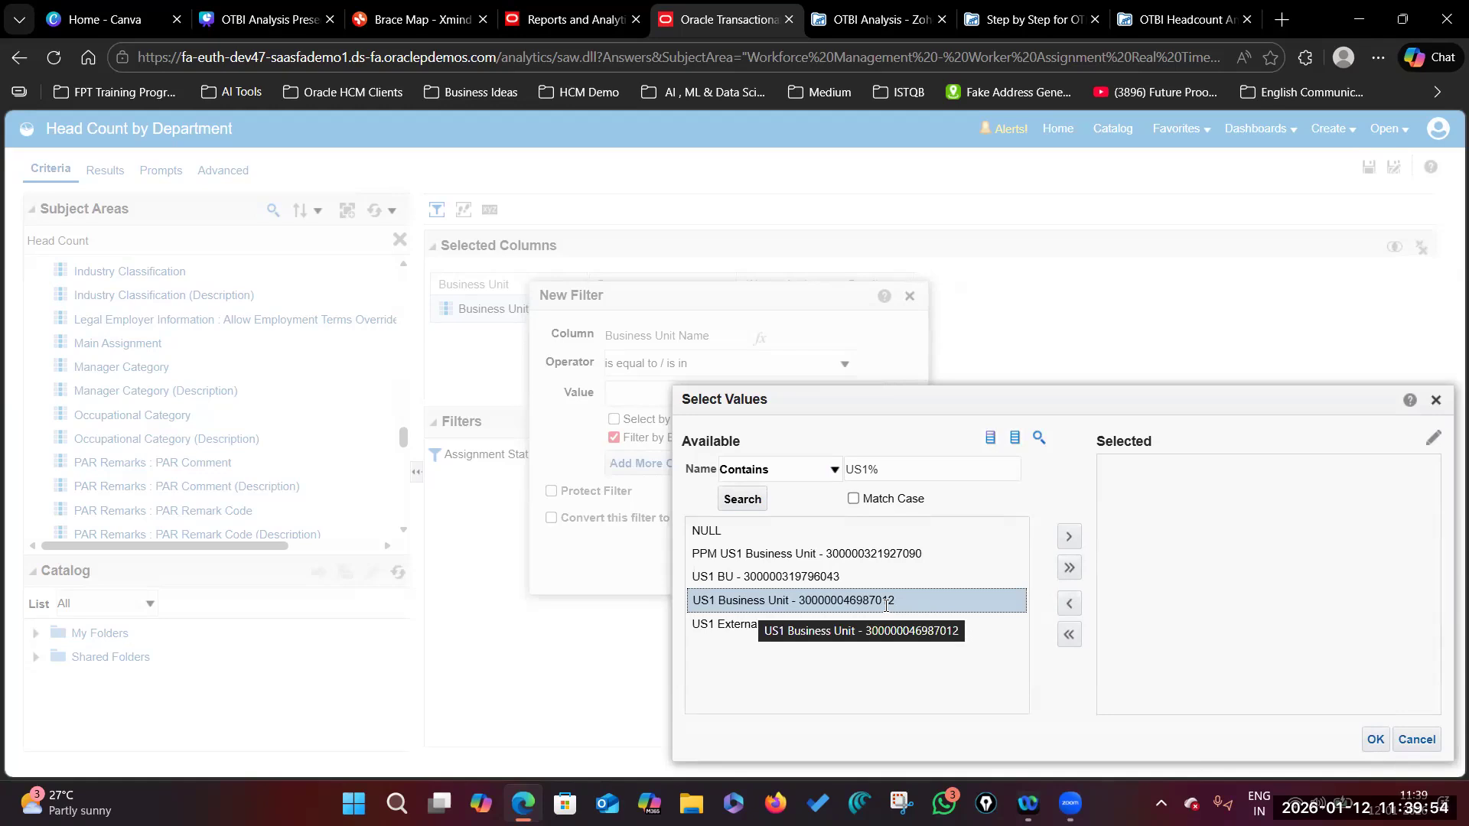
{"action": "left_click", "coordinate": [1068, 540]}
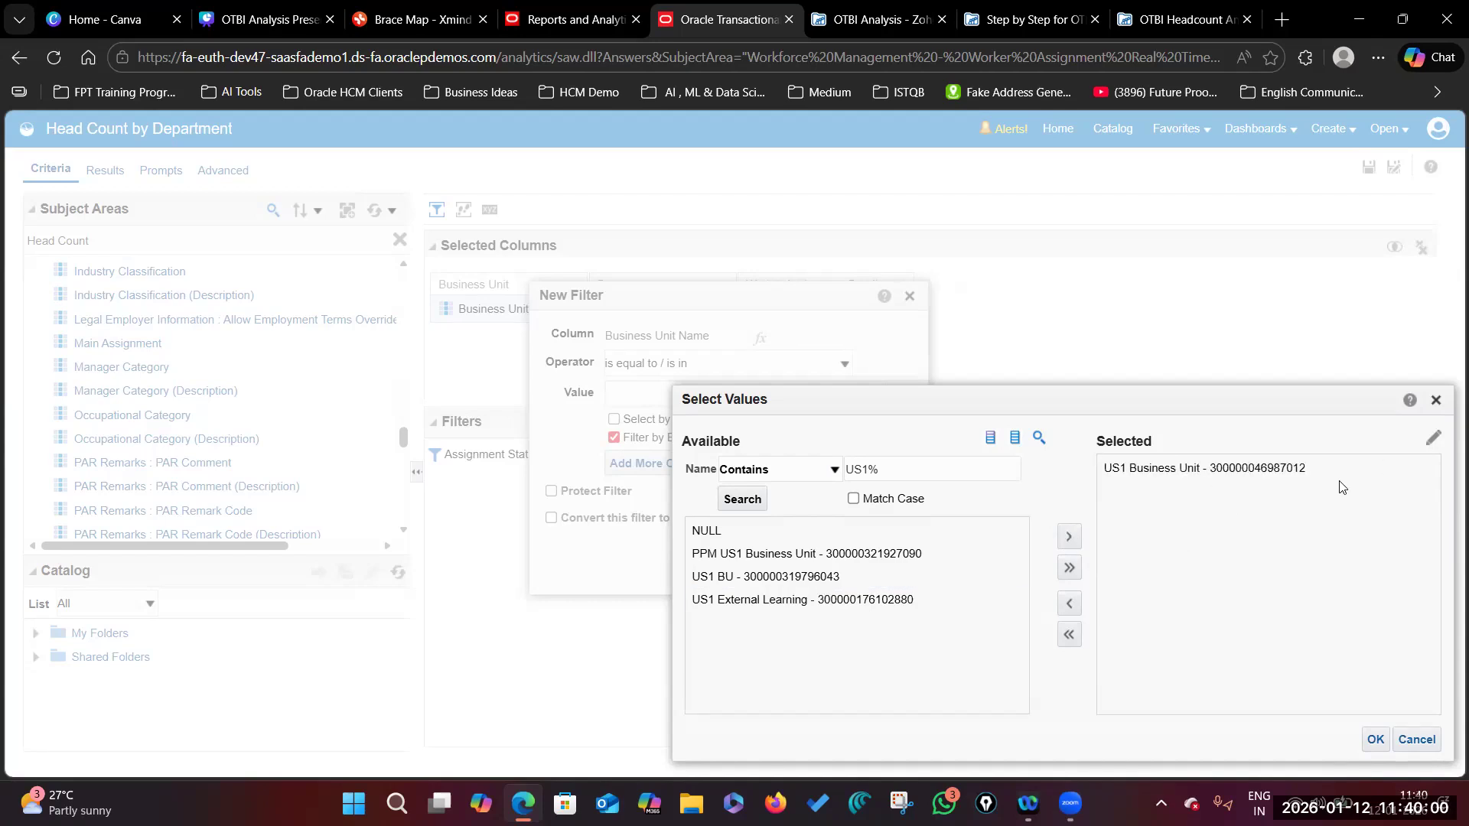
{"action": "left_click", "coordinate": [1104, 472]}
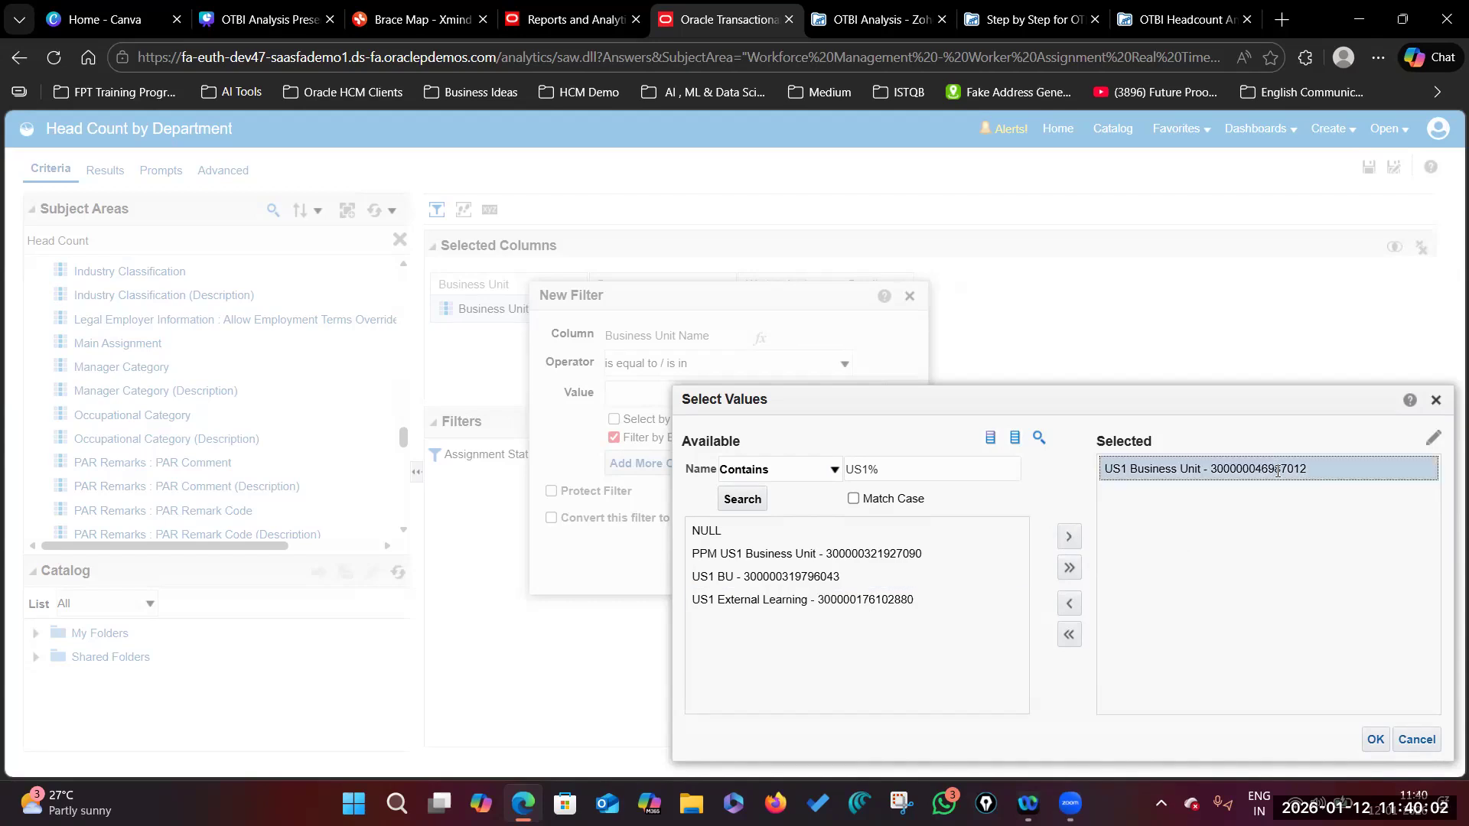
{"action": "left_click_drag", "start_coordinate": [1129, 405], "coordinate": [1044, 308]}
{"action": "left_click", "coordinate": [1290, 642]}
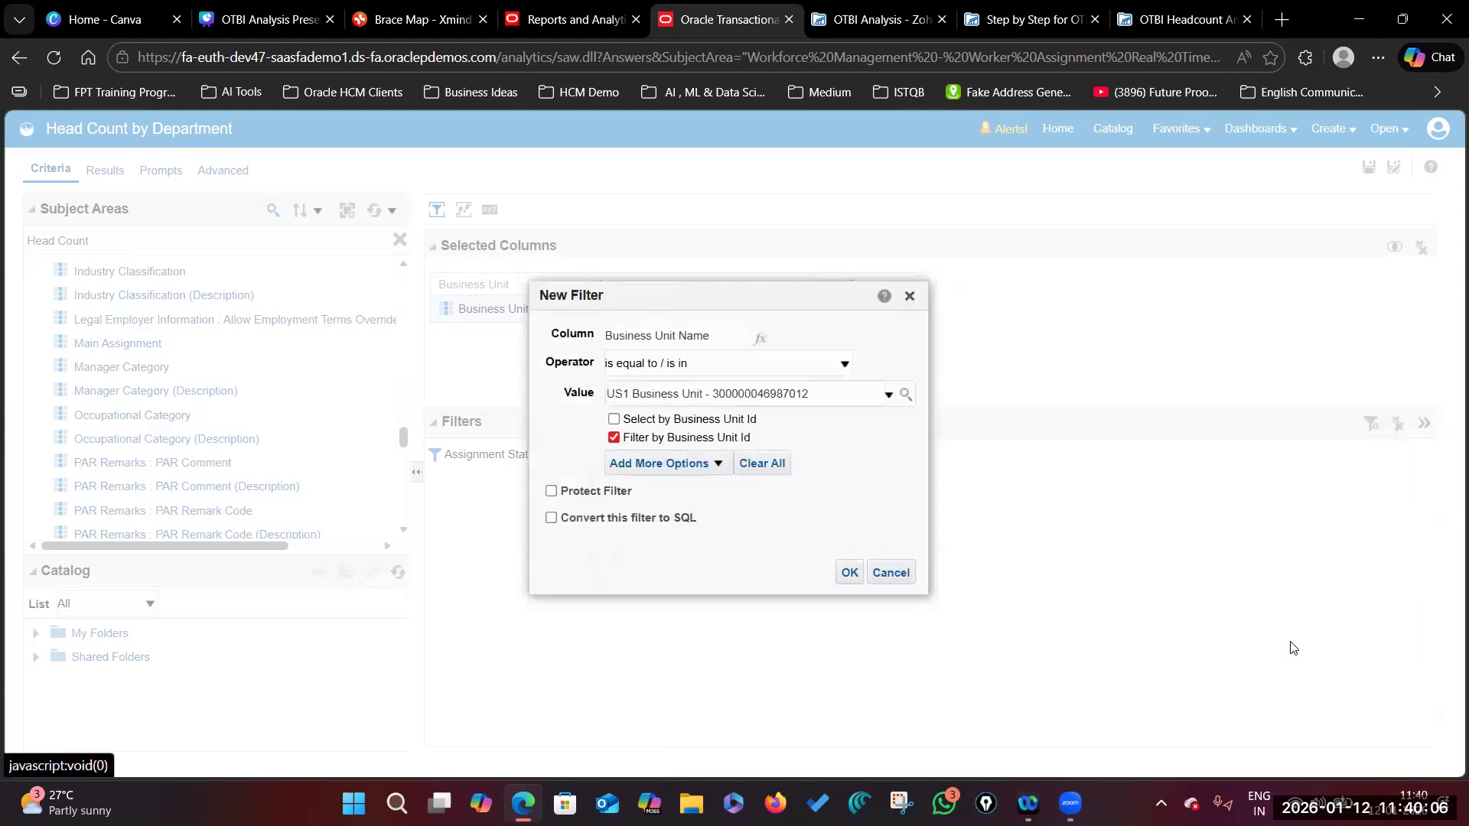
{"action": "left_click", "coordinate": [841, 571]}
{"action": "left_click", "coordinate": [574, 308]}
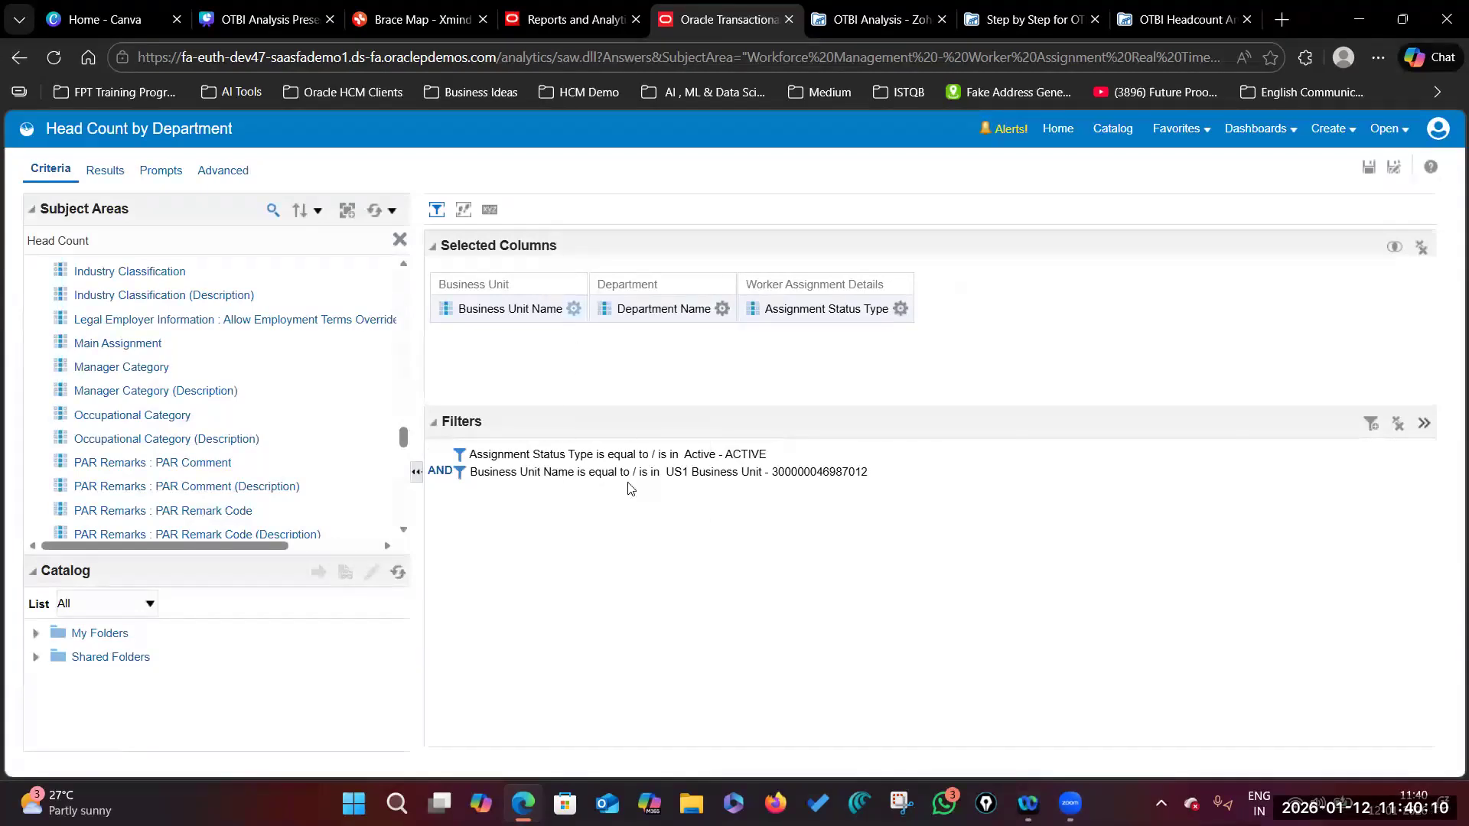
{"action": "left_click", "coordinate": [887, 563]}
Step: Check the Business Unit Name and Department Name column menus, then return to the headcount PDF guide
{"action": "left_click", "coordinate": [574, 309]}
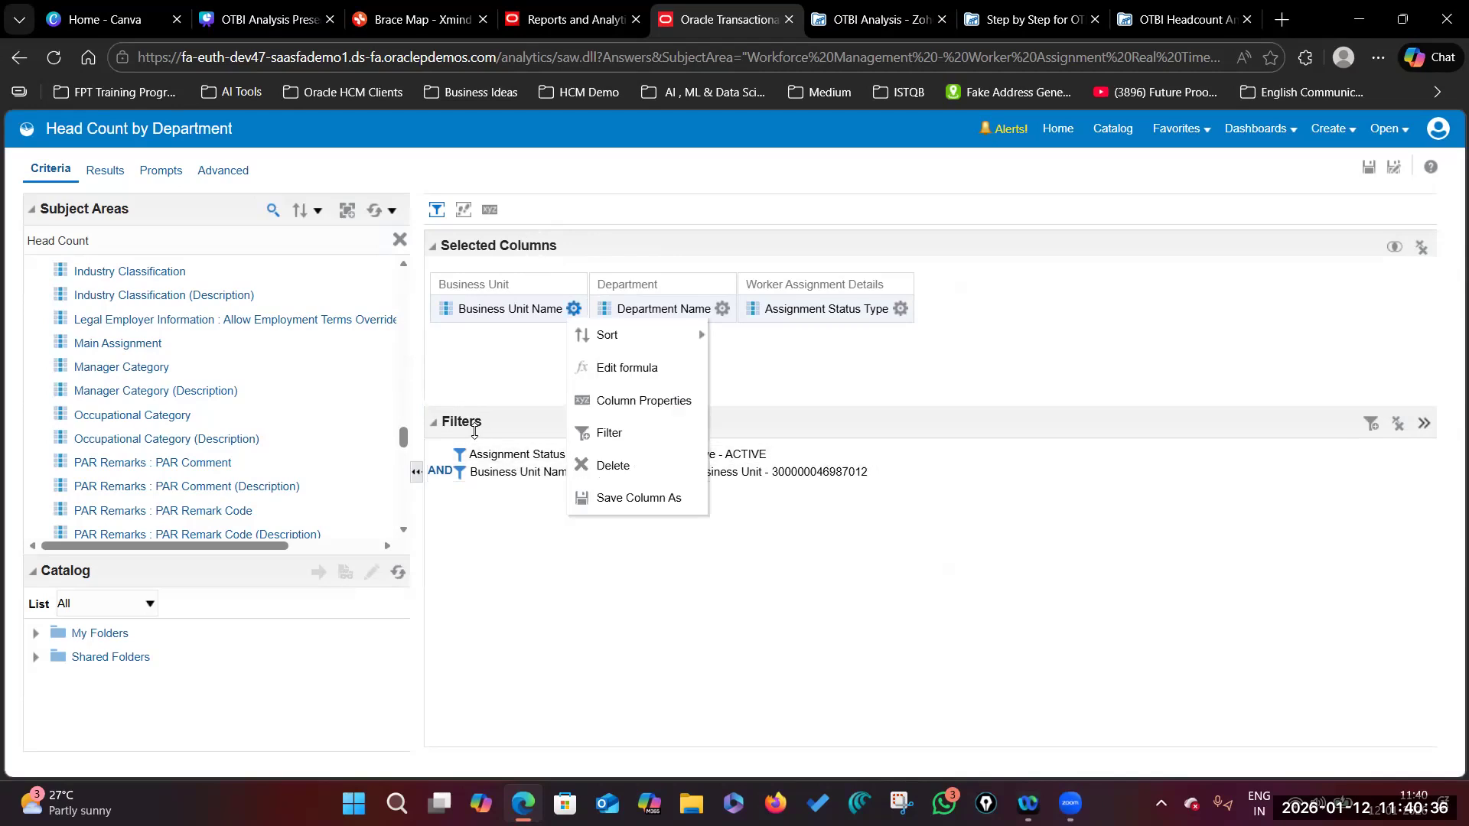
{"action": "left_click", "coordinate": [620, 610]}
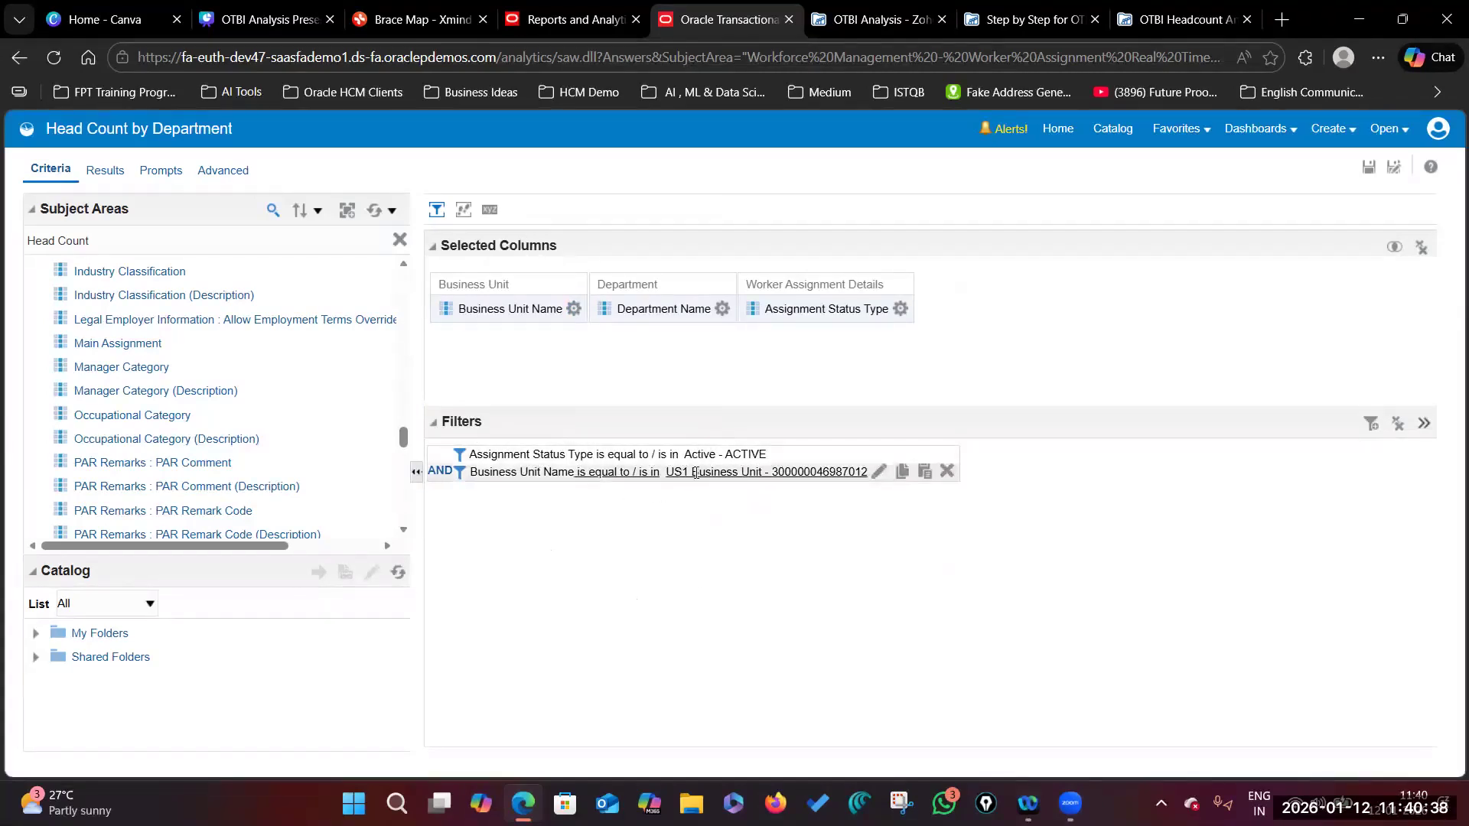
{"action": "left_click", "coordinate": [722, 308]}
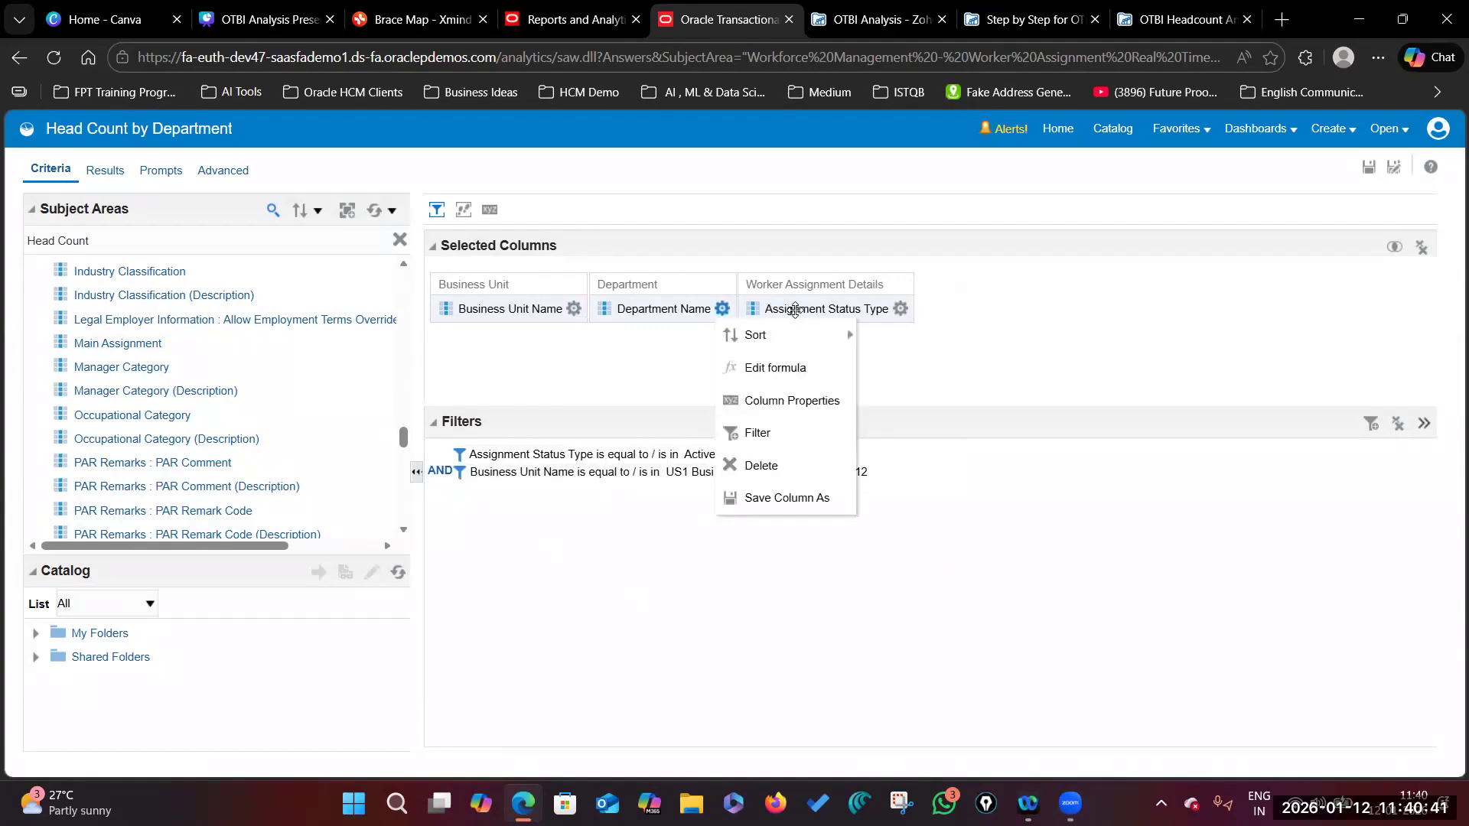
{"action": "left_click", "coordinate": [1189, 21]}
{"action": "scroll", "coordinate": [739, 483], "scroll_direction": "down", "scroll_amount": 3}
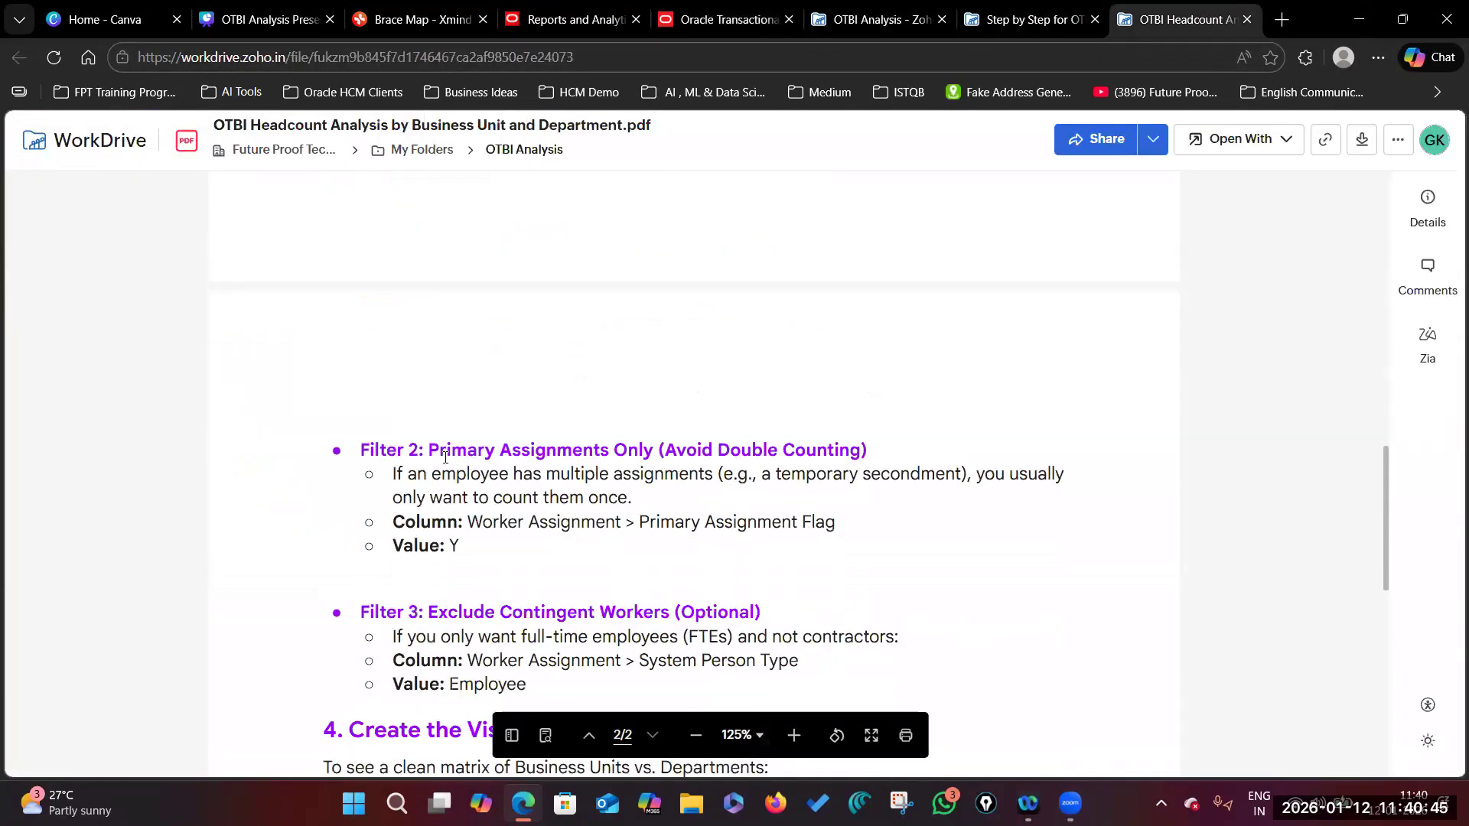
Step: Mark the Filter 2 heading and Primary Assignment Flag in the guide, then return to the analysis
{"action": "left_click_drag", "start_coordinate": [430, 450], "coordinate": [655, 449]}
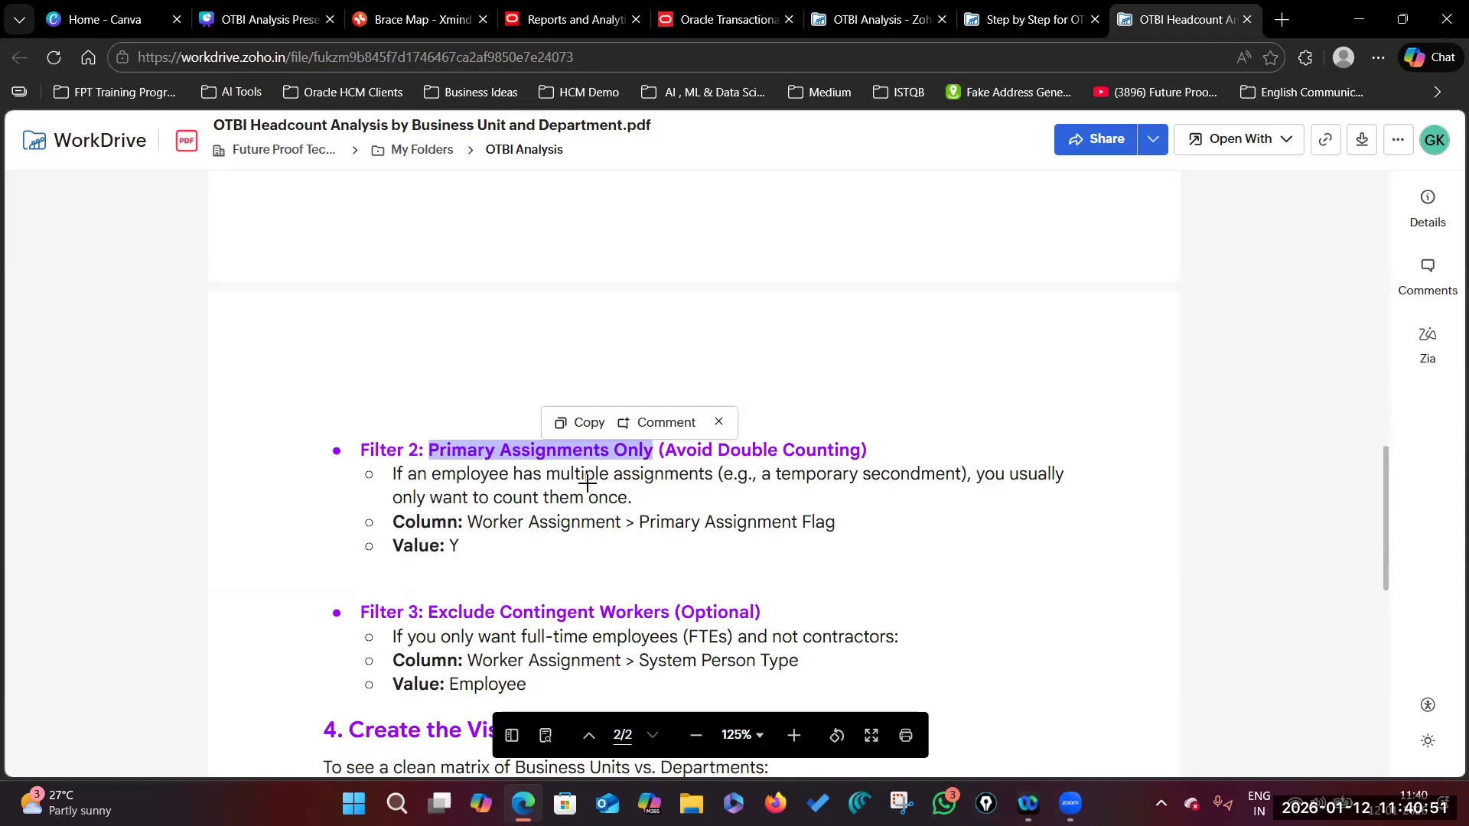
{"action": "left_click_drag", "start_coordinate": [642, 521], "coordinate": [834, 522]}
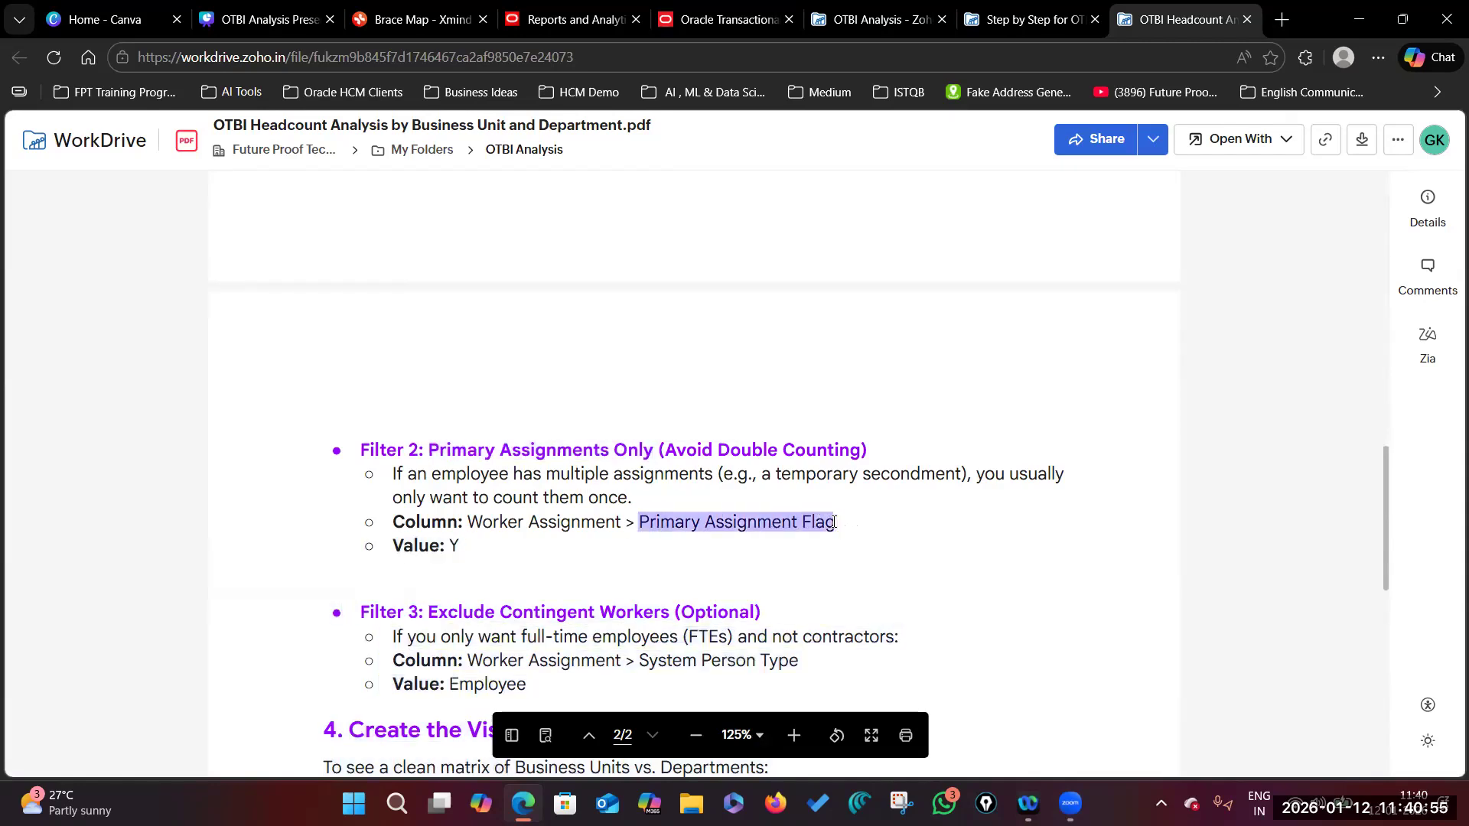
{"action": "left_click", "coordinate": [746, 23]}
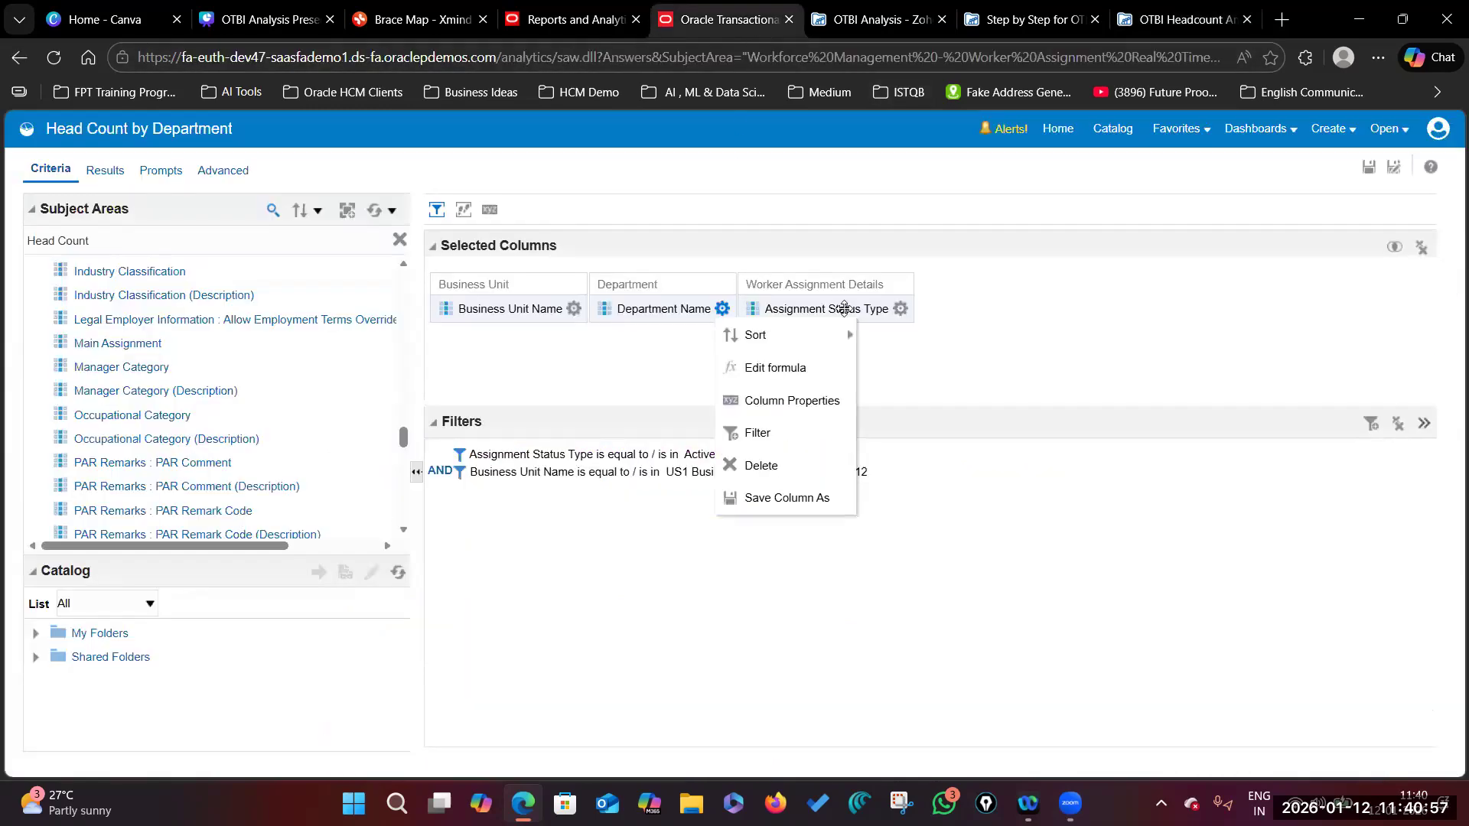
Step: Add Primary Assignment Flag from the subject area as a fourth analysis column
{"action": "scroll", "coordinate": [150, 452], "scroll_direction": "up", "scroll_amount": 3}
{"action": "scroll", "coordinate": [149, 452], "scroll_direction": "up", "scroll_amount": 7}
{"action": "scroll", "coordinate": [147, 457], "scroll_direction": "down", "scroll_amount": 10}
{"action": "scroll", "coordinate": [147, 456], "scroll_direction": "down", "scroll_amount": 15}
{"action": "scroll", "coordinate": [147, 456], "scroll_direction": "up", "scroll_amount": 5}
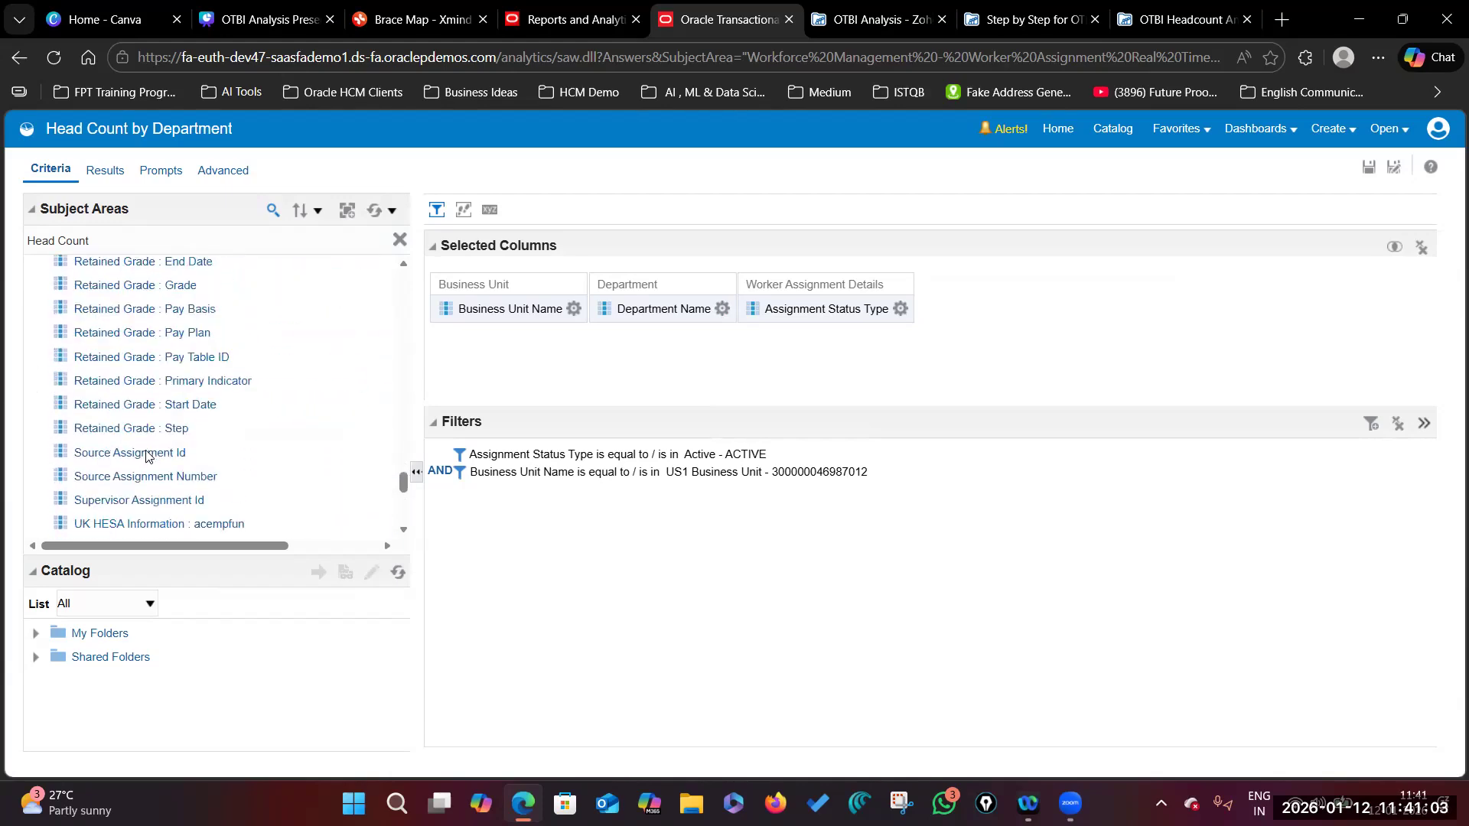
{"action": "scroll", "coordinate": [147, 457], "scroll_direction": "up", "scroll_amount": 5}
{"action": "left_click", "coordinate": [147, 454]}
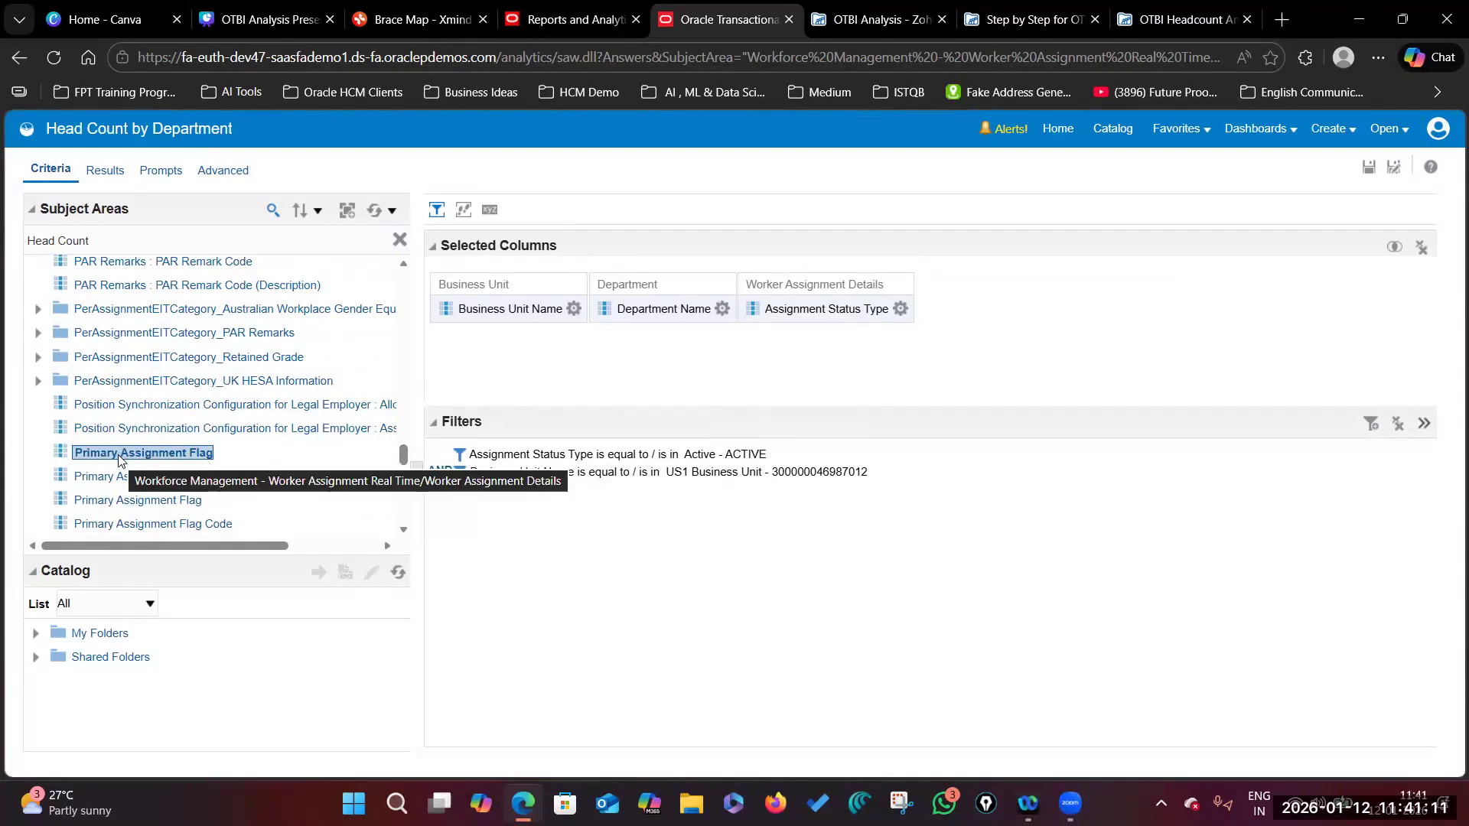
{"action": "left_click_drag", "start_coordinate": [118, 459], "coordinate": [892, 370]}
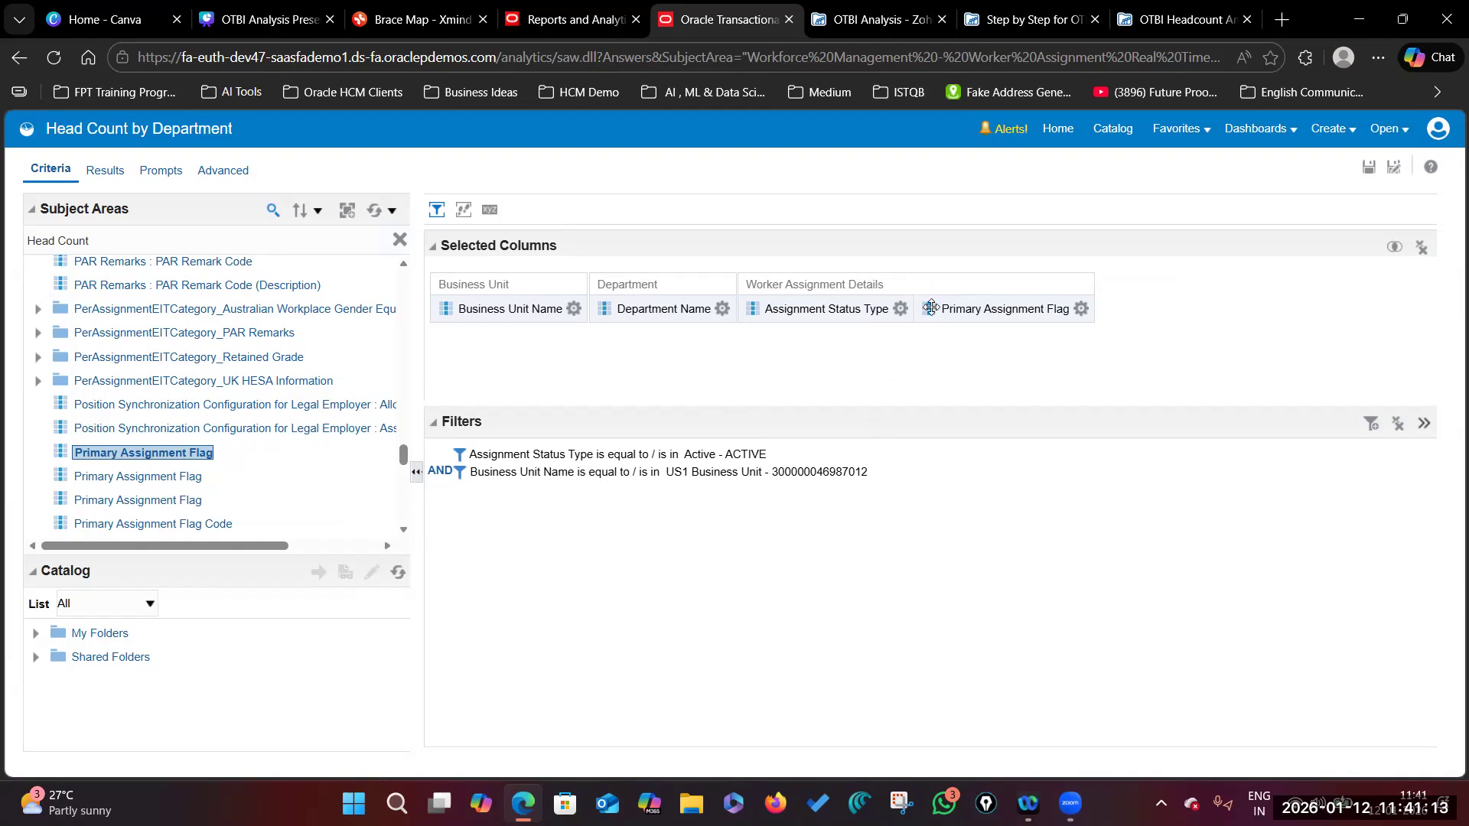
Step: Filter the analysis on Primary Assignment Flag equal to Yes
{"action": "left_click", "coordinate": [1081, 308]}
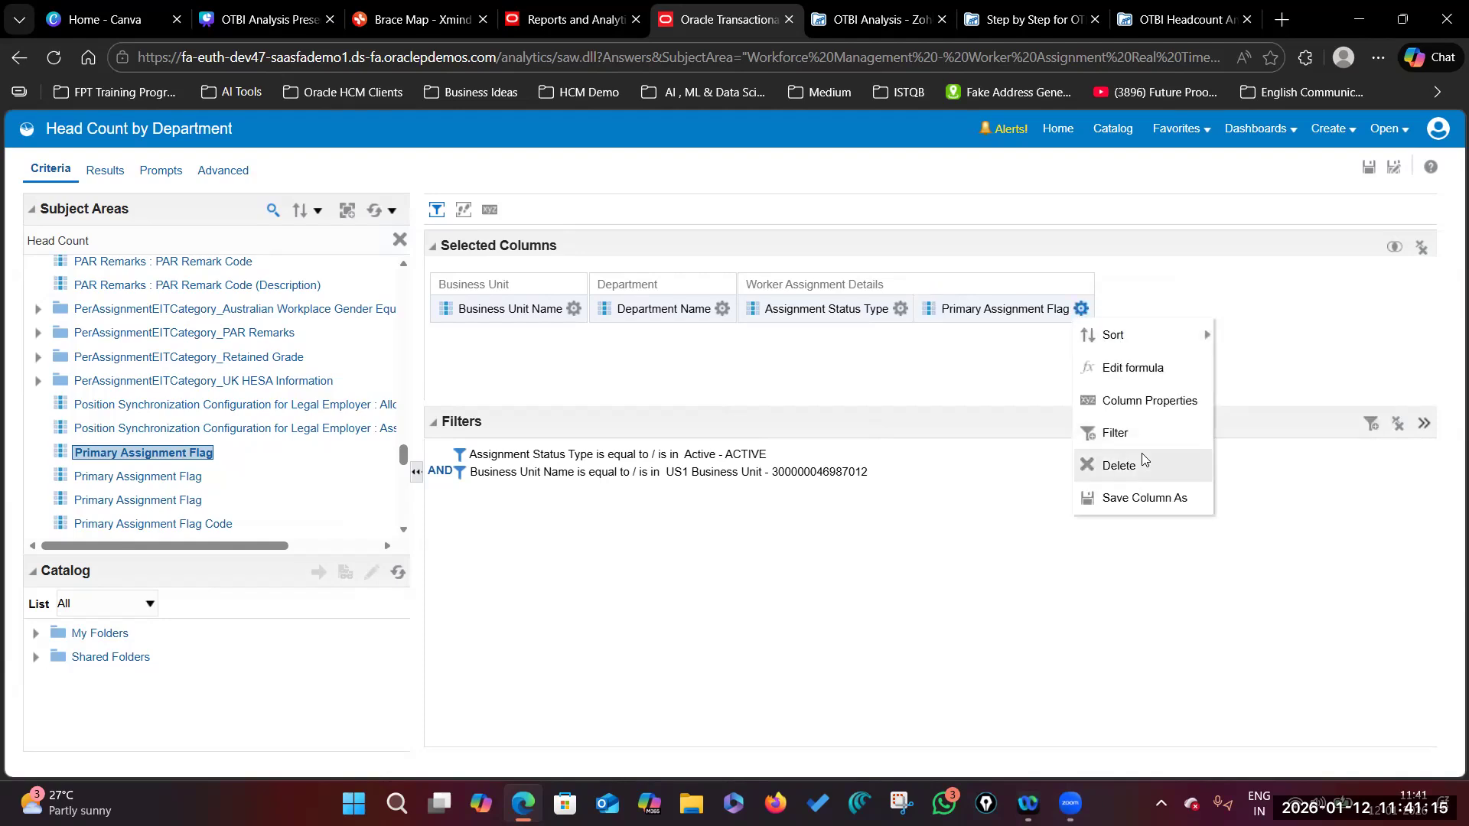
{"action": "left_click", "coordinate": [1140, 430]}
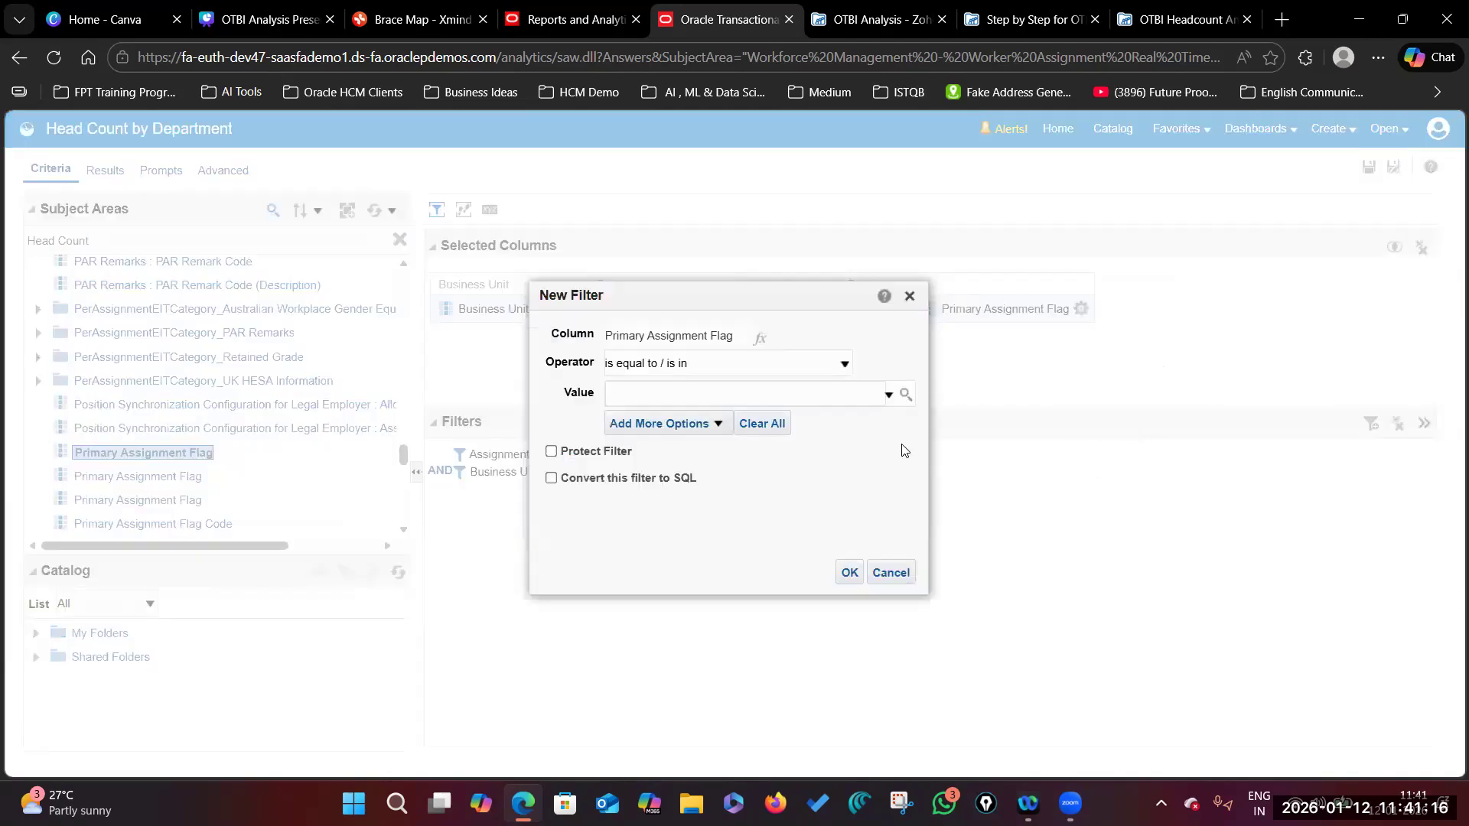
{"action": "left_click", "coordinate": [905, 395]}
{"action": "left_click", "coordinate": [701, 554]}
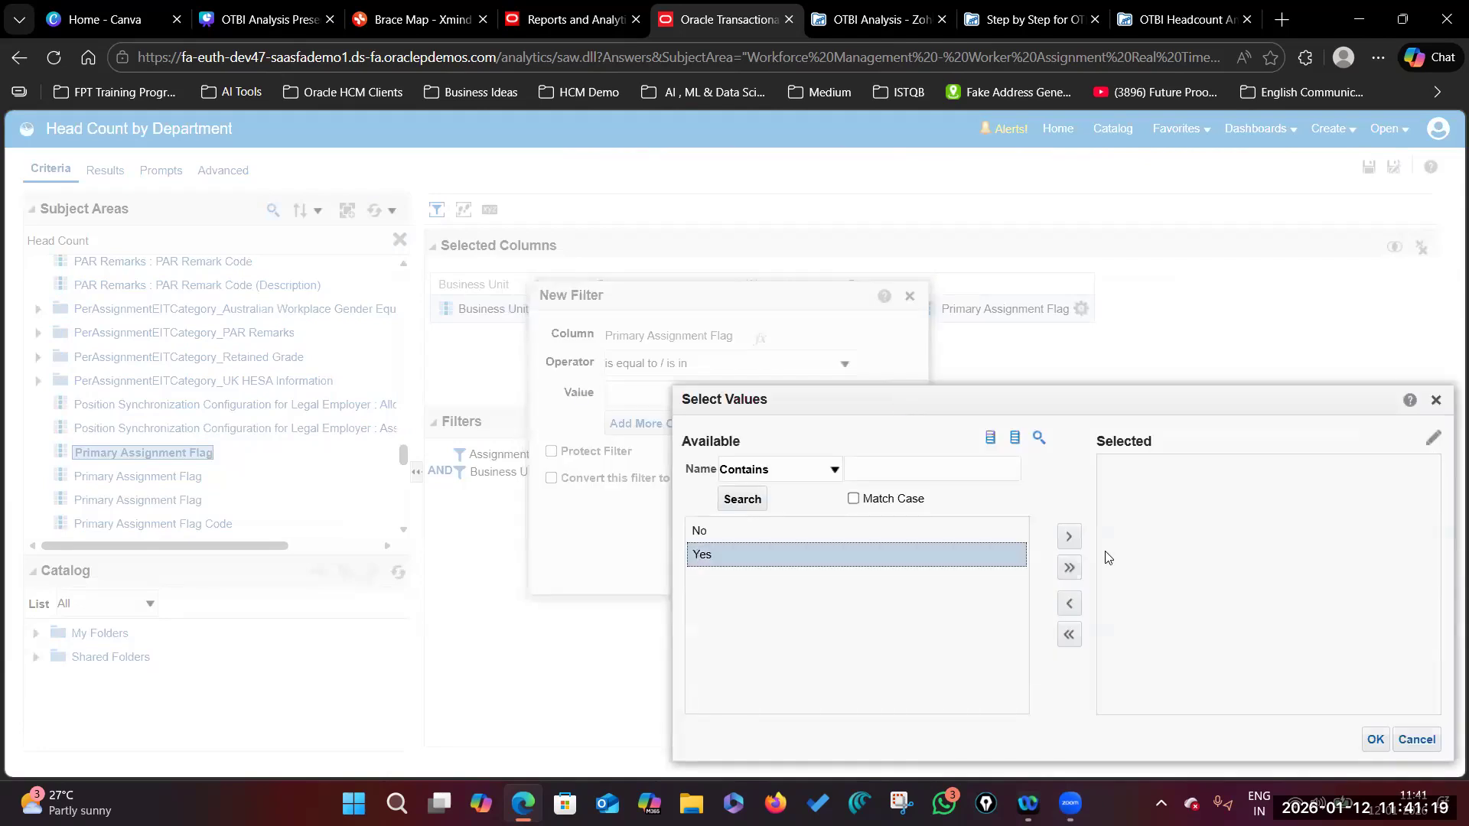
{"action": "left_click", "coordinate": [1069, 537]}
{"action": "left_click", "coordinate": [1375, 738]}
{"action": "left_click", "coordinate": [851, 575]}
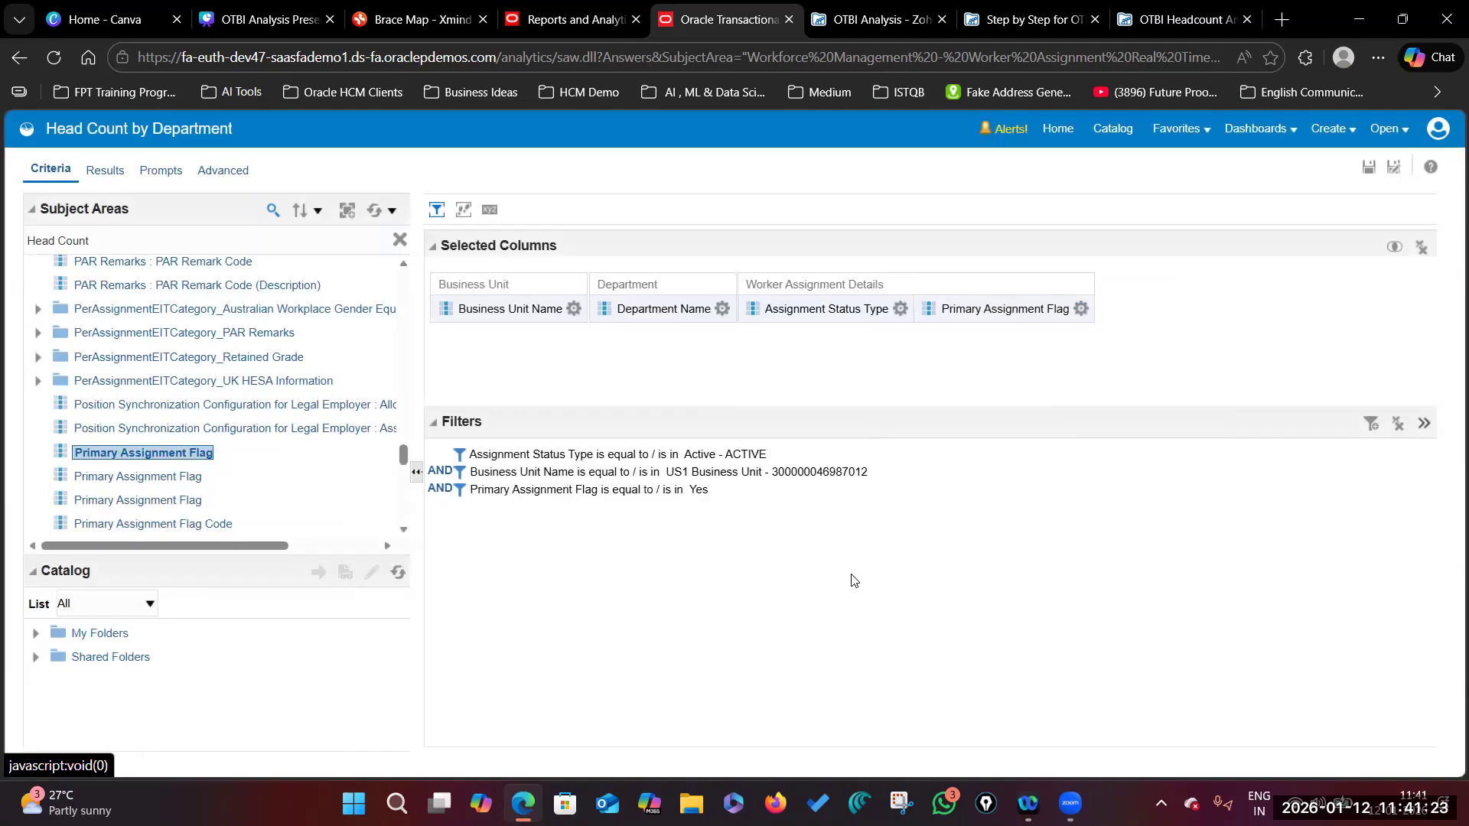
{"action": "left_click", "coordinate": [1158, 23]}
Step: Scroll the PDF guide through the pivot table steps to section 4, Create the Visualization
{"action": "scroll", "coordinate": [689, 590], "scroll_direction": "down", "scroll_amount": 4}
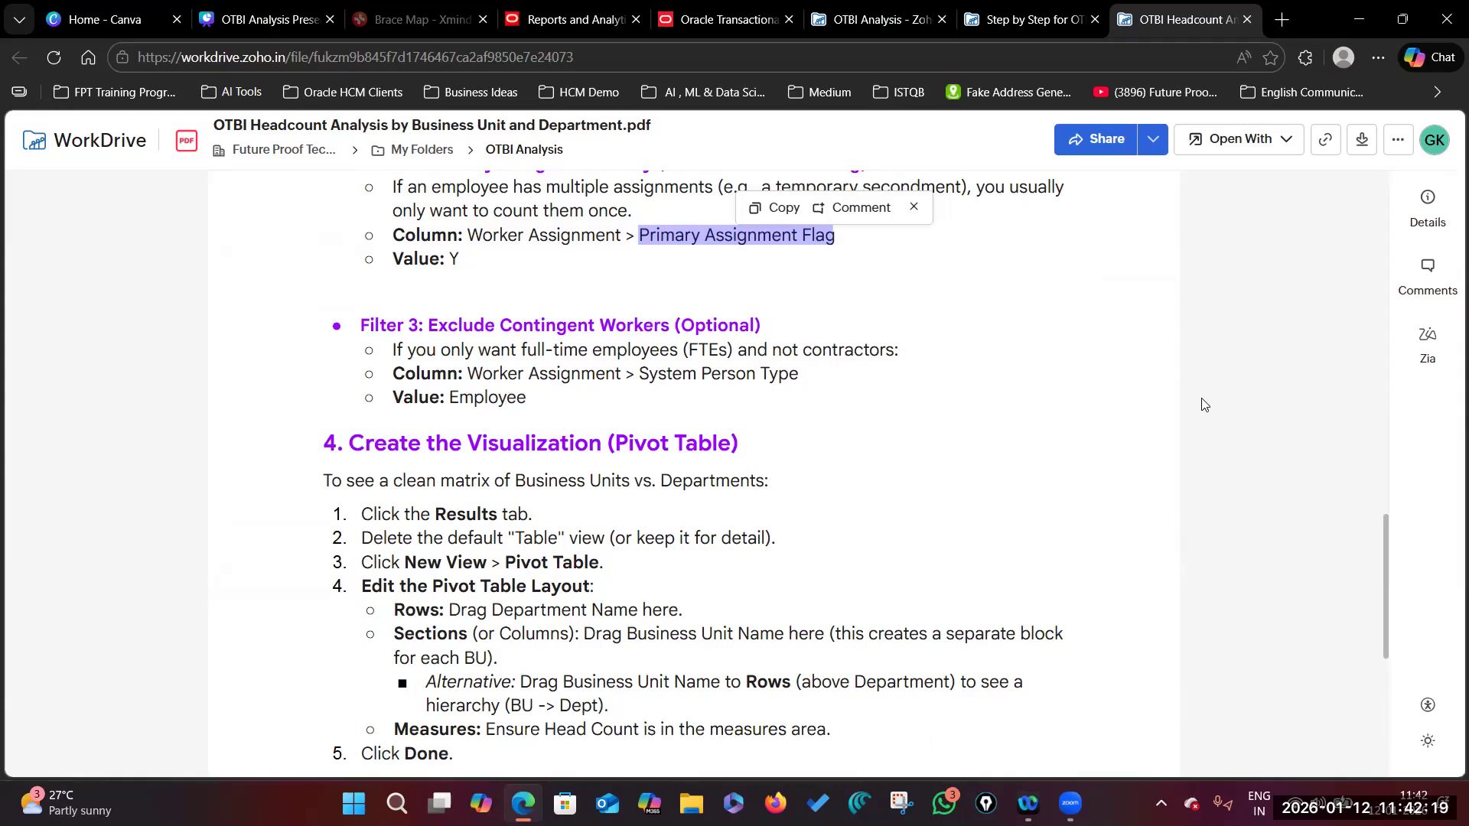
{"action": "left_click_drag", "start_coordinate": [409, 450], "coordinate": [408, 392]}
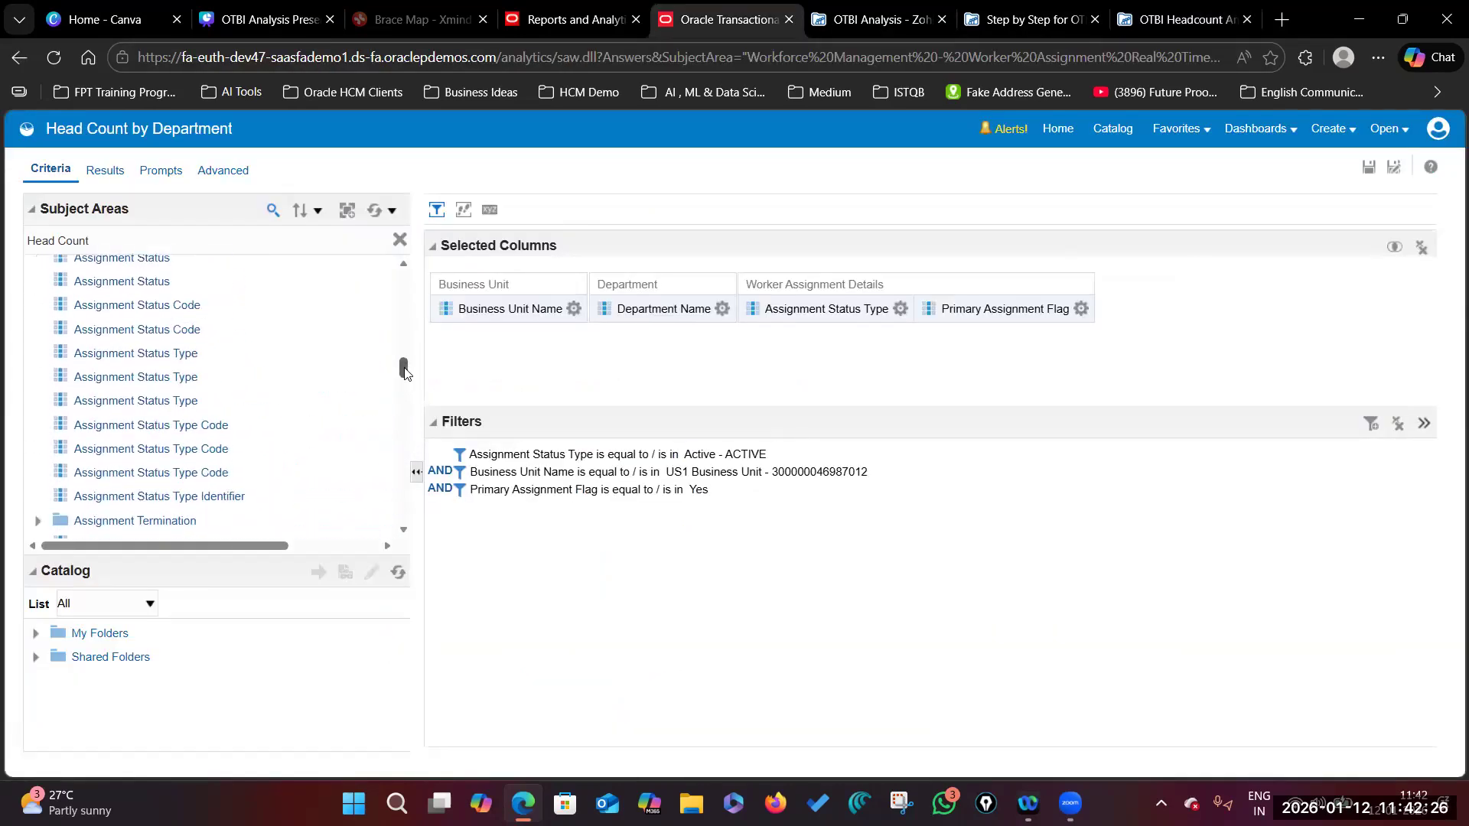
{"action": "left_click_drag", "start_coordinate": [404, 373], "coordinate": [396, 491]}
Step: Clear the column search and remove the Primary Assignment Flag column from the analysis
{"action": "left_click", "coordinate": [399, 240]}
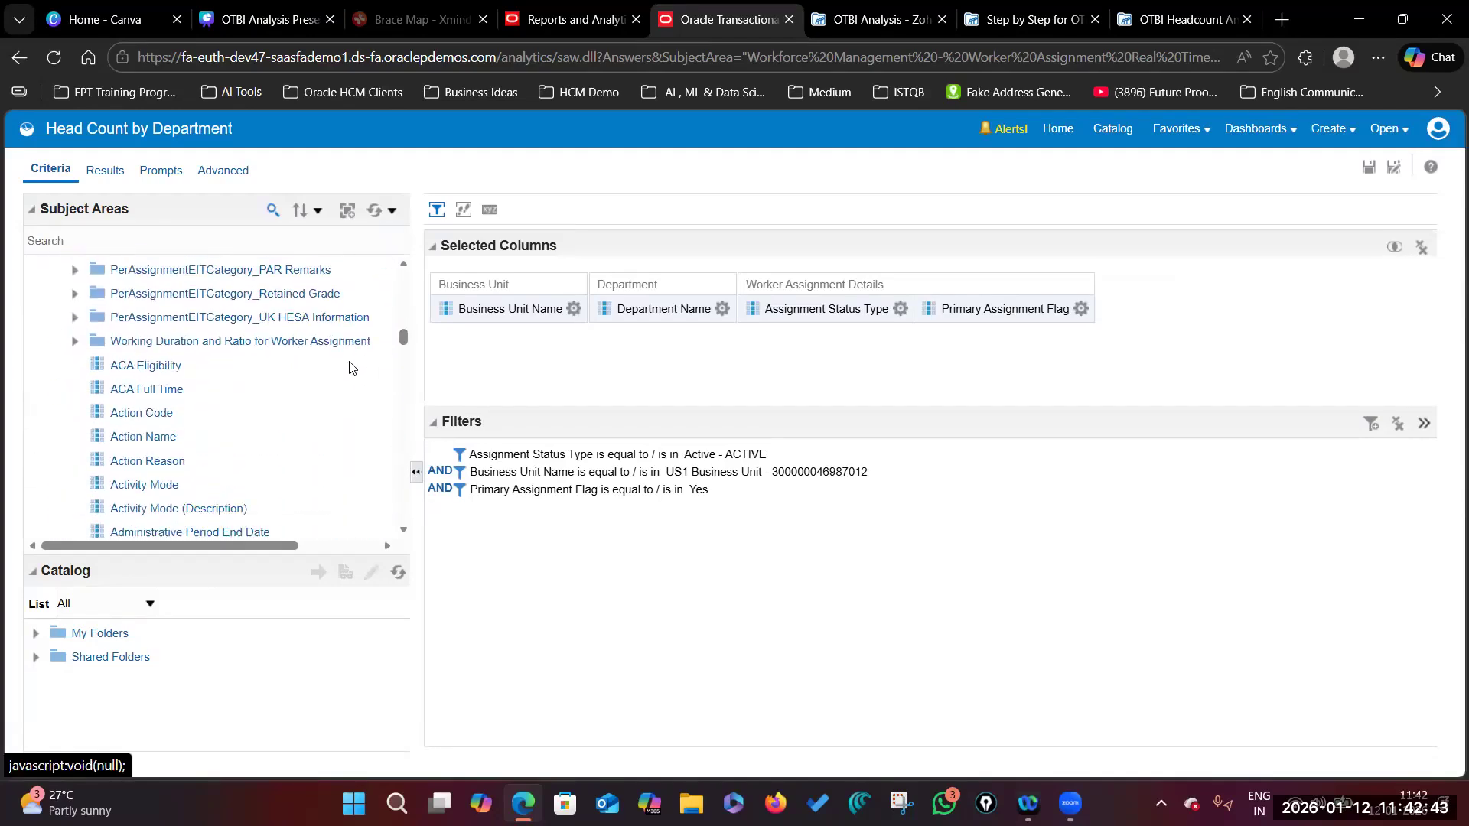
{"action": "scroll", "coordinate": [206, 320], "scroll_direction": "up", "scroll_amount": 1}
{"action": "left_click", "coordinate": [1080, 308]}
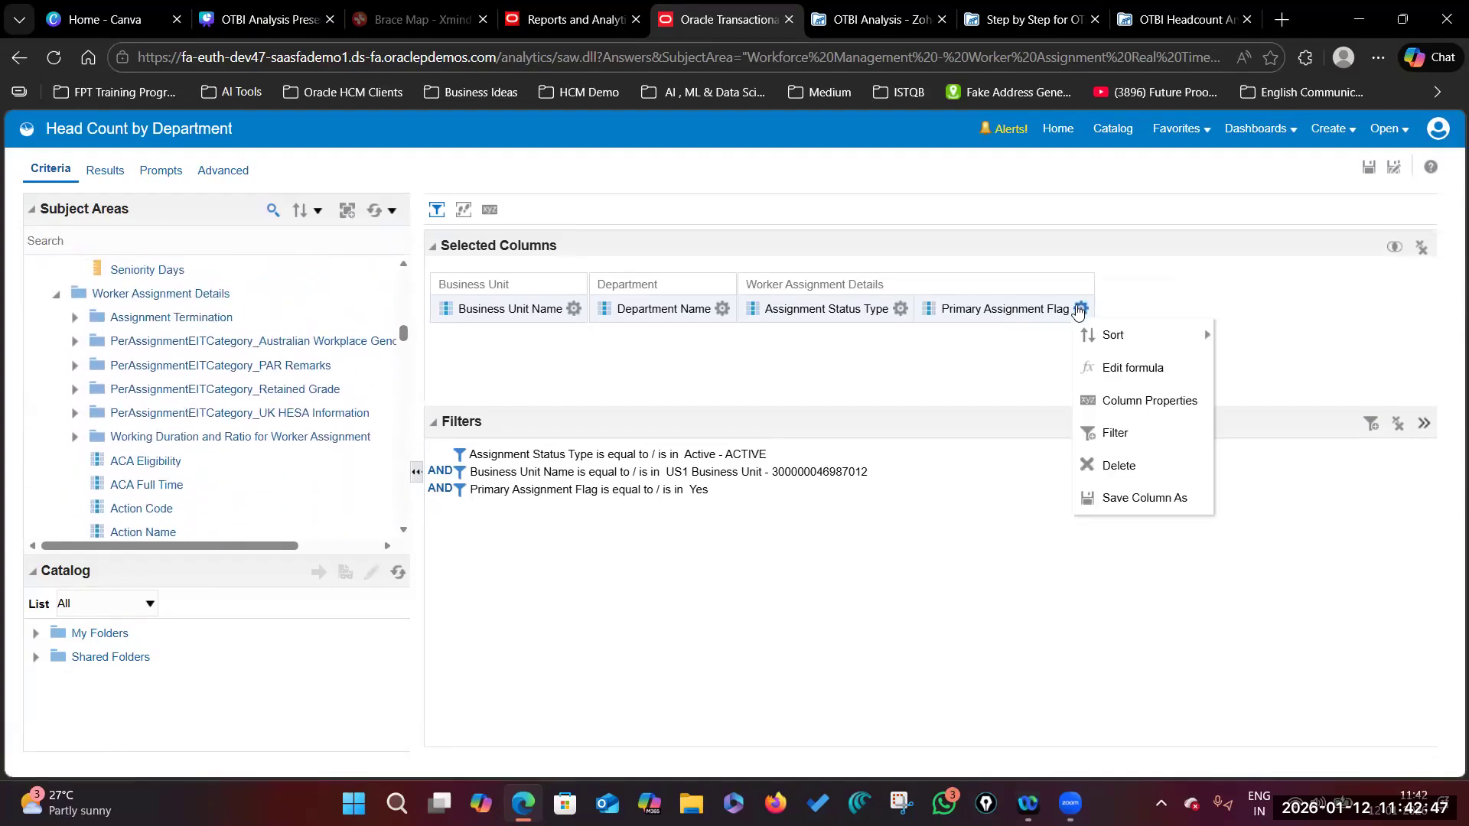
{"action": "left_click", "coordinate": [1129, 467]}
{"action": "scroll", "coordinate": [298, 410], "scroll_direction": "down", "scroll_amount": 15}
Step: Add System Person Type and Primary Assignment Flag as columns, keeping the Primary Assignment Flag = Yes filter
{"action": "left_click", "coordinate": [159, 296]}
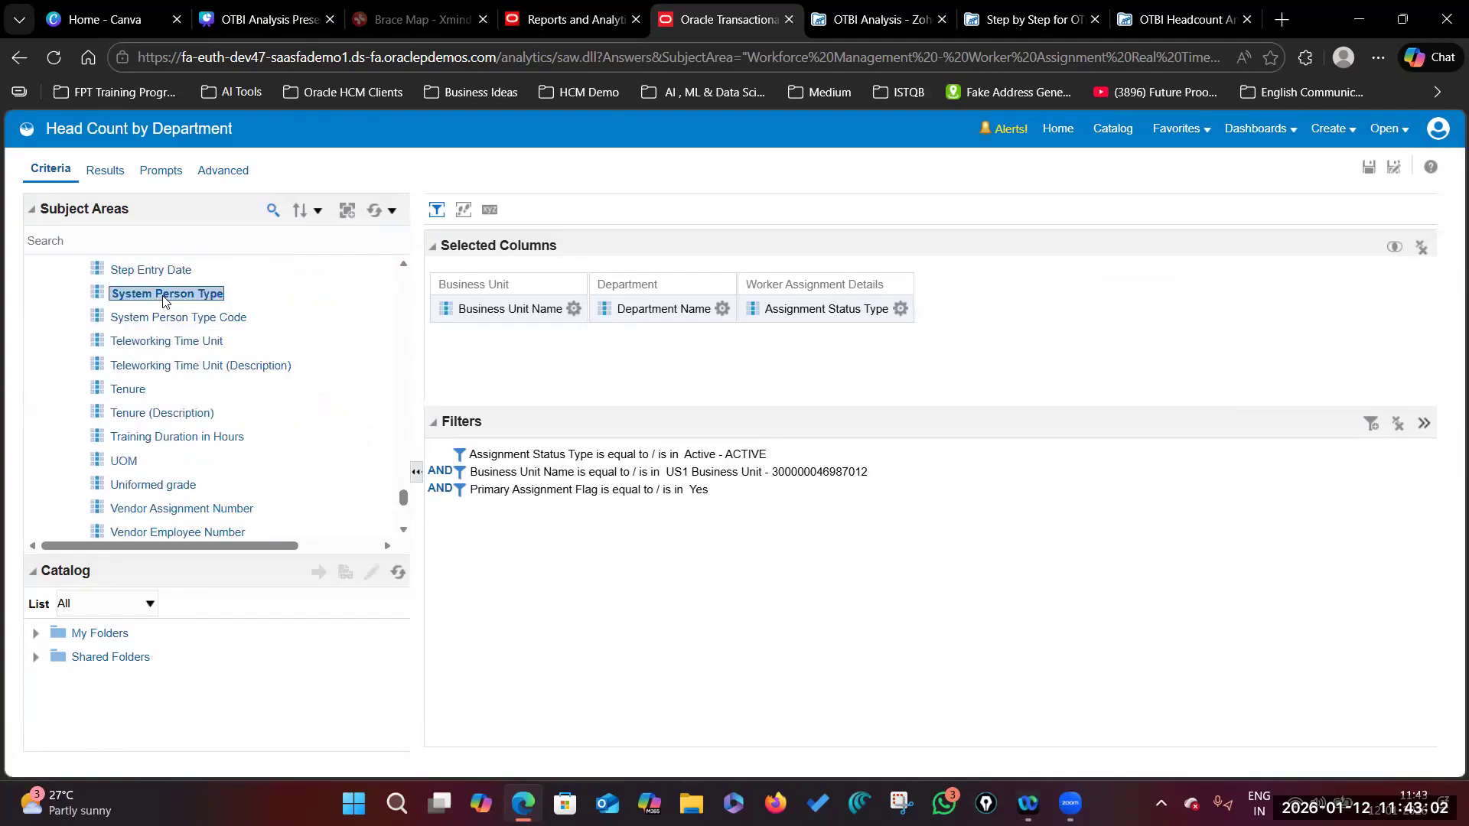
{"action": "double_click", "coordinate": [158, 296]}
{"action": "scroll", "coordinate": [181, 428], "scroll_direction": "down", "scroll_amount": 3}
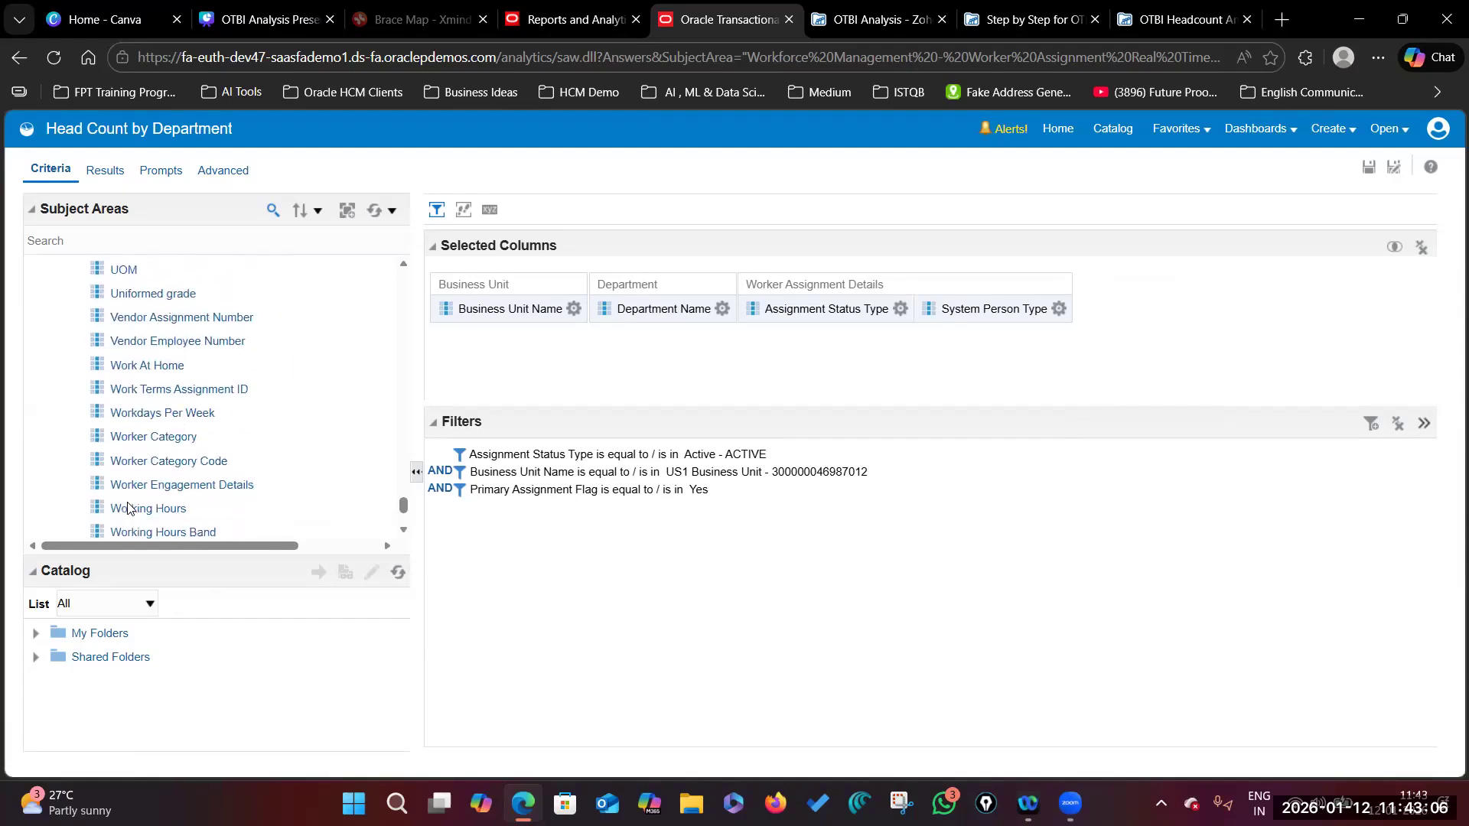
{"action": "scroll", "coordinate": [257, 416], "scroll_direction": "up", "scroll_amount": 10}
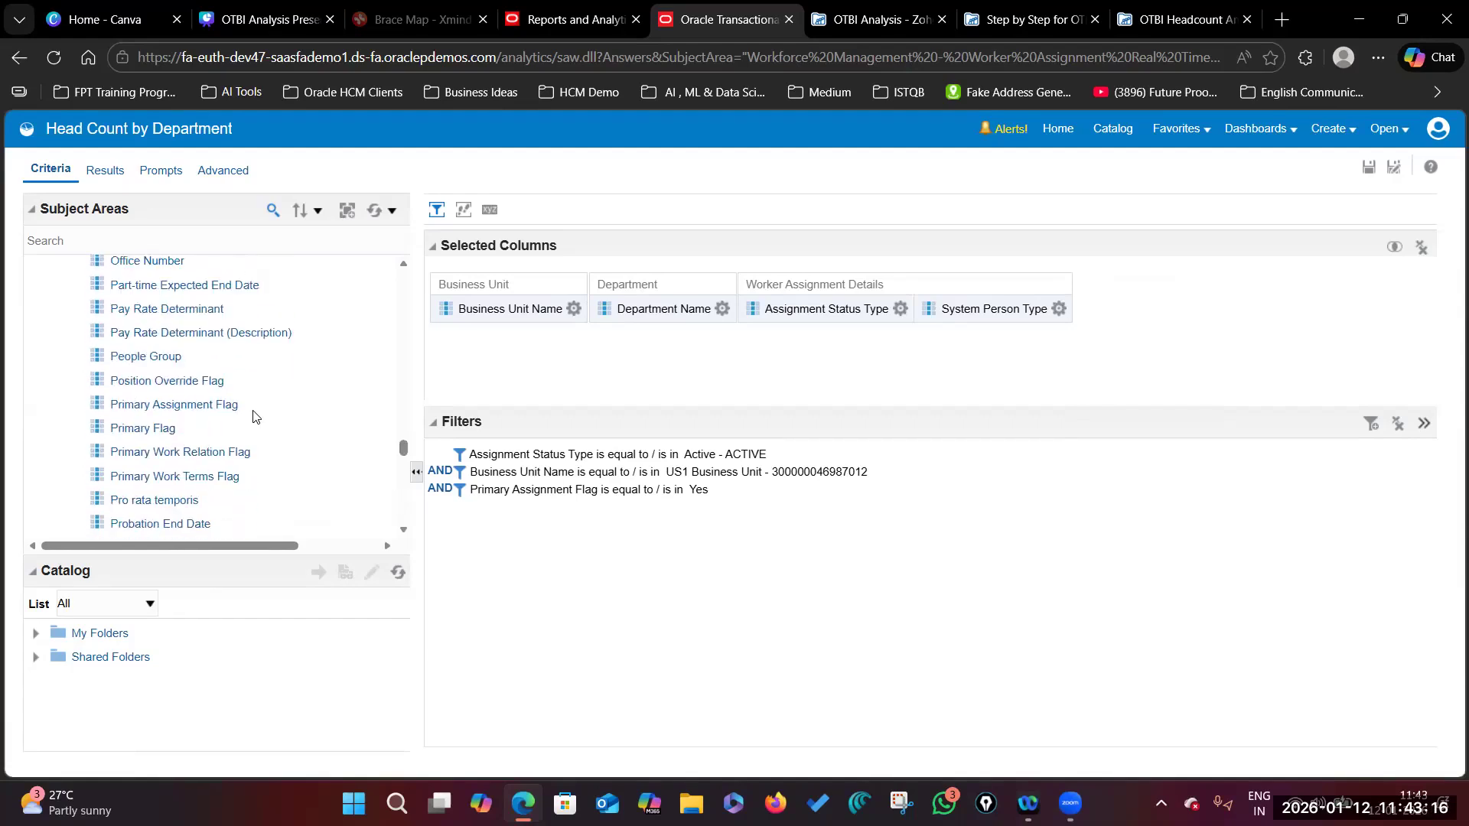
{"action": "left_click", "coordinate": [190, 405]}
{"action": "double_click", "coordinate": [171, 405]}
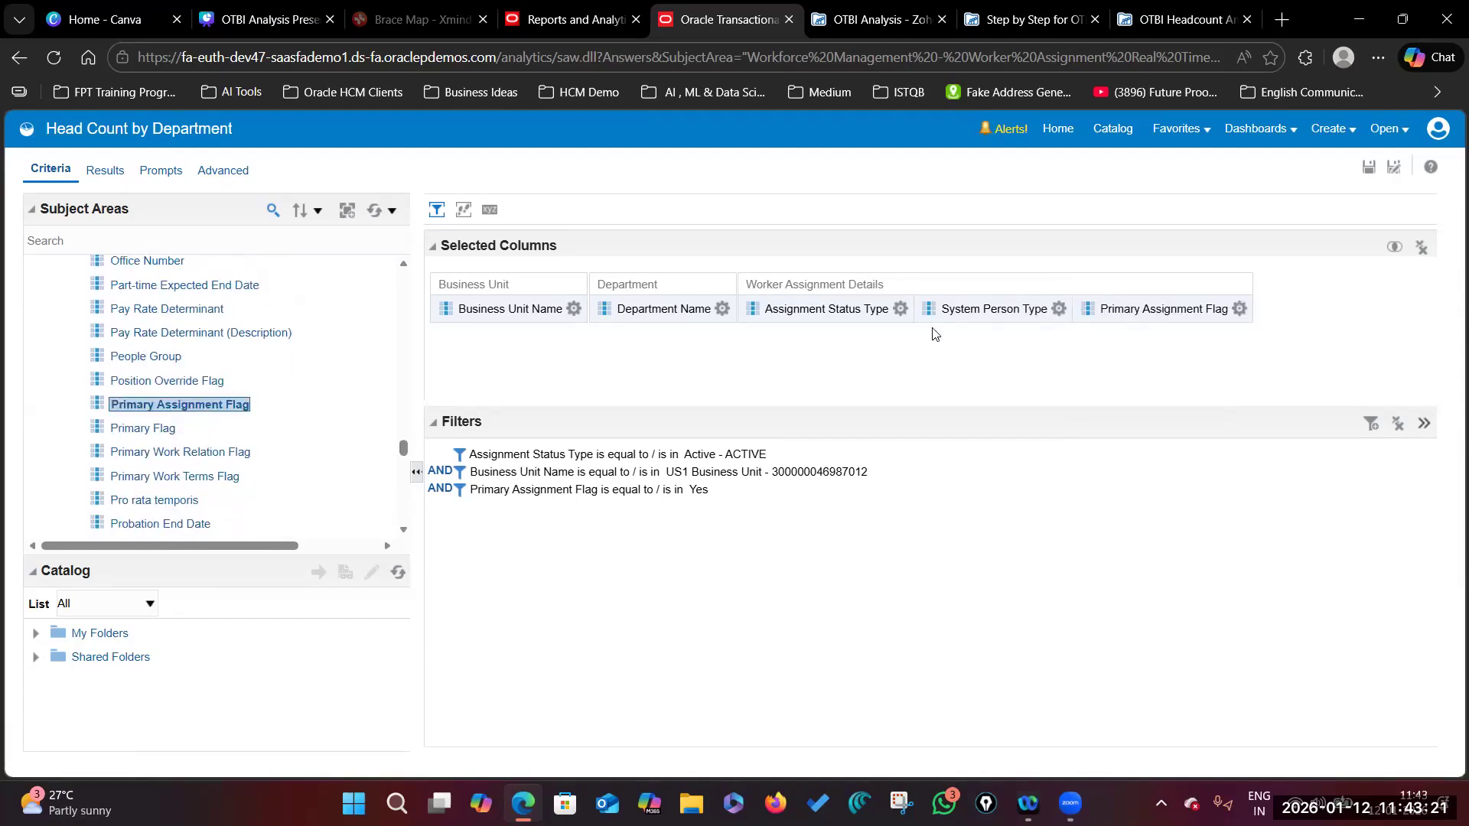
{"action": "left_click", "coordinate": [1239, 310]}
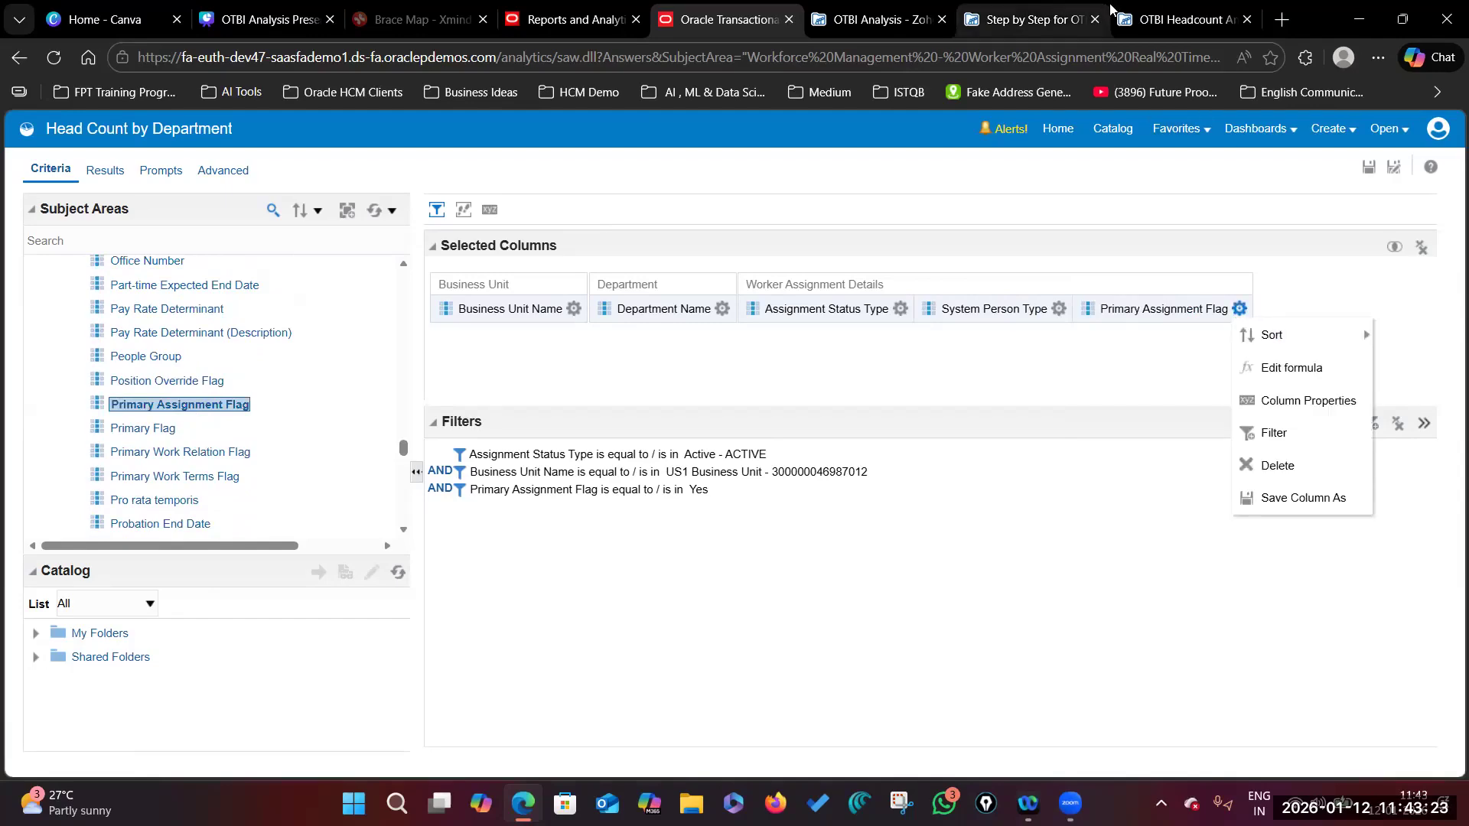
{"action": "left_click", "coordinate": [1147, 23]}
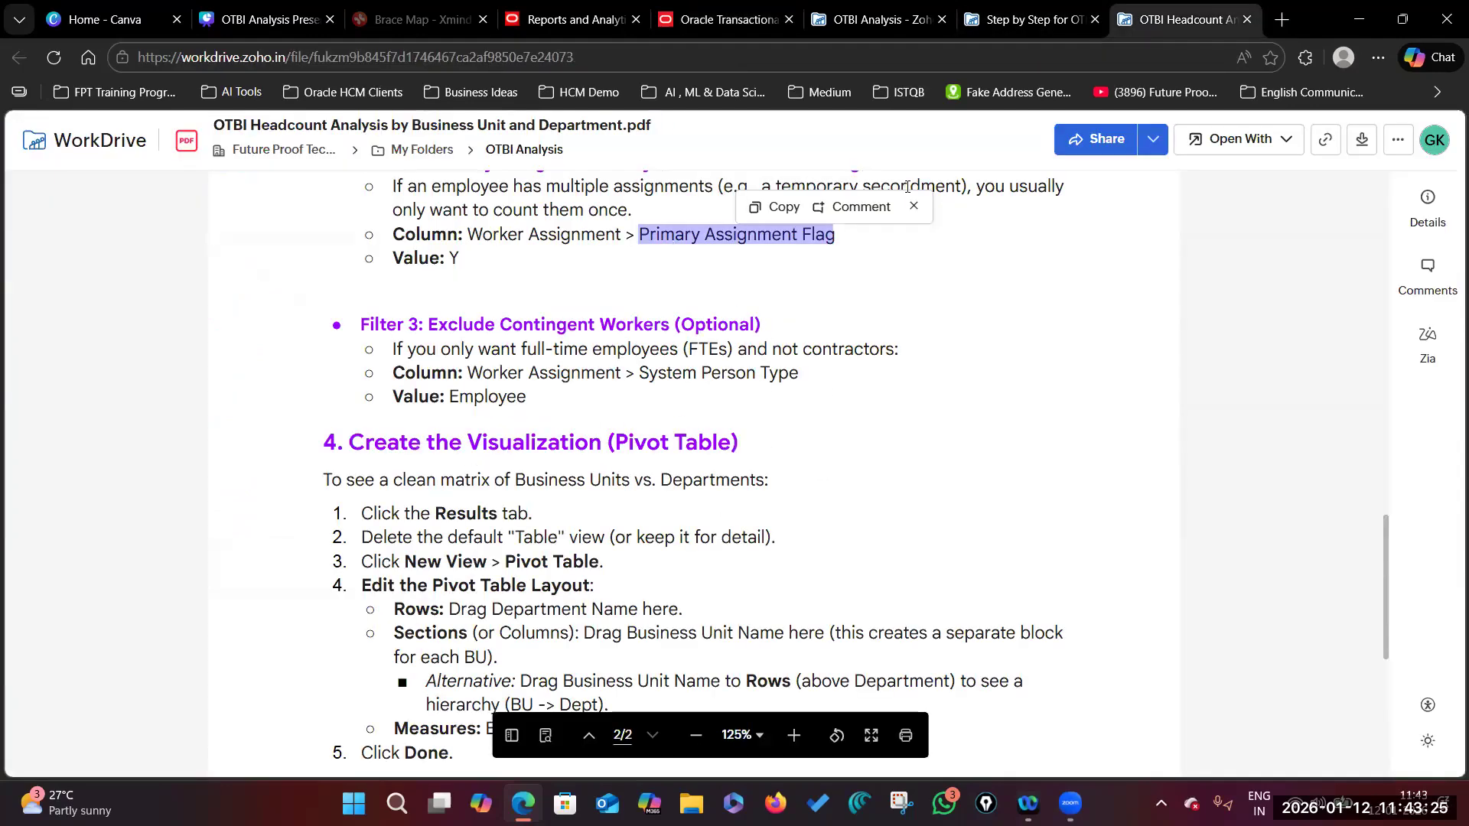
{"action": "left_click", "coordinate": [727, 19]}
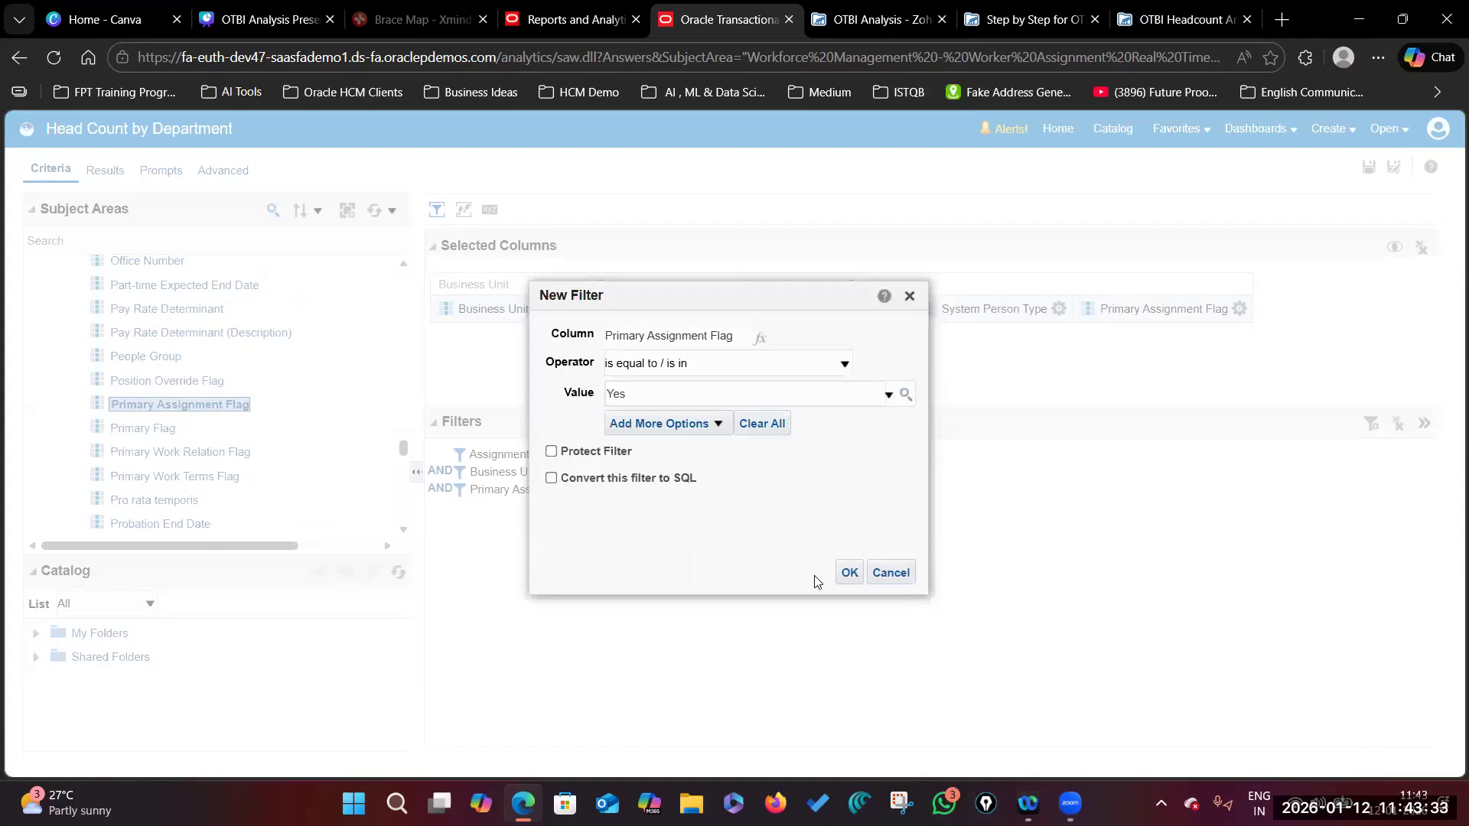
{"action": "left_click", "coordinate": [848, 574]}
Step: Start a new System Person Type filter and search its values for 'Emp'
{"action": "left_click", "coordinate": [1058, 309]}
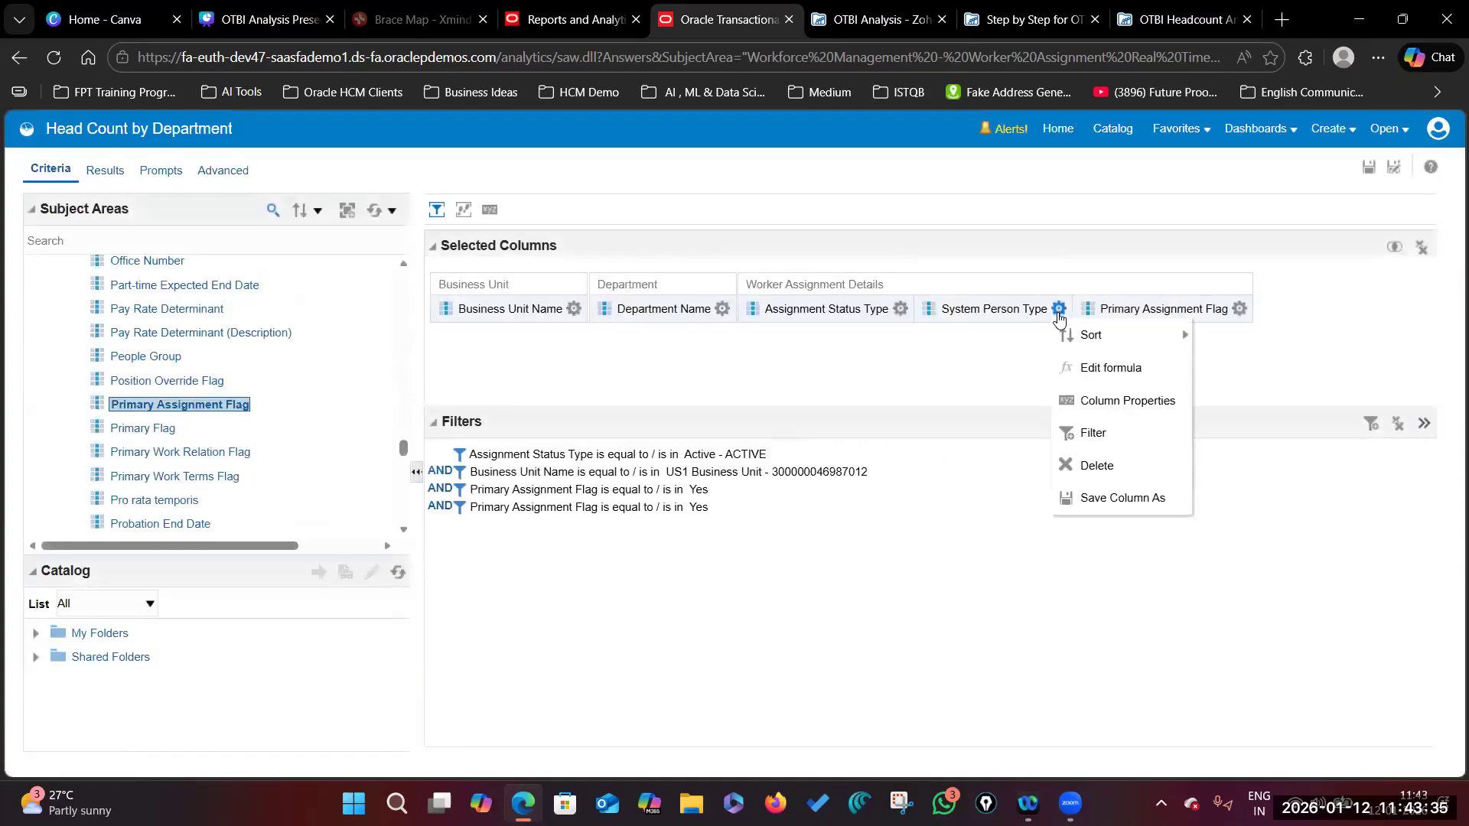
{"action": "left_click", "coordinate": [1130, 433]}
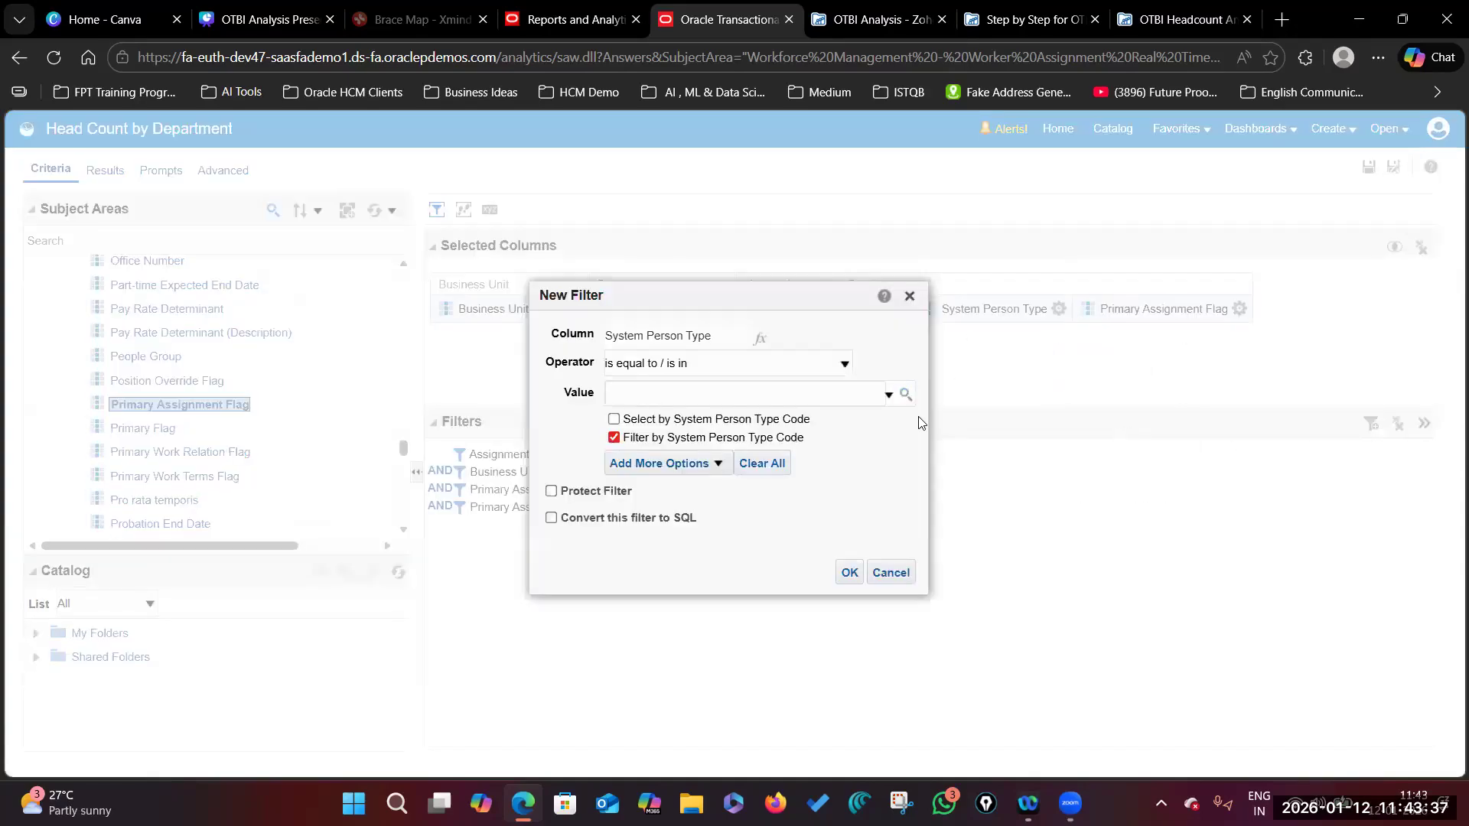
{"action": "left_click", "coordinate": [905, 394]}
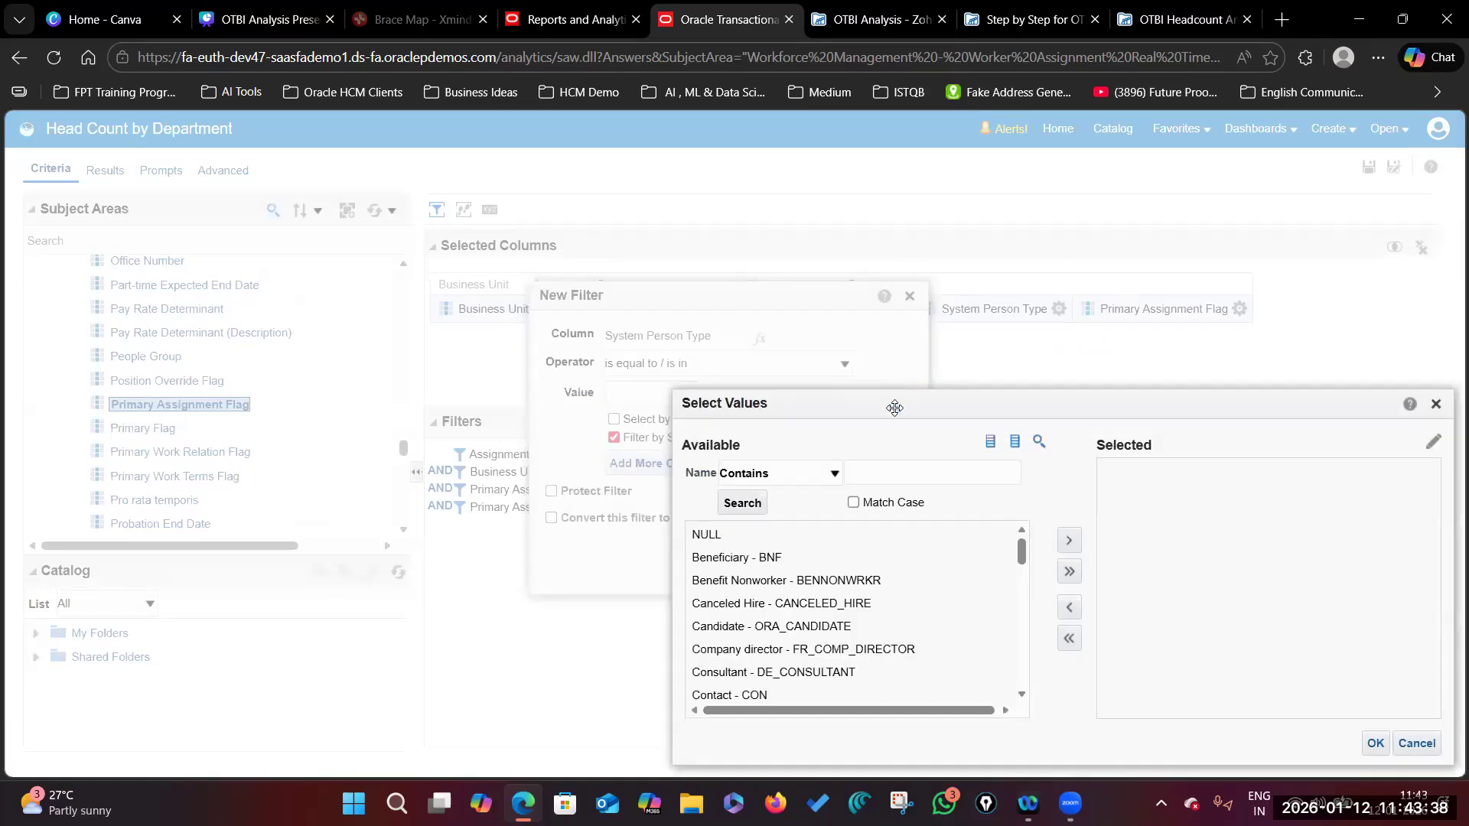
{"action": "left_click", "coordinate": [876, 470]}
{"action": "type", "text": "Empl"}
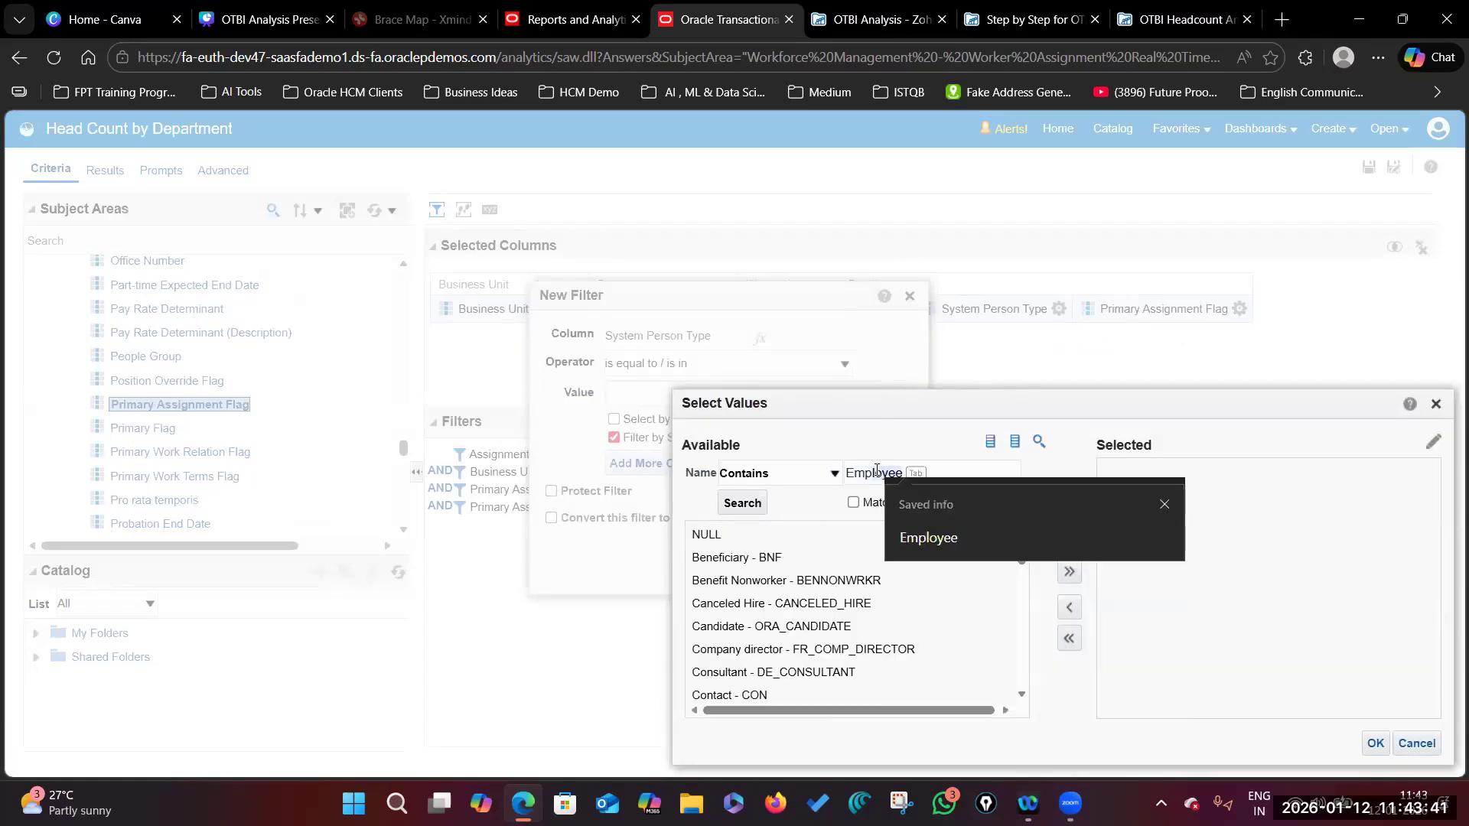
{"action": "key", "text": "Tab"}
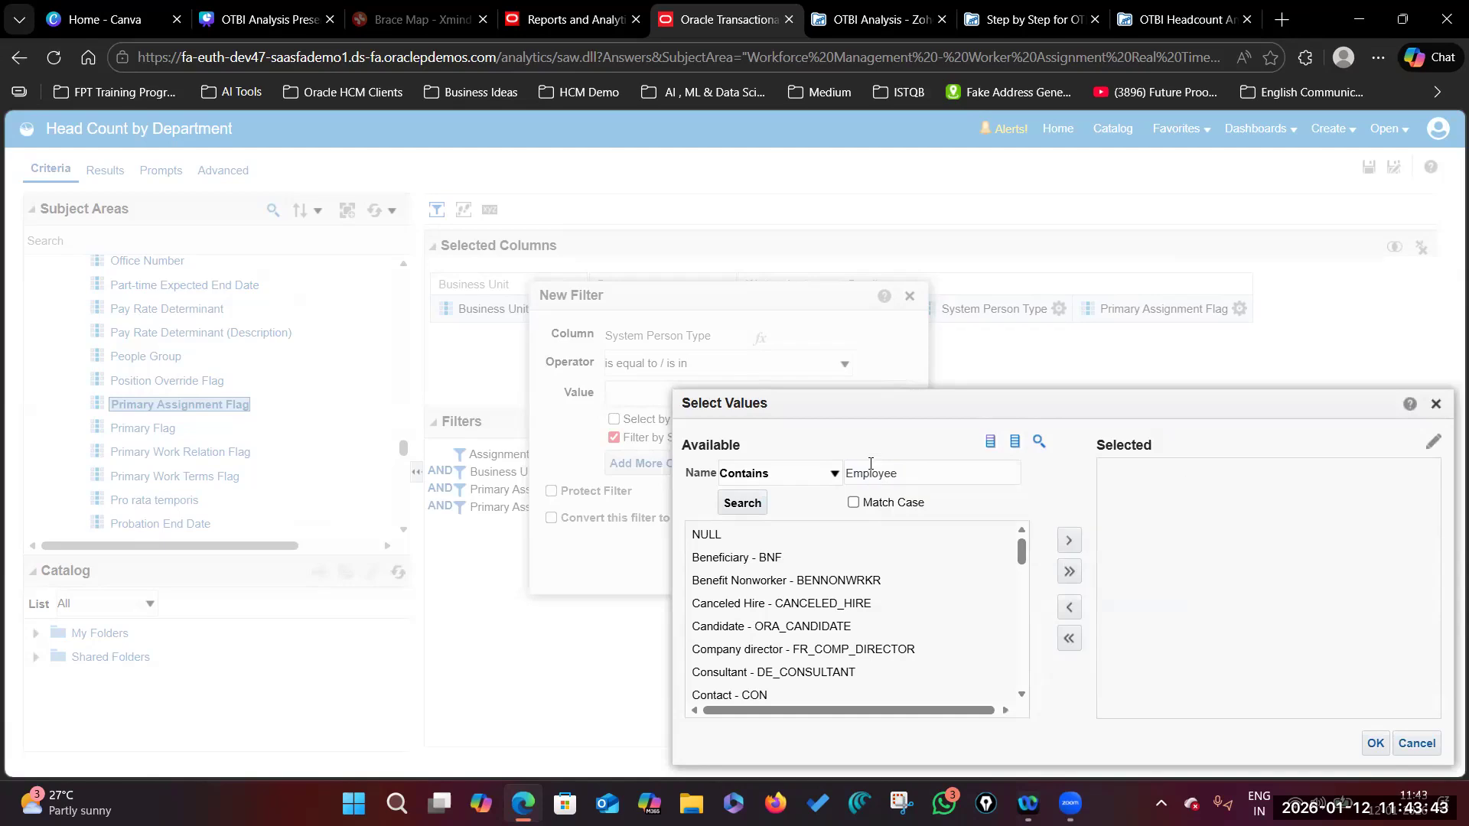
Step: Move Employee - EMP into the selected values and confirm it as the filter value
{"action": "scroll", "coordinate": [773, 620], "scroll_direction": "down", "scroll_amount": 1}
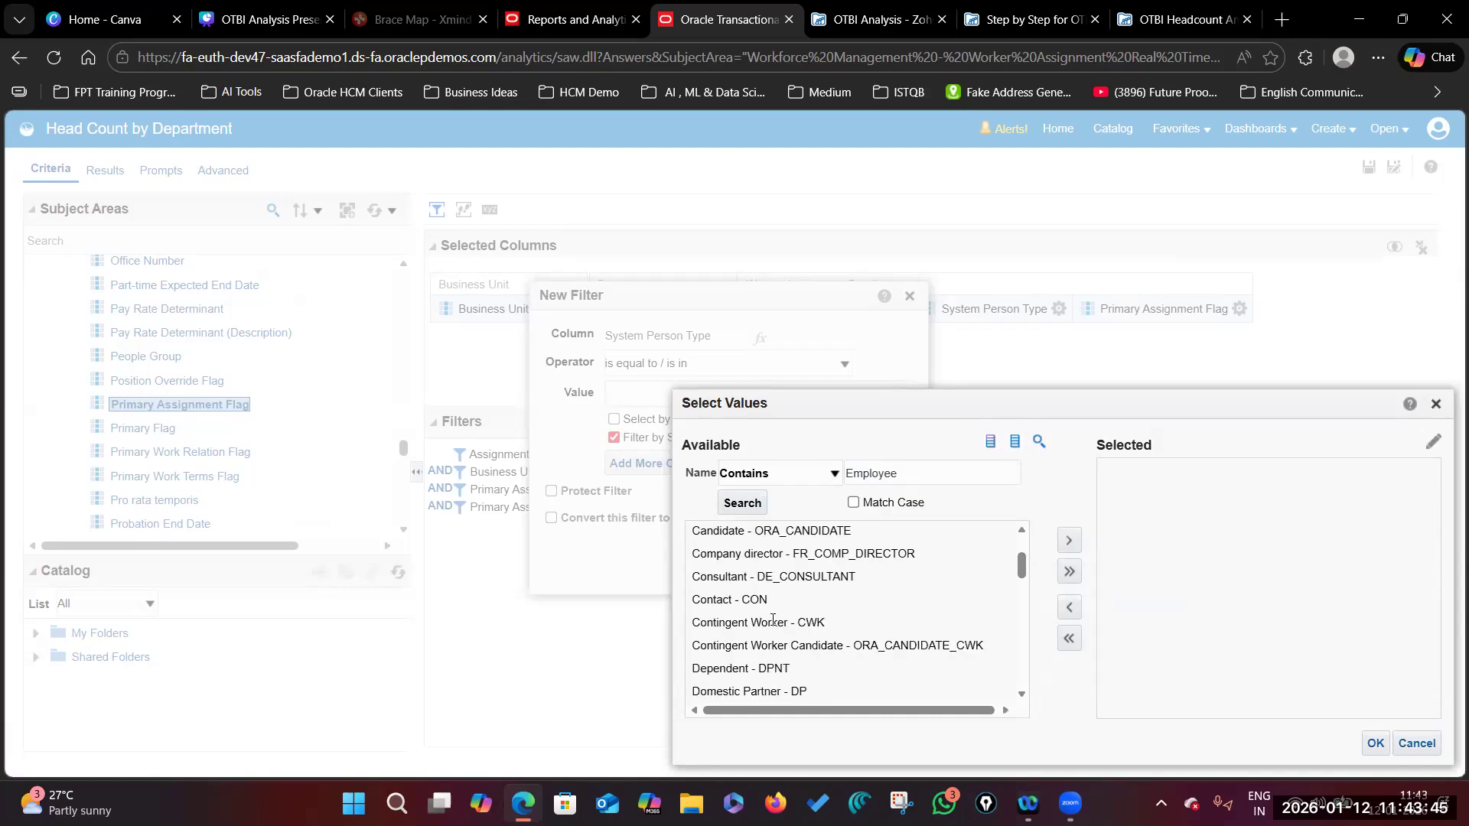
{"action": "scroll", "coordinate": [768, 621], "scroll_direction": "down", "scroll_amount": 1}
{"action": "left_click", "coordinate": [696, 619]}
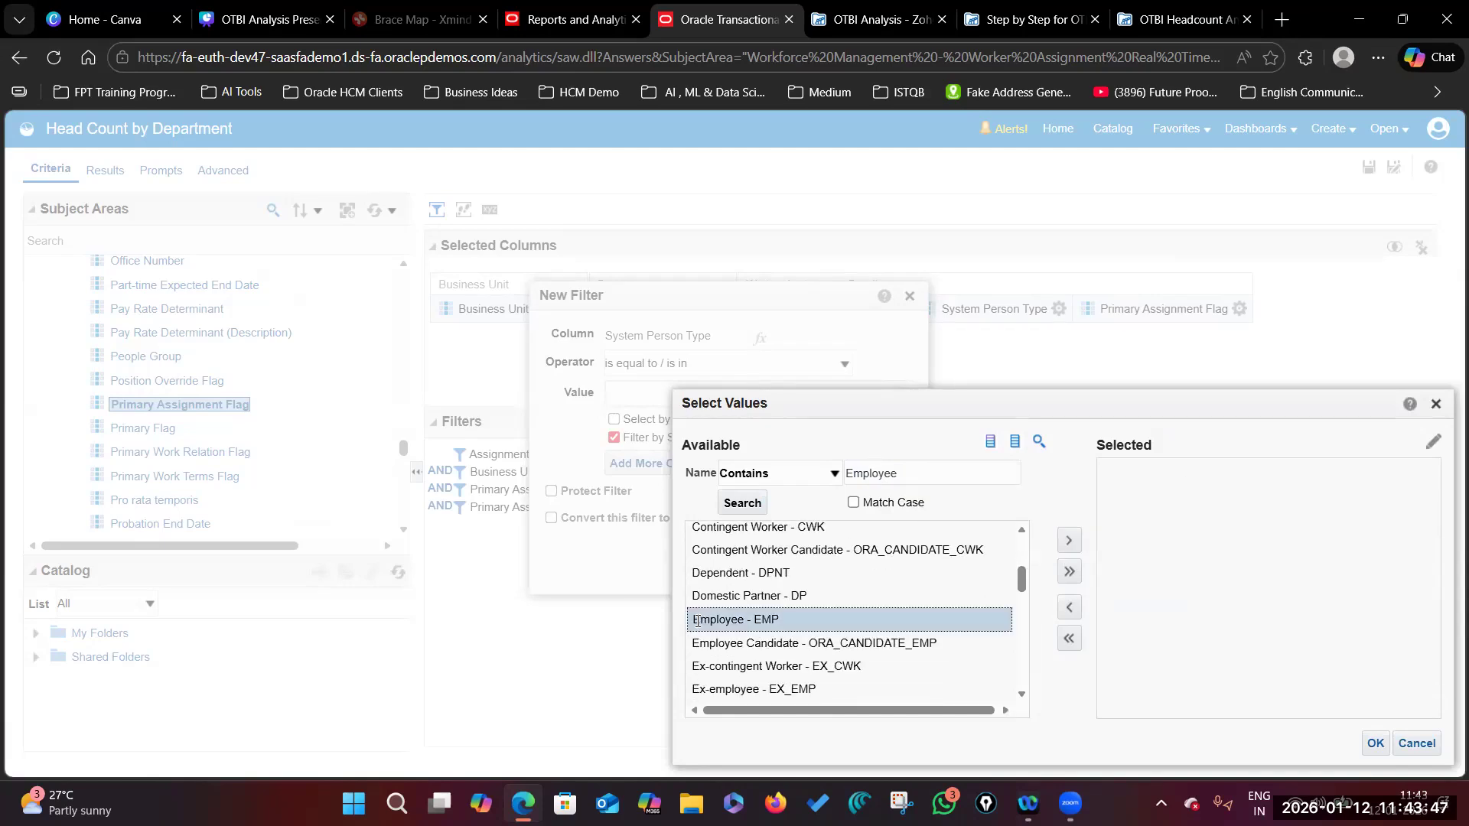
{"action": "scroll", "coordinate": [854, 631], "scroll_direction": "down", "scroll_amount": 5}
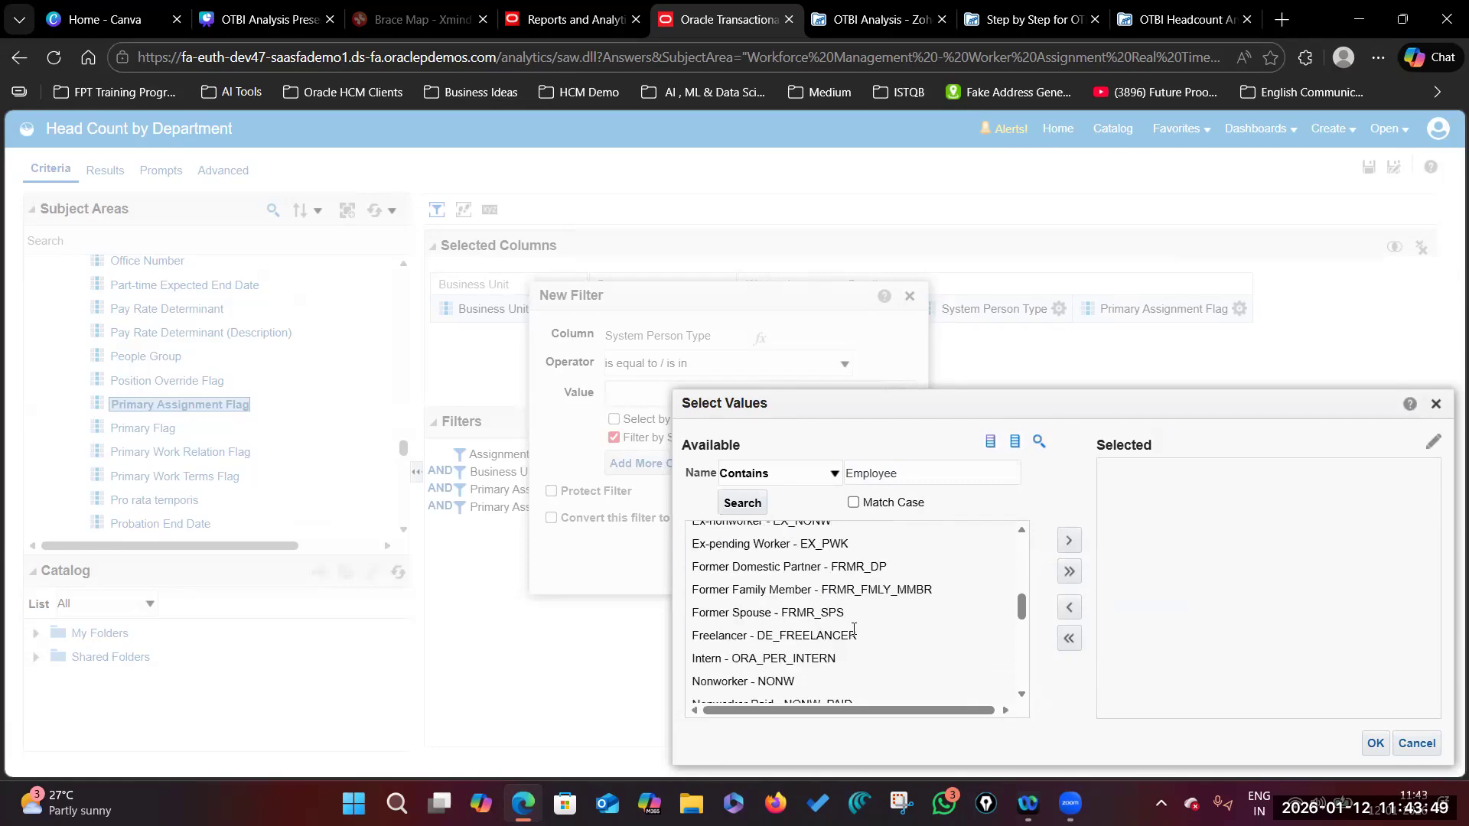
{"action": "scroll", "coordinate": [854, 629], "scroll_direction": "down", "scroll_amount": 1}
{"action": "scroll", "coordinate": [854, 633], "scroll_direction": "up", "scroll_amount": 5}
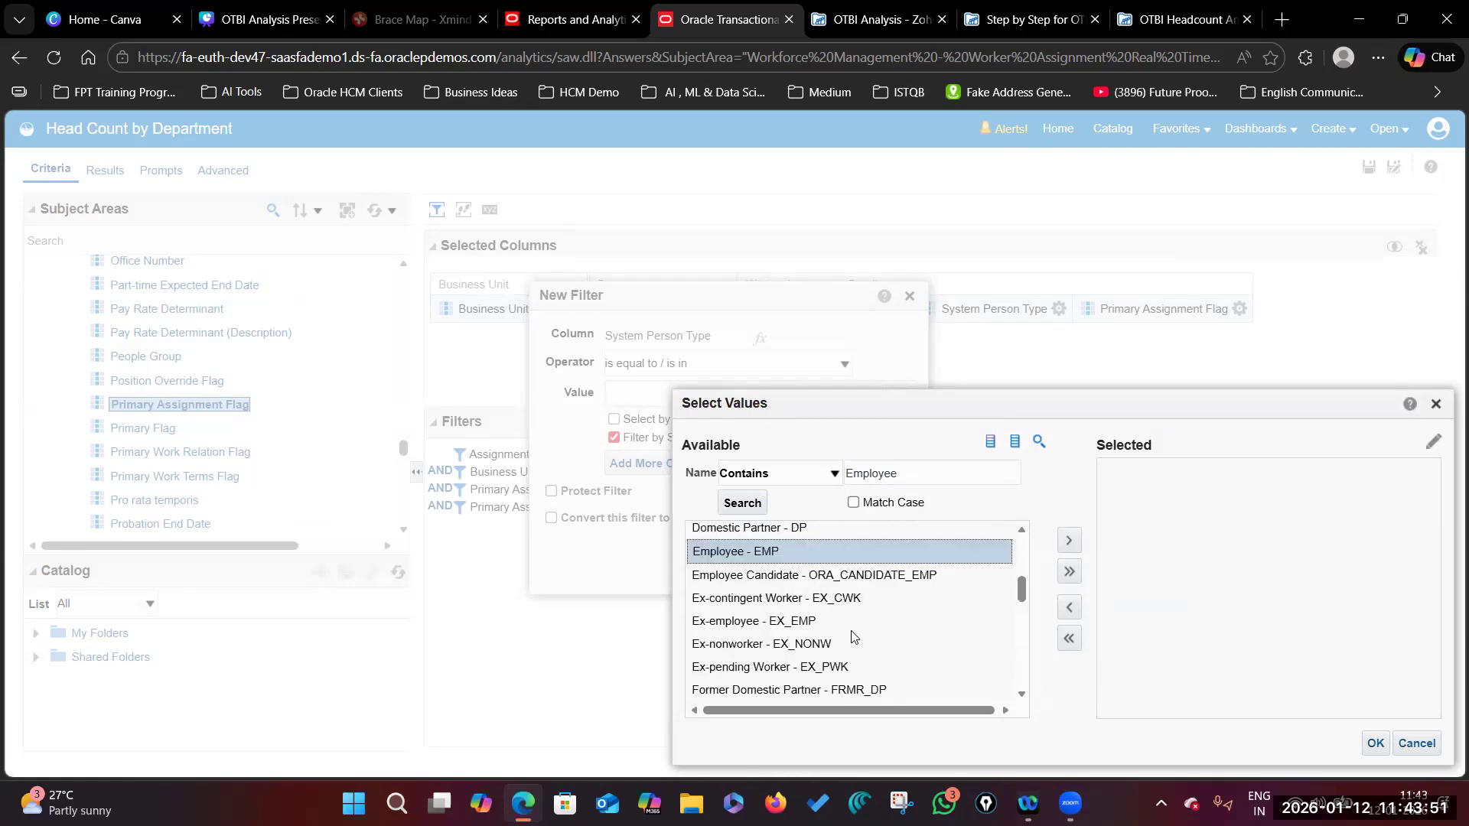
{"action": "left_click", "coordinate": [1069, 541]}
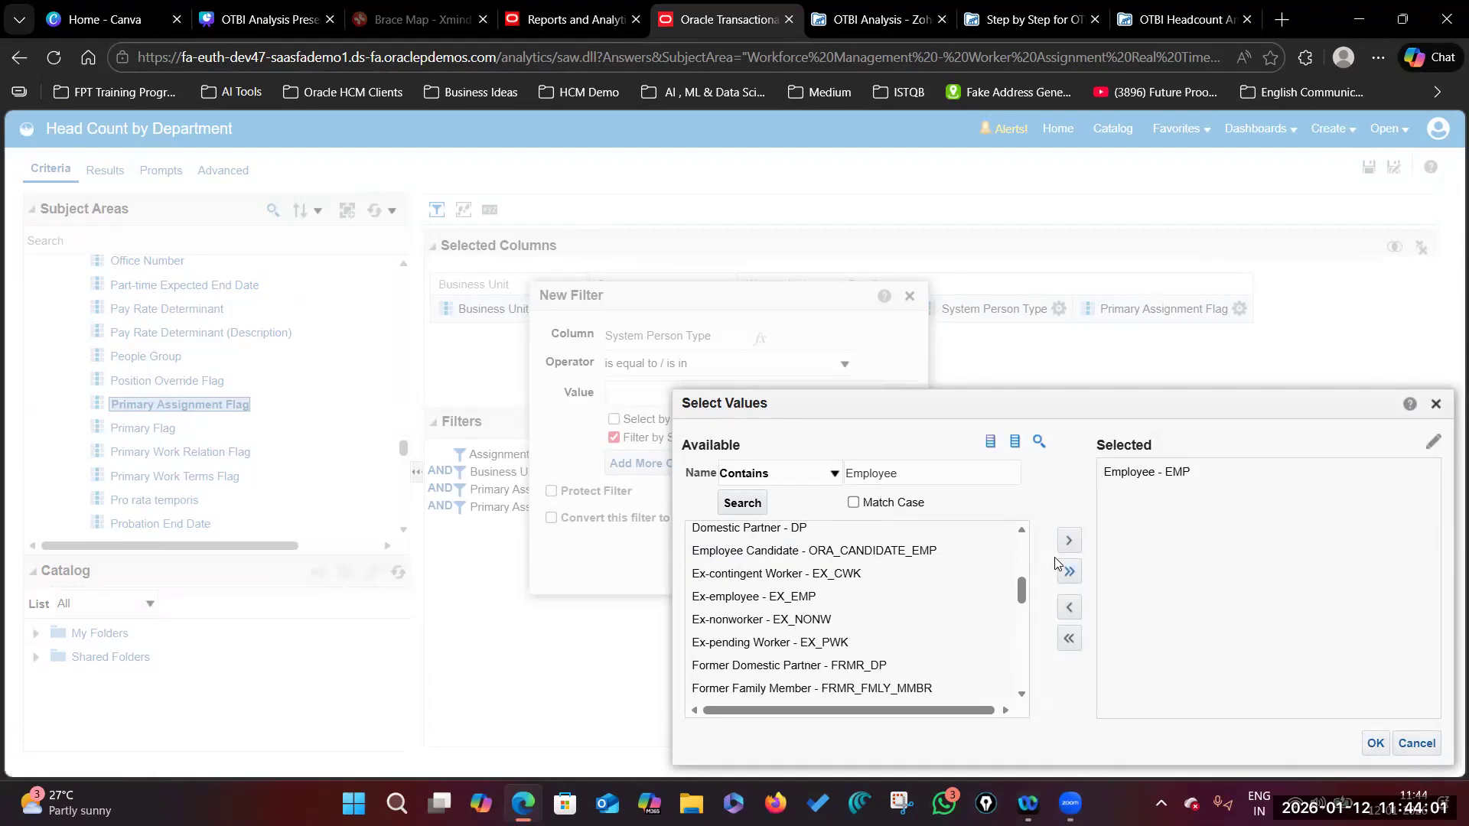
{"action": "left_click", "coordinate": [1178, 472]}
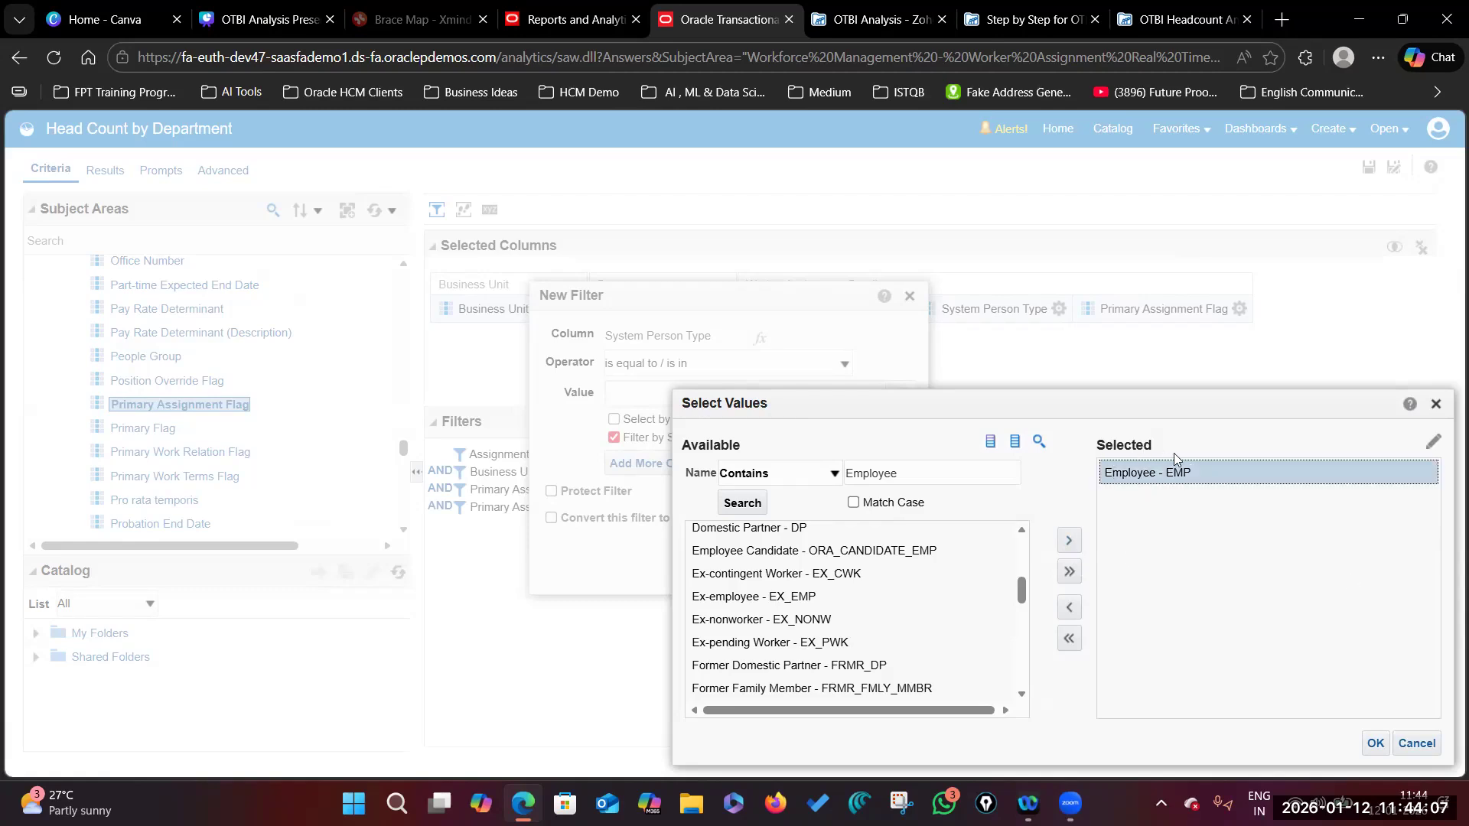
{"action": "left_click", "coordinate": [1375, 744]}
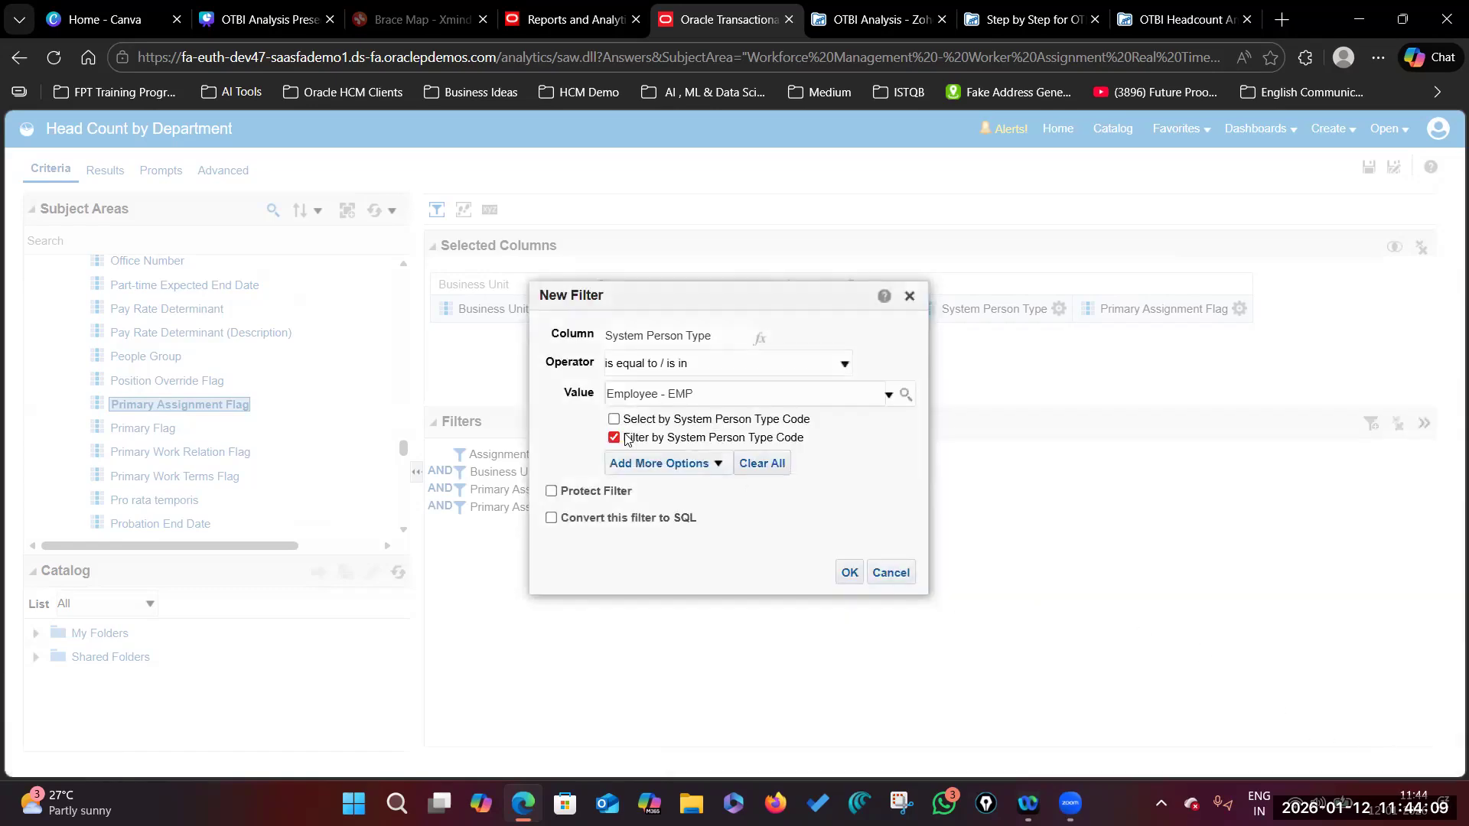
Step: Save the System Person Type = Employee - EMP filter and delete the duplicate Primary Assignment Flag filter row
{"action": "left_click", "coordinate": [849, 573]}
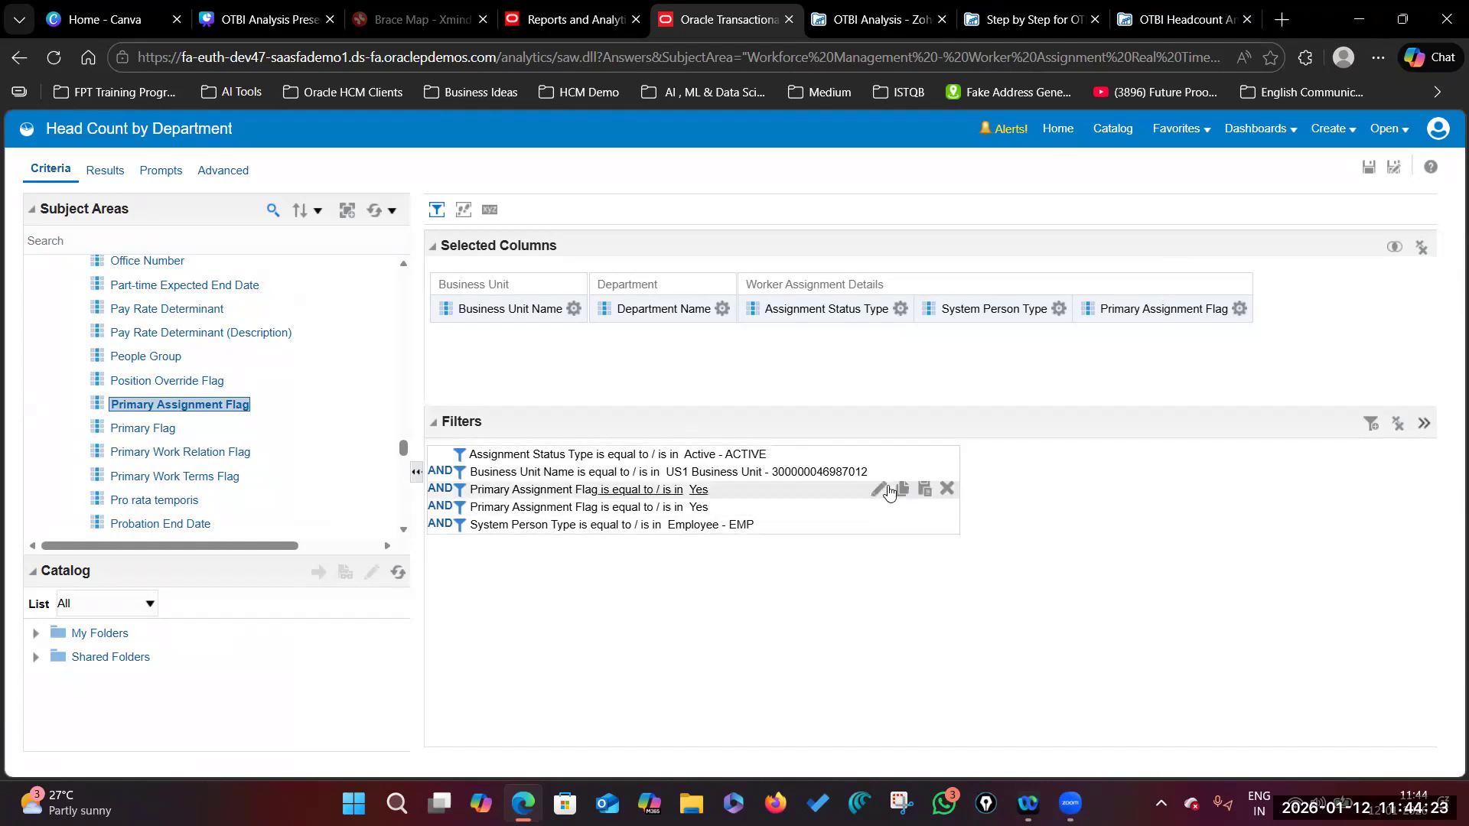
{"action": "left_click", "coordinate": [948, 489]}
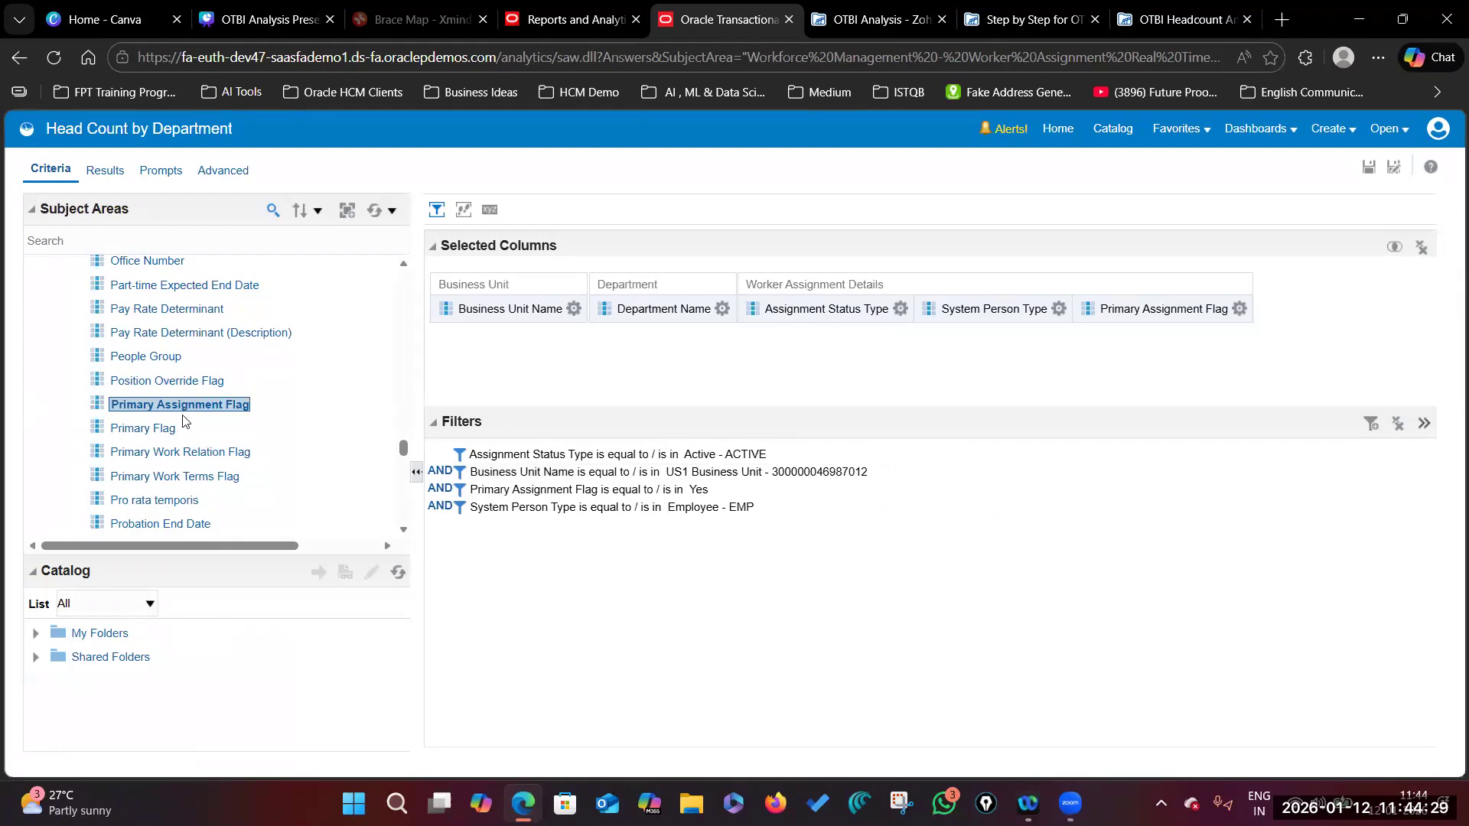
{"action": "scroll", "coordinate": [188, 382], "scroll_direction": "up", "scroll_amount": 10}
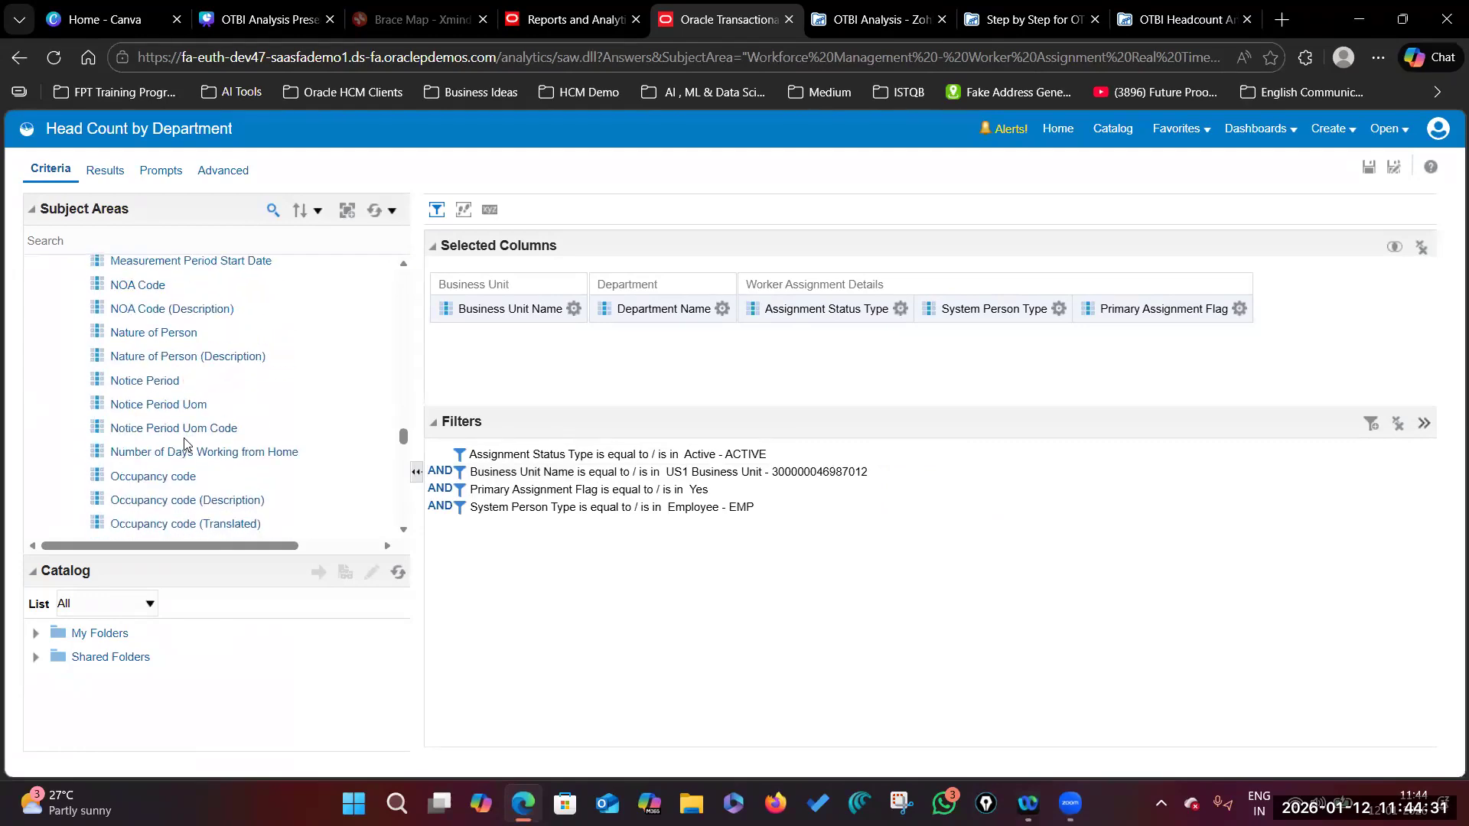
Step: Remove the Primary Assignment Flag column and re-expand the Worker Assignment Details folder
{"action": "left_click", "coordinate": [1239, 309]}
{"action": "left_click", "coordinate": [1246, 462]}
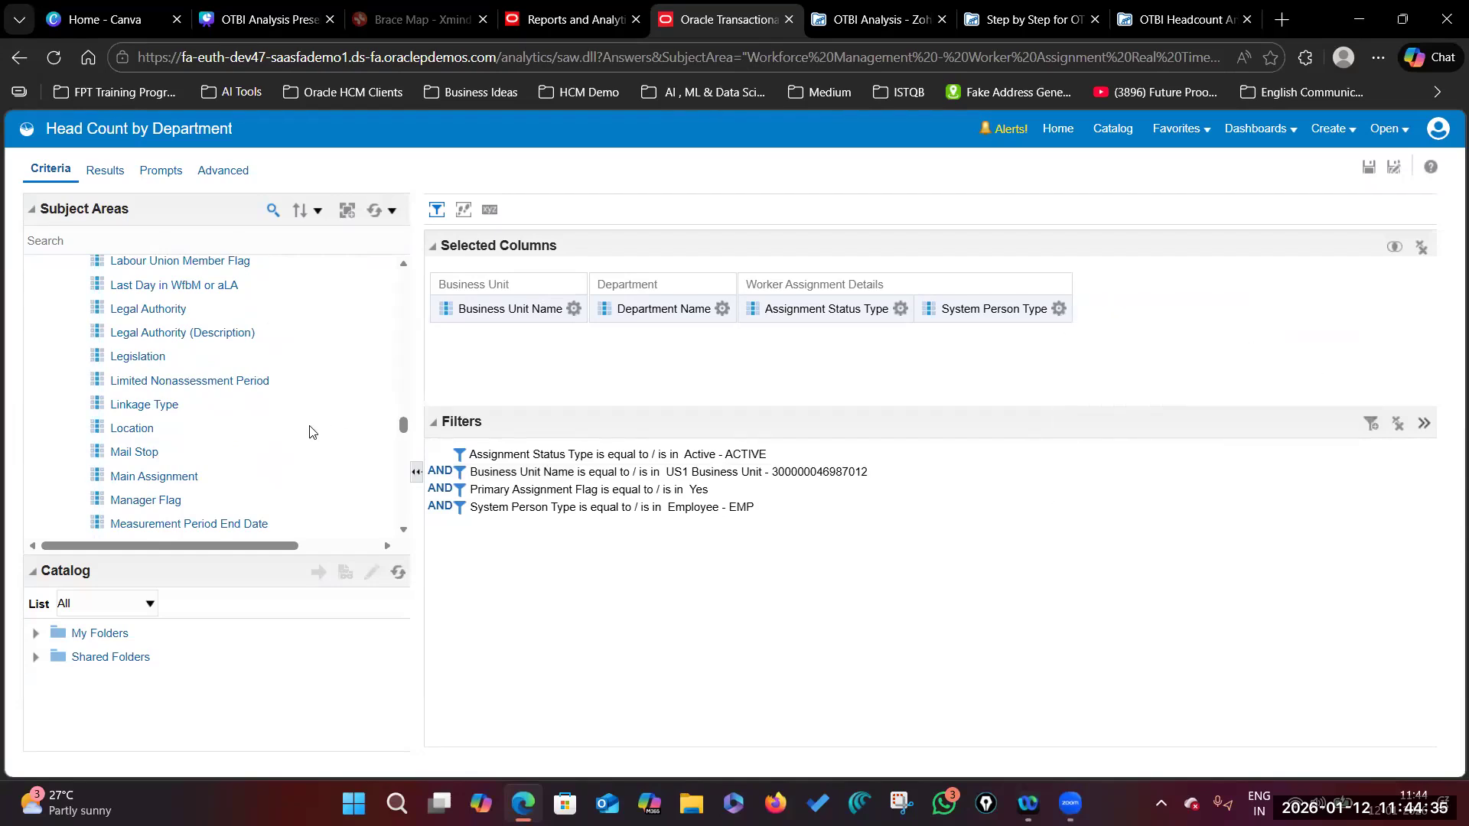
{"action": "scroll", "coordinate": [263, 429], "scroll_direction": "down", "scroll_amount": 1}
{"action": "scroll", "coordinate": [262, 430], "scroll_direction": "up", "scroll_amount": 15}
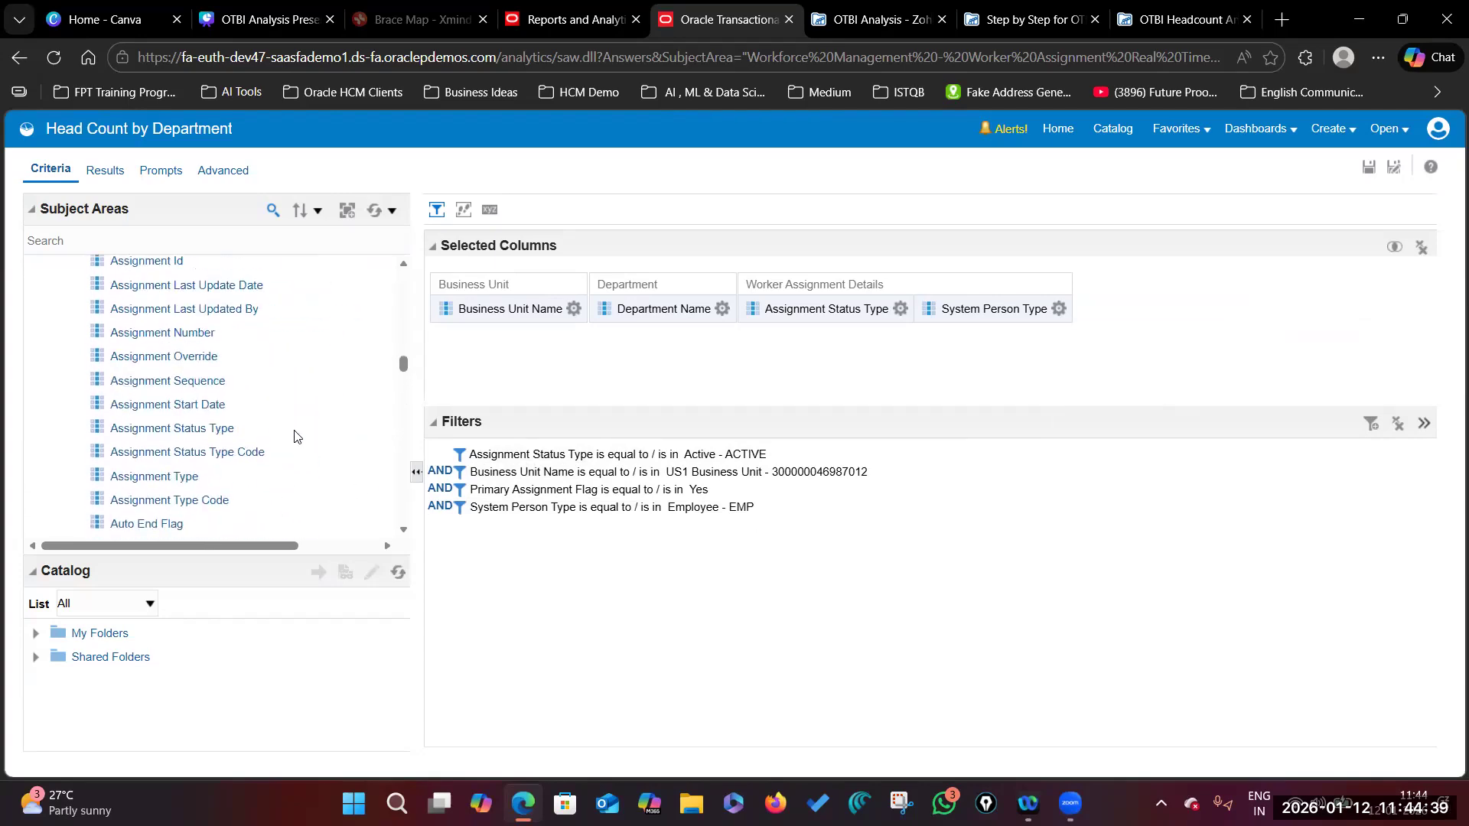
{"action": "scroll", "coordinate": [294, 438], "scroll_direction": "up", "scroll_amount": 5}
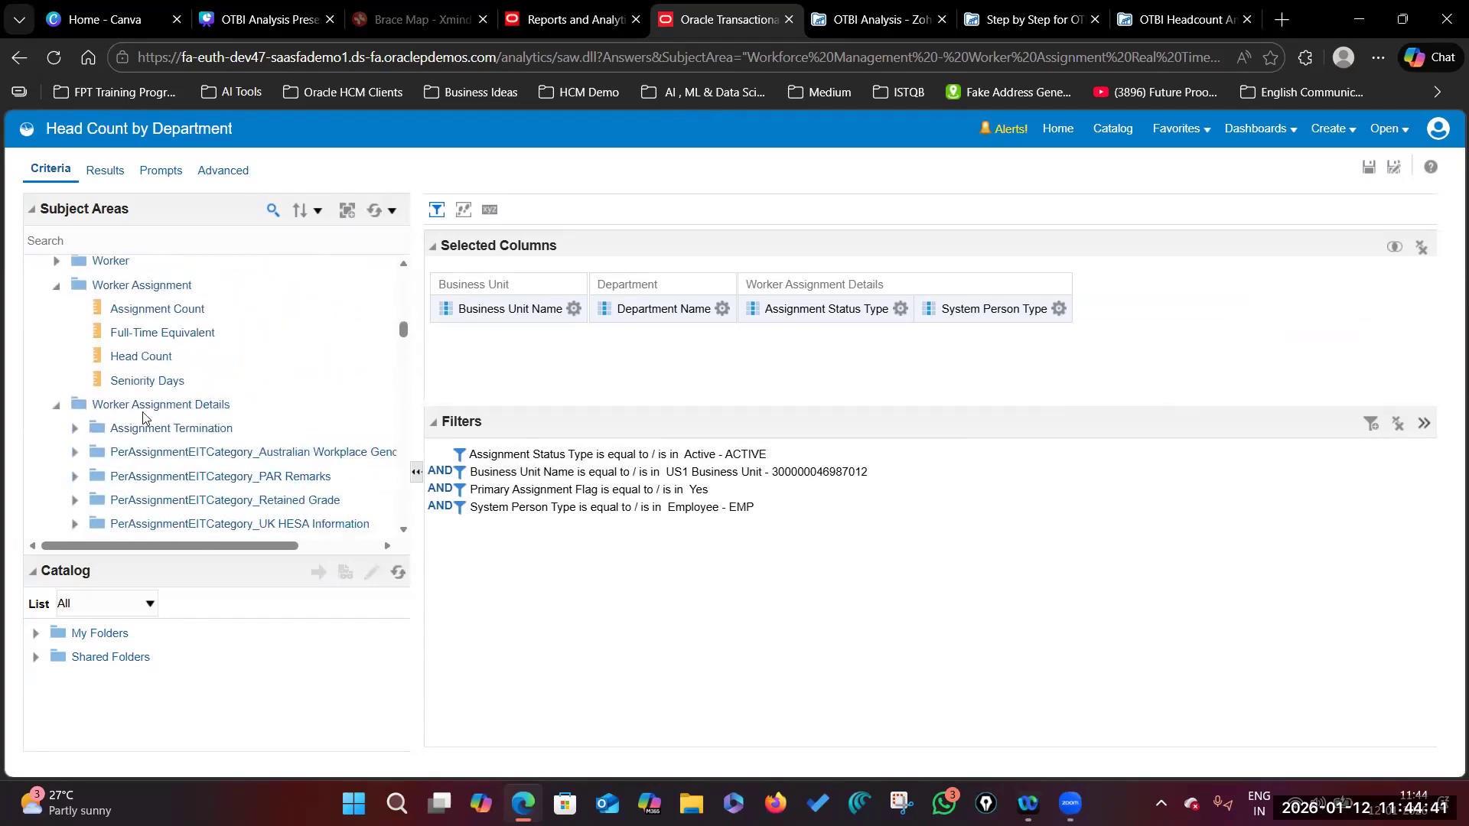
{"action": "left_click", "coordinate": [58, 408]}
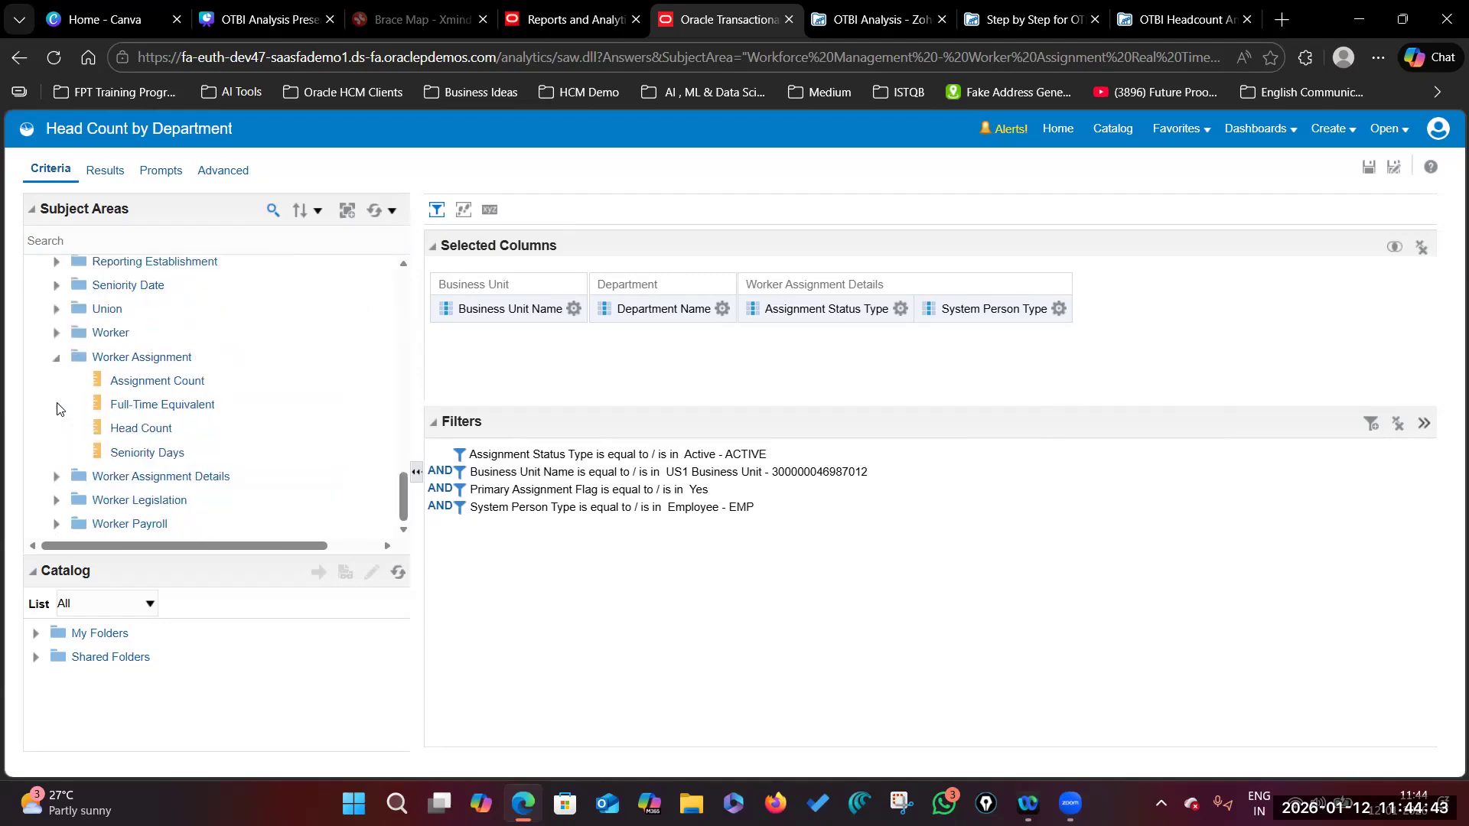
{"action": "left_click", "coordinate": [57, 476]}
Step: Re-add Primary Assignment Flag from Worker Assignment Details as the fifth column
{"action": "scroll", "coordinate": [234, 479], "scroll_direction": "down", "scroll_amount": 10}
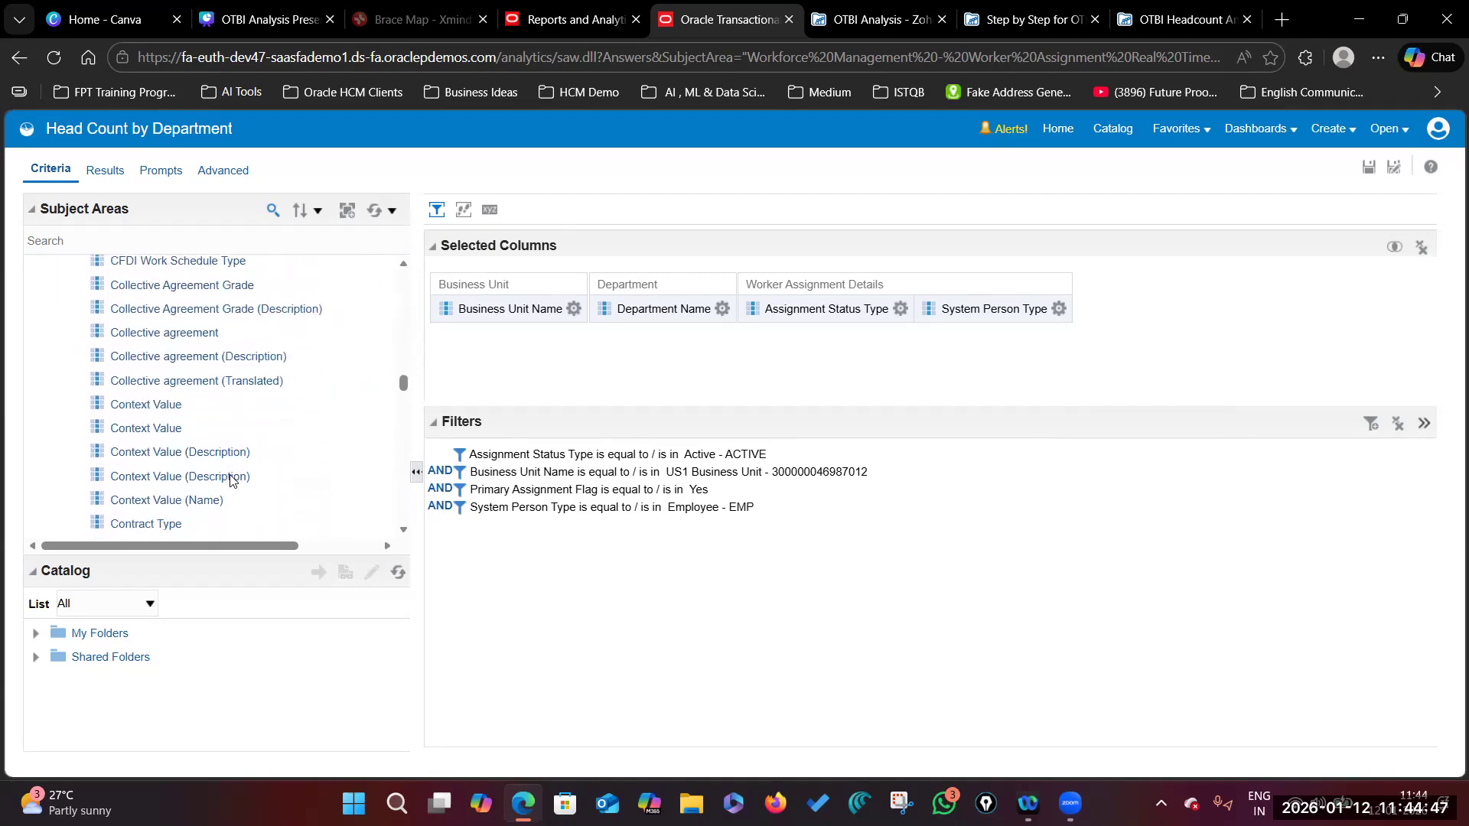
{"action": "scroll", "coordinate": [146, 461], "scroll_direction": "down", "scroll_amount": 5}
{"action": "scroll", "coordinate": [145, 461], "scroll_direction": "down", "scroll_amount": 6}
{"action": "scroll", "coordinate": [151, 434], "scroll_direction": "down", "scroll_amount": 6}
{"action": "left_click", "coordinate": [138, 405]}
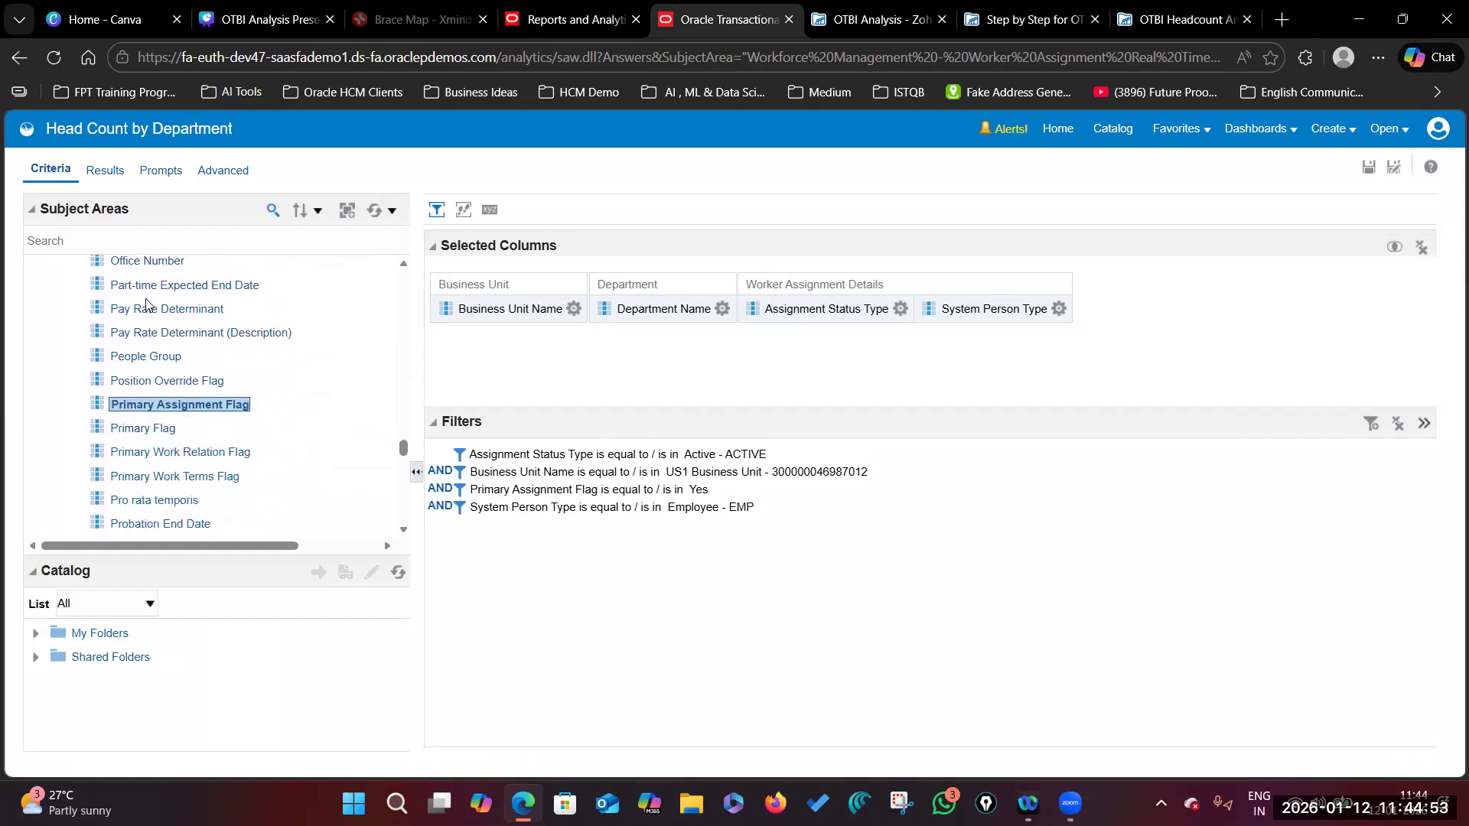
{"action": "left_click", "coordinate": [157, 427]}
{"action": "left_click", "coordinate": [159, 410]}
{"action": "double_click", "coordinate": [161, 414]}
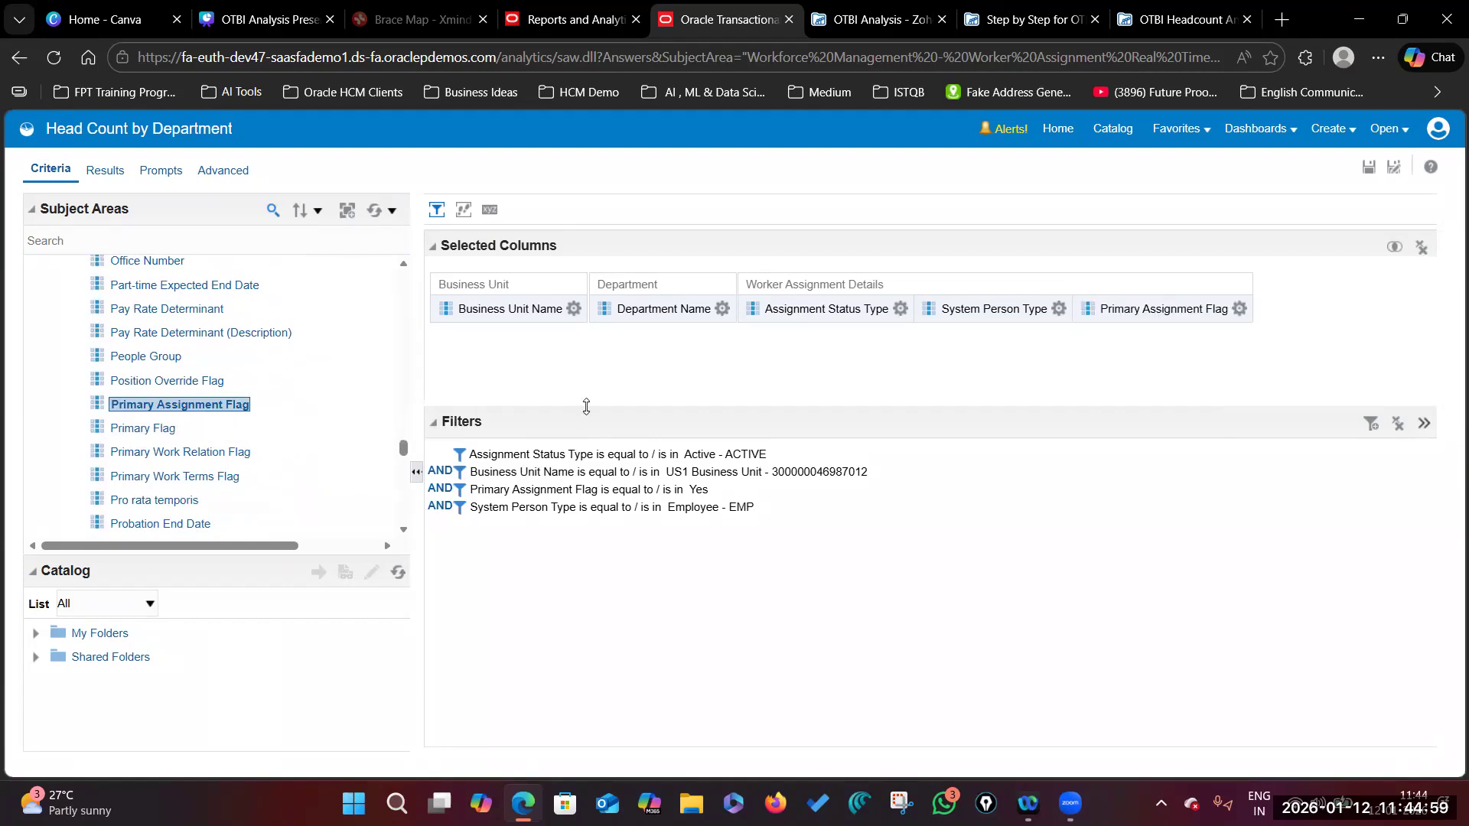
Step: Add a new Primary Assignment Flag = Yes filter and delete the older duplicate filter row
{"action": "left_click", "coordinate": [1239, 309]}
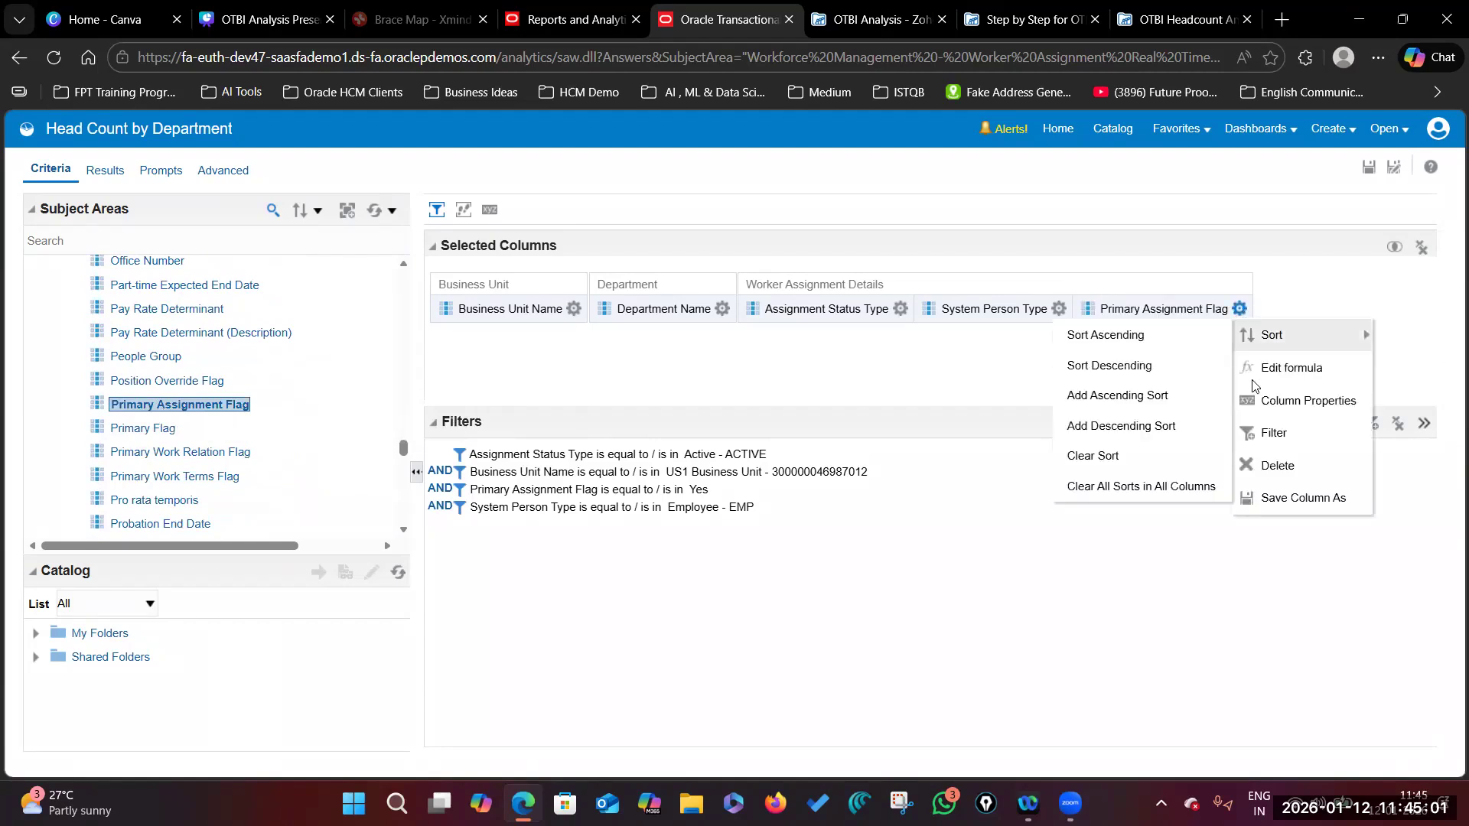
{"action": "left_click", "coordinate": [1276, 431]}
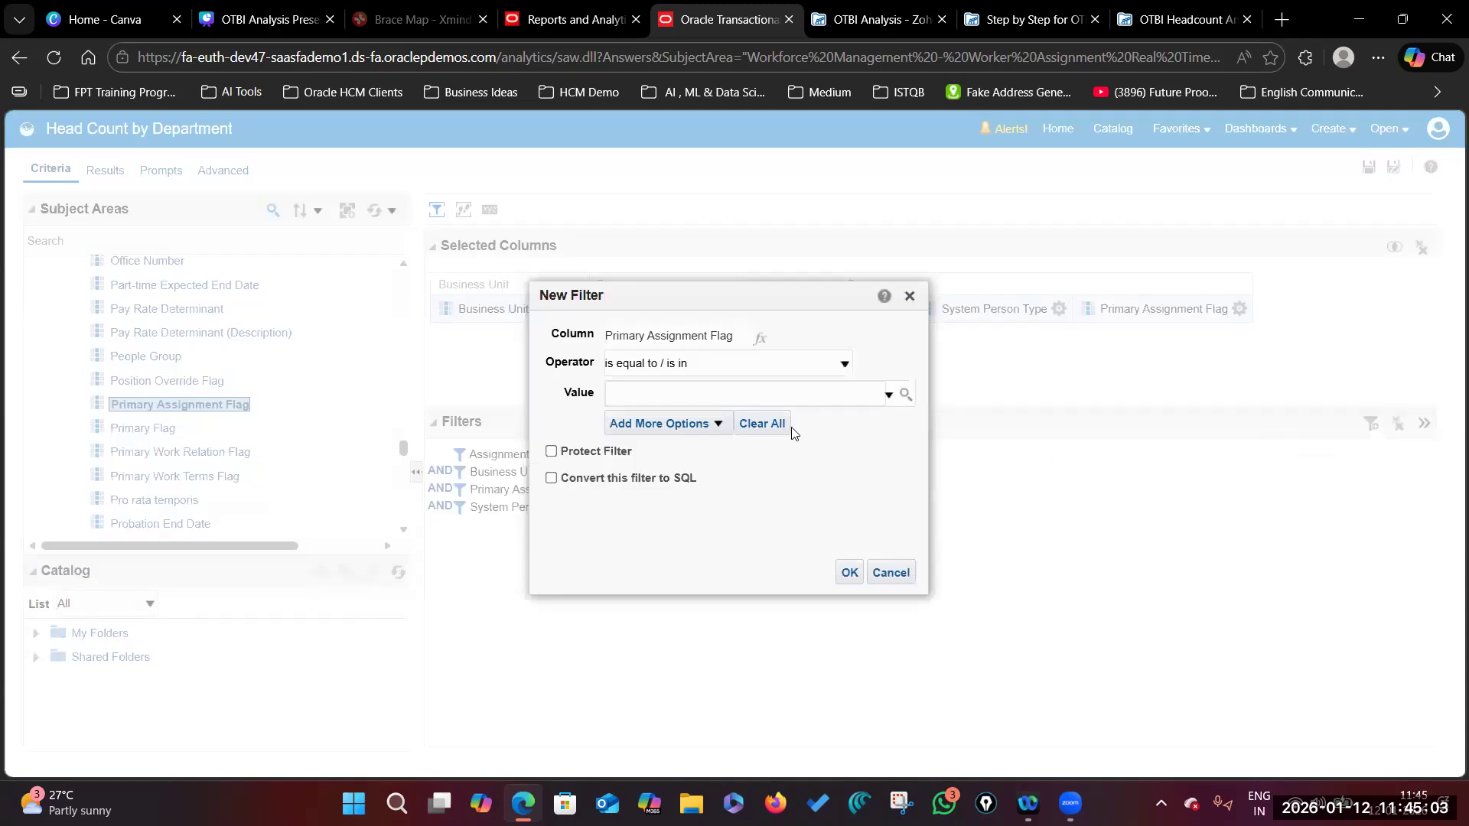
{"action": "left_click", "coordinate": [906, 394]}
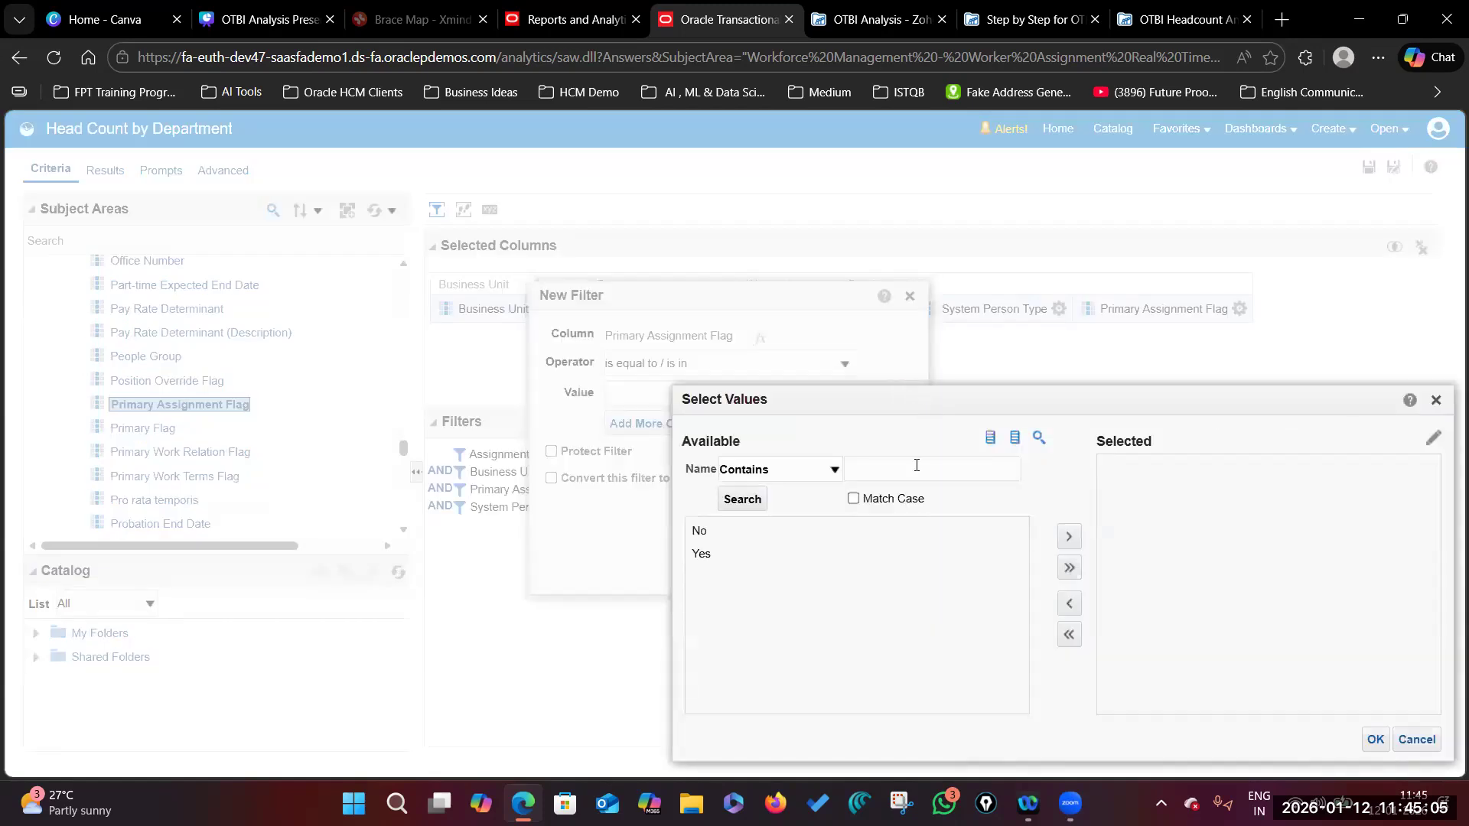
{"action": "left_click", "coordinate": [710, 554]}
{"action": "left_click", "coordinate": [1069, 536]}
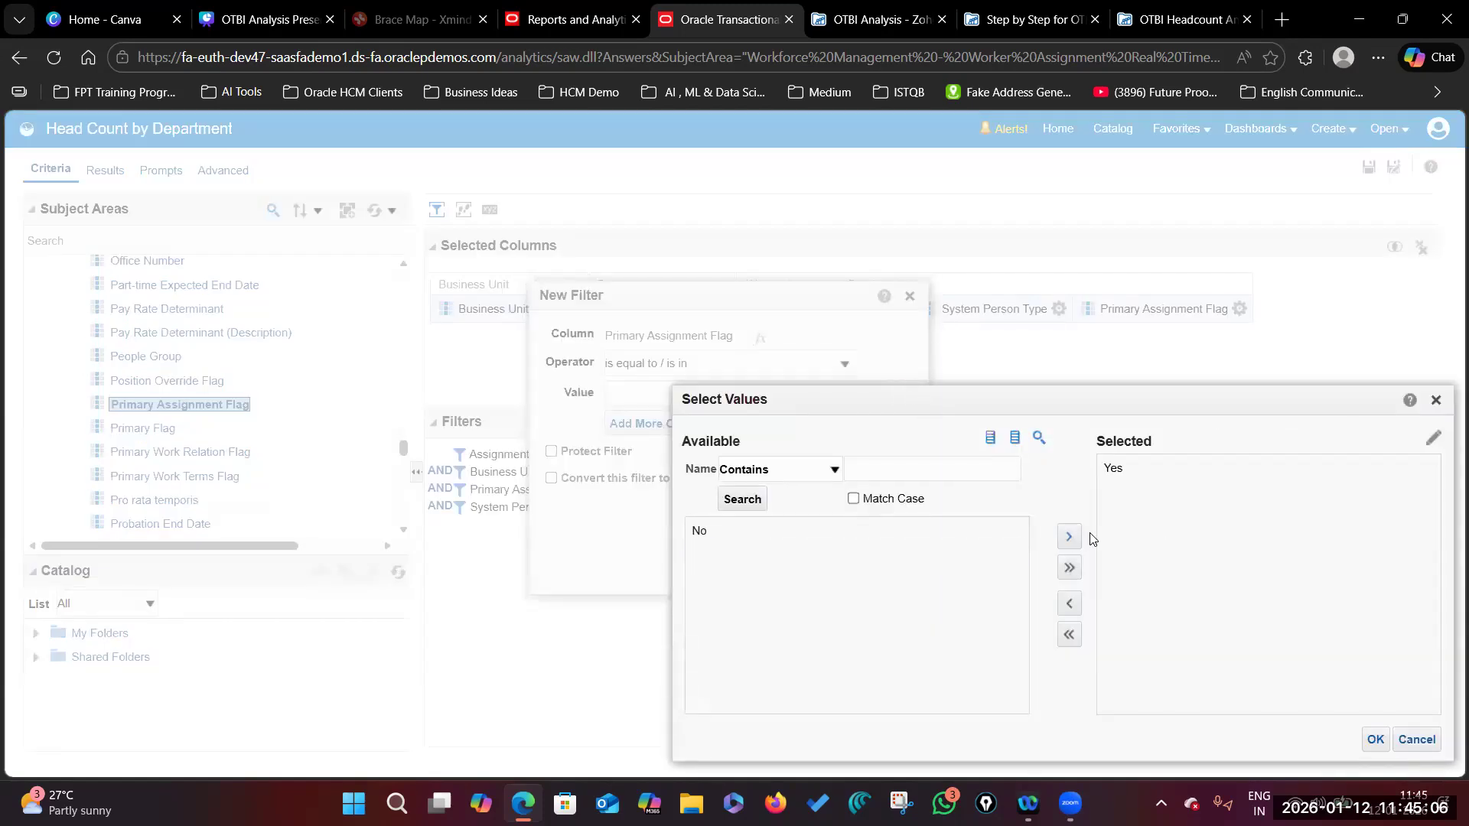
{"action": "left_click", "coordinate": [1376, 739]}
{"action": "left_click", "coordinate": [850, 572]}
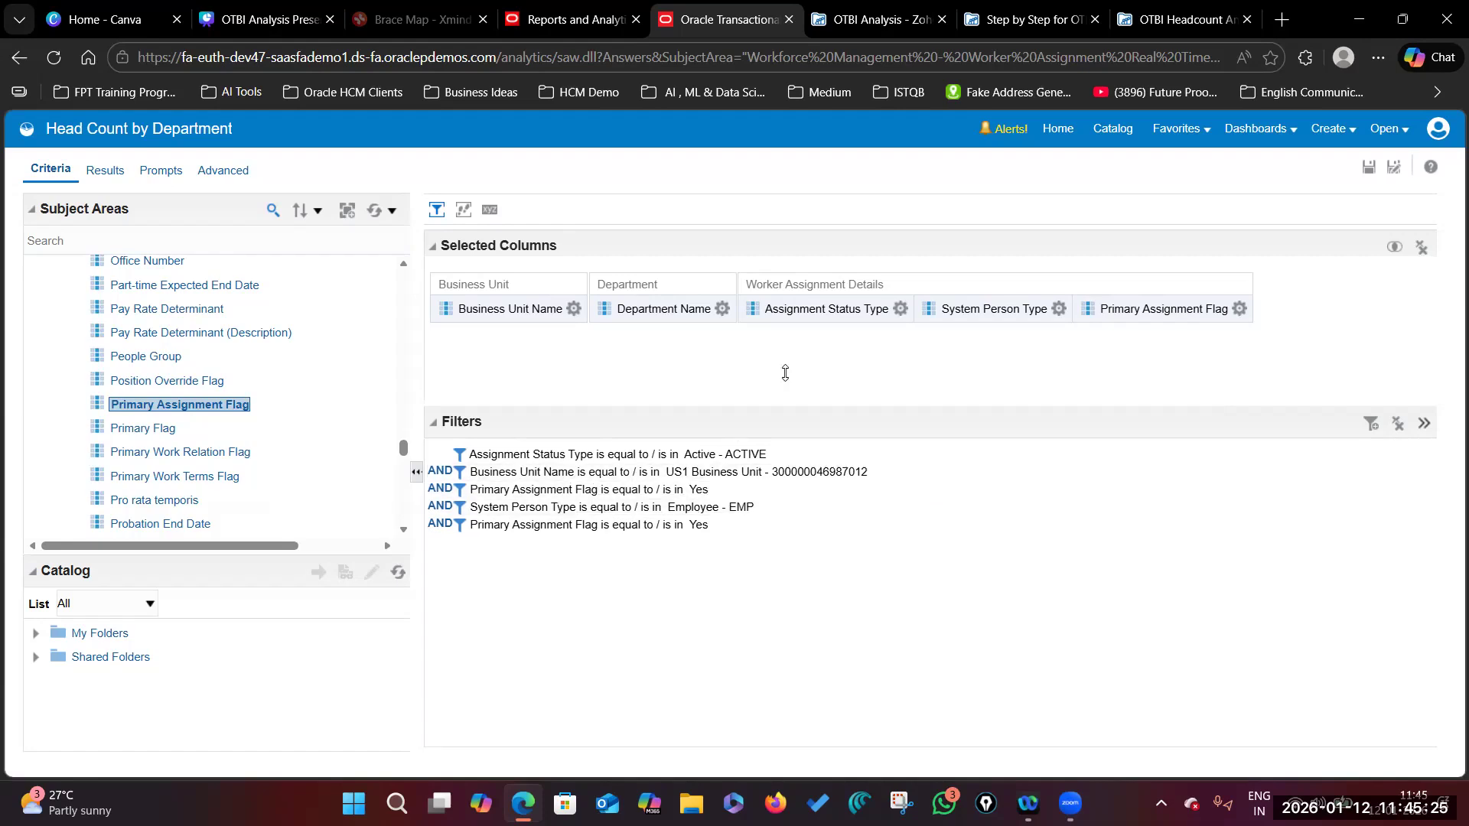
{"action": "left_click", "coordinate": [947, 489]}
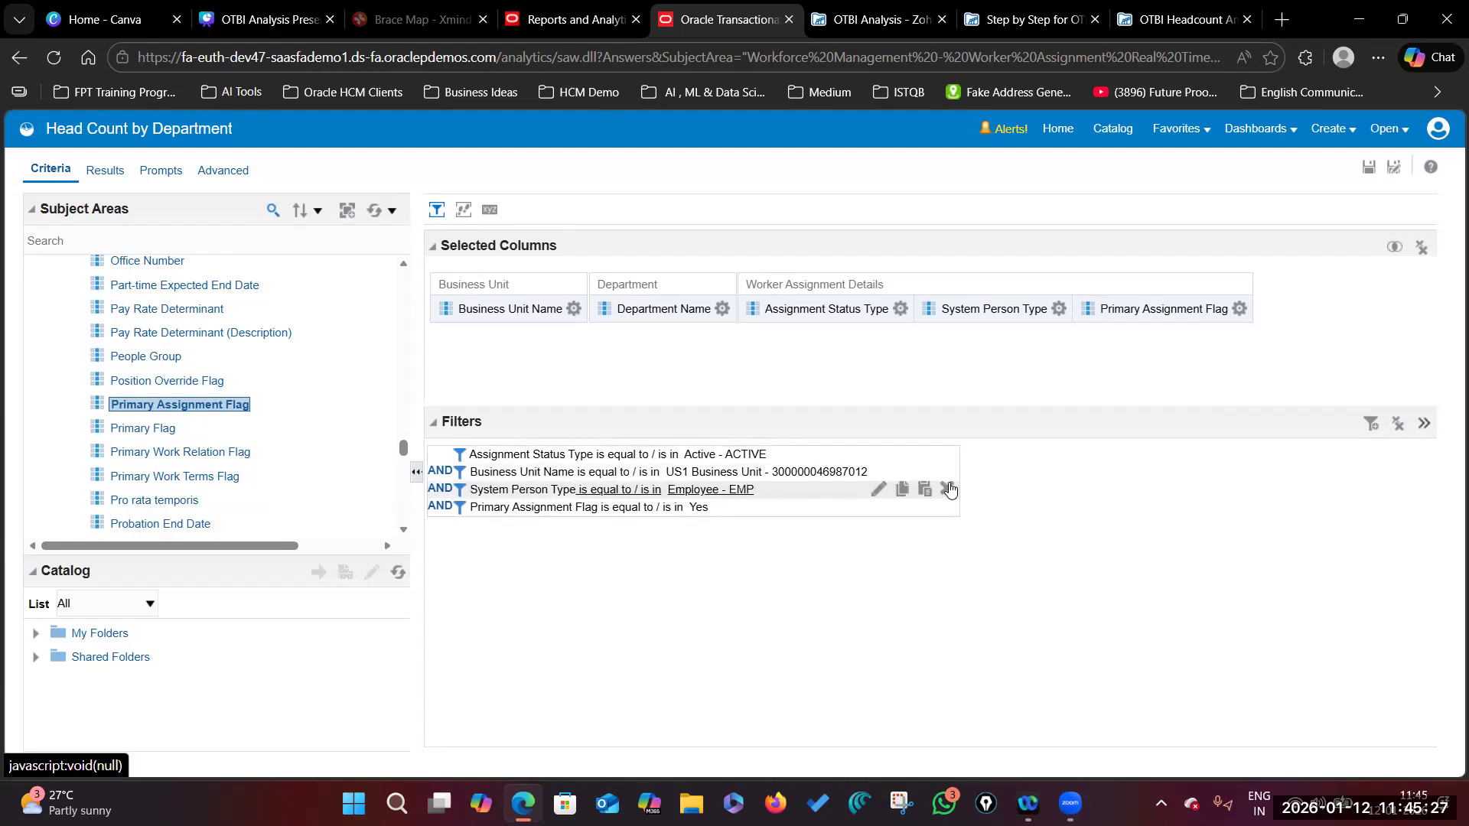
Step: Move the Department Name column to the front, ahead of Business Unit Name
{"action": "left_click", "coordinate": [1063, 310]}
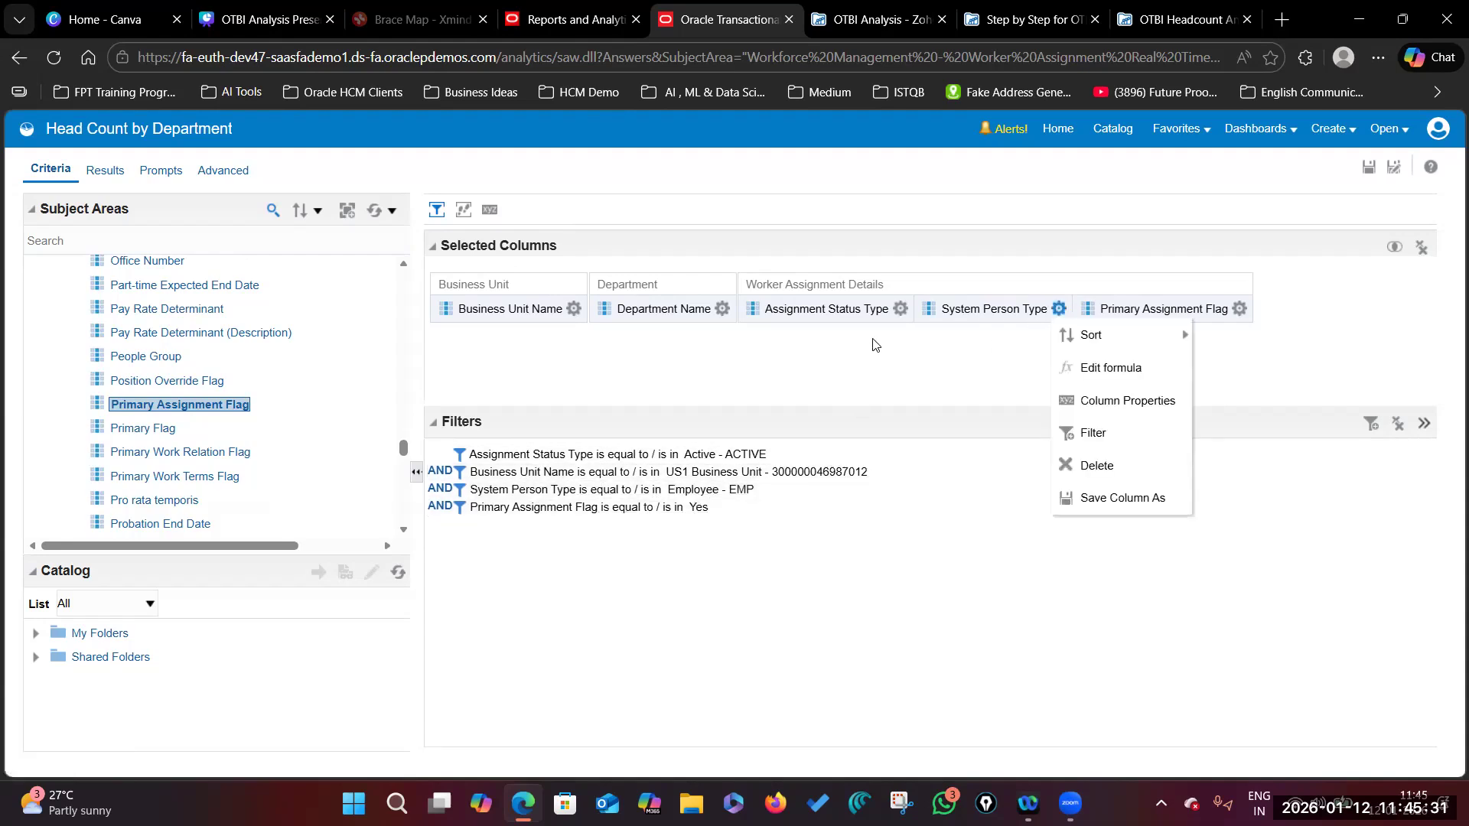
{"action": "left_click", "coordinate": [901, 308]}
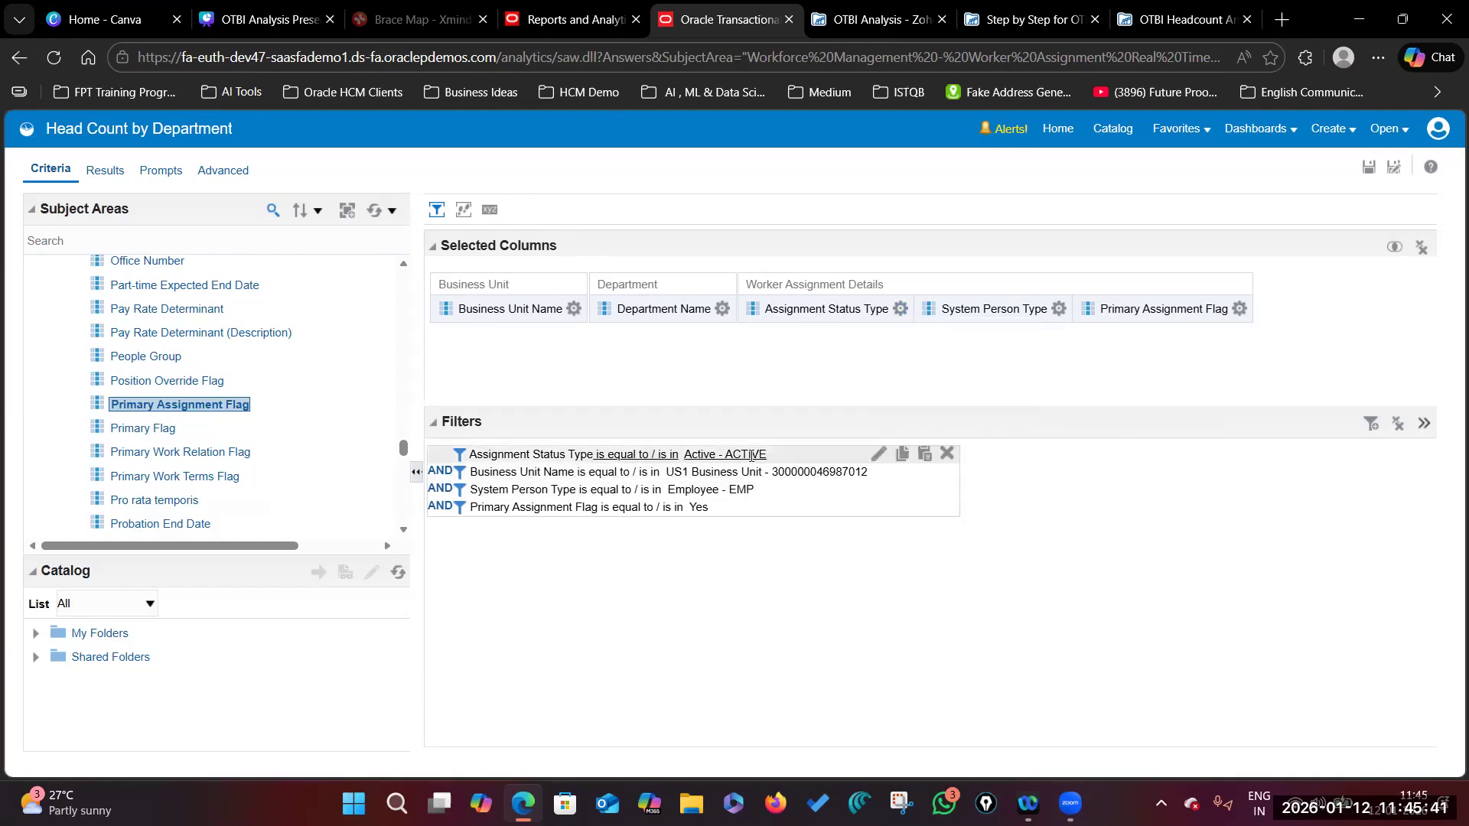
{"action": "left_click", "coordinate": [573, 308]}
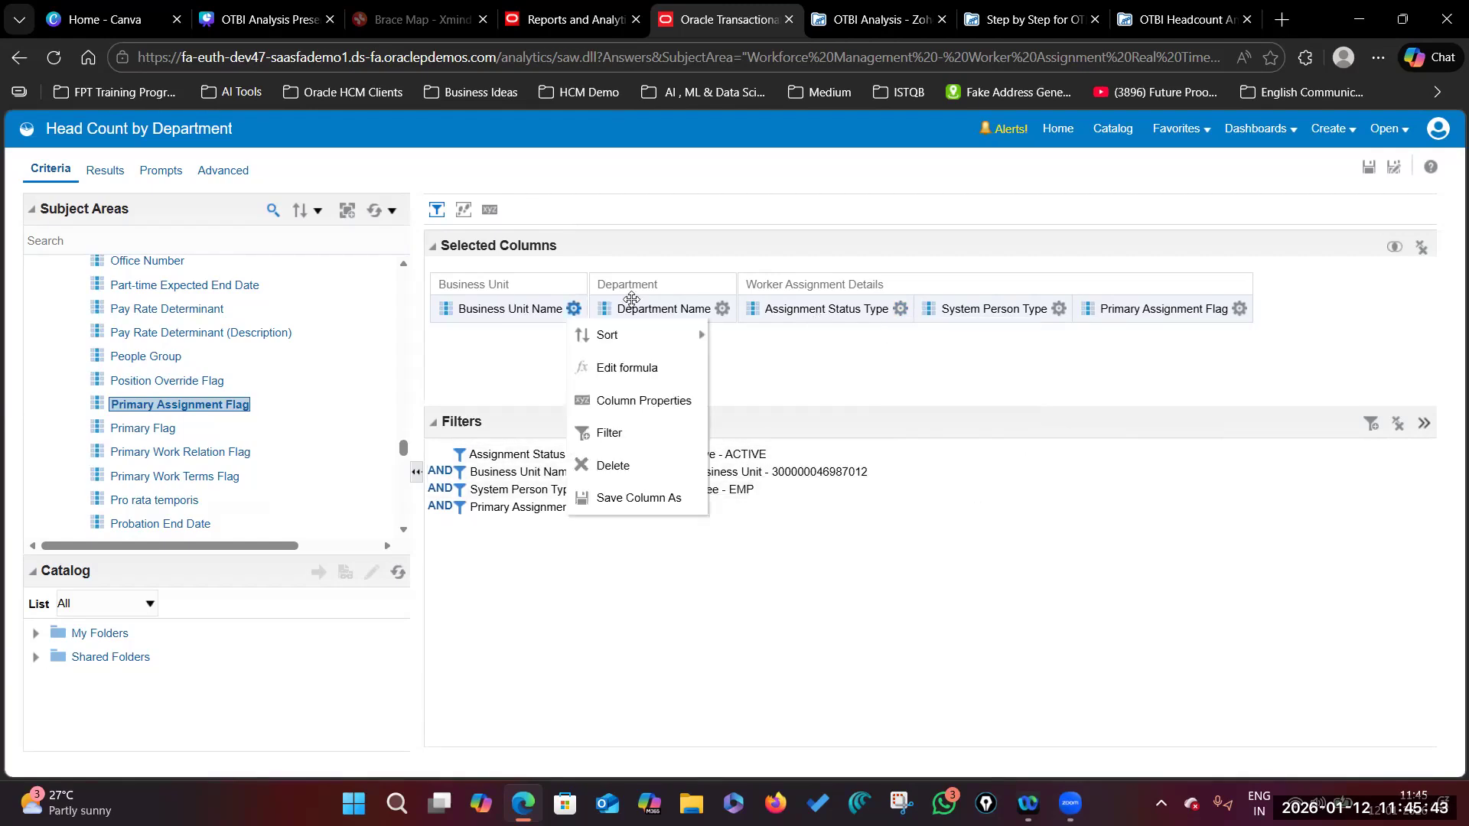
{"action": "mouse_move", "coordinate": [673, 283]}
{"action": "left_mouse_down"}
{"action": "mouse_move", "coordinate": [652, 275]}
{"action": "mouse_move", "coordinate": [530, 312]}
{"action": "mouse_move", "coordinate": [572, 291]}
{"action": "mouse_move", "coordinate": [689, 290]}
{"action": "left_mouse_up"}
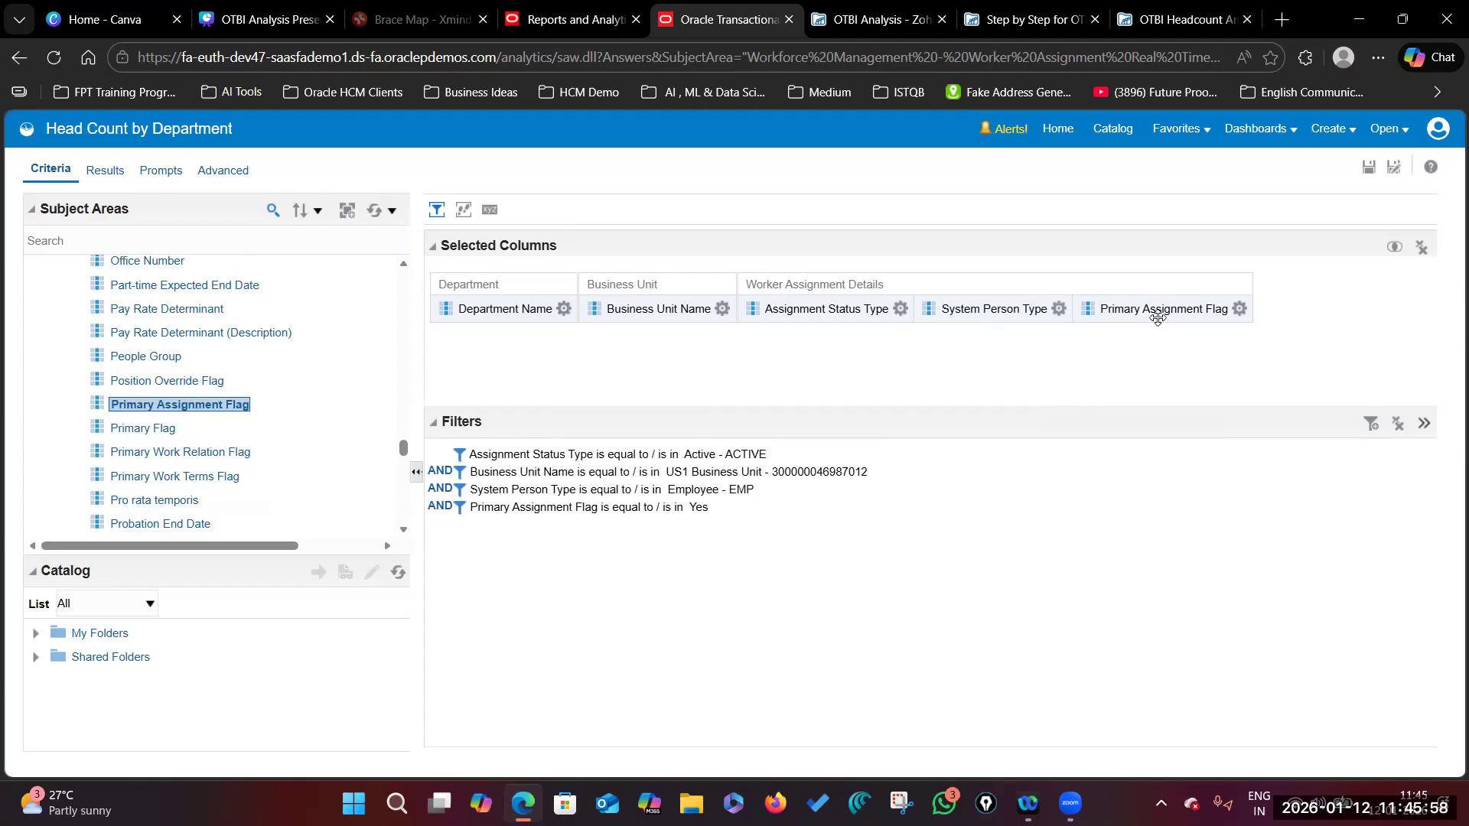
{"action": "left_click", "coordinate": [1059, 309]}
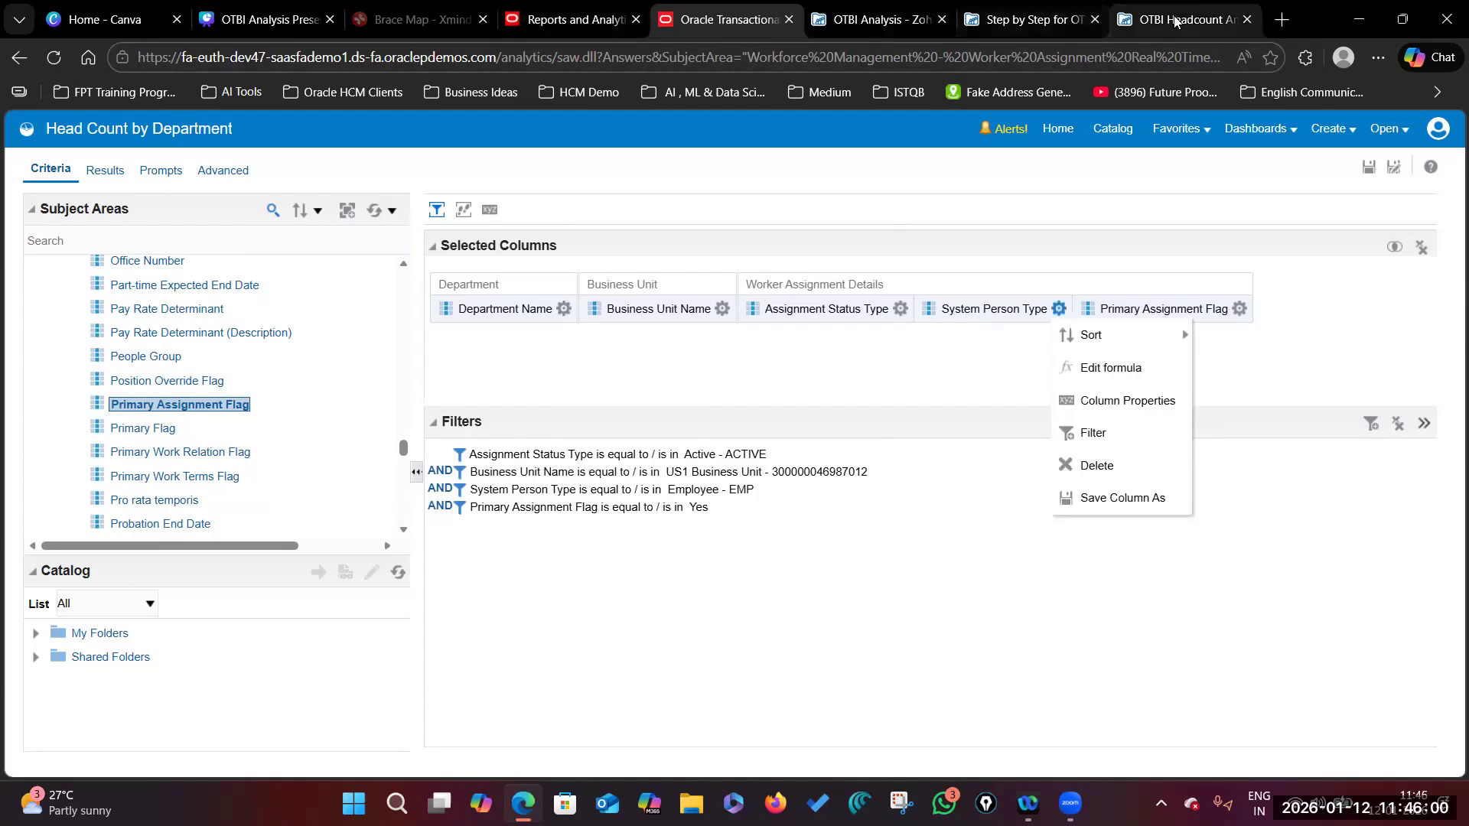
{"action": "left_click", "coordinate": [1153, 20]}
{"action": "scroll", "coordinate": [798, 460], "scroll_direction": "down", "scroll_amount": 1}
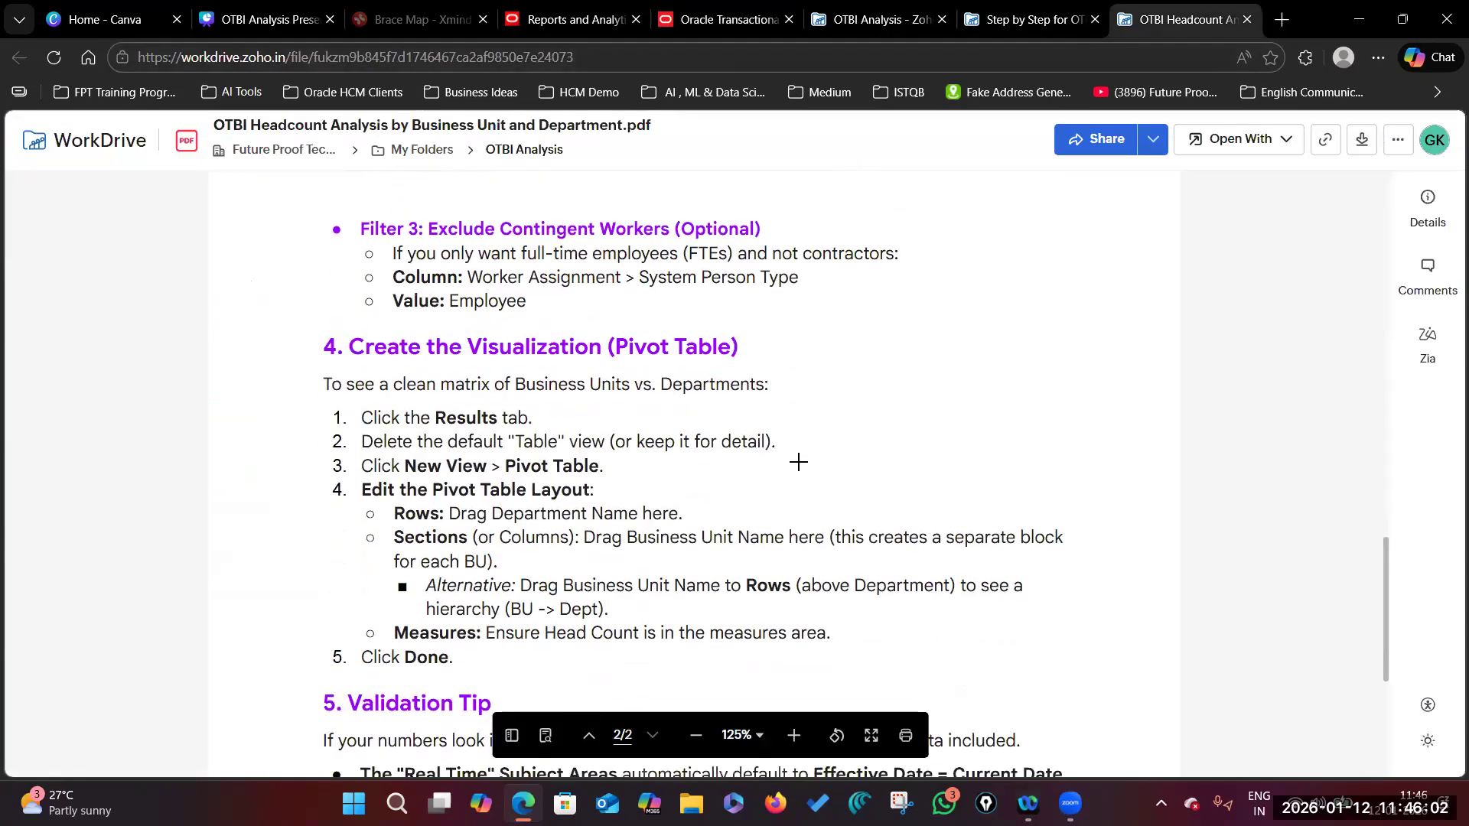
{"action": "scroll", "coordinate": [798, 461], "scroll_direction": "up", "scroll_amount": 2}
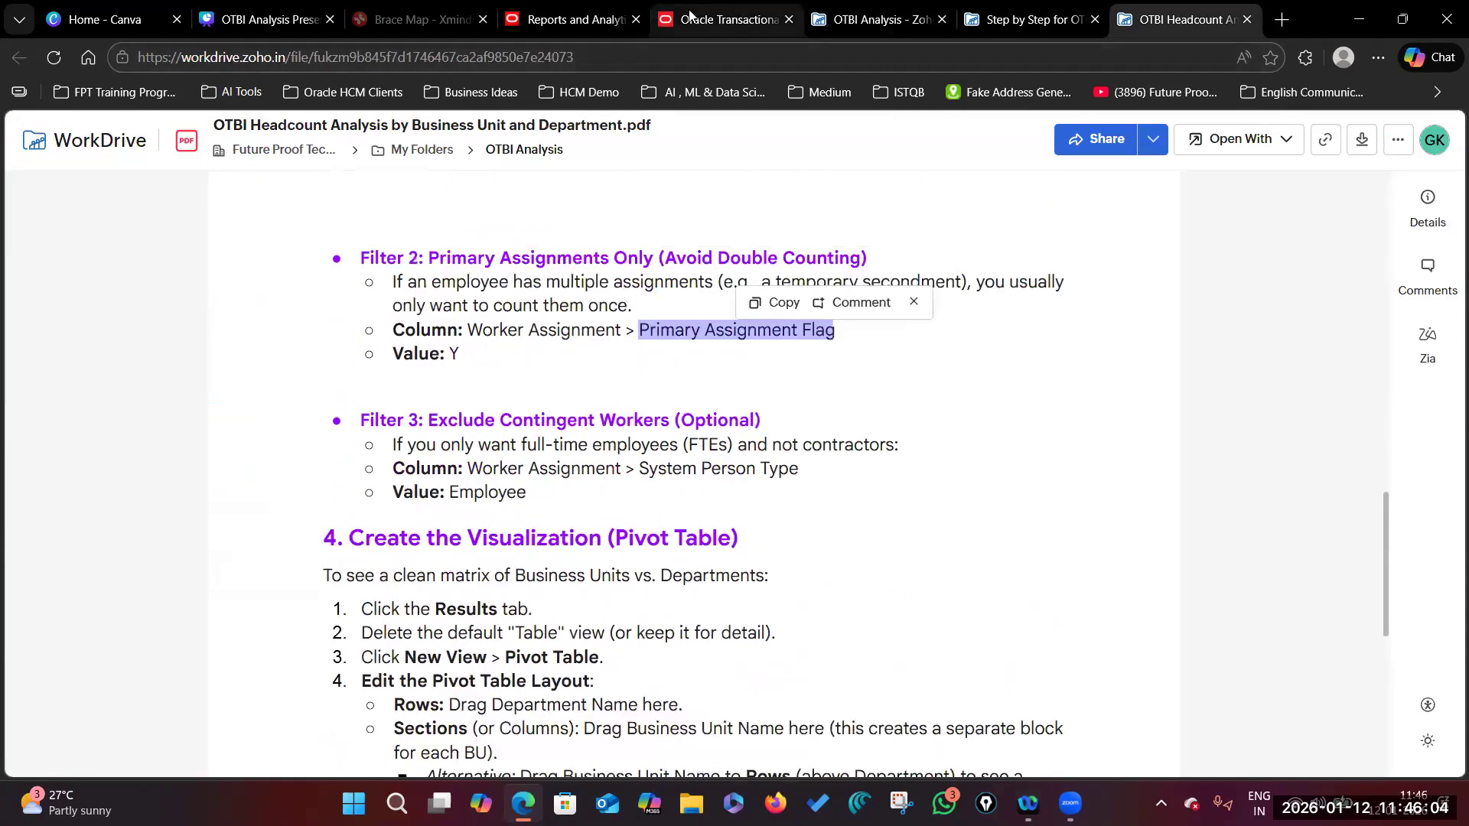
{"action": "left_click", "coordinate": [709, 17]}
{"action": "left_click", "coordinate": [811, 624]}
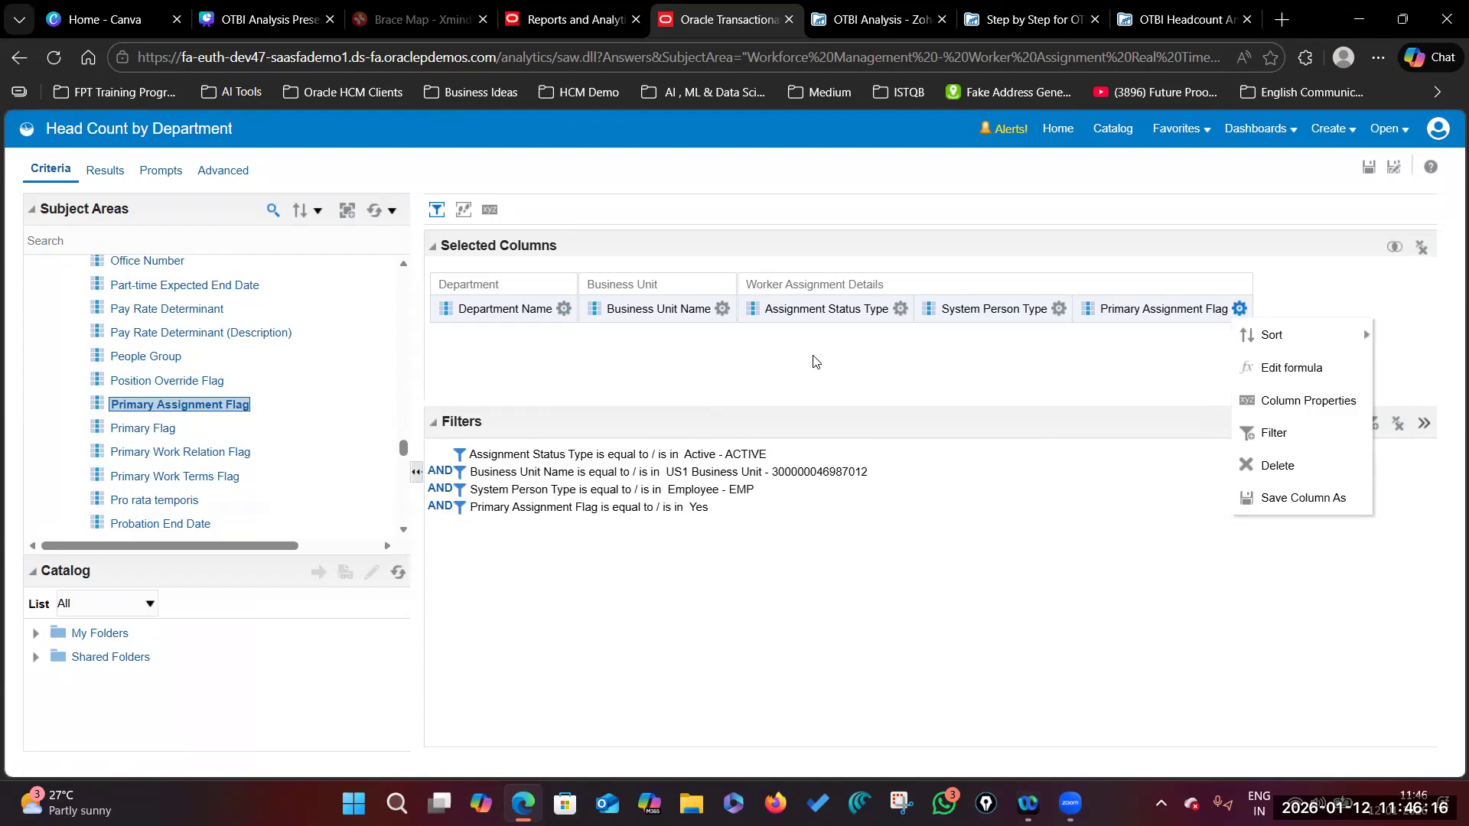
Step: Add Head Count from Worker Assignment, then remove the misplaced Head Count column
{"action": "left_click", "coordinate": [820, 390]}
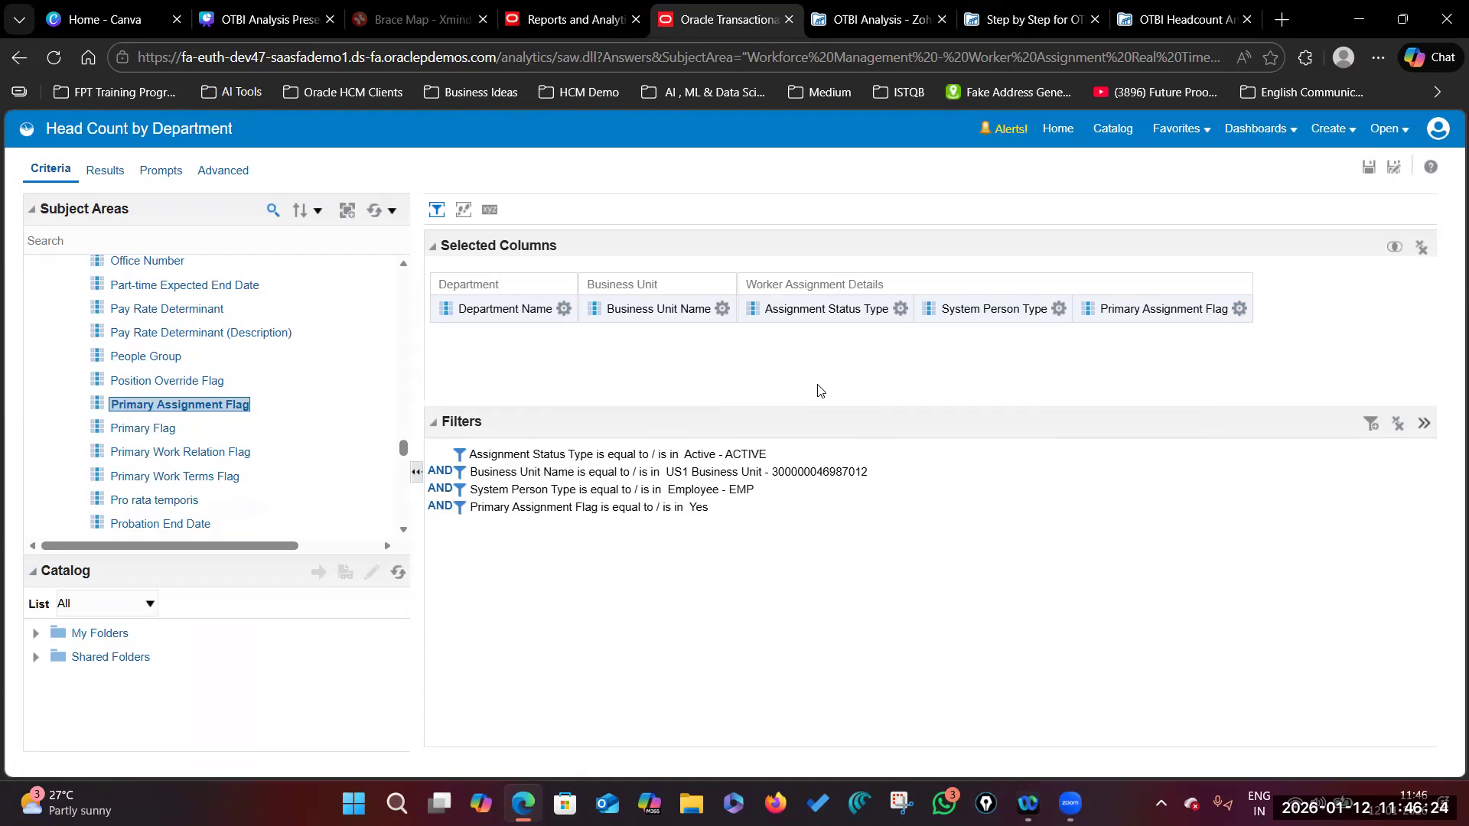
{"action": "scroll", "coordinate": [356, 434], "scroll_direction": "up", "scroll_amount": 15}
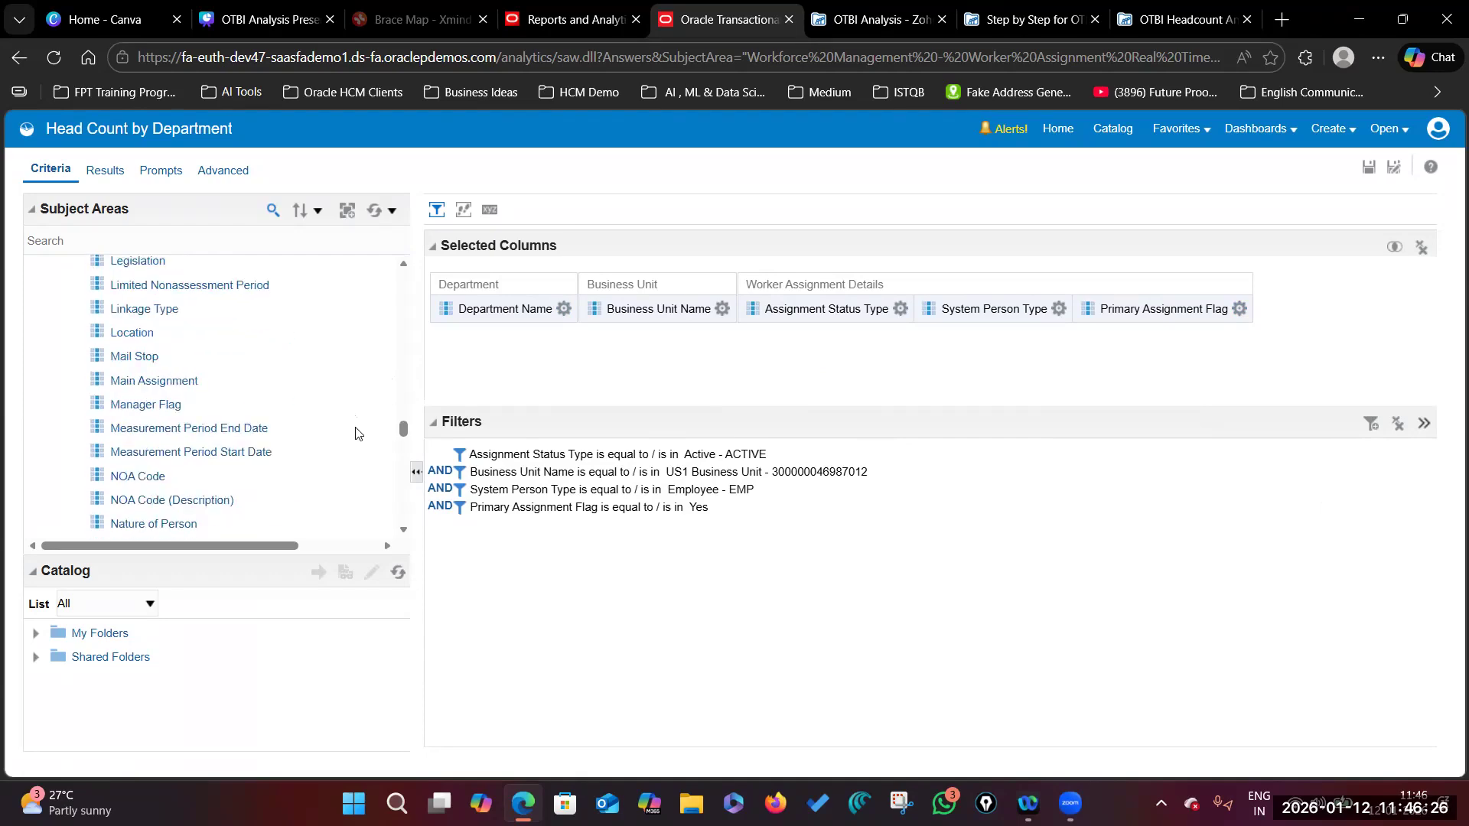
{"action": "scroll", "coordinate": [355, 434], "scroll_direction": "up", "scroll_amount": 15}
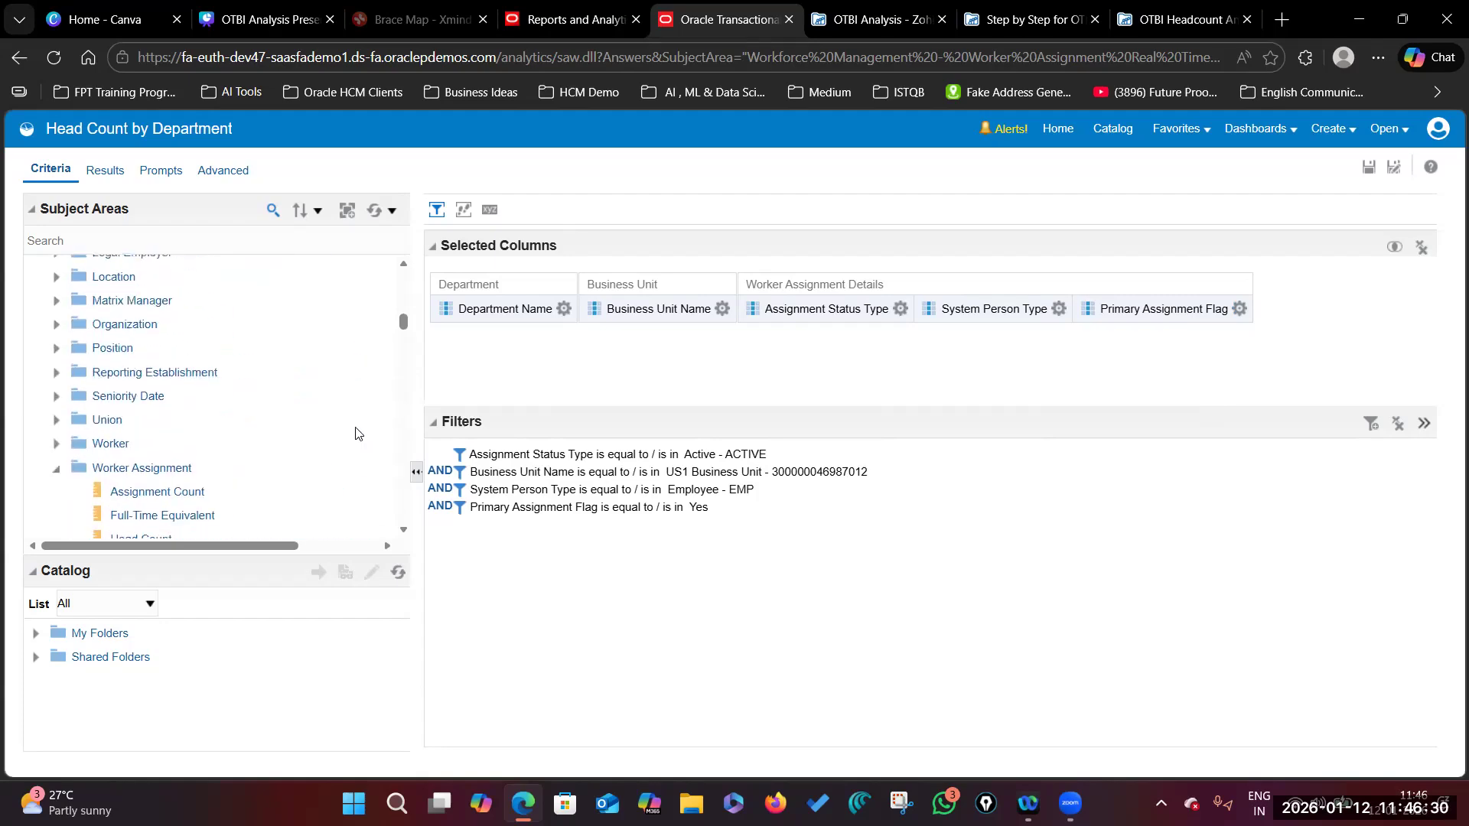
{"action": "scroll", "coordinate": [355, 434], "scroll_direction": "down", "scroll_amount": 3}
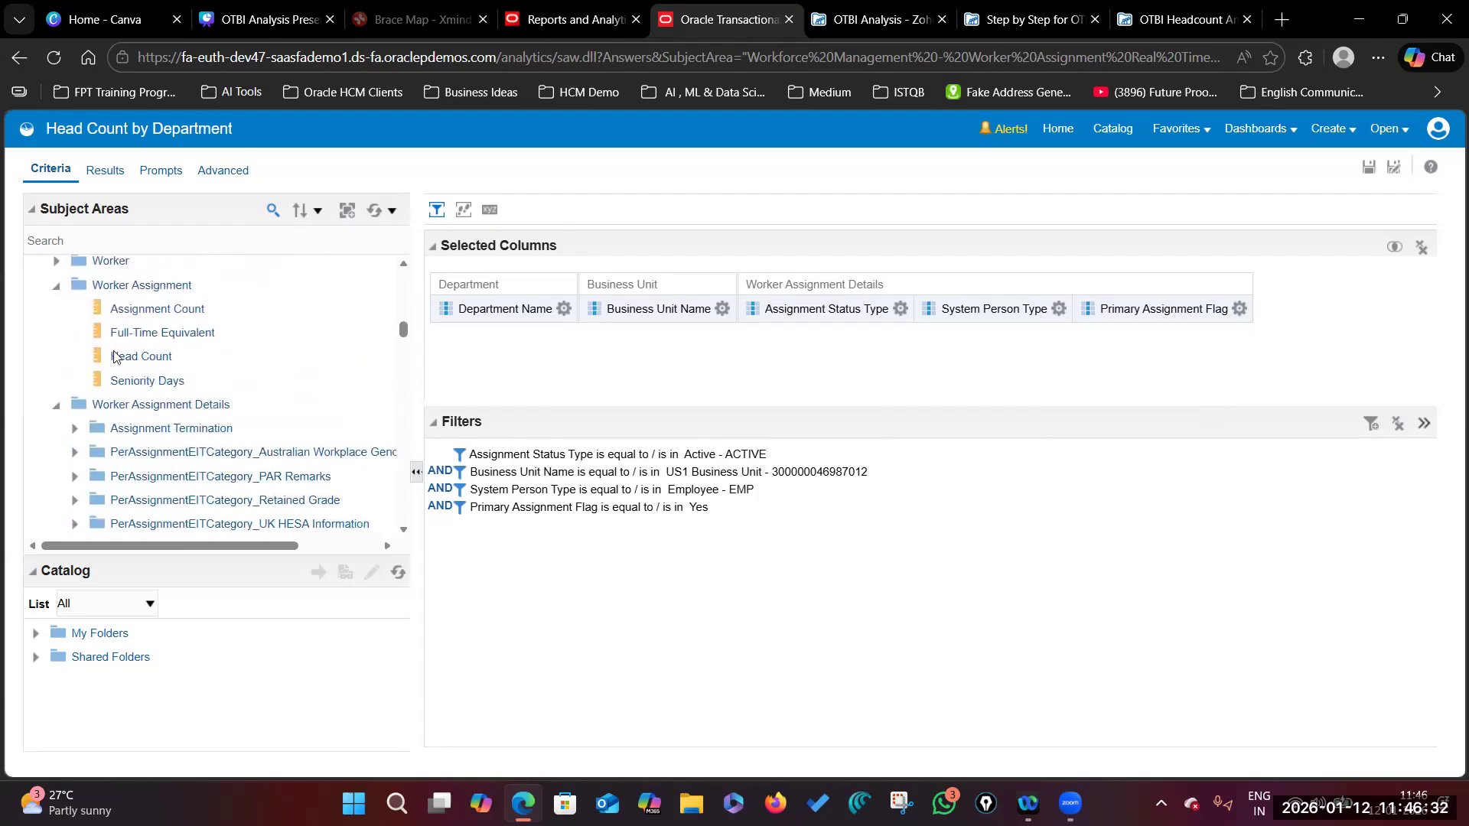
{"action": "left_click_drag", "start_coordinate": [127, 365], "coordinate": [702, 373]}
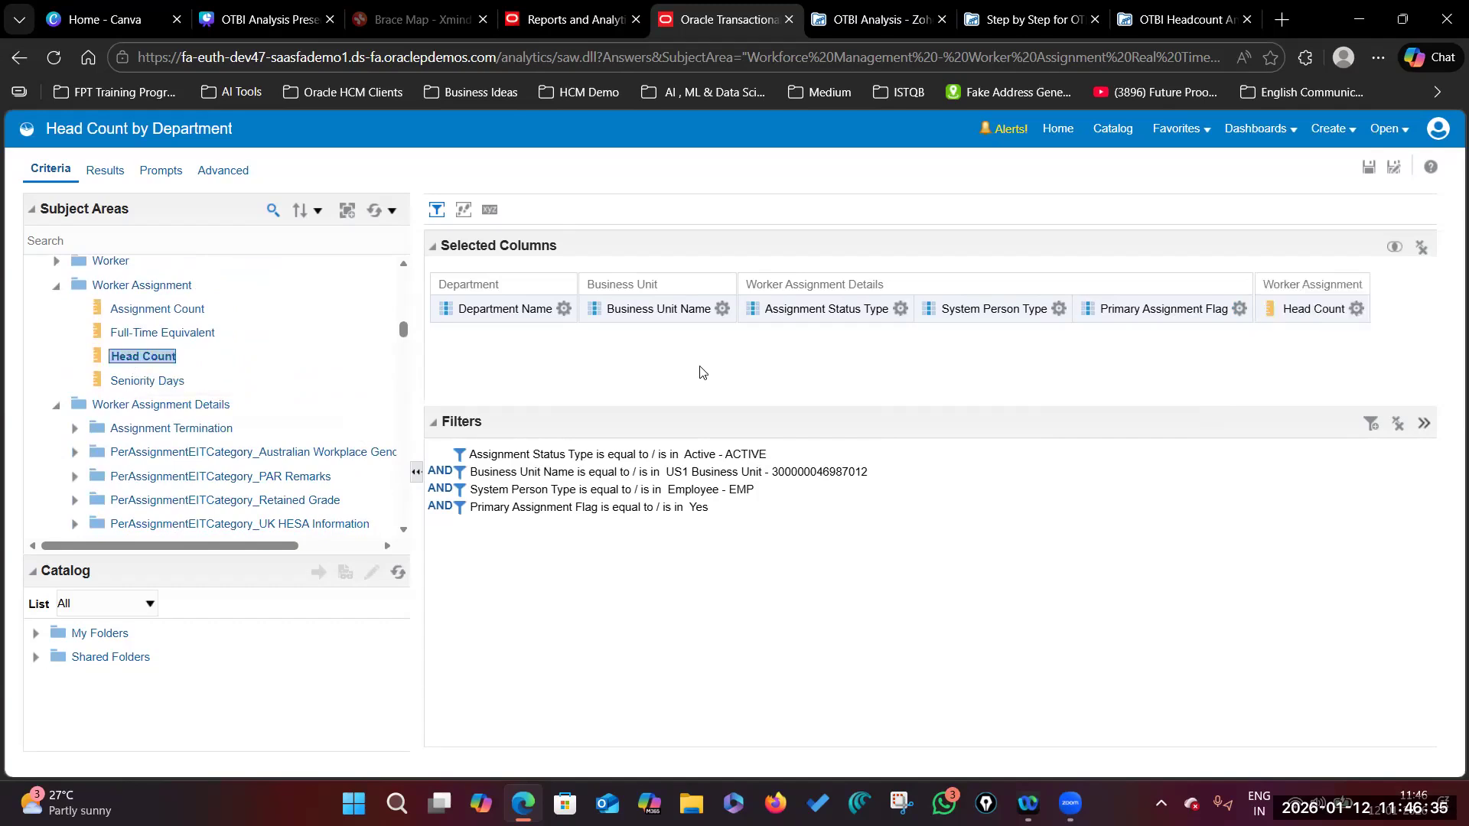
{"action": "left_click", "coordinate": [1356, 308]}
{"action": "left_click", "coordinate": [1268, 466]}
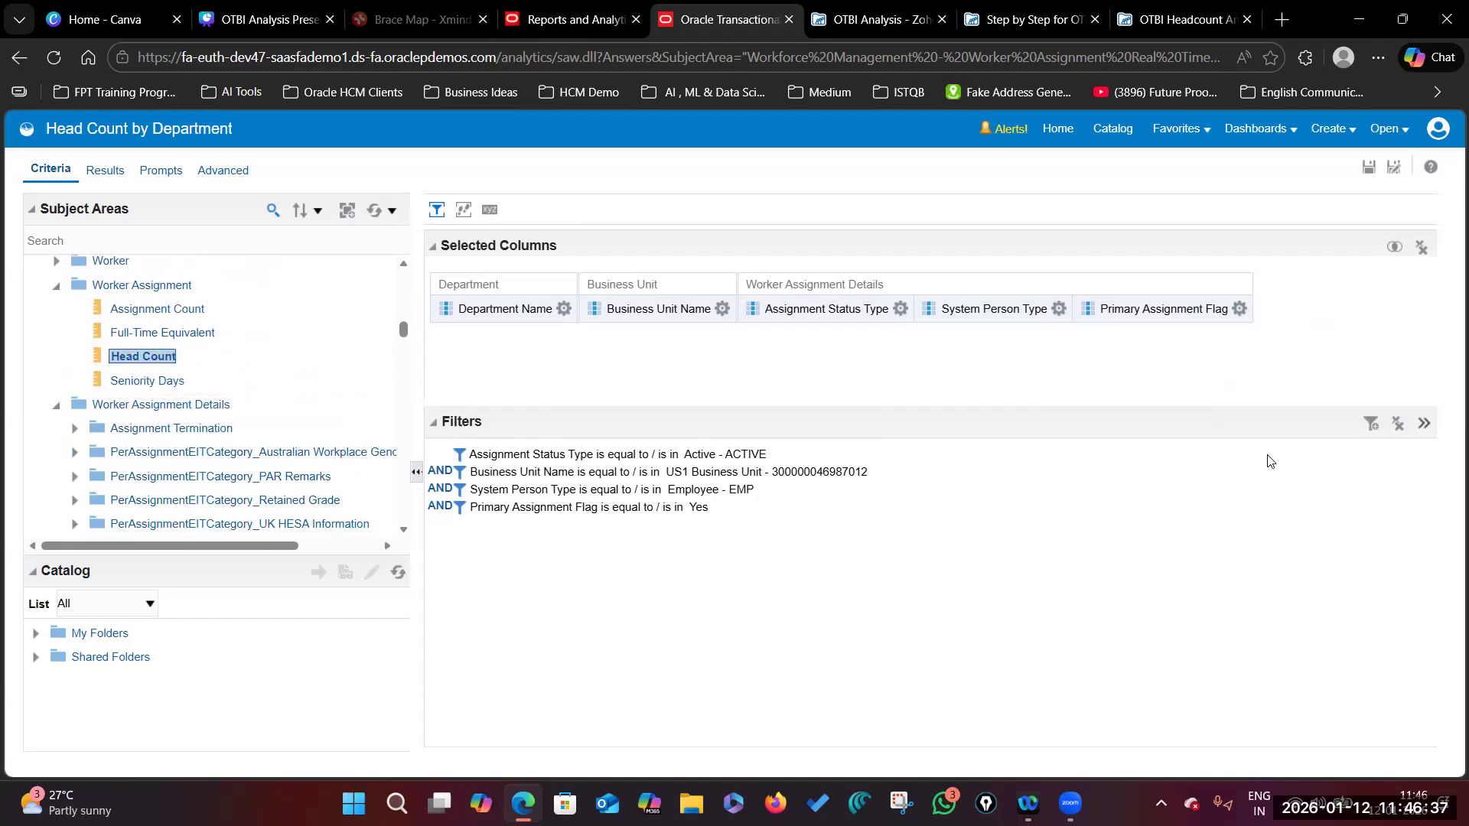
Step: Re-add Head Count as the last column, after Primary Assignment Flag
{"action": "left_click_drag", "start_coordinate": [157, 358], "coordinate": [1292, 312]}
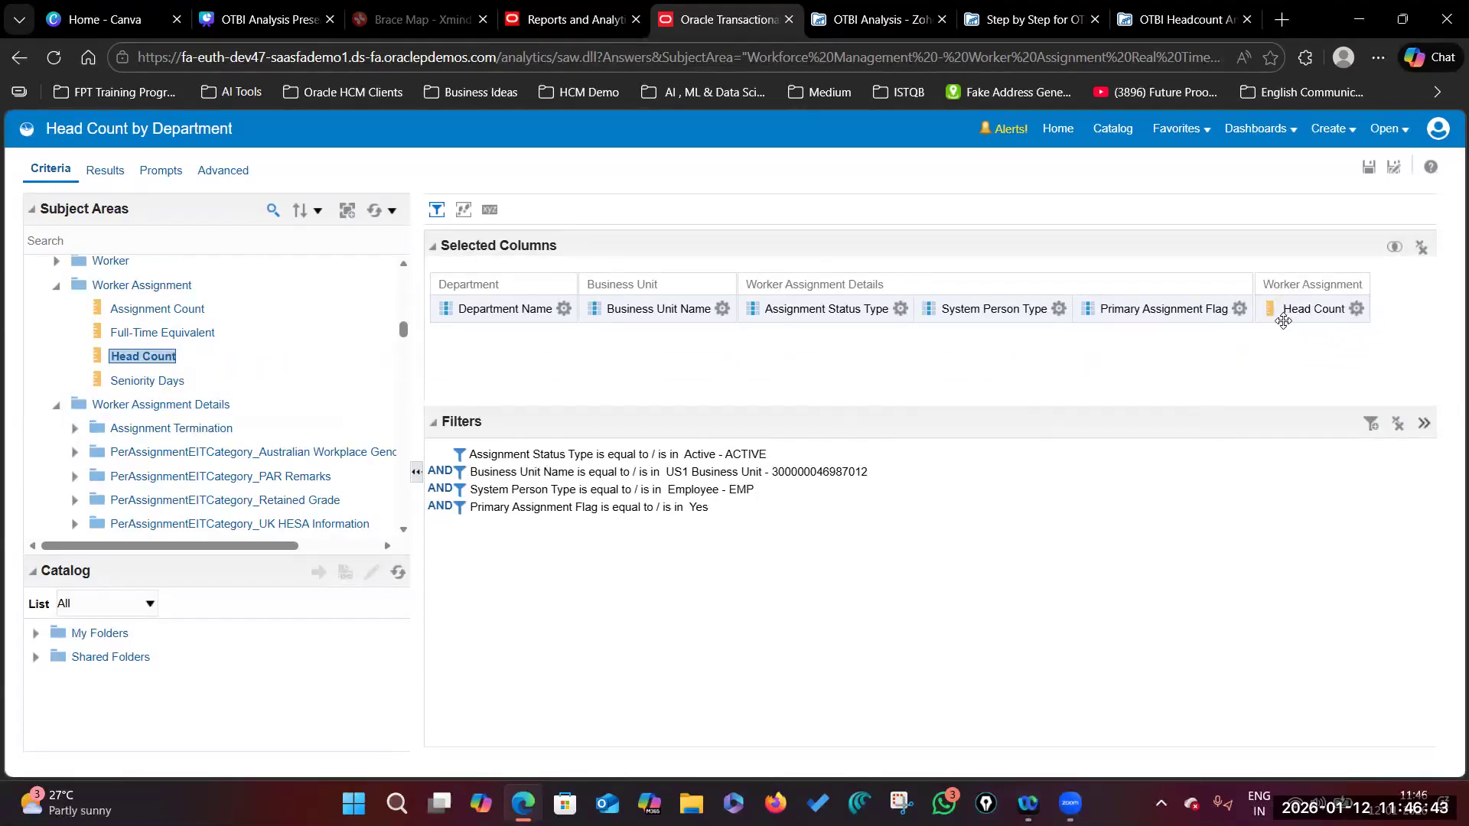
{"action": "left_click", "coordinate": [1356, 308]}
{"action": "left_click", "coordinate": [1285, 468]}
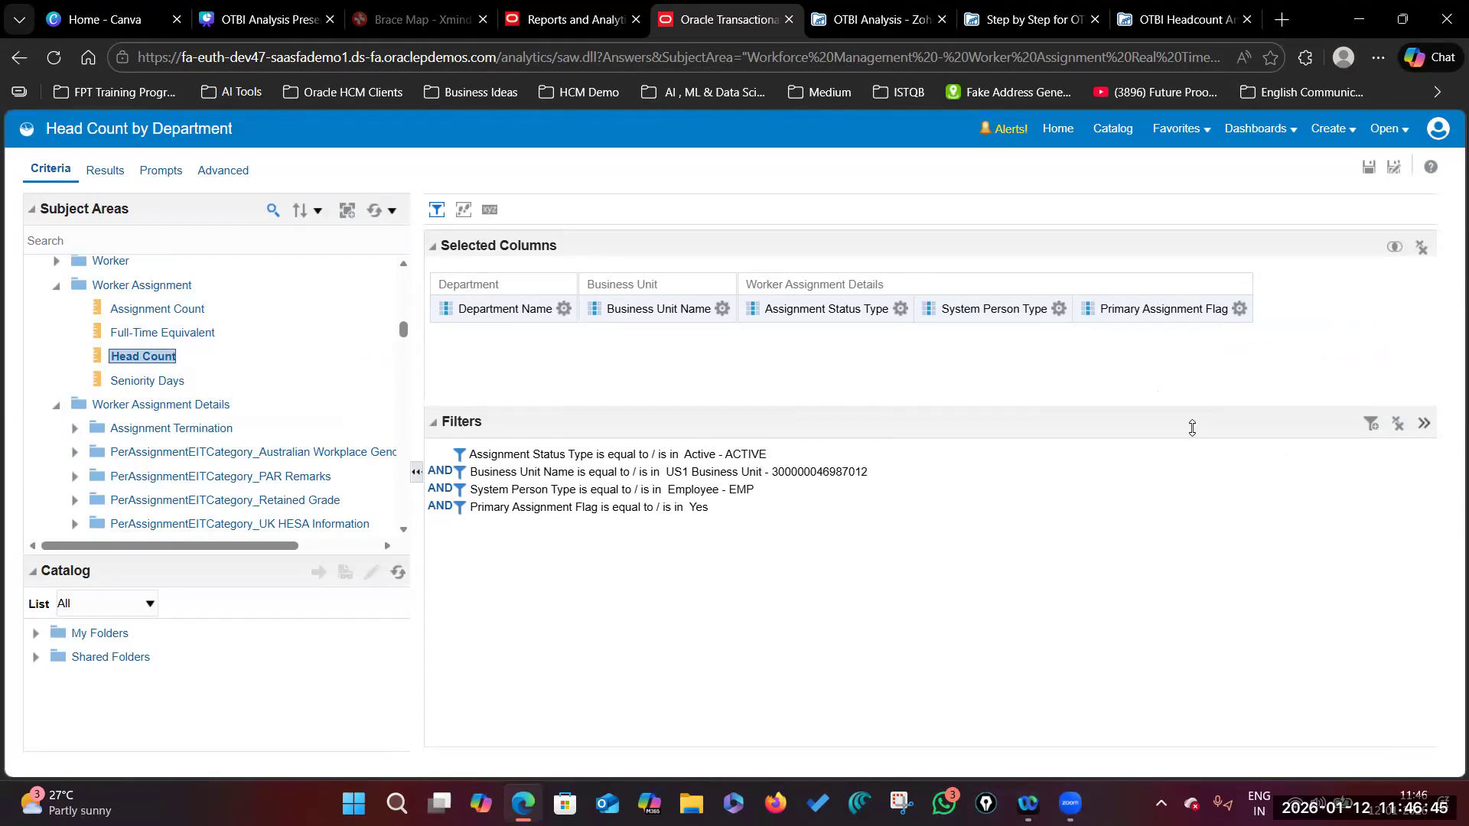
{"action": "double_click", "coordinate": [140, 358]}
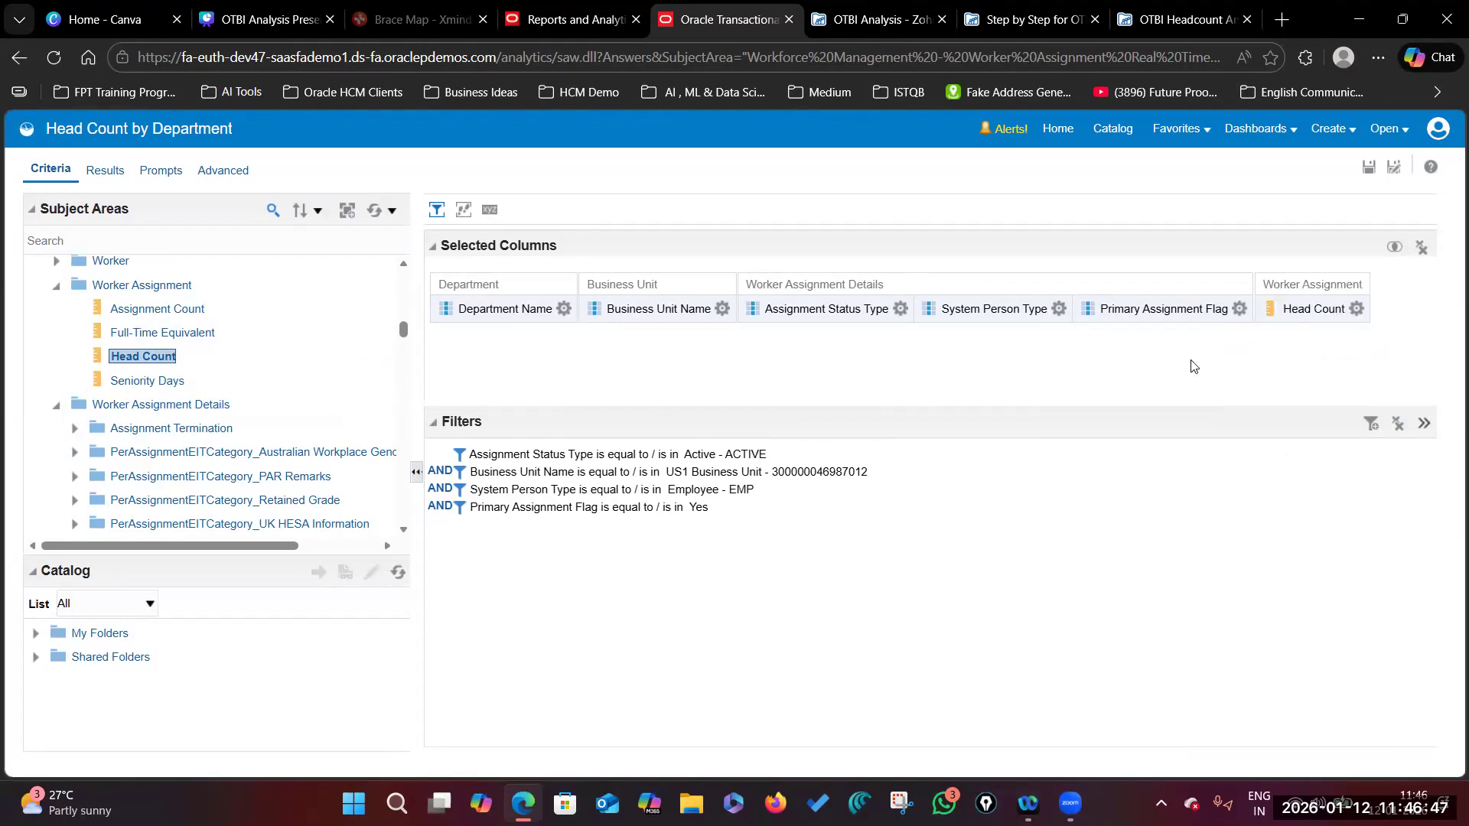
{"action": "left_click", "coordinate": [1356, 308]}
{"action": "left_click", "coordinate": [1288, 469]}
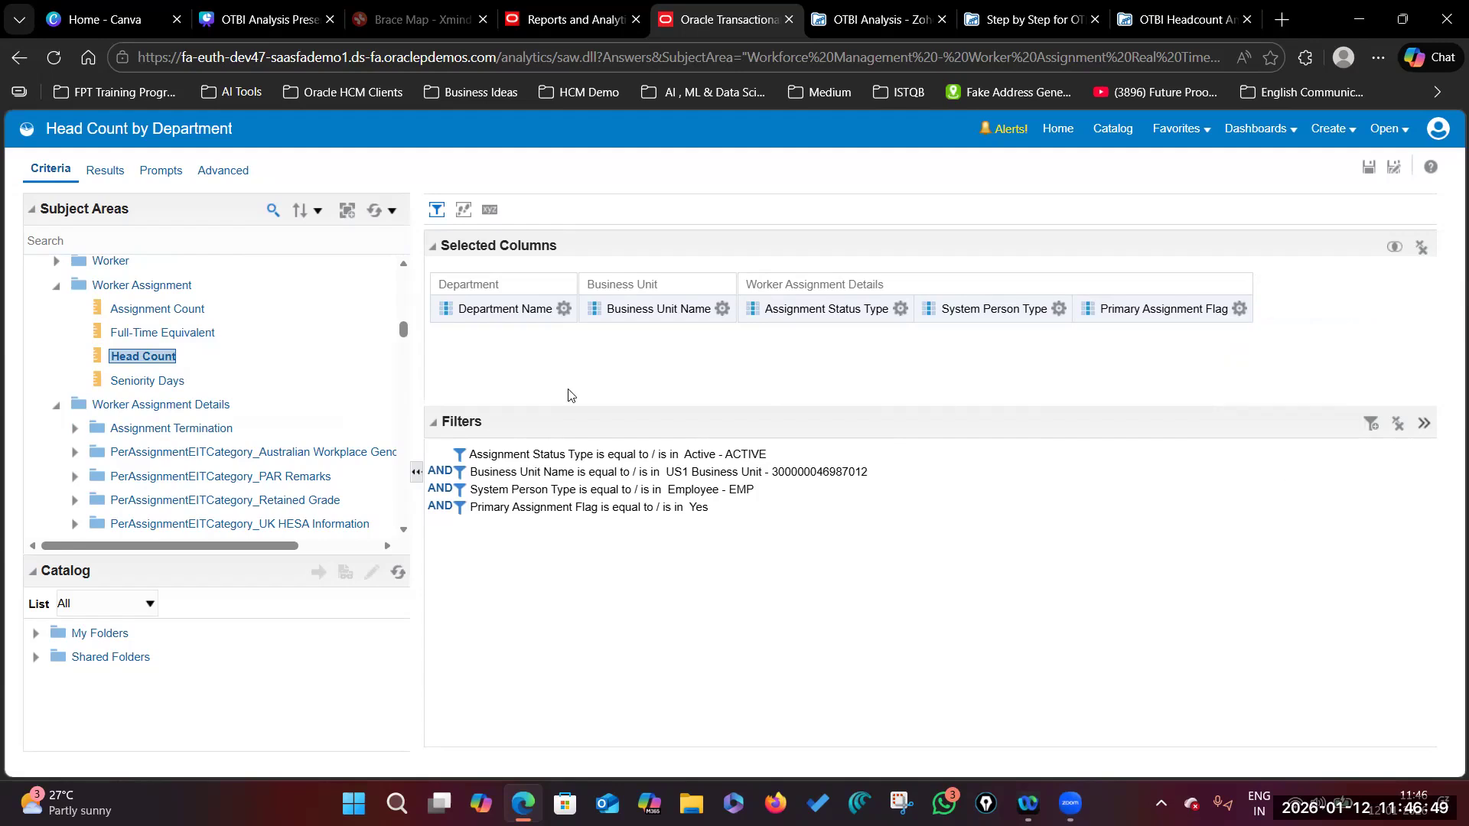
{"action": "left_click_drag", "start_coordinate": [153, 358], "coordinate": [1293, 312]}
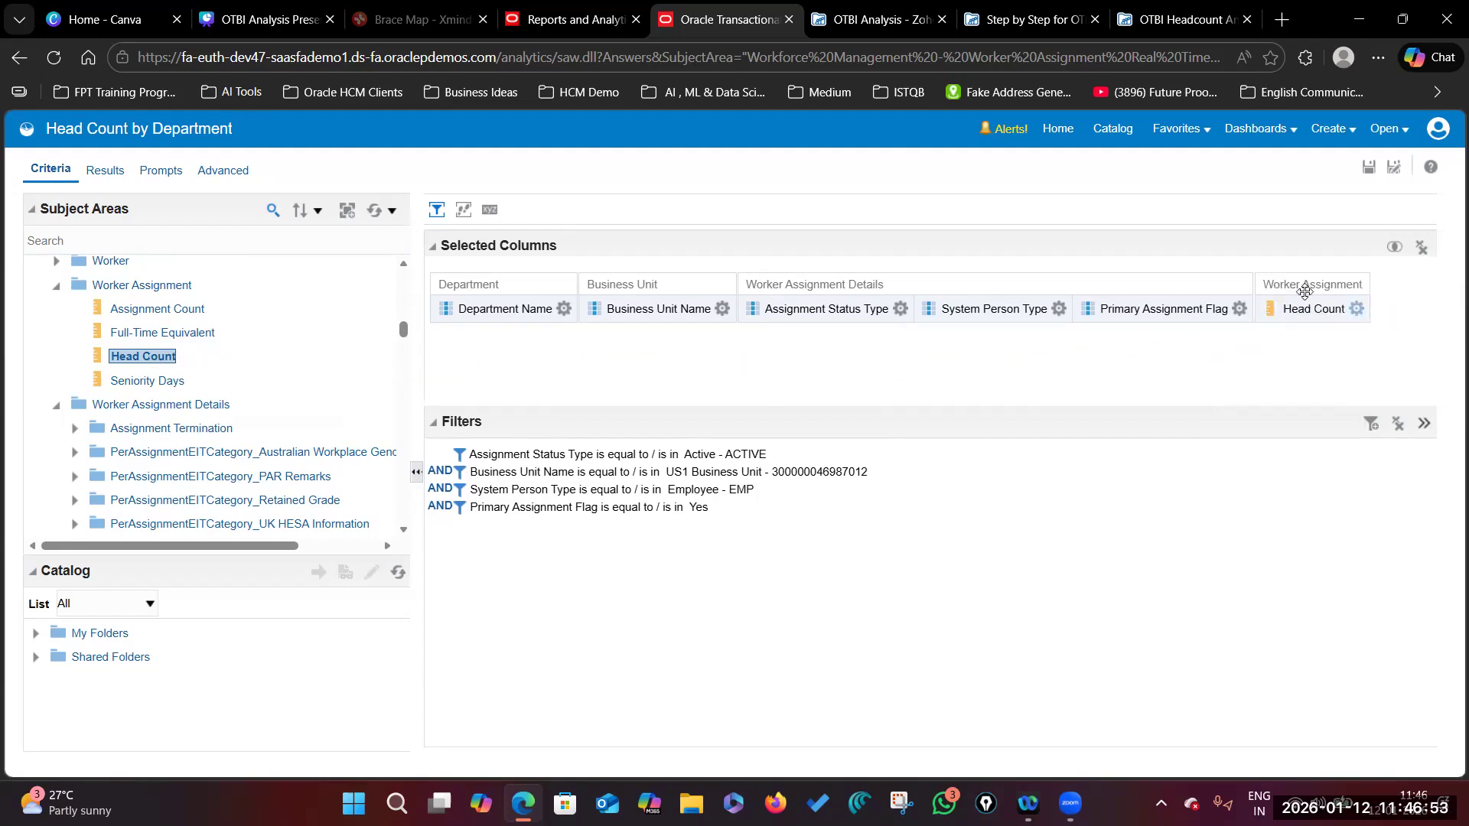
{"action": "left_click", "coordinate": [1356, 309]}
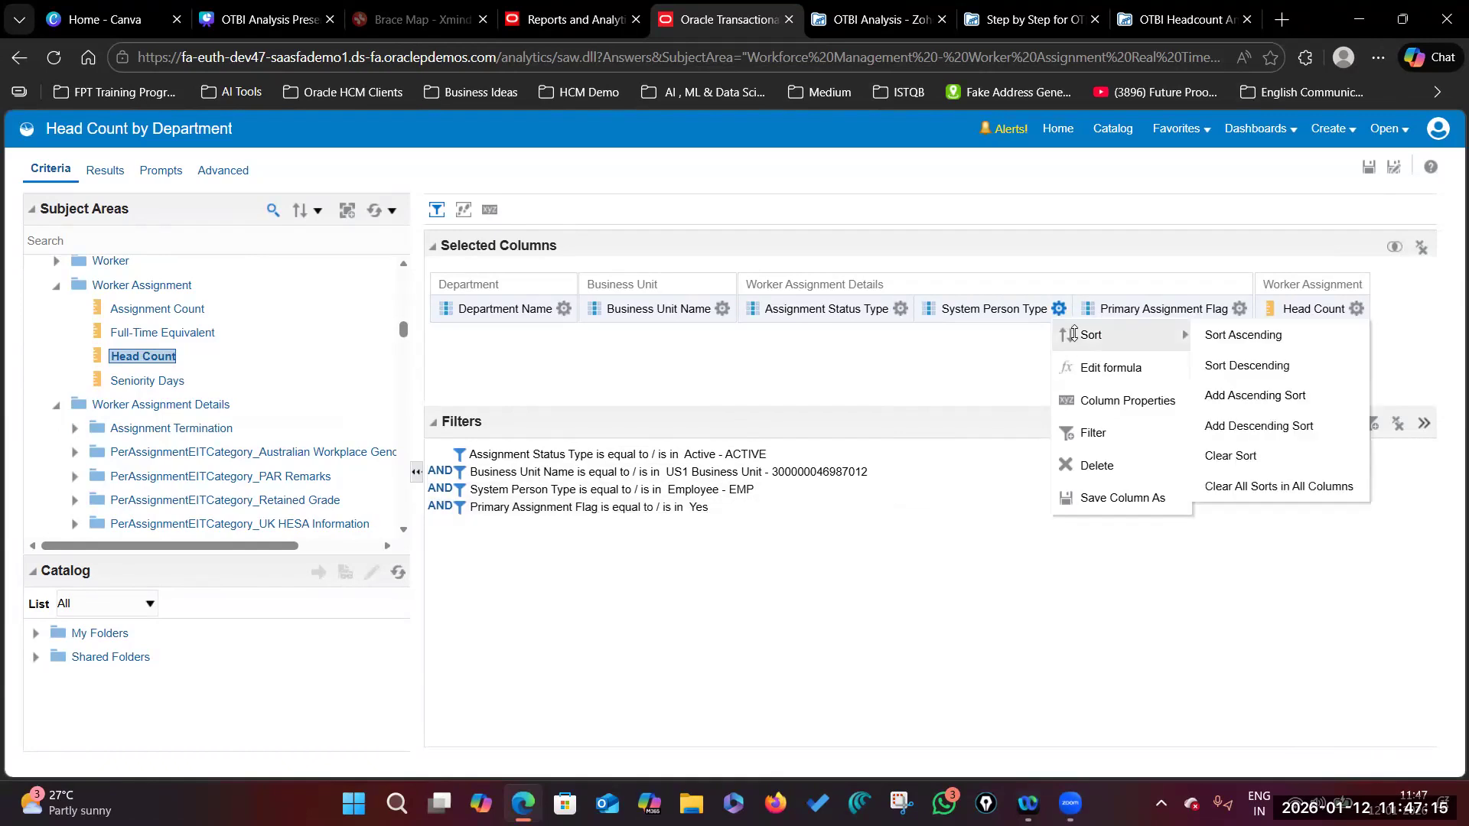
{"action": "left_click", "coordinate": [880, 334]}
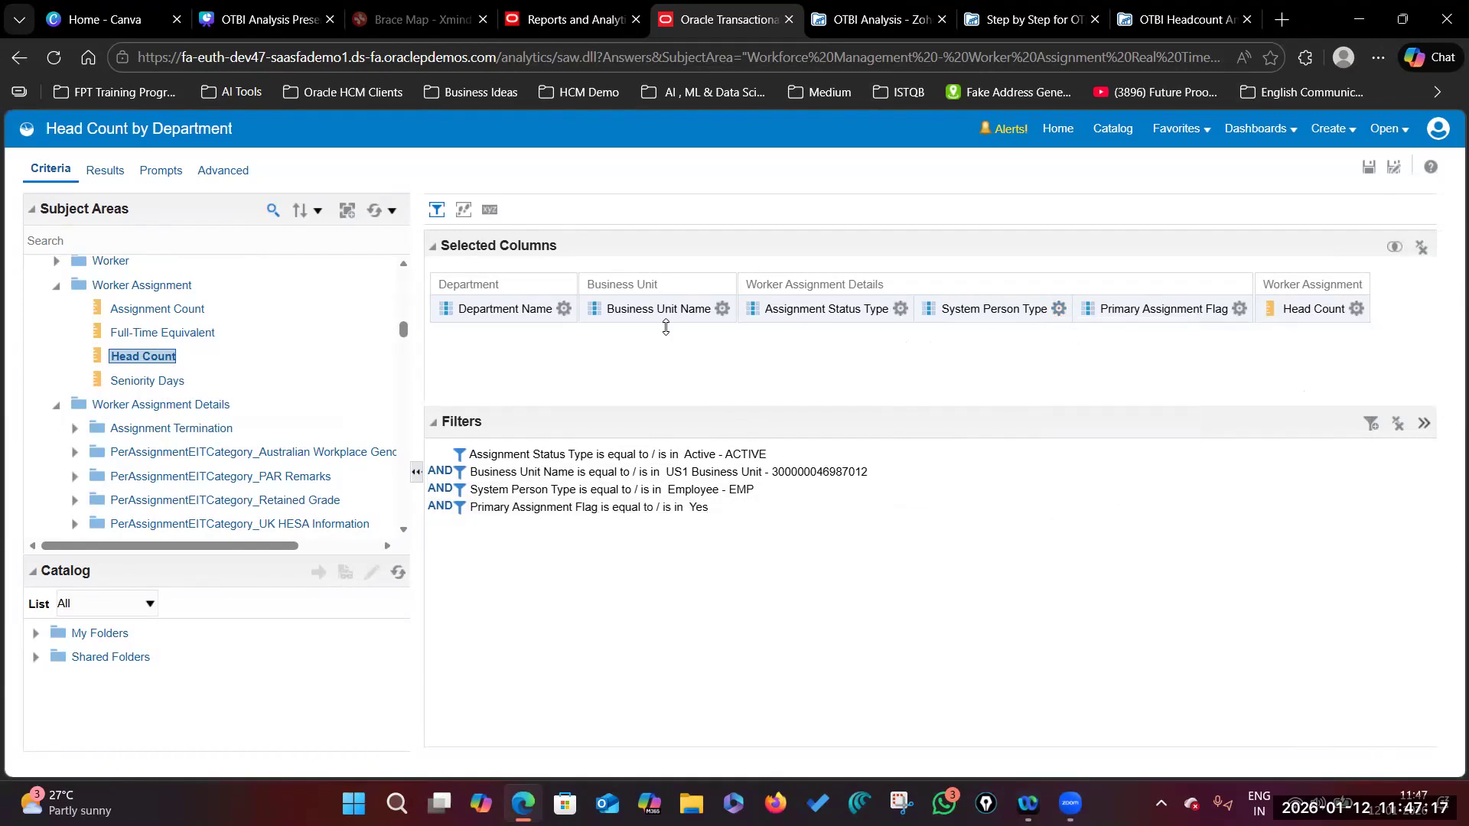
{"action": "left_click", "coordinate": [1354, 311]}
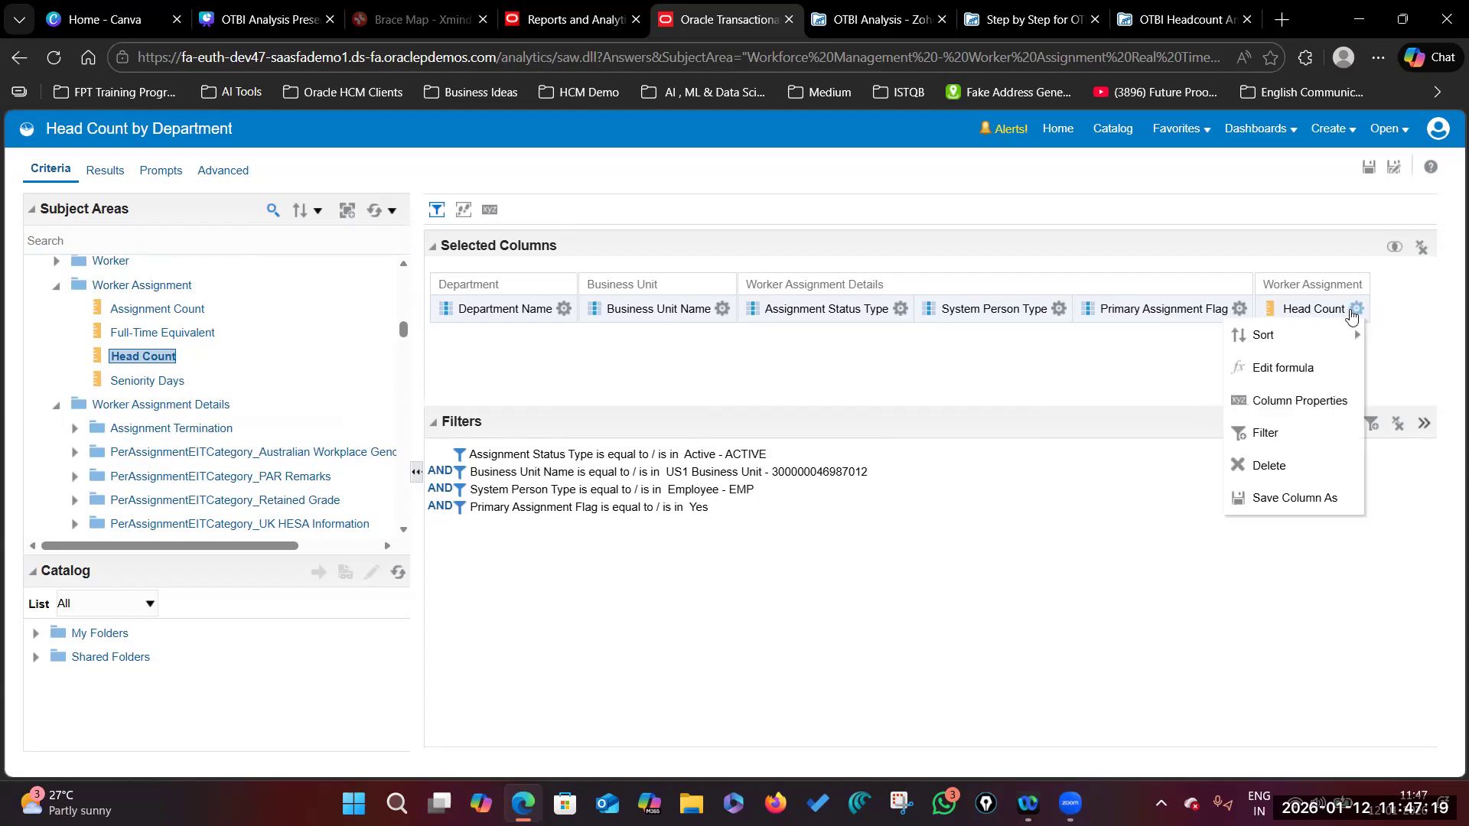
{"action": "left_click", "coordinate": [1406, 363]}
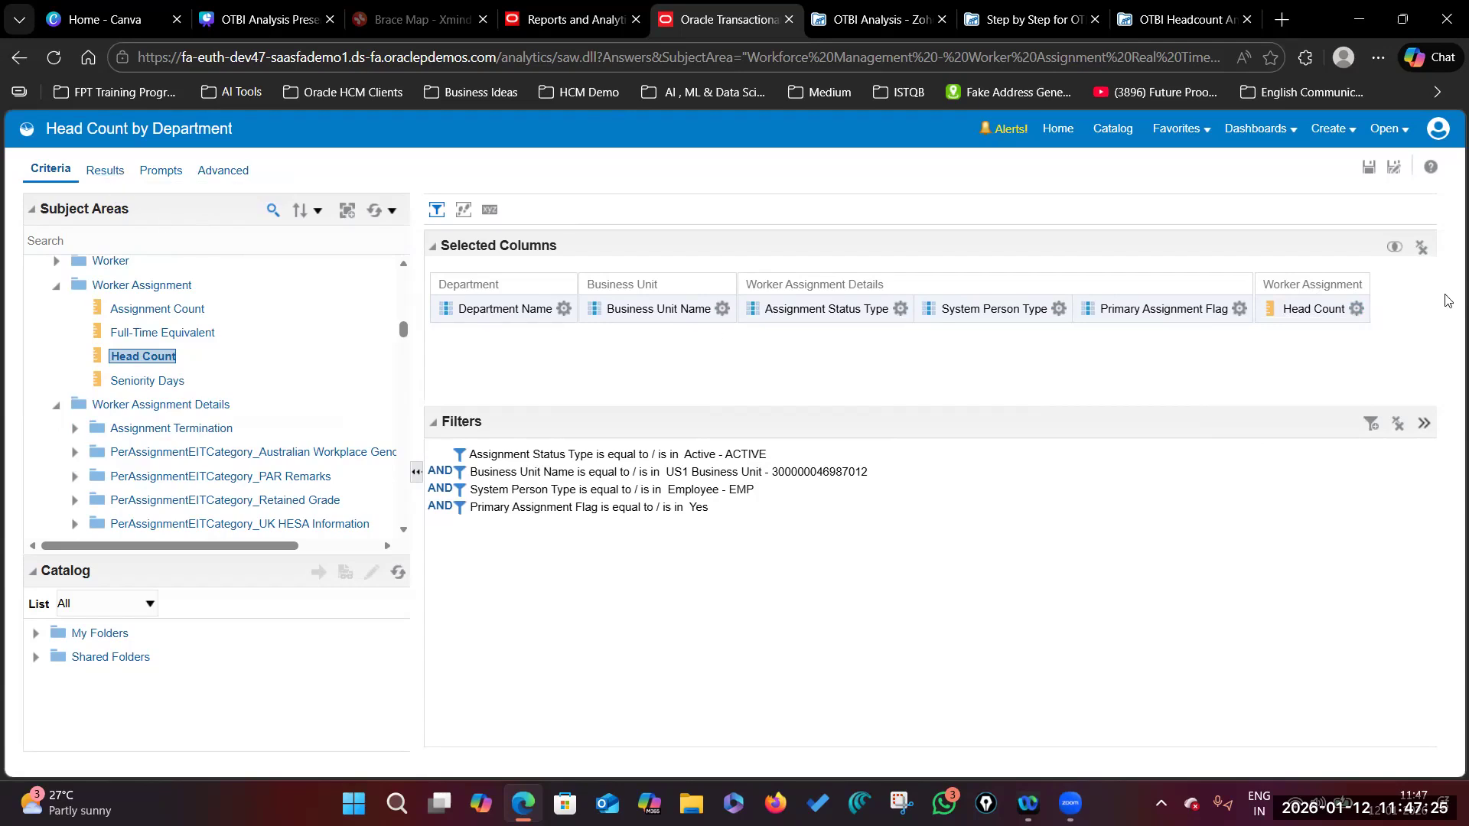
{"action": "left_click", "coordinate": [722, 308]}
{"action": "left_click", "coordinate": [1059, 308]}
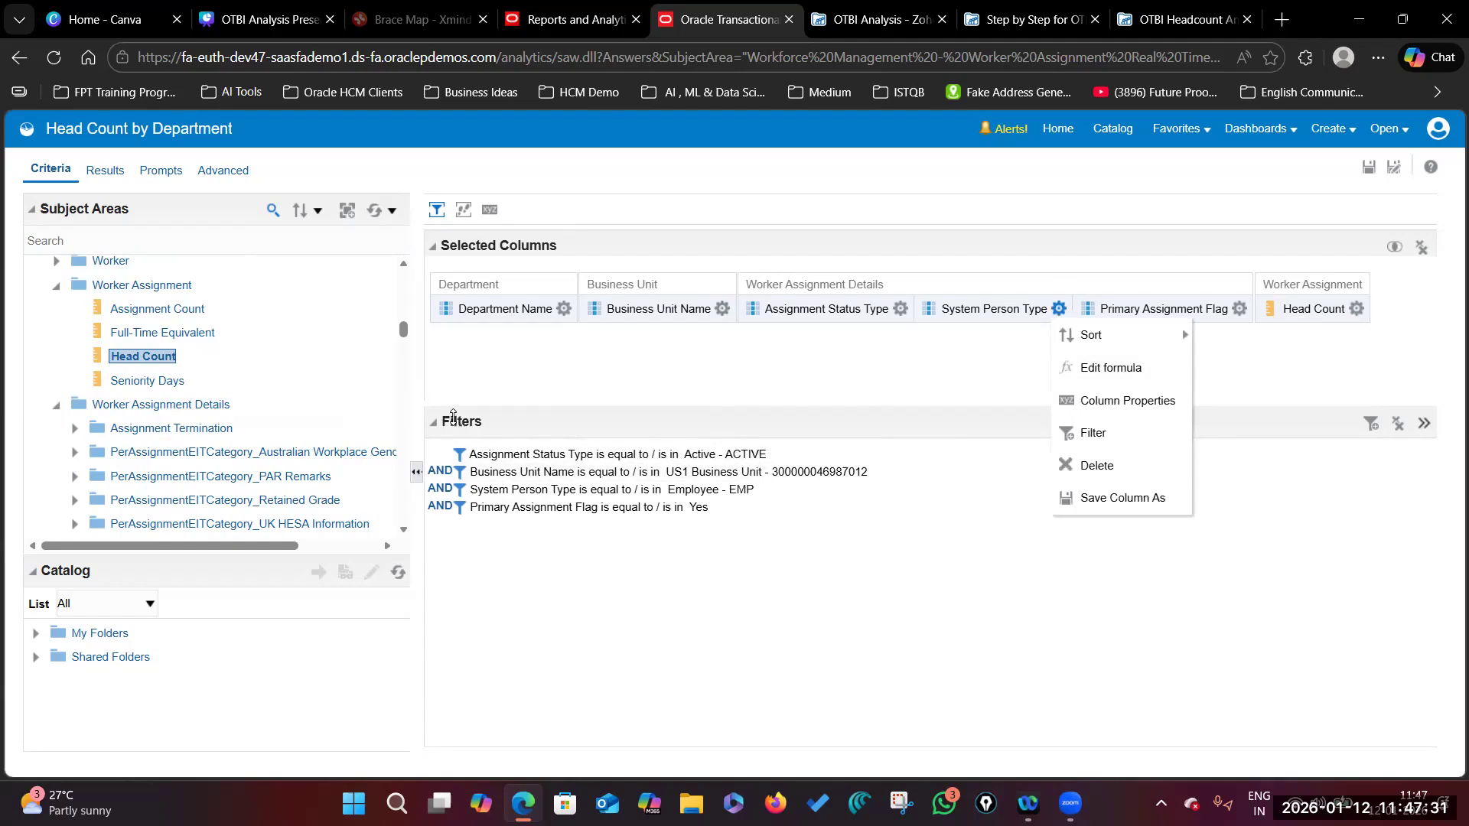
{"action": "left_click", "coordinate": [737, 417]}
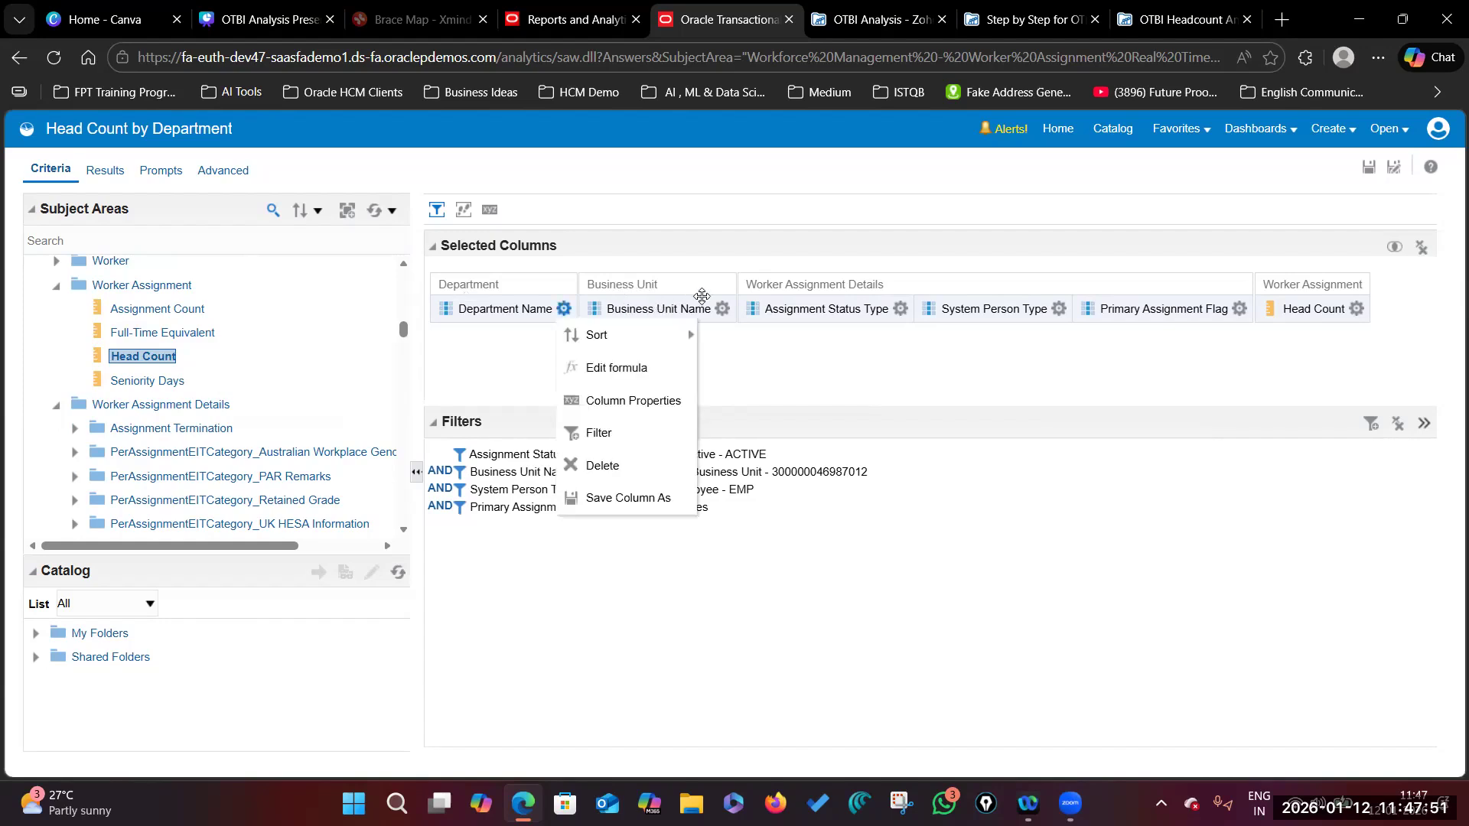
{"action": "mouse_move", "coordinate": [704, 335]}
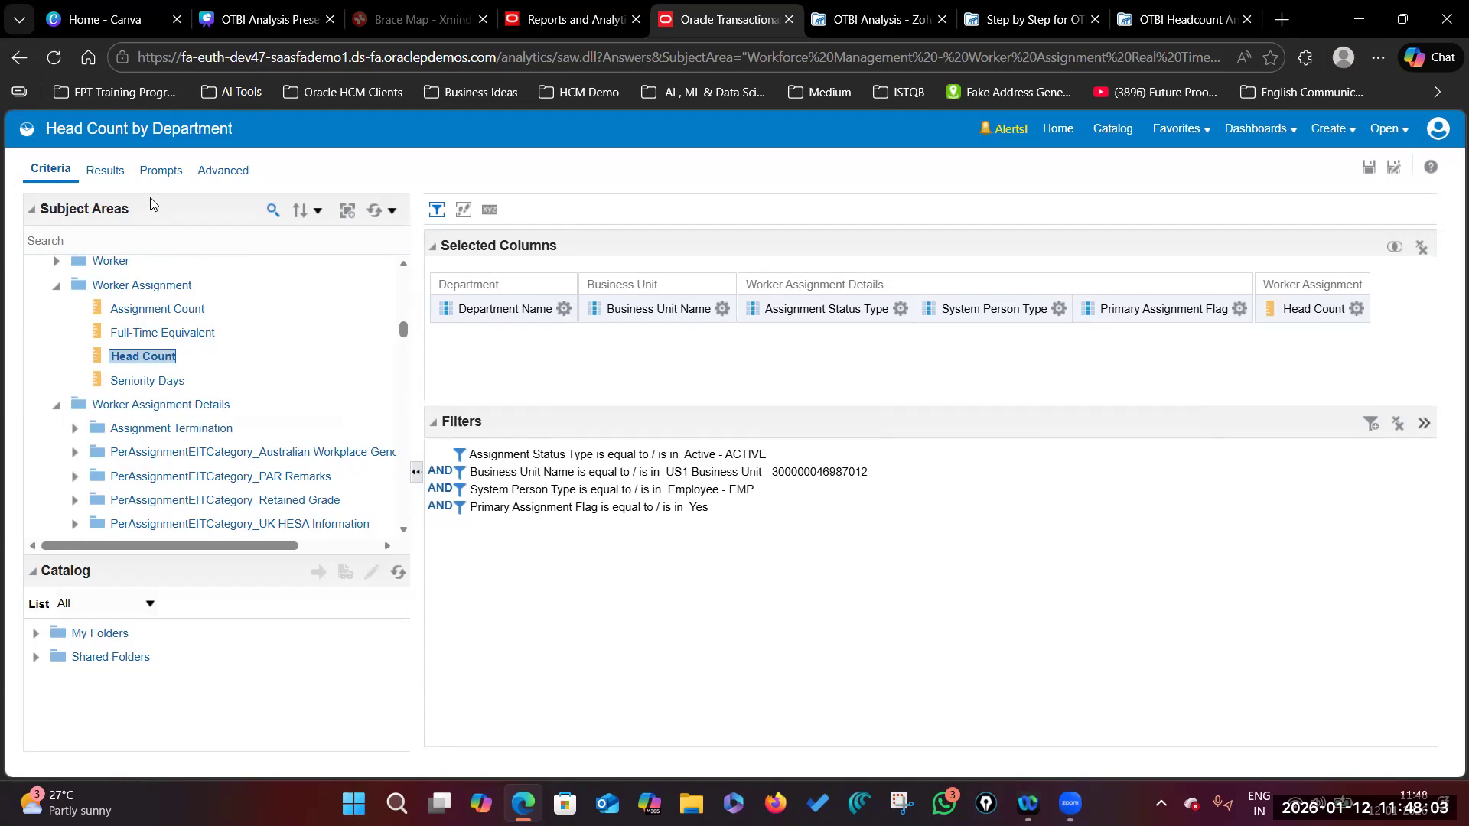
Step: Show the results table and scroll across to check head counts, e.g. Accounting US 21
{"action": "left_click", "coordinate": [107, 172]}
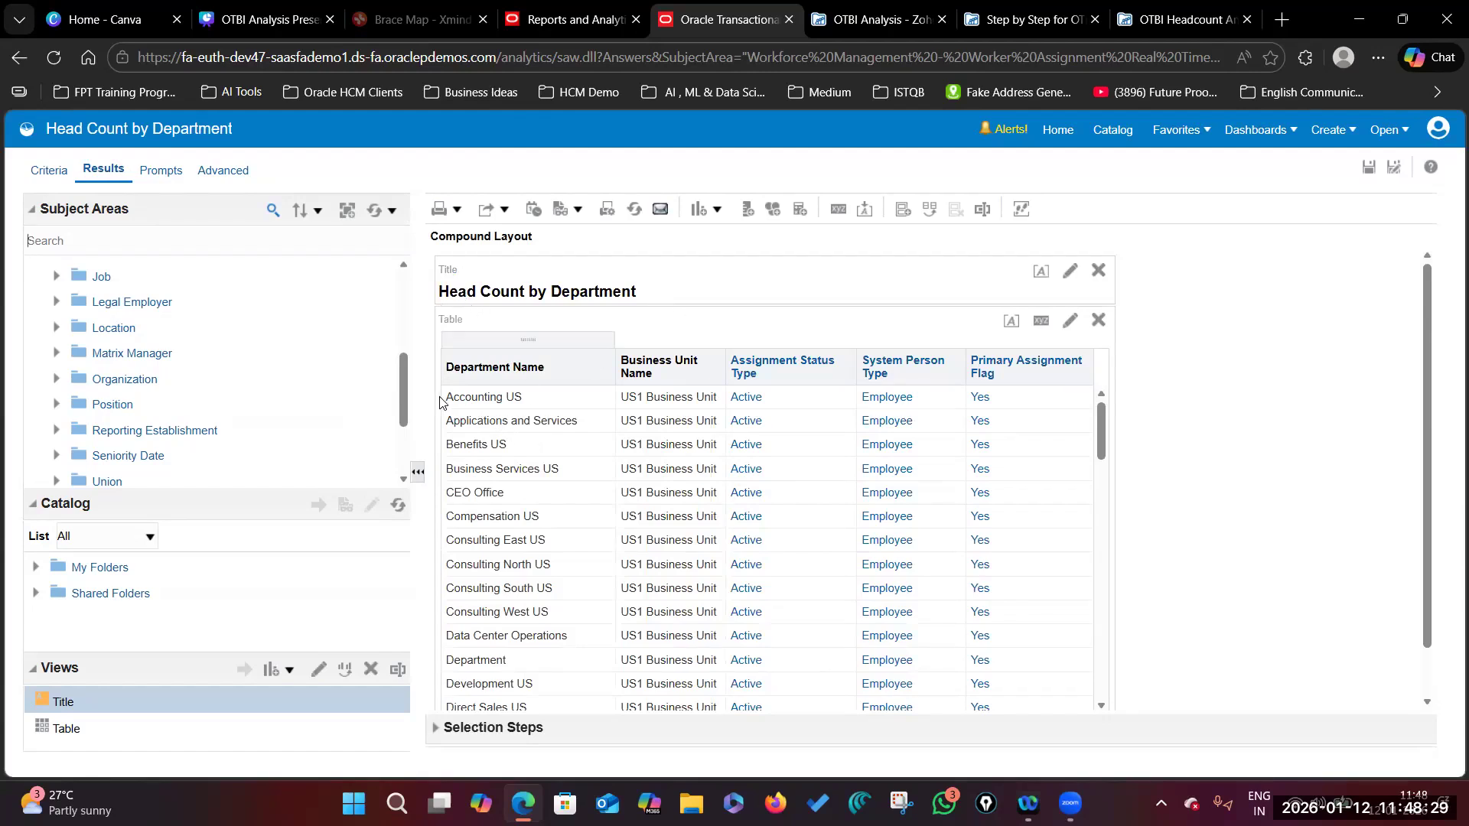
{"action": "scroll", "coordinate": [1232, 535], "scroll_direction": "down", "scroll_amount": 1}
{"action": "mouse_move", "coordinate": [1039, 669]}
{"action": "left_mouse_down"}
{"action": "mouse_move", "coordinate": [1088, 670]}
{"action": "mouse_move", "coordinate": [909, 669]}
{"action": "mouse_move", "coordinate": [1055, 673]}
{"action": "left_mouse_up"}
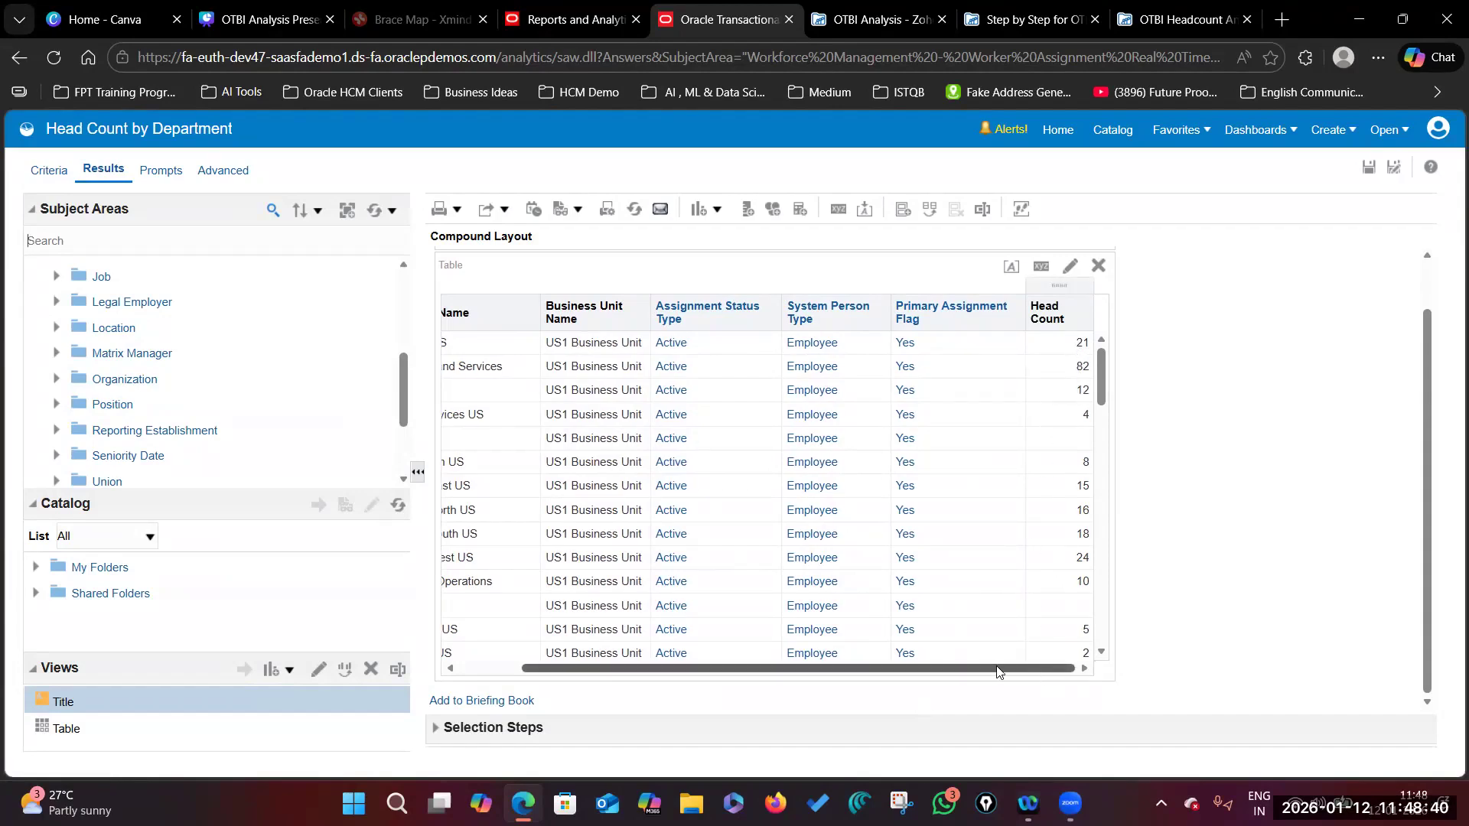
{"action": "left_click_drag", "start_coordinate": [1000, 671], "coordinate": [938, 670]}
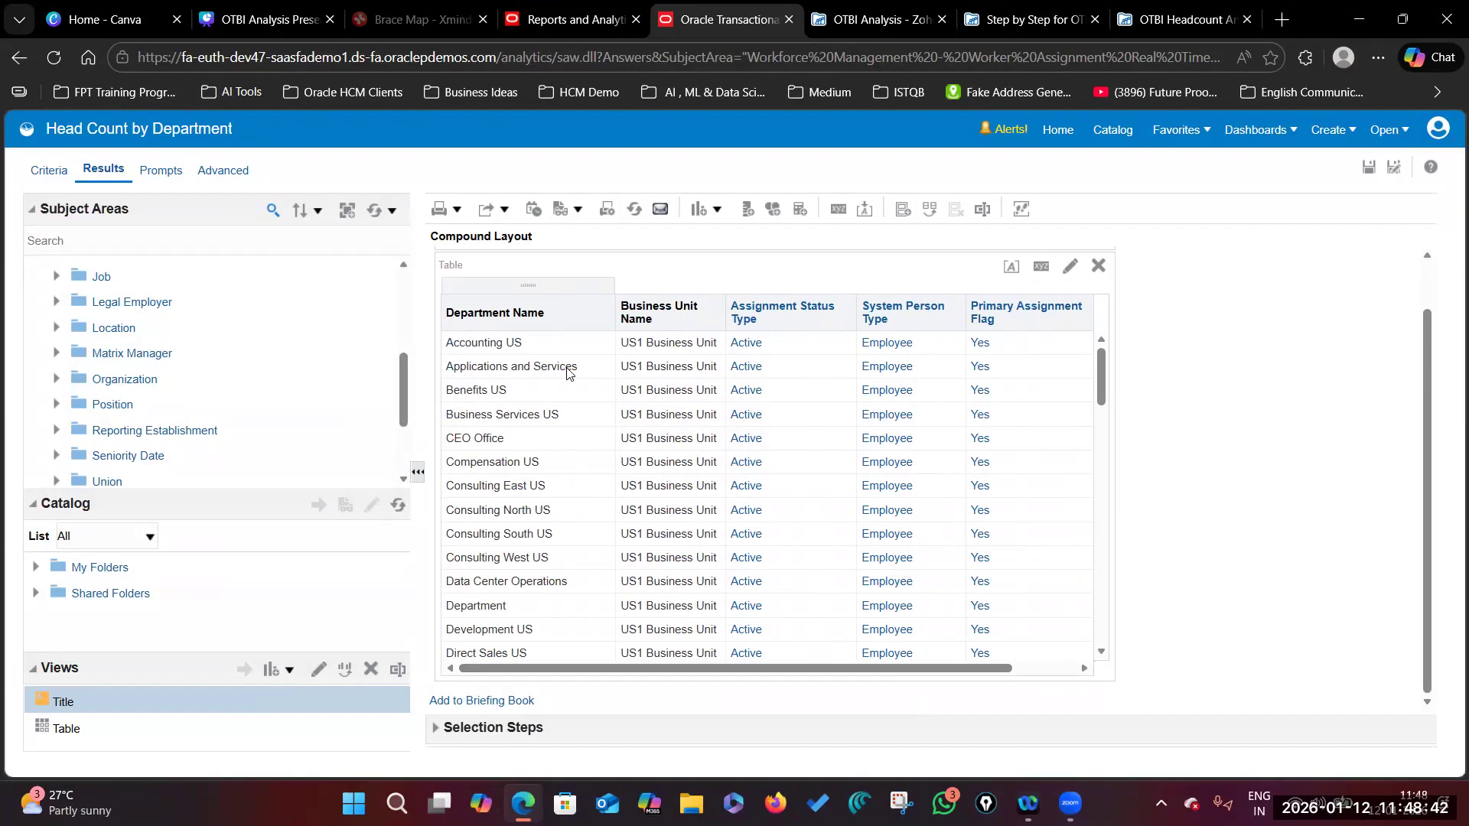
{"action": "left_click_drag", "start_coordinate": [905, 669], "coordinate": [1039, 671]}
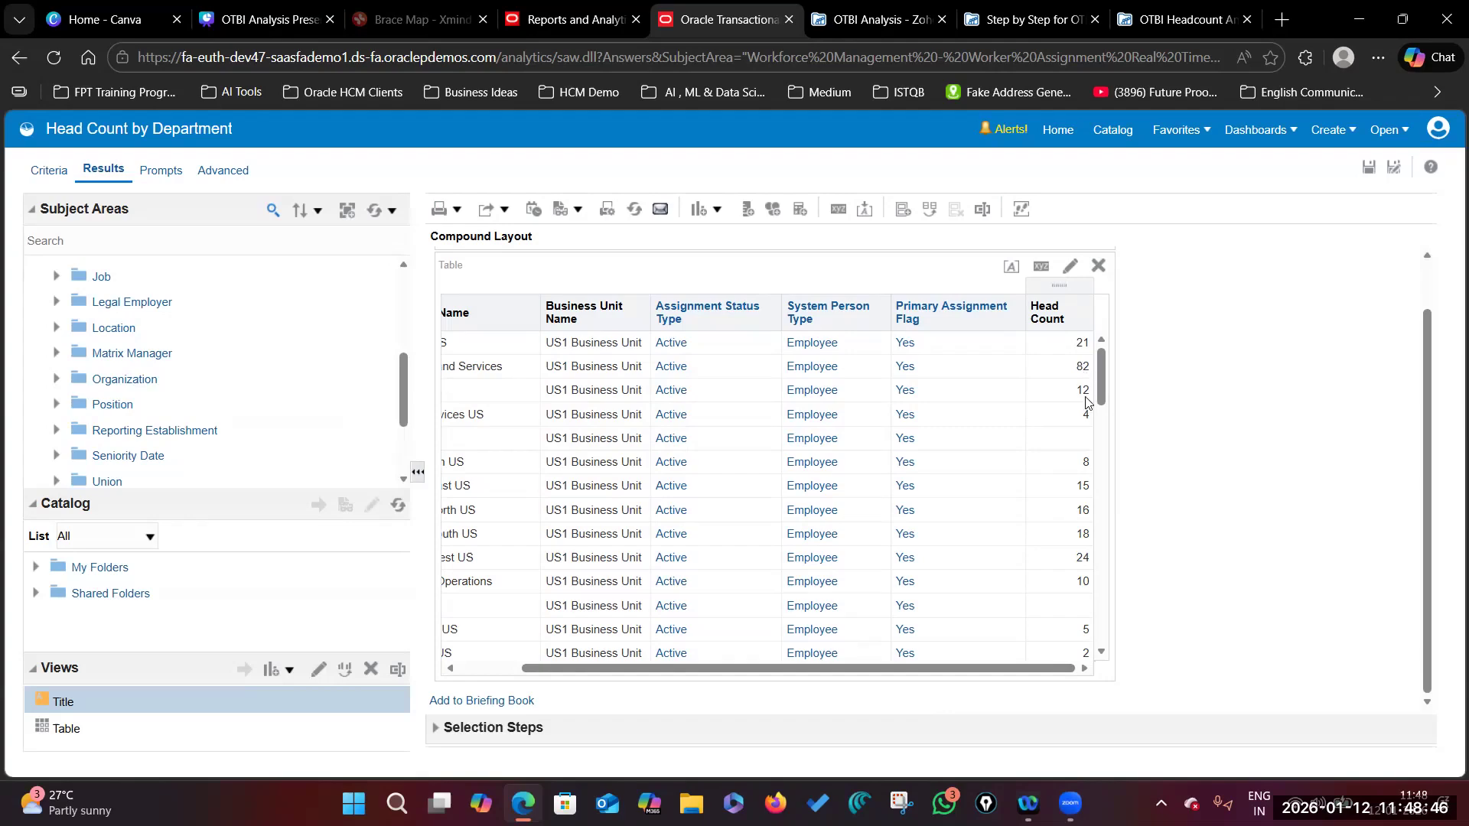
{"action": "left_click_drag", "start_coordinate": [986, 670], "coordinate": [925, 656]}
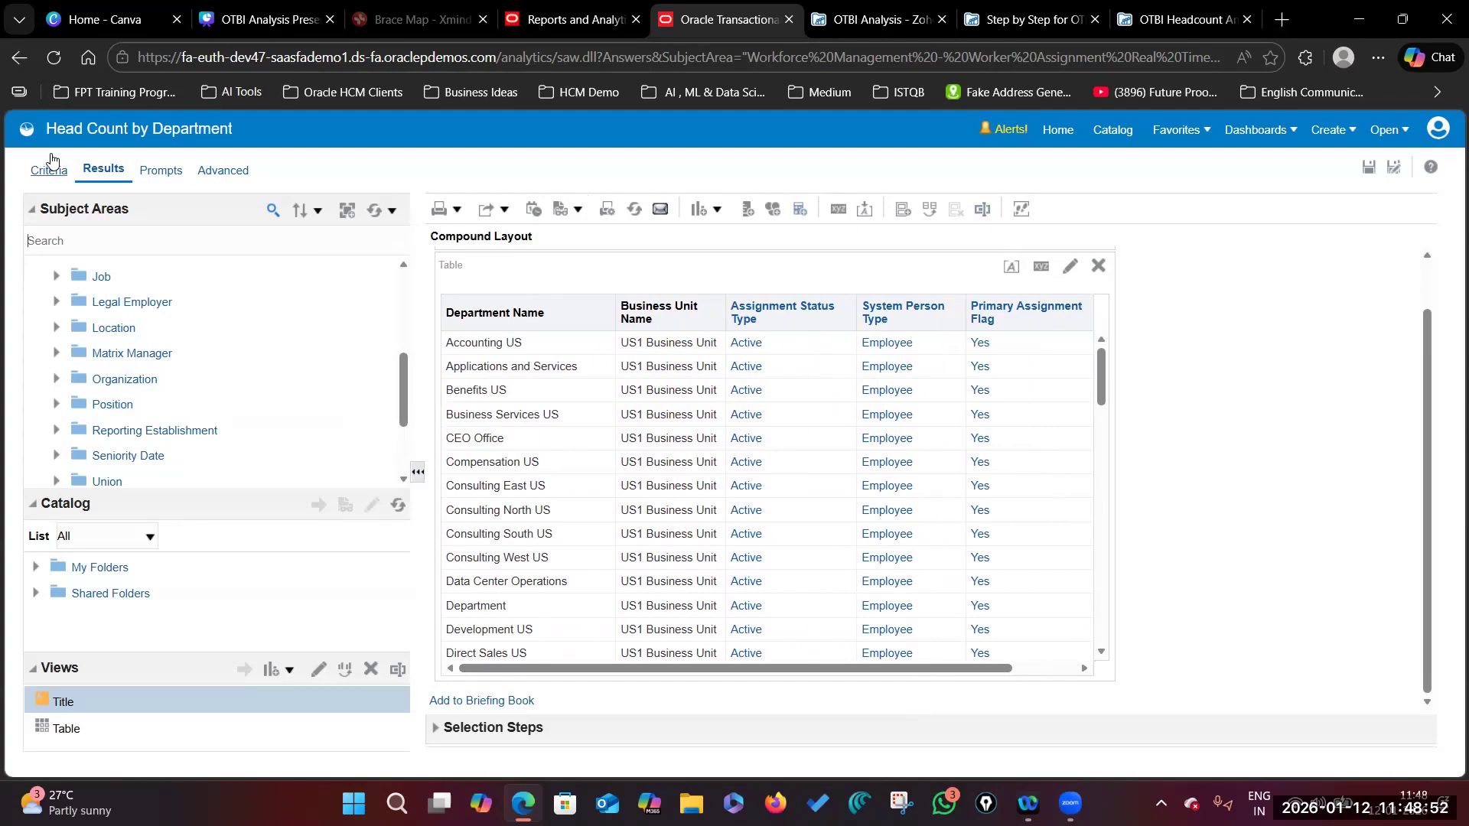
Step: Back on the criteria, move Department Name to sit directly before Head Count
{"action": "left_click", "coordinate": [49, 171]}
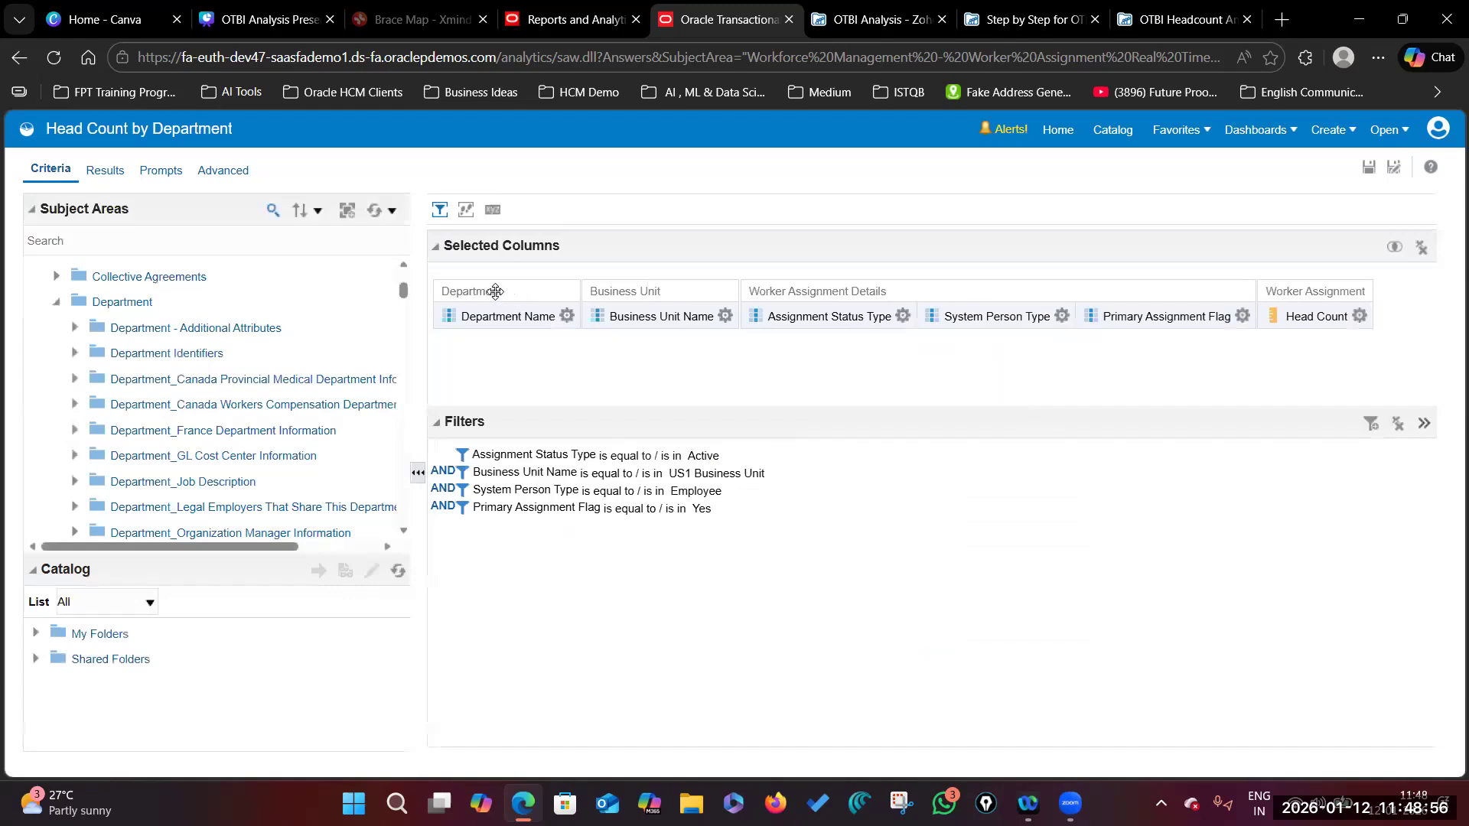
{"action": "left_click_drag", "start_coordinate": [492, 290], "coordinate": [1232, 298]}
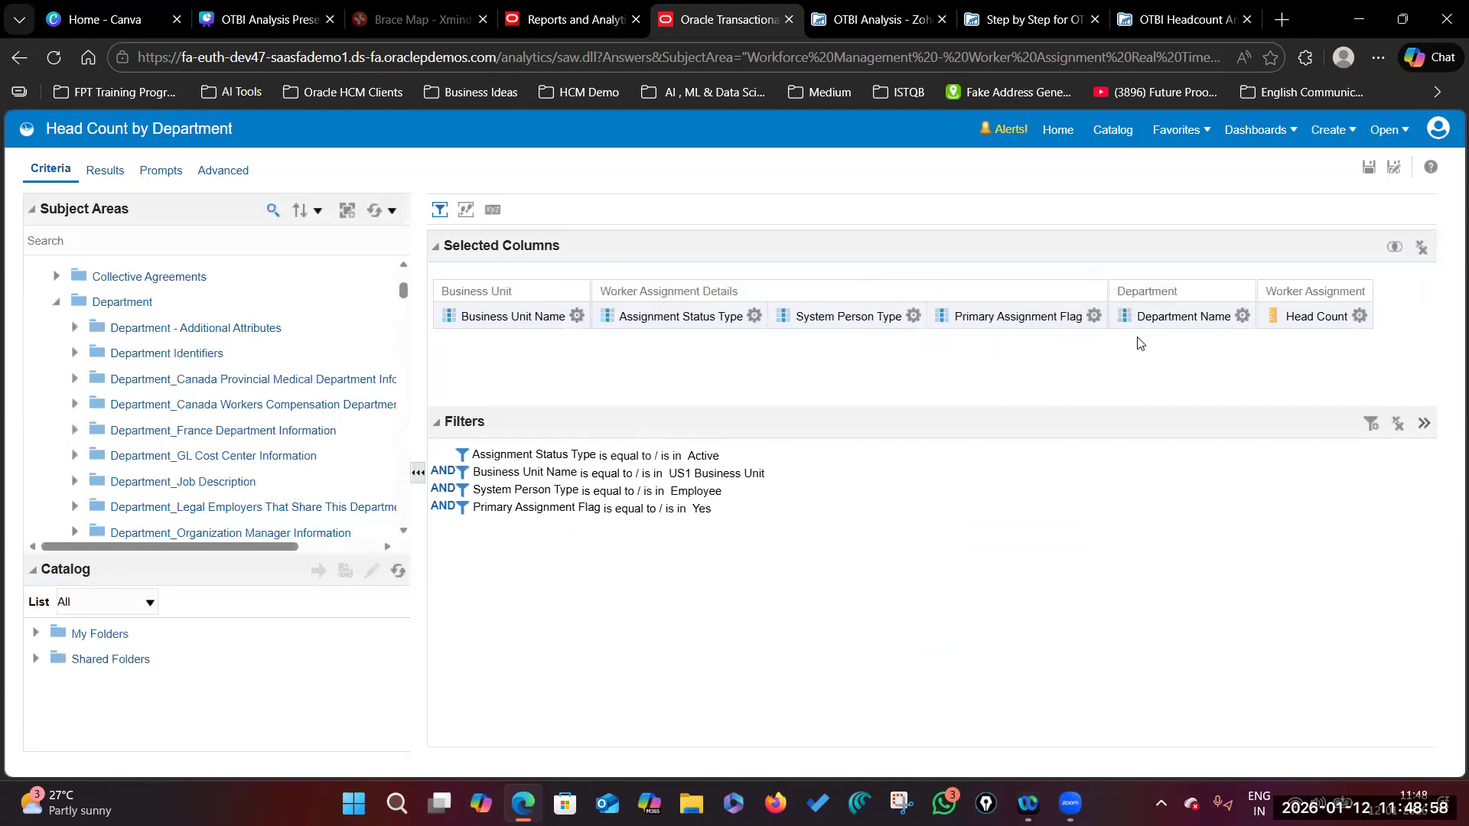
{"action": "left_click", "coordinate": [1243, 316]}
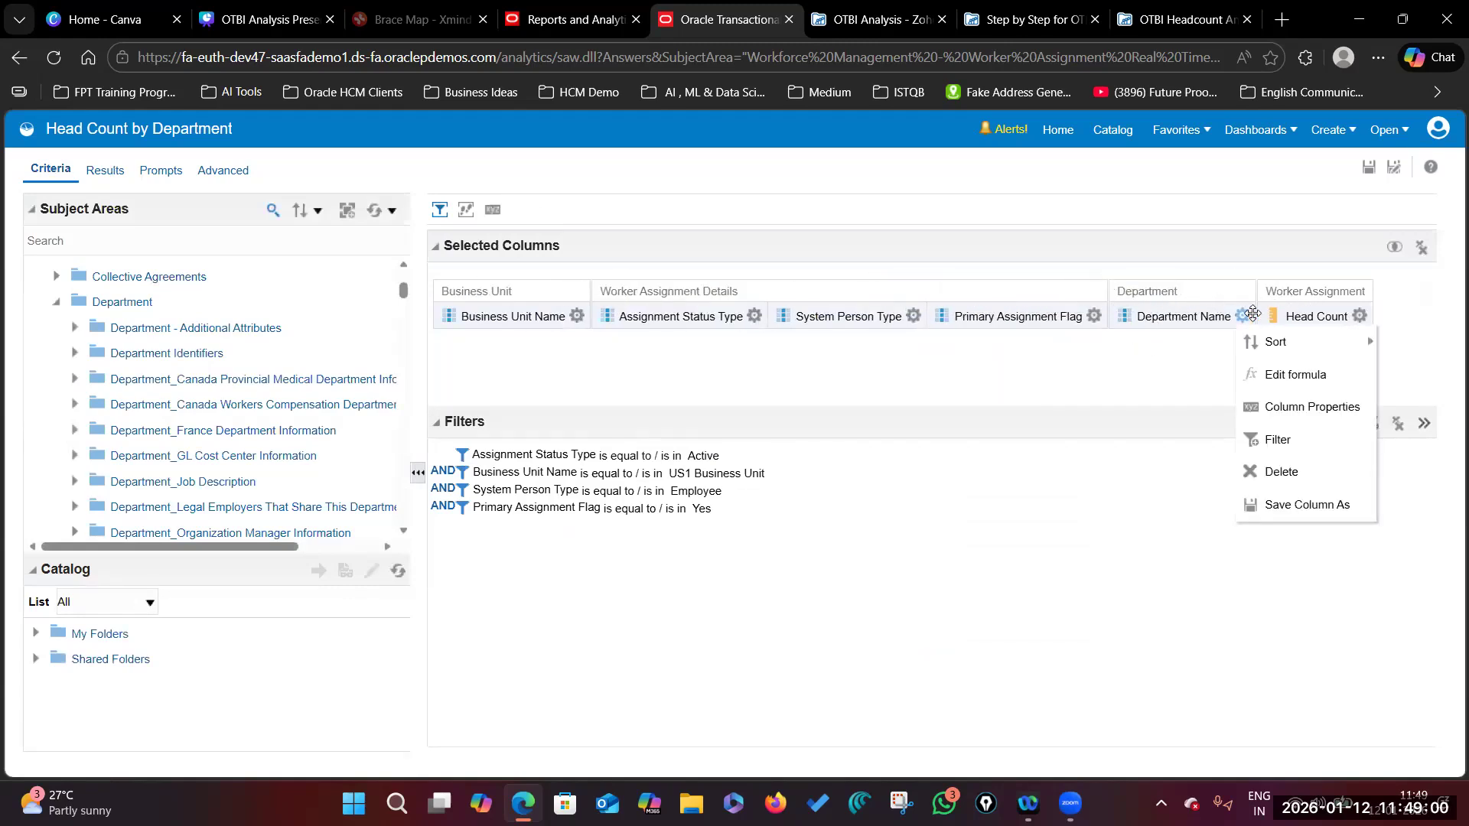
{"action": "left_click", "coordinate": [1094, 316]}
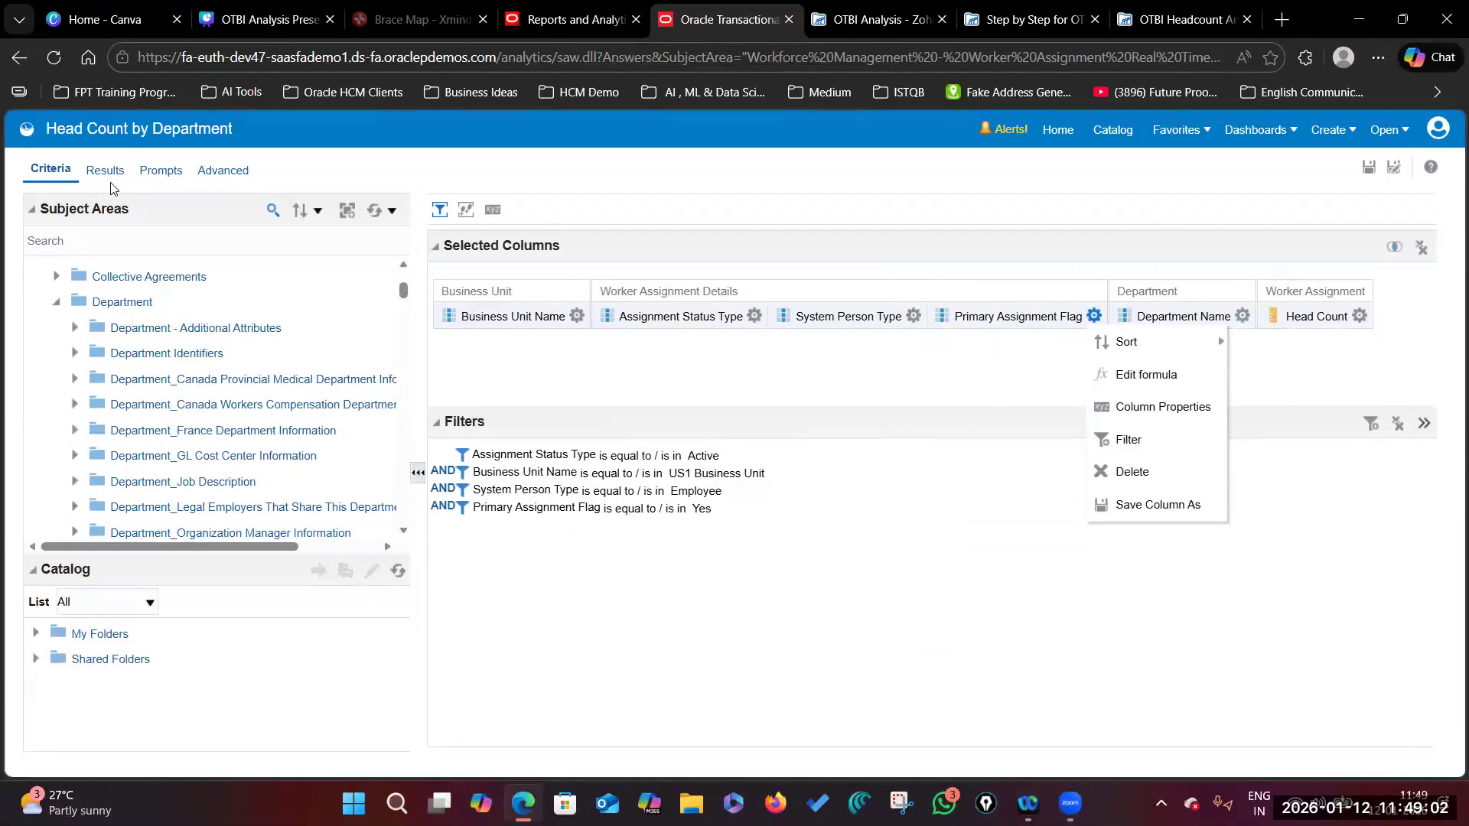
{"action": "left_click", "coordinate": [1268, 380]}
{"action": "left_click", "coordinate": [1094, 315]}
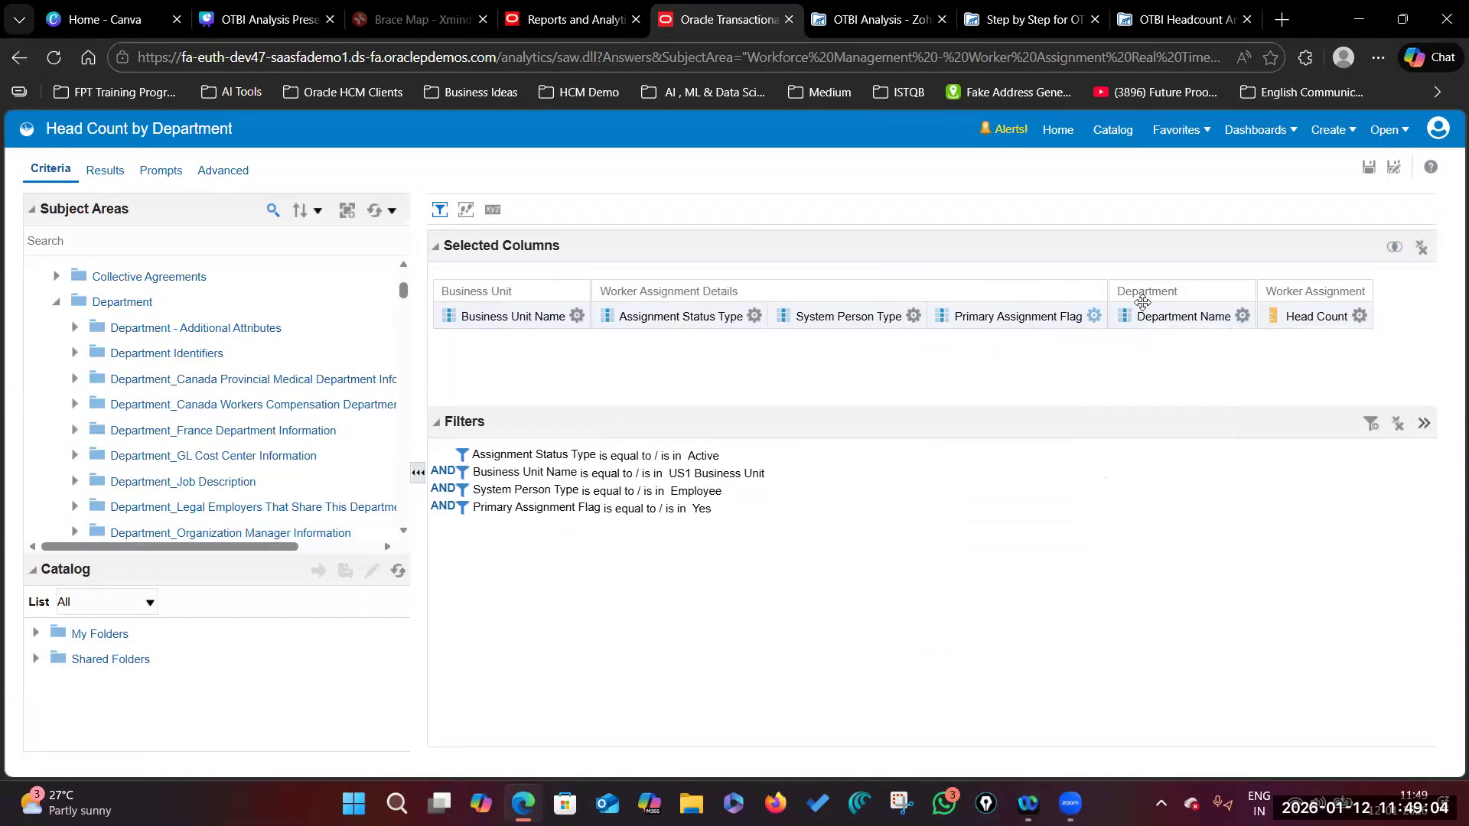
{"action": "left_click", "coordinate": [1242, 315]}
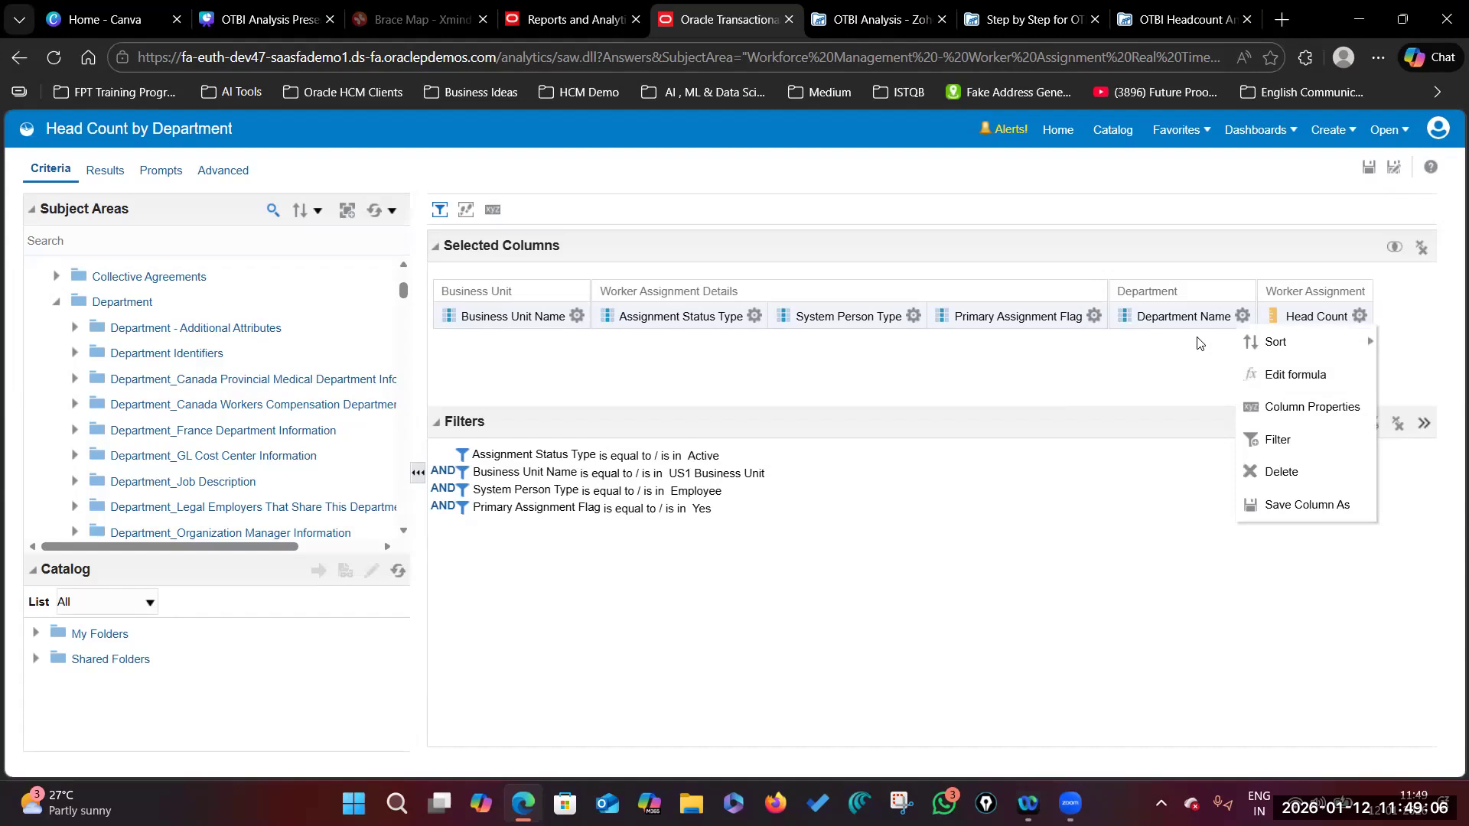
{"action": "mouse_move", "coordinate": [1364, 342]}
Step: Show the results with Department Name leading and return to the Compound Layout
{"action": "left_click", "coordinate": [95, 175]}
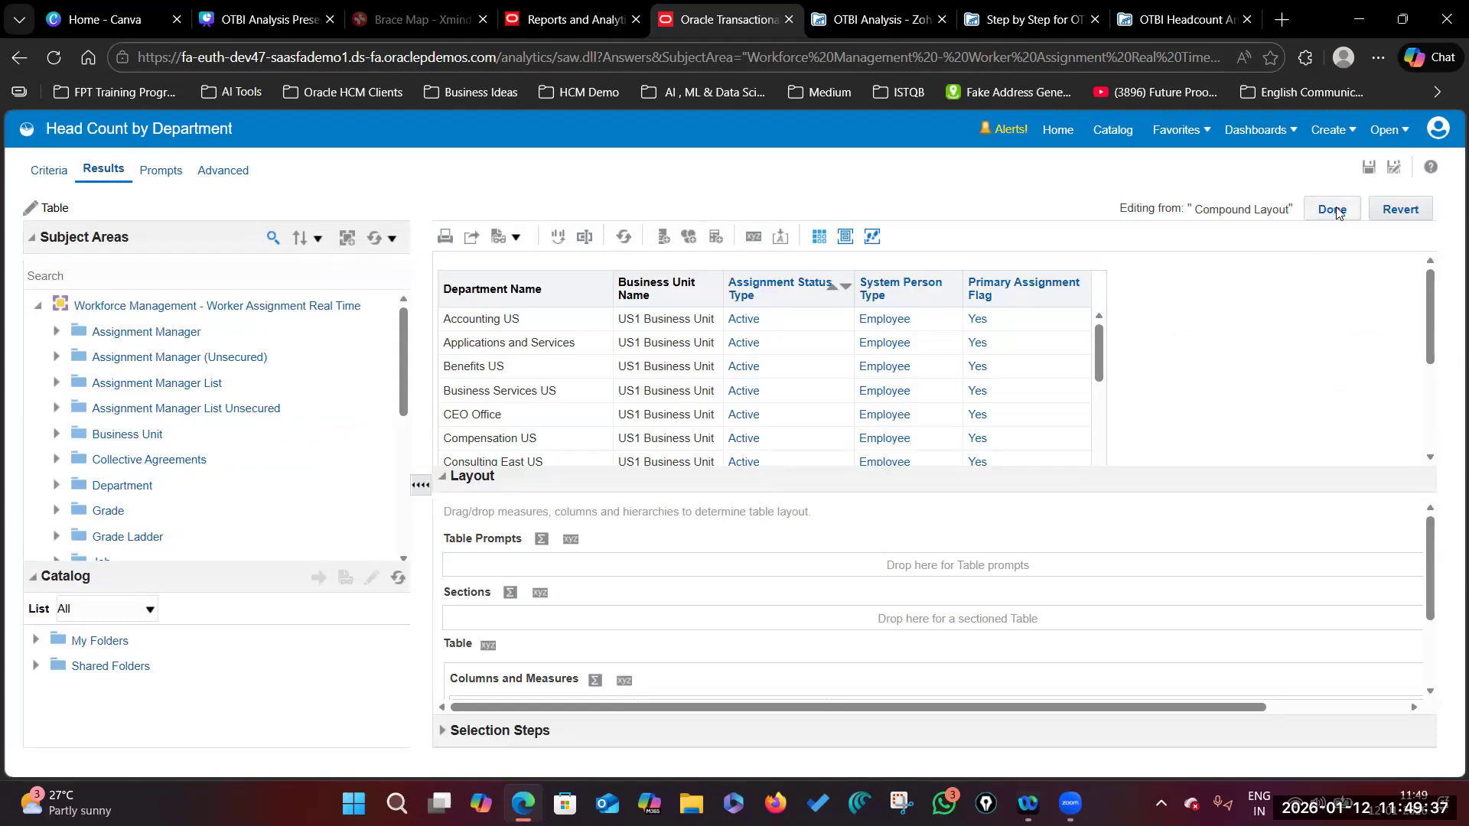
{"action": "left_click", "coordinate": [1337, 213]}
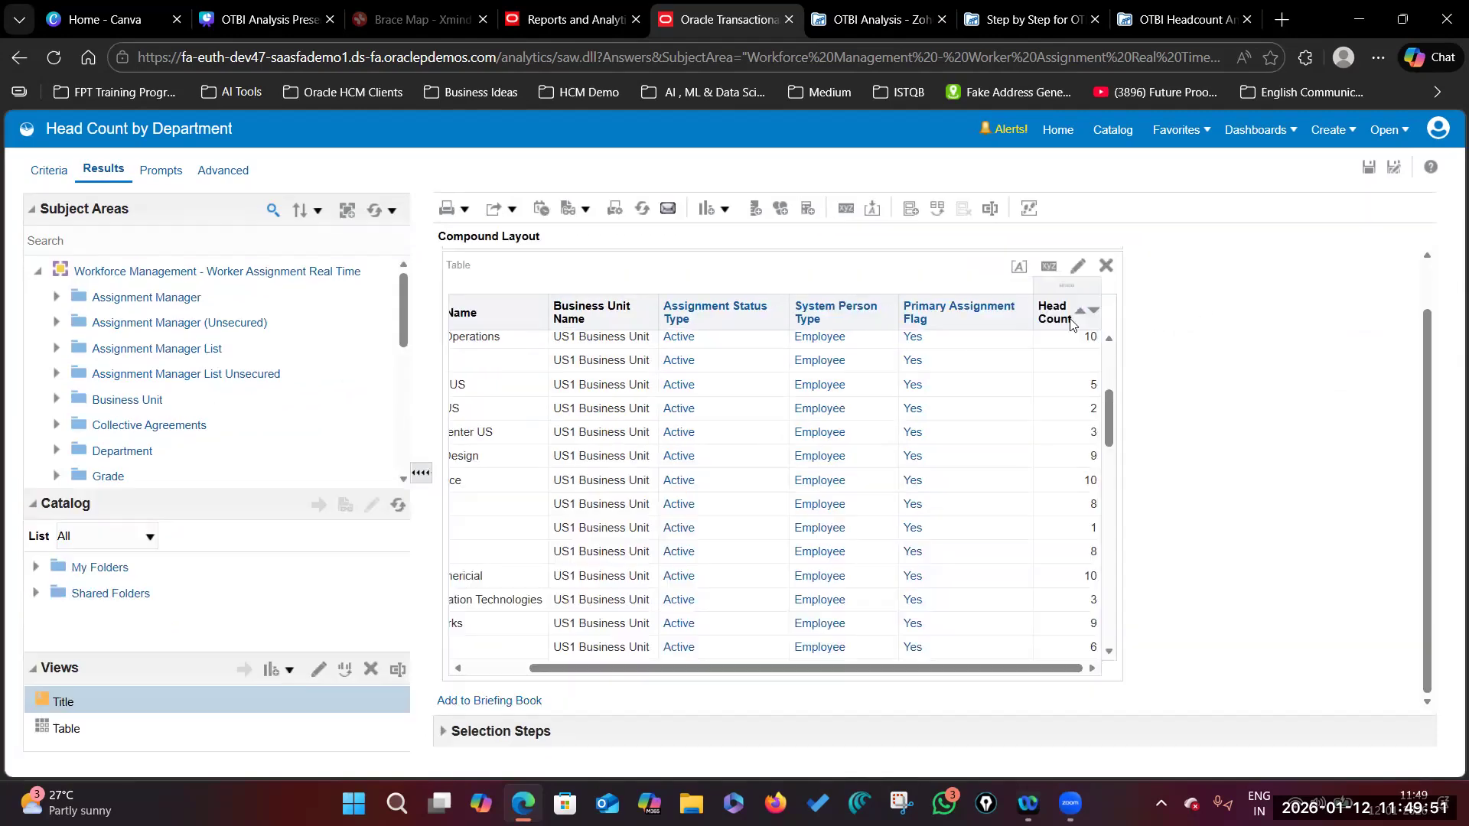
{"action": "left_click_drag", "start_coordinate": [1023, 668], "coordinate": [945, 667]}
{"action": "scroll", "coordinate": [490, 405], "scroll_direction": "up", "scroll_amount": 2}
{"action": "scroll", "coordinate": [511, 437], "scroll_direction": "up", "scroll_amount": 2}
{"action": "scroll", "coordinate": [508, 383], "scroll_direction": "down", "scroll_amount": 7}
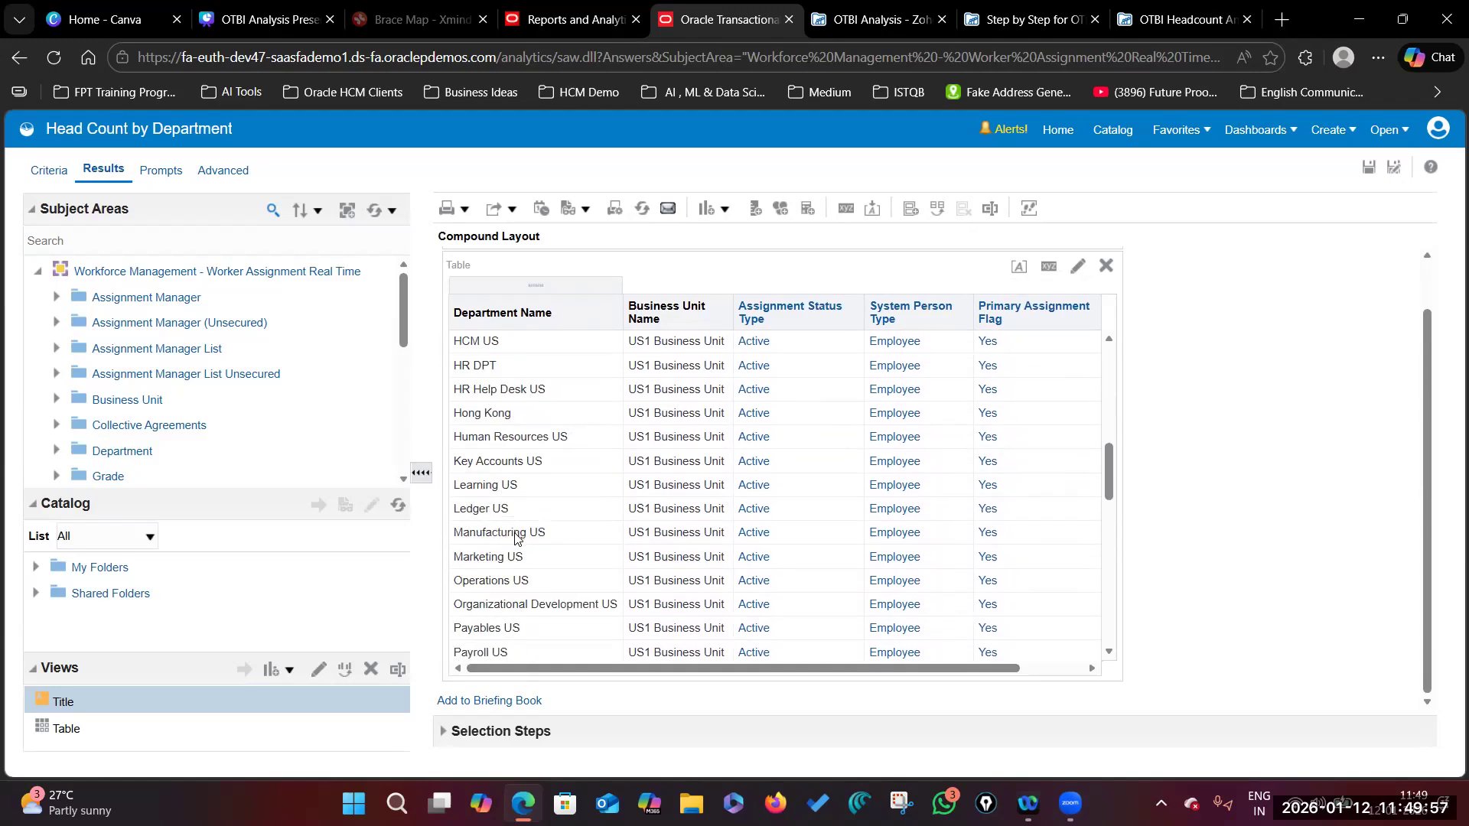
{"action": "scroll", "coordinate": [515, 542], "scroll_direction": "down", "scroll_amount": 3}
Step: Browse the head-count table's columns and rows, then switch to the headcount guide PDF
{"action": "left_click_drag", "start_coordinate": [954, 668], "coordinate": [1091, 668]}
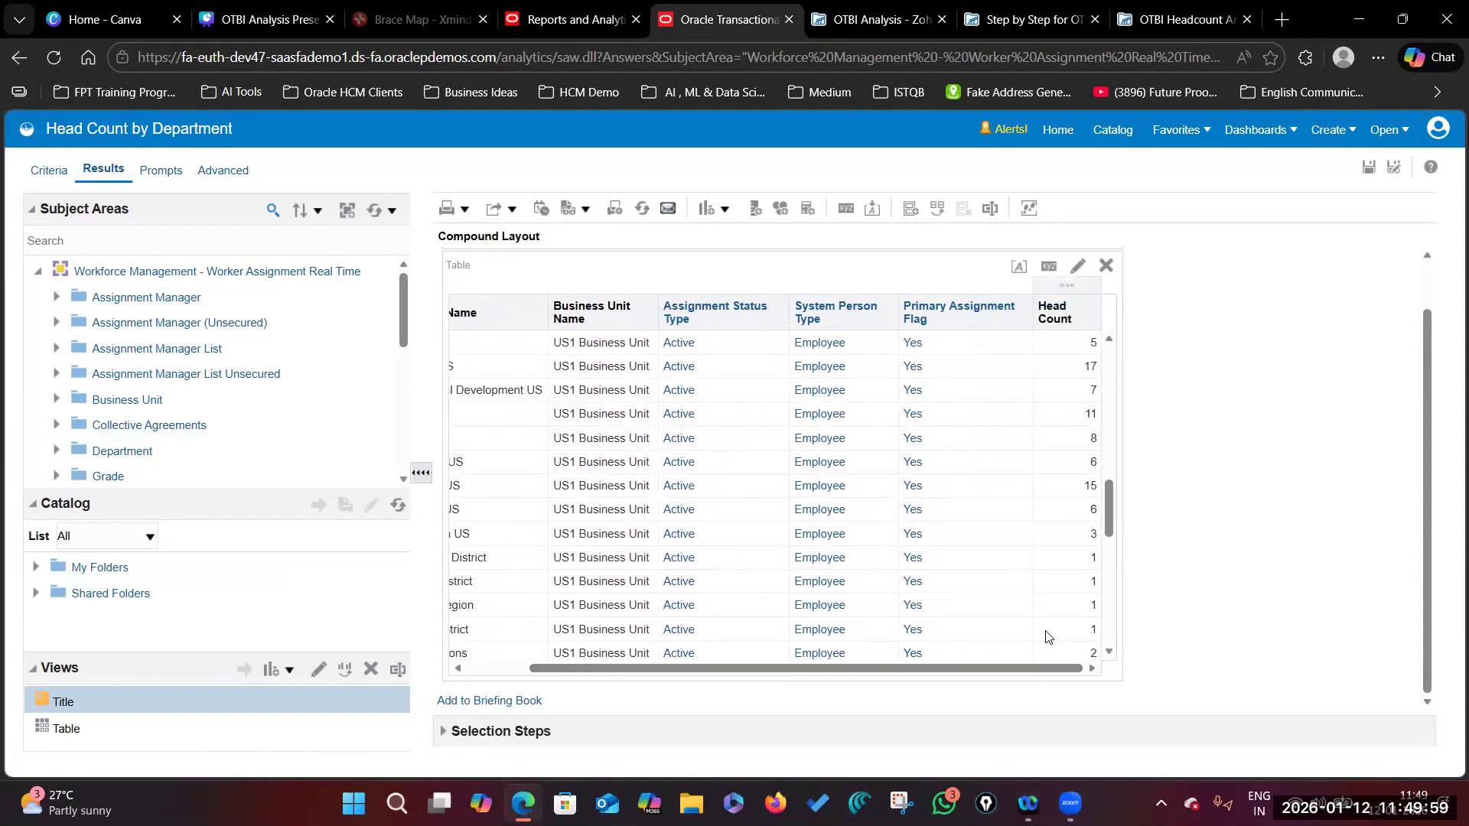
{"action": "scroll", "coordinate": [1045, 635], "scroll_direction": "down", "scroll_amount": 10}
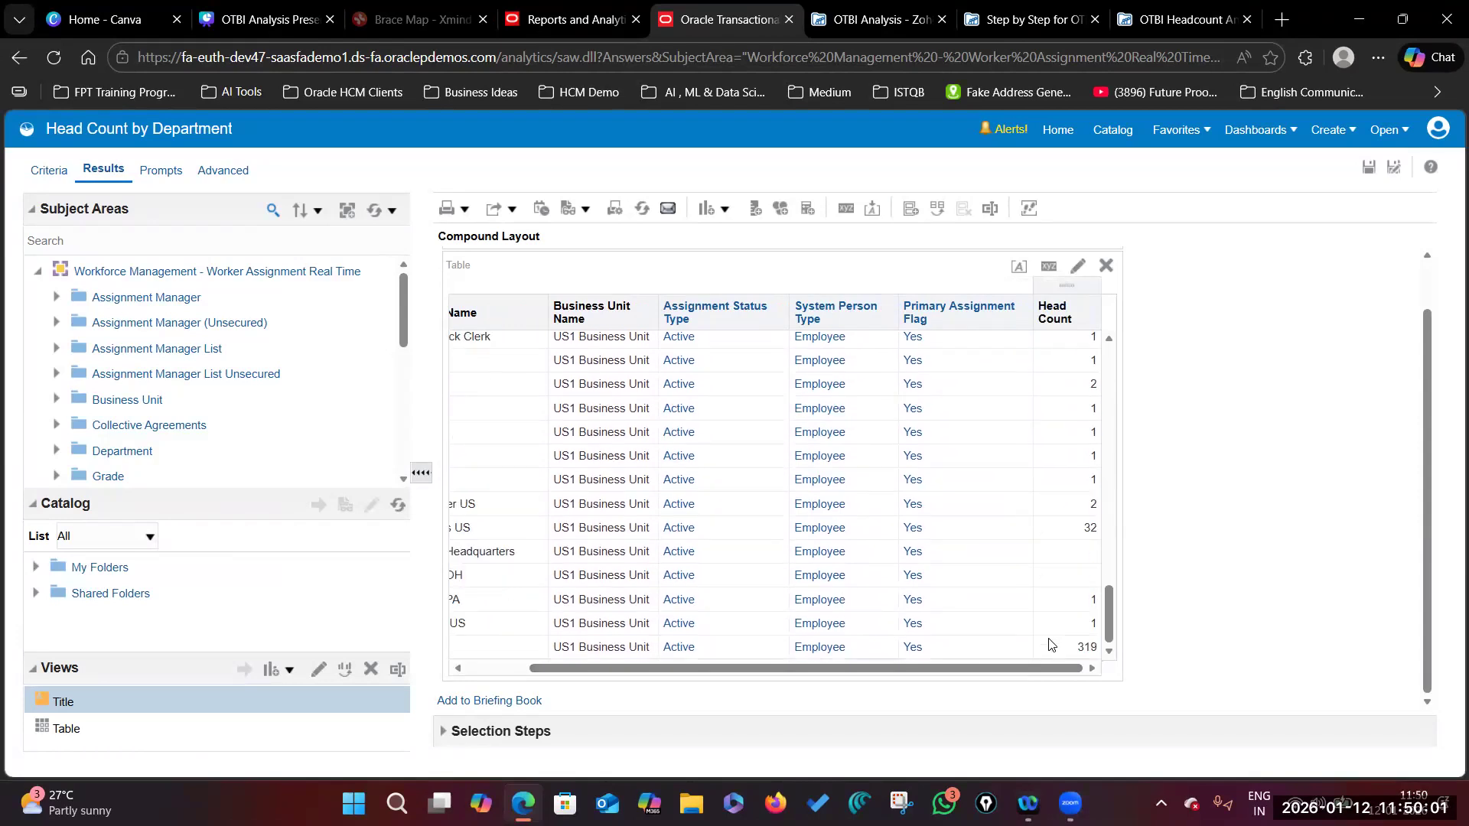
{"action": "left_click_drag", "start_coordinate": [1054, 669], "coordinate": [884, 671]}
{"action": "left_click_drag", "start_coordinate": [1033, 671], "coordinate": [1082, 671]}
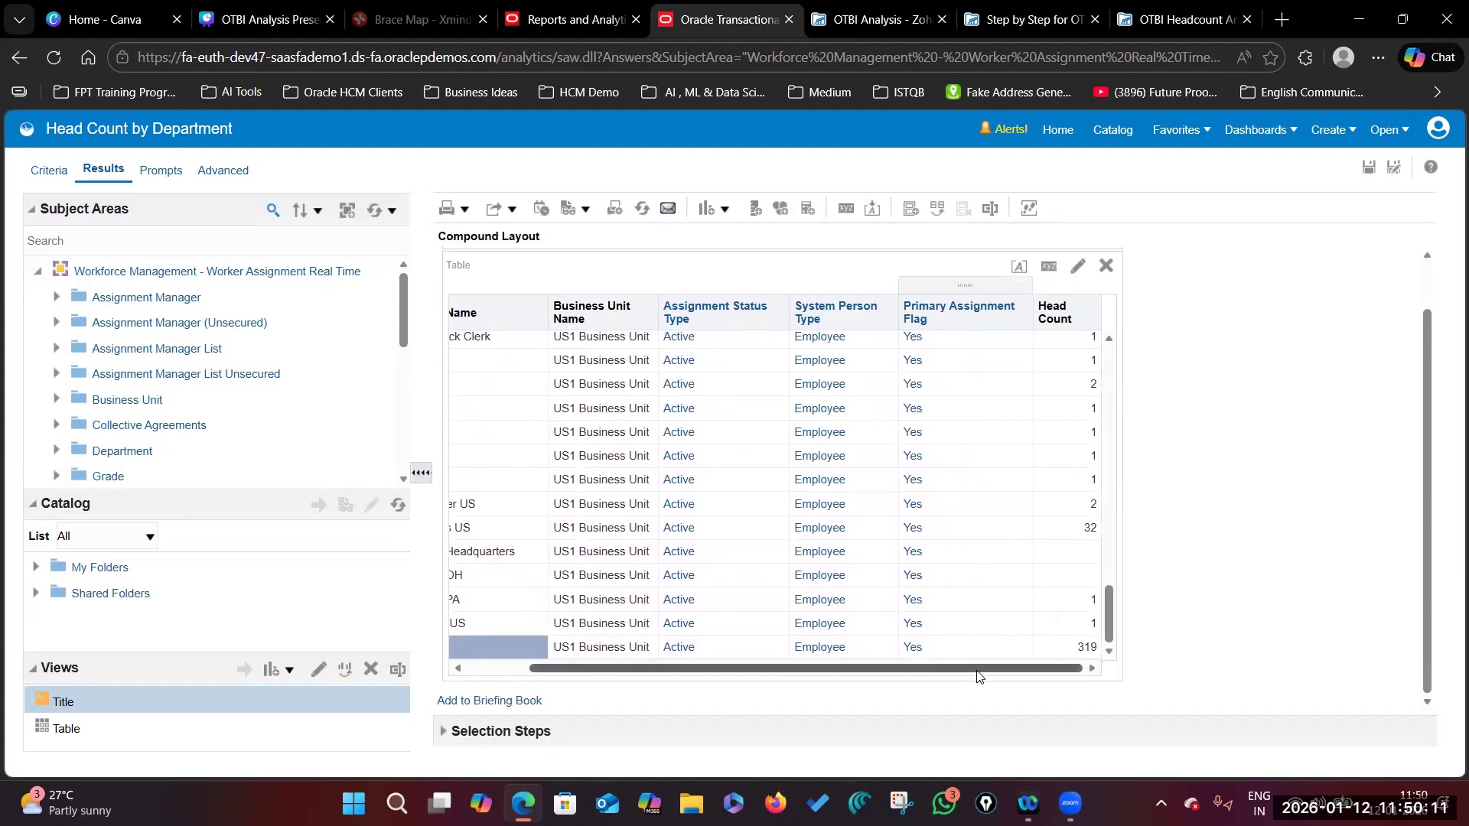
{"action": "left_click_drag", "start_coordinate": [976, 671], "coordinate": [656, 647]}
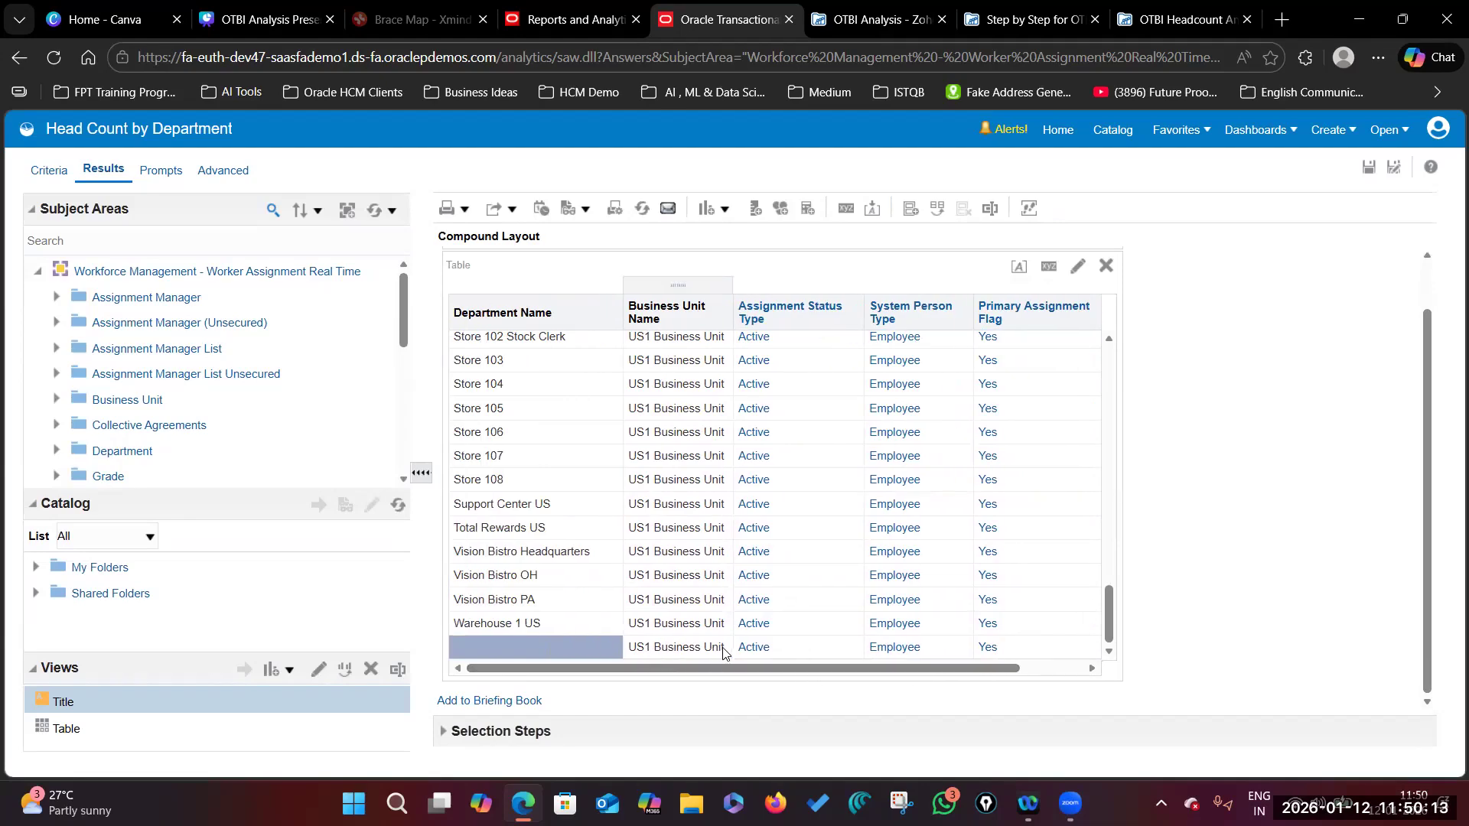
{"action": "scroll", "coordinate": [928, 475], "scroll_direction": "up", "scroll_amount": 5}
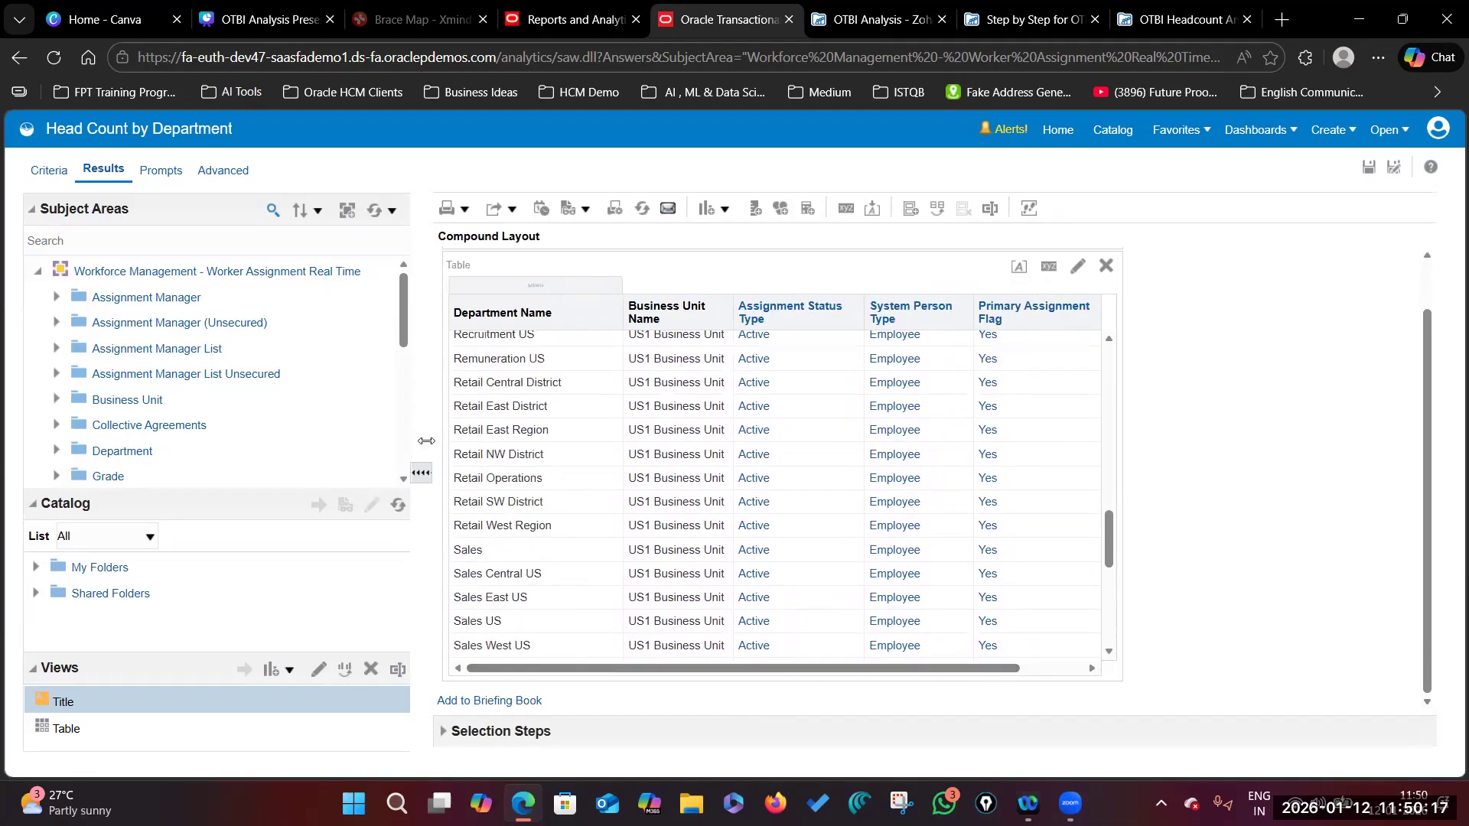
{"action": "scroll", "coordinate": [583, 446], "scroll_direction": "up", "scroll_amount": 6}
{"action": "scroll", "coordinate": [583, 446], "scroll_direction": "up", "scroll_amount": 5}
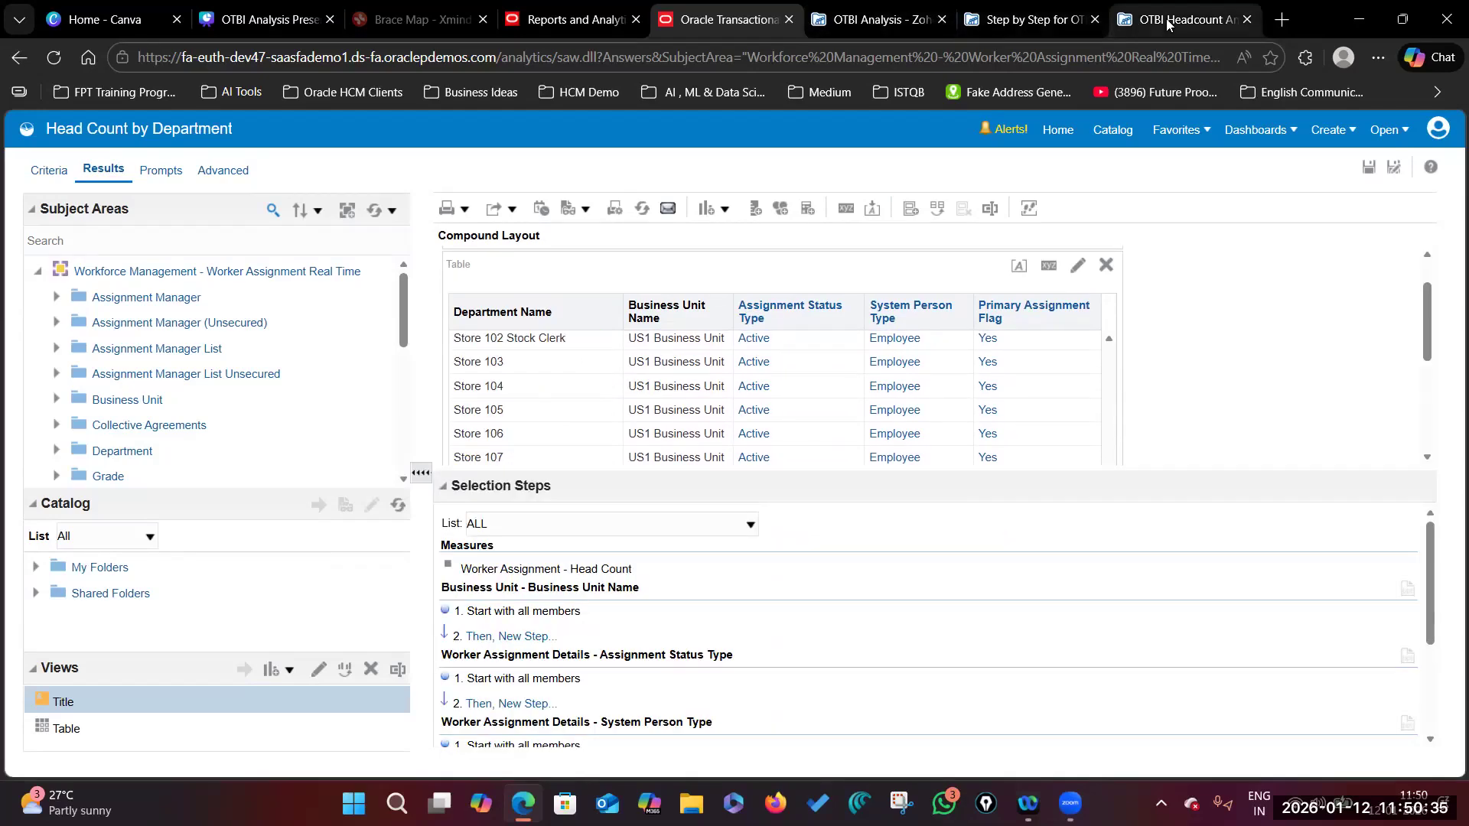
{"action": "left_click", "coordinate": [1169, 25]}
Step: Scroll the guide to section 4, Create the Visualization (Pivot Table), and highlight 'Results' in step 1
{"action": "scroll", "coordinate": [852, 597], "scroll_direction": "down", "scroll_amount": 3}
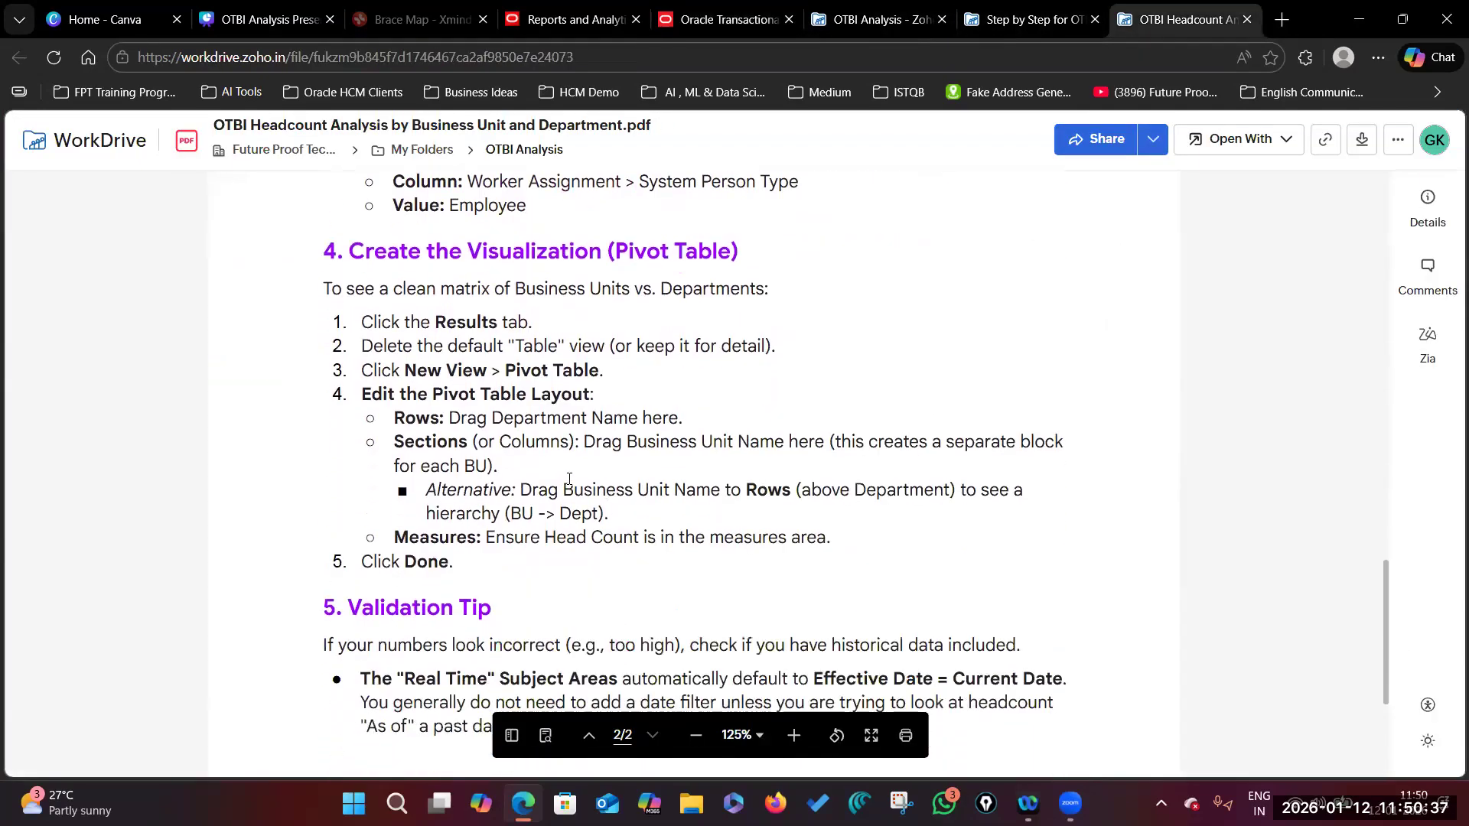
{"action": "left_click_drag", "start_coordinate": [437, 320], "coordinate": [493, 322]}
{"action": "left_click", "coordinate": [641, 350]}
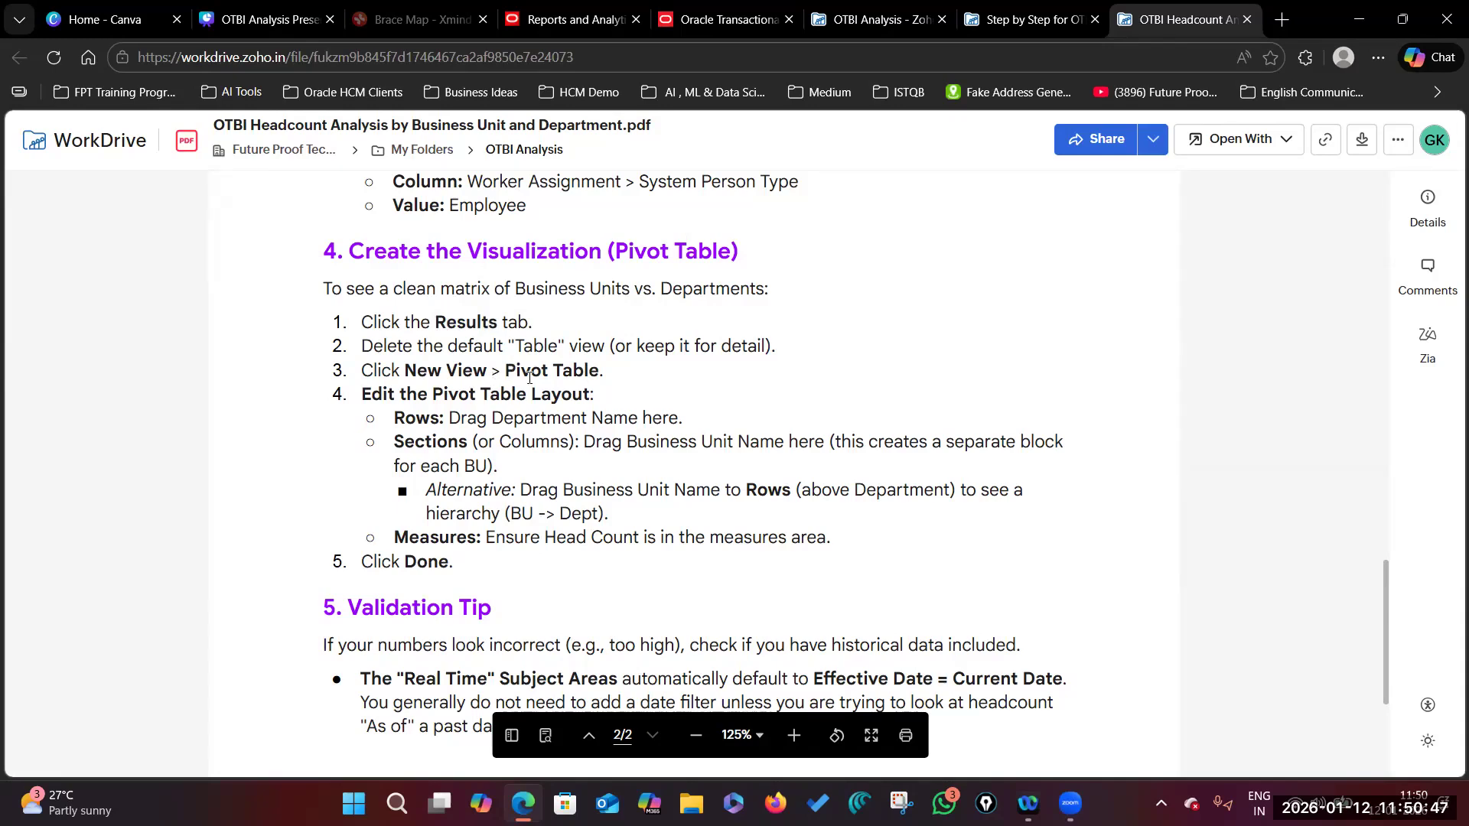
Step: Return to the Head Count by Department results in the OTBI tab
{"action": "left_click", "coordinate": [723, 19]}
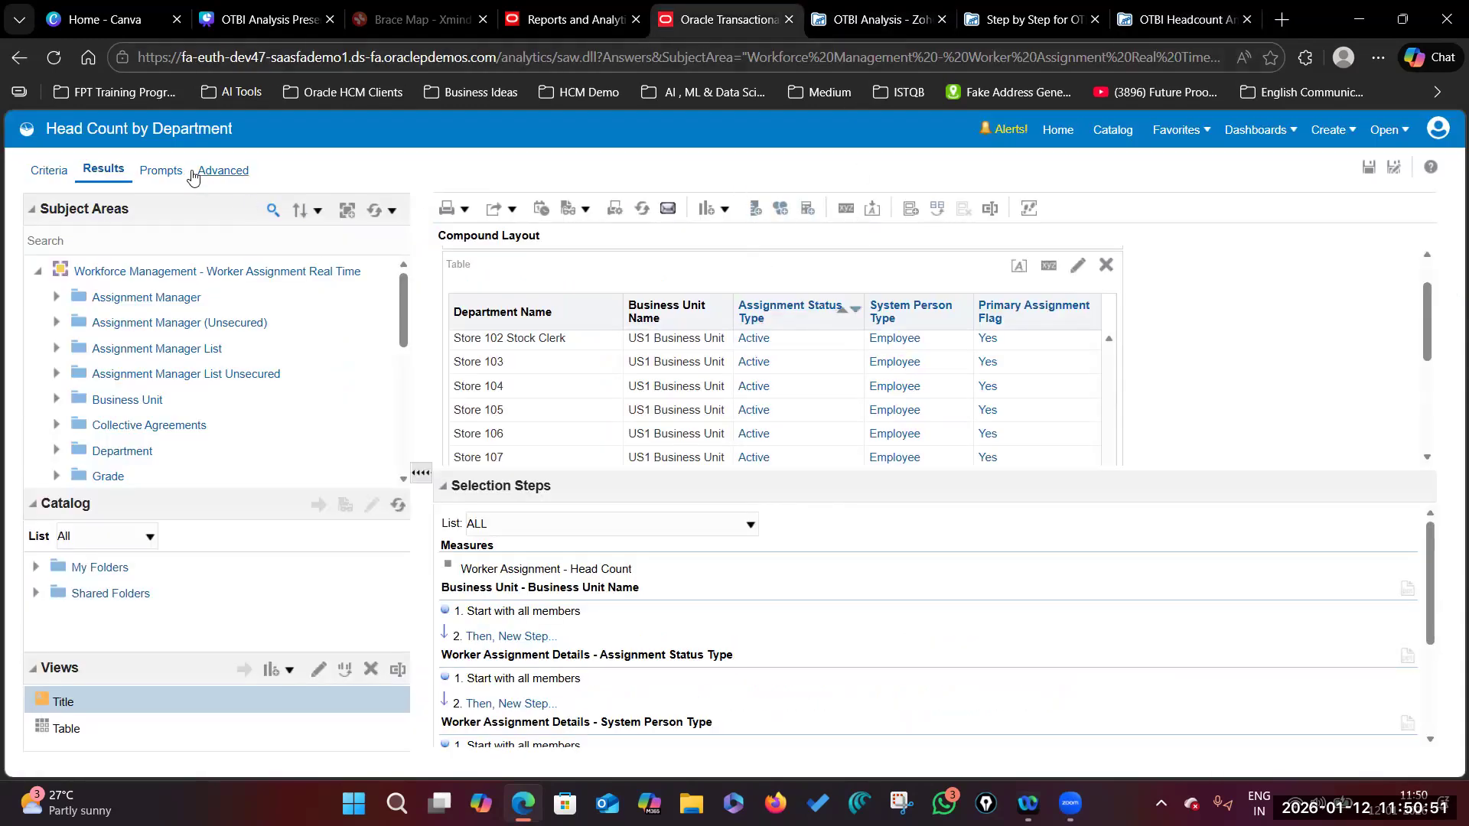
Step: Add a Pivot Table view to the compound layout, then delete it
{"action": "left_click", "coordinate": [727, 210]}
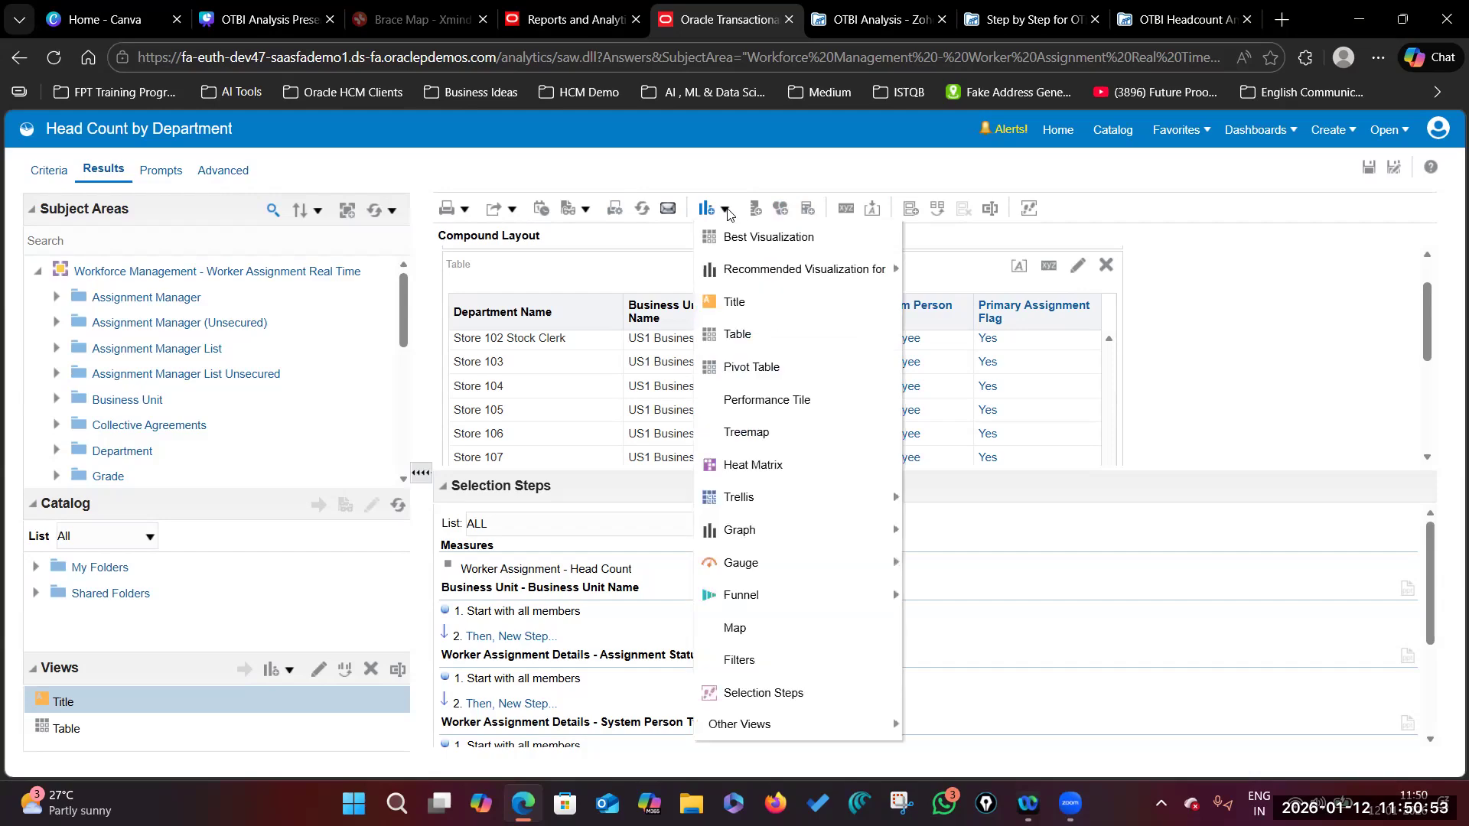
{"action": "left_click", "coordinate": [749, 368]}
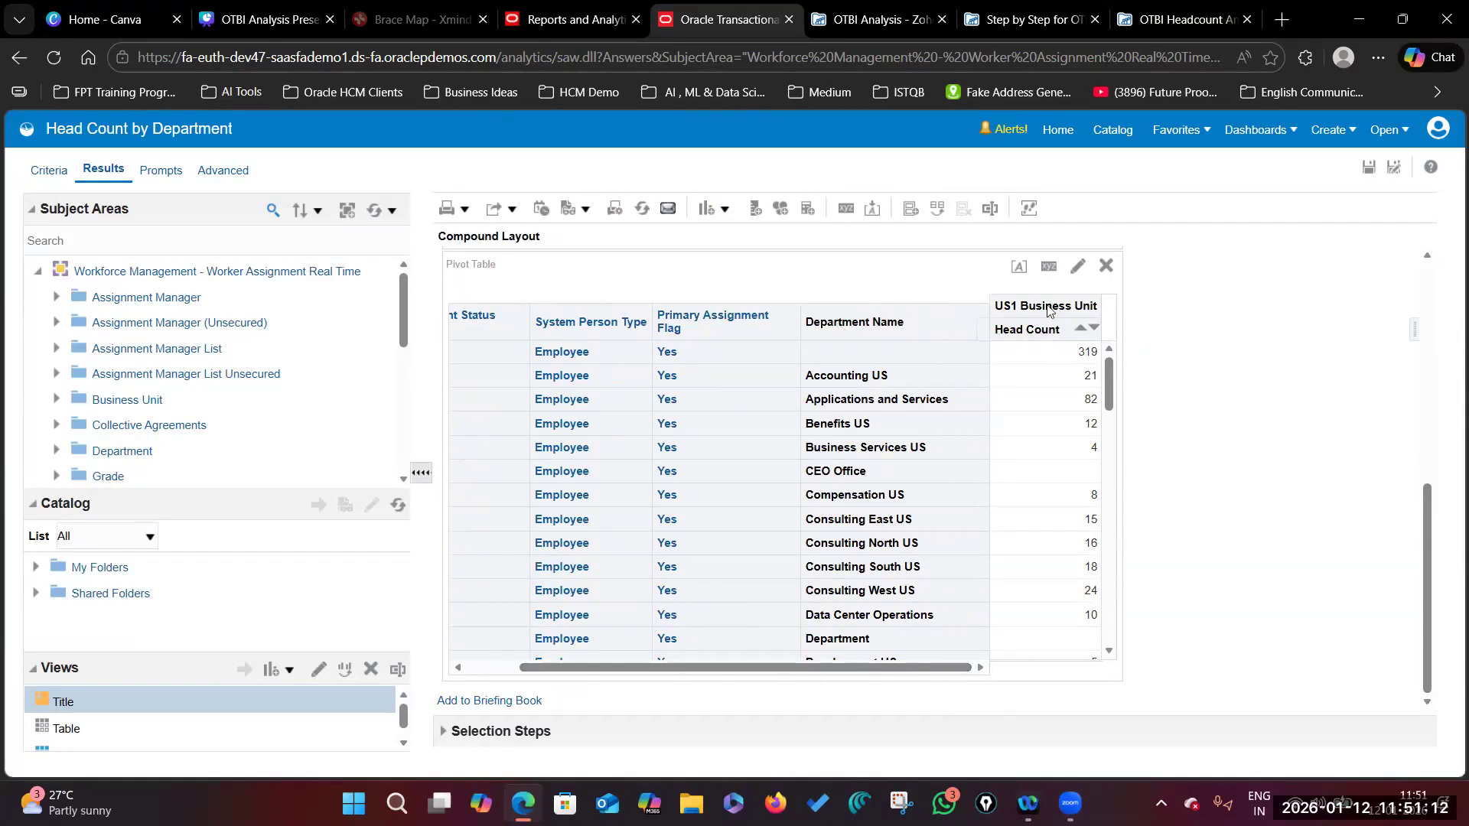
{"action": "left_click_drag", "start_coordinate": [889, 667], "coordinate": [837, 664]}
{"action": "scroll", "coordinate": [1141, 518], "scroll_direction": "up", "scroll_amount": 3}
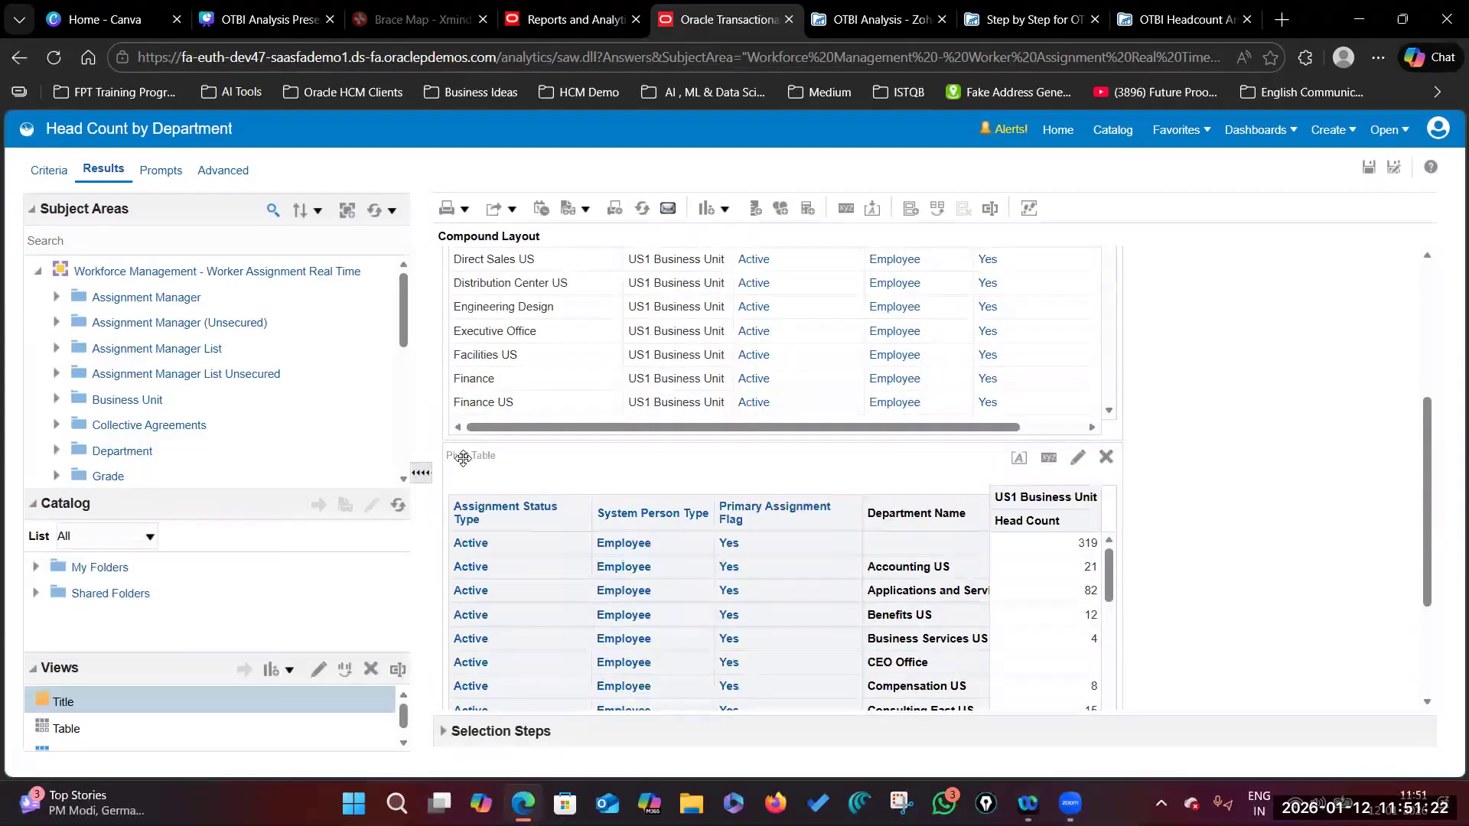
{"action": "left_click", "coordinate": [1106, 456]}
{"action": "scroll", "coordinate": [942, 498], "scroll_direction": "up", "scroll_amount": 5}
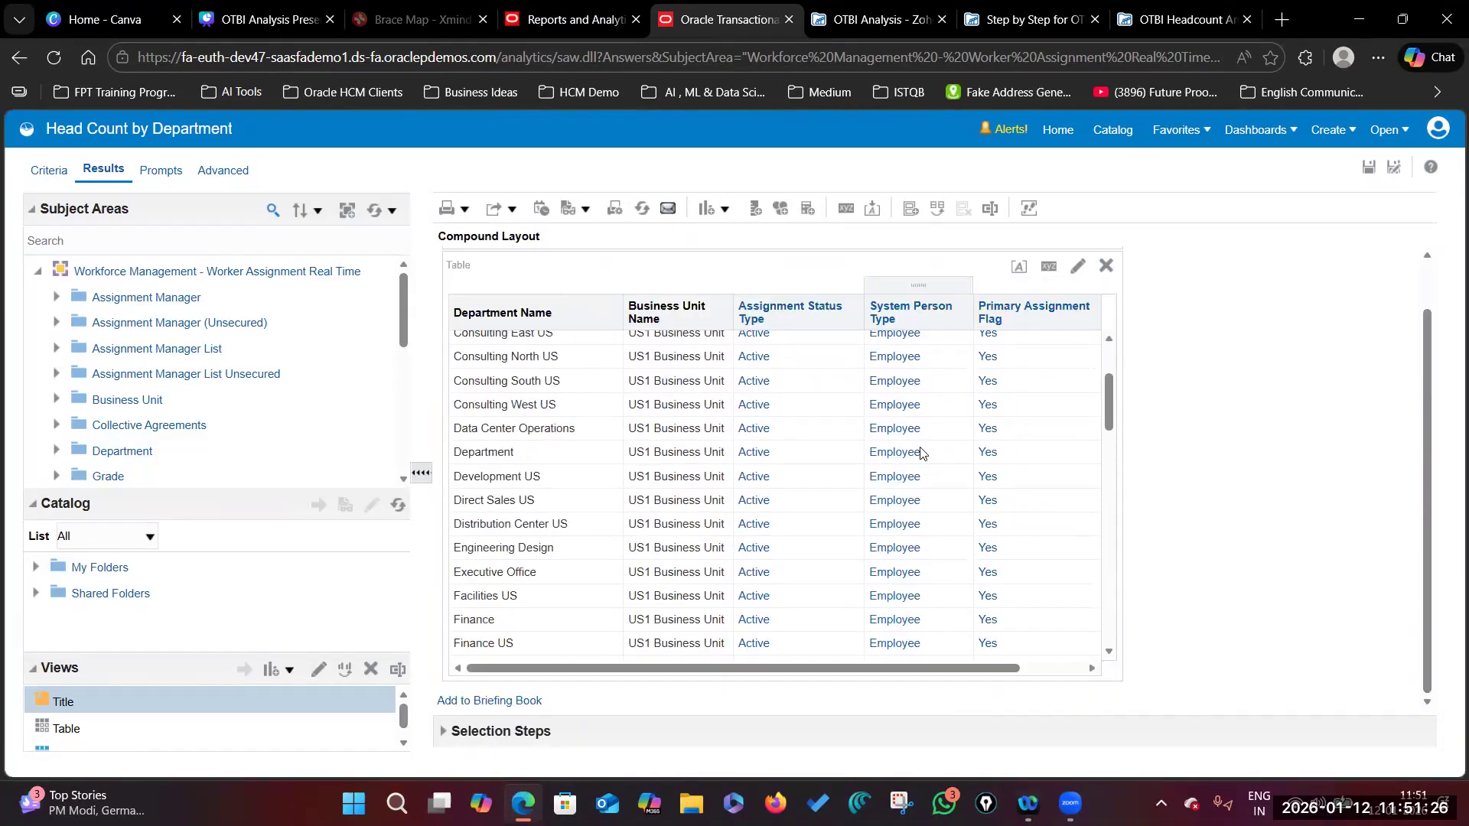
Step: Add a fresh Pivot Table view and open its layout editor
{"action": "left_click", "coordinate": [725, 209]}
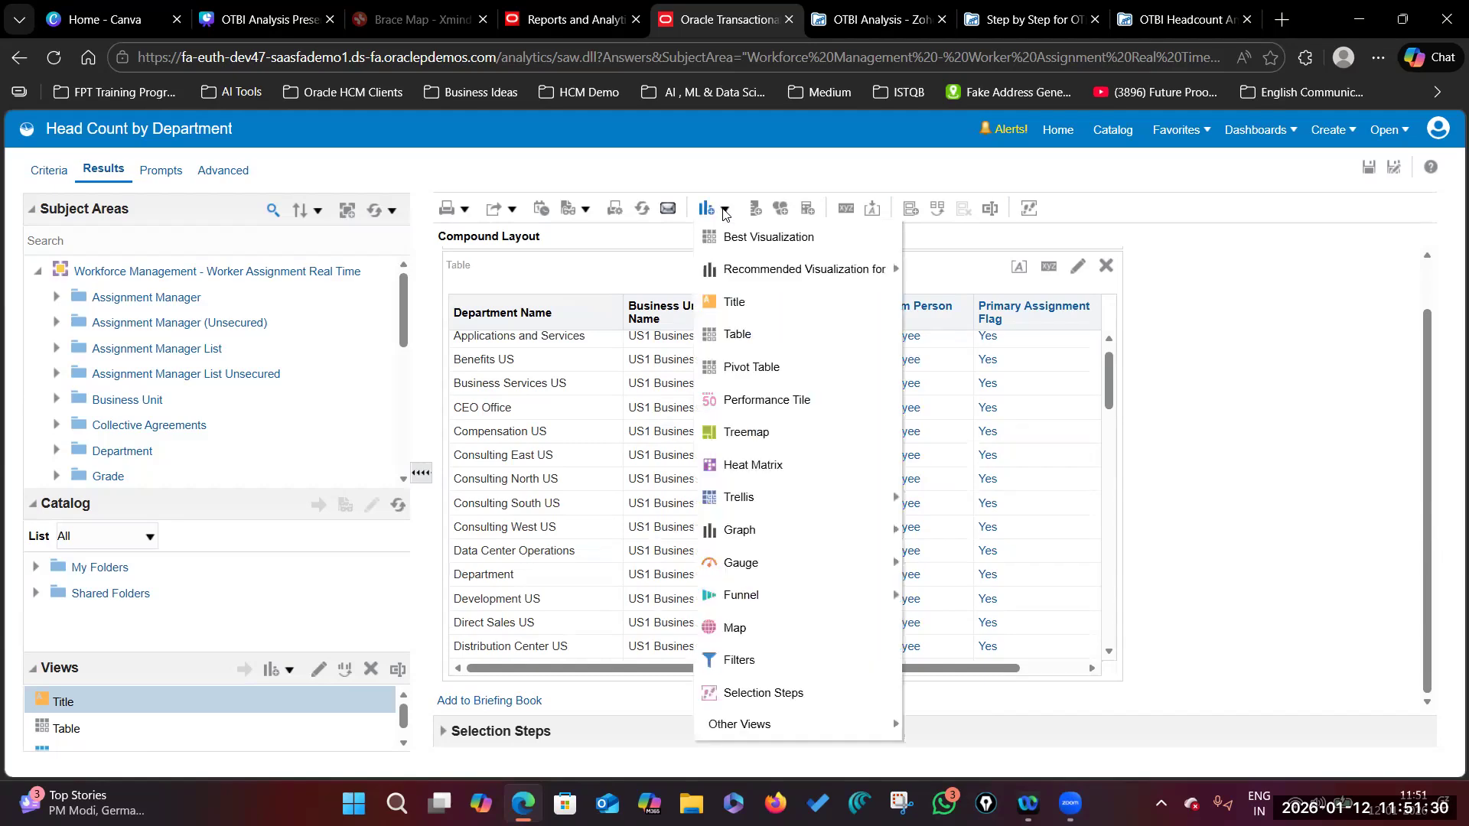
{"action": "left_click", "coordinate": [743, 369]}
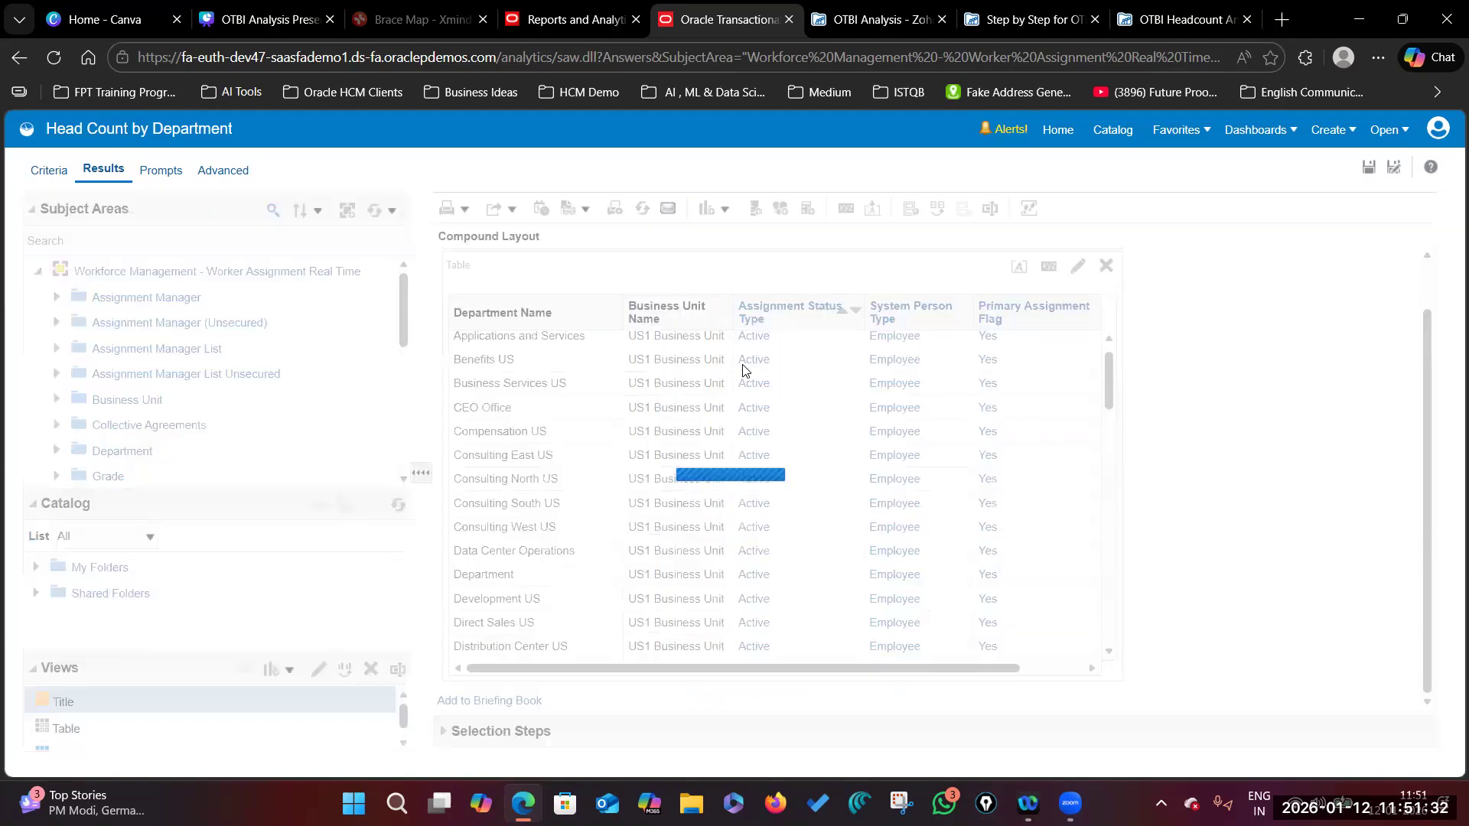
{"action": "left_click_drag", "start_coordinate": [1428, 409], "coordinate": [1433, 612]}
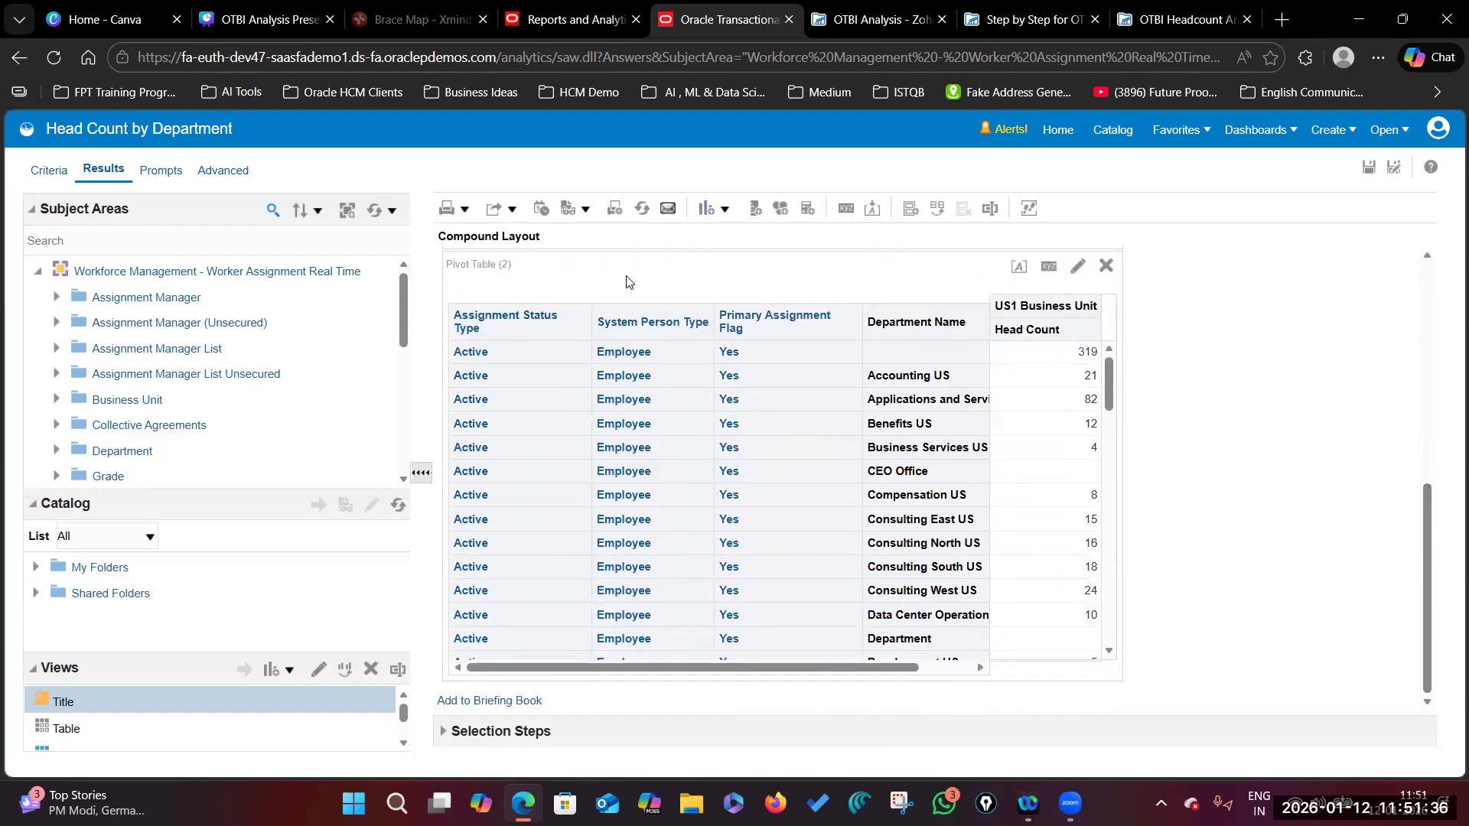
{"action": "left_click", "coordinate": [1078, 267]}
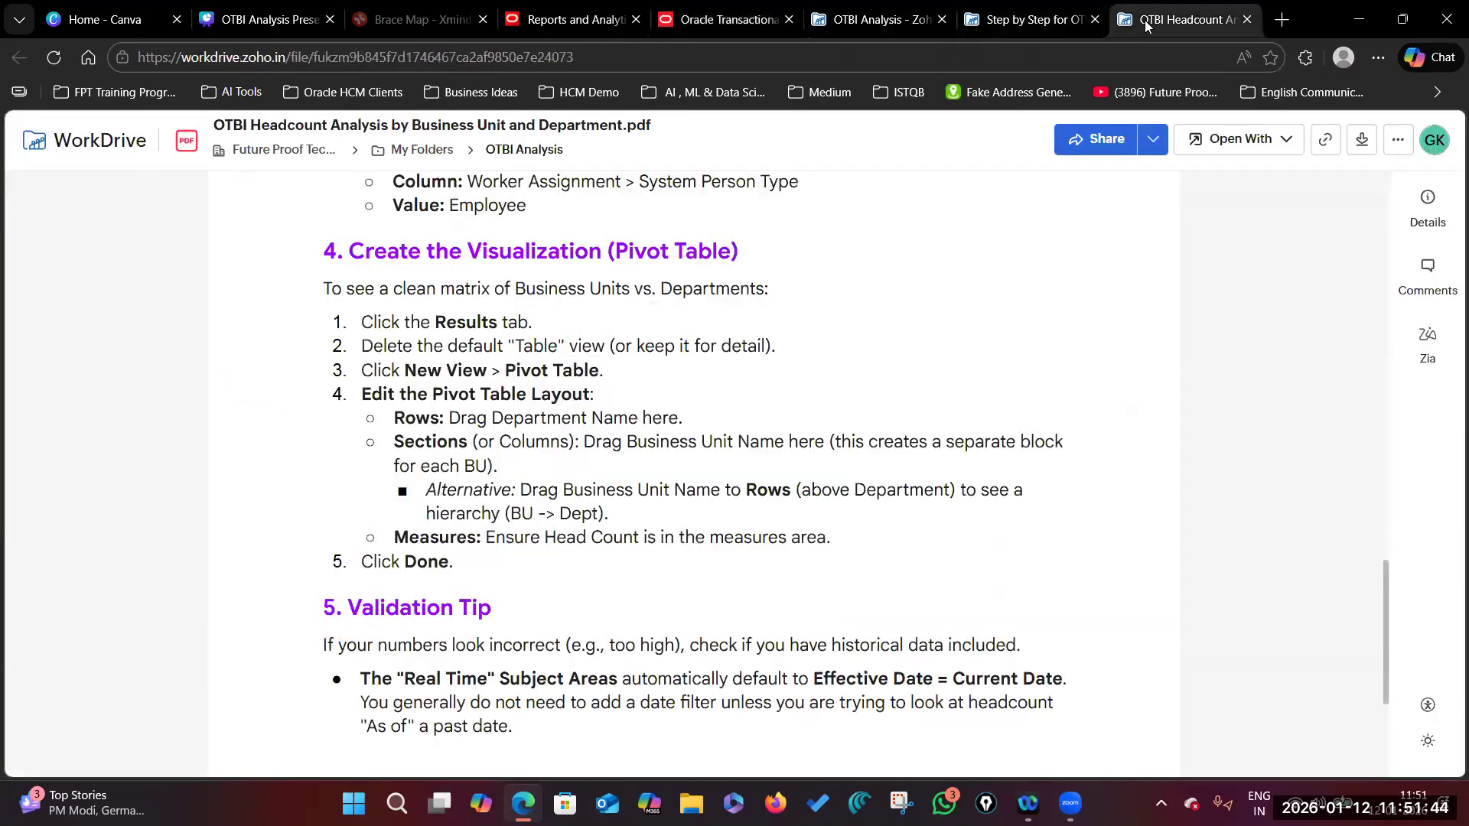
{"action": "left_click", "coordinate": [1178, 19]}
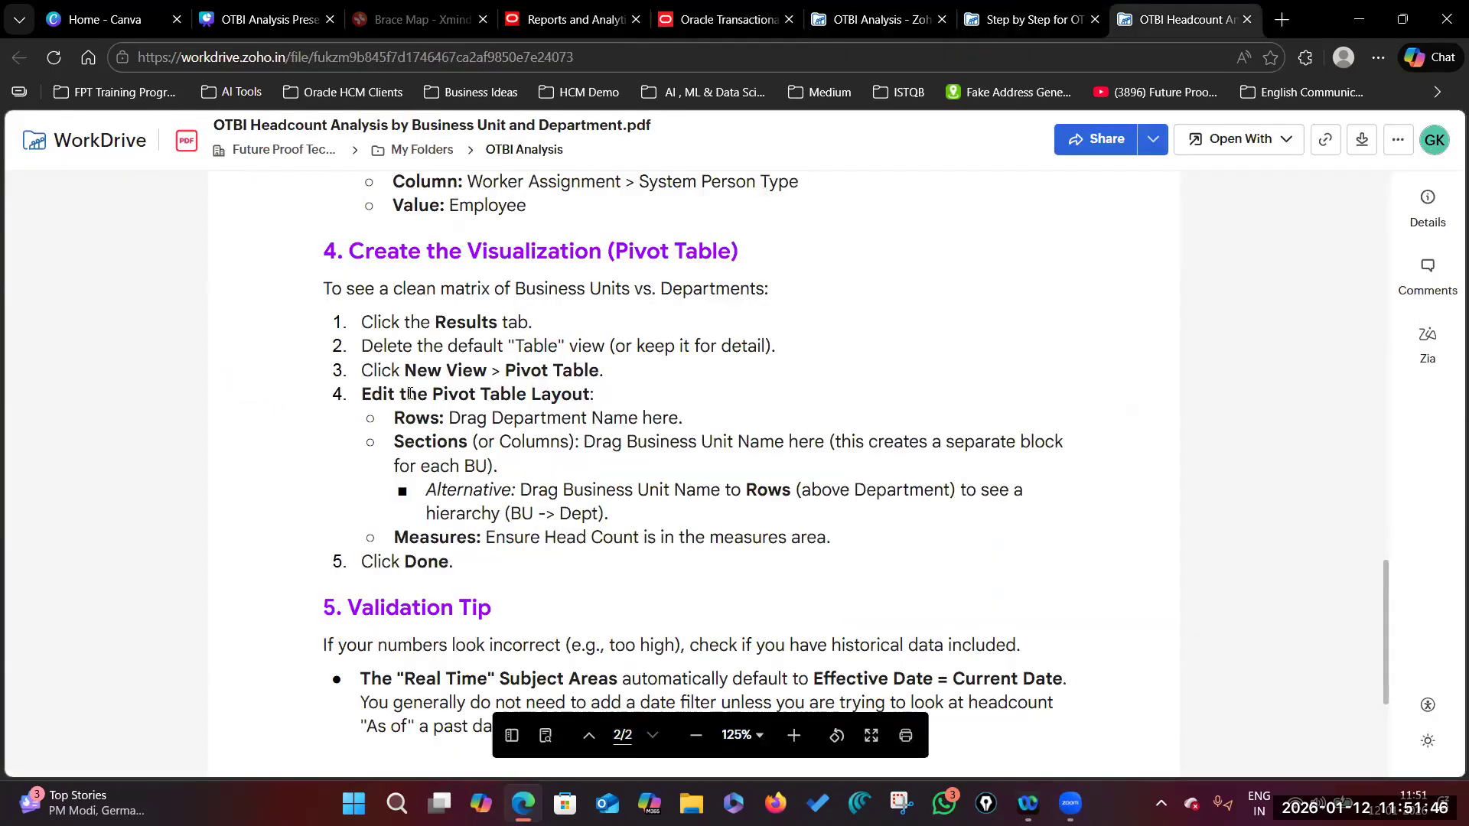
{"action": "left_click_drag", "start_coordinate": [446, 418], "coordinate": [646, 420]}
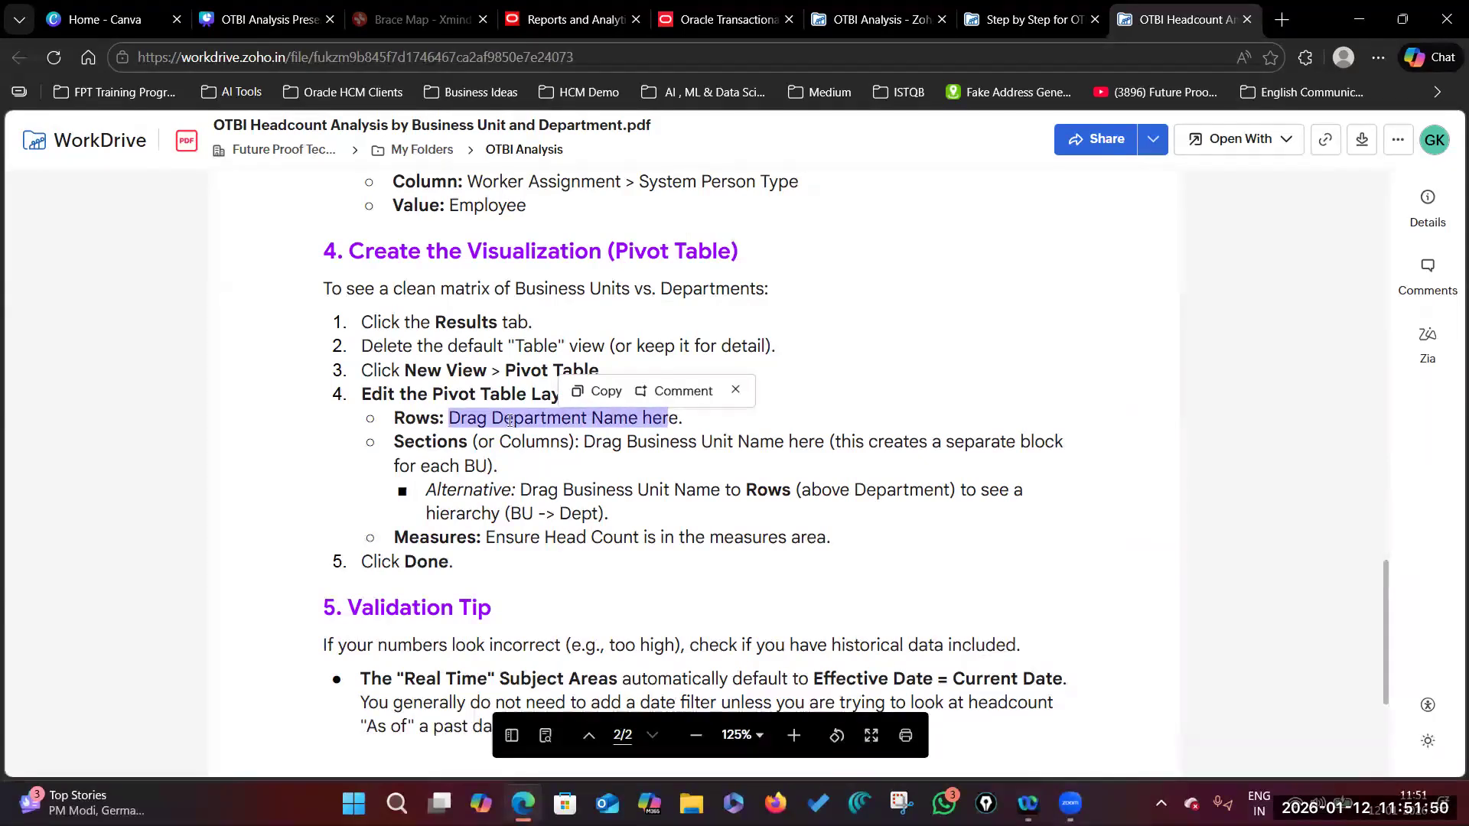
{"action": "left_click", "coordinate": [688, 419]}
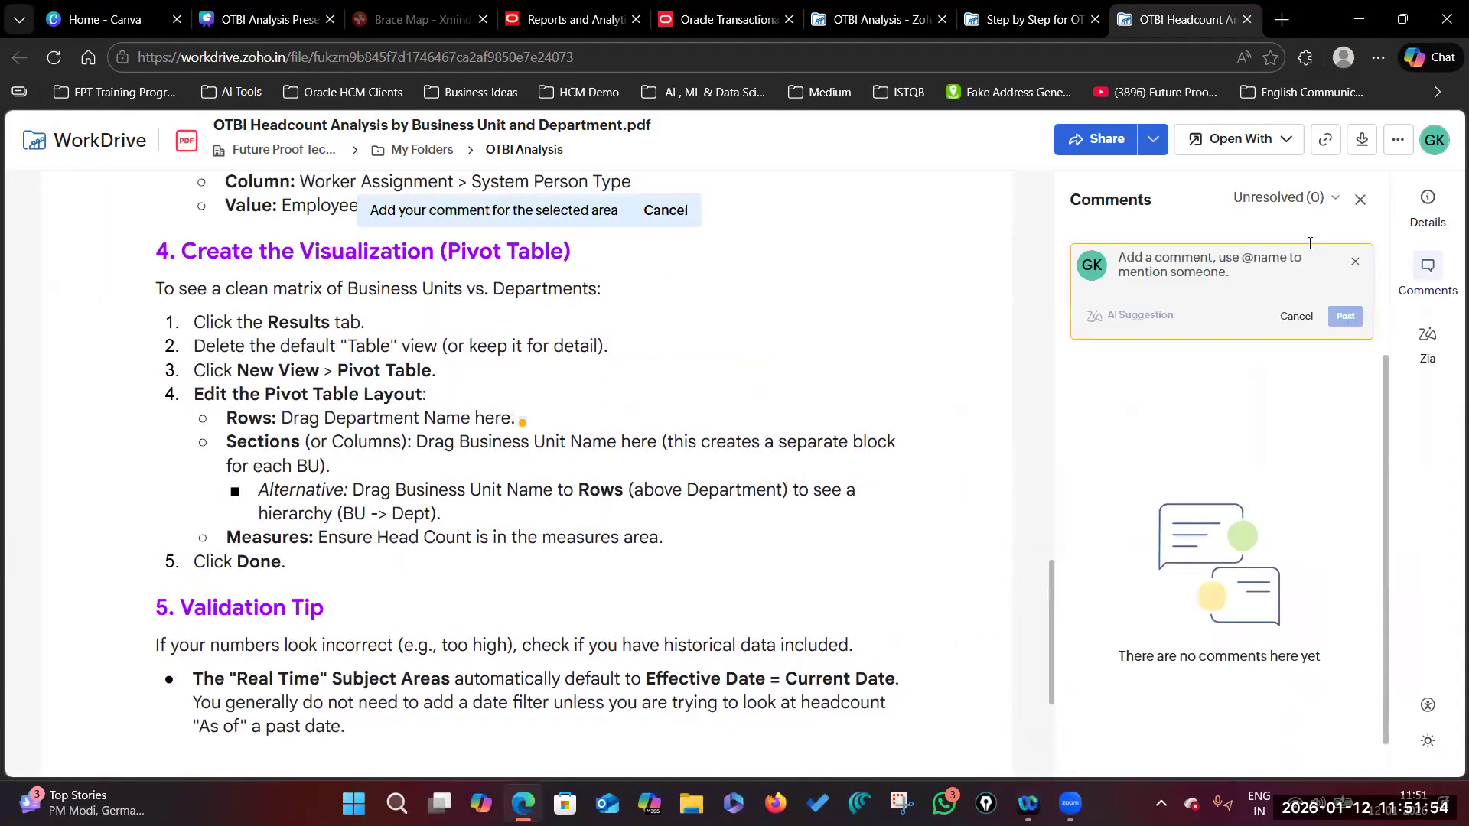
{"action": "left_click", "coordinate": [1360, 199]}
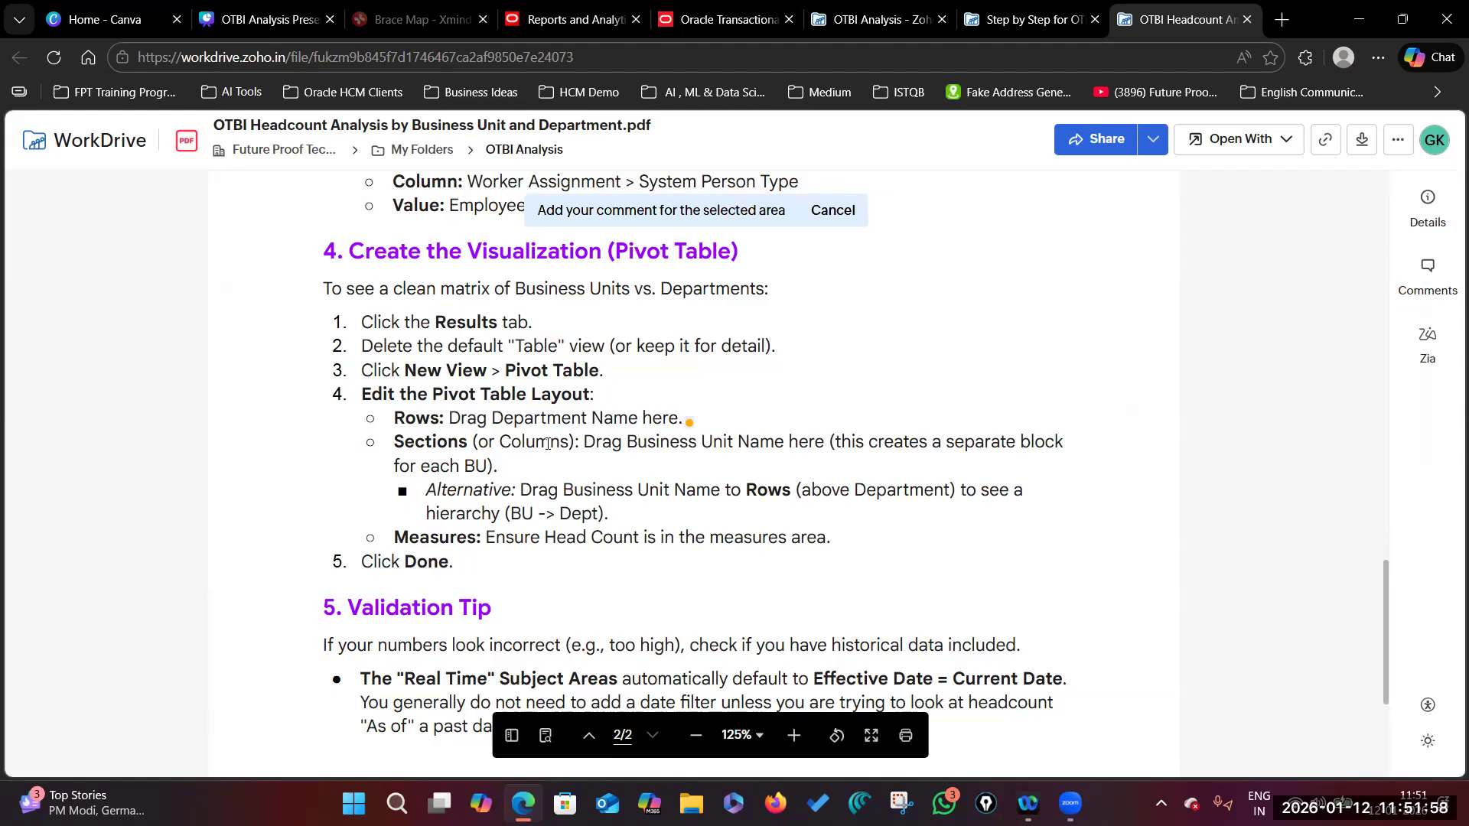
Step: Expand the exceeded-maximum-output-sections error details and select the error message text
{"action": "left_click", "coordinate": [728, 20]}
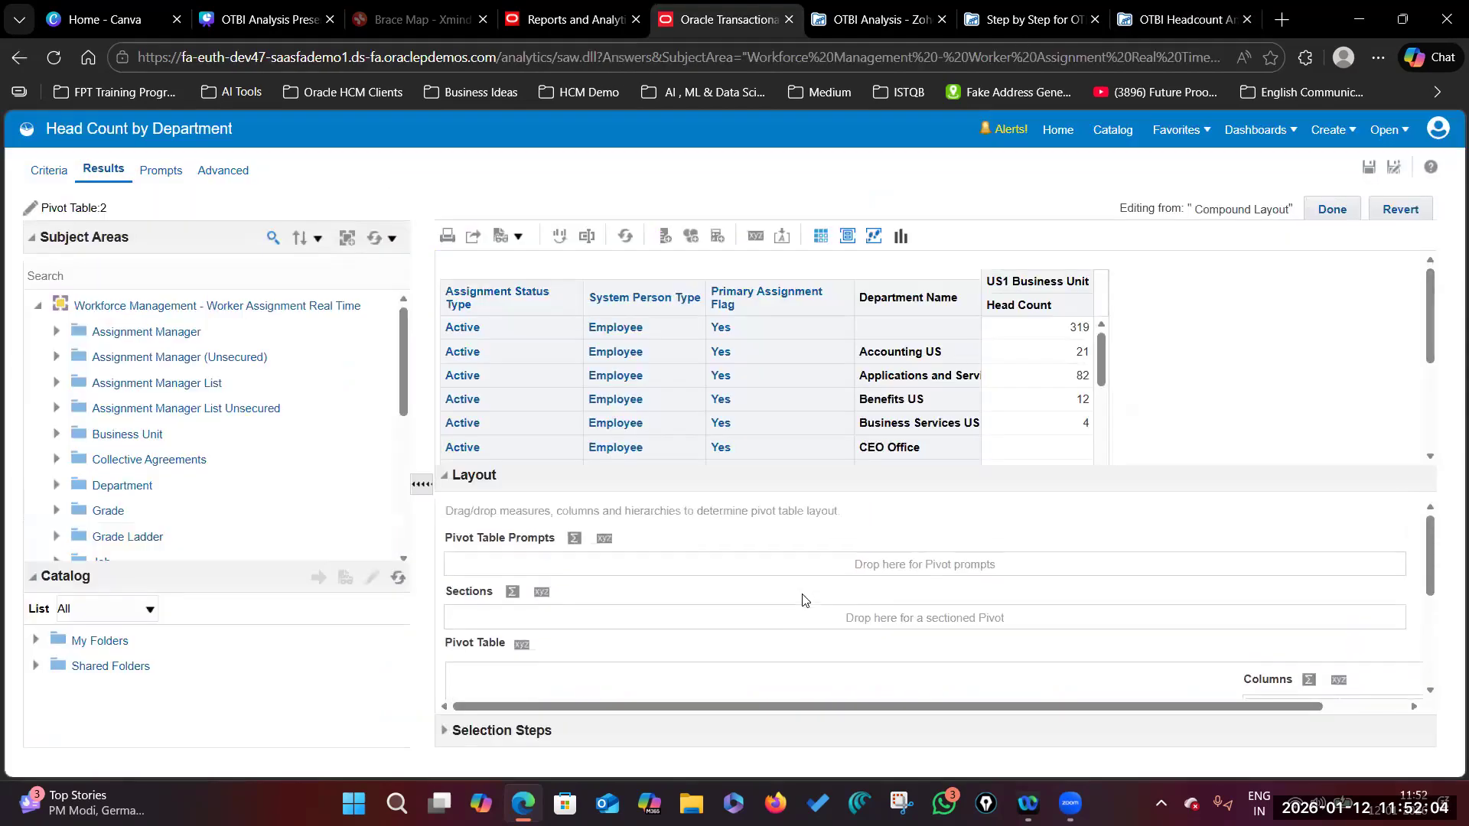
{"action": "scroll", "coordinate": [813, 604], "scroll_direction": "down", "scroll_amount": 1}
{"action": "scroll", "coordinate": [985, 664], "scroll_direction": "down", "scroll_amount": 2}
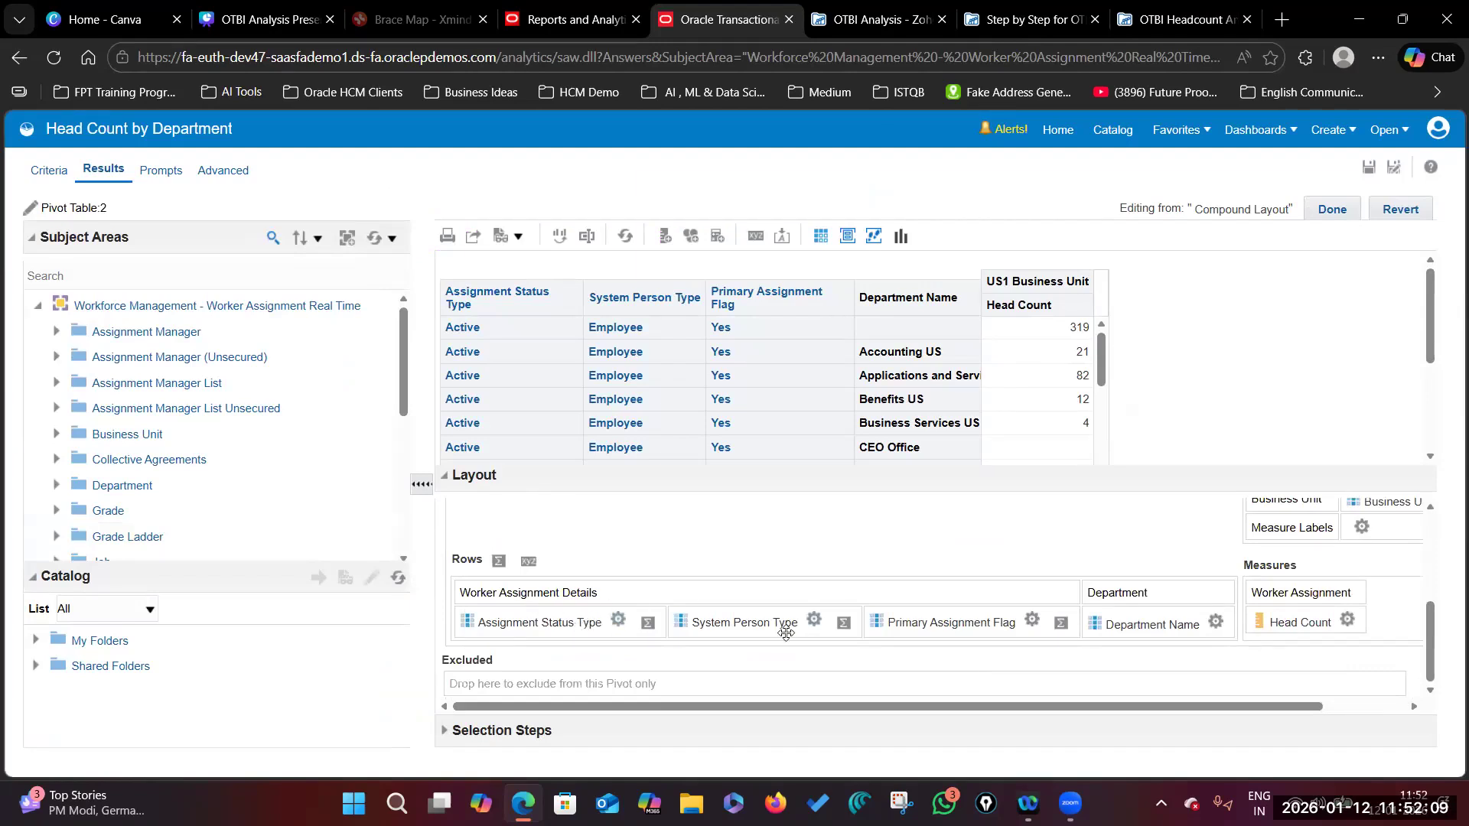
{"action": "scroll", "coordinate": [1108, 652], "scroll_direction": "up", "scroll_amount": 3}
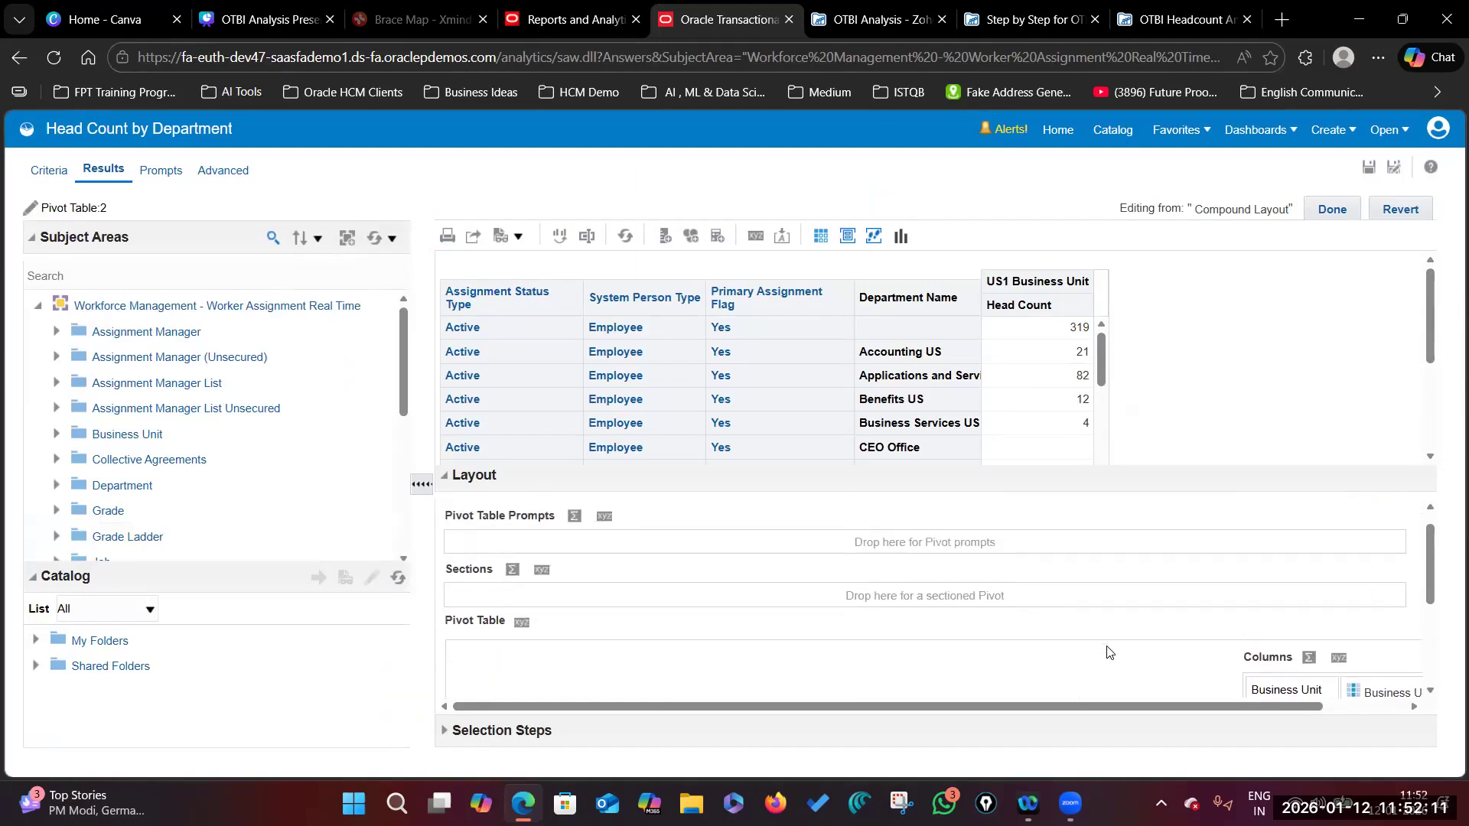
{"action": "scroll", "coordinate": [1056, 645], "scroll_direction": "down", "scroll_amount": 1}
{"action": "scroll", "coordinate": [1057, 645], "scroll_direction": "up", "scroll_amount": 1}
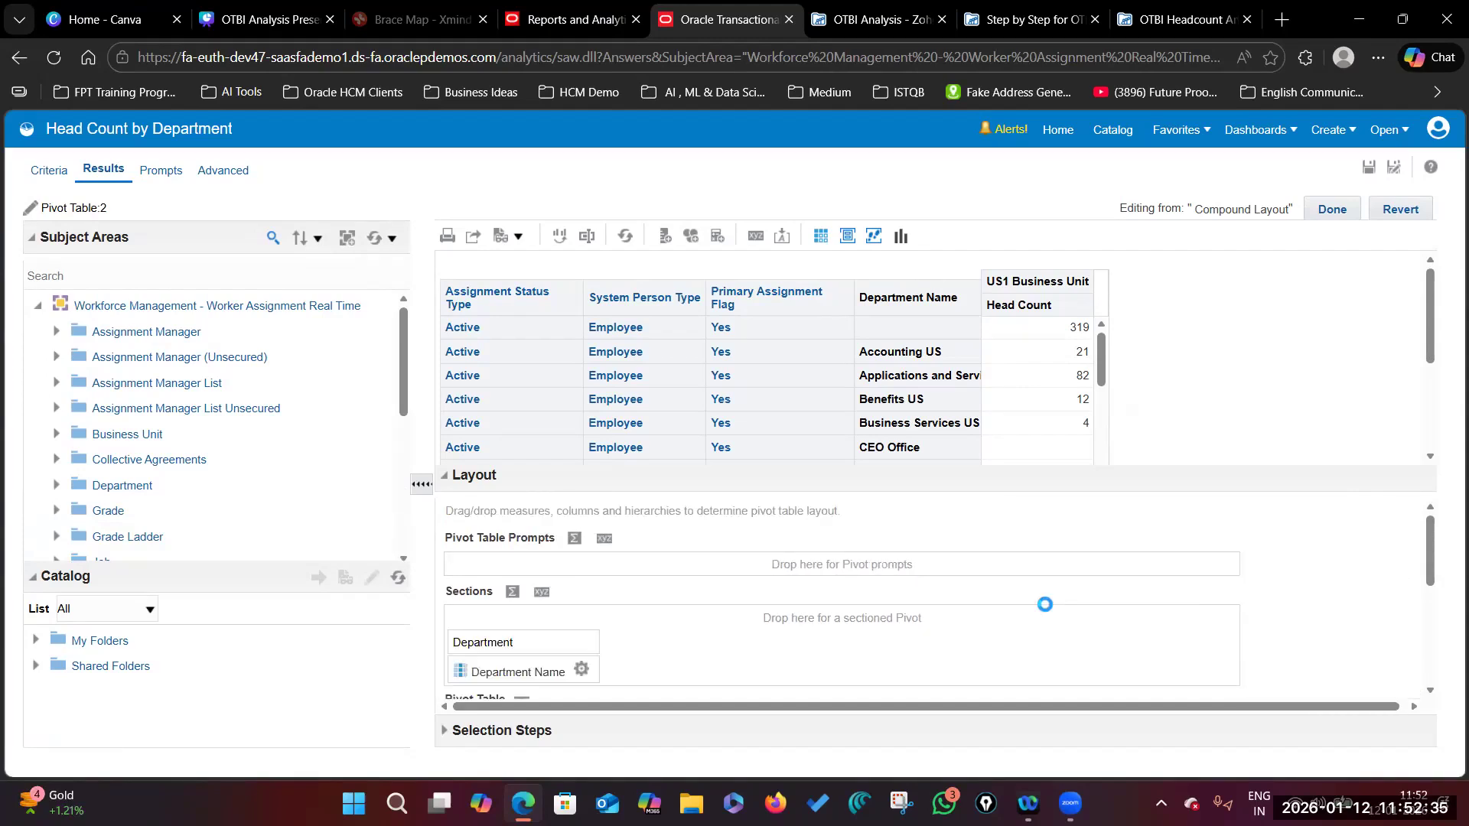
{"action": "scroll", "coordinate": [1025, 609], "scroll_direction": "down", "scroll_amount": 3}
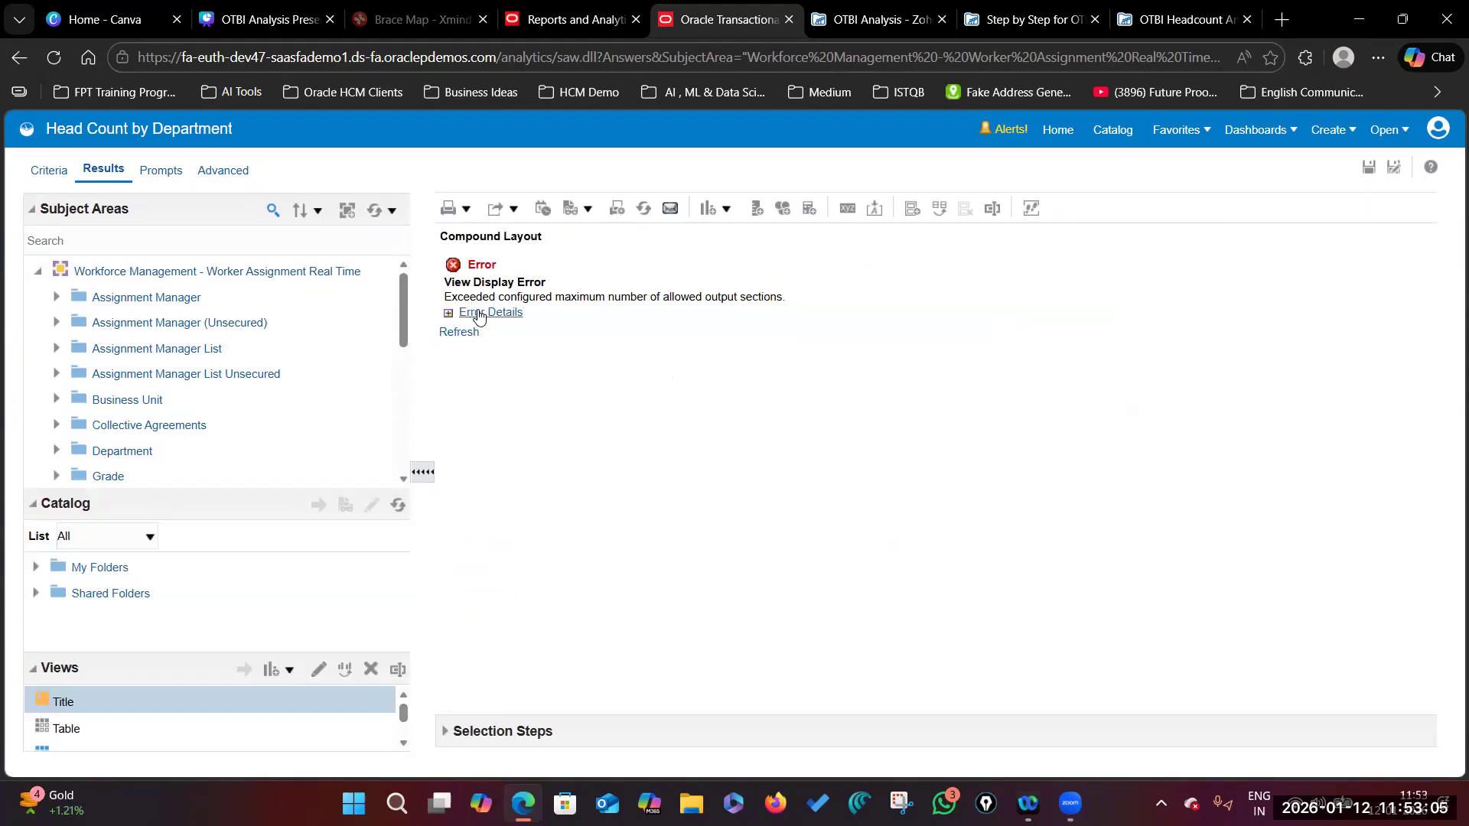
{"action": "left_click", "coordinate": [486, 312]}
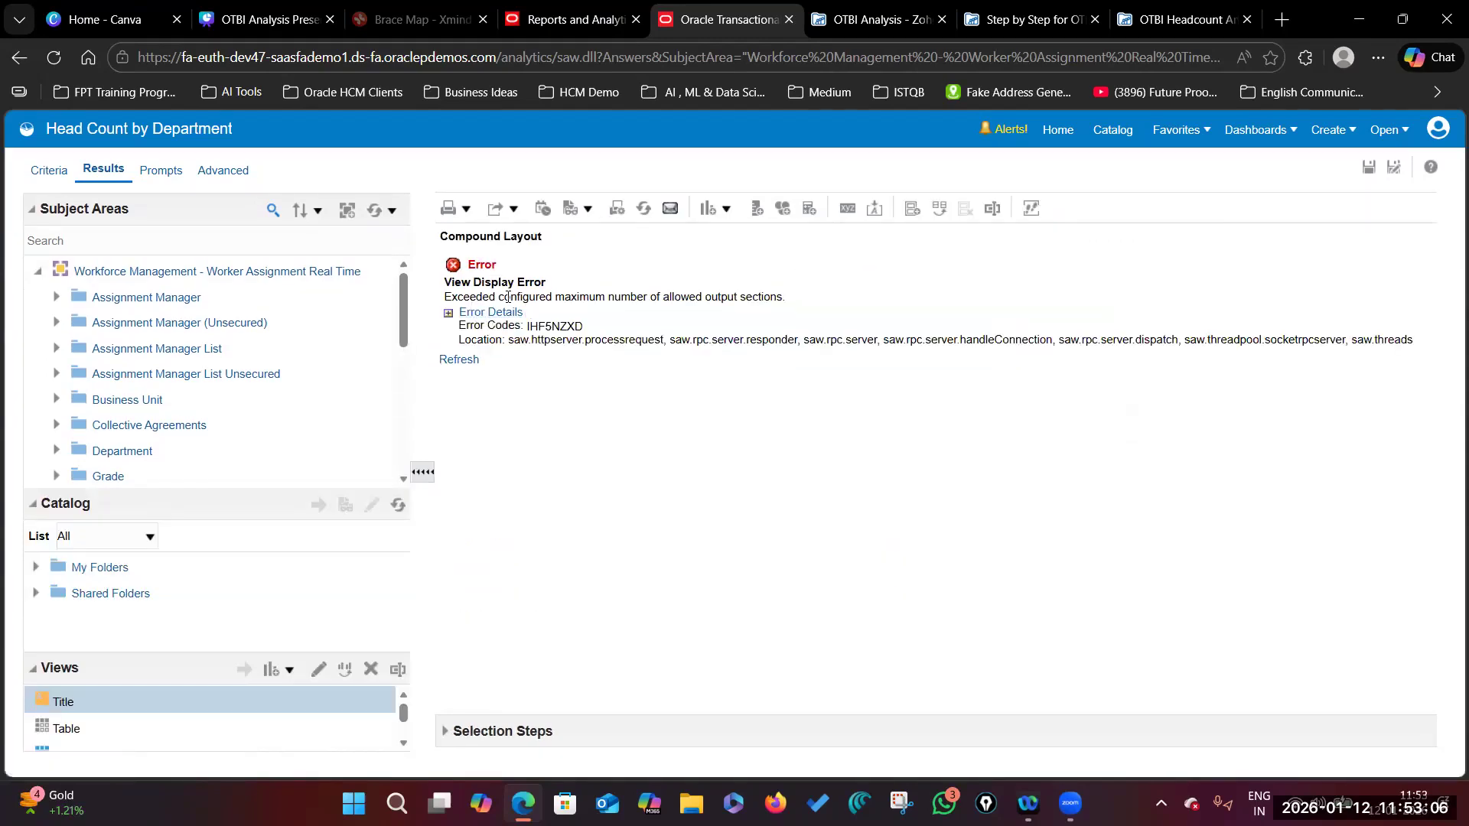
{"action": "left_click_drag", "start_coordinate": [508, 297], "coordinate": [779, 298]}
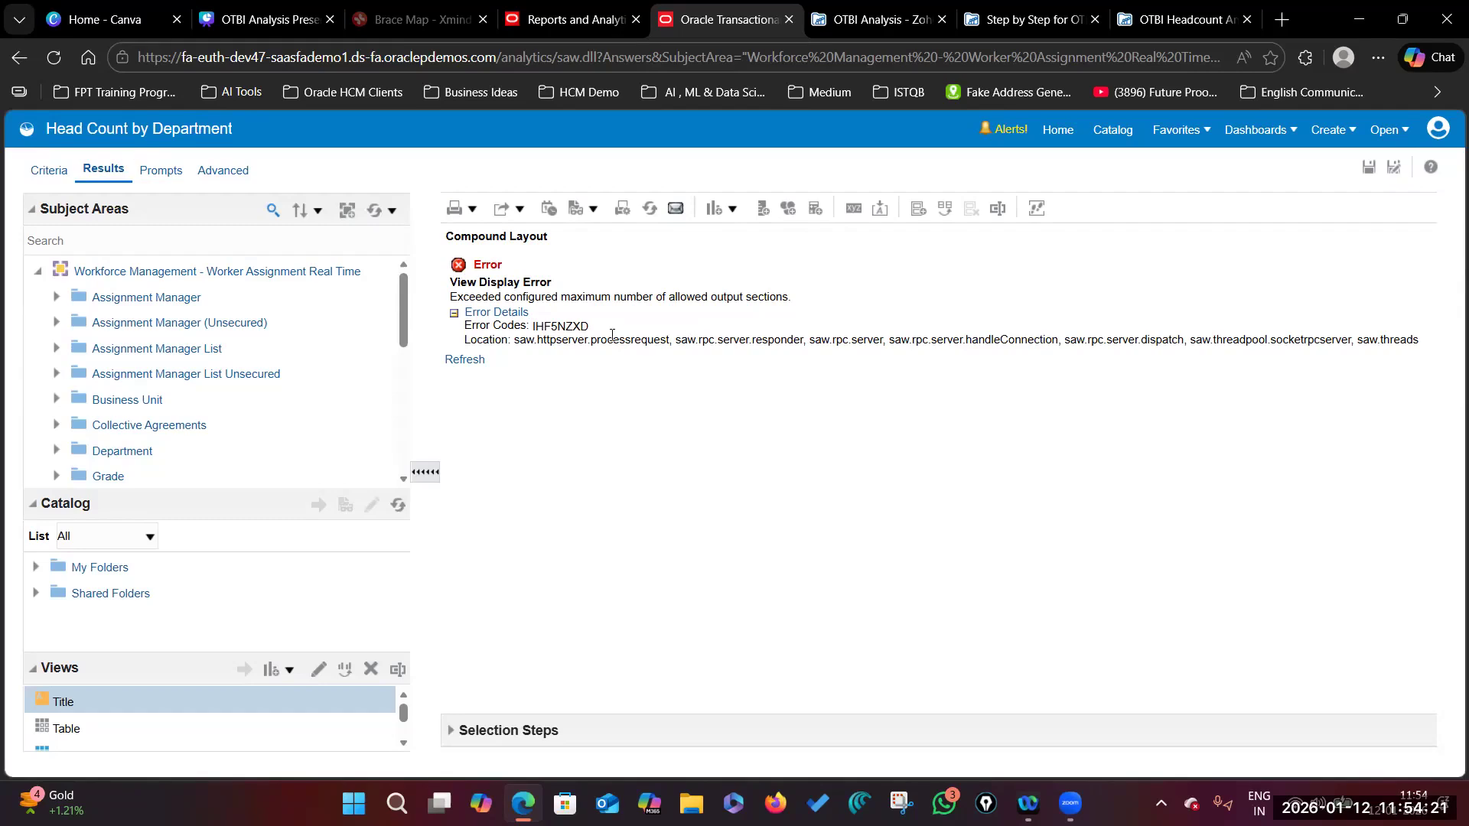
Step: Reopen the saved Head Count by Department analysis for editing its criteria
{"action": "left_click", "coordinate": [47, 171]}
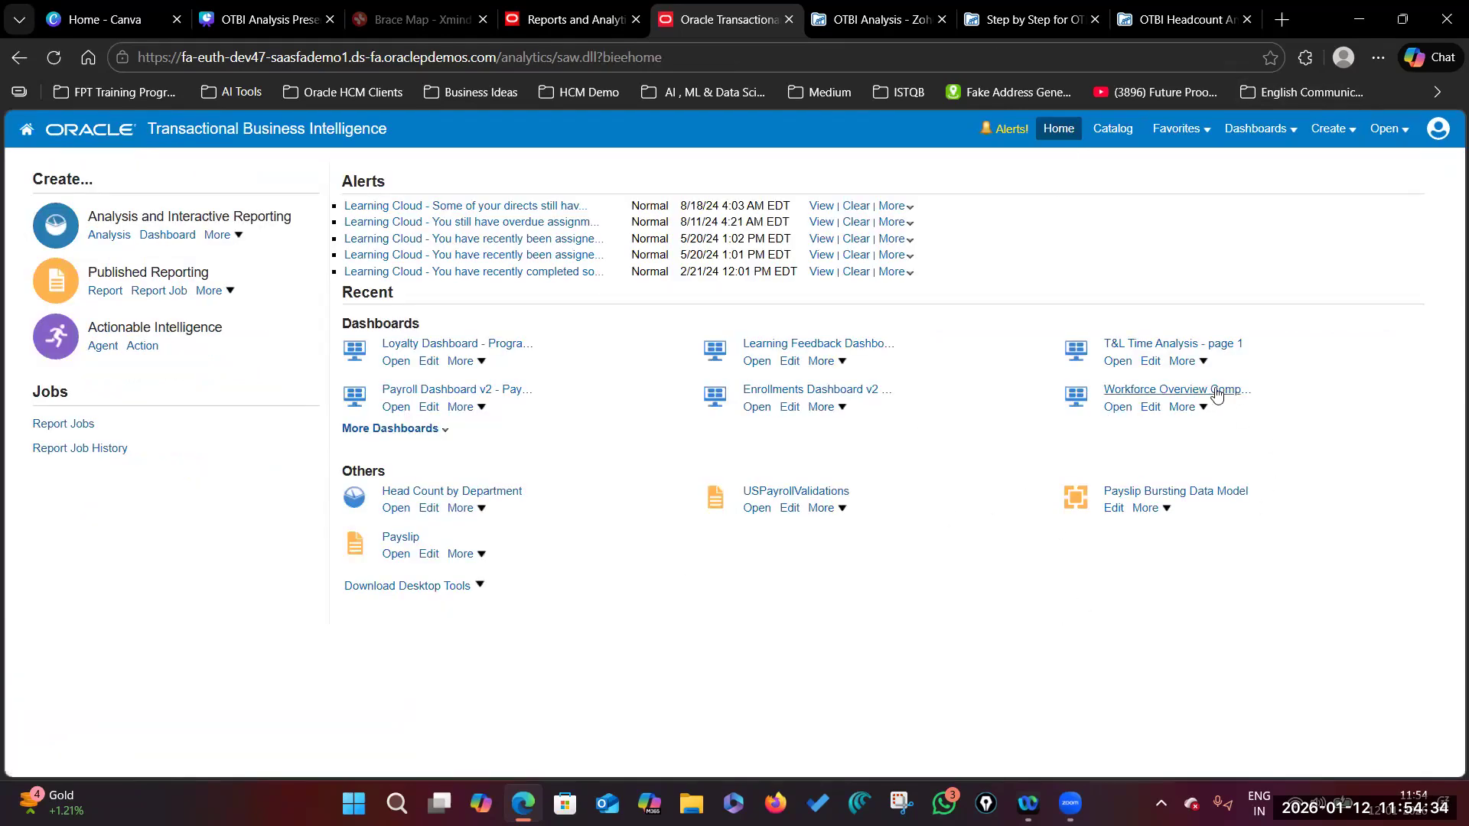
{"action": "left_click", "coordinate": [420, 491]}
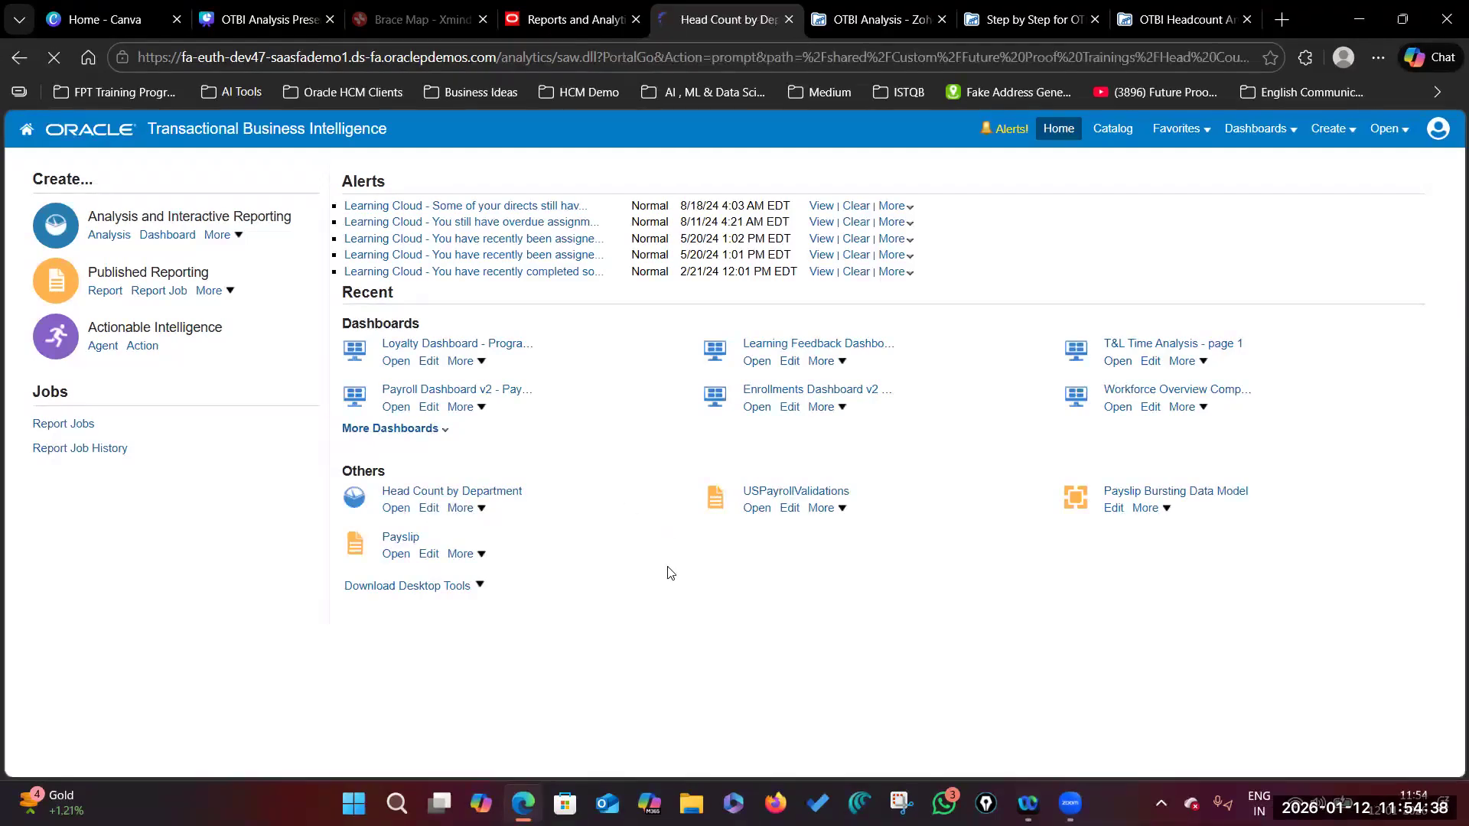
{"action": "left_click", "coordinate": [36, 221]}
{"action": "mouse_move", "coordinate": [227, 343]}
{"action": "left_mouse_down"}
{"action": "mouse_move", "coordinate": [229, 390]}
{"action": "mouse_move", "coordinate": [227, 318]}
{"action": "left_mouse_up"}
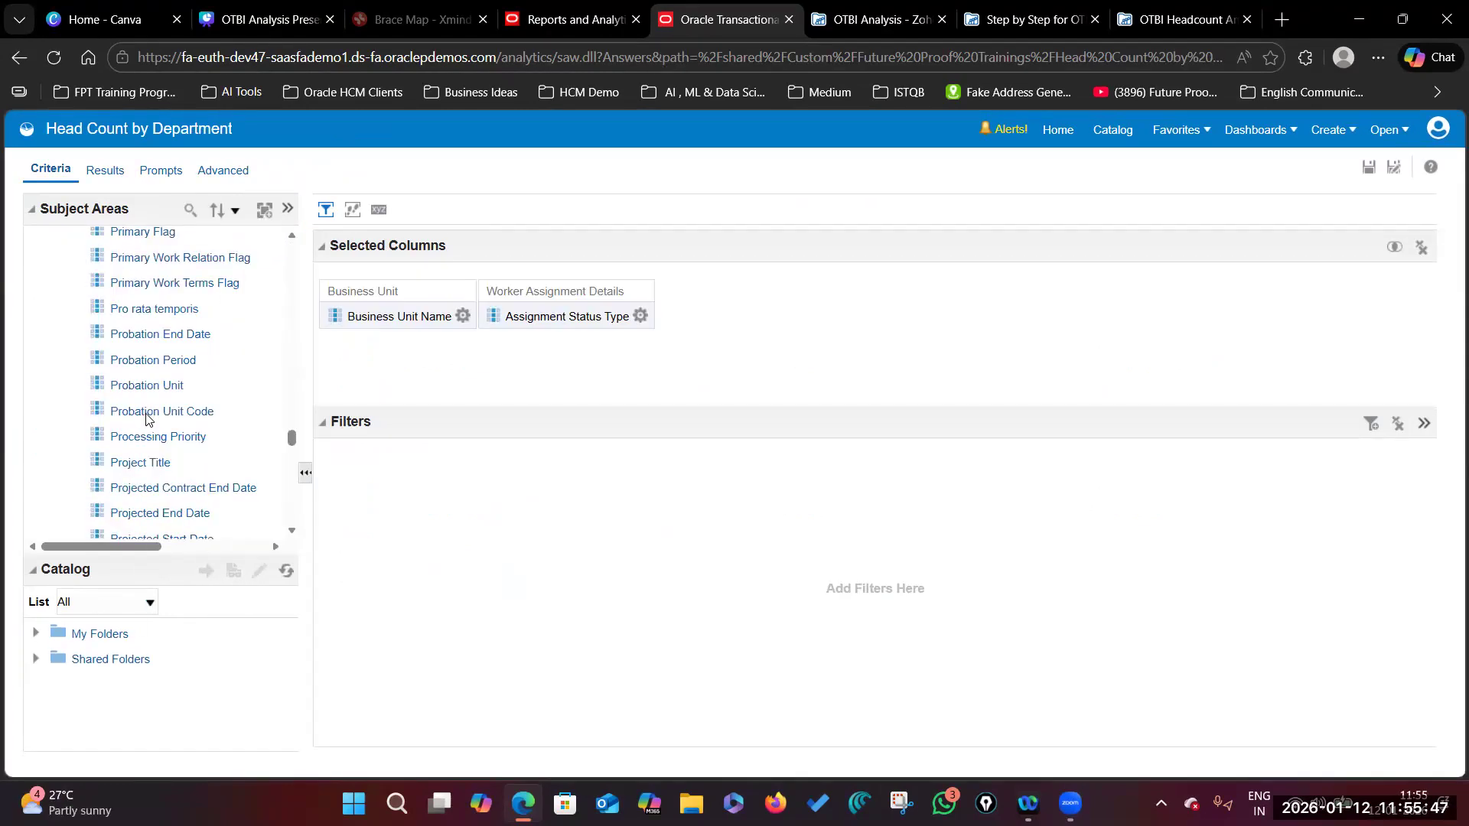
Step: Add System Person Type to the analysis's selected columns
{"action": "scroll", "coordinate": [146, 417], "scroll_direction": "up", "scroll_amount": 3}
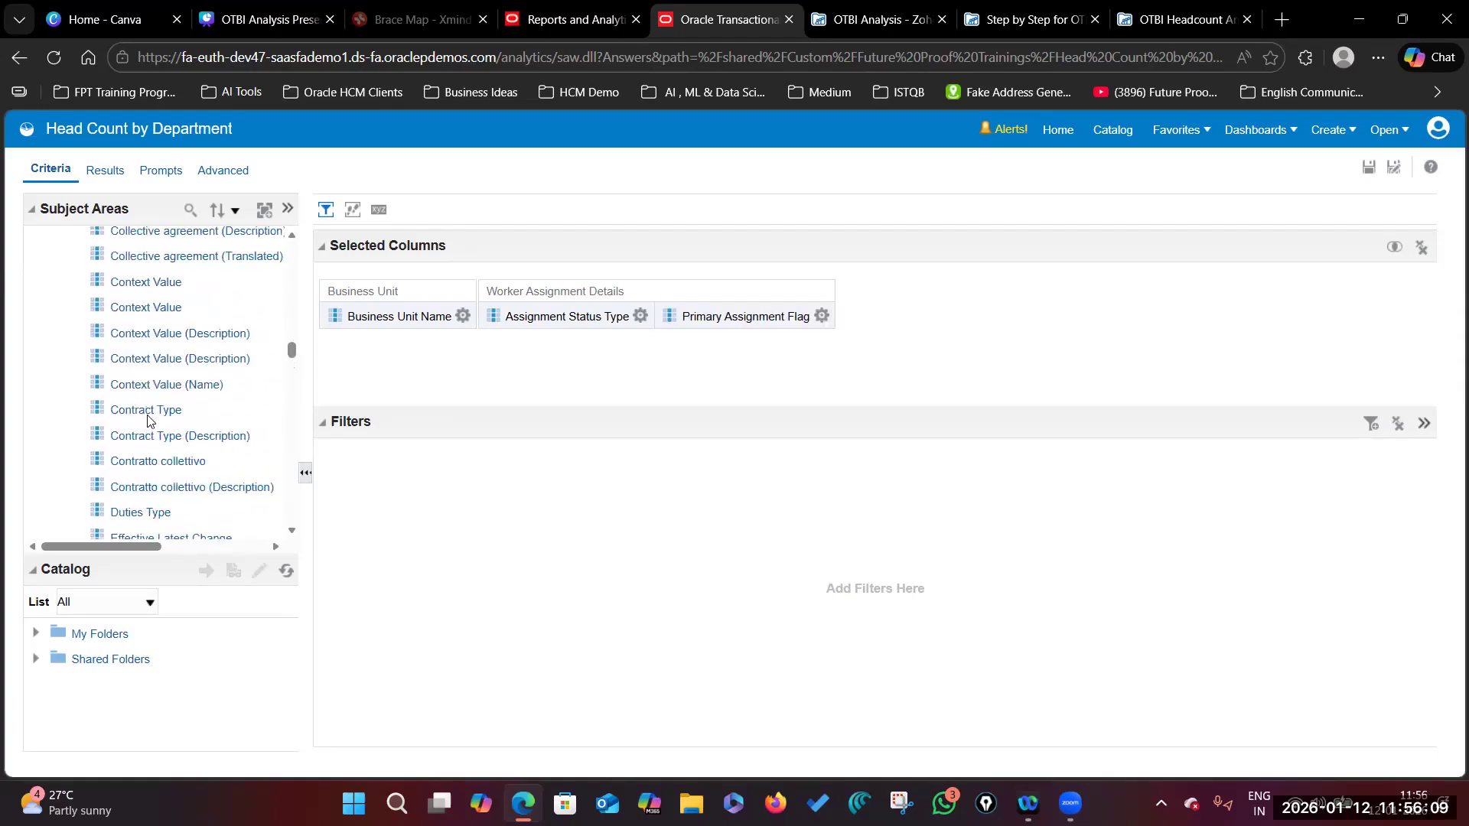
{"action": "scroll", "coordinate": [145, 375], "scroll_direction": "up", "scroll_amount": 5}
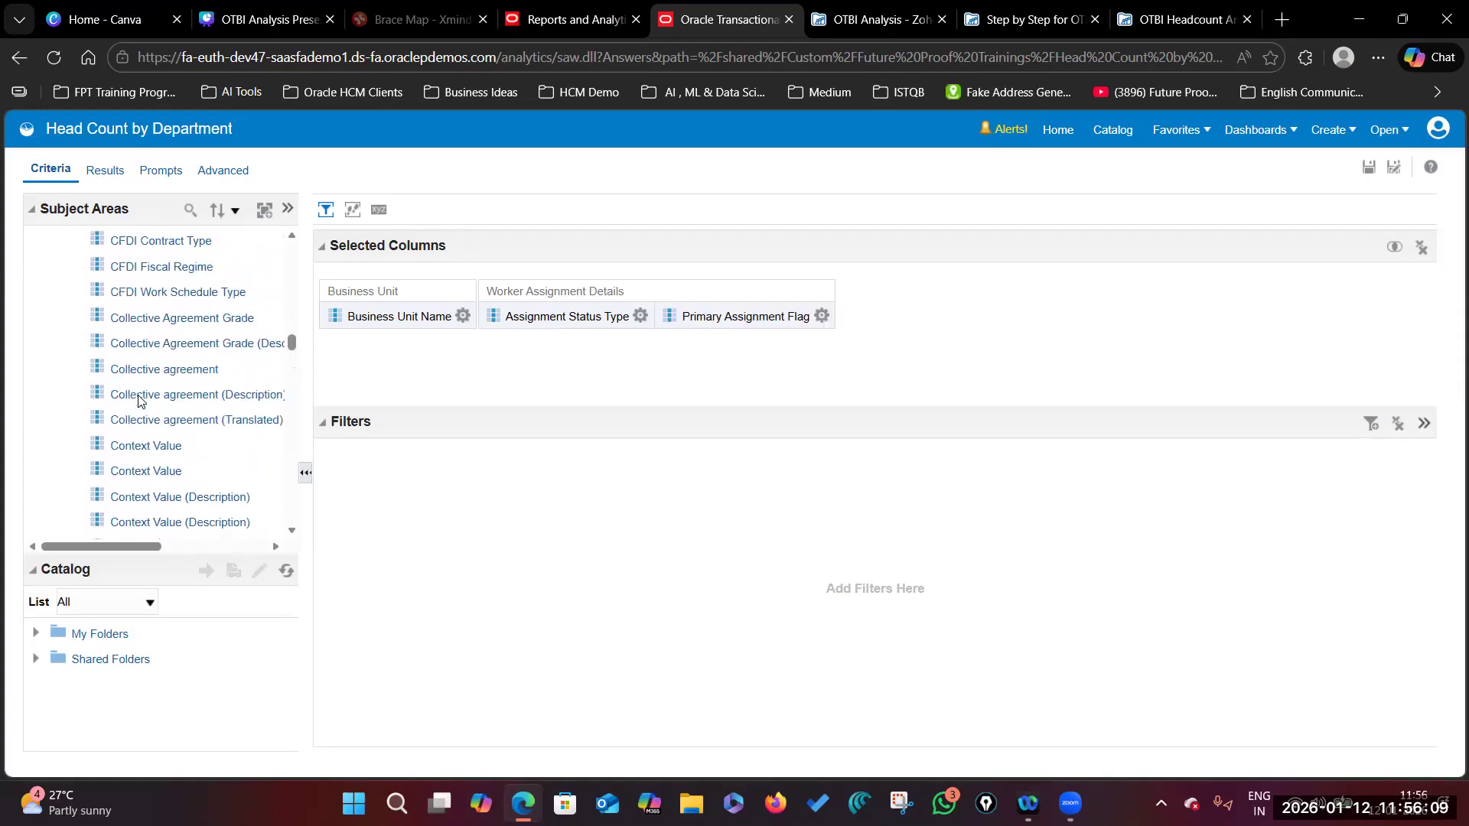
{"action": "left_click_drag", "start_coordinate": [168, 478], "coordinate": [768, 344]}
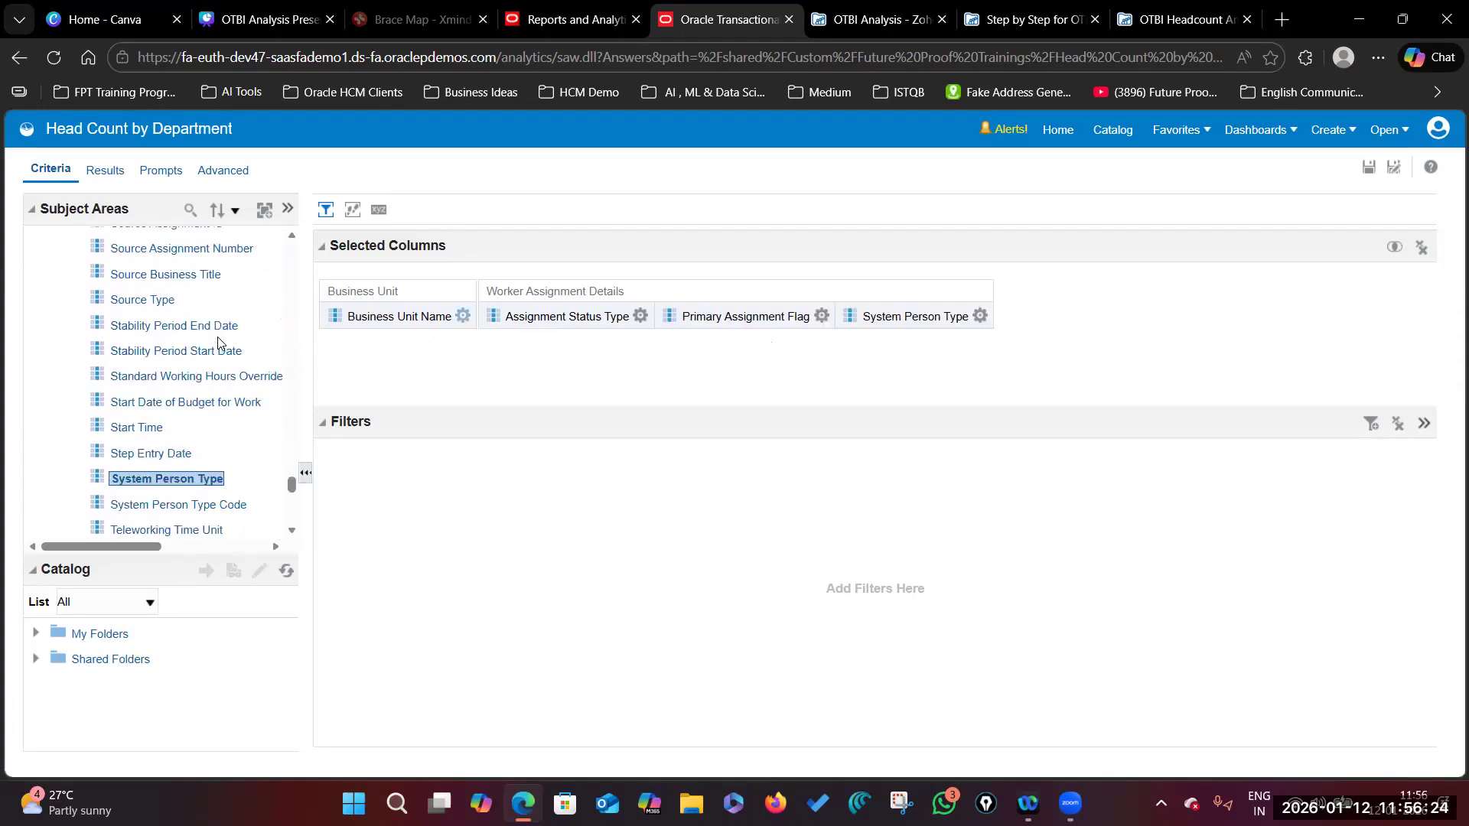
{"action": "scroll", "coordinate": [145, 371], "scroll_direction": "up", "scroll_amount": 10}
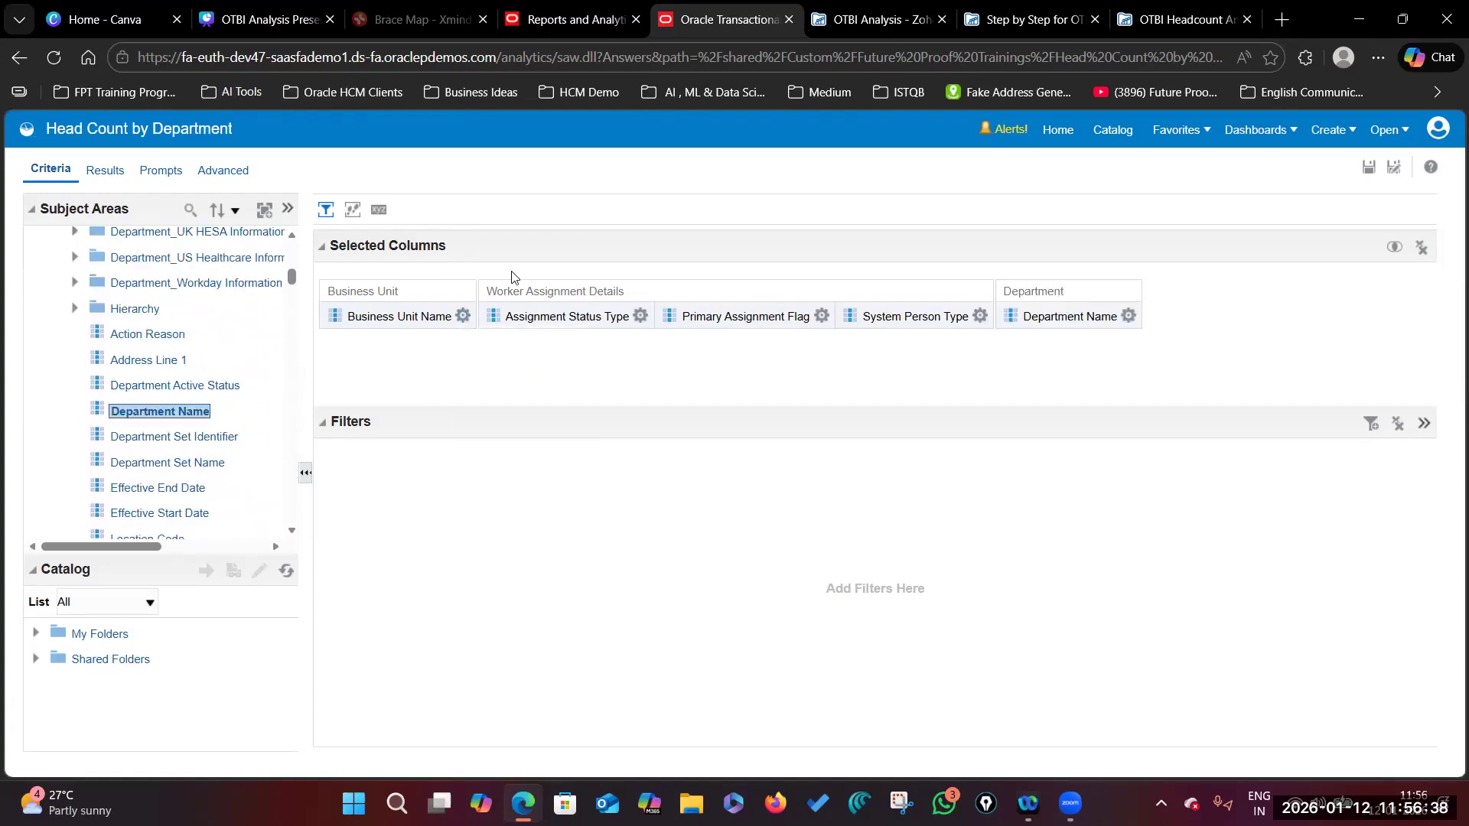
{"action": "scroll", "coordinate": [197, 429], "scroll_direction": "down", "scroll_amount": 5}
{"action": "scroll", "coordinate": [197, 432], "scroll_direction": "up", "scroll_amount": 15}
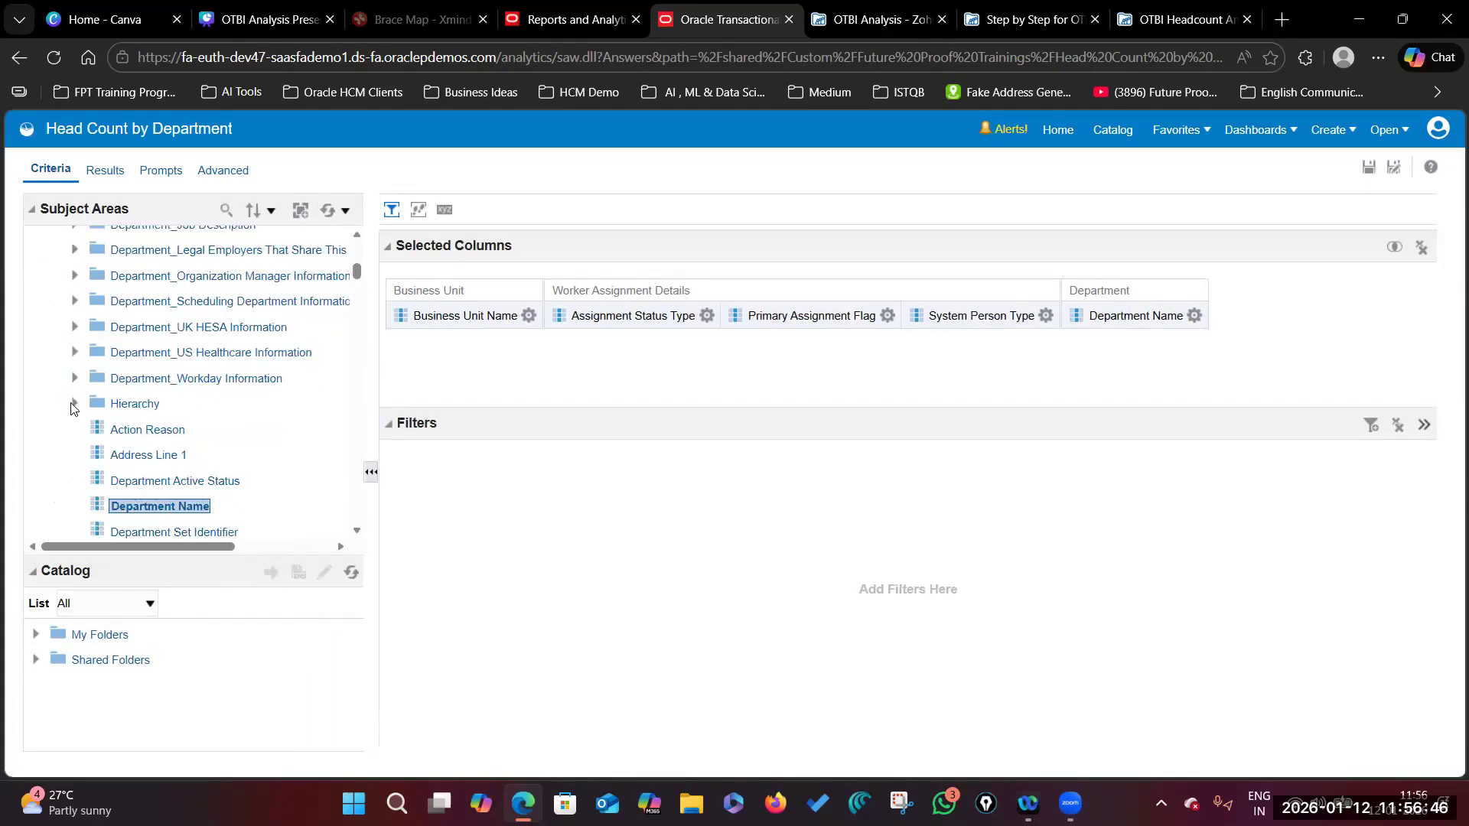
{"action": "scroll", "coordinate": [191, 413], "scroll_direction": "up", "scroll_amount": 10}
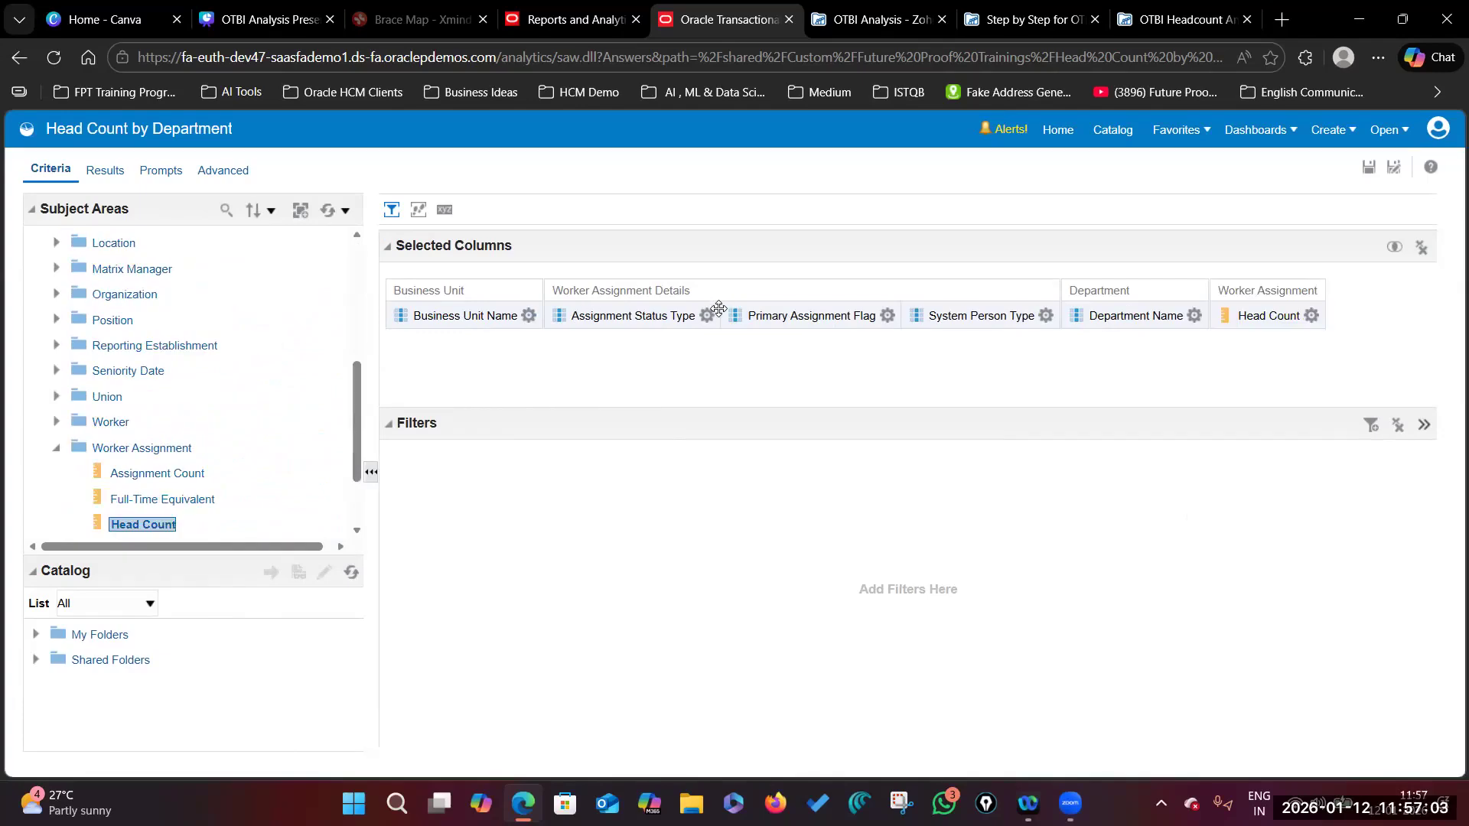
Step: Filter Assignment Status Type to Active
{"action": "left_click", "coordinate": [707, 315]}
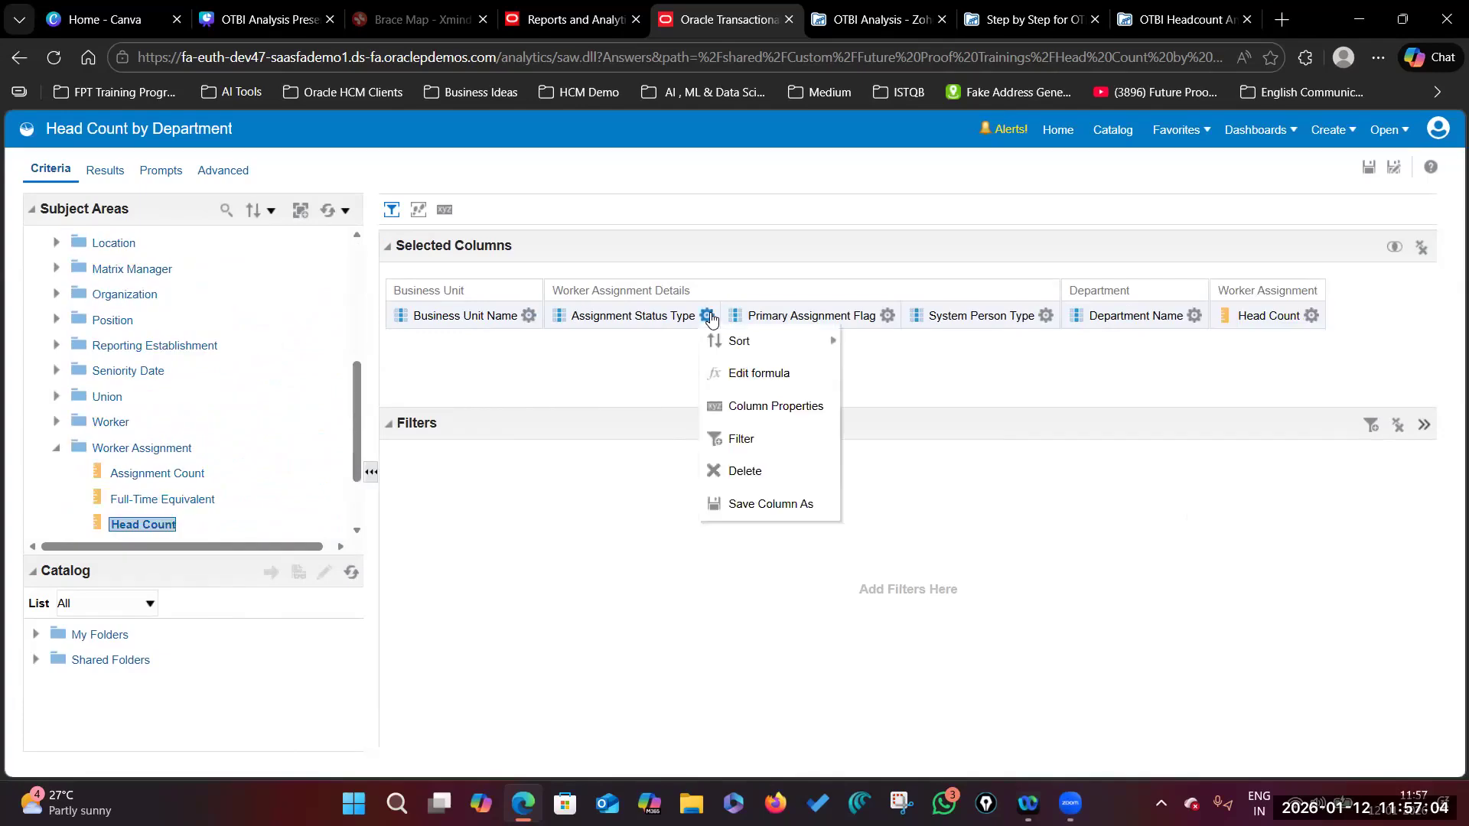
{"action": "left_click", "coordinate": [765, 434]}
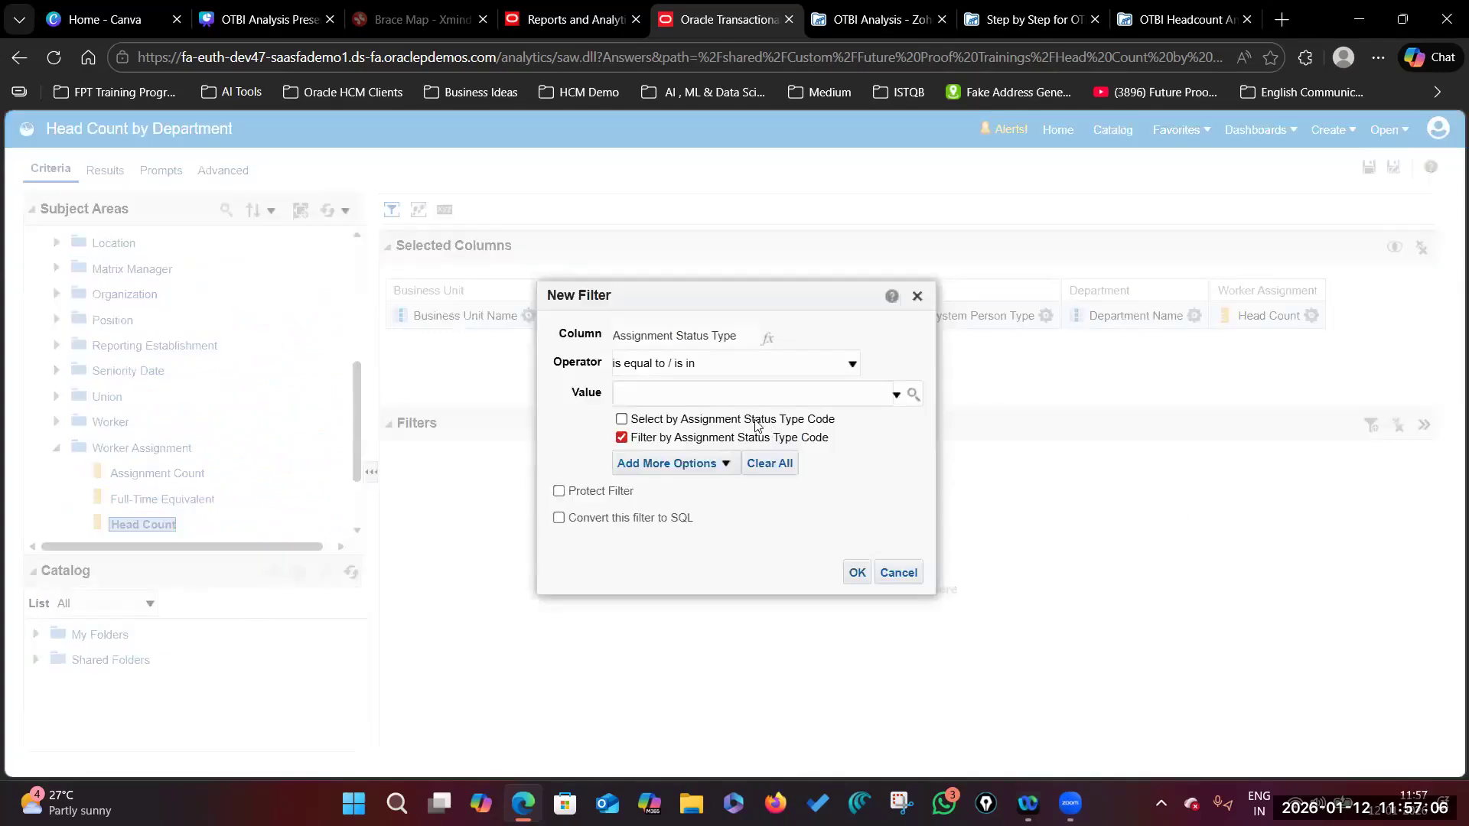
{"action": "left_click", "coordinate": [913, 394]}
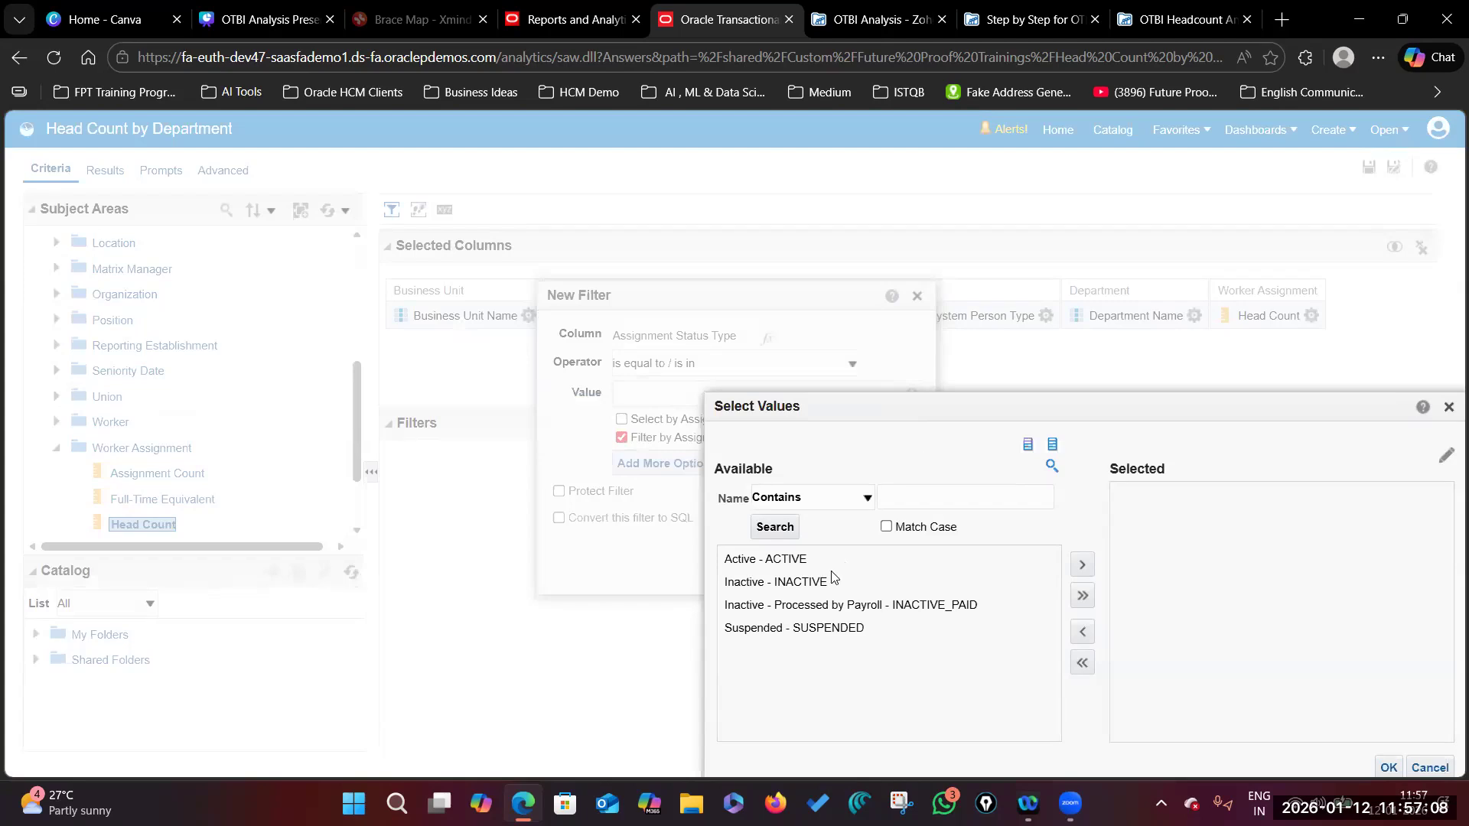
{"action": "left_click", "coordinate": [791, 559]}
{"action": "left_click", "coordinate": [1082, 564]}
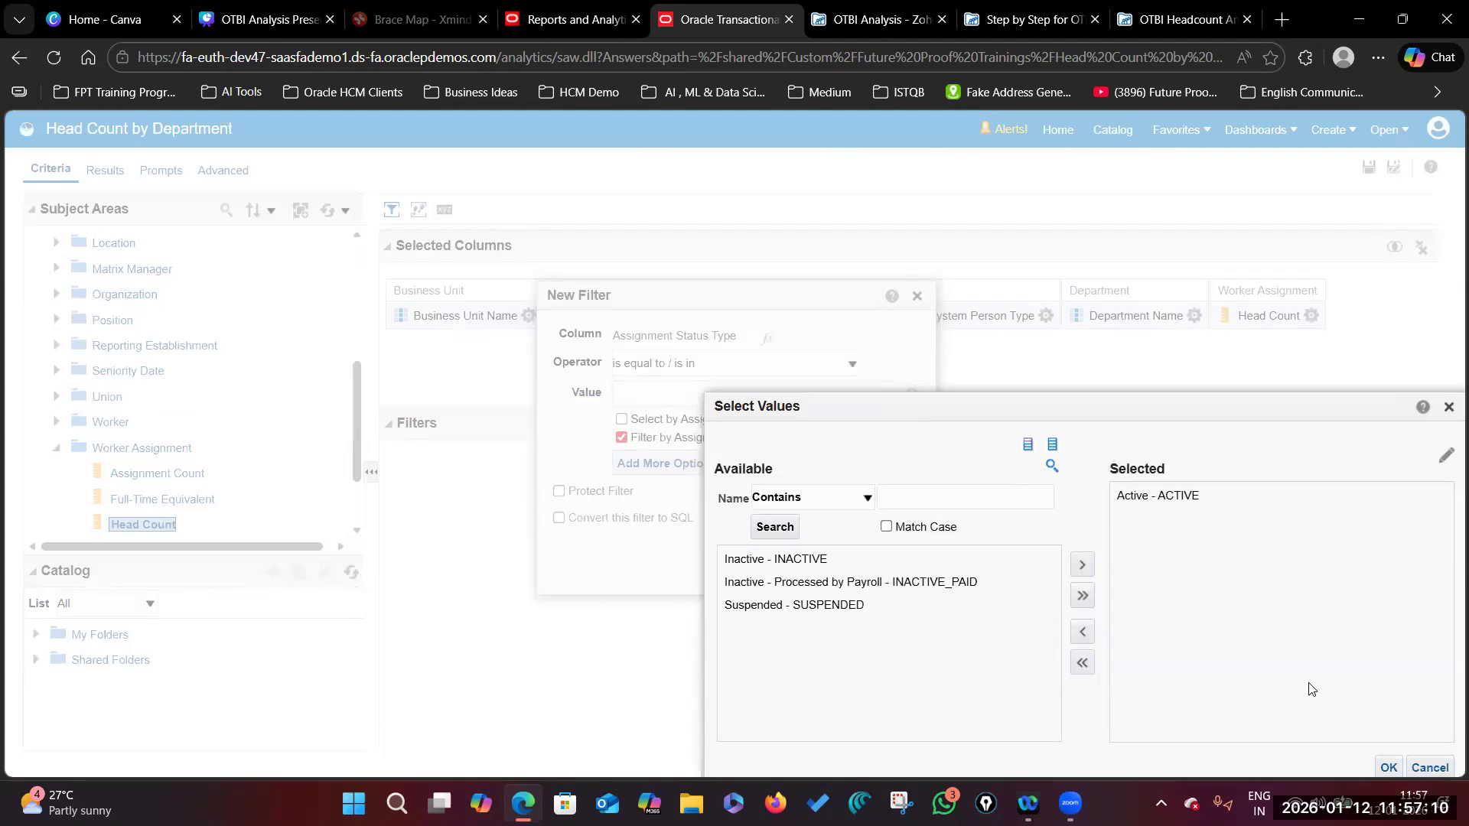
{"action": "left_click_drag", "start_coordinate": [1051, 409], "coordinate": [1012, 299]}
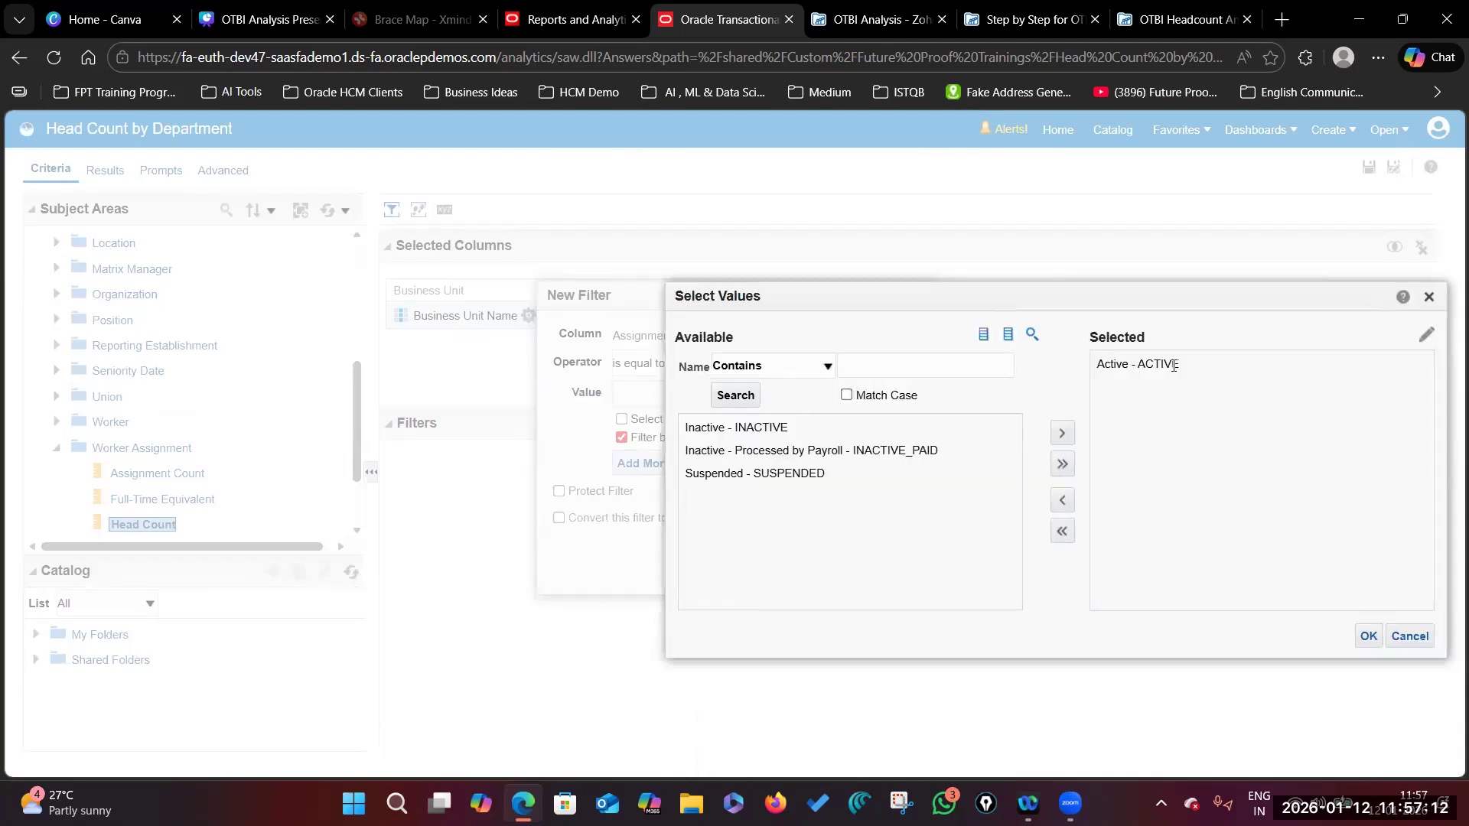
{"action": "left_click", "coordinate": [1356, 635]}
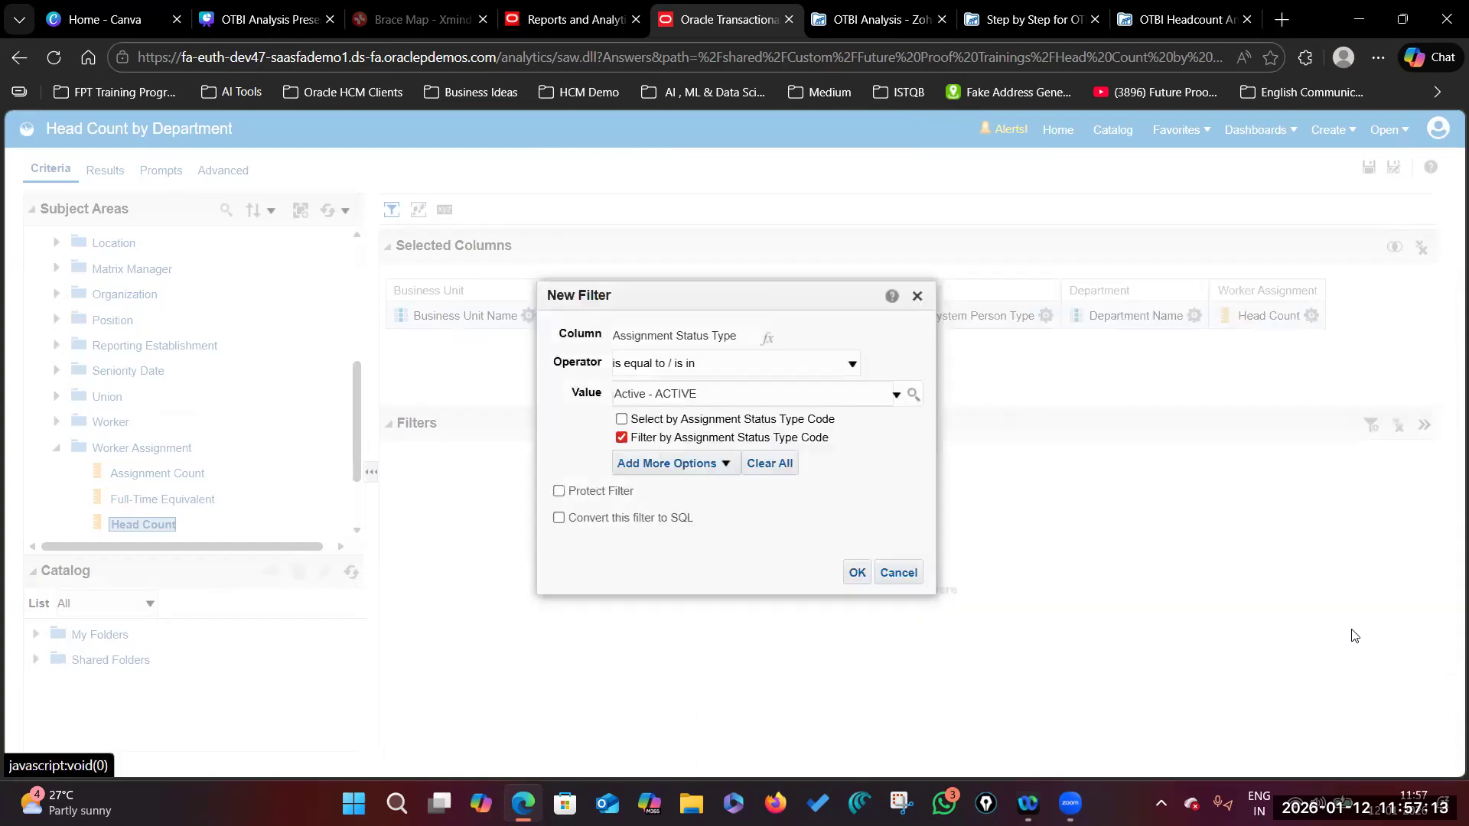
{"action": "left_click", "coordinate": [857, 571]}
Step: Filter Business Unit Name to US1 Business Unit
{"action": "left_click", "coordinate": [529, 316]}
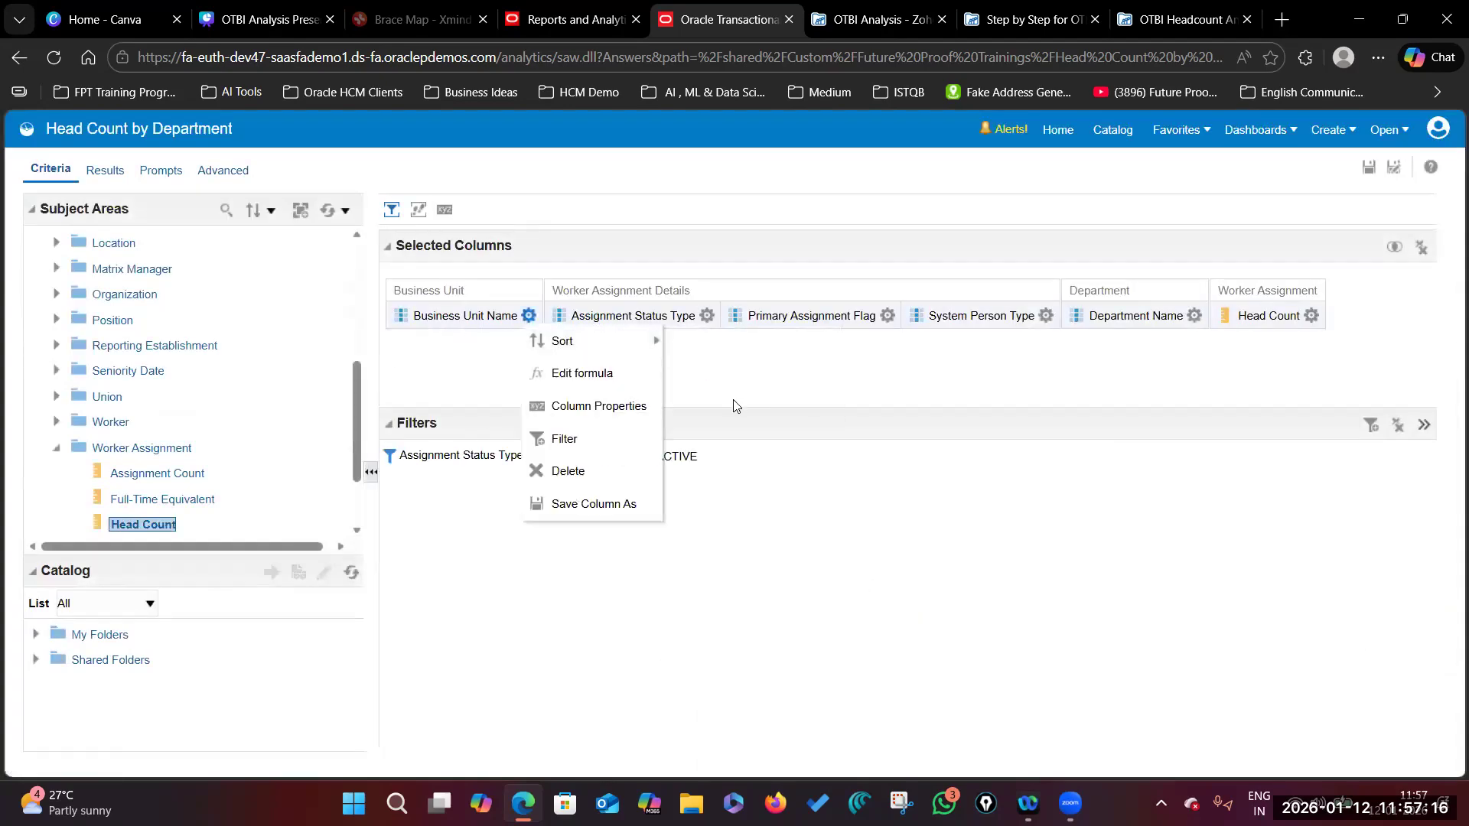
{"action": "left_click", "coordinate": [604, 440]}
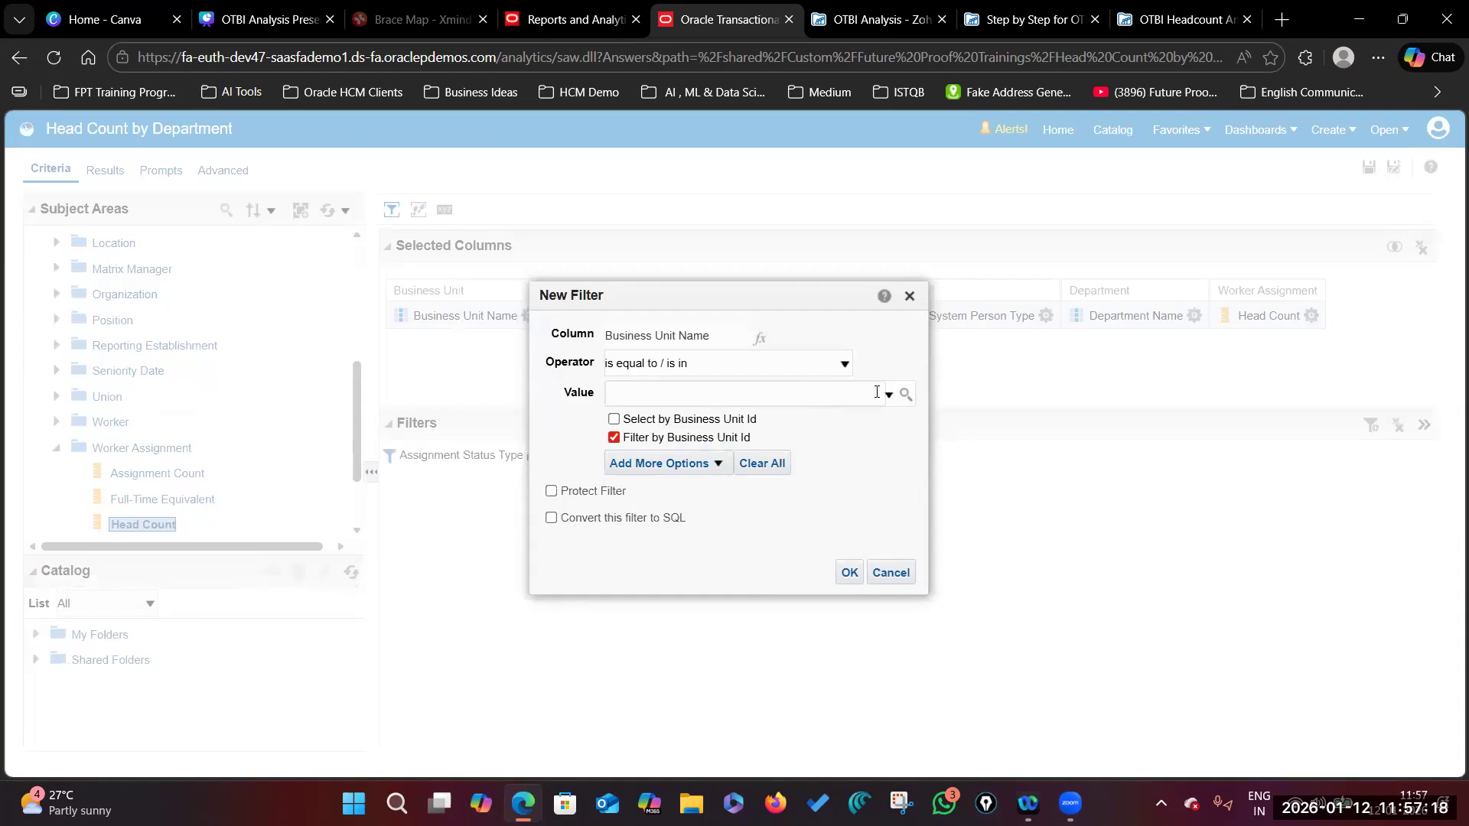
{"action": "left_click", "coordinate": [906, 396]}
{"action": "left_click", "coordinate": [887, 473]}
{"action": "type", "text": "U"}
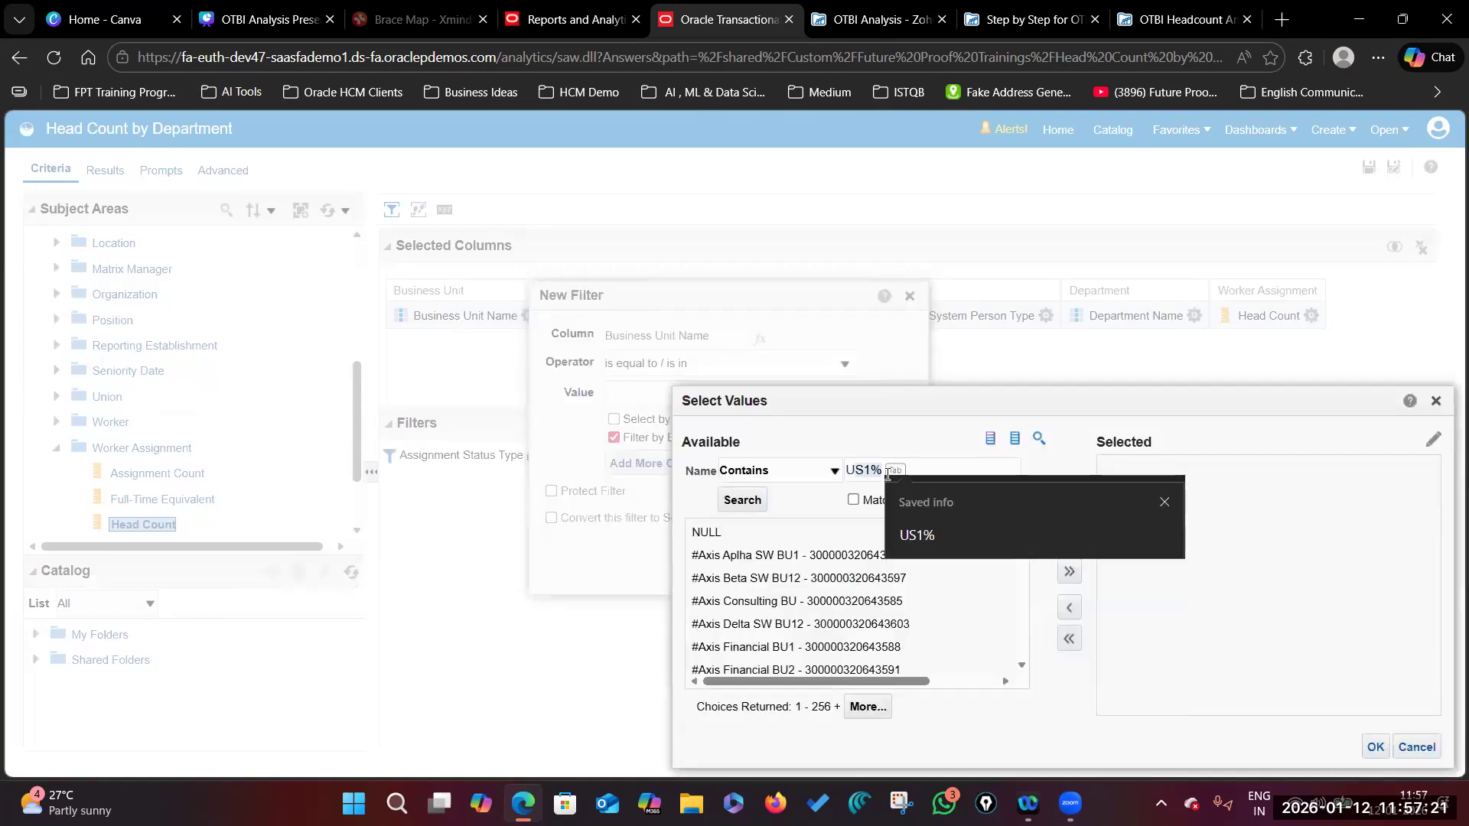
{"action": "key", "text": "Tab"}
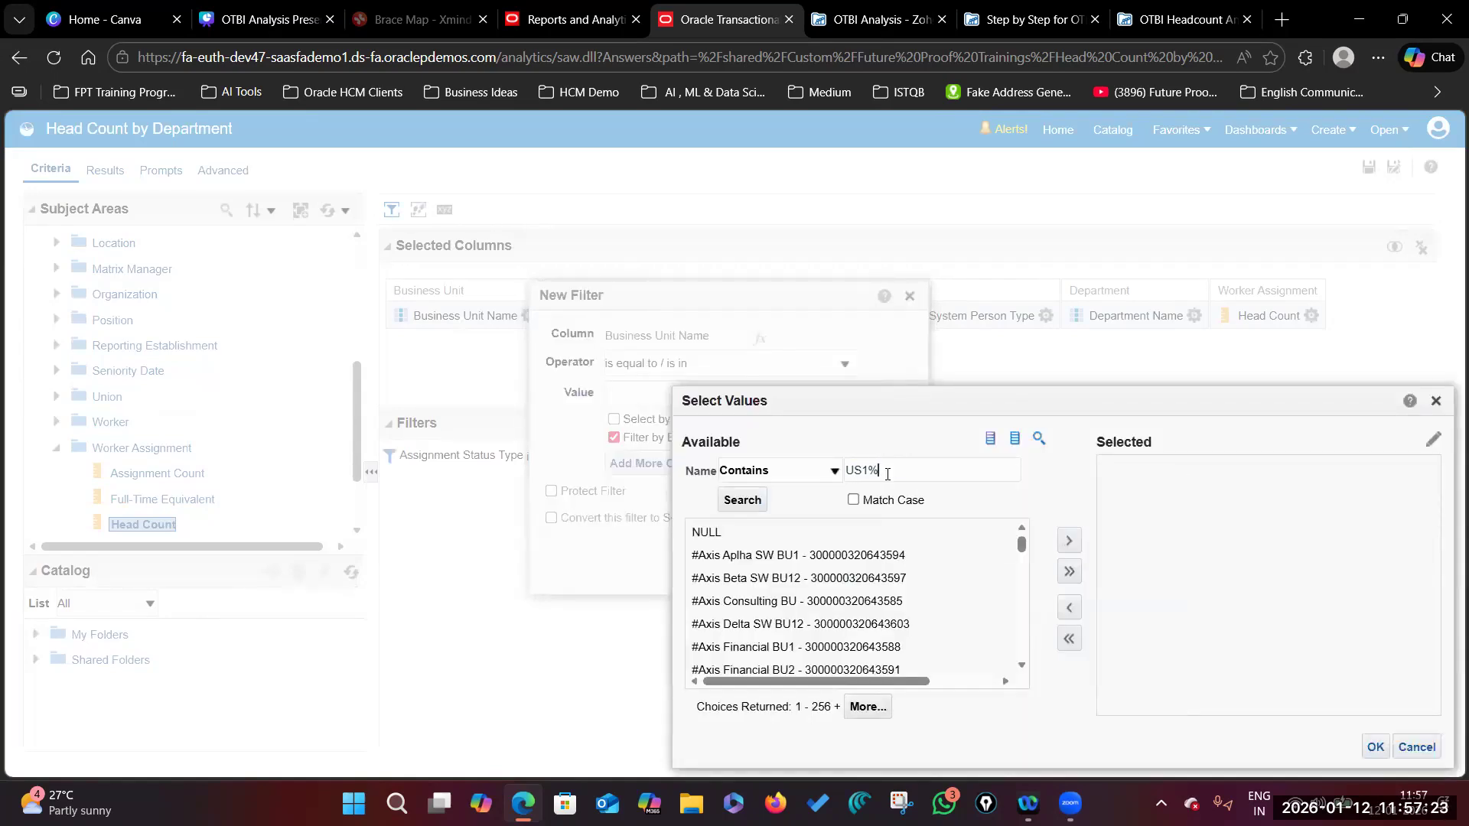
{"action": "key", "text": "Return"}
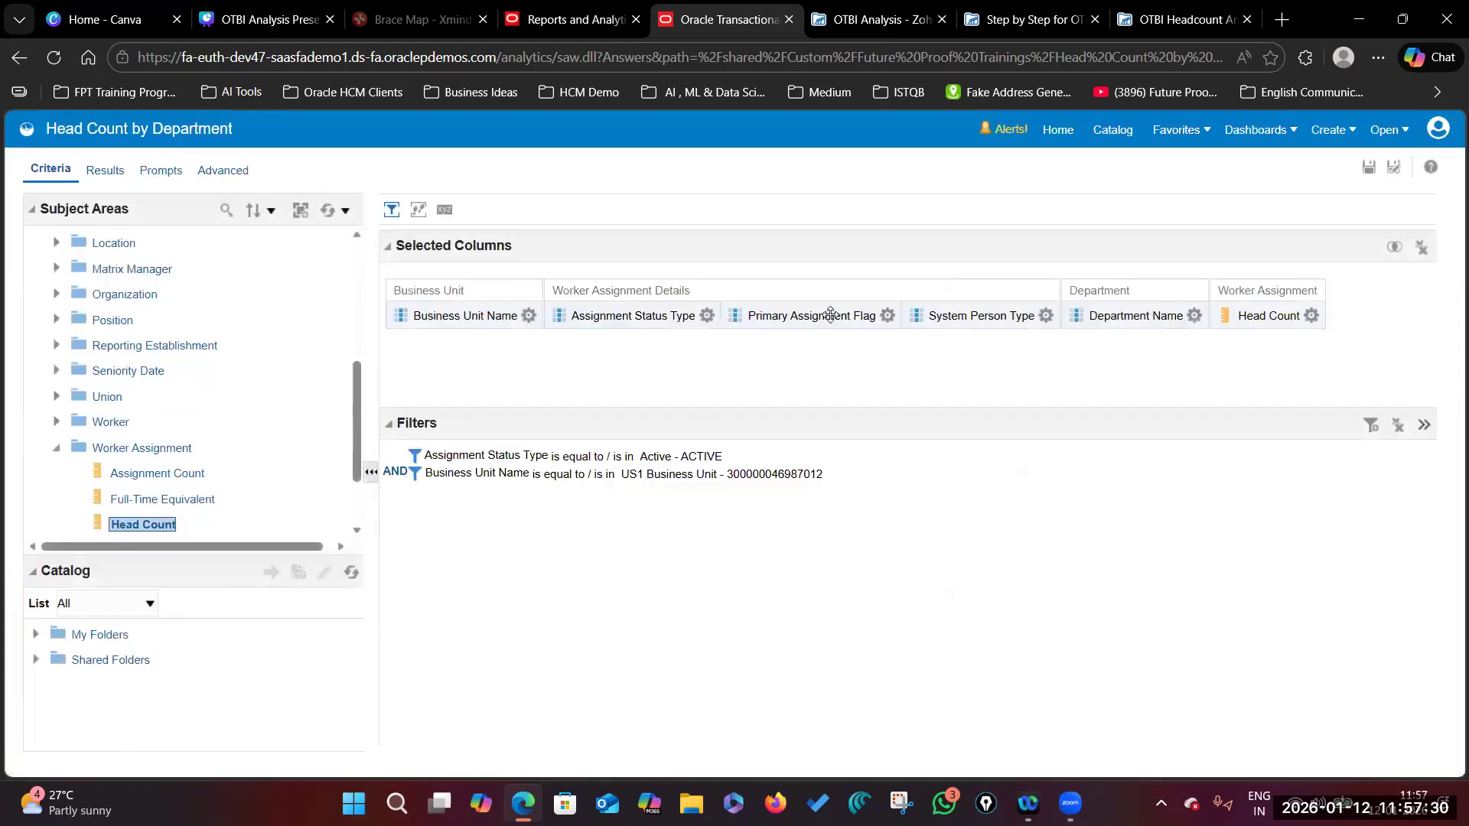
Step: Filter Primary Assignment Flag to Yes
{"action": "left_click", "coordinate": [887, 315]}
{"action": "left_click", "coordinate": [926, 441]}
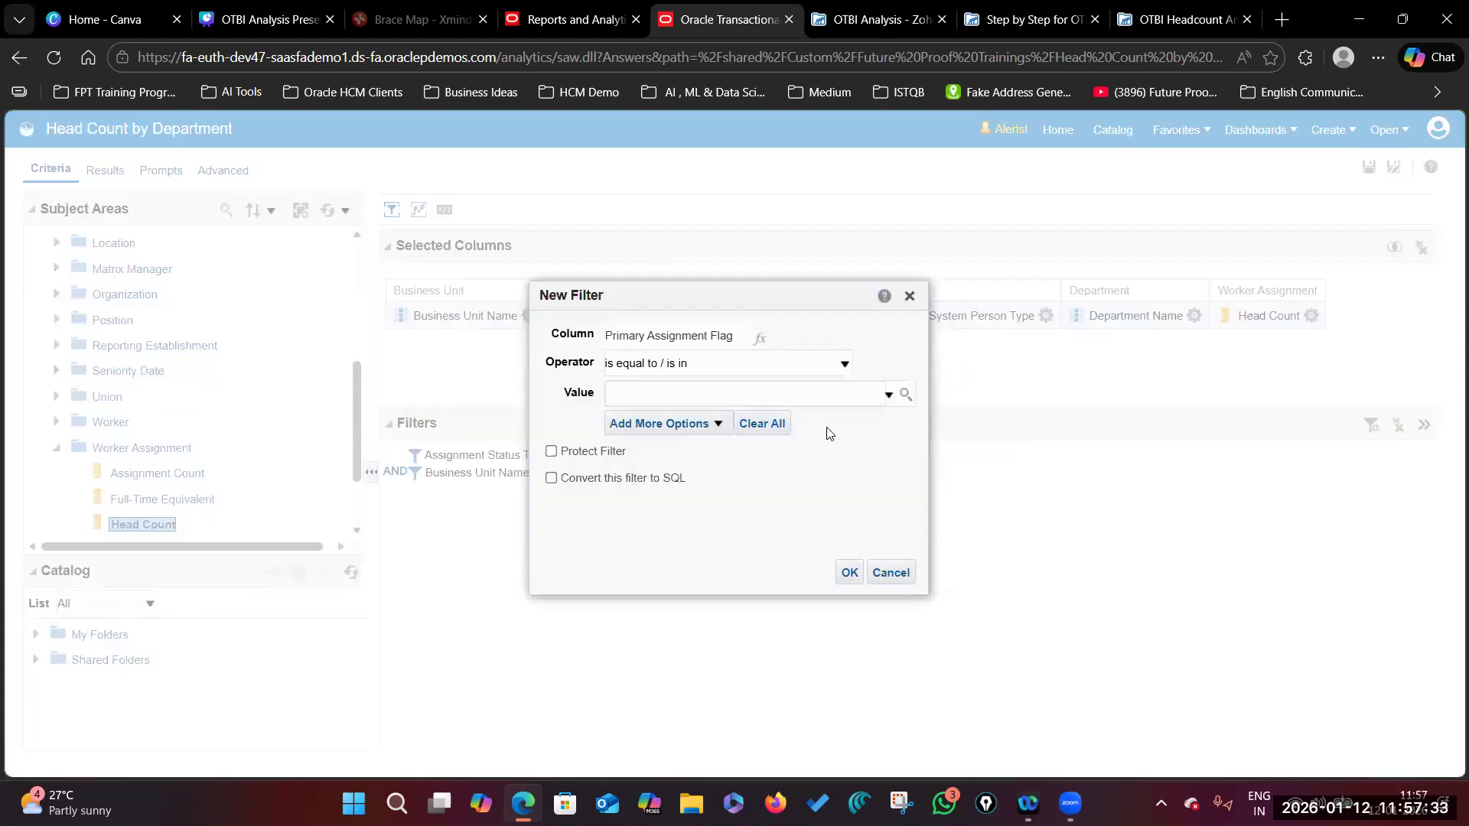
{"action": "left_click", "coordinate": [905, 393]}
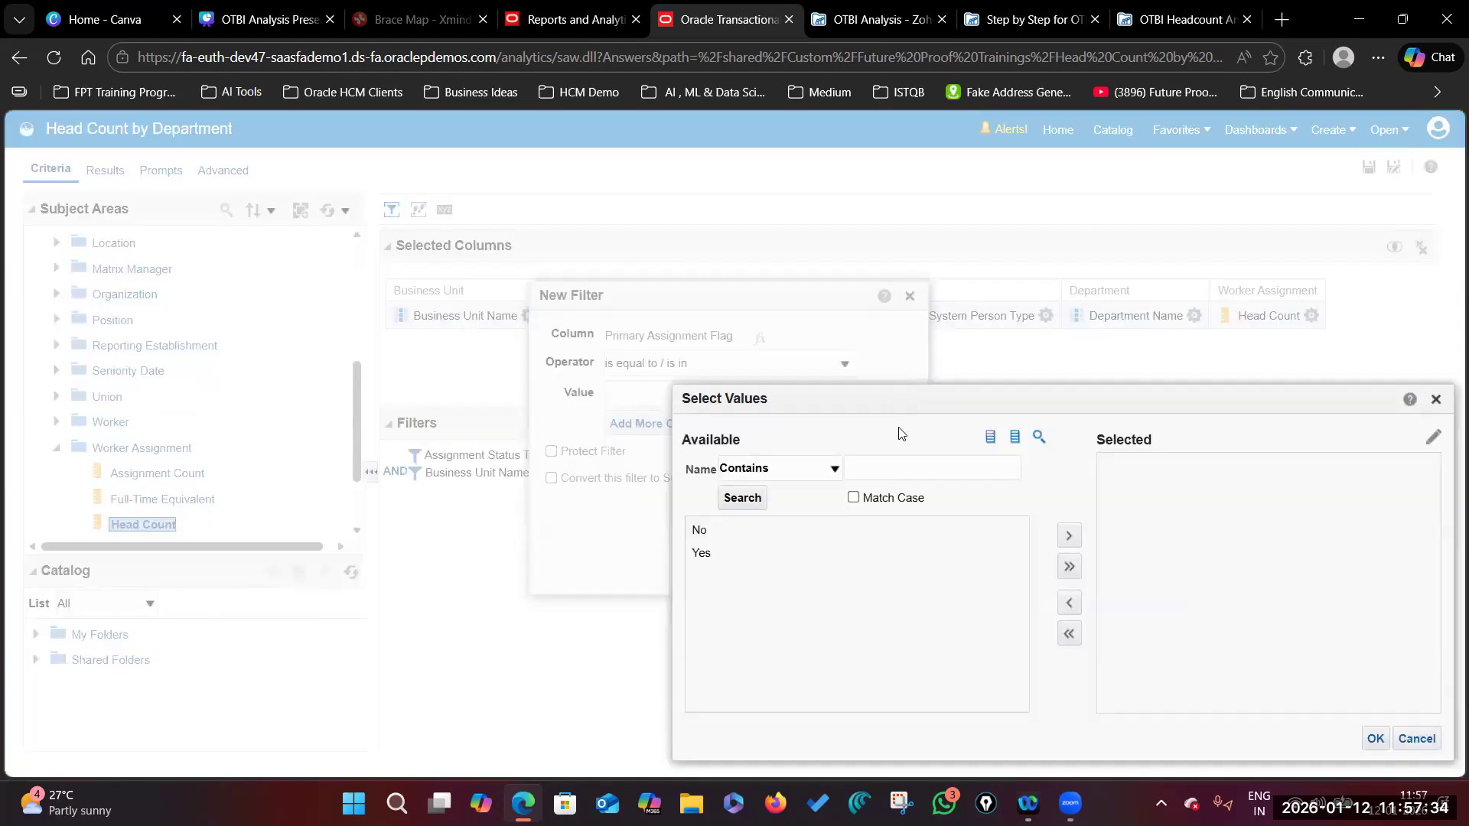
{"action": "left_click", "coordinate": [702, 553]}
{"action": "left_click", "coordinate": [1069, 535]}
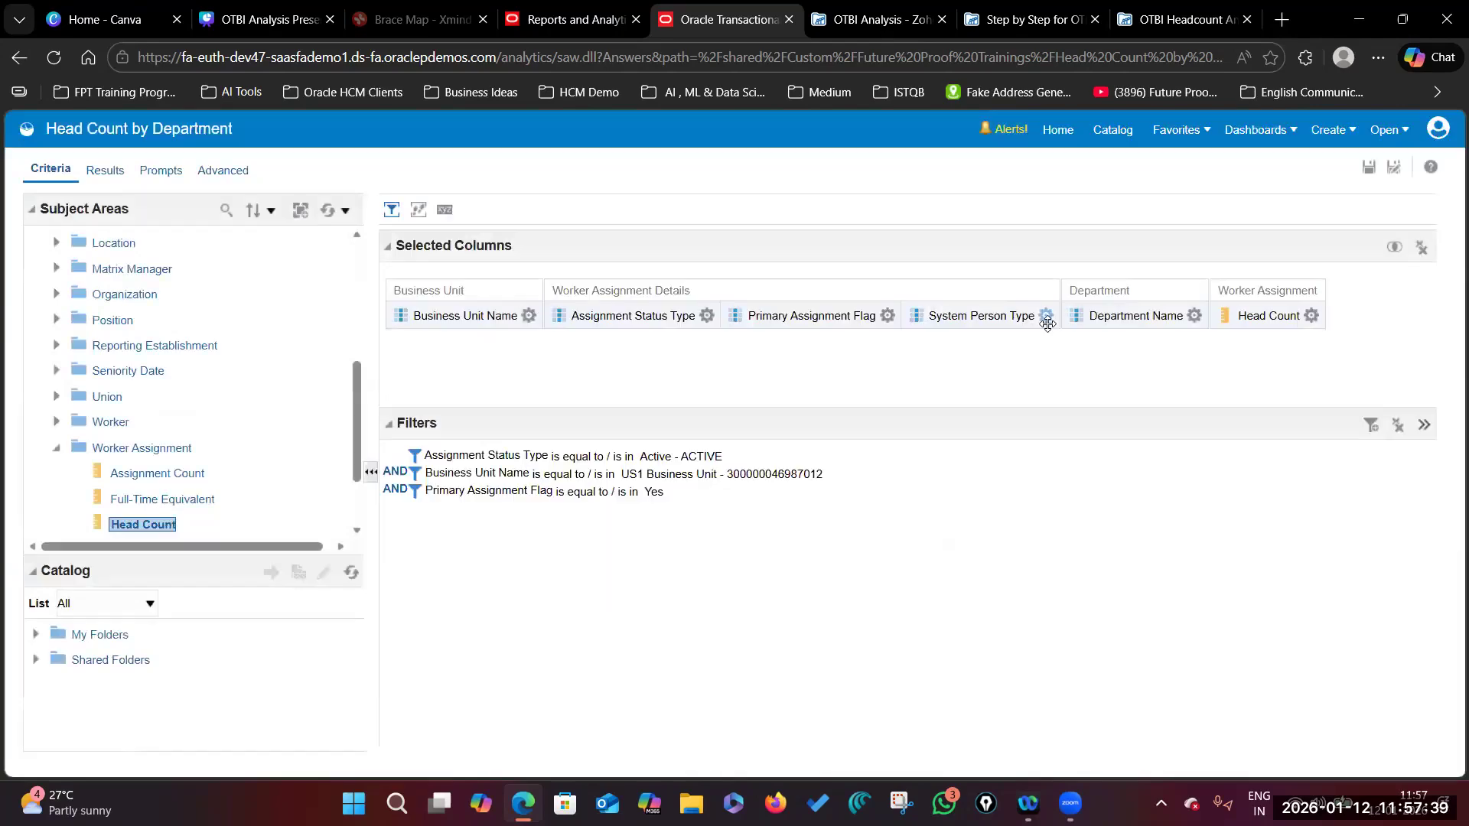
{"action": "left_click", "coordinate": [1046, 316]}
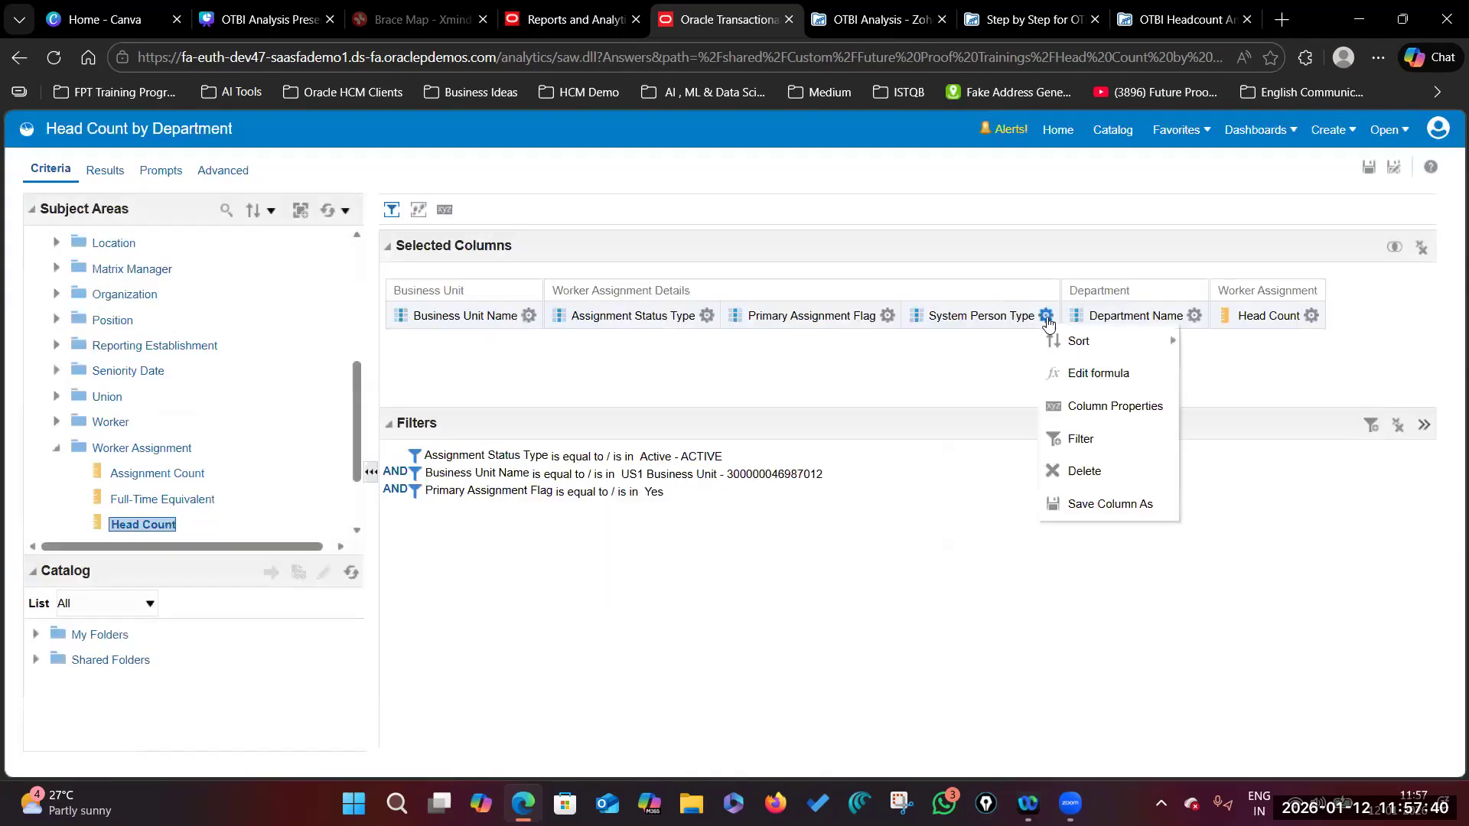
Step: Filter System Person Type to Employee, abandoning a started Department Name filter
{"action": "left_click", "coordinate": [1081, 439]}
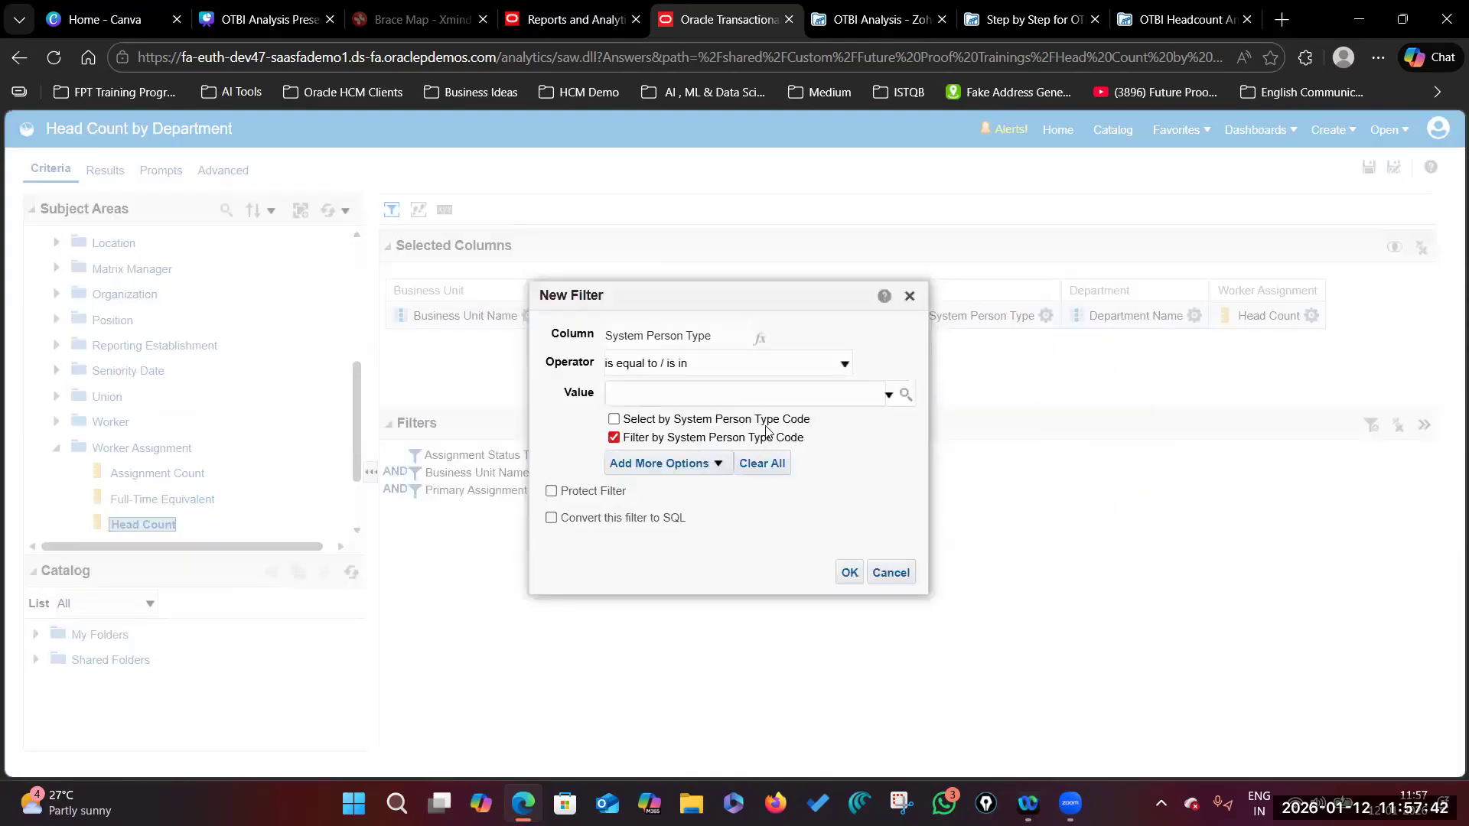
{"action": "left_click", "coordinate": [904, 395]}
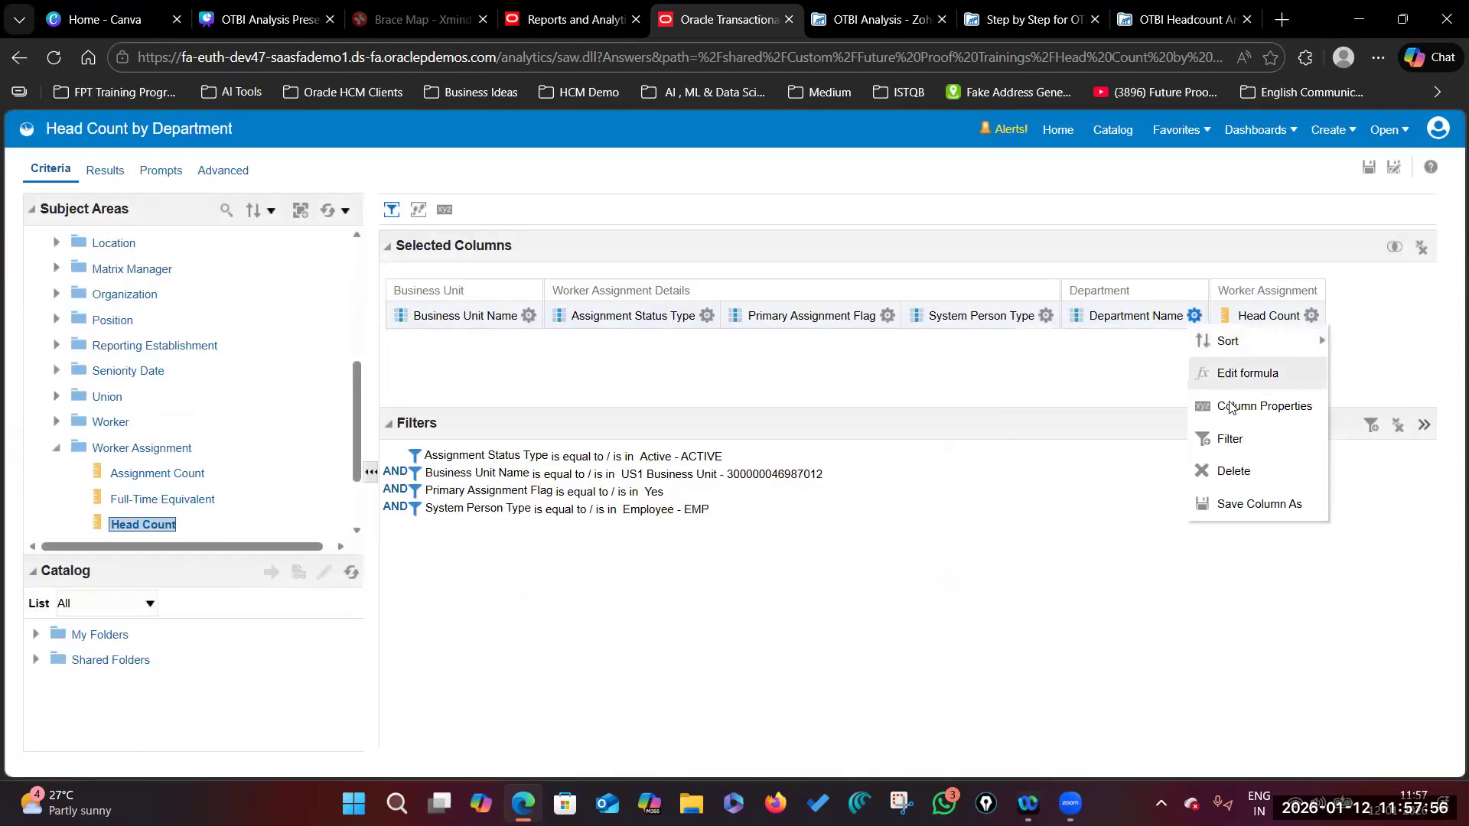
{"action": "left_click", "coordinate": [1229, 438]}
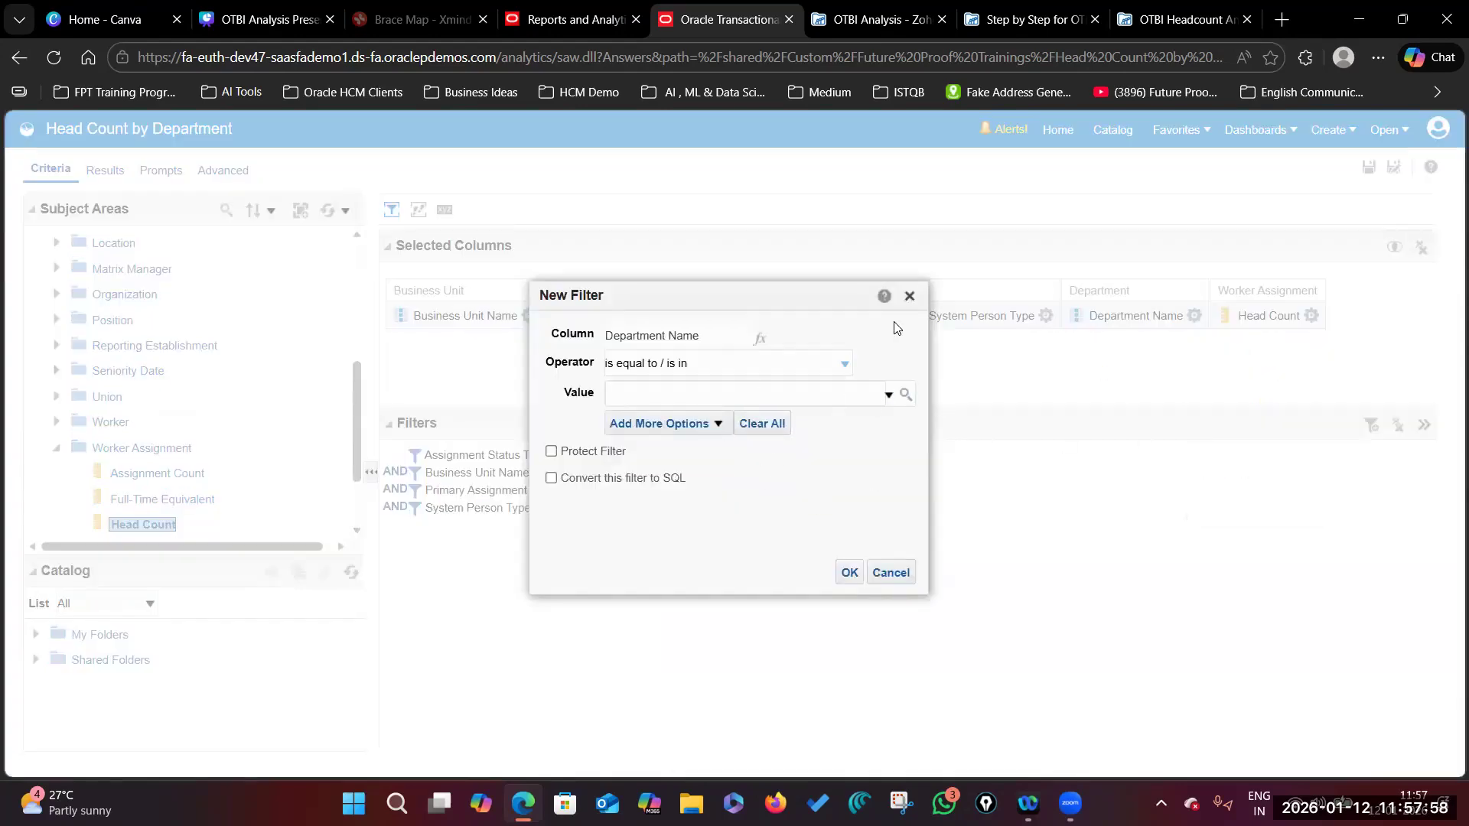
{"action": "left_click", "coordinate": [911, 297]}
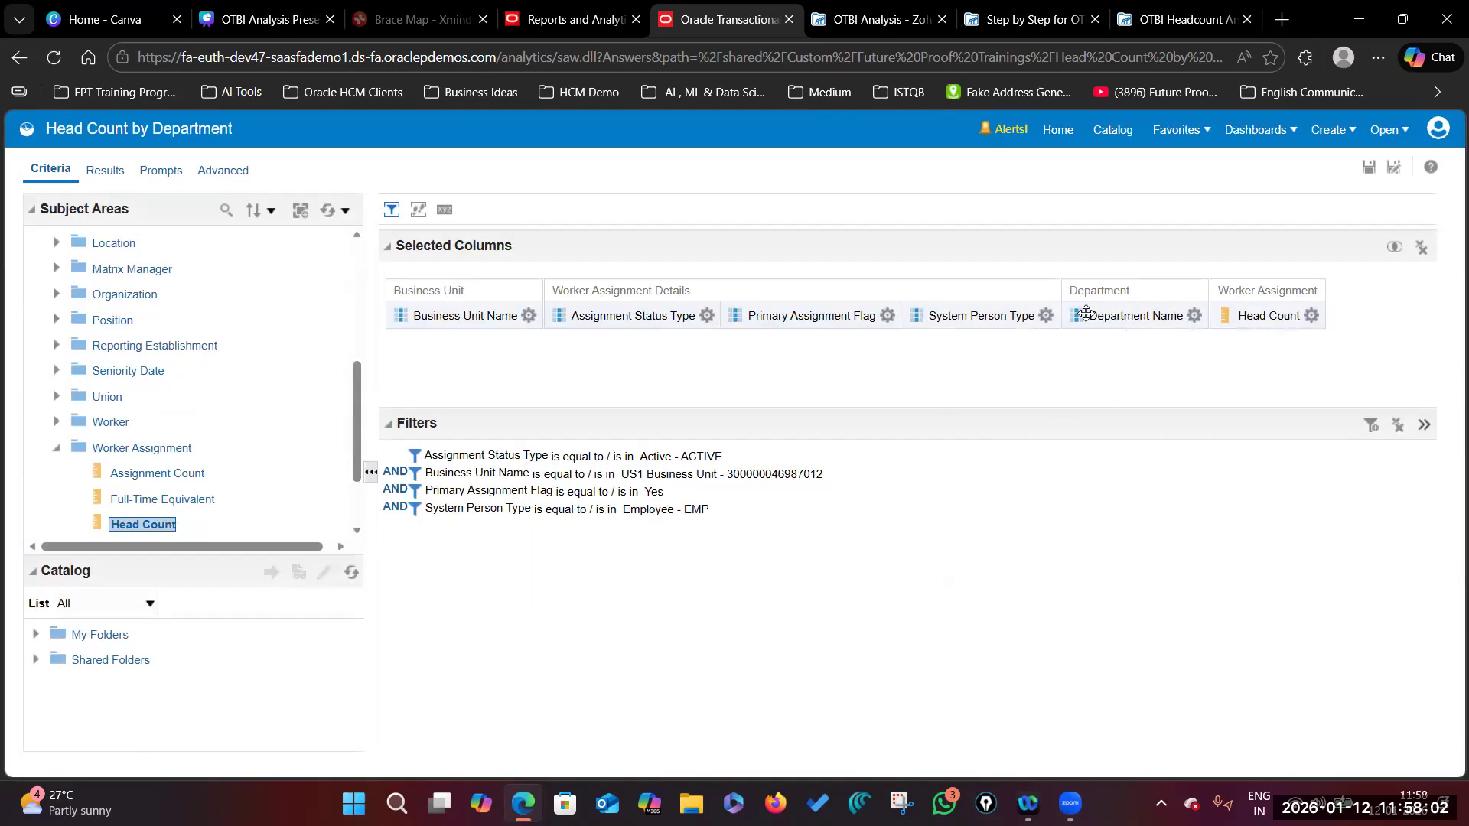
{"action": "left_click", "coordinate": [1194, 315]}
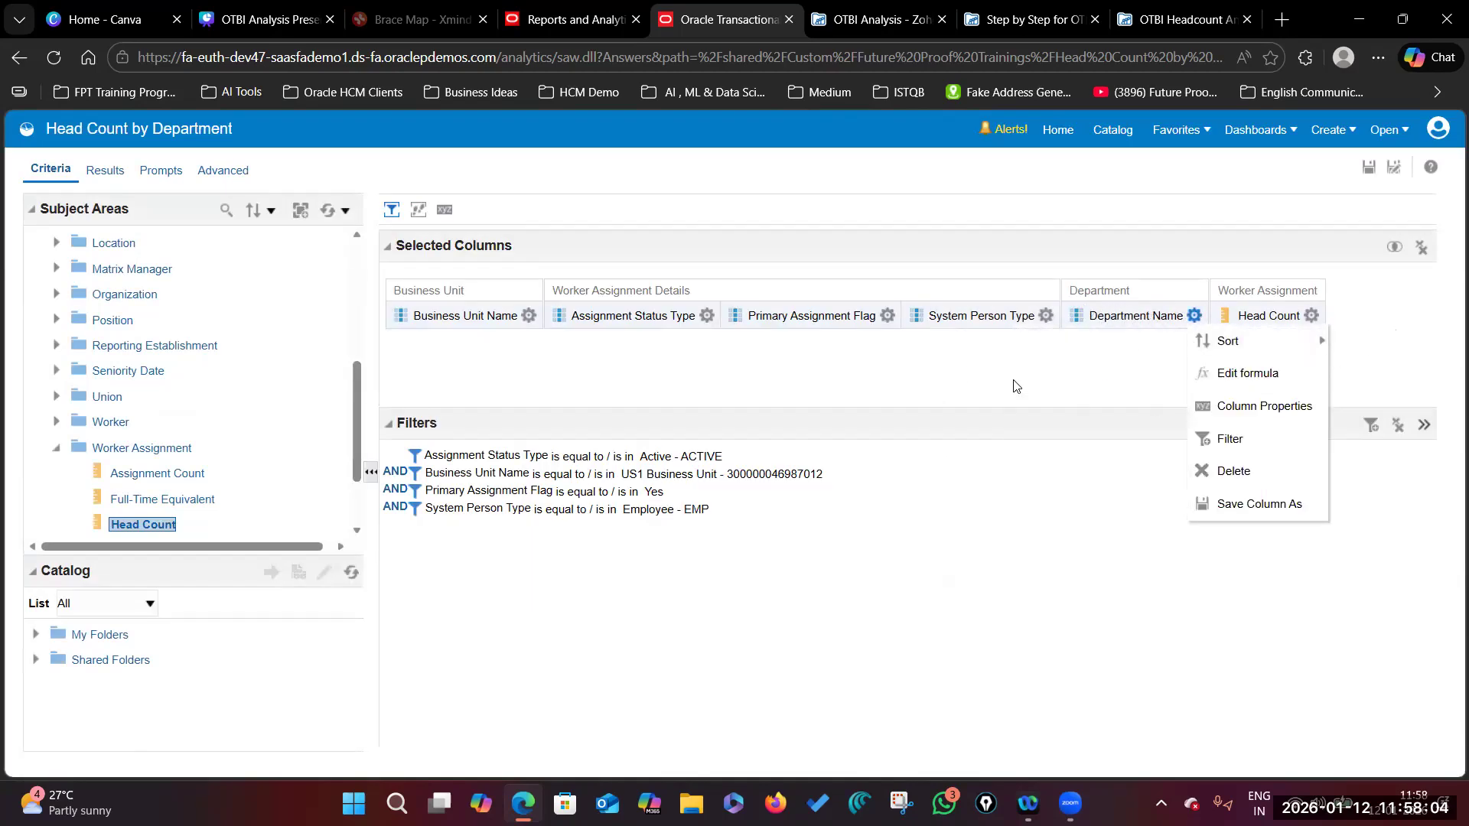
{"action": "left_click", "coordinate": [985, 362]}
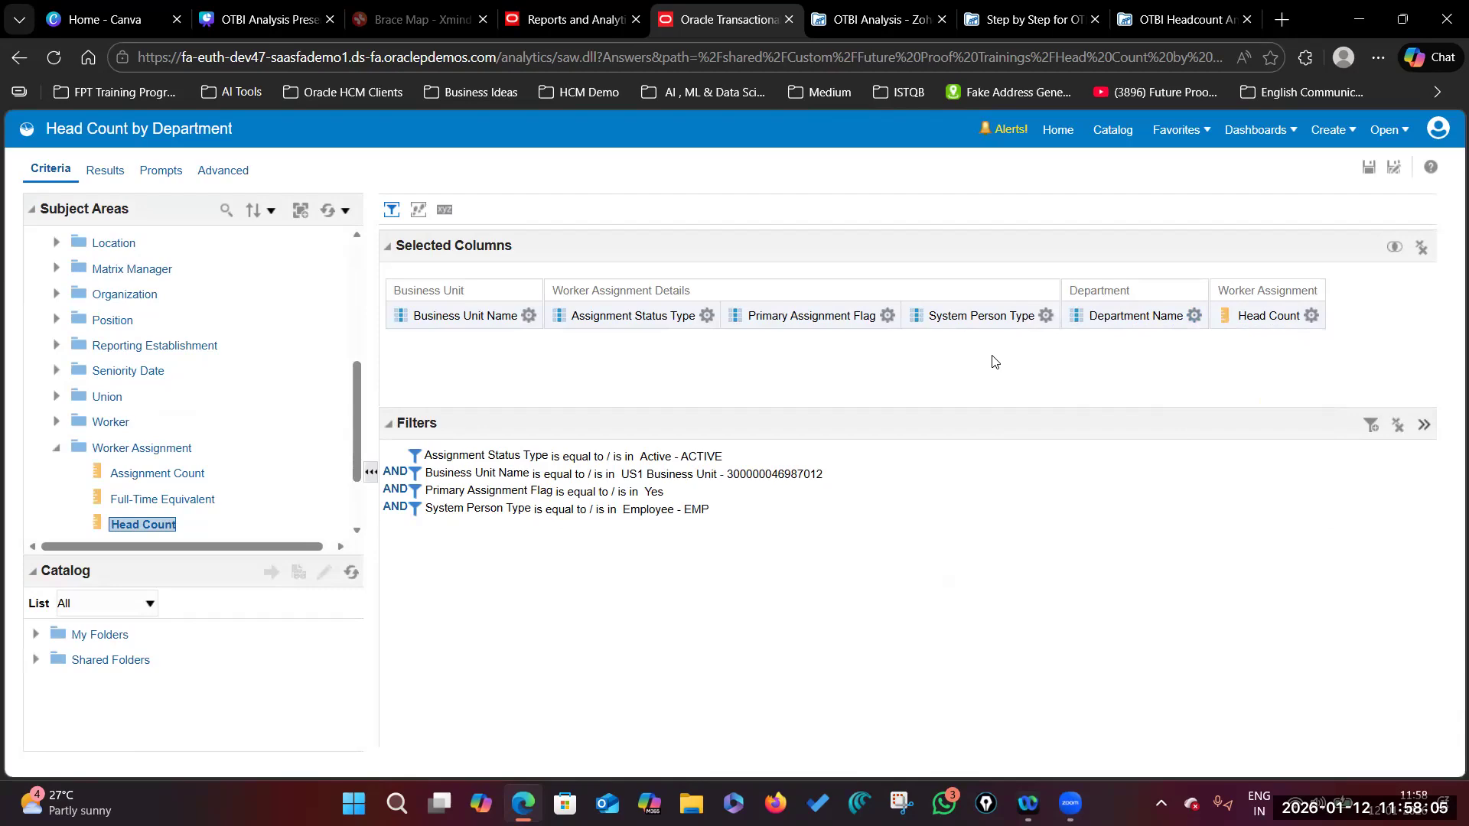
Step: Review the filtered results' Head Count per department, such as 21 for Accounting US
{"action": "left_click", "coordinate": [105, 170]}
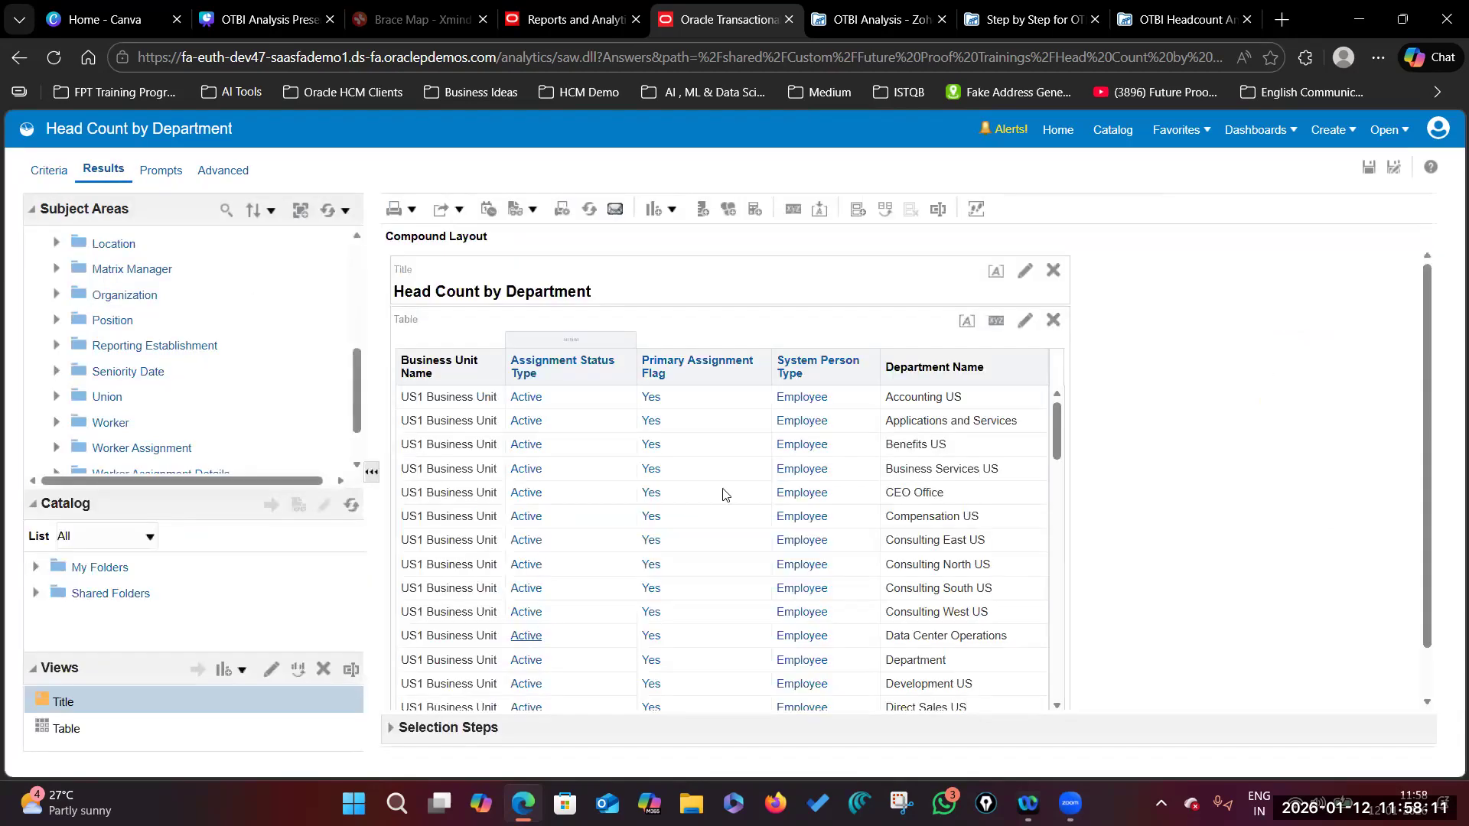
{"action": "scroll", "coordinate": [725, 581], "scroll_direction": "down", "scroll_amount": 2}
{"action": "scroll", "coordinate": [951, 650], "scroll_direction": "down", "scroll_amount": 3}
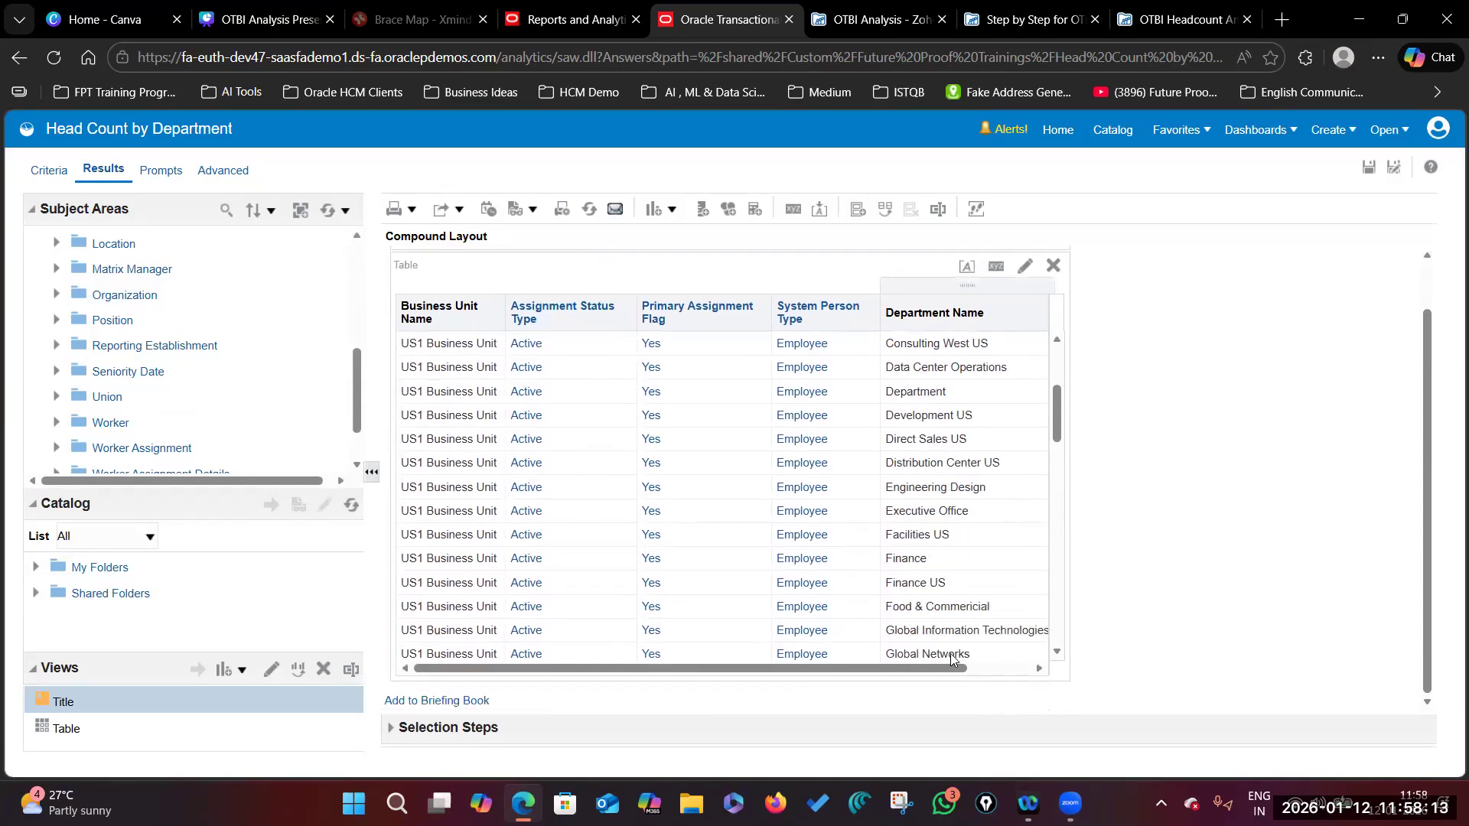
{"action": "left_click_drag", "start_coordinate": [944, 669], "coordinate": [1007, 670]}
{"action": "scroll", "coordinate": [1002, 450], "scroll_direction": "up", "scroll_amount": 3}
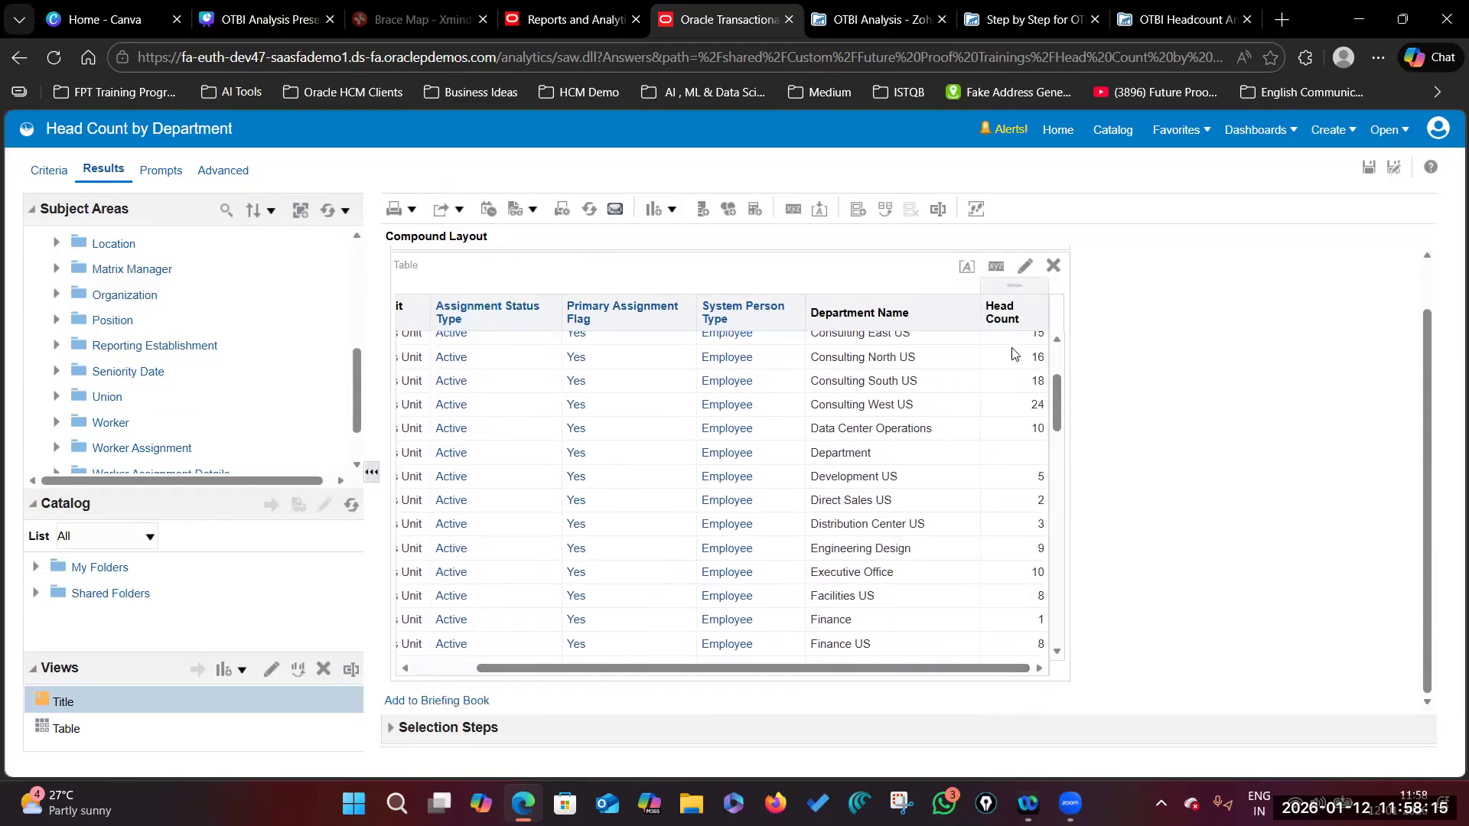
{"action": "scroll", "coordinate": [1003, 450], "scroll_direction": "up", "scroll_amount": 2}
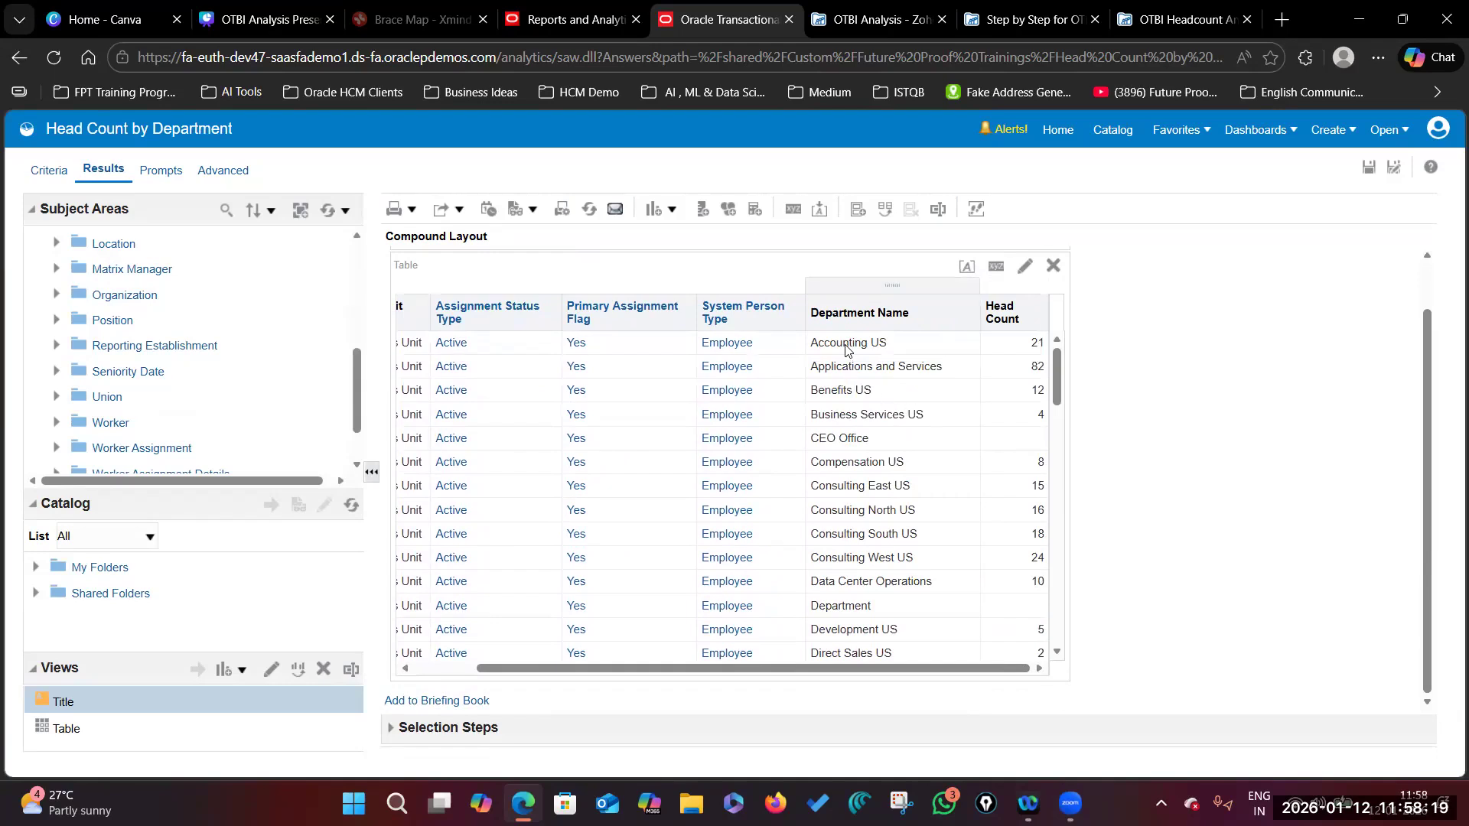
{"action": "scroll", "coordinate": [1110, 352], "scroll_direction": "up", "scroll_amount": 1}
{"action": "scroll", "coordinate": [1111, 352], "scroll_direction": "up", "scroll_amount": 1}
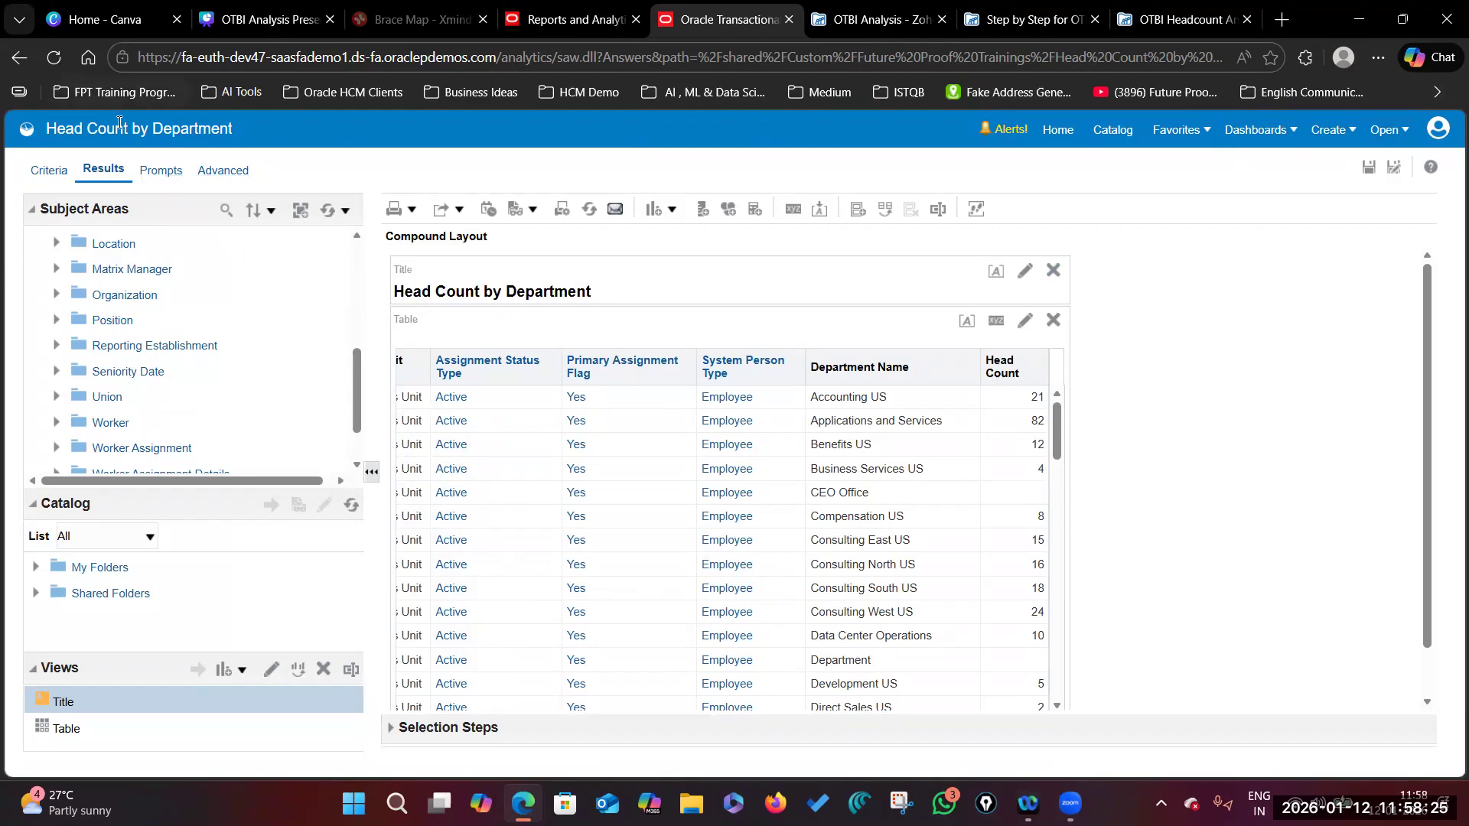
{"action": "left_click", "coordinate": [605, 19]}
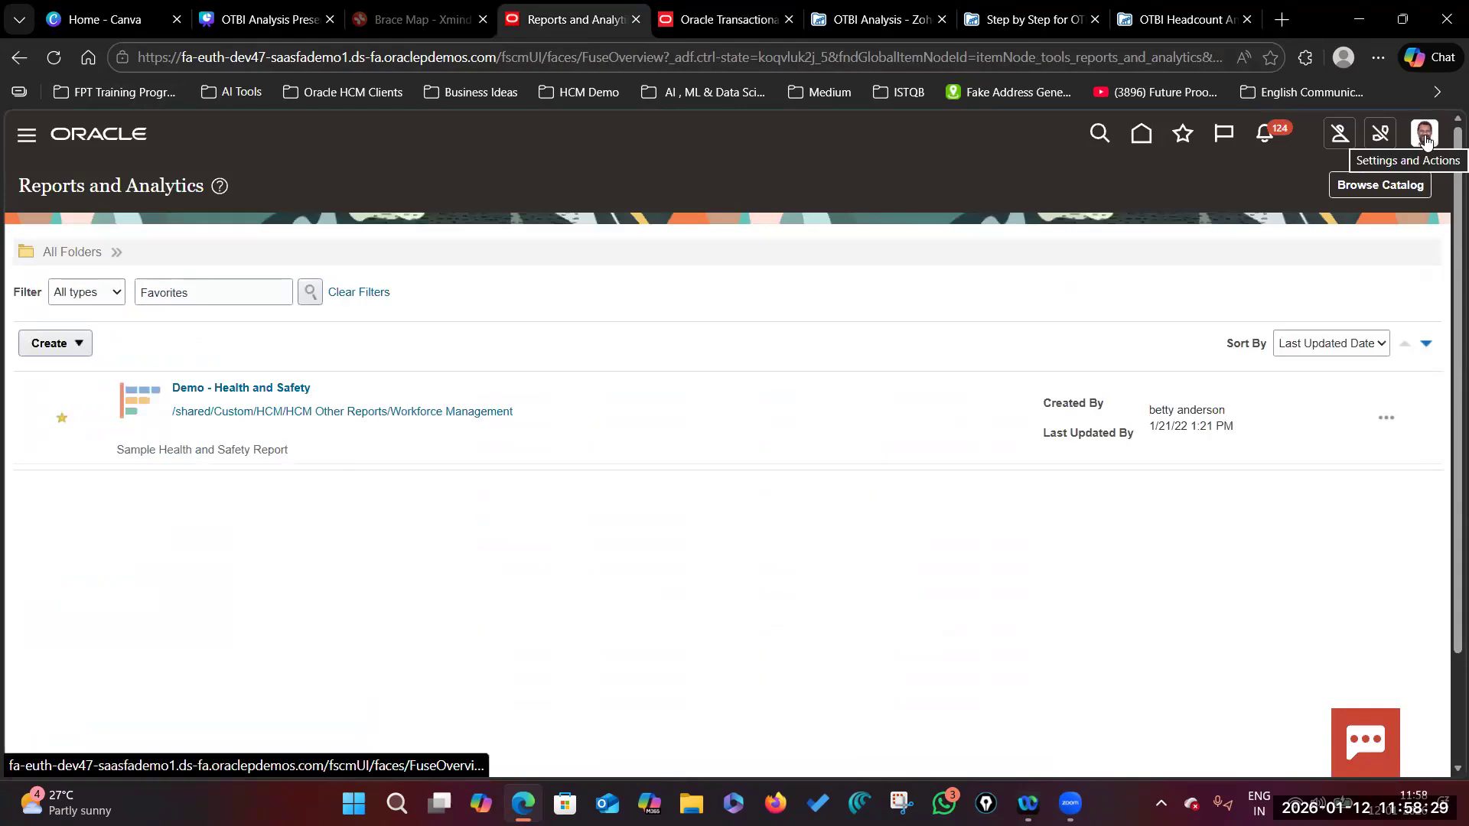
{"action": "left_click", "coordinate": [729, 19]}
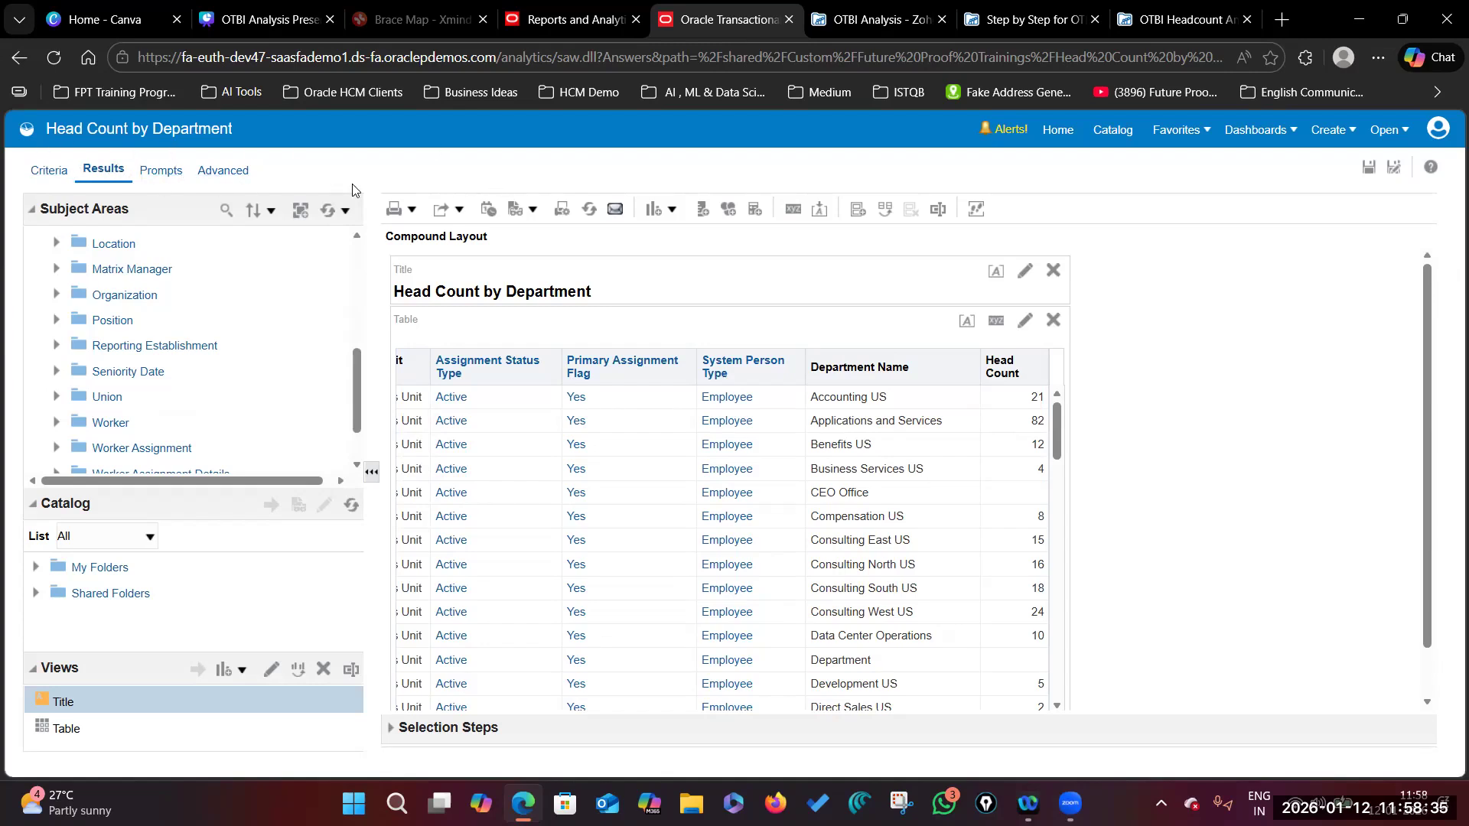
Step: Save the analysis, reopen it from Home to recheck results, and close its tab
{"action": "left_click", "coordinate": [1367, 170]}
{"action": "left_click", "coordinate": [1060, 132]}
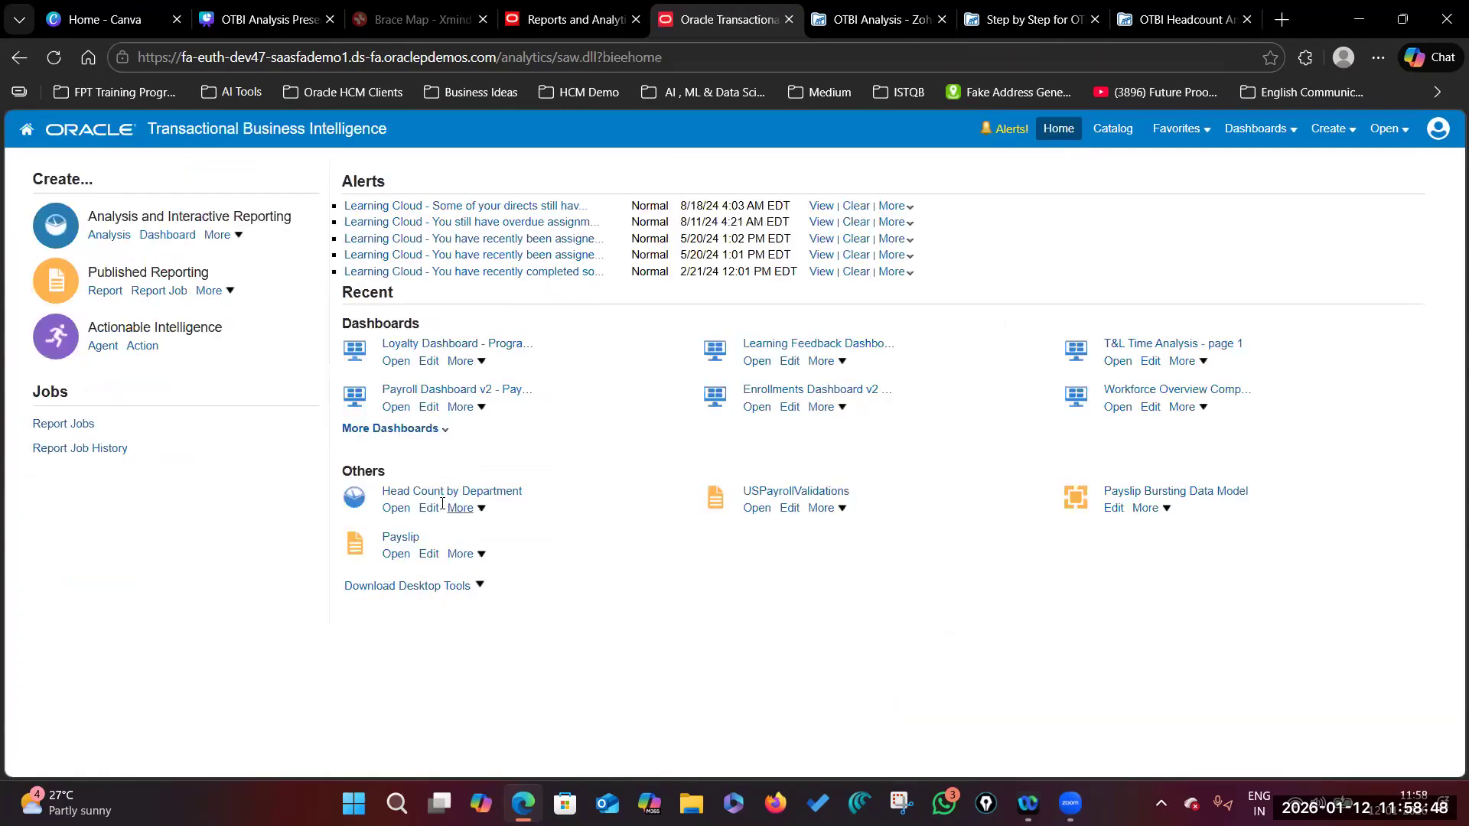
{"action": "left_click", "coordinate": [449, 494]}
{"action": "scroll", "coordinate": [468, 449], "scroll_direction": "down", "scroll_amount": 6}
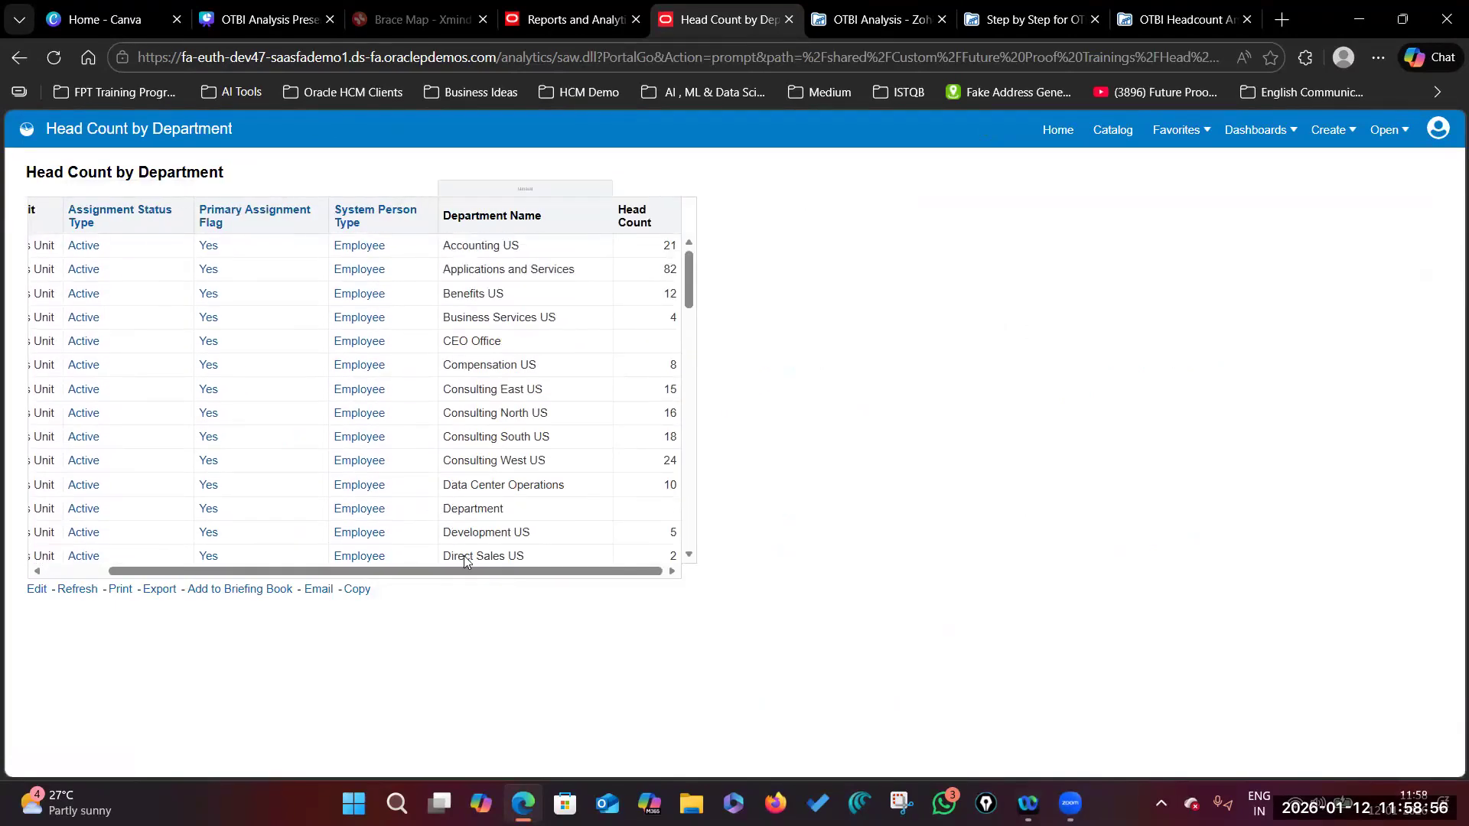
{"action": "scroll", "coordinate": [514, 354], "scroll_direction": "left", "scroll_amount": 2}
{"action": "scroll", "coordinate": [514, 354], "scroll_direction": "down", "scroll_amount": 12}
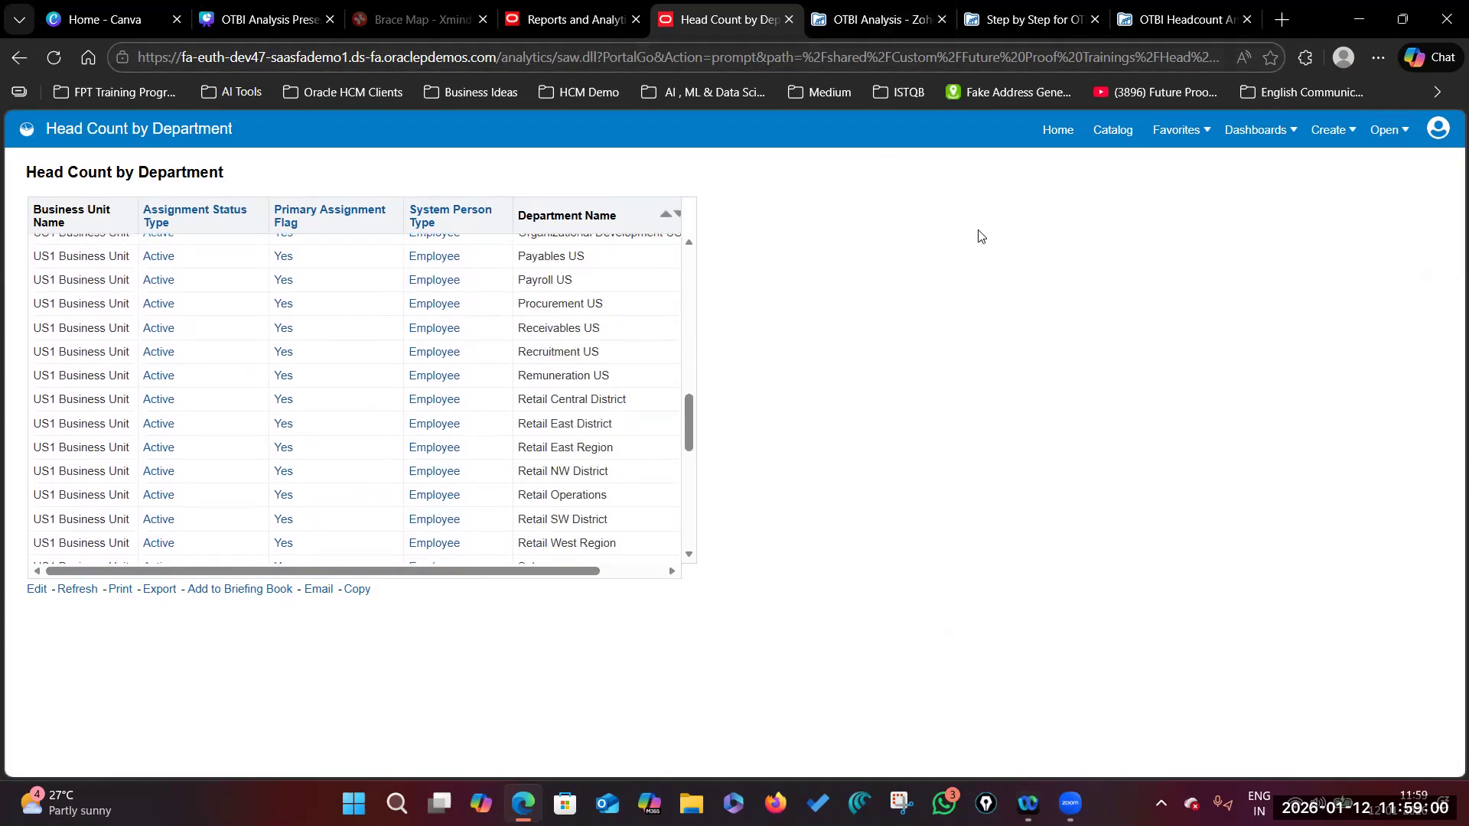
{"action": "left_click", "coordinate": [789, 19]}
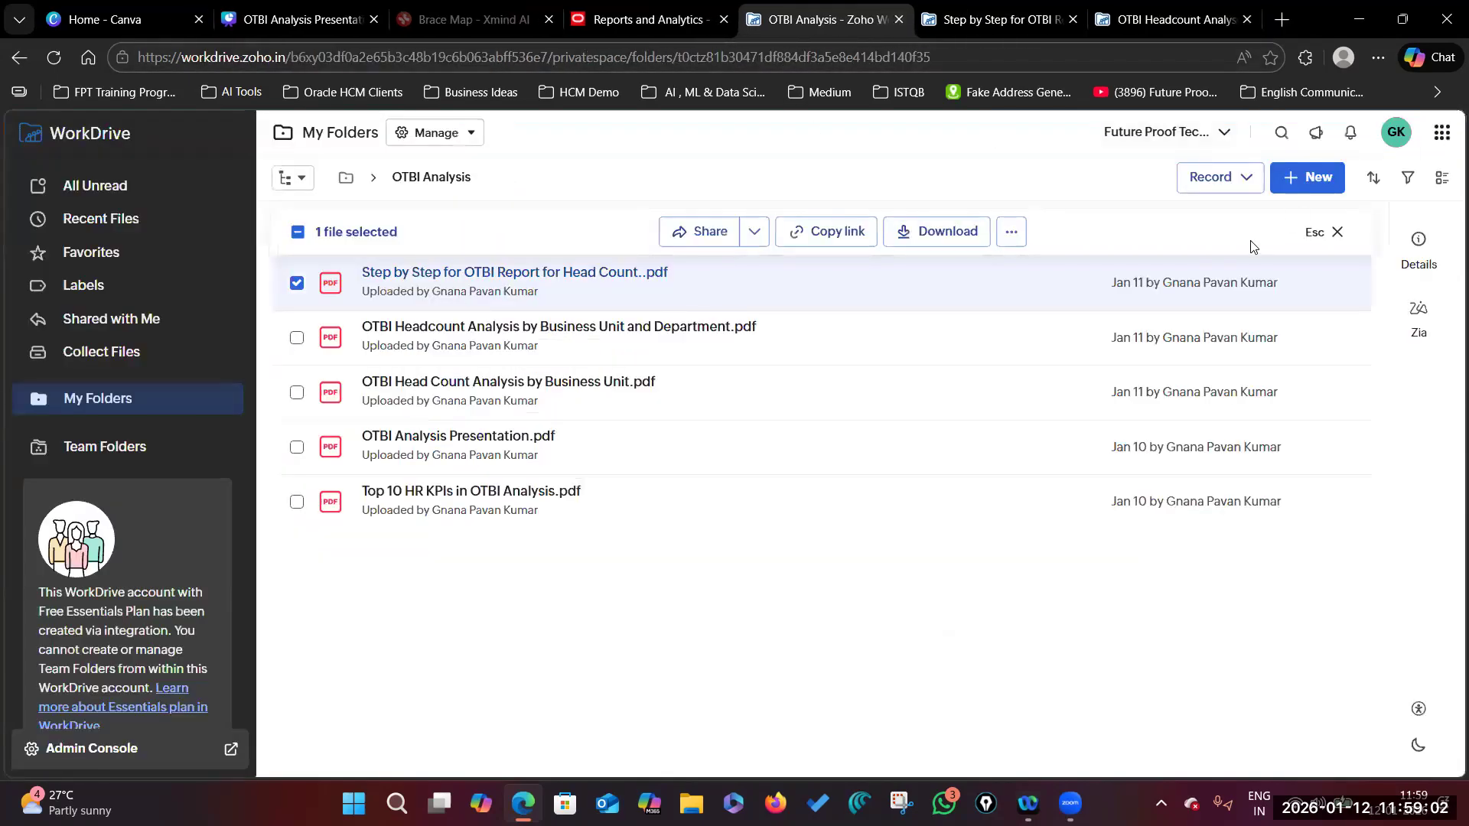
Step: Close the Reports and Analytics tab and open a fresh browser window
{"action": "left_click", "coordinate": [673, 21]}
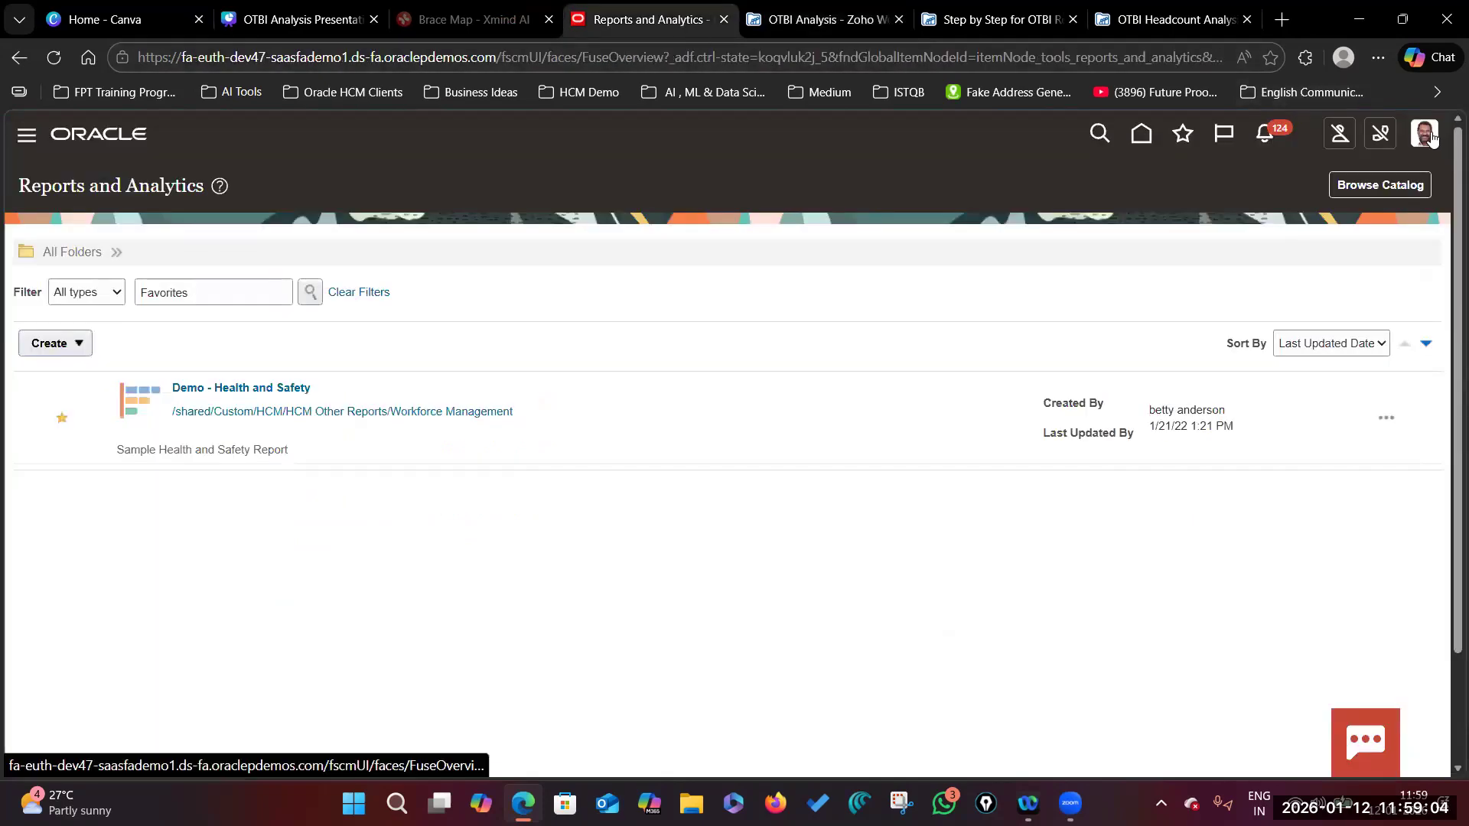
{"action": "key", "text": "ctrl+w"}
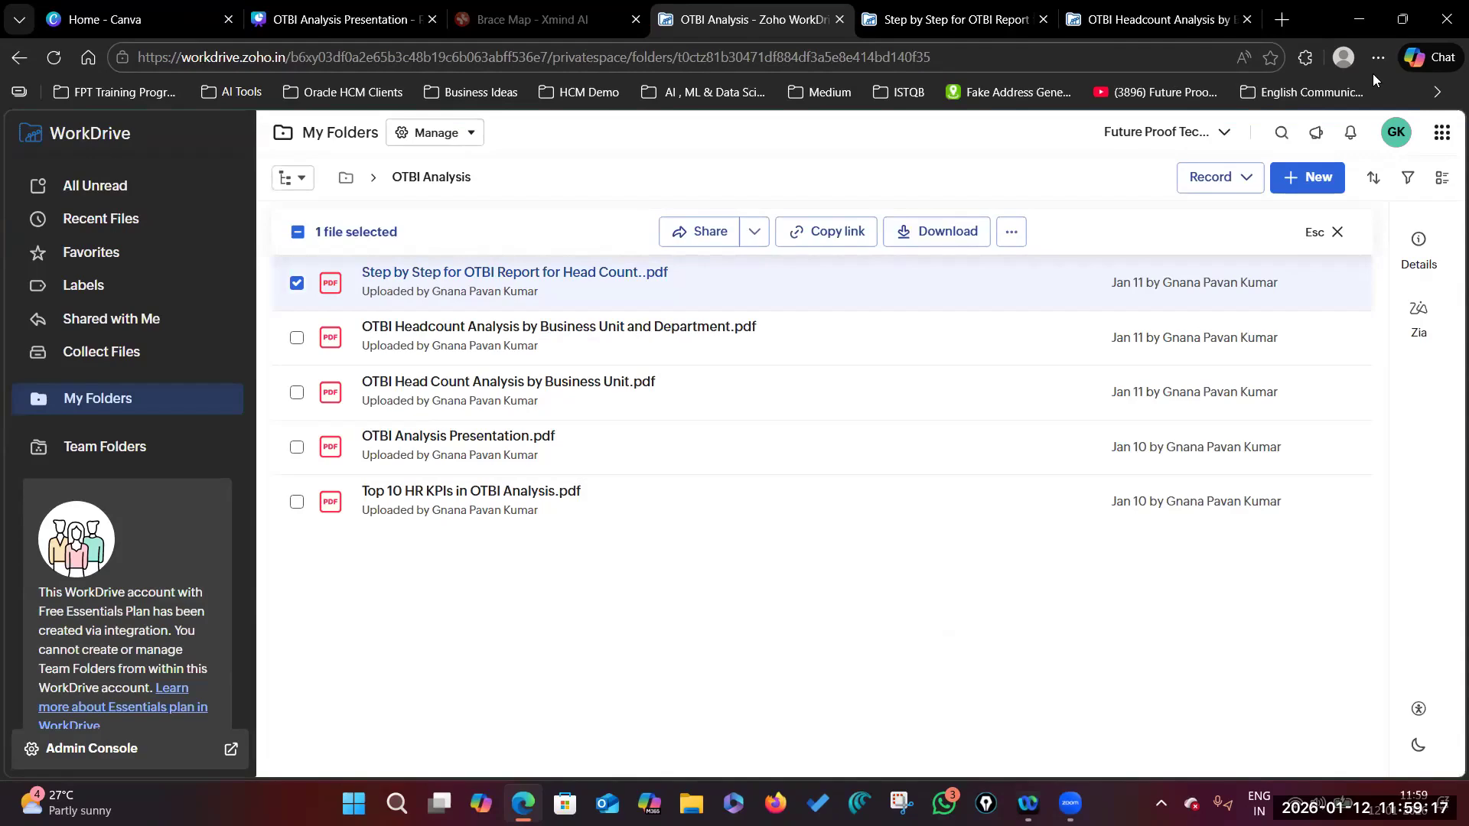
{"action": "left_click", "coordinate": [1377, 60]}
{"action": "left_click", "coordinate": [1183, 154]}
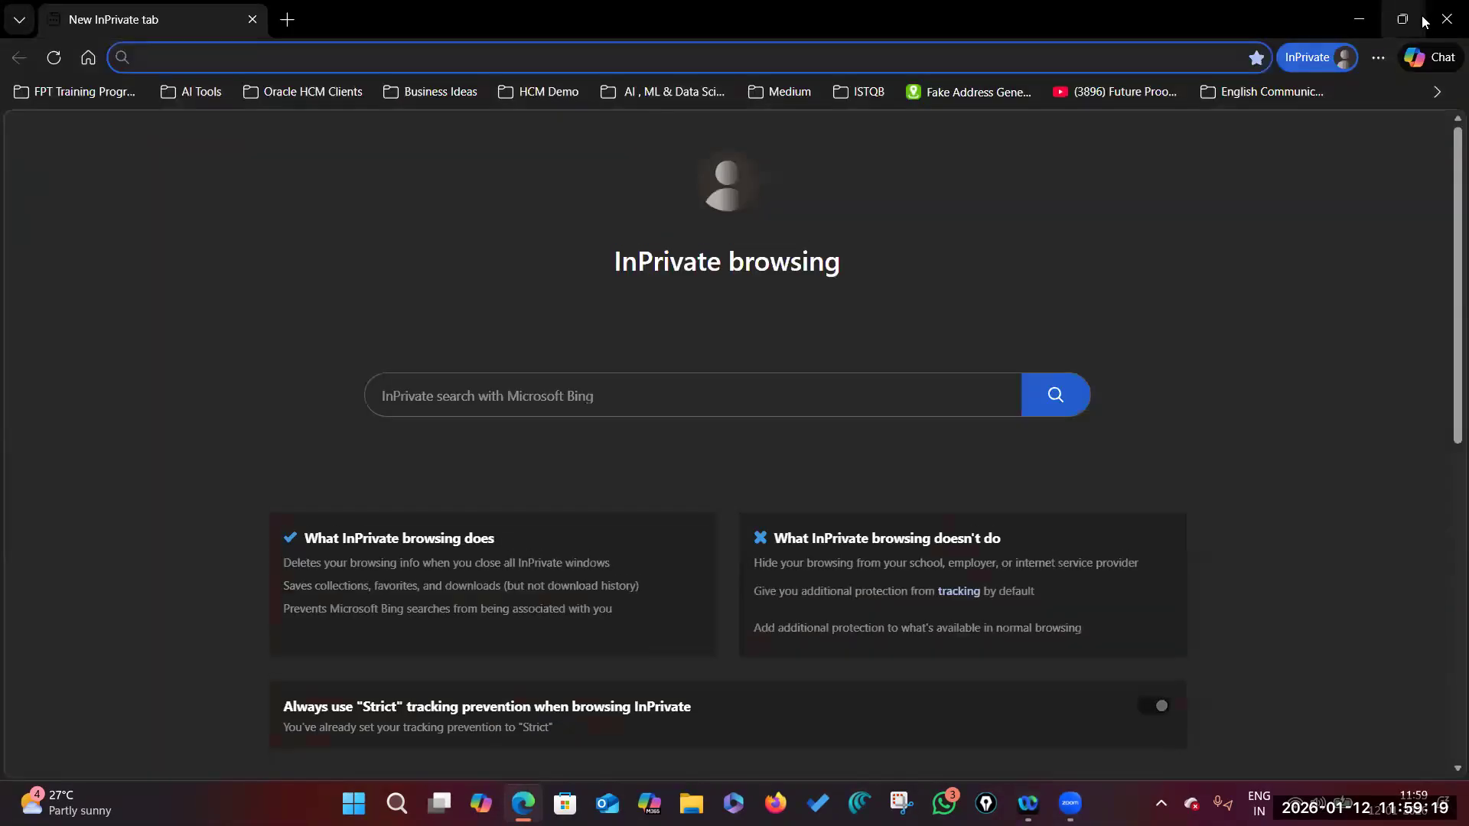
{"action": "left_click", "coordinate": [1447, 19]}
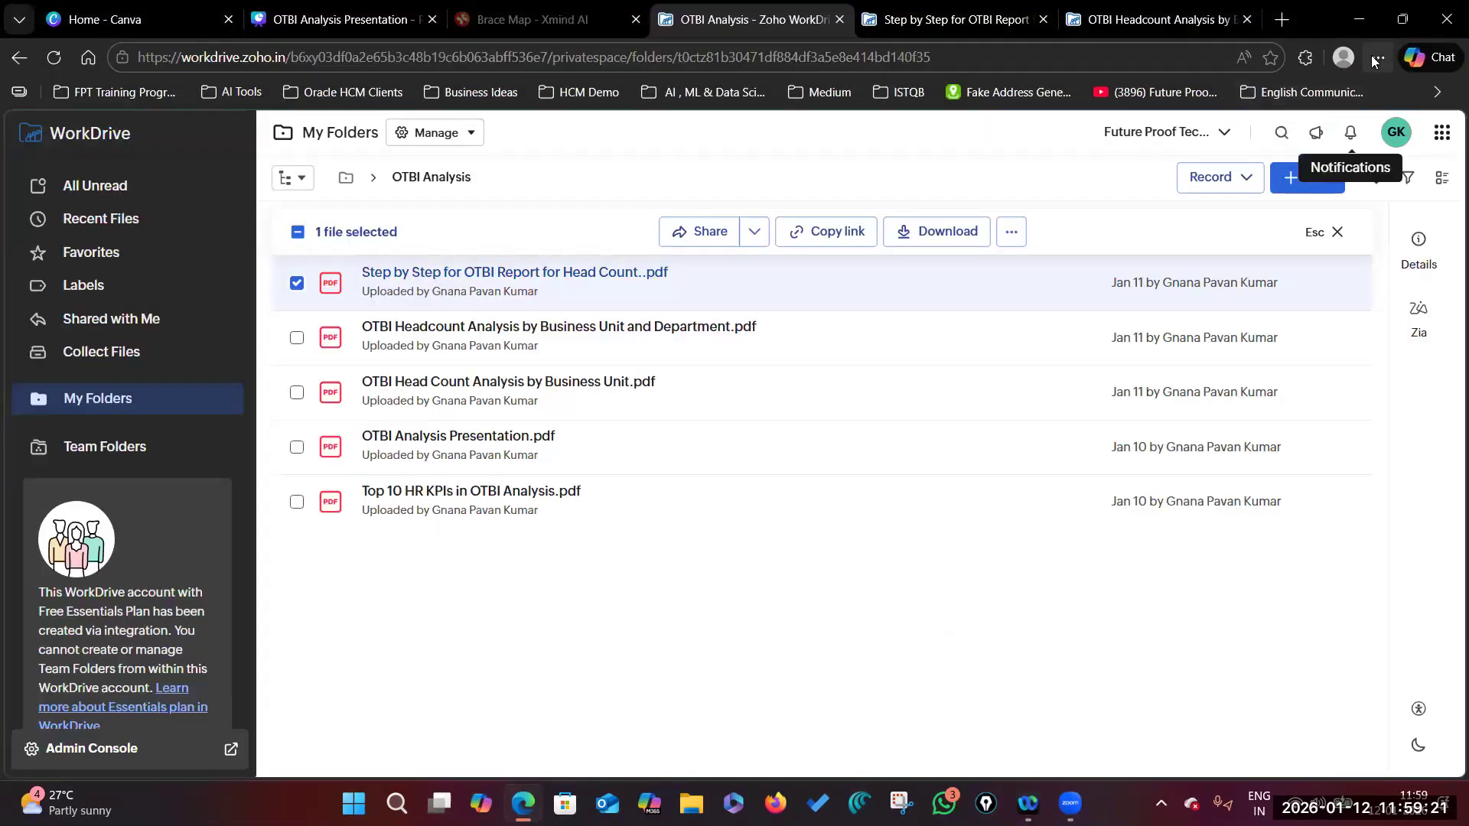
{"action": "left_click", "coordinate": [1378, 57]}
{"action": "left_click", "coordinate": [1163, 127]}
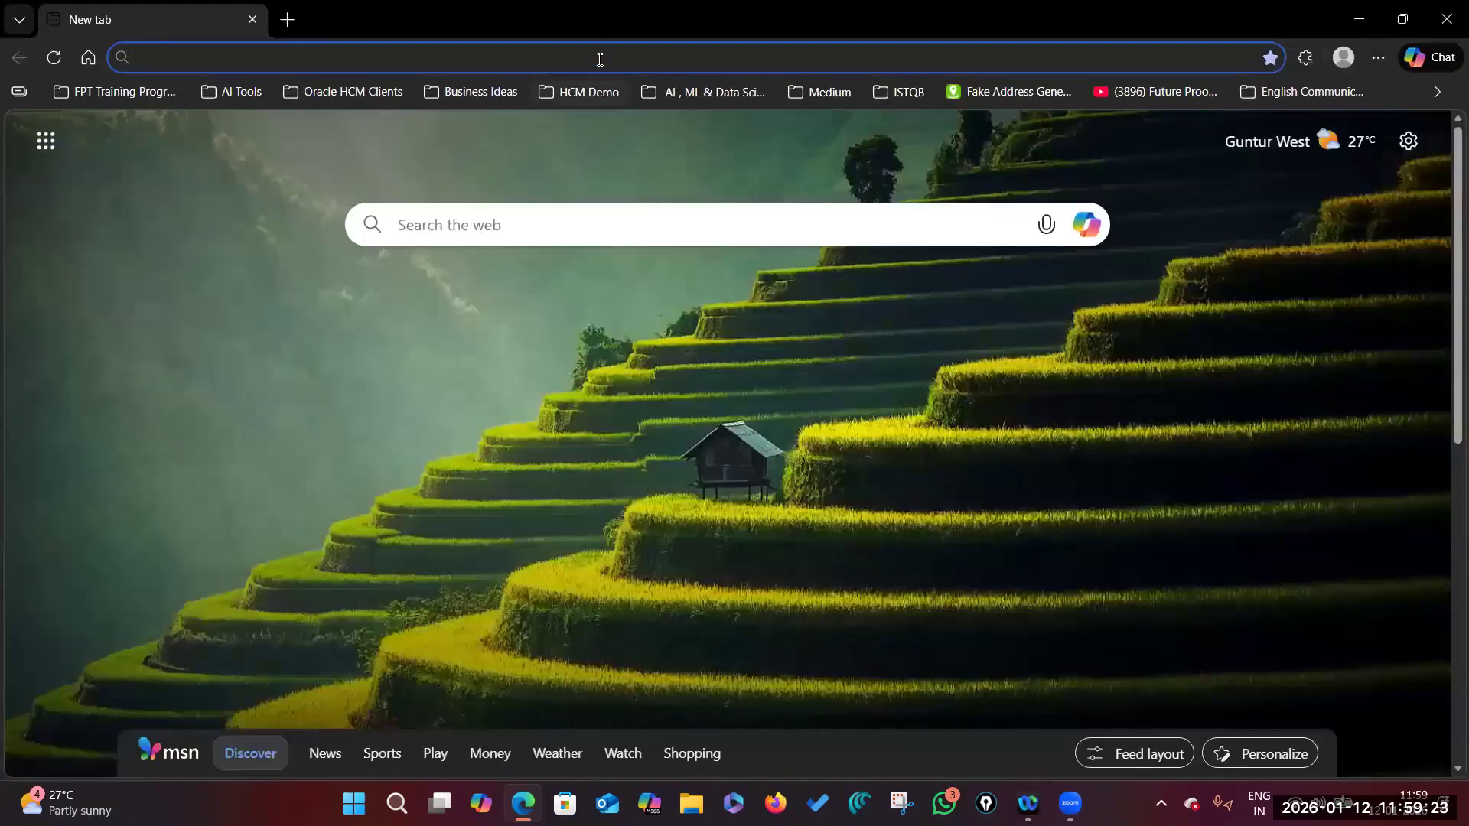
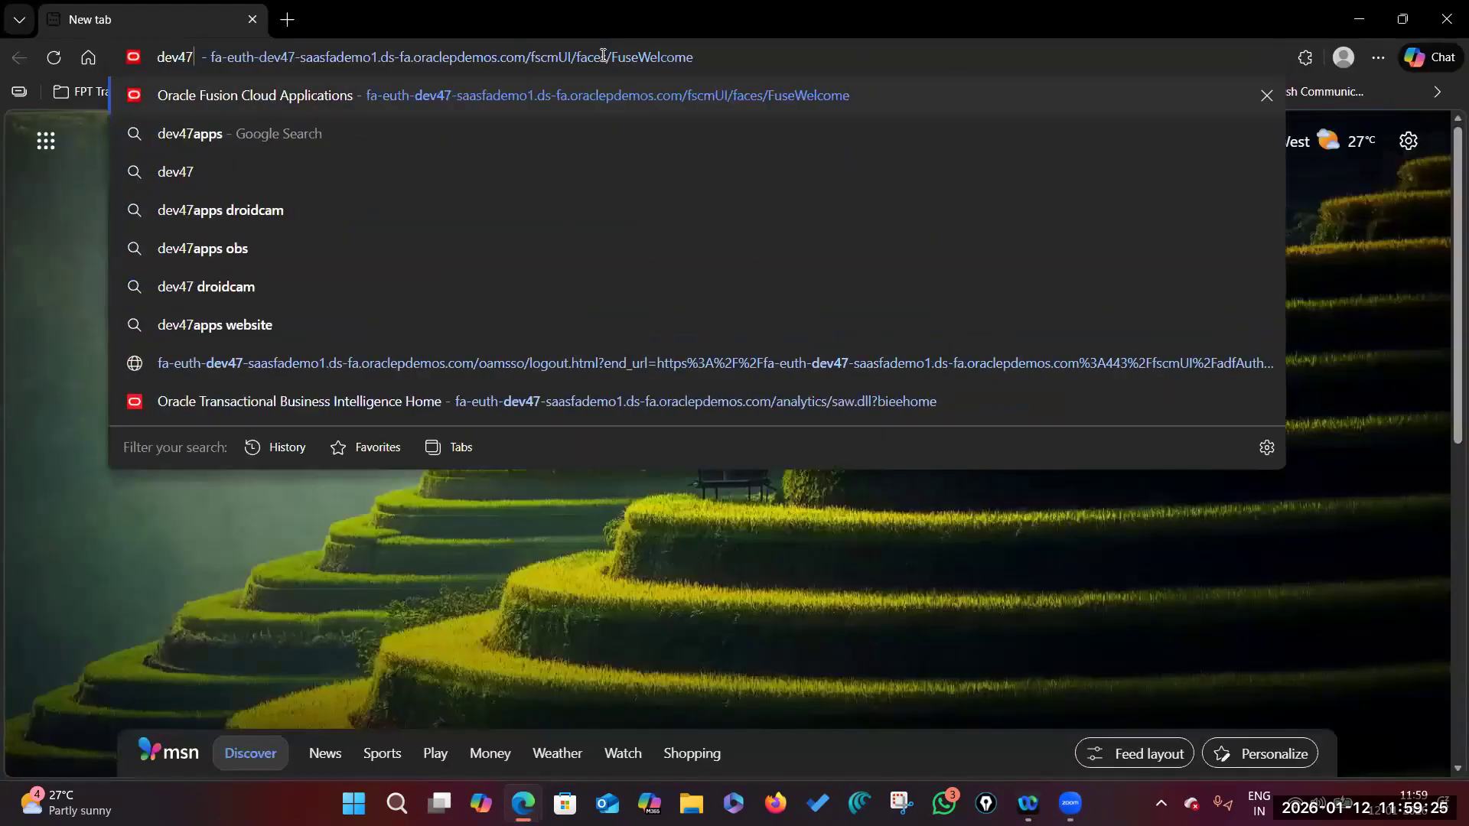
Step: Go to the Oracle Fusion sign-in page and sign in with the admin account
{"action": "key", "text": "Return"}
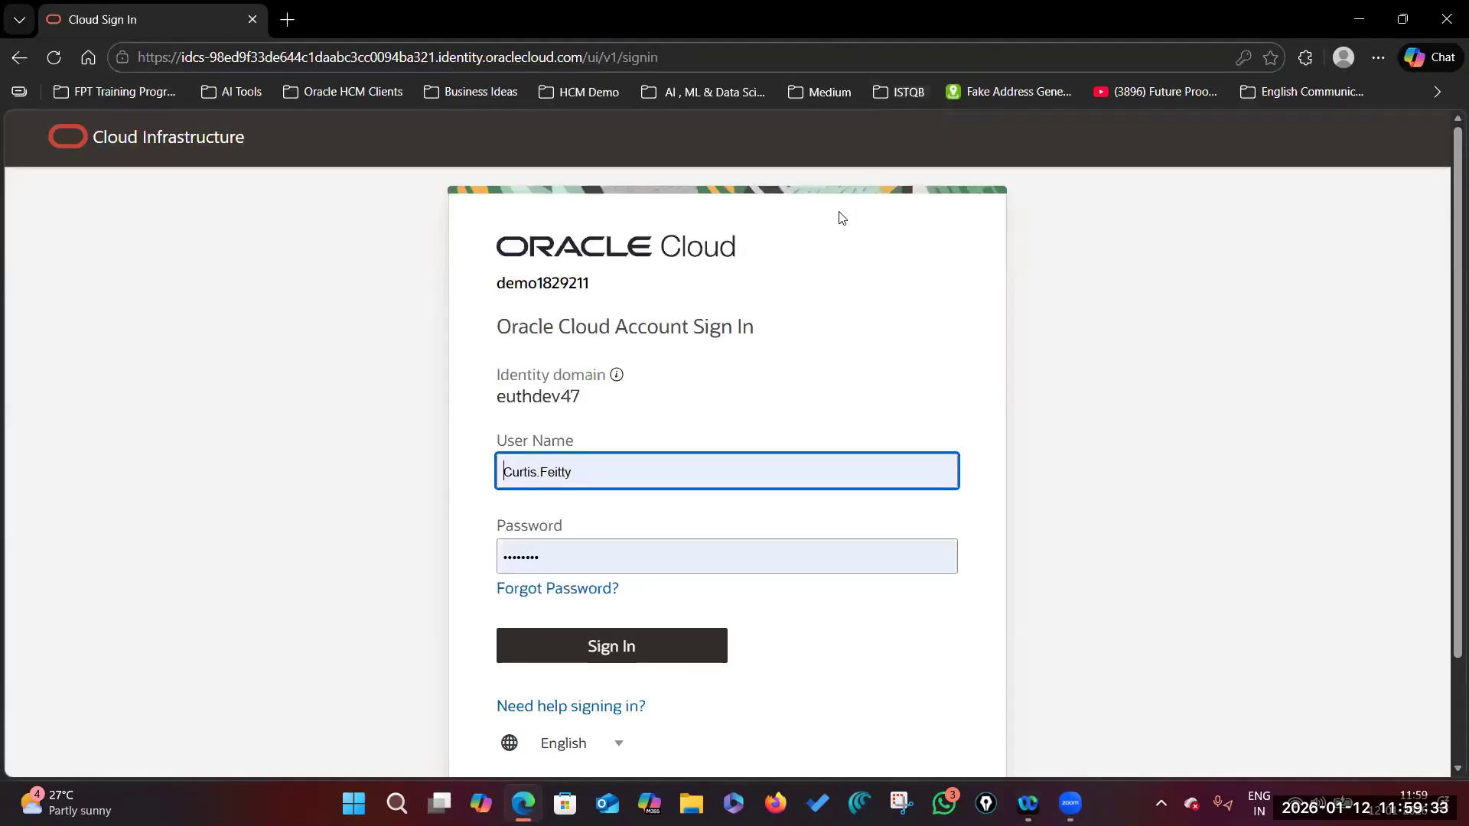
{"action": "left_click", "coordinate": [583, 474]}
{"action": "left_click_drag", "start_coordinate": [609, 467], "coordinate": [458, 469]}
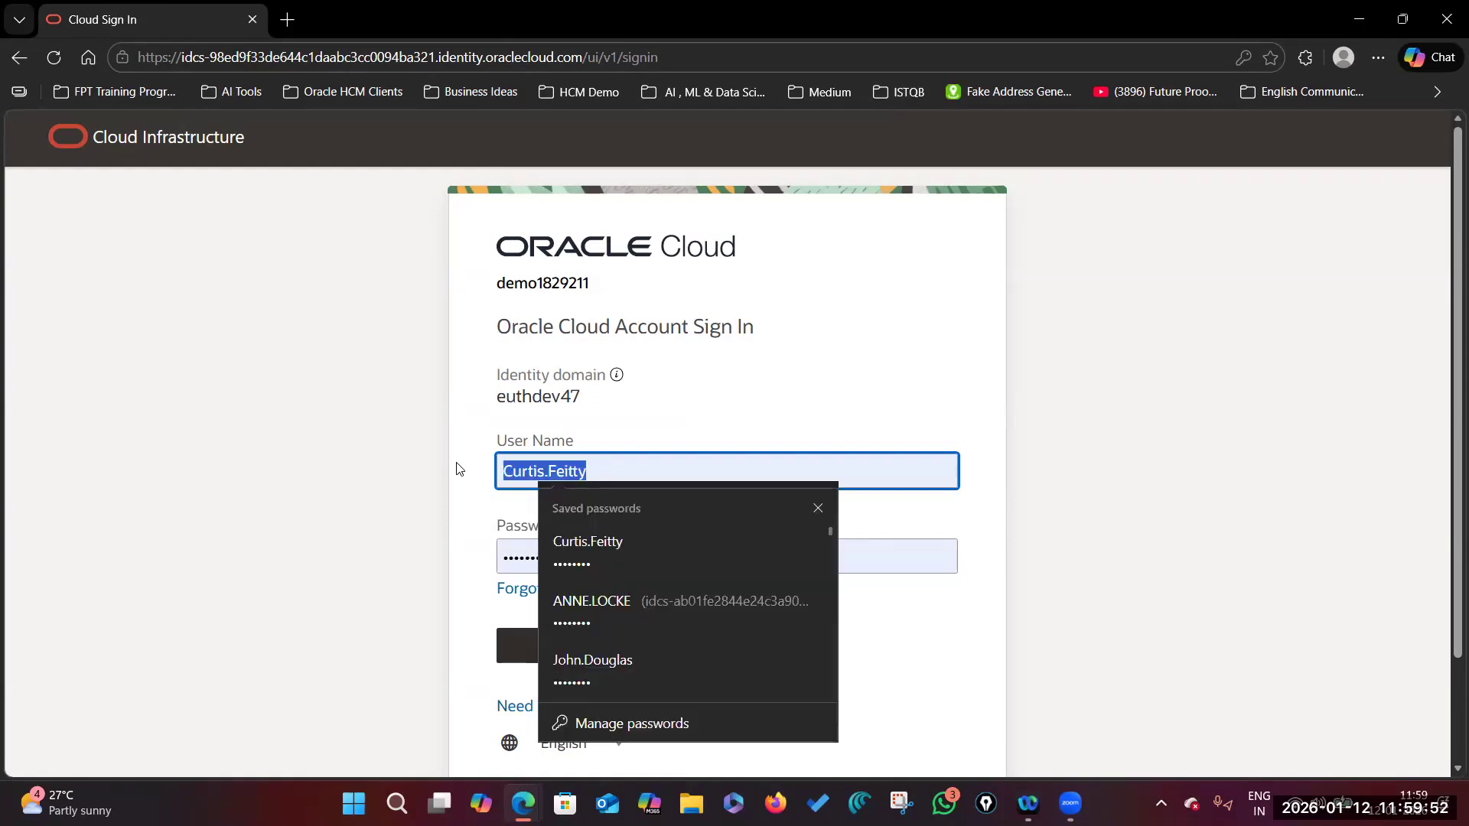
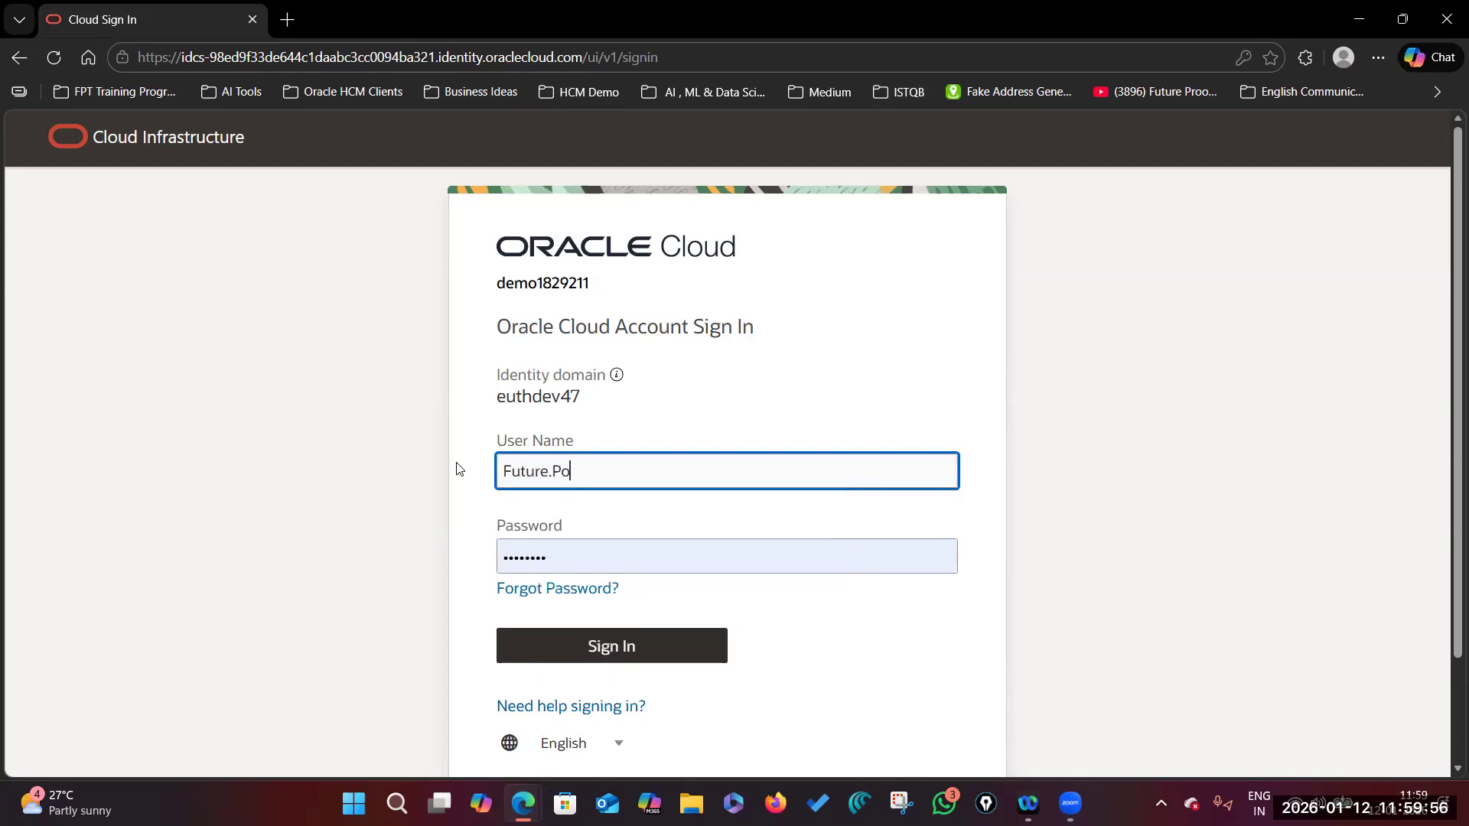
{"action": "left_click", "coordinate": [712, 414]}
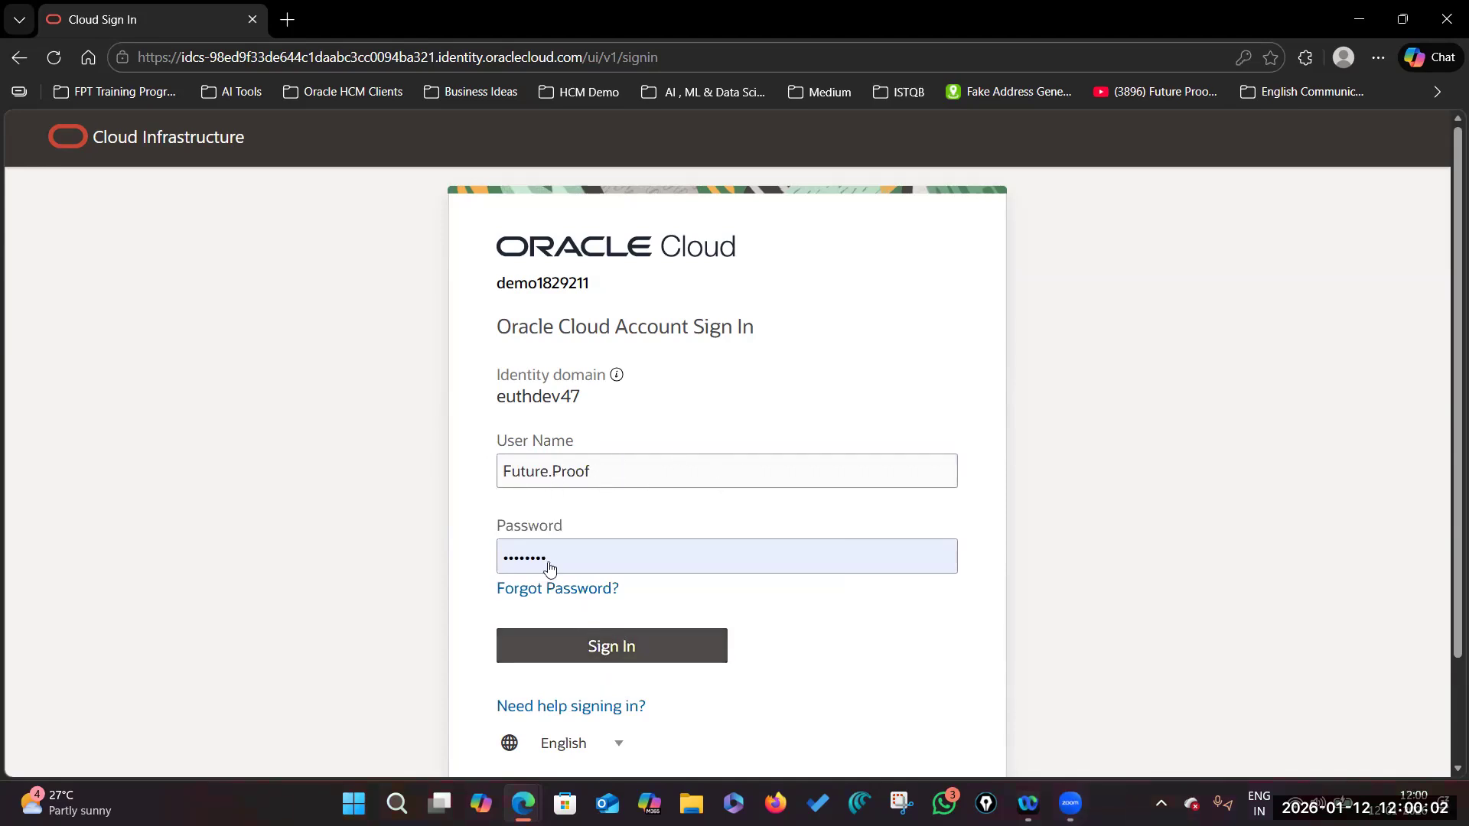
{"action": "left_click", "coordinate": [612, 647]}
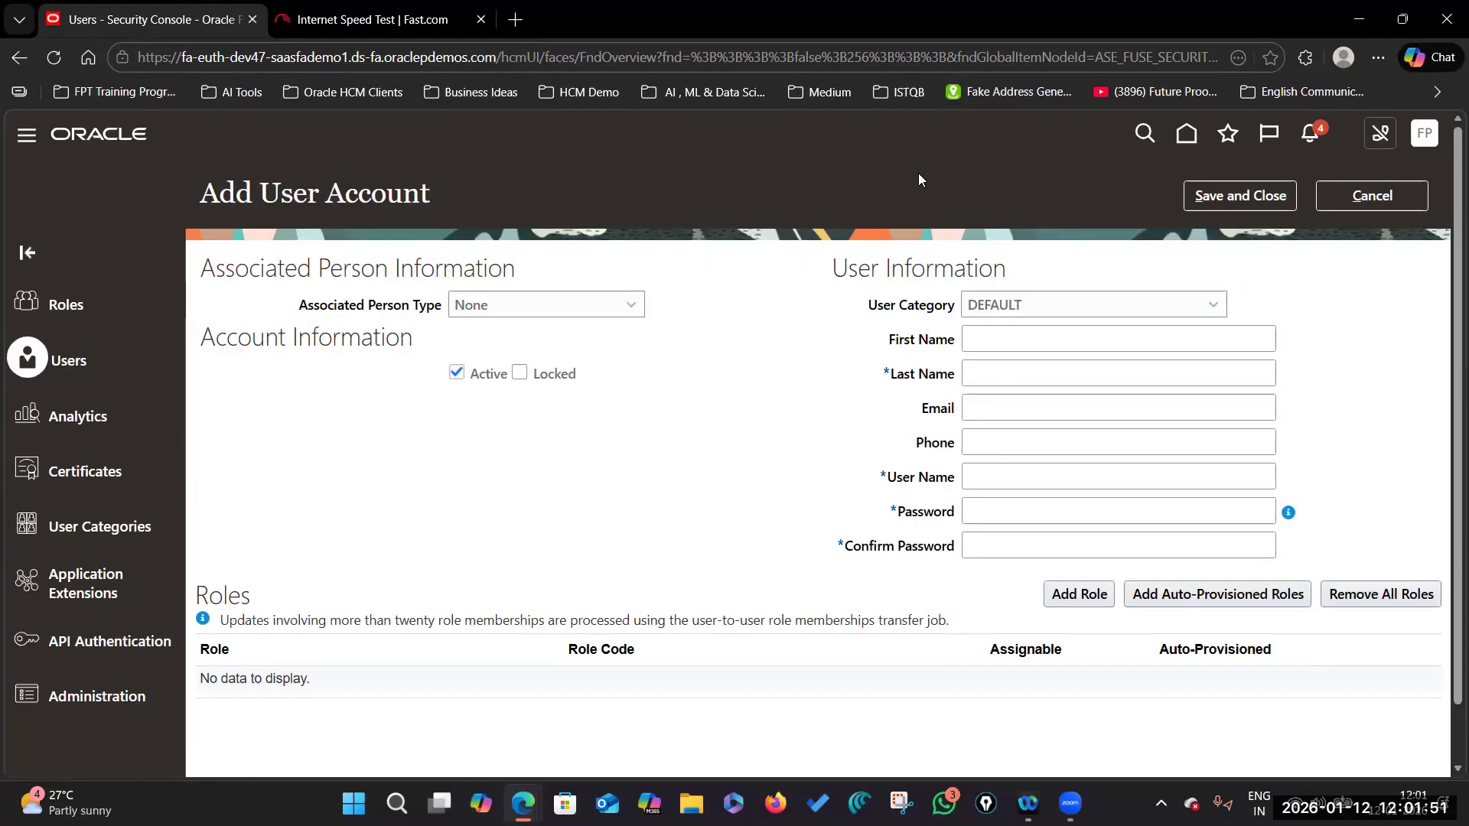
Step: Enter the new user's first name, last name and user name
{"action": "left_click", "coordinate": [983, 329]}
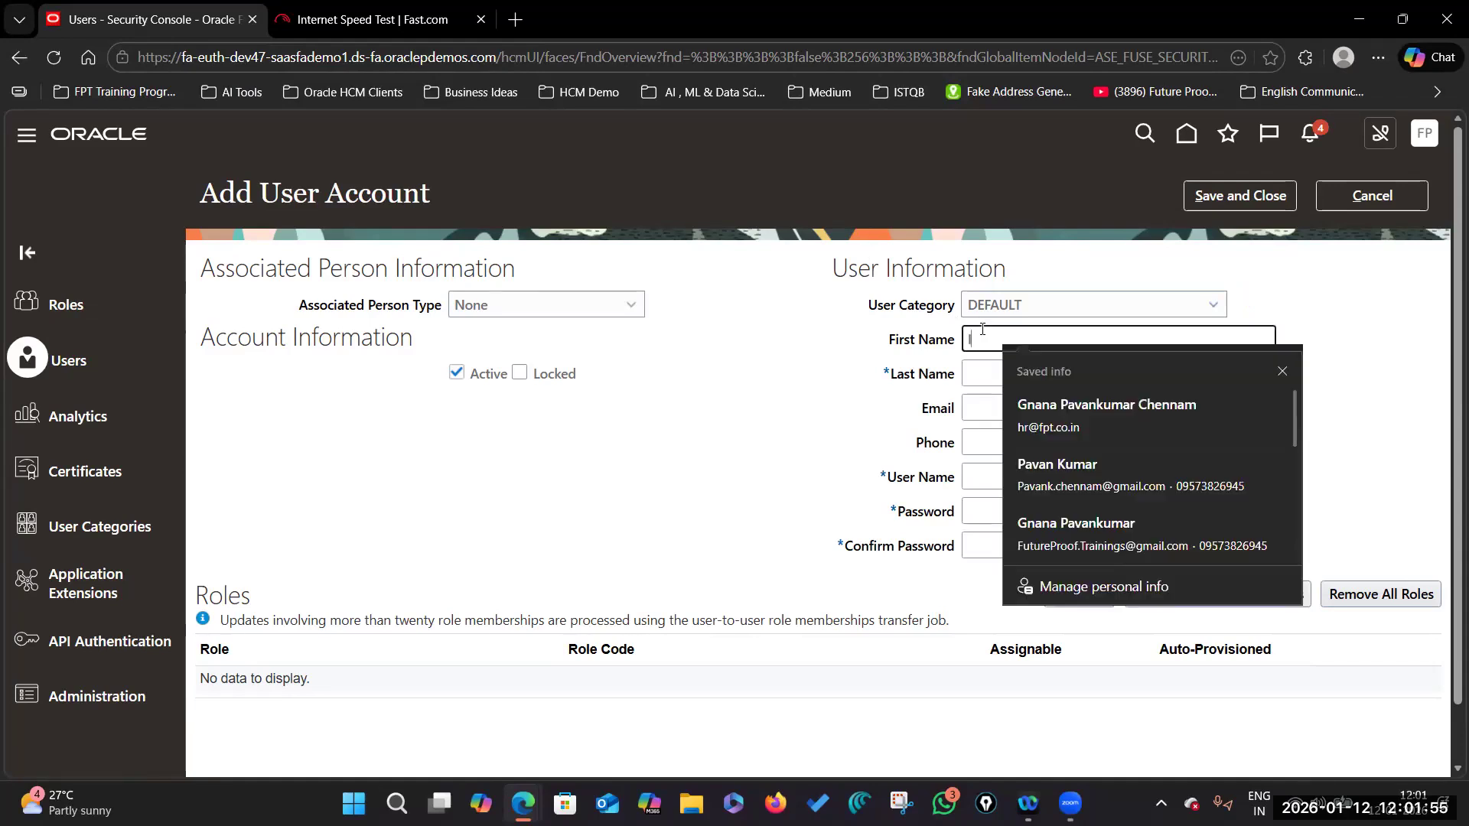
{"action": "type", "text": "Impl"}
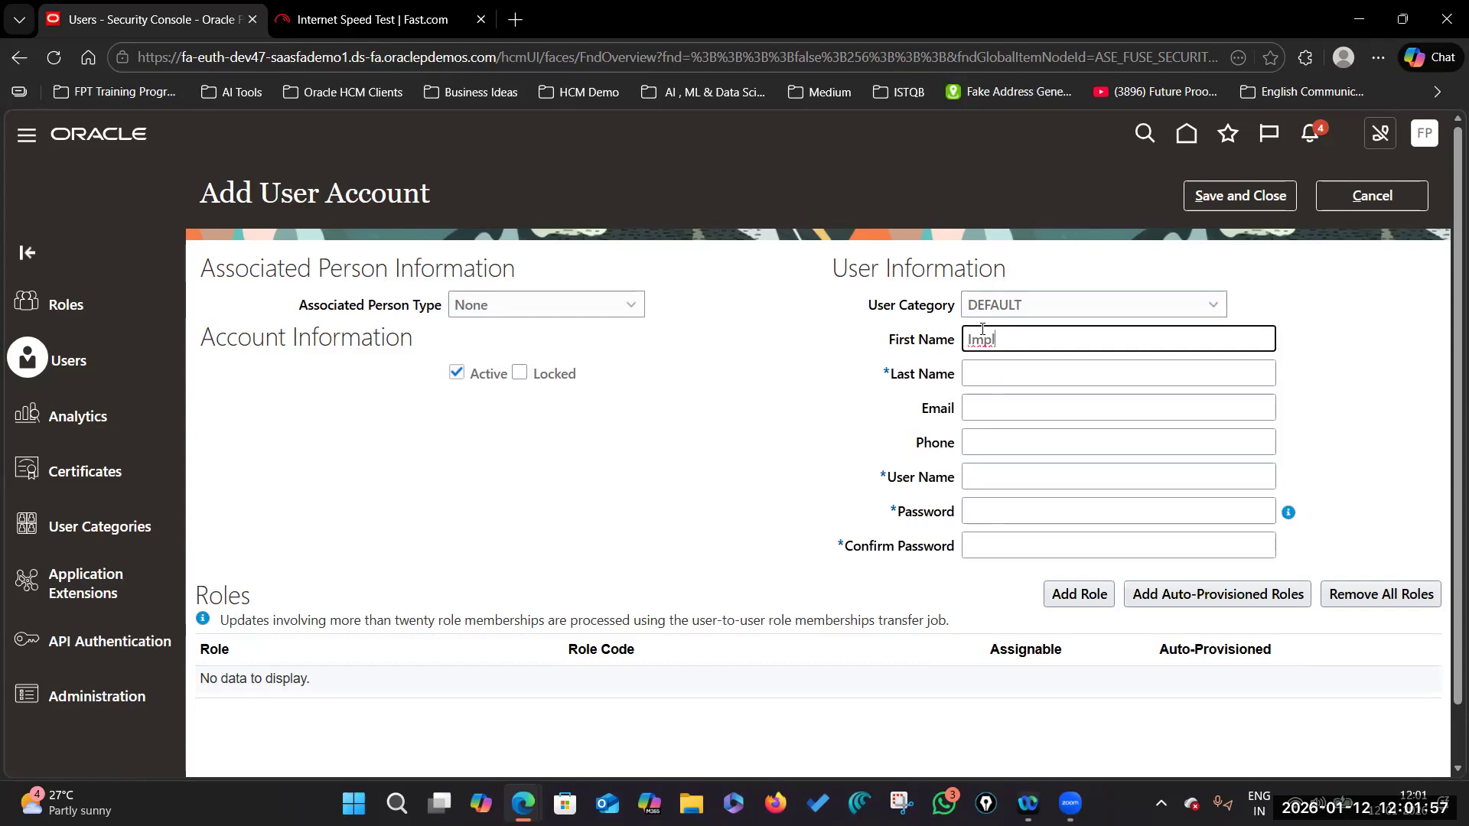
{"action": "key", "text": "BackSpace"}
{"action": "key", "text": "BackSpace"}
{"action": "type", "text": "App"}
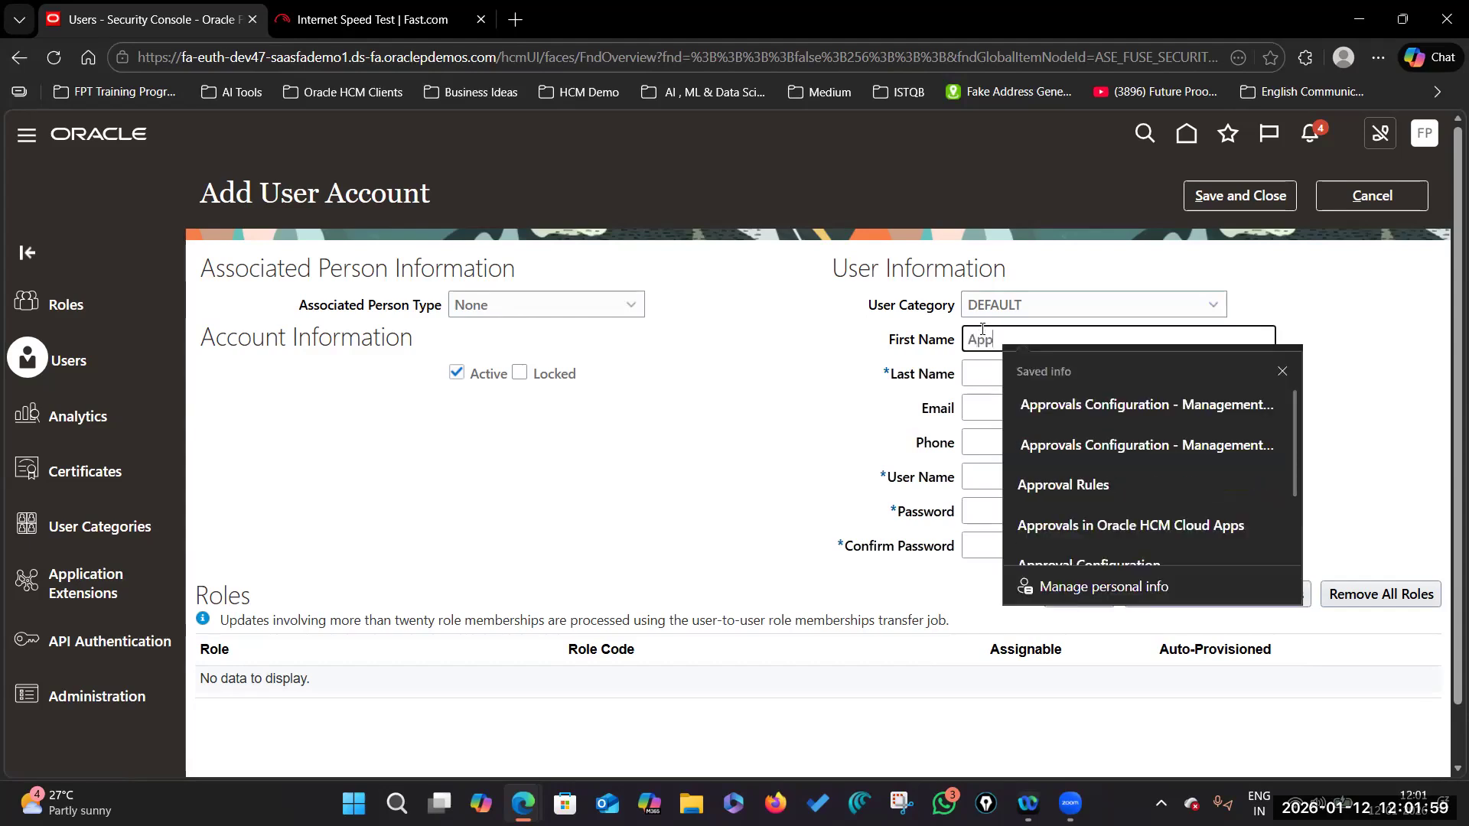
{"action": "key", "text": "Tab"}
{"action": "type", "text": "User"}
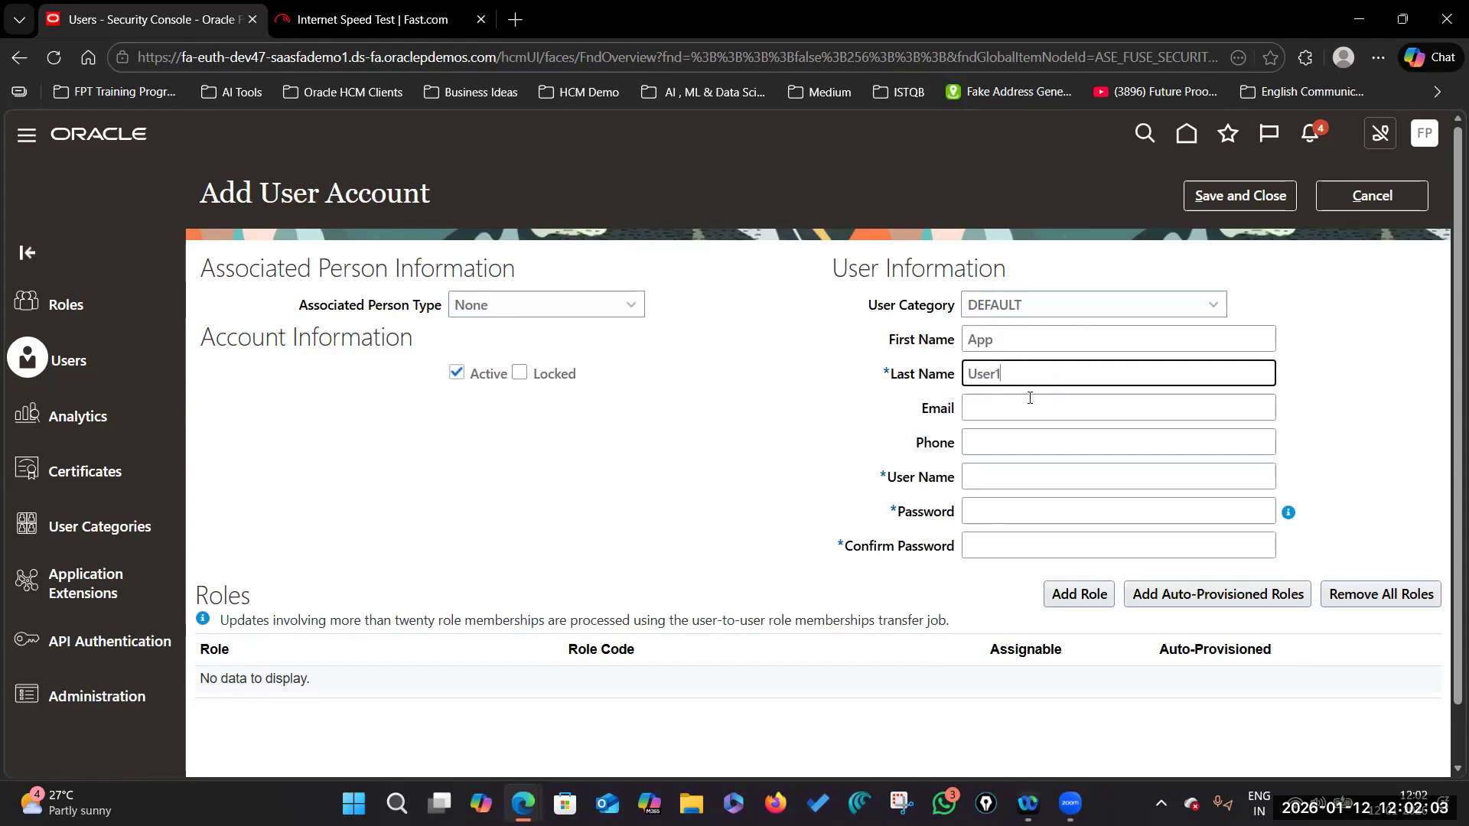
{"action": "left_click", "coordinate": [978, 484]}
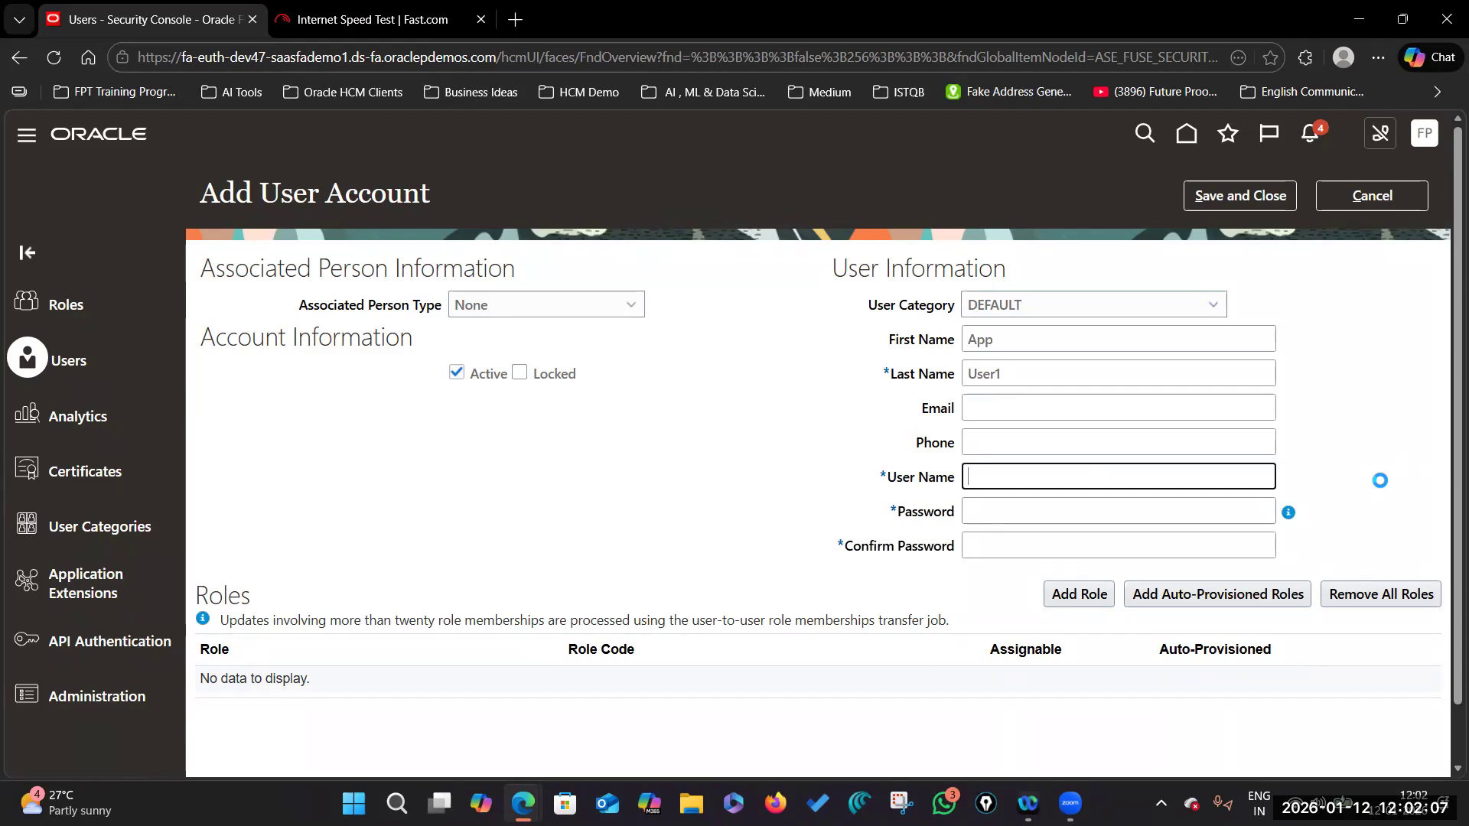
Step: Set and confirm the new user's password
{"action": "left_click", "coordinate": [1032, 509]}
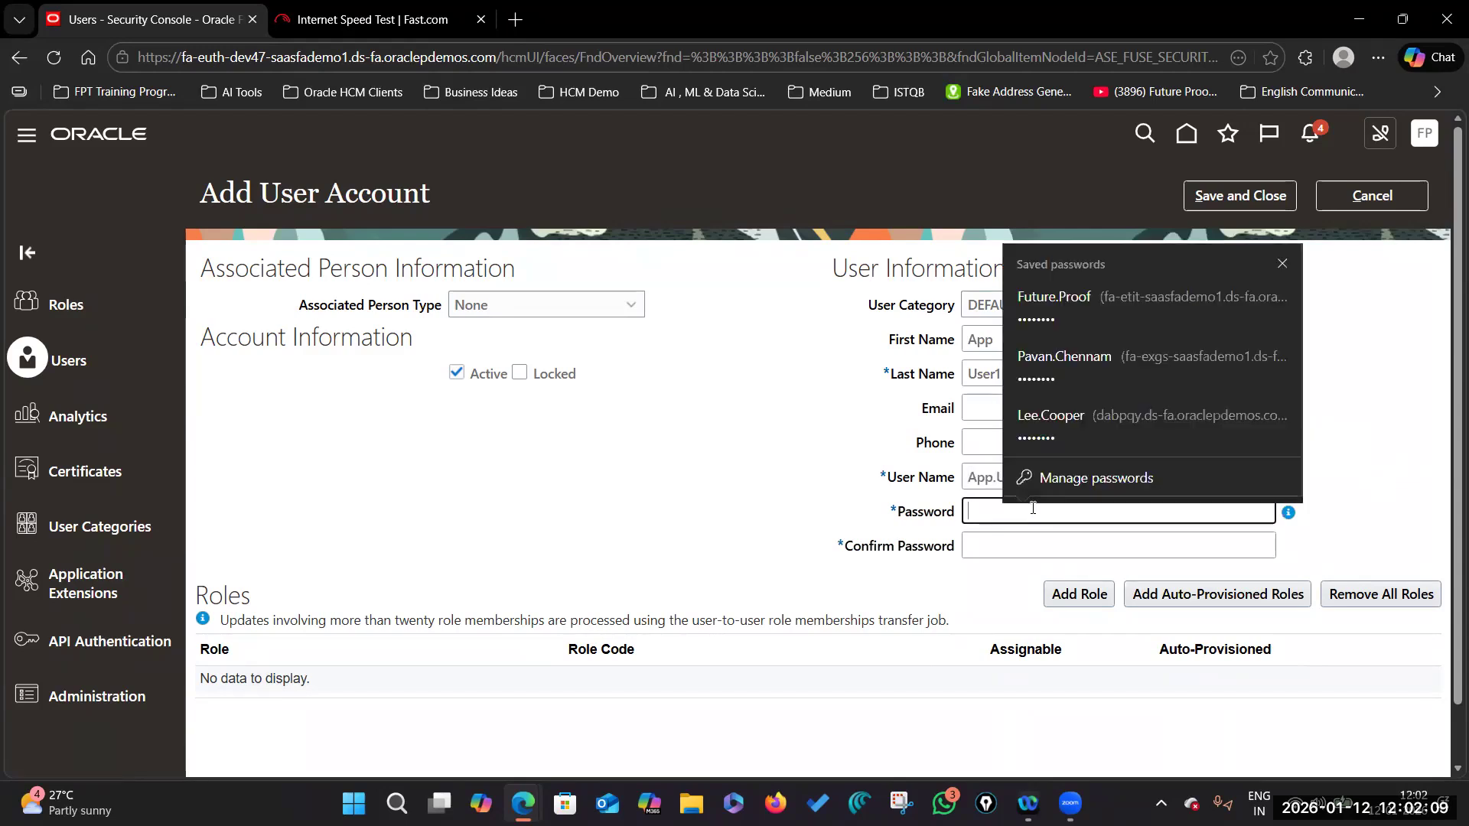
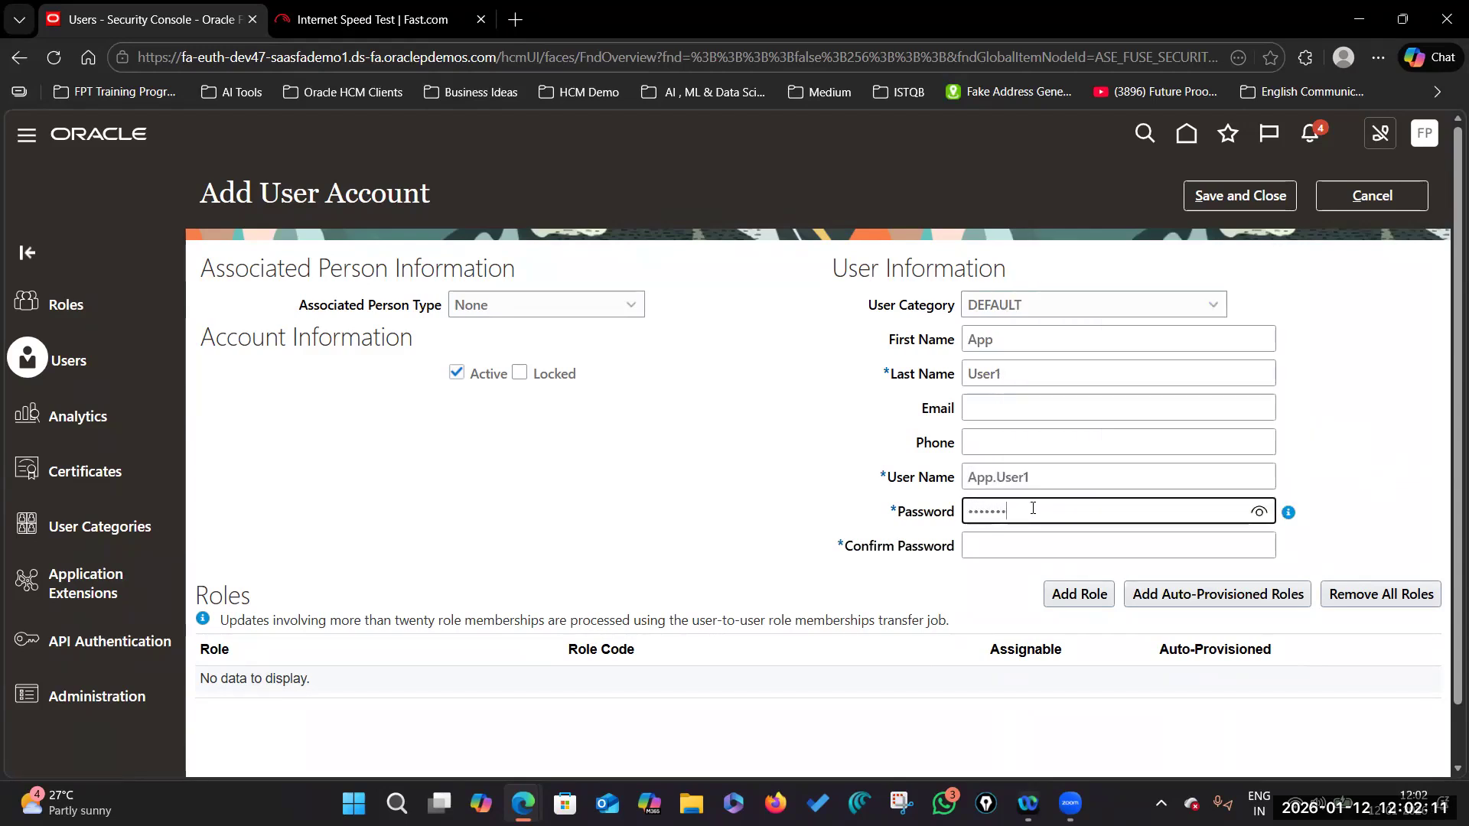
{"action": "left_click", "coordinate": [1003, 535]}
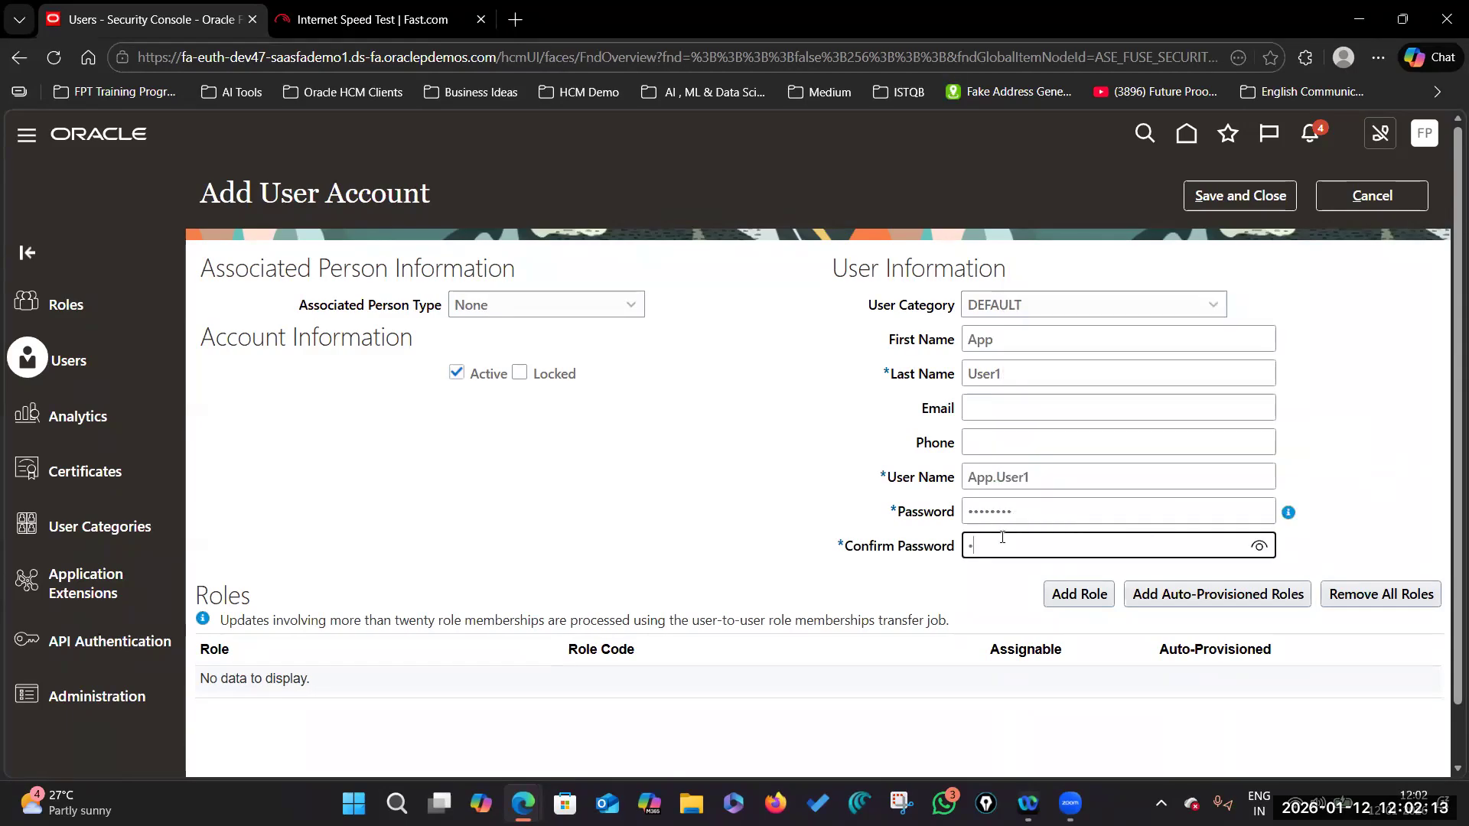
{"action": "left_click", "coordinate": [1355, 510]}
Step: Switch the computer to another Wi-Fi network, then finish adding the Application Implementation Consultant role
{"action": "scroll", "coordinate": [1193, 505], "scroll_direction": "down", "scroll_amount": 1}
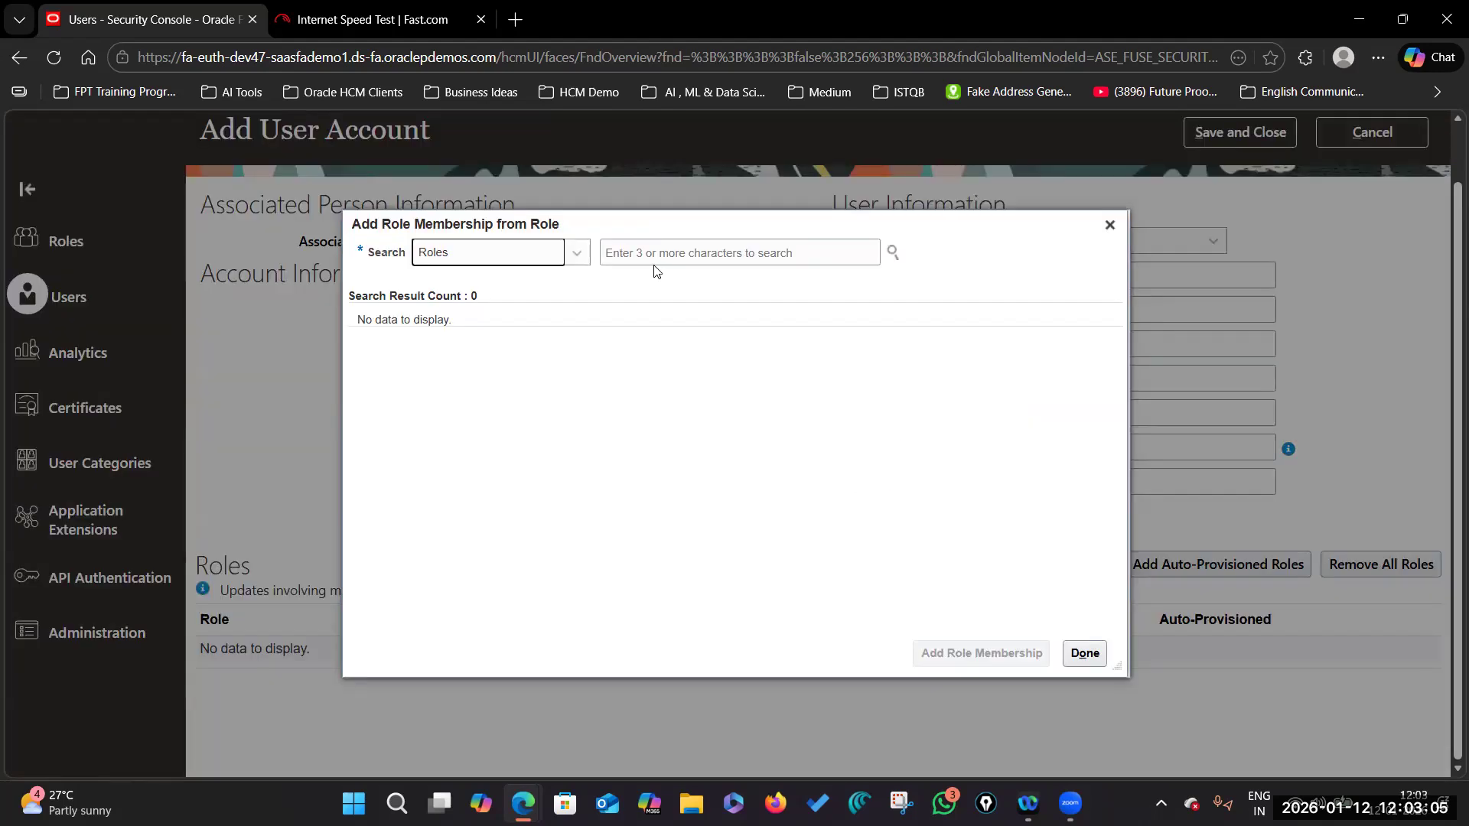
{"action": "left_click", "coordinate": [1320, 804]}
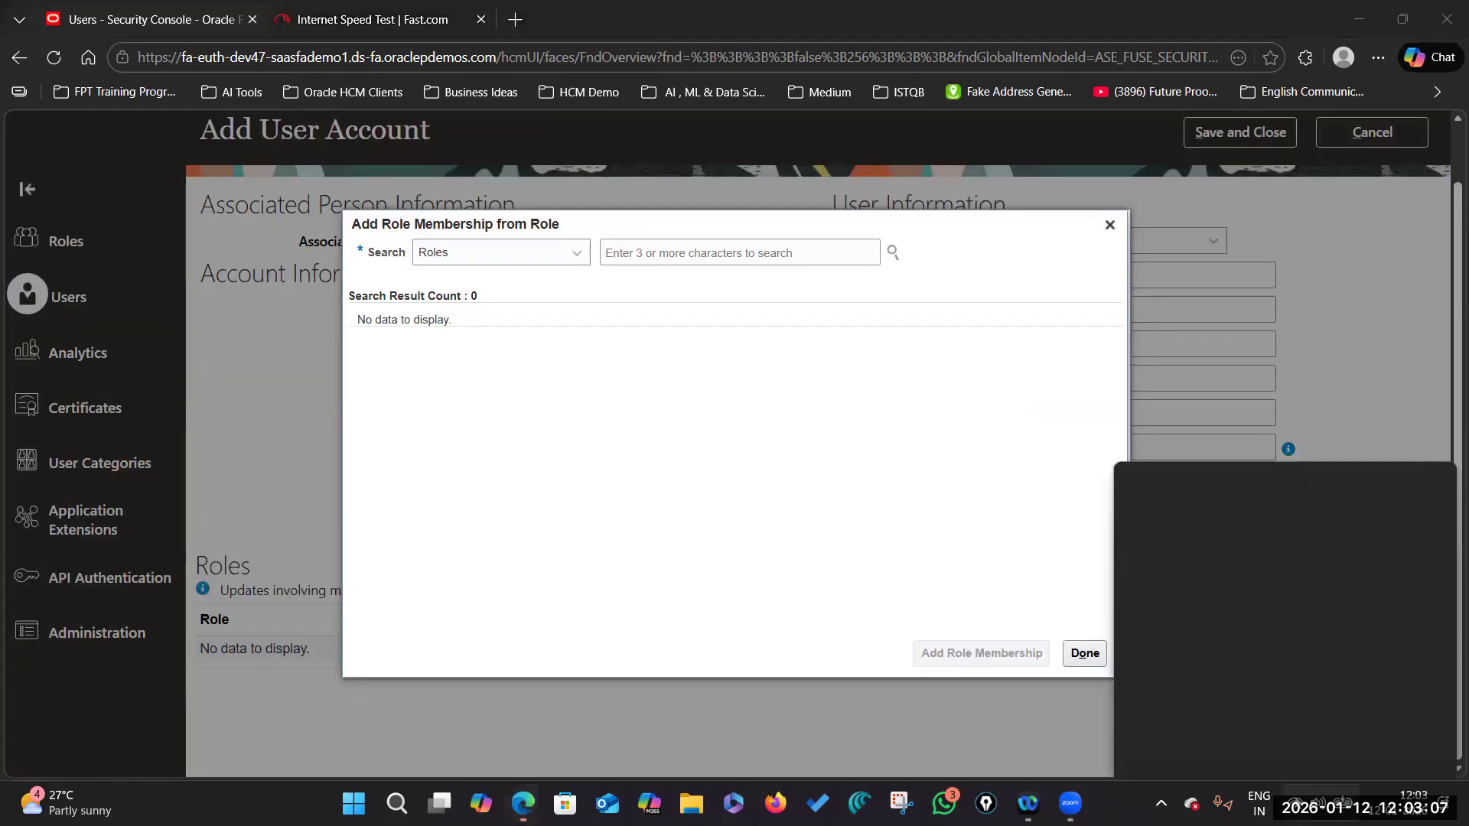
{"action": "left_click", "coordinate": [1212, 443]}
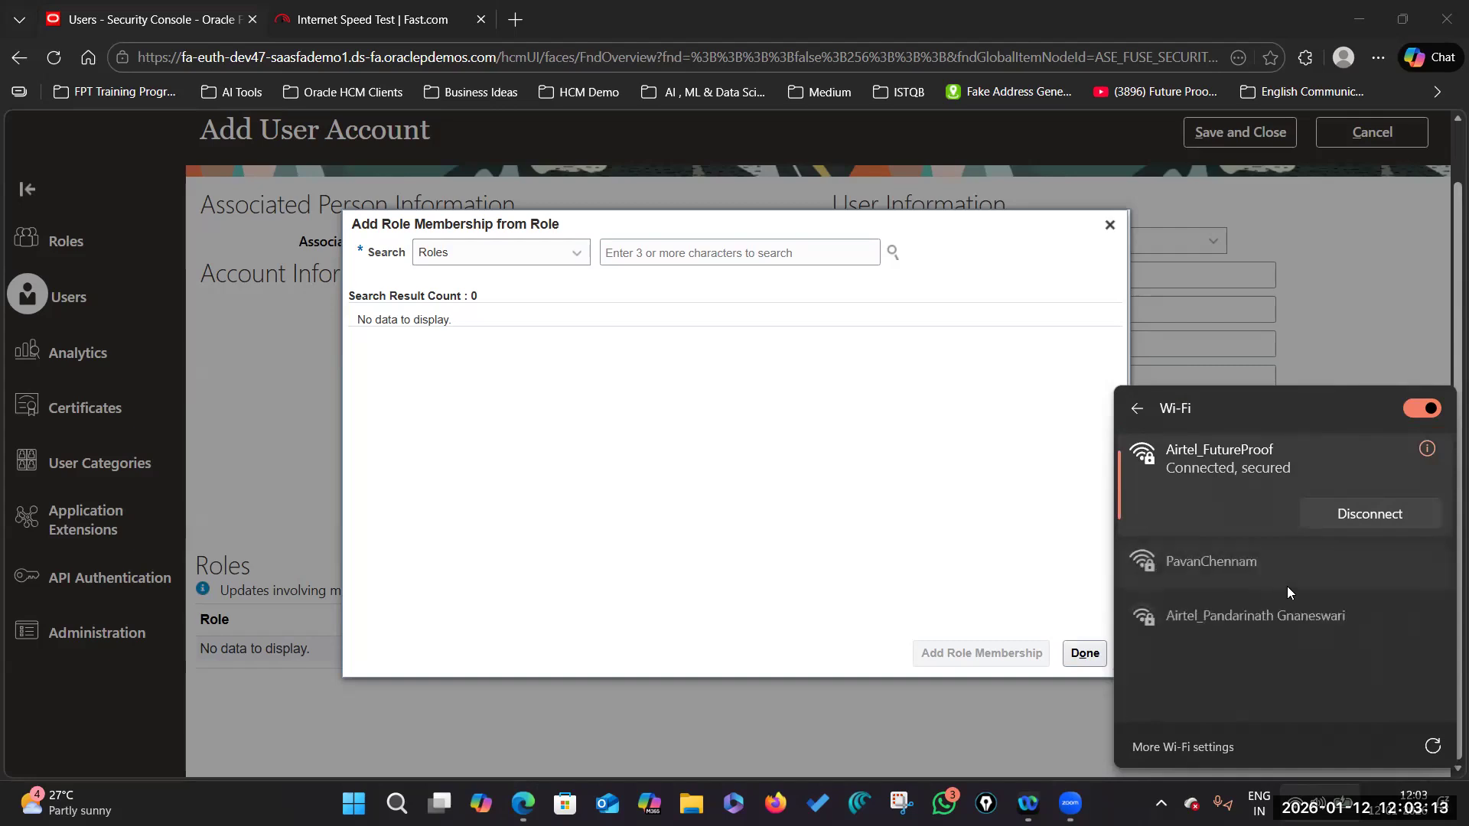
{"action": "left_click", "coordinate": [1278, 573]}
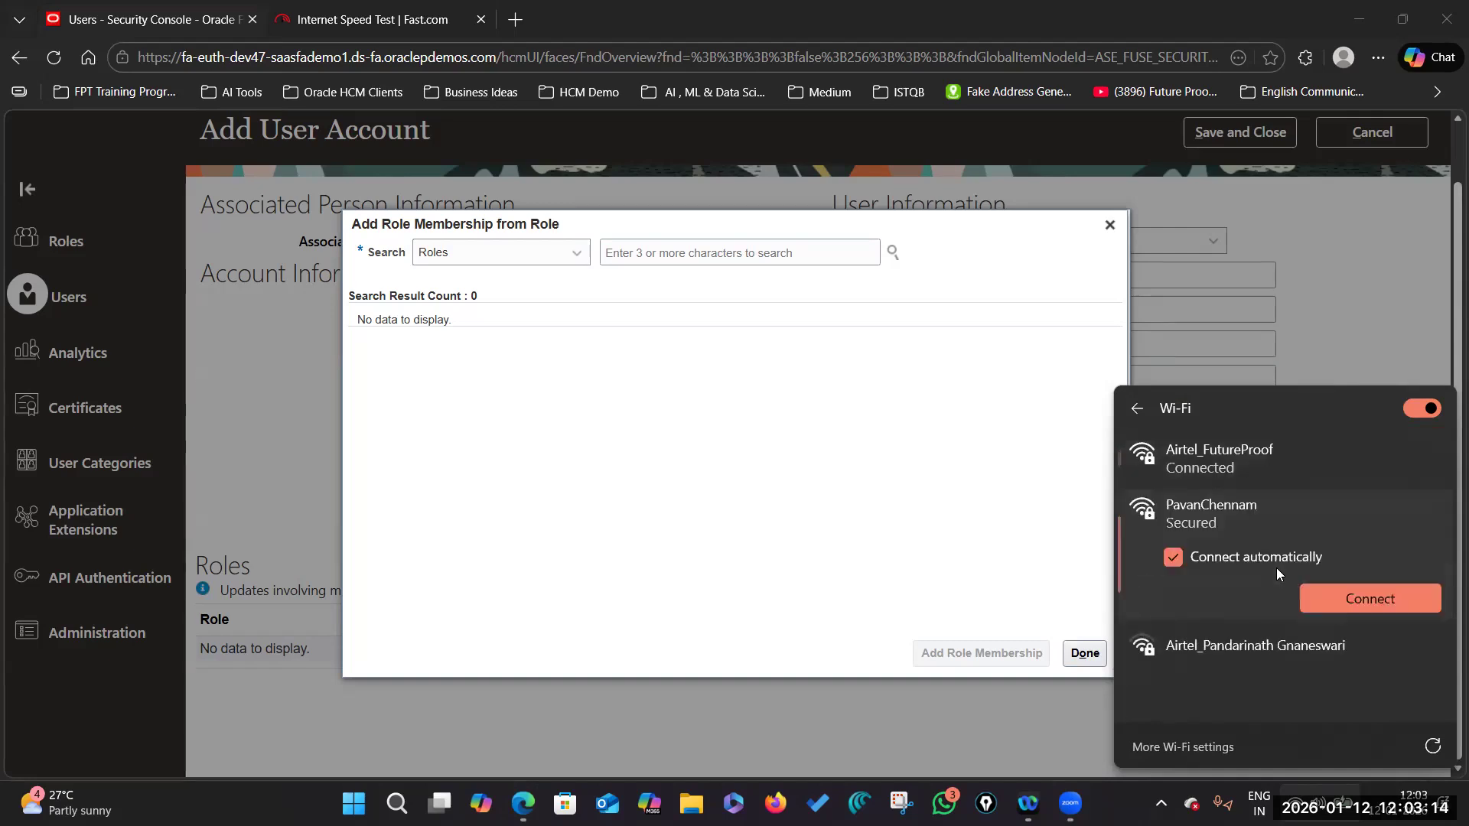
{"action": "left_click", "coordinate": [1365, 598]}
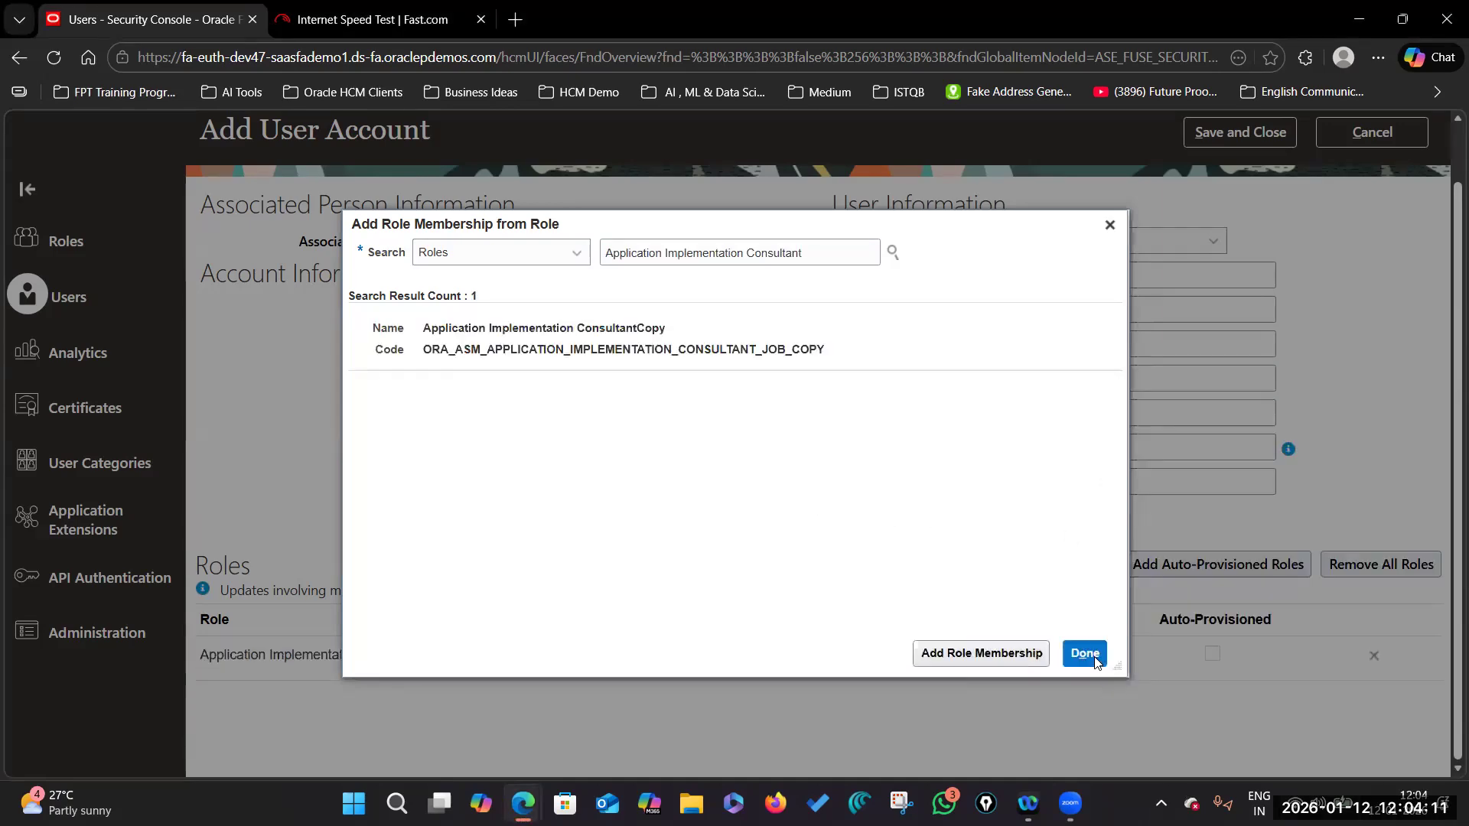
{"action": "left_click", "coordinate": [1085, 652]}
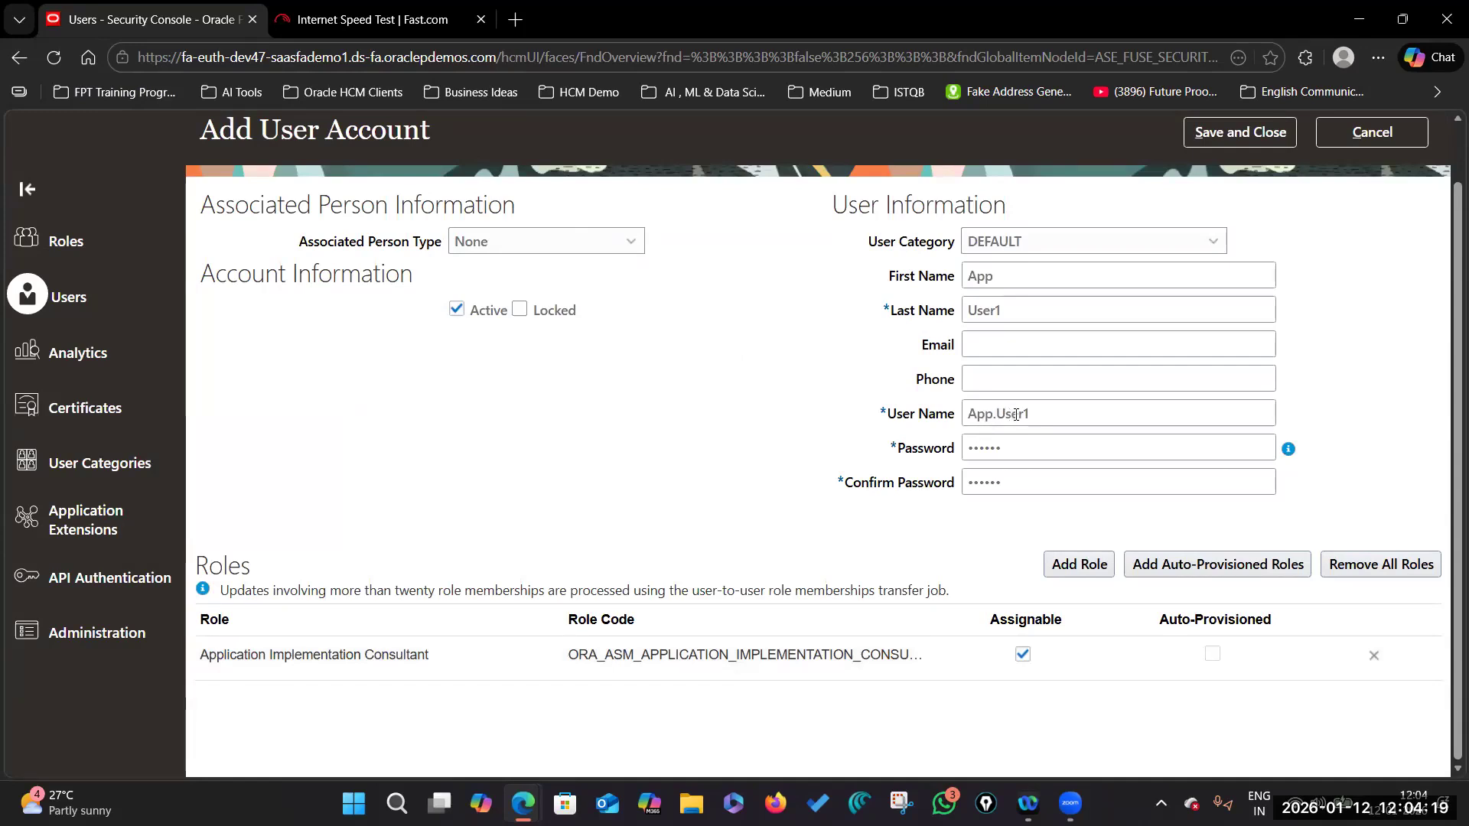
Step: Save the new user account, sign out, and paste the new user's name into the sign-in form
{"action": "left_click", "coordinate": [1241, 131]}
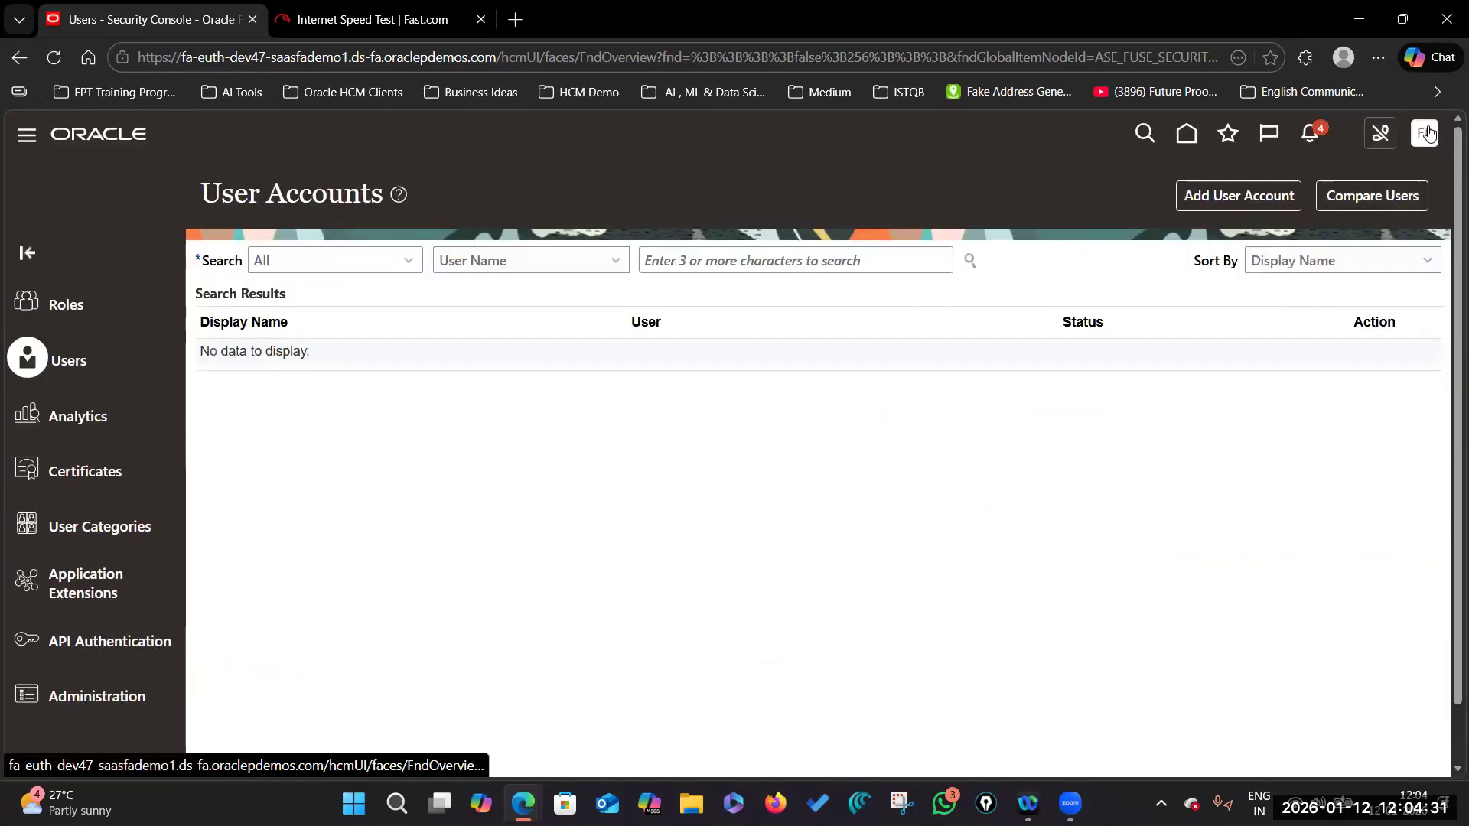
{"action": "left_click", "coordinate": [1393, 180]}
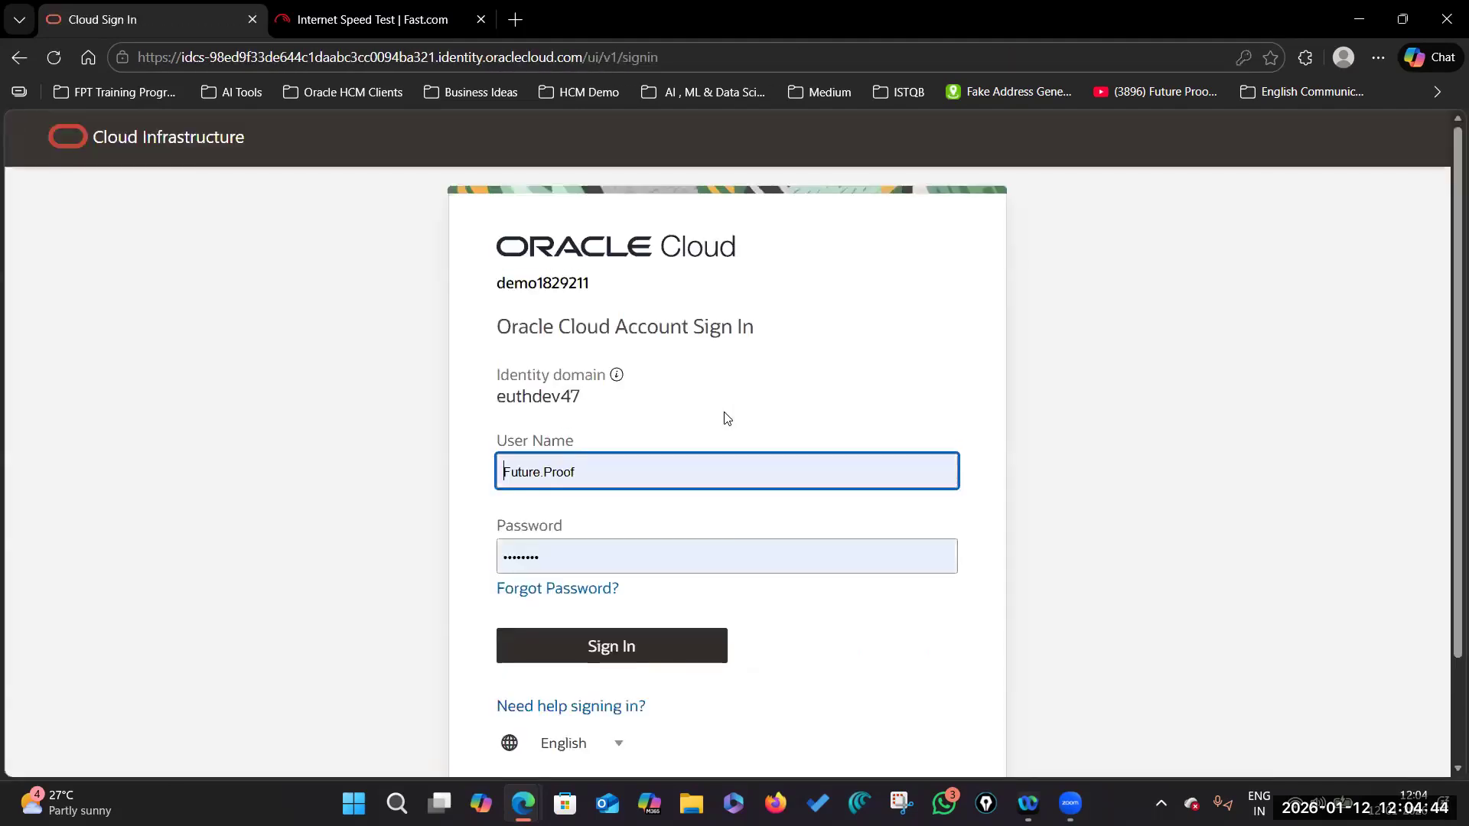
{"action": "left_click_drag", "start_coordinate": [606, 471], "coordinate": [495, 482]}
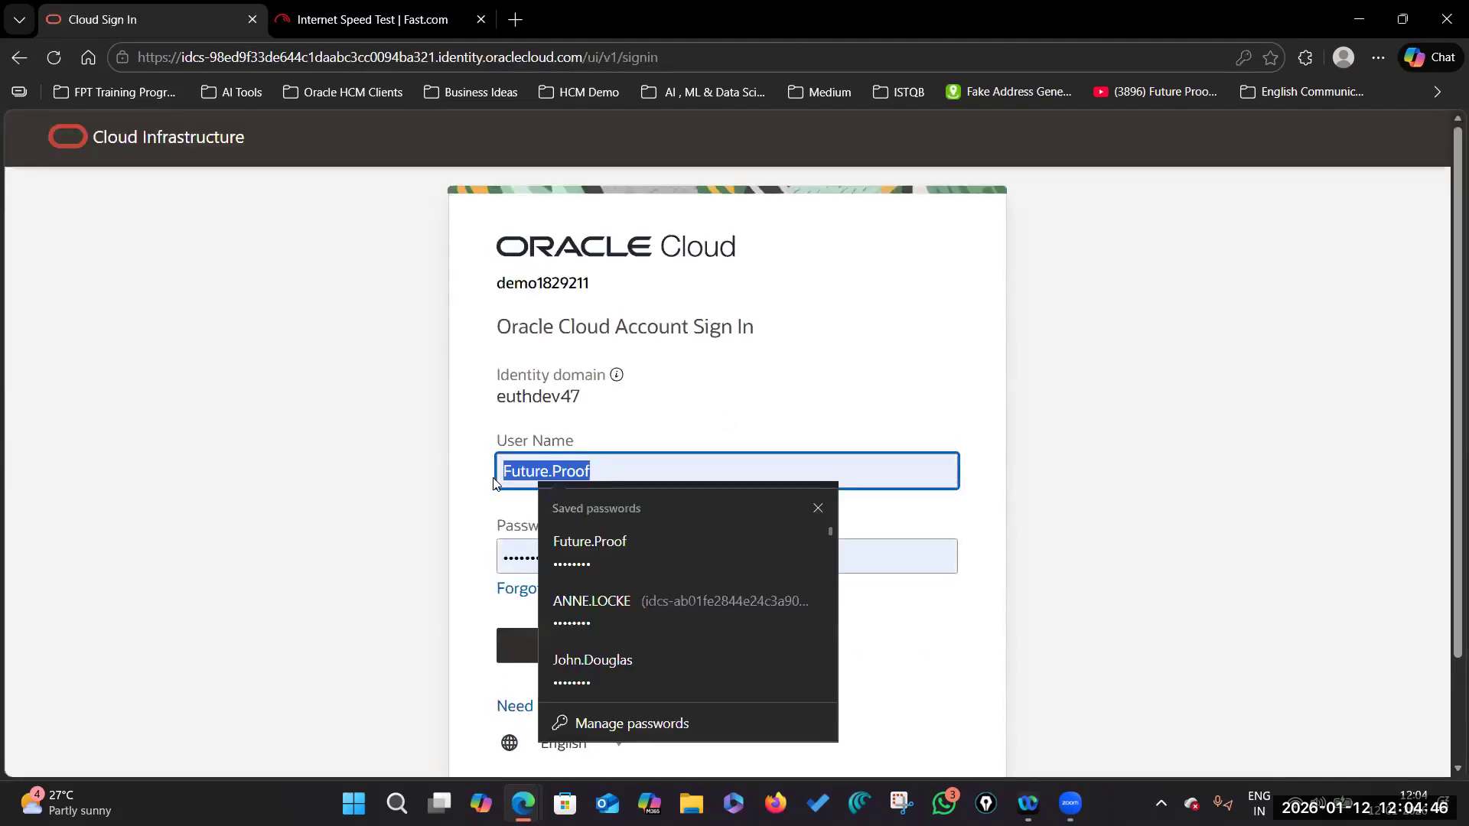
{"action": "type", "text": "App.user1"}
{"action": "left_click", "coordinate": [844, 379]}
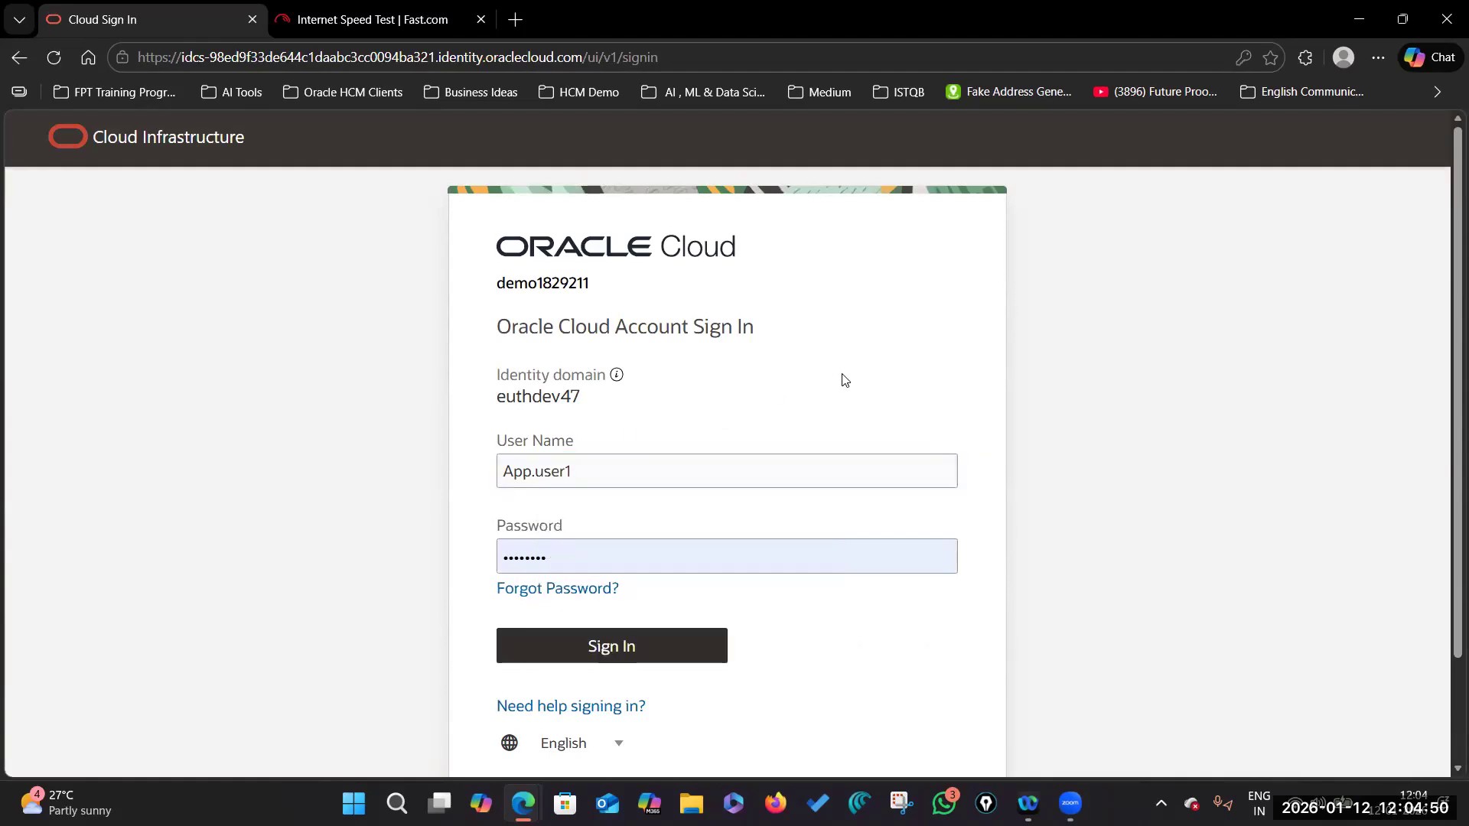
Step: Sign in as the new test user and open Reports and Analytics from the Tools group
{"action": "left_click", "coordinate": [617, 649]}
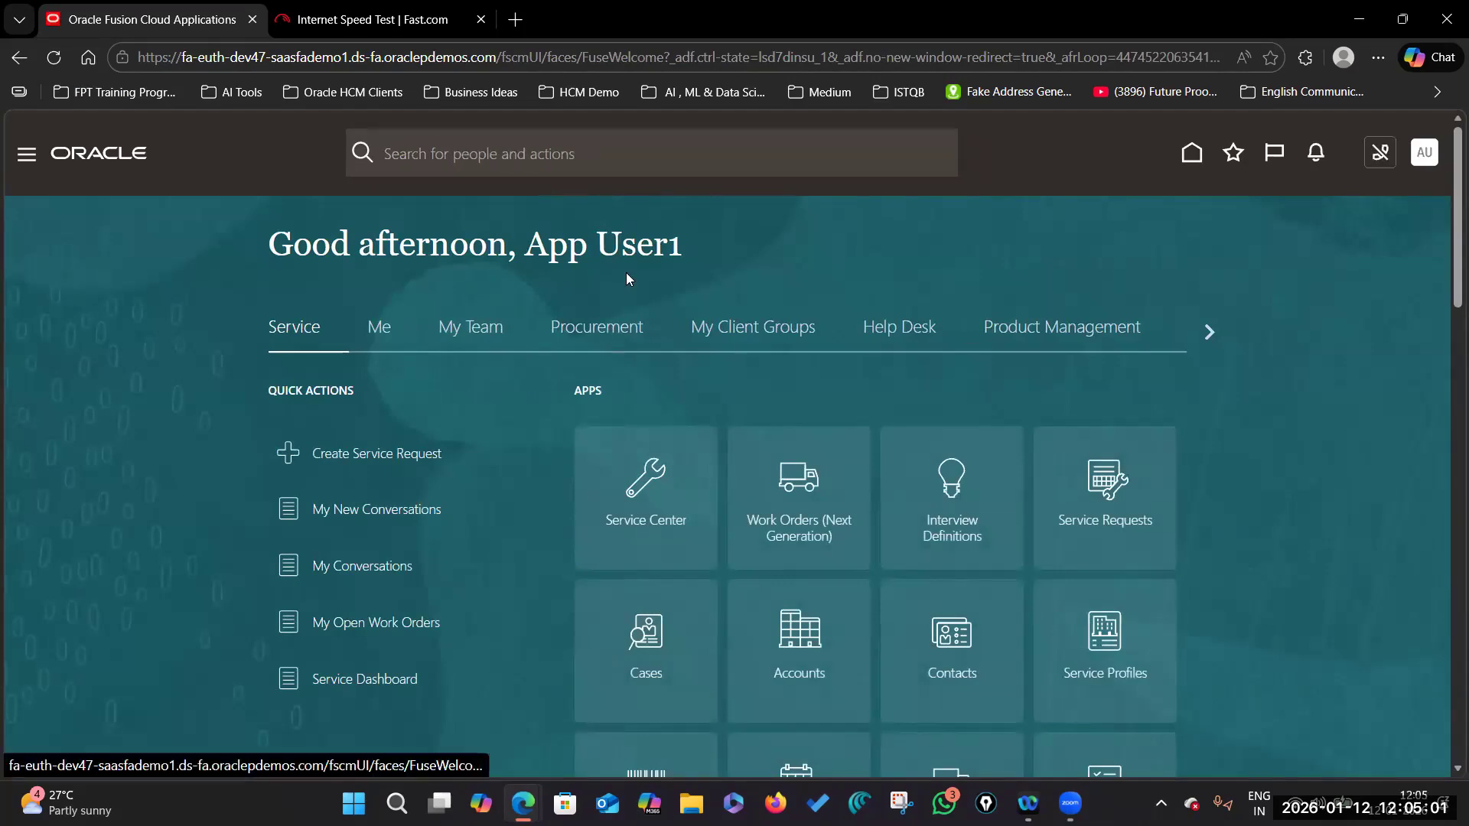
{"action": "left_click", "coordinate": [1210, 331]}
{"action": "scroll", "coordinate": [1019, 433], "scroll_direction": "down", "scroll_amount": 3}
{"action": "left_click", "coordinate": [657, 361]}
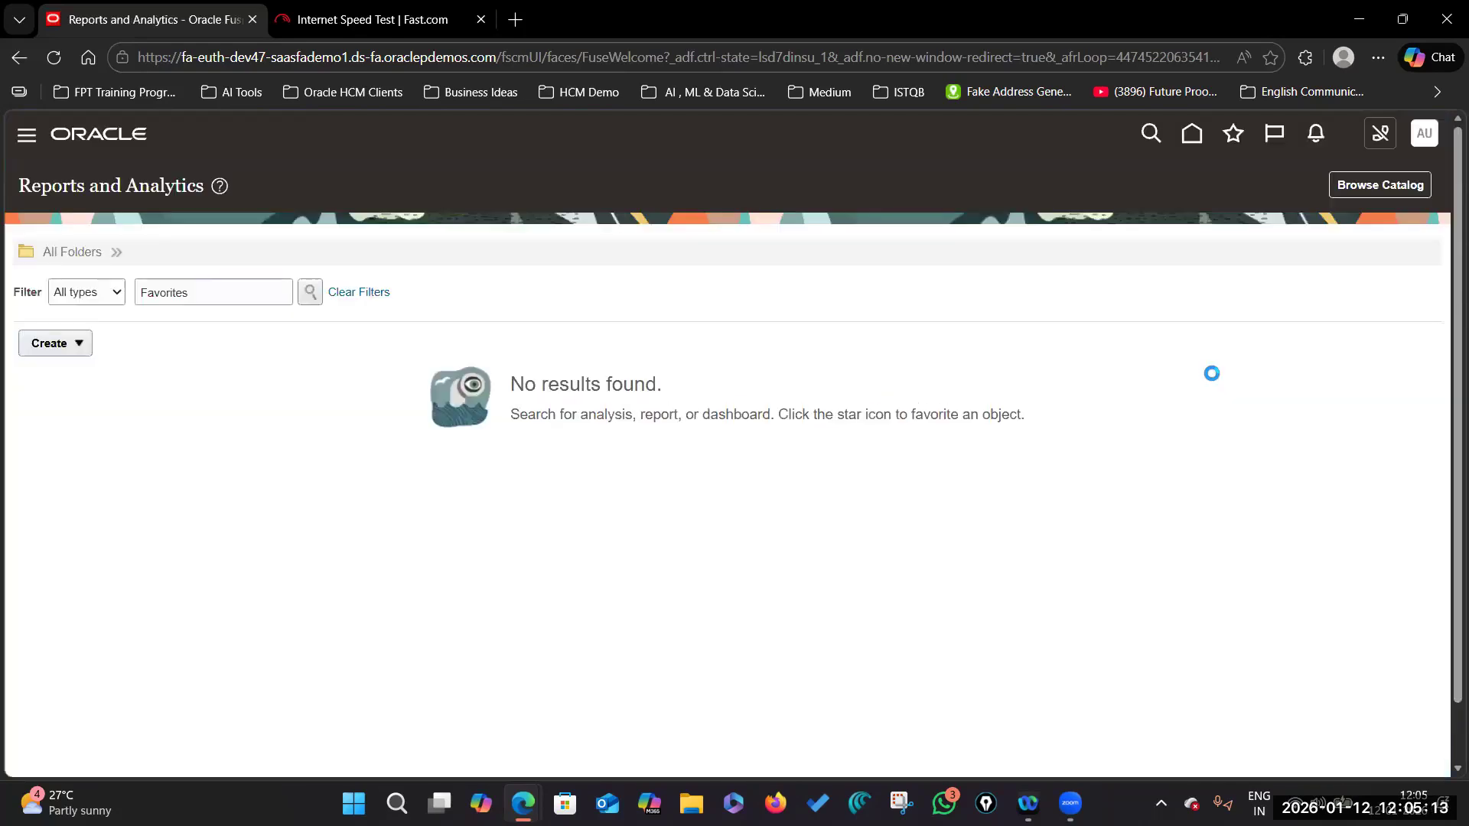
Step: Launch Browse Catalog and go to the BI home page in the newly opened catalog tab
{"action": "left_click", "coordinate": [1372, 184]}
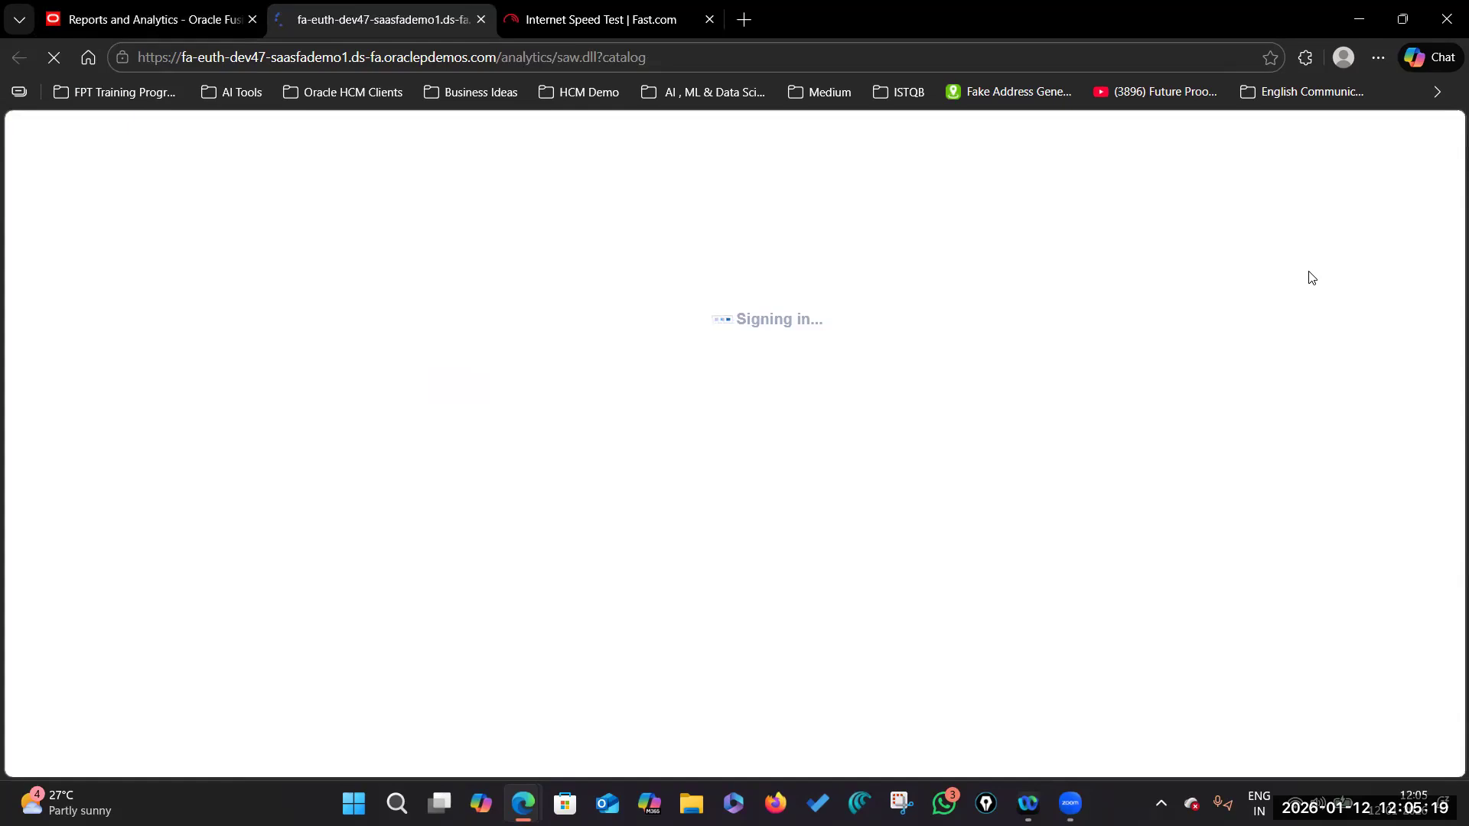
{"action": "left_click", "coordinate": [193, 19]}
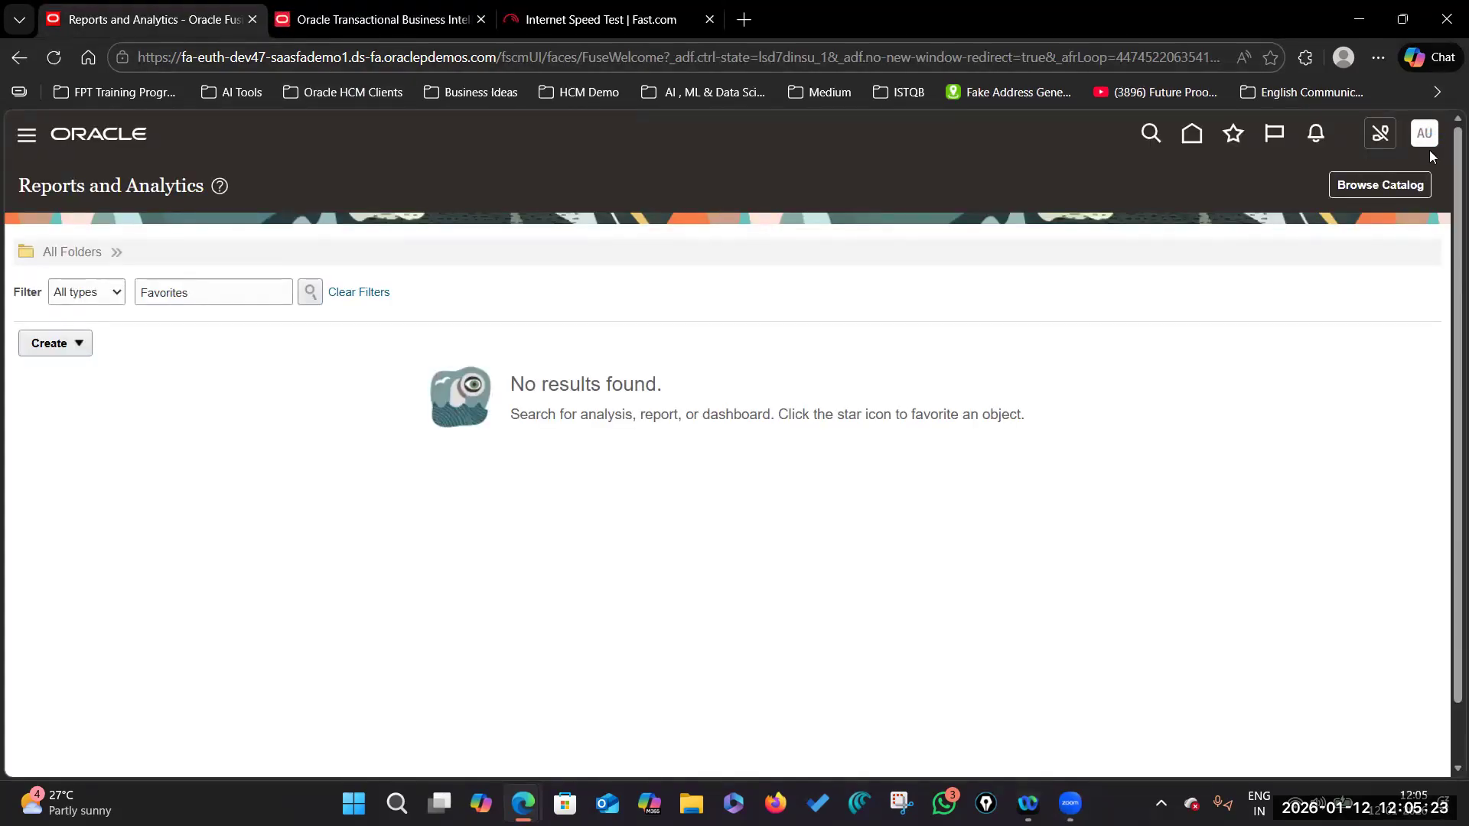
{"action": "key", "text": "ctrl+Tab"}
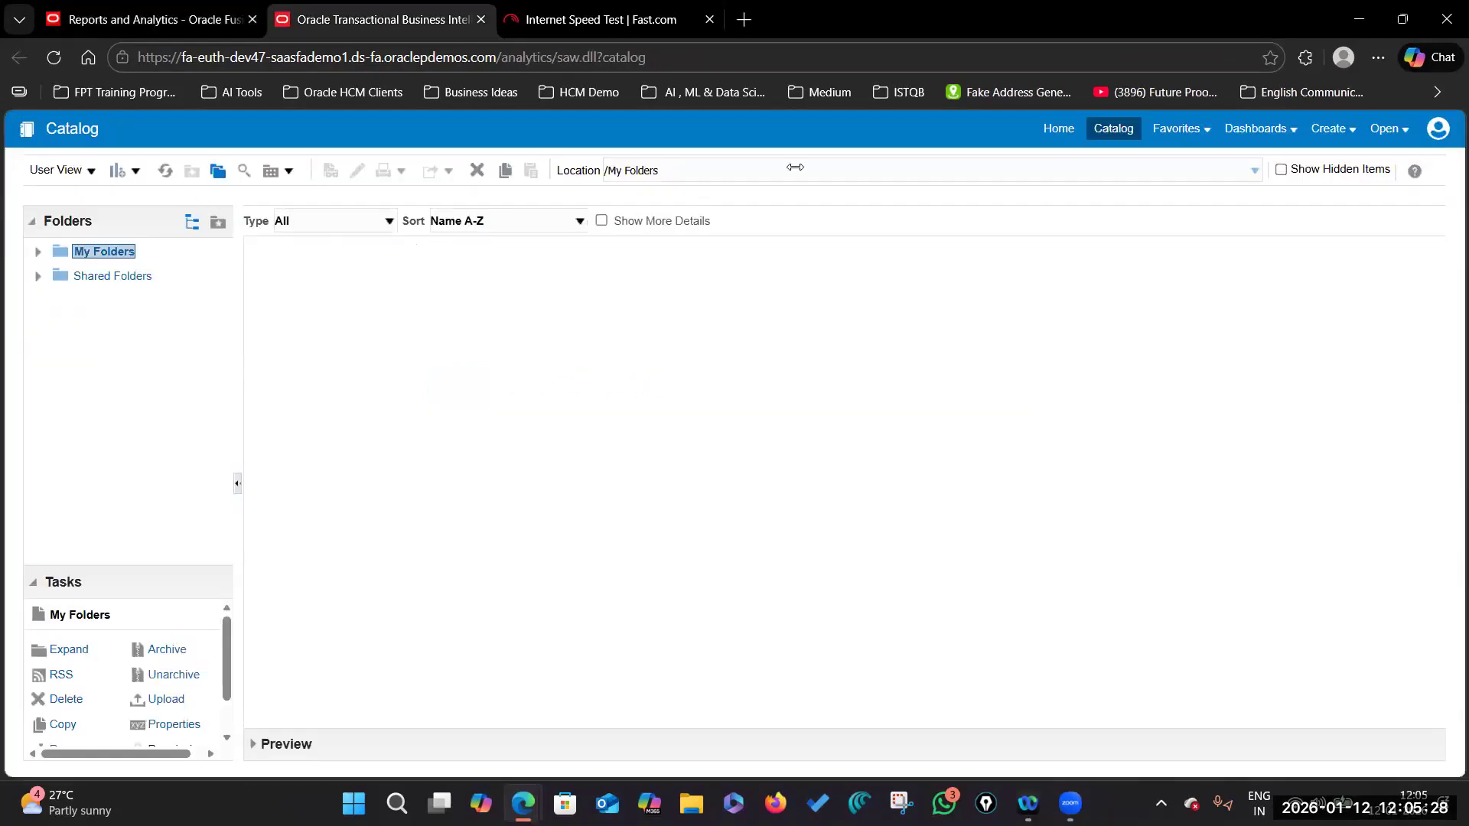
{"action": "left_click", "coordinate": [1052, 140]}
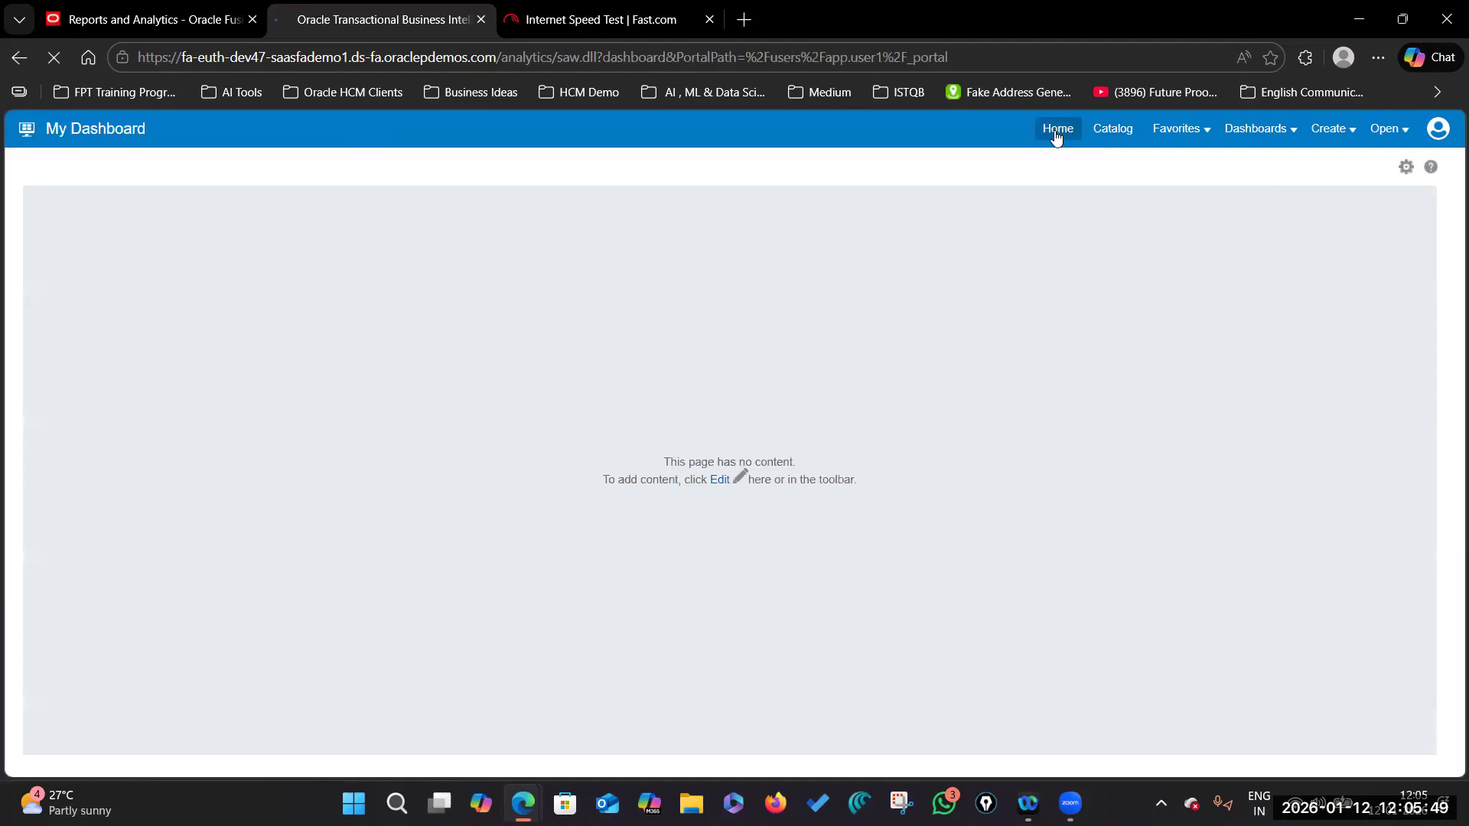
{"action": "left_click", "coordinate": [1058, 130]}
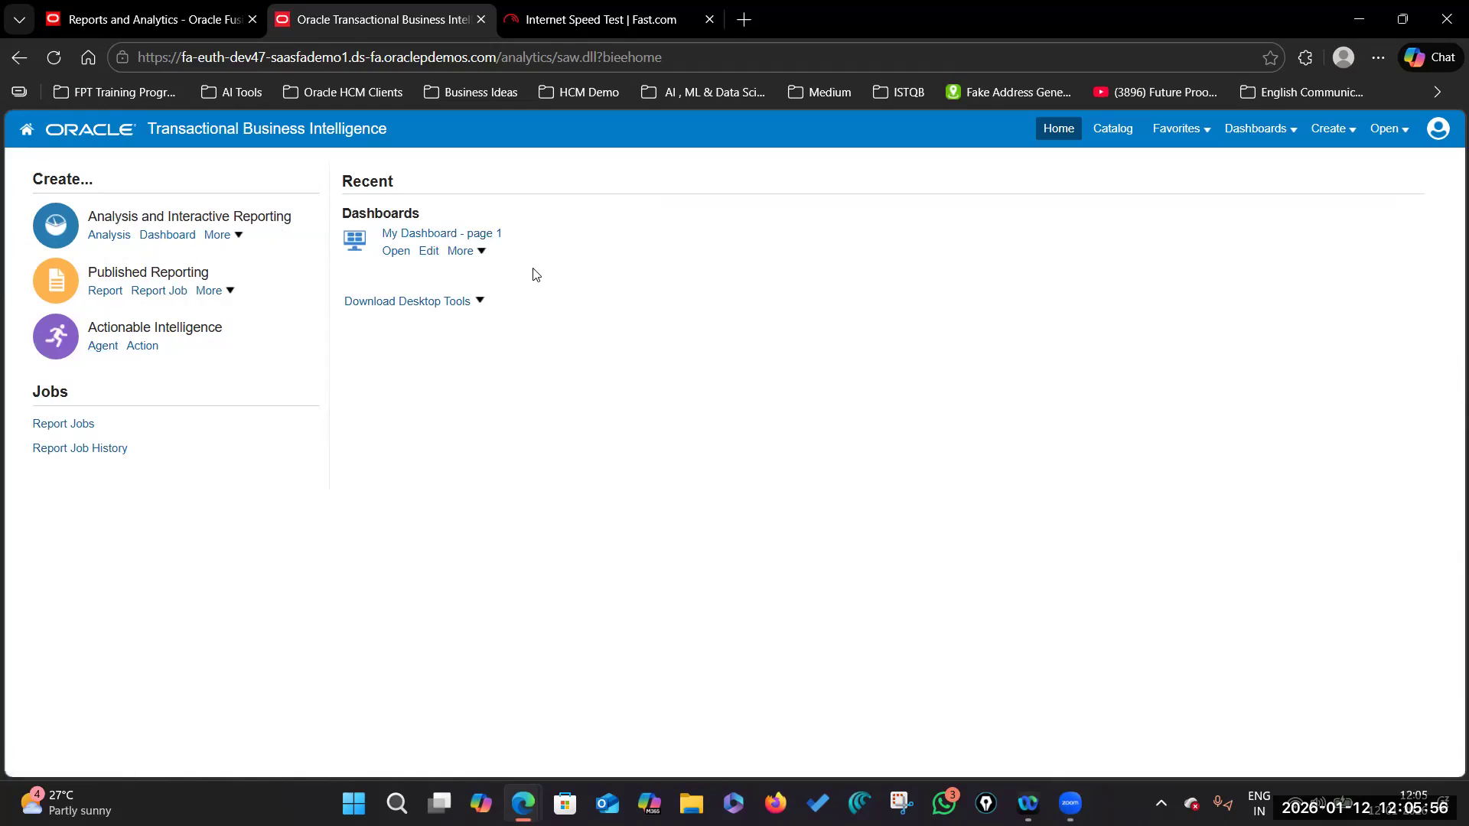
Step: Bring up the Open dialog and expand Shared Folders > Custom
{"action": "left_click", "coordinate": [1389, 129]}
{"action": "left_click", "coordinate": [1255, 151]}
{"action": "left_click", "coordinate": [478, 322]}
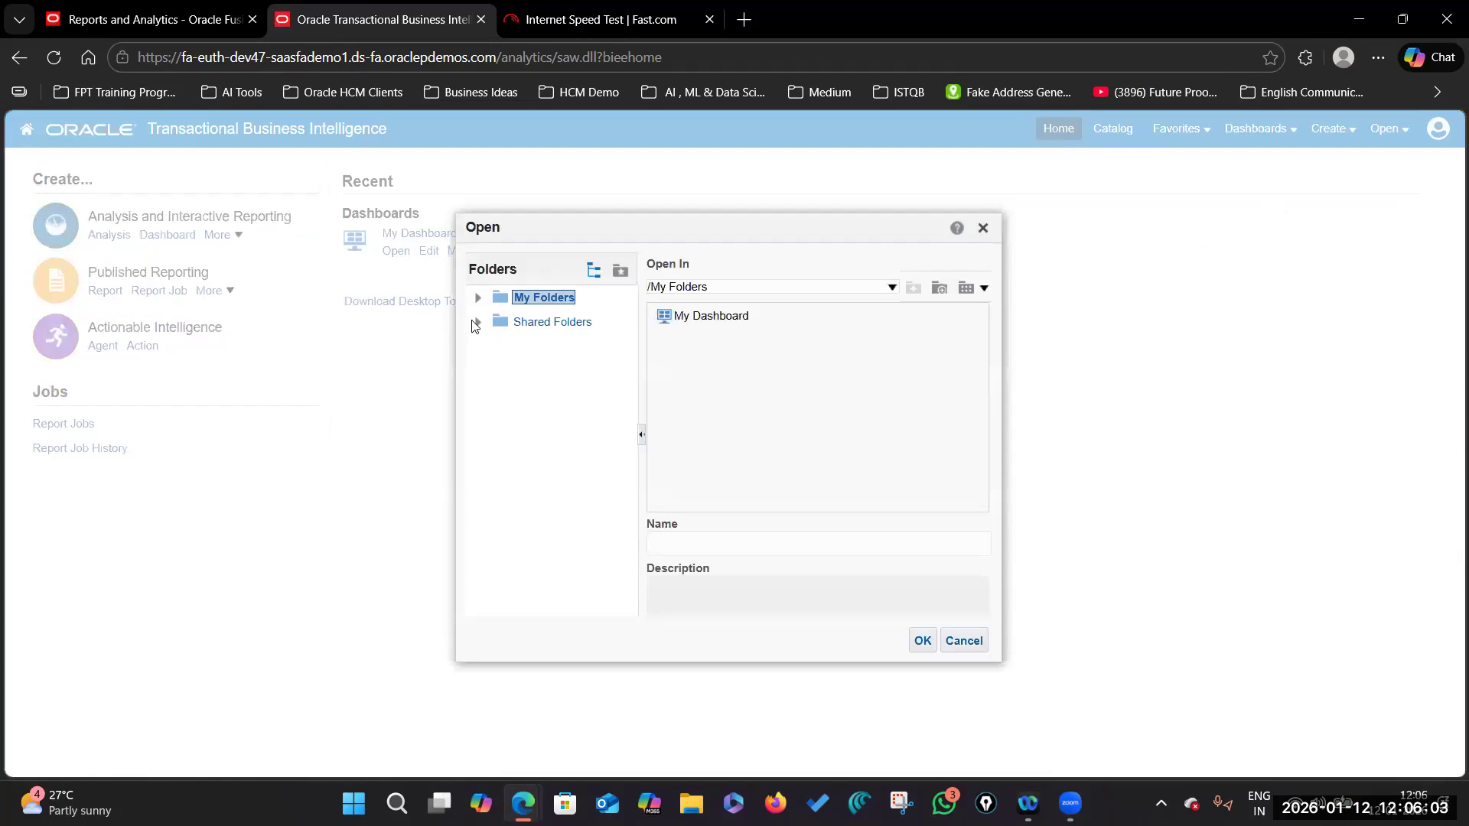
{"action": "scroll", "coordinate": [539, 451], "scroll_direction": "down", "scroll_amount": 3}
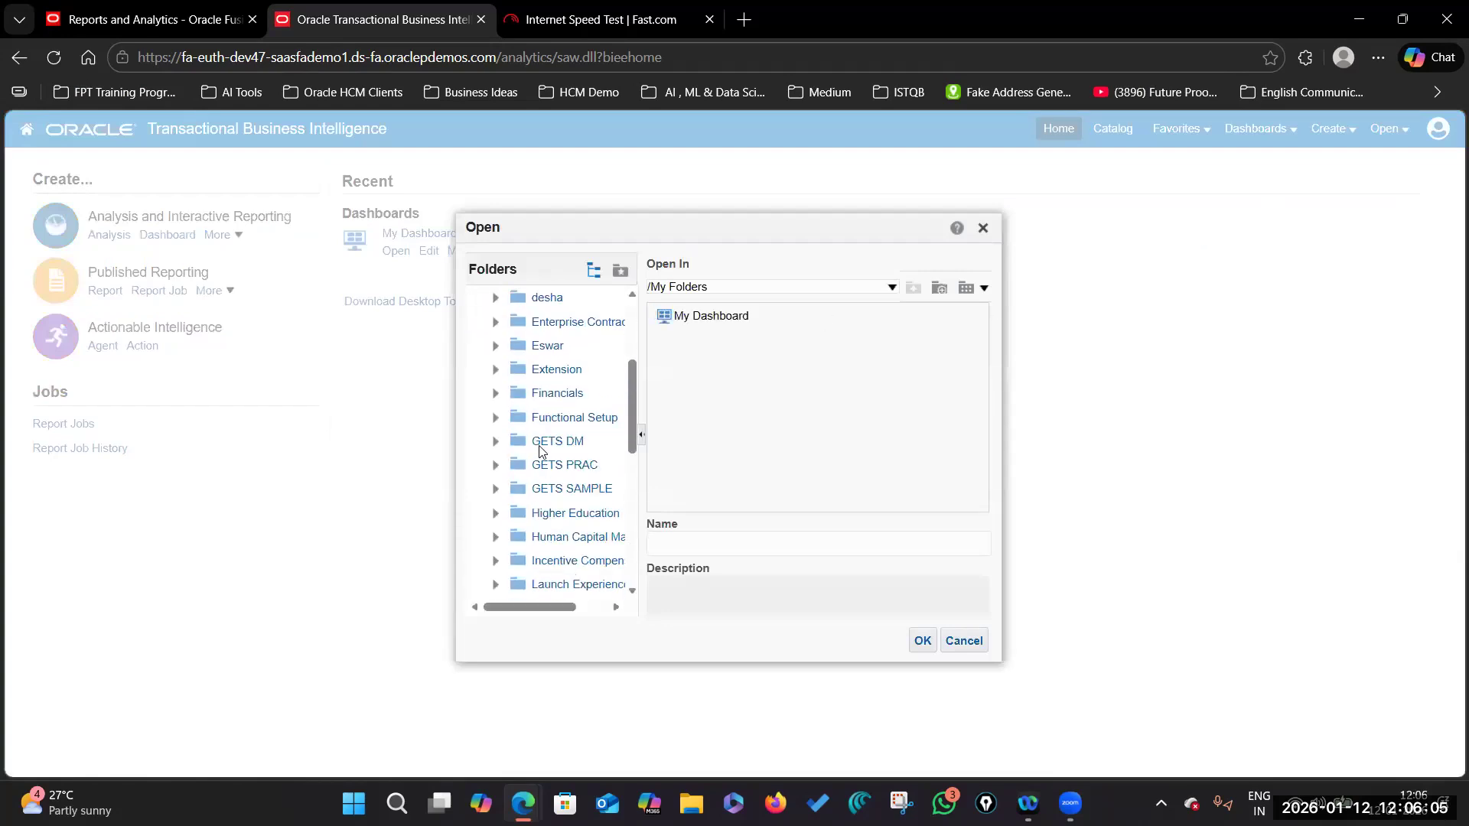
{"action": "scroll", "coordinate": [520, 429], "scroll_direction": "up", "scroll_amount": 5}
{"action": "left_click", "coordinate": [495, 418]}
Step: Select the Future Proof Trainings folder and choose the Head Count by Department analysis
{"action": "scroll", "coordinate": [563, 468], "scroll_direction": "down", "scroll_amount": 2}
{"action": "scroll", "coordinate": [559, 472], "scroll_direction": "down", "scroll_amount": 1}
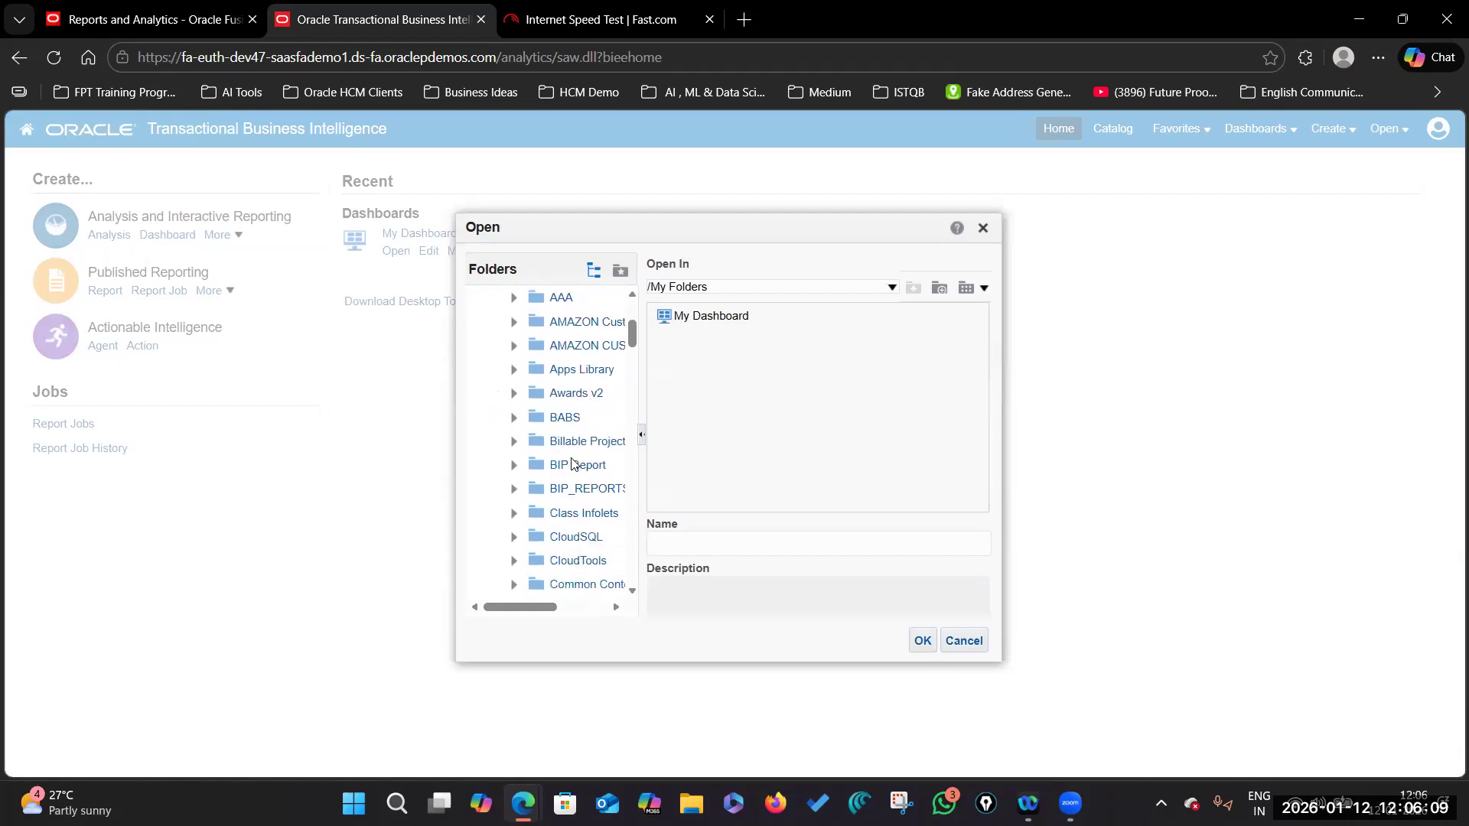
{"action": "left_click_drag", "start_coordinate": [641, 417], "coordinate": [704, 420]}
{"action": "scroll", "coordinate": [581, 490], "scroll_direction": "down", "scroll_amount": 6}
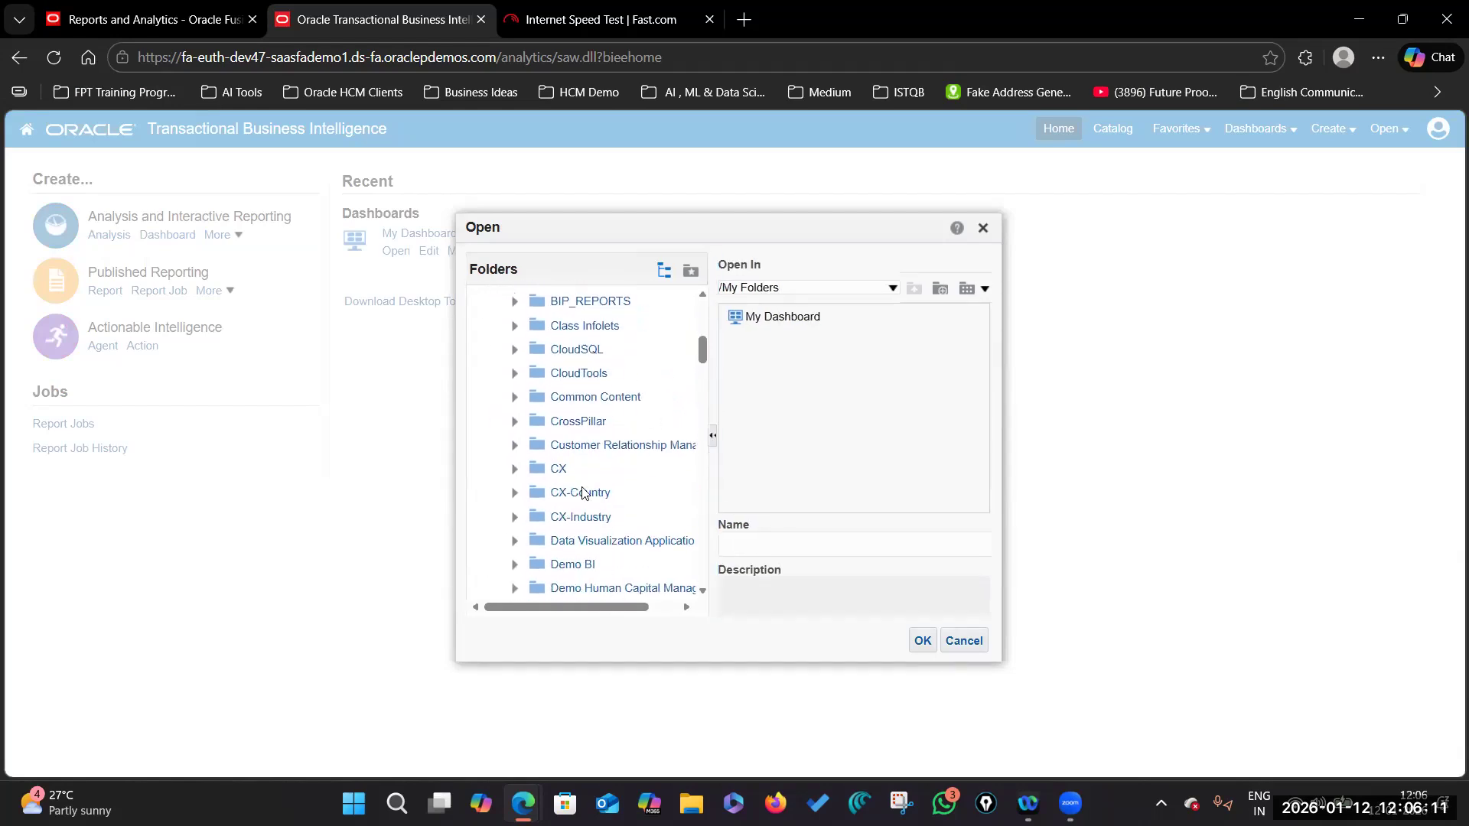
{"action": "scroll", "coordinate": [578, 465], "scroll_direction": "up", "scroll_amount": 3}
{"action": "scroll", "coordinate": [579, 466], "scroll_direction": "up", "scroll_amount": 5}
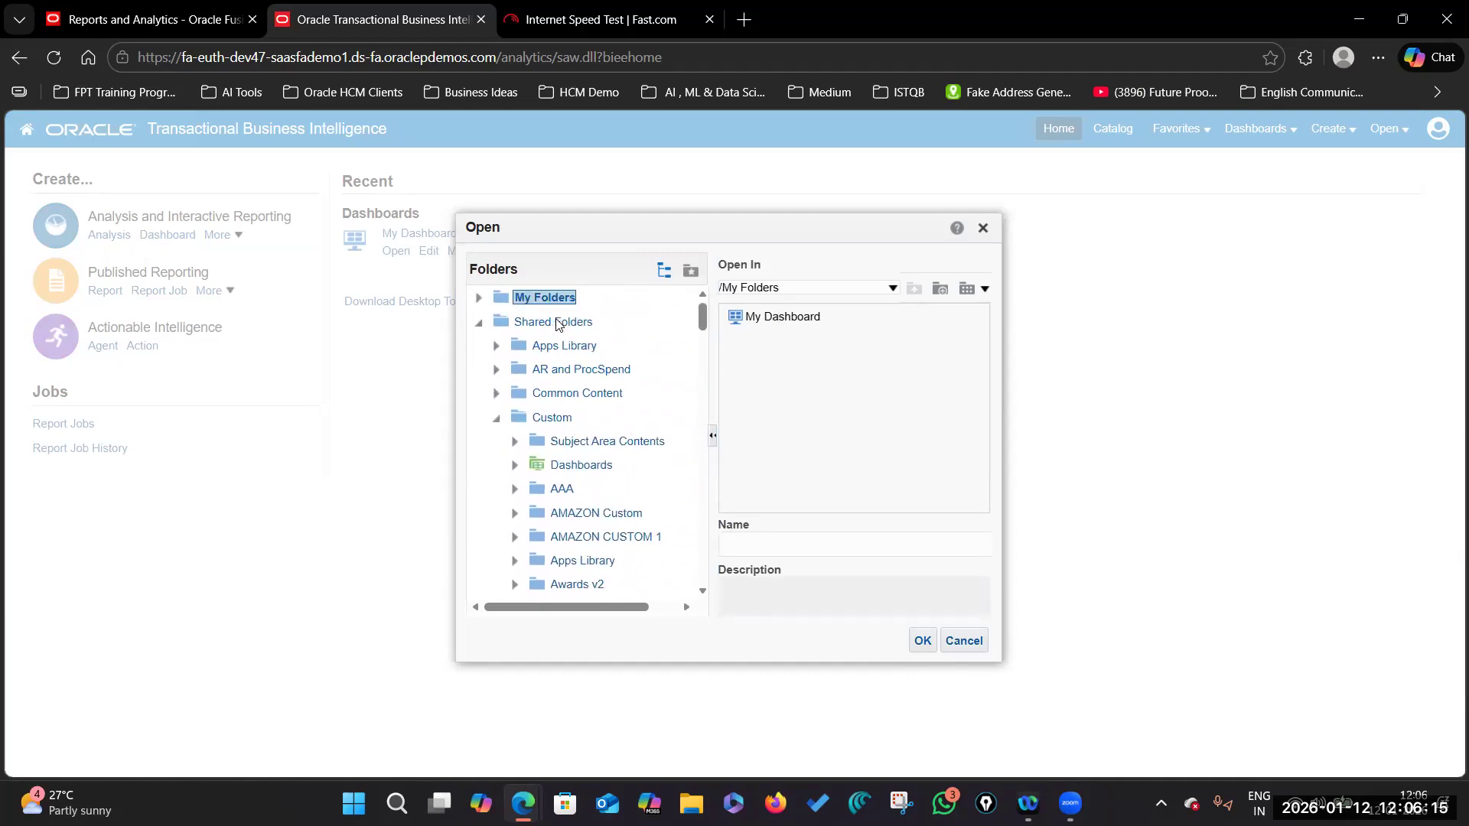
{"action": "scroll", "coordinate": [559, 482], "scroll_direction": "down", "scroll_amount": 8}
{"action": "scroll", "coordinate": [566, 507], "scroll_direction": "down", "scroll_amount": 5}
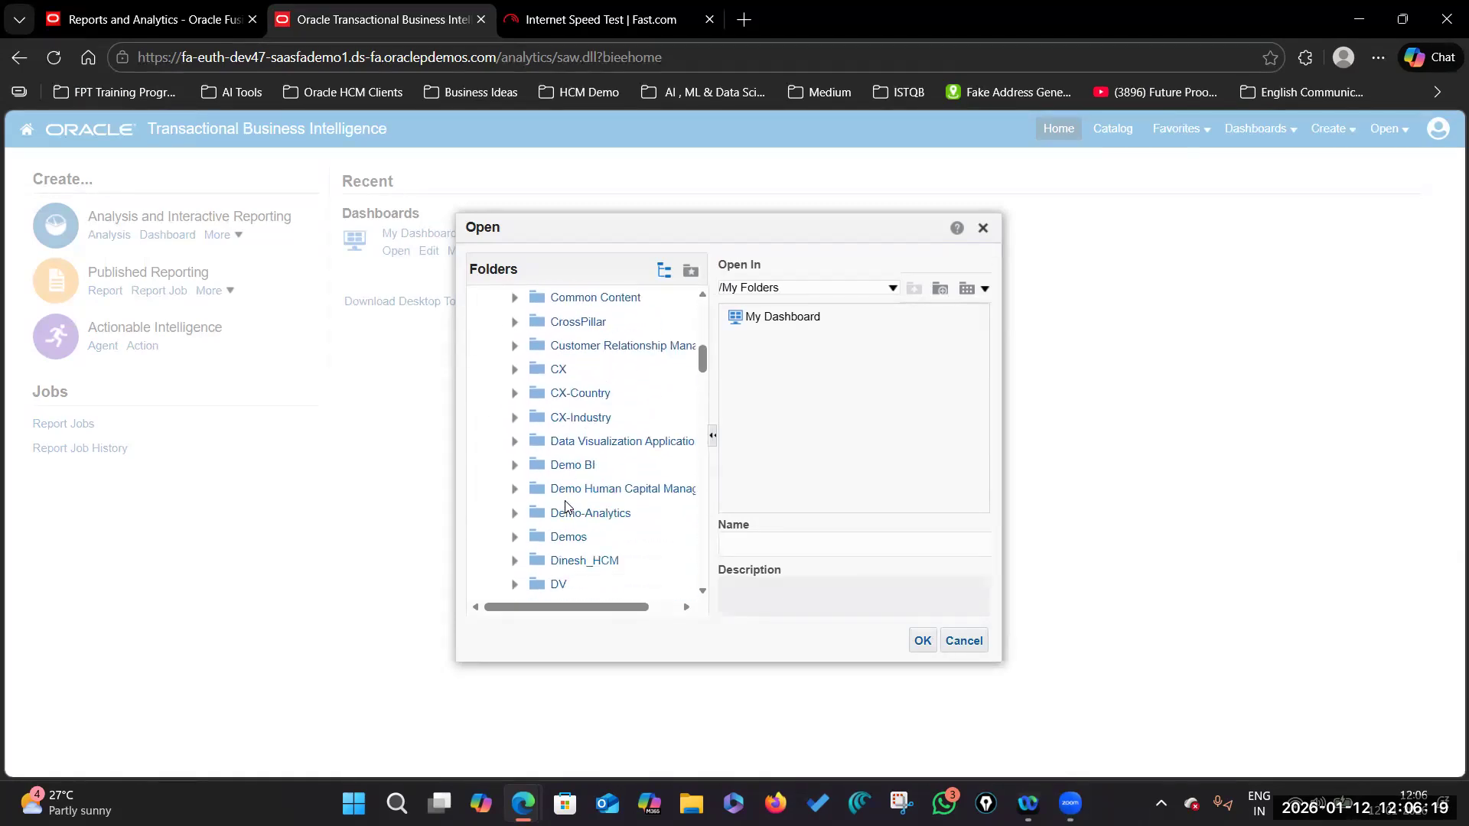
{"action": "scroll", "coordinate": [566, 507], "scroll_direction": "up", "scroll_amount": 8}
{"action": "scroll", "coordinate": [567, 508], "scroll_direction": "up", "scroll_amount": 3}
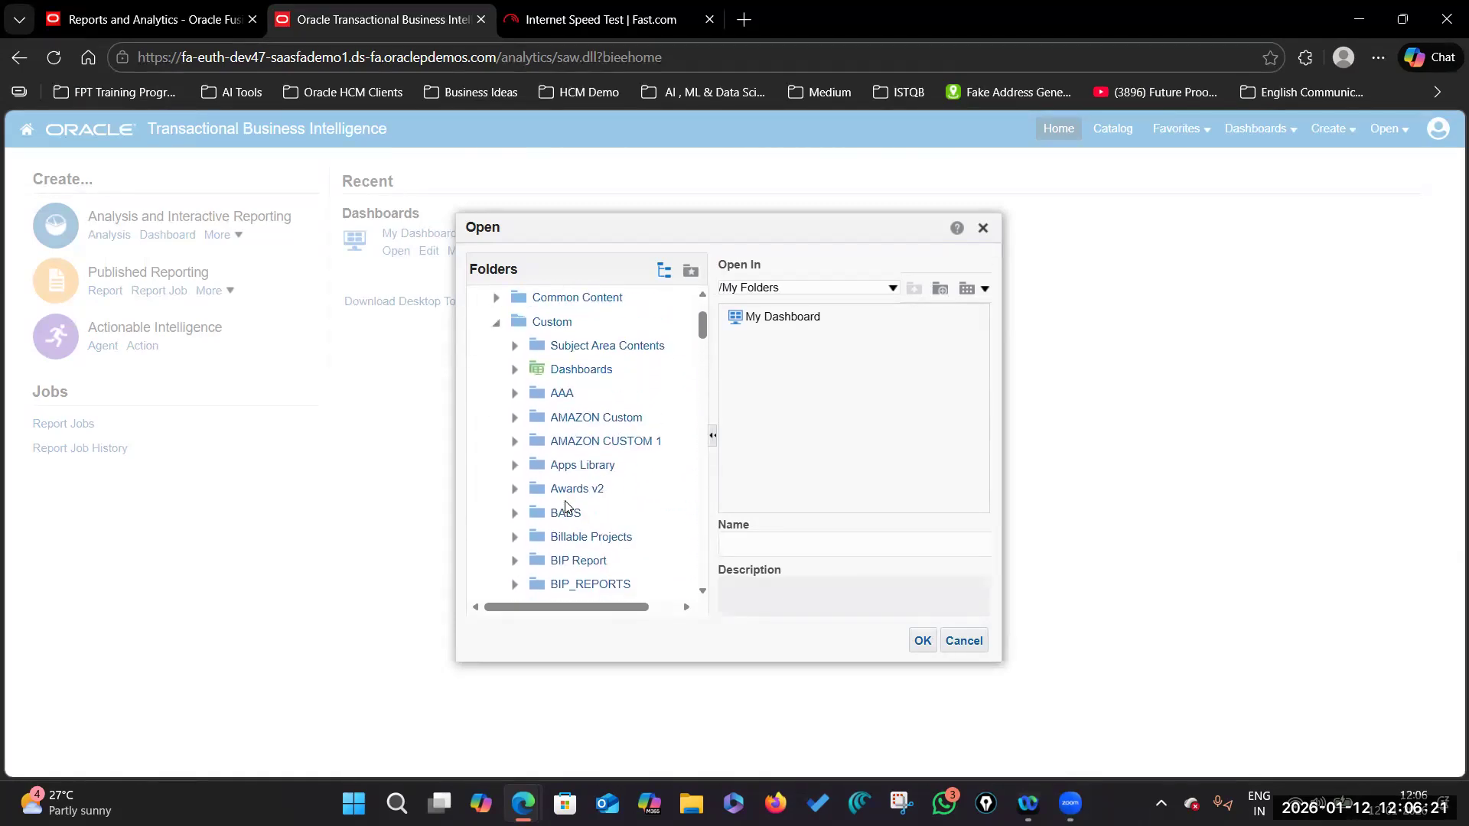
{"action": "scroll", "coordinate": [566, 528], "scroll_direction": "down", "scroll_amount": 8}
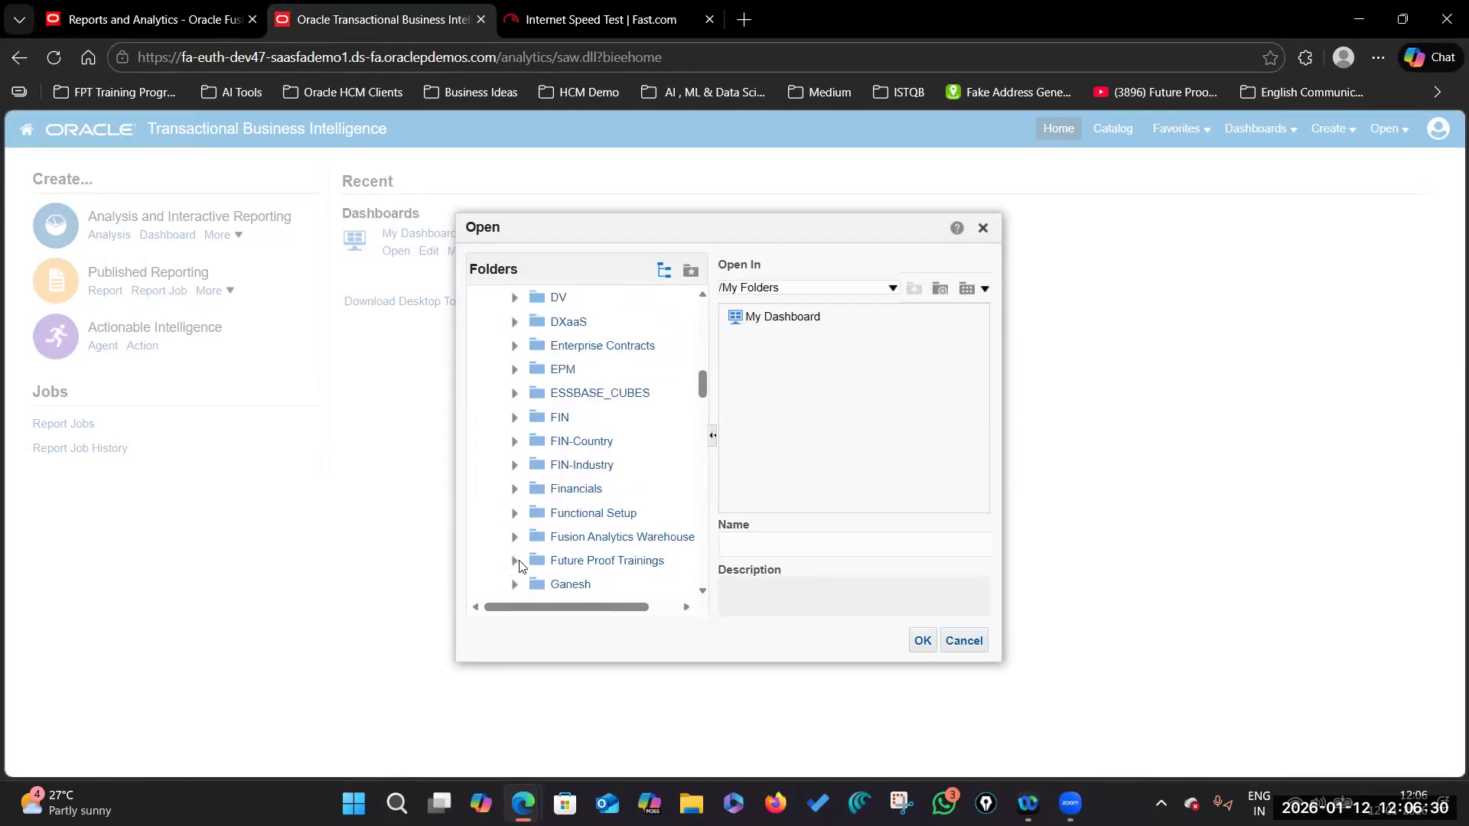
{"action": "left_click", "coordinate": [588, 562]}
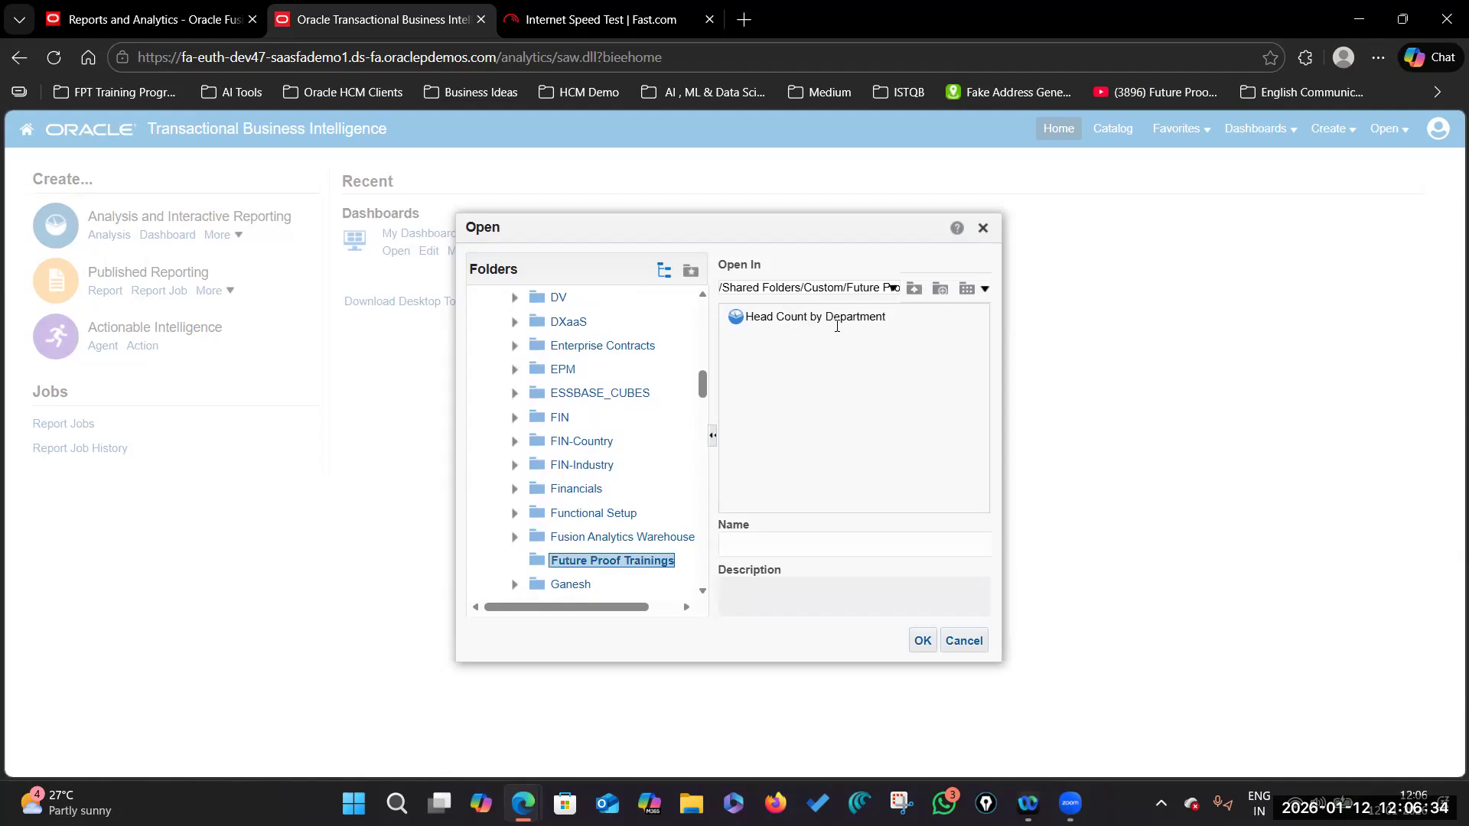
{"action": "left_click", "coordinate": [793, 319]}
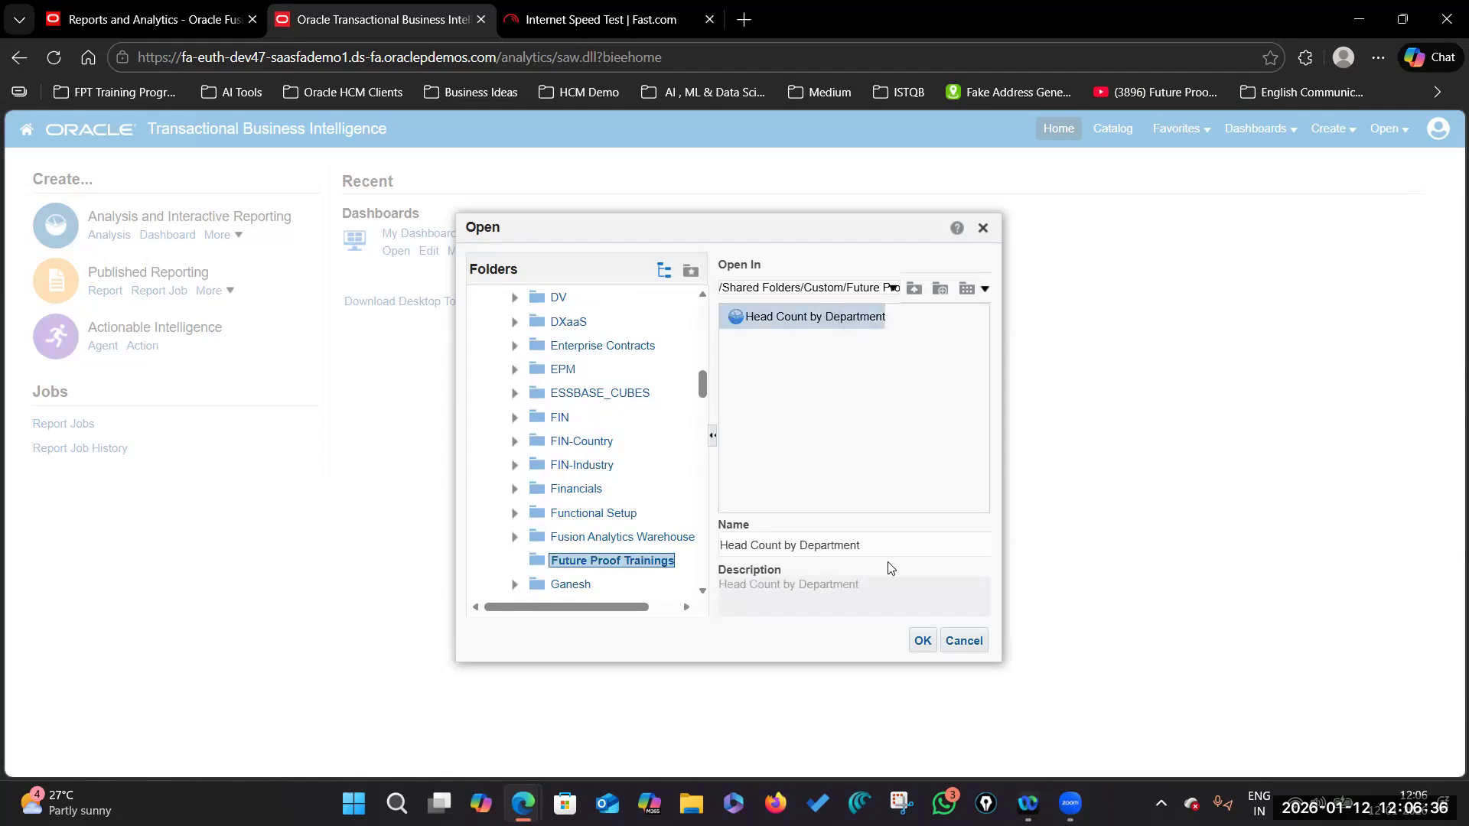
Step: Open Head Count by Department, confirm it shows No Results, and launch a second browser window
{"action": "left_click", "coordinate": [922, 642]}
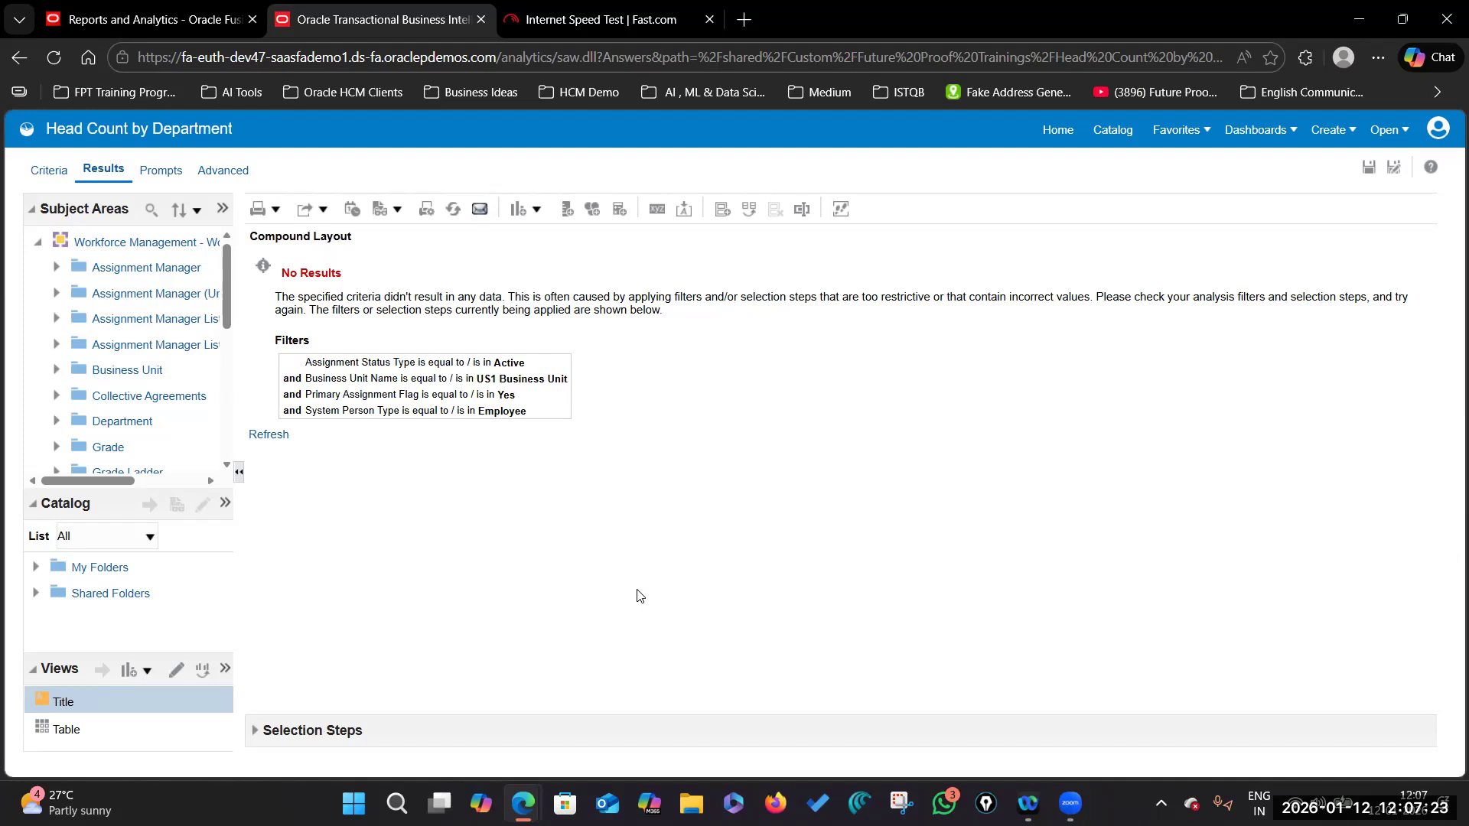
{"action": "left_click", "coordinate": [1435, 126]}
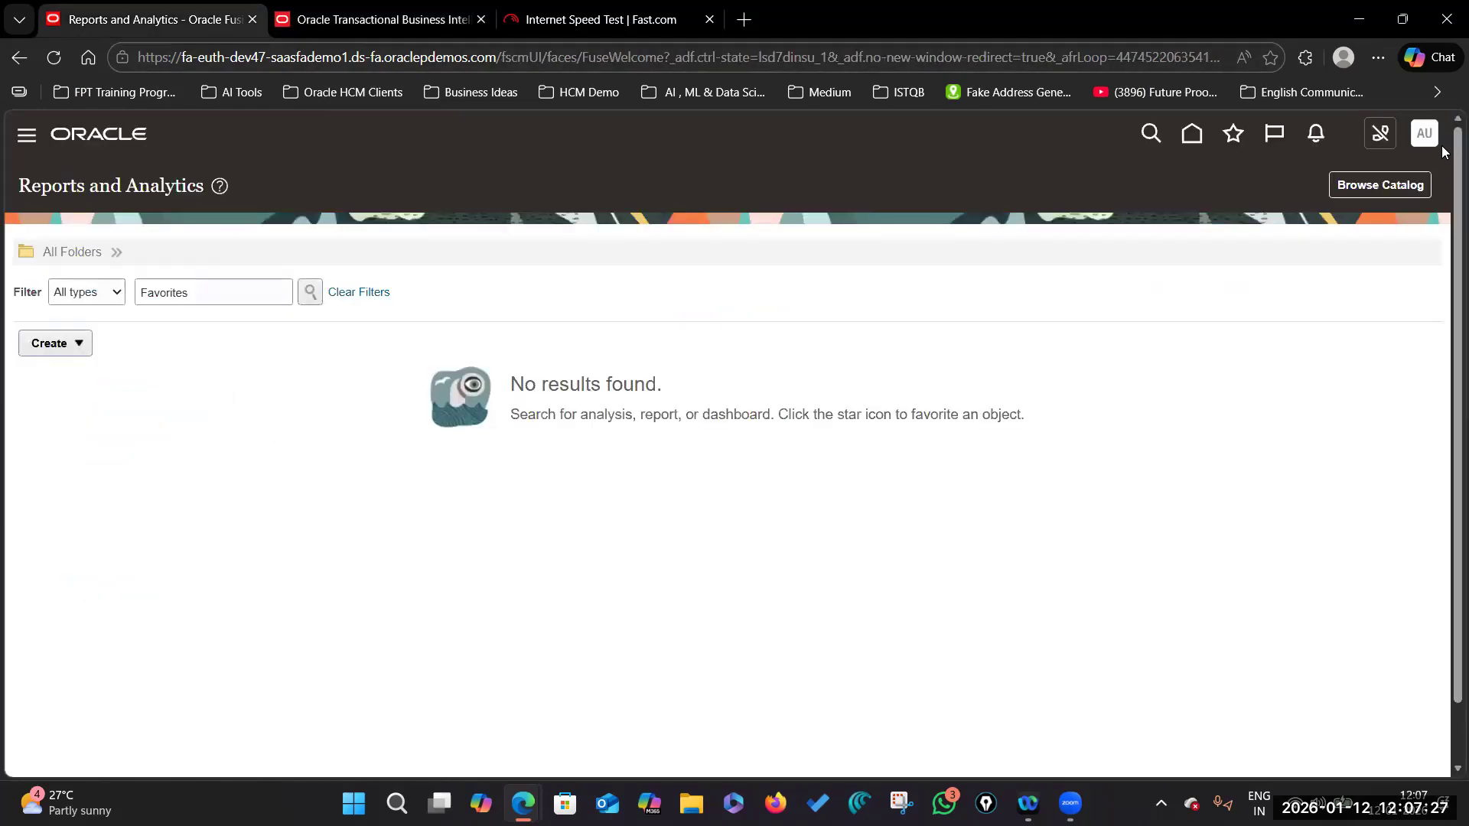
{"action": "left_click", "coordinate": [341, 21]}
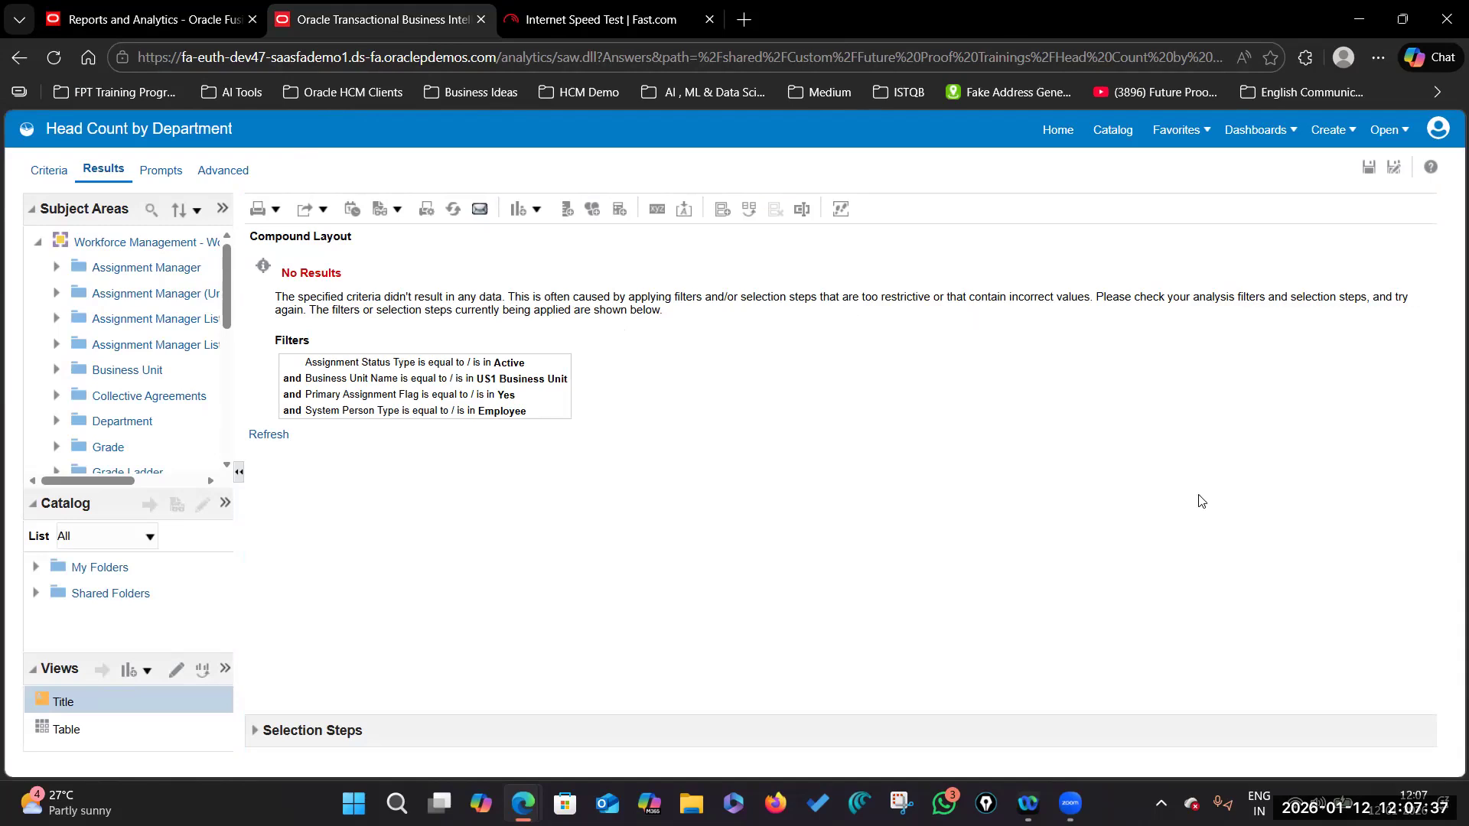
{"action": "left_click", "coordinate": [860, 803]}
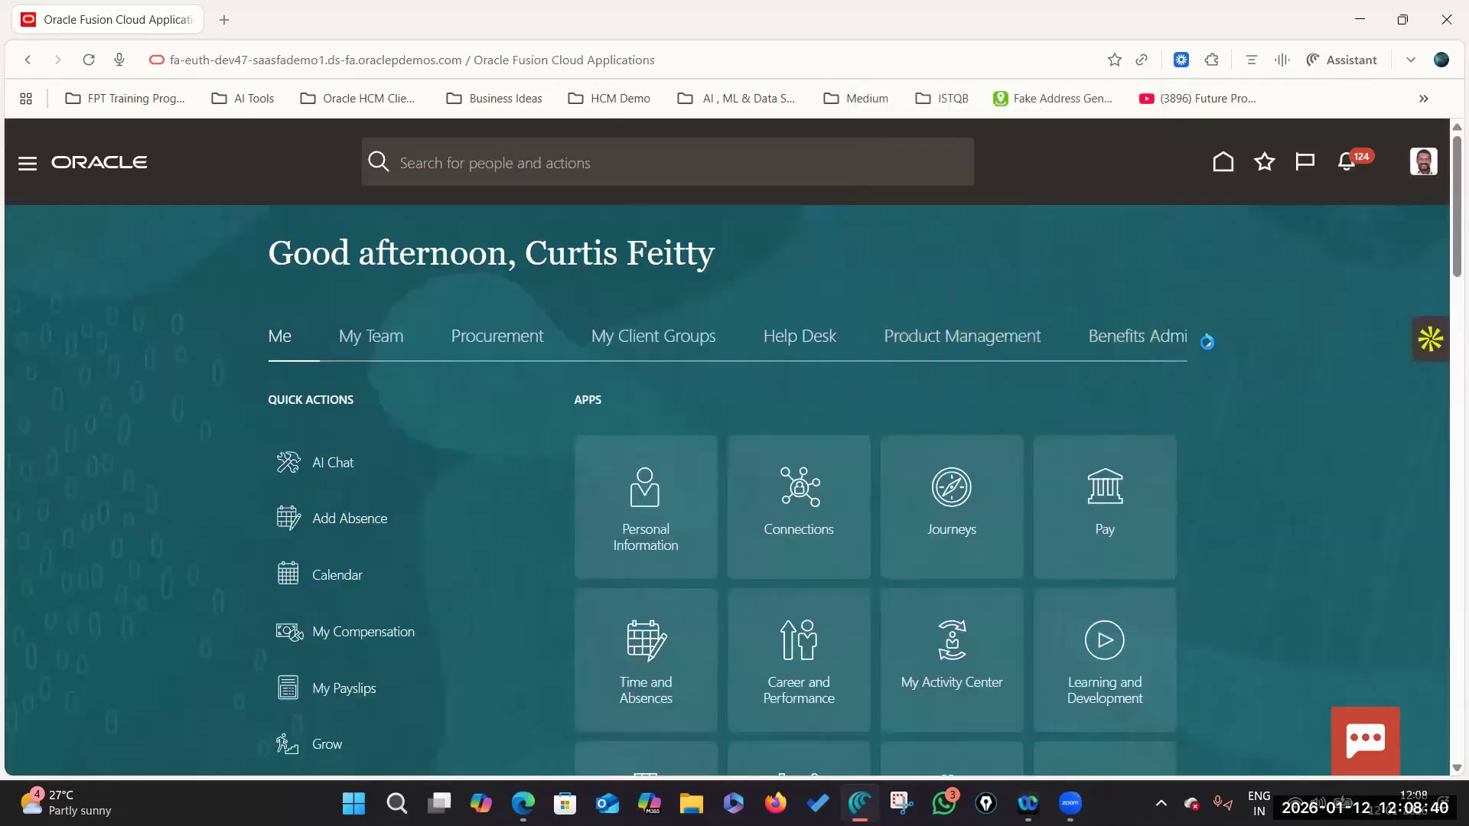
Step: From Tools, open Reports and Analytics, browse the catalog, and go to the BI home page
{"action": "left_click", "coordinate": [1206, 347]}
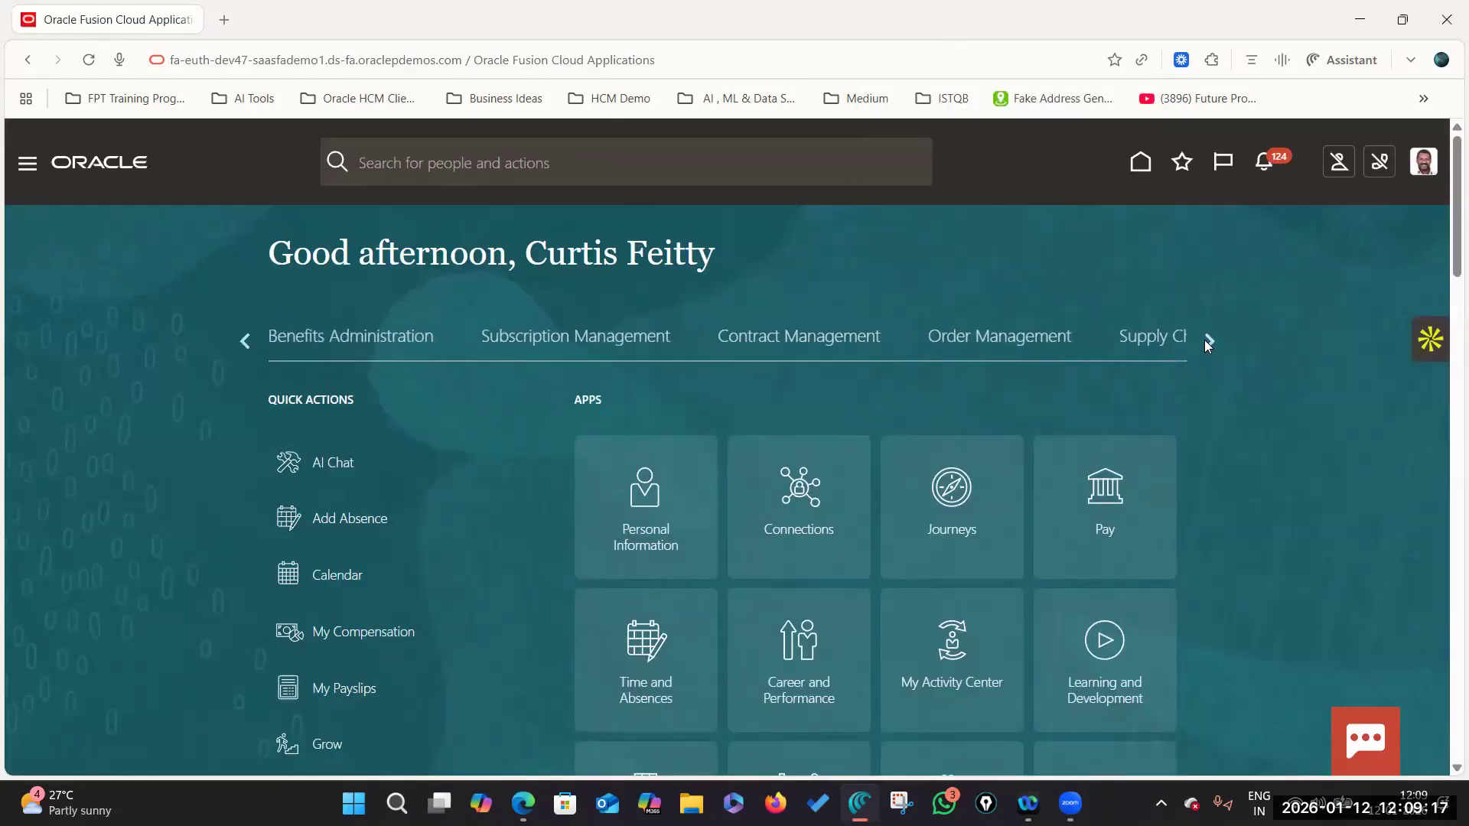
{"action": "left_click", "coordinate": [1205, 341]}
{"action": "left_click", "coordinate": [1206, 341]}
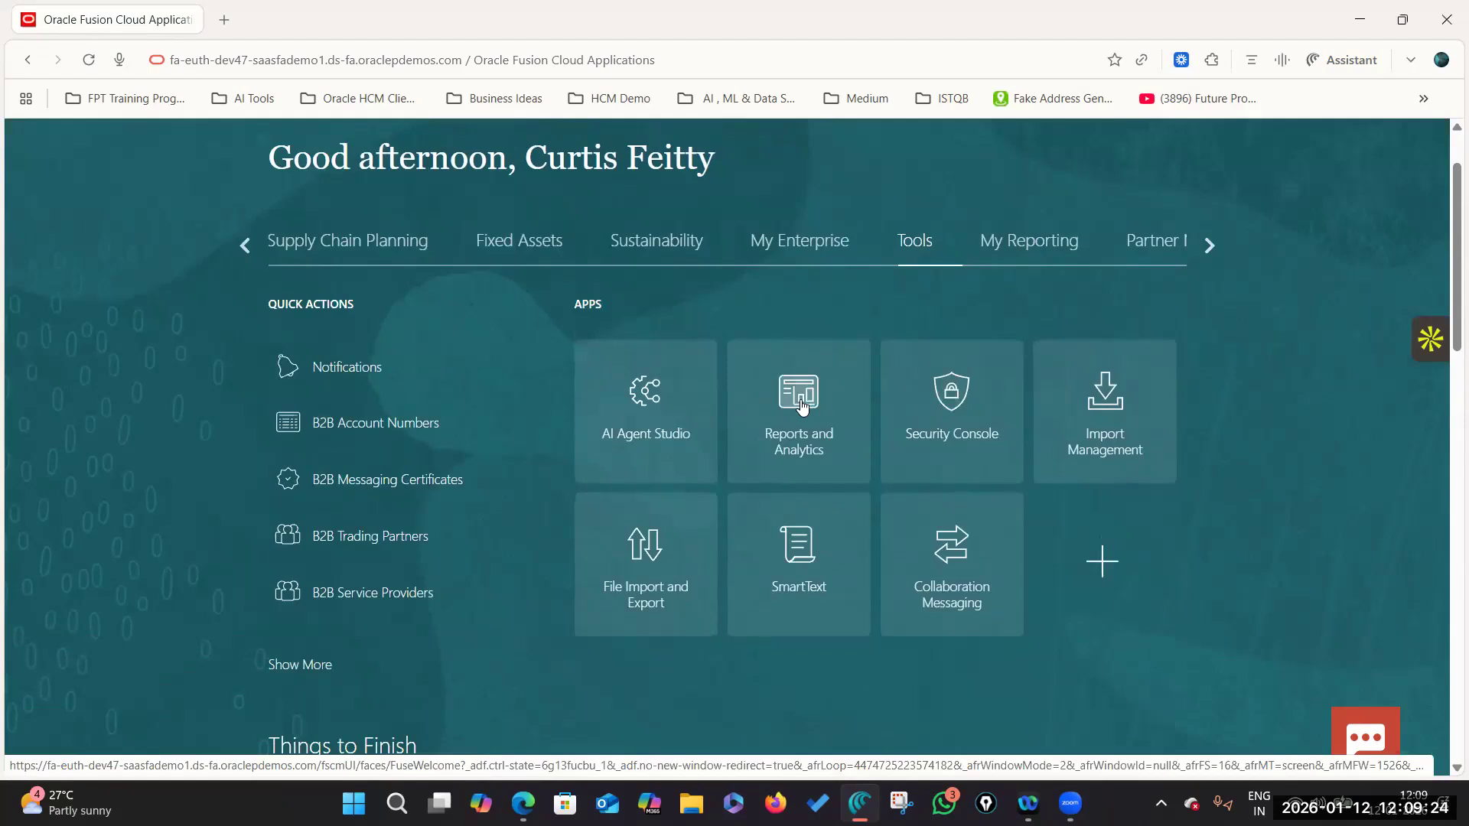
{"action": "left_click", "coordinate": [800, 406]}
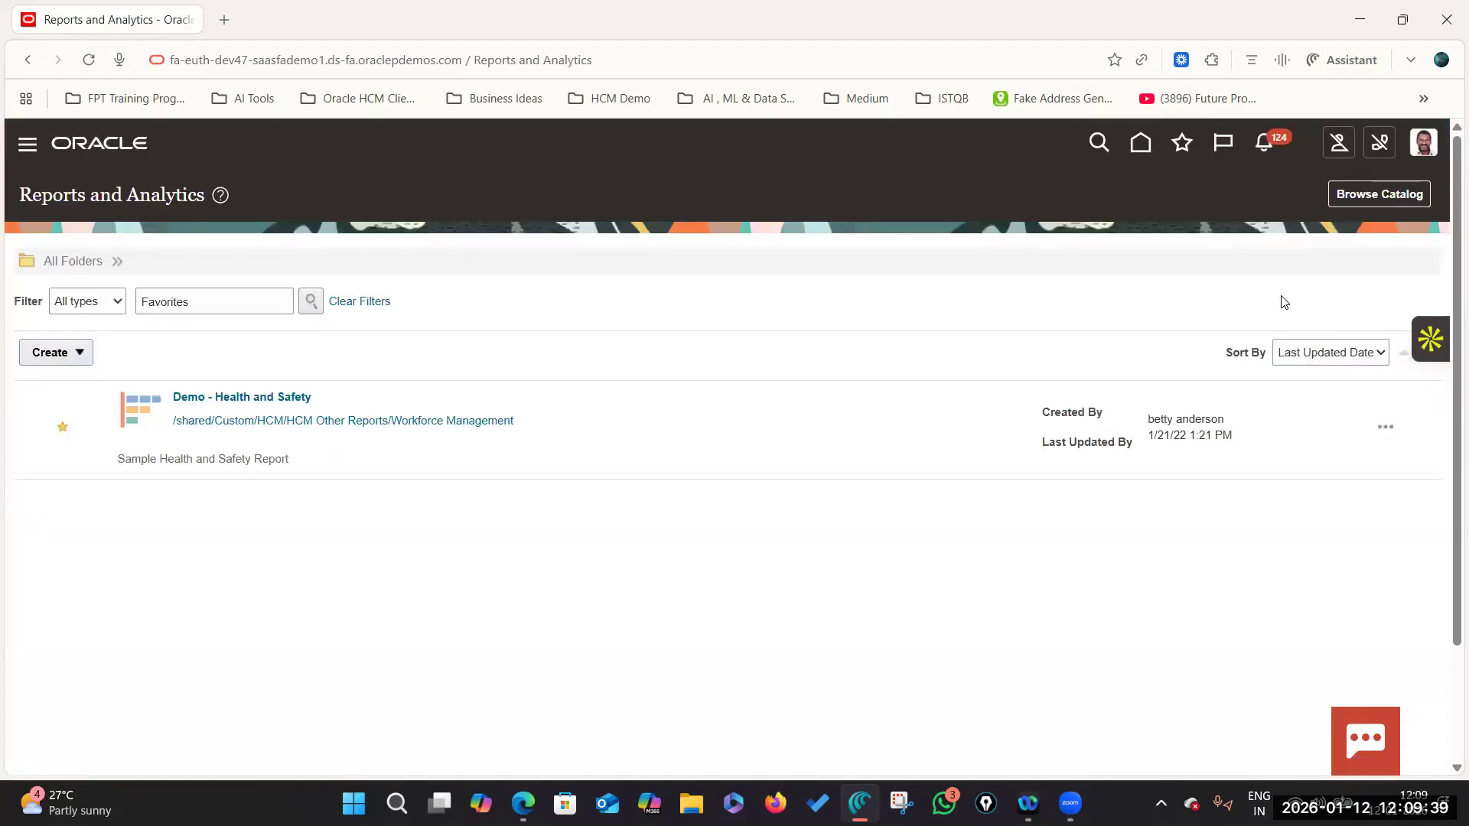
{"action": "left_click", "coordinate": [1397, 196]}
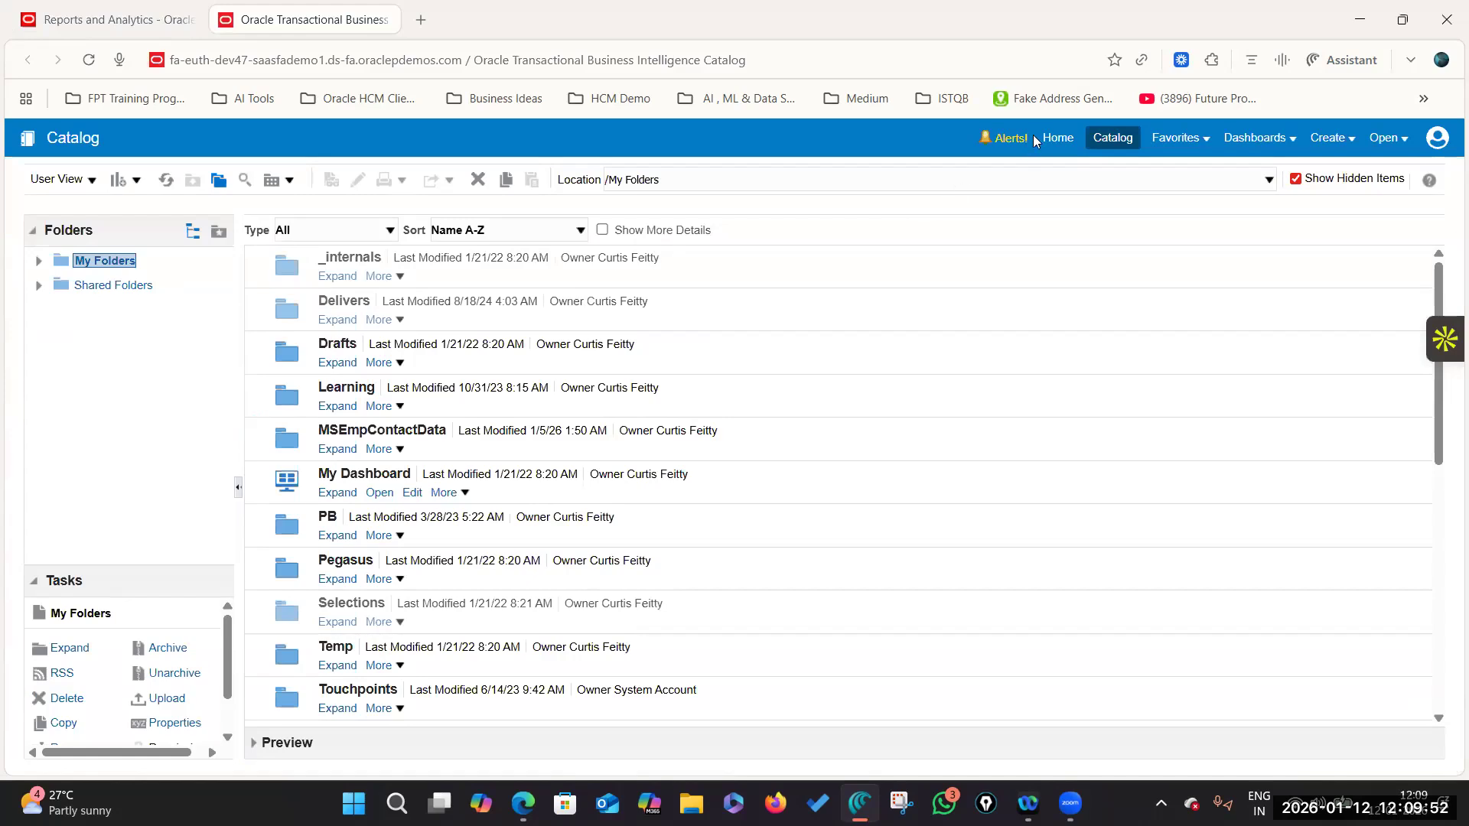
{"action": "left_click", "coordinate": [1057, 138]}
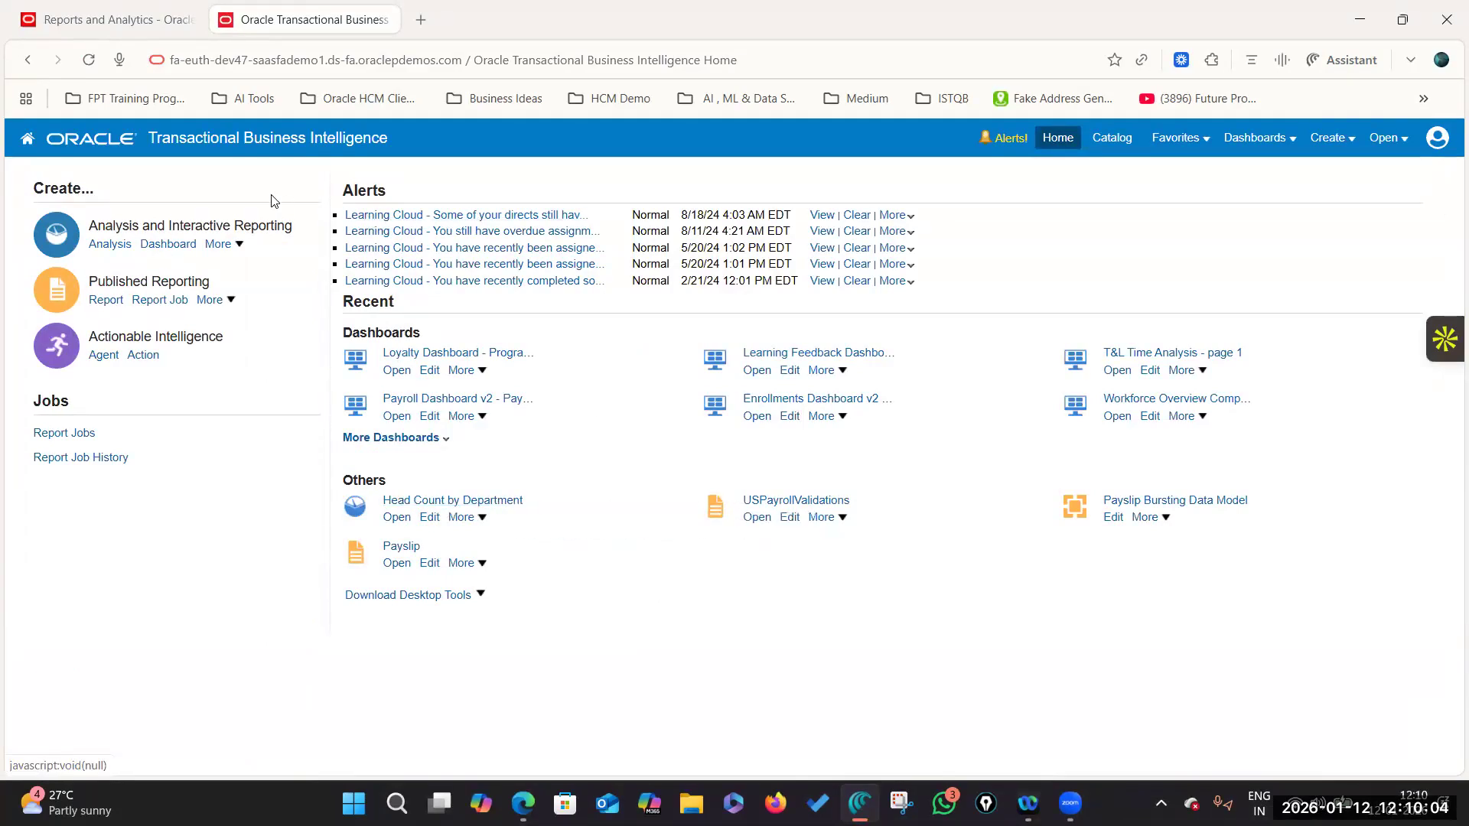
Step: Try Create > Analysis, dismiss the subject area dialog, and show the recent items list
{"action": "left_click", "coordinate": [1335, 143]}
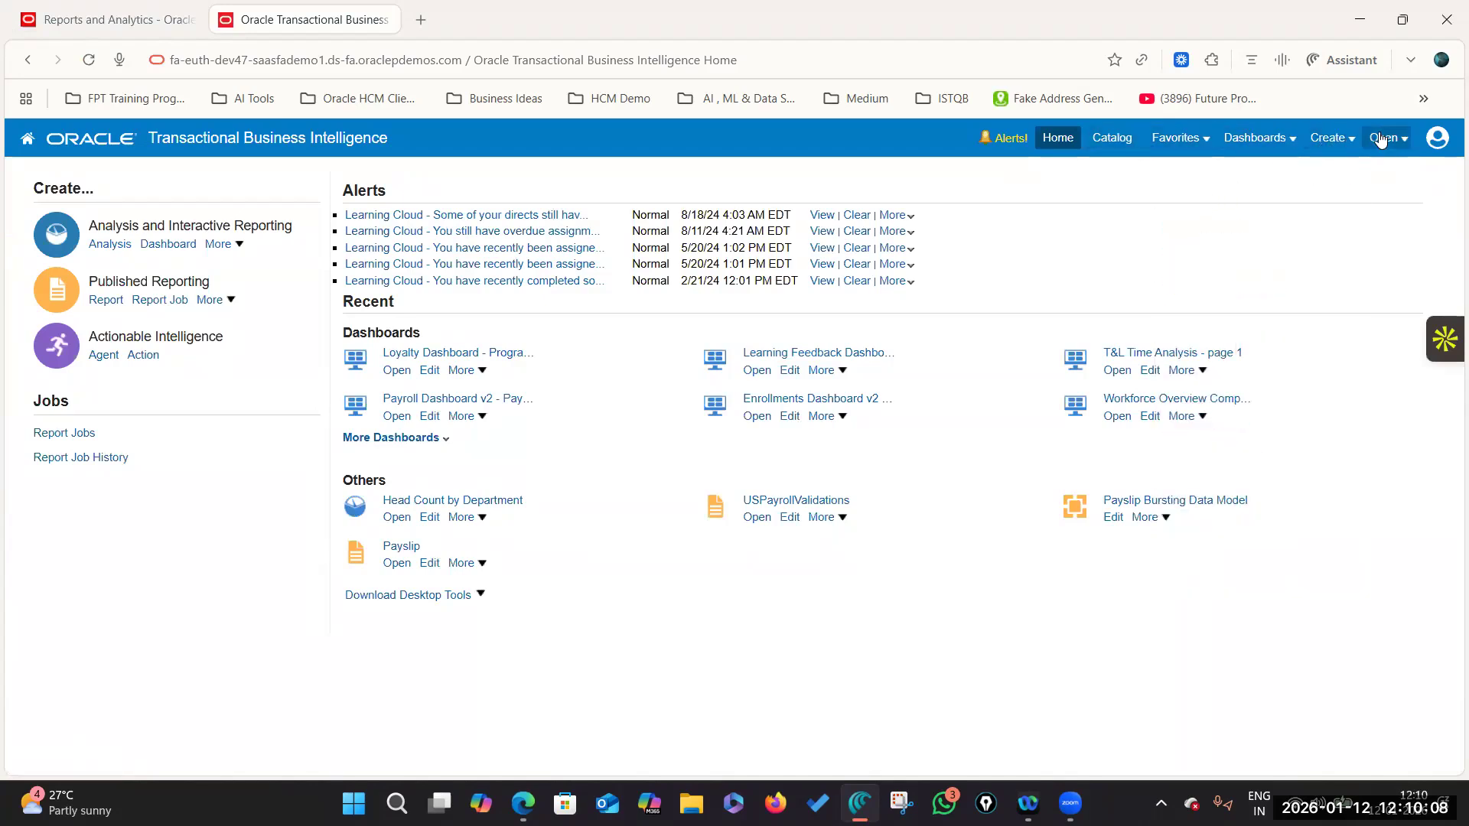
{"action": "left_click", "coordinate": [1351, 141]}
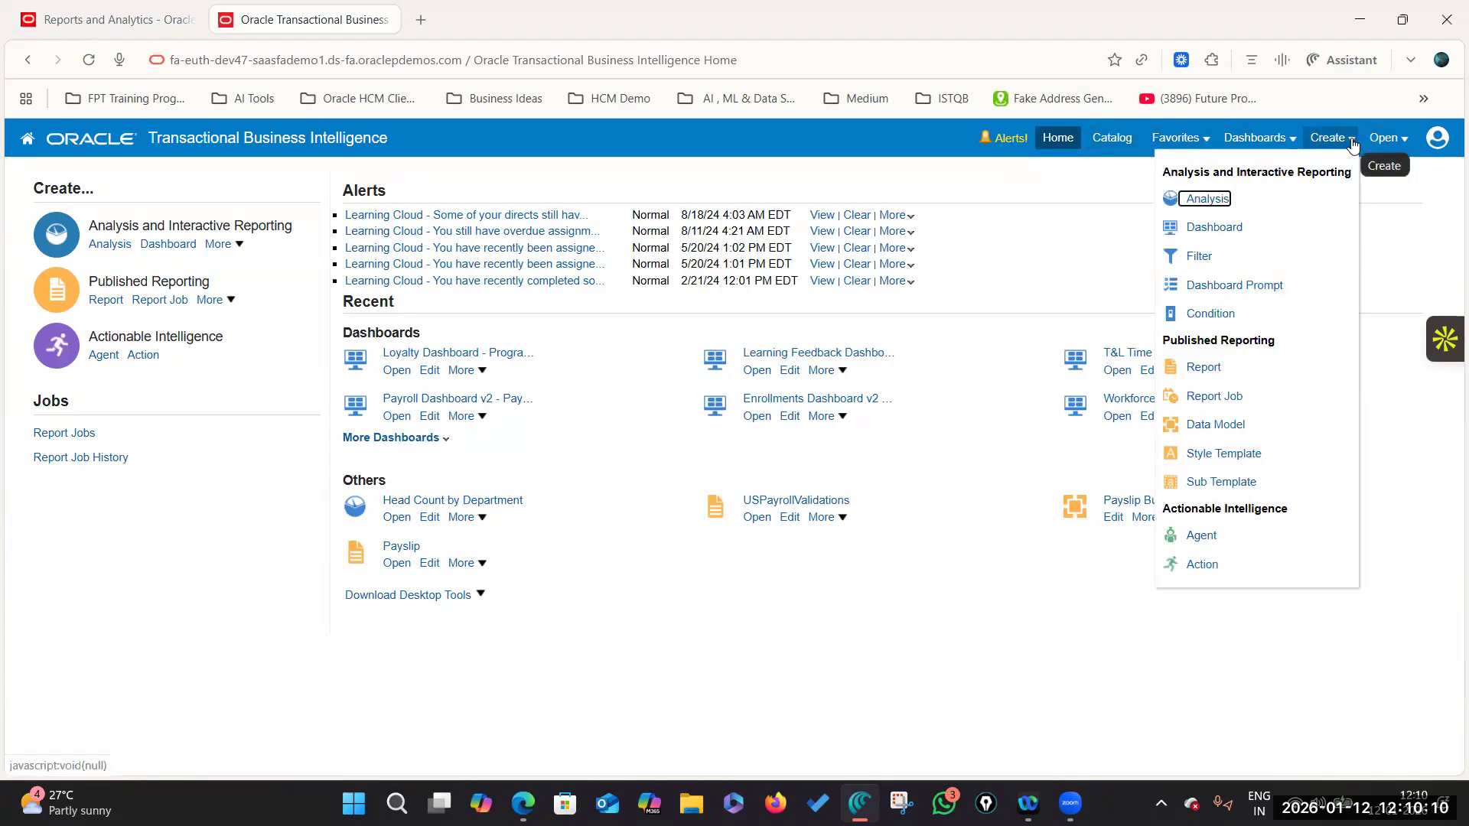
{"action": "left_click", "coordinate": [1322, 141]}
{"action": "left_click", "coordinate": [1211, 198]}
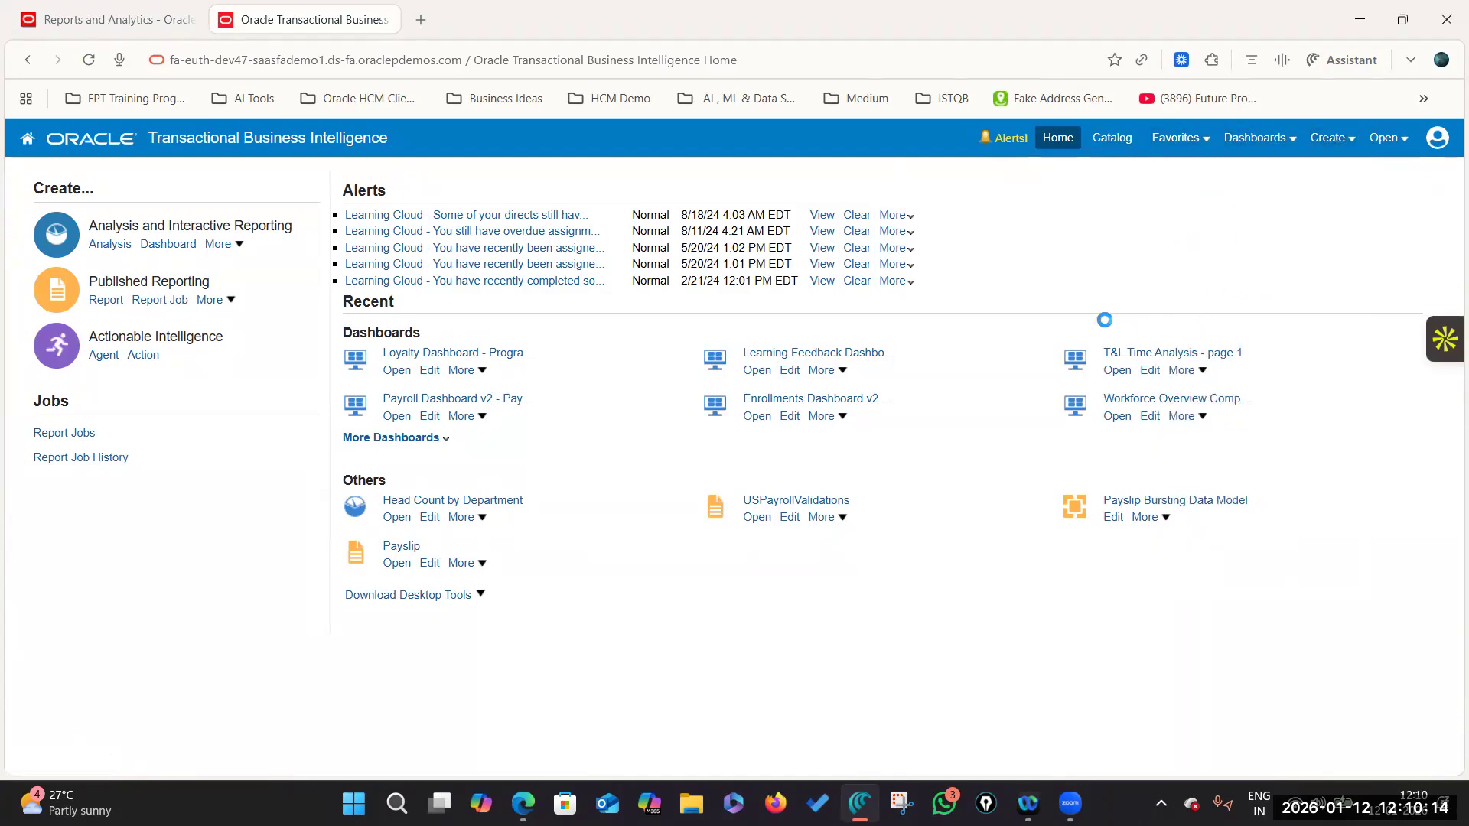
{"action": "left_click", "coordinate": [1434, 187]}
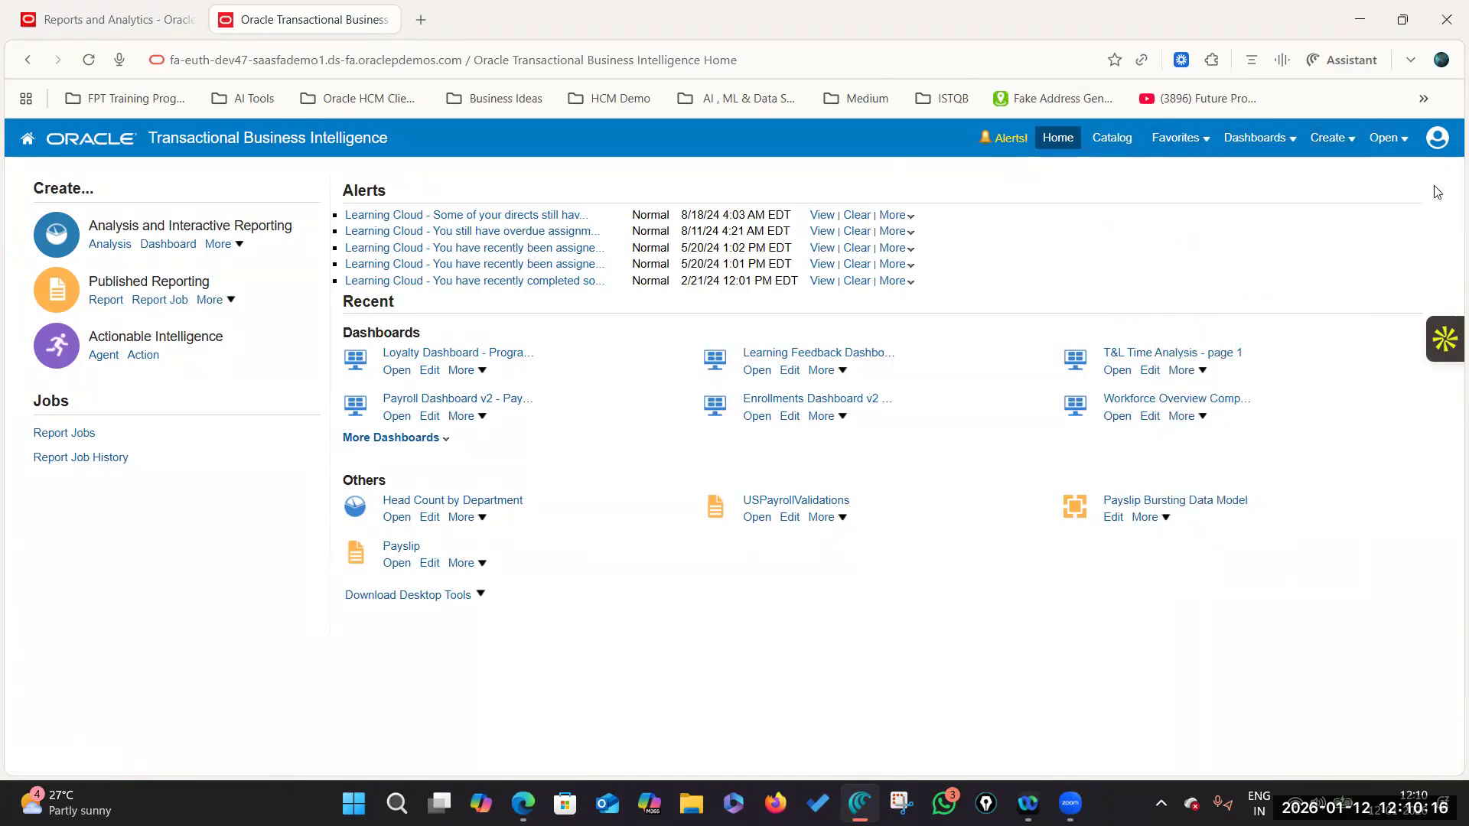
{"action": "left_click", "coordinate": [1386, 139]}
Step: Reload the BI home page and expand Shared Folders in the catalog tree
{"action": "left_click", "coordinate": [1058, 140]}
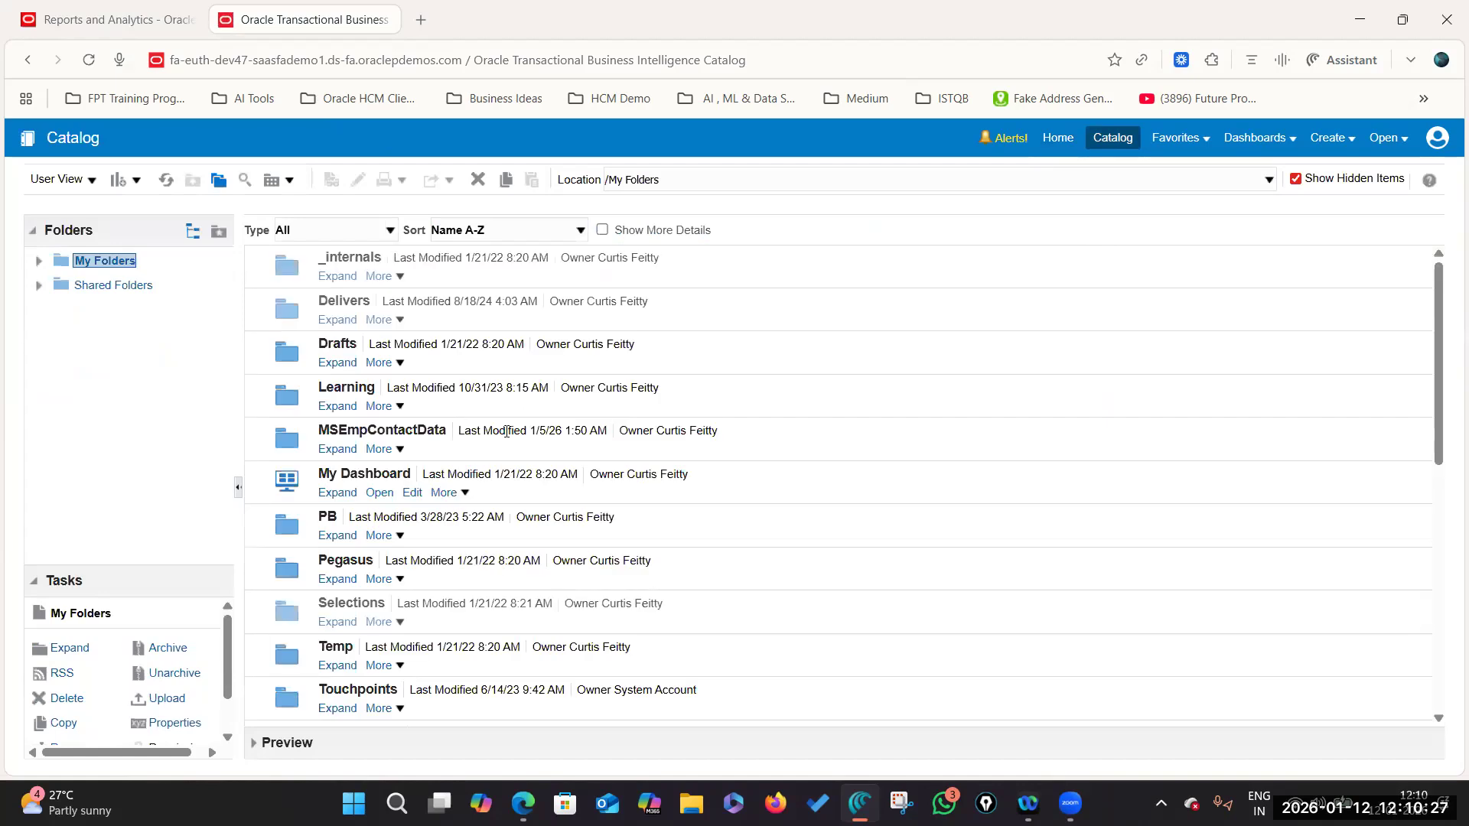
{"action": "left_click", "coordinate": [38, 287]}
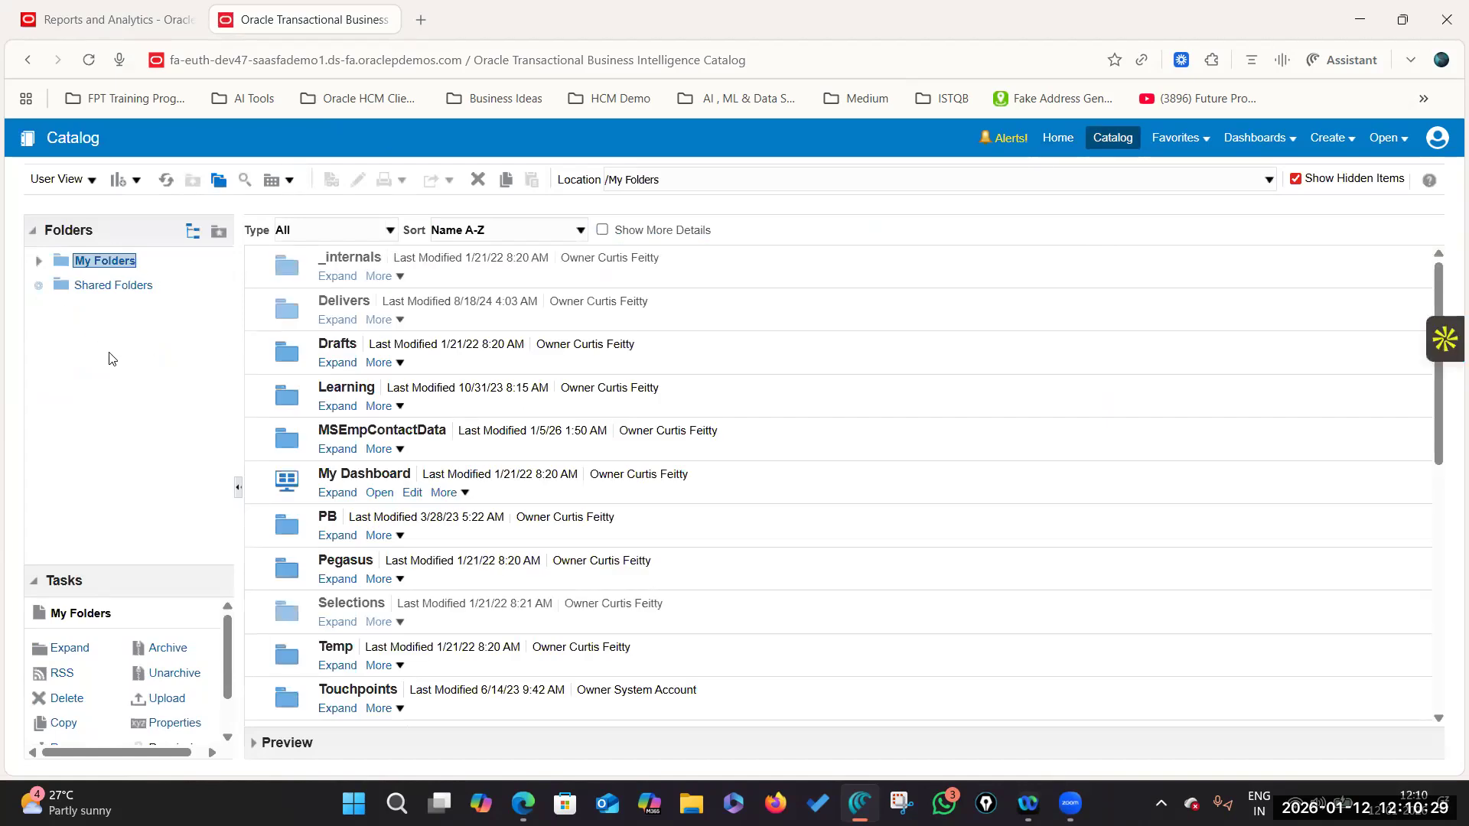
{"action": "scroll", "coordinate": [115, 382], "scroll_direction": "down", "scroll_amount": 5}
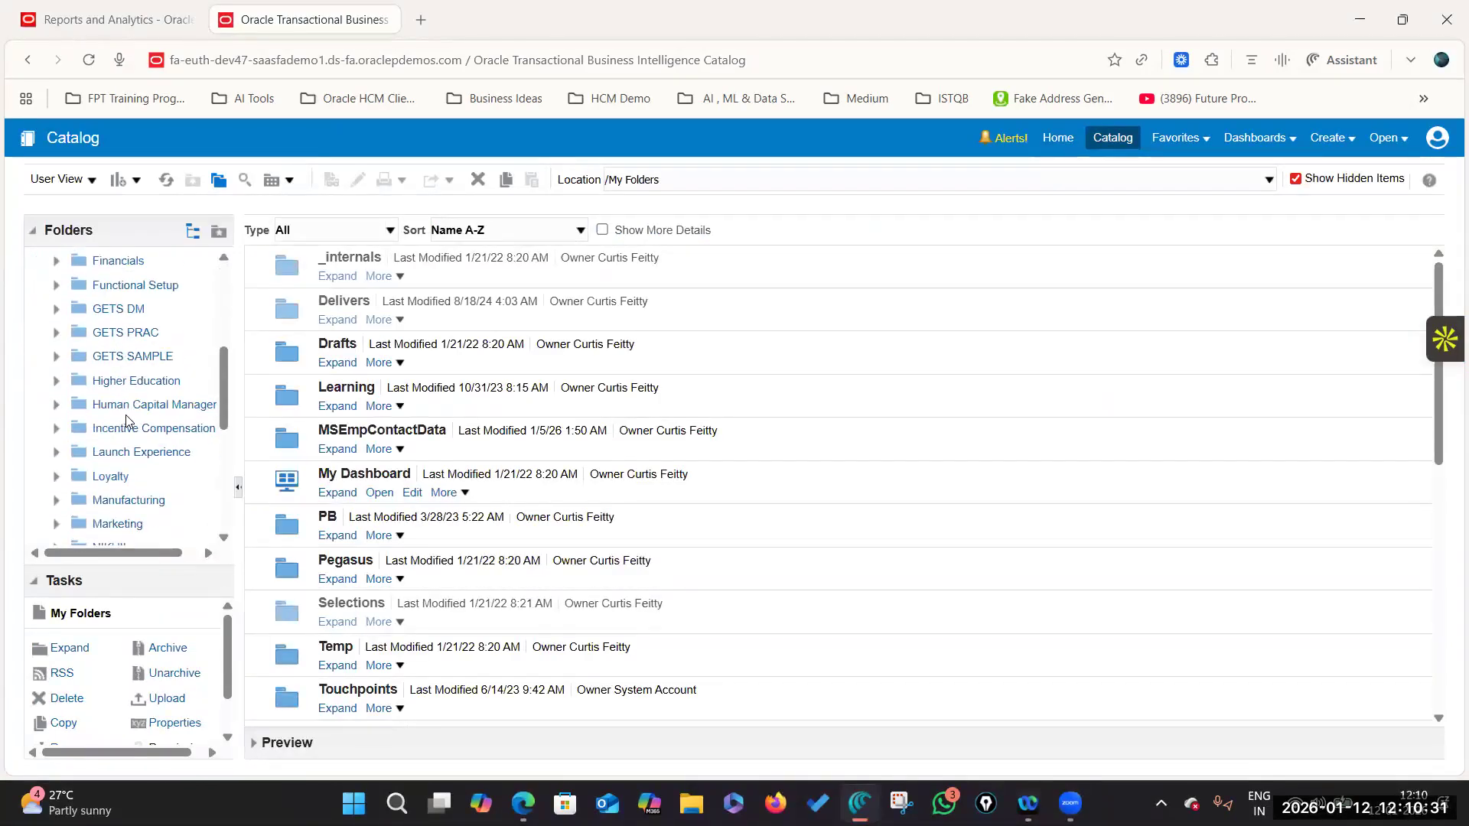
{"action": "scroll", "coordinate": [126, 422], "scroll_direction": "down", "scroll_amount": 4}
{"action": "scroll", "coordinate": [117, 441], "scroll_direction": "up", "scroll_amount": 10}
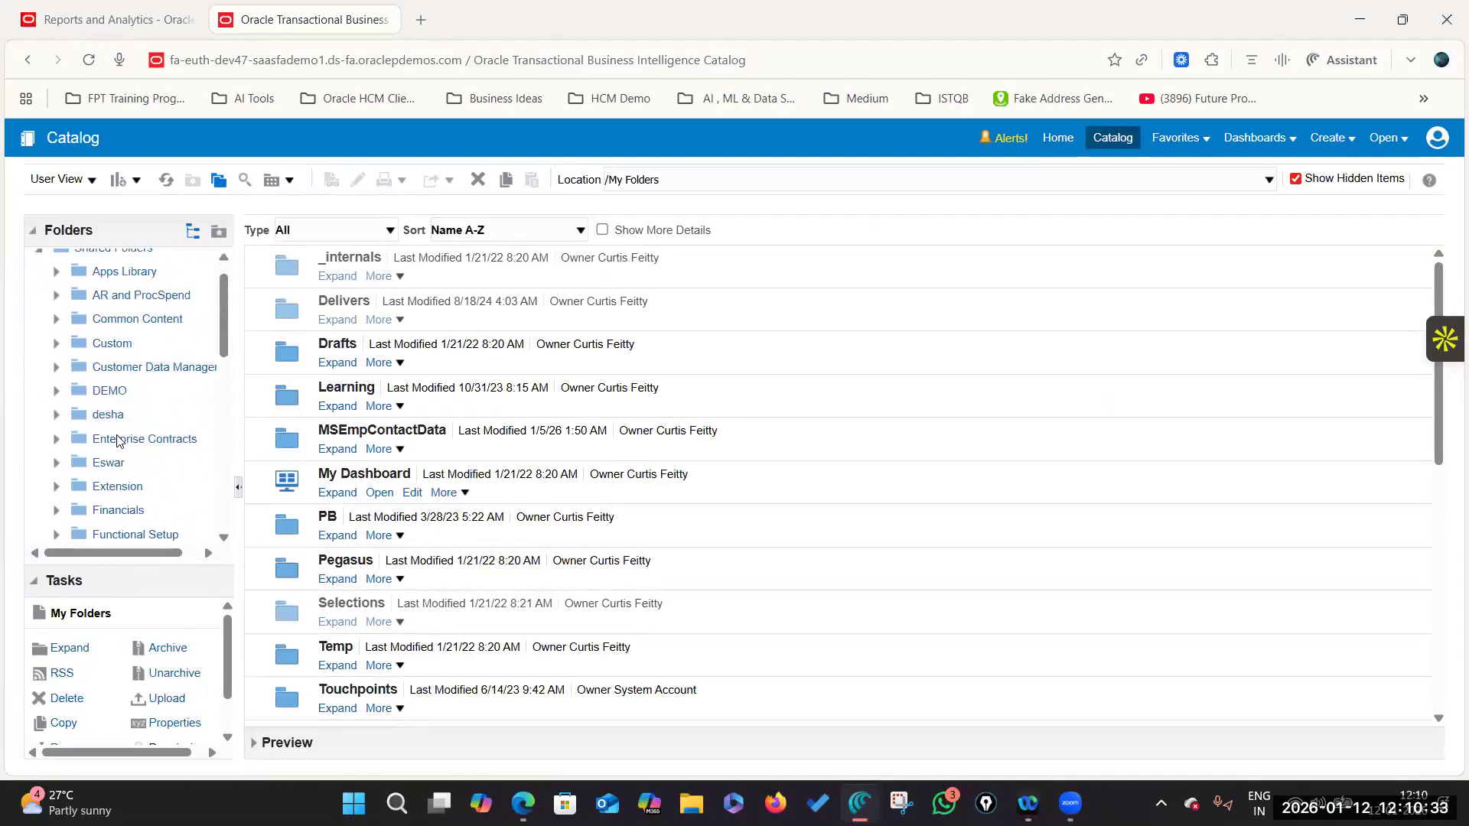
Step: Expand Custom, widen the Folders pane, and select Future Proof Trainings
{"action": "left_click", "coordinate": [56, 380]}
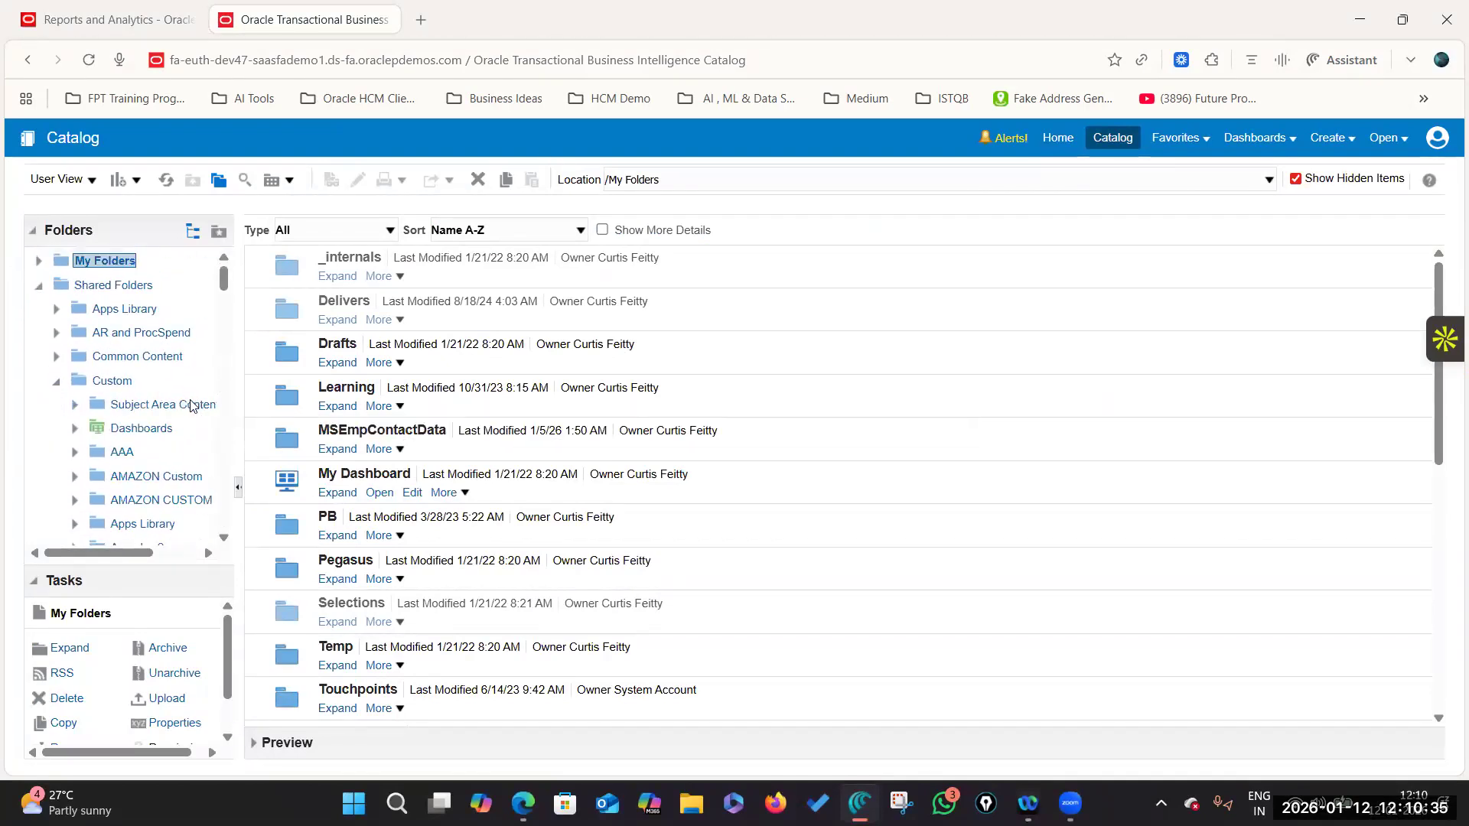
{"action": "scroll", "coordinate": [183, 413], "scroll_direction": "down", "scroll_amount": 6}
{"action": "scroll", "coordinate": [184, 417], "scroll_direction": "down", "scroll_amount": 3}
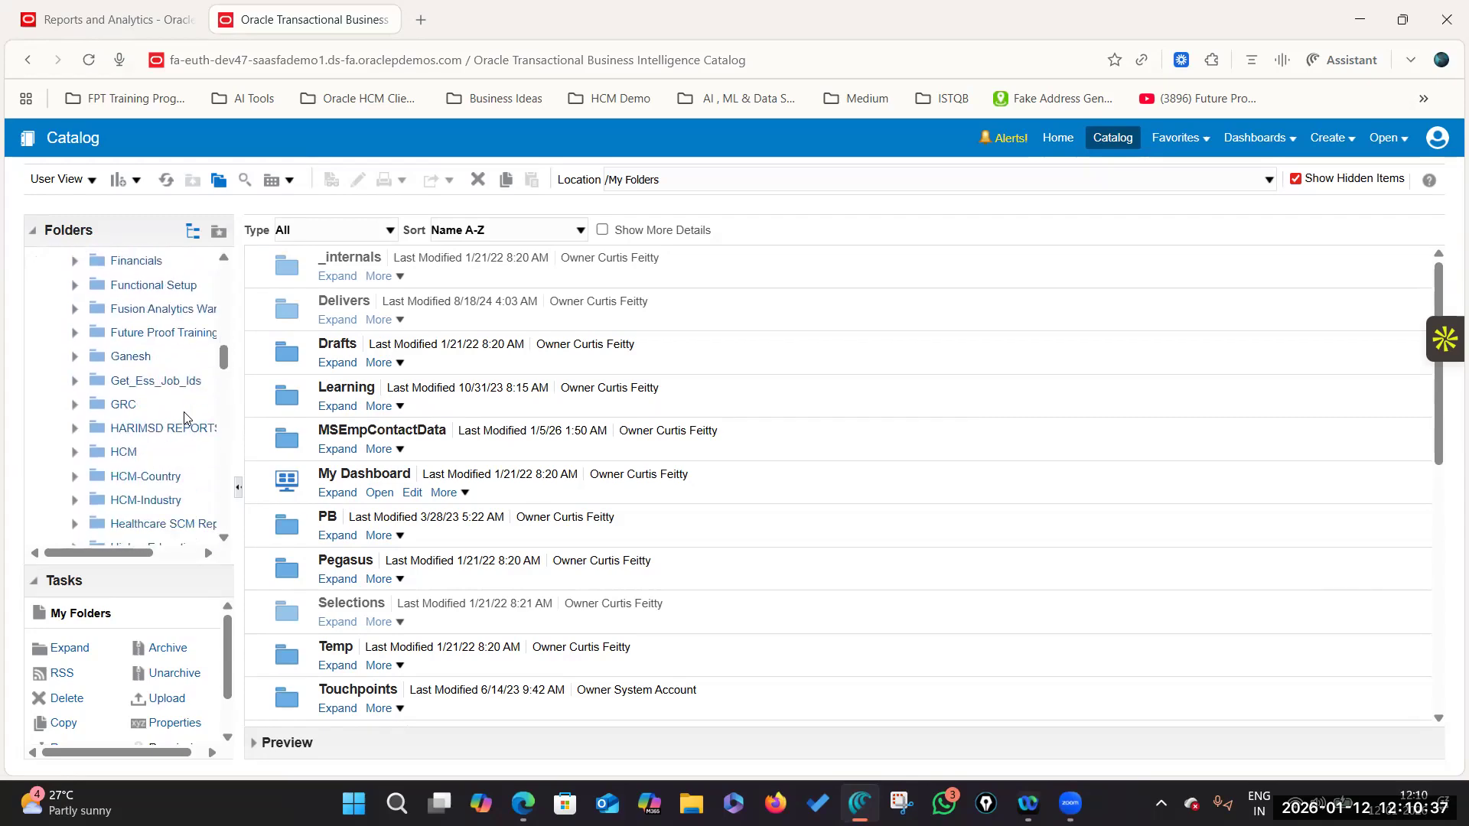
{"action": "left_click_drag", "start_coordinate": [239, 402], "coordinate": [475, 404]}
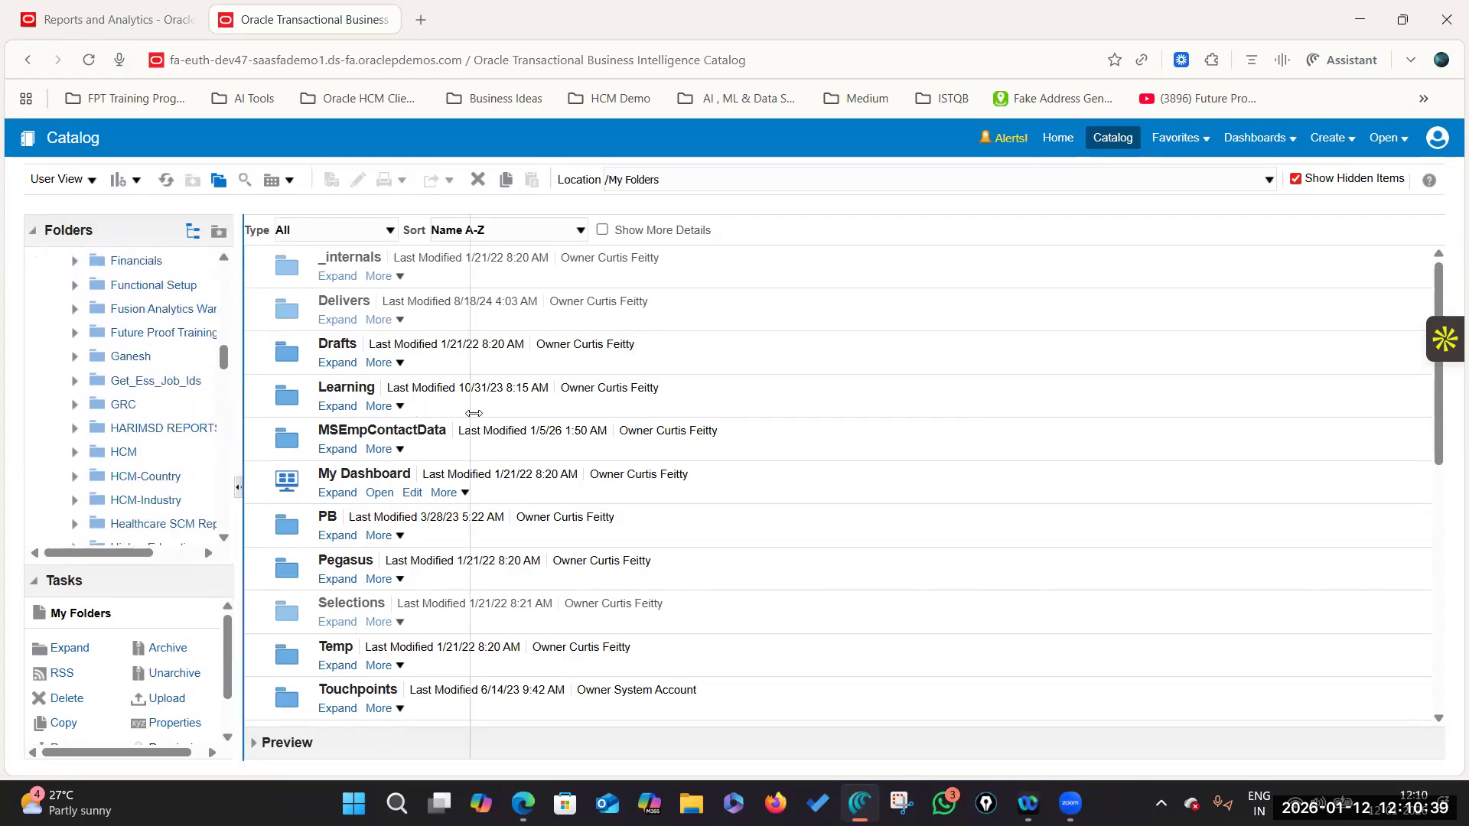
{"action": "scroll", "coordinate": [318, 430], "scroll_direction": "down", "scroll_amount": 5}
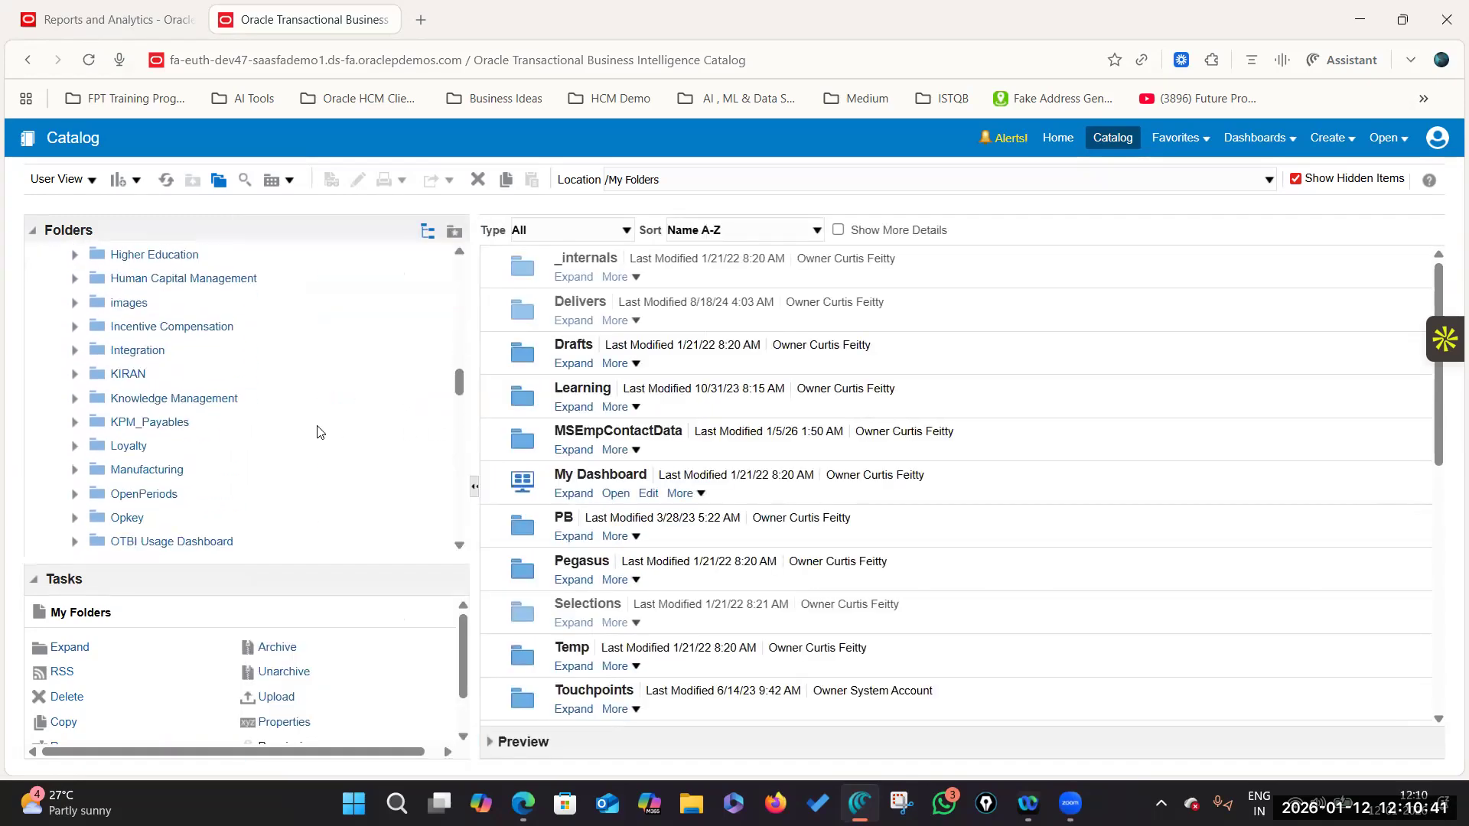
{"action": "scroll", "coordinate": [306, 429], "scroll_direction": "up", "scroll_amount": 2}
{"action": "scroll", "coordinate": [288, 426], "scroll_direction": "down", "scroll_amount": 4}
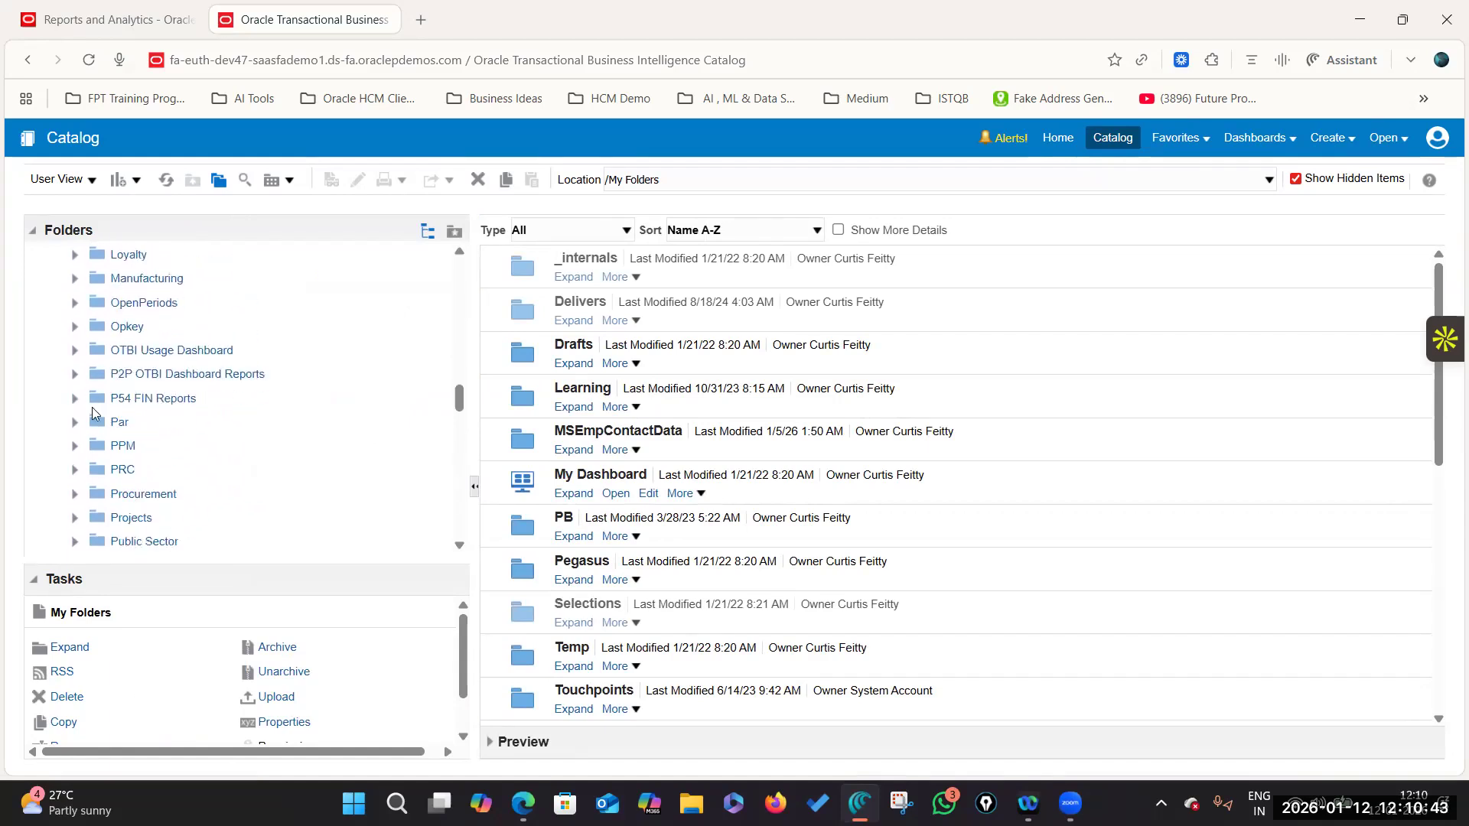
{"action": "scroll", "coordinate": [153, 413], "scroll_direction": "up", "scroll_amount": 8}
{"action": "left_click", "coordinate": [226, 423]}
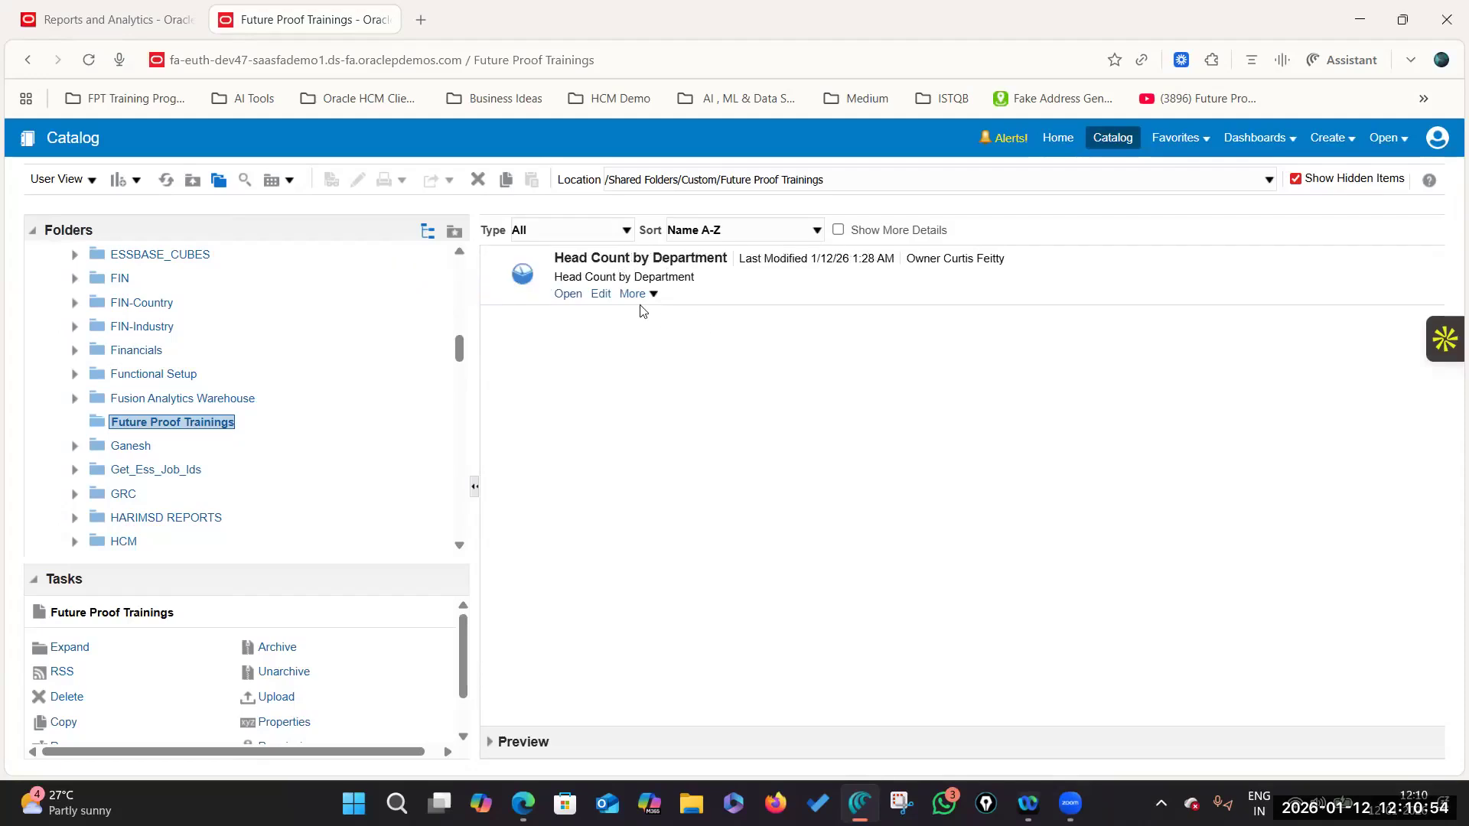
Step: Open Head Count by Department as admin, scroll to the Head Count values, then return to the No Results window
{"action": "left_click", "coordinate": [567, 295]}
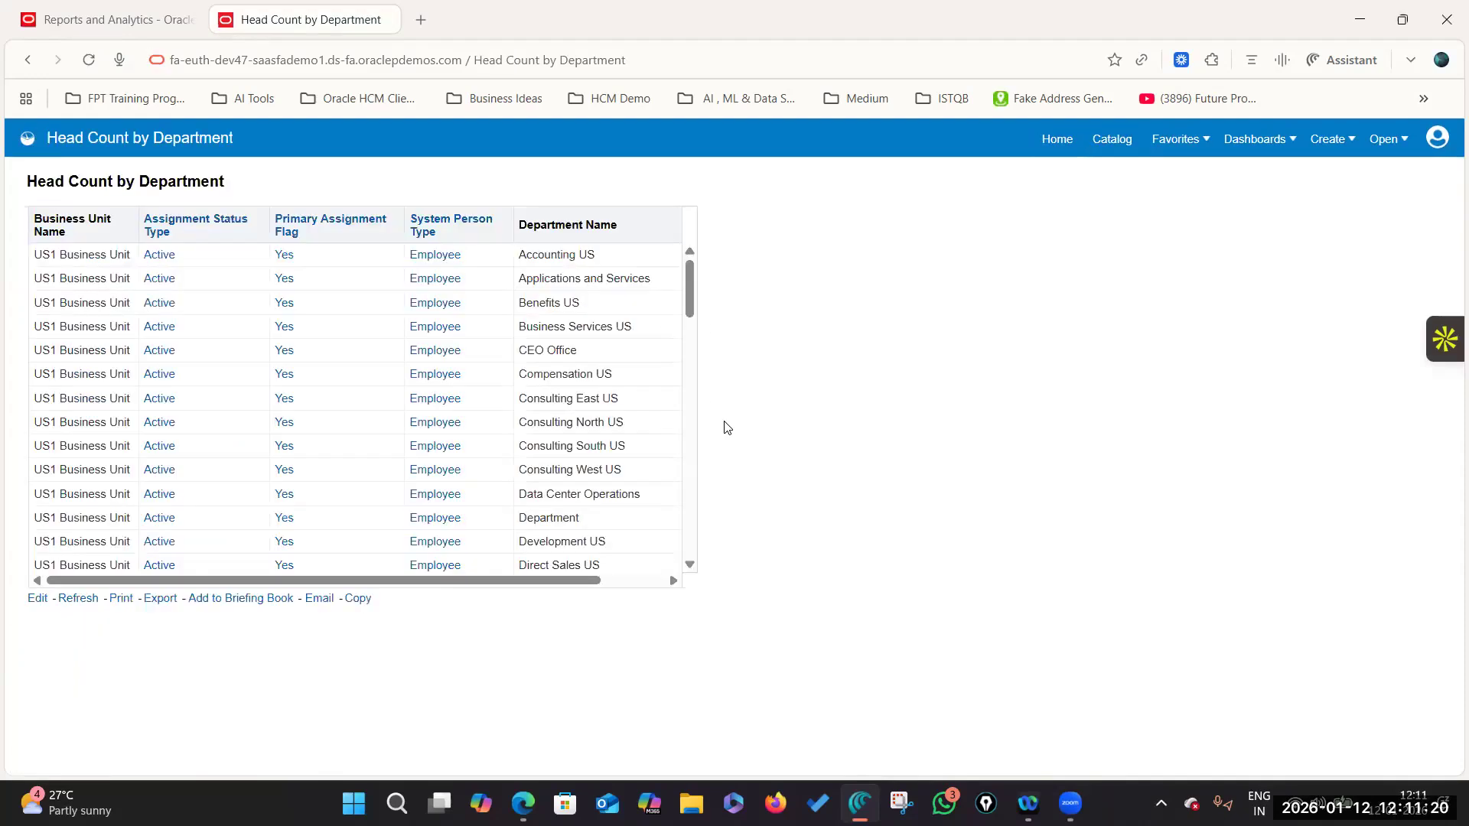
{"action": "left_click", "coordinate": [626, 581]}
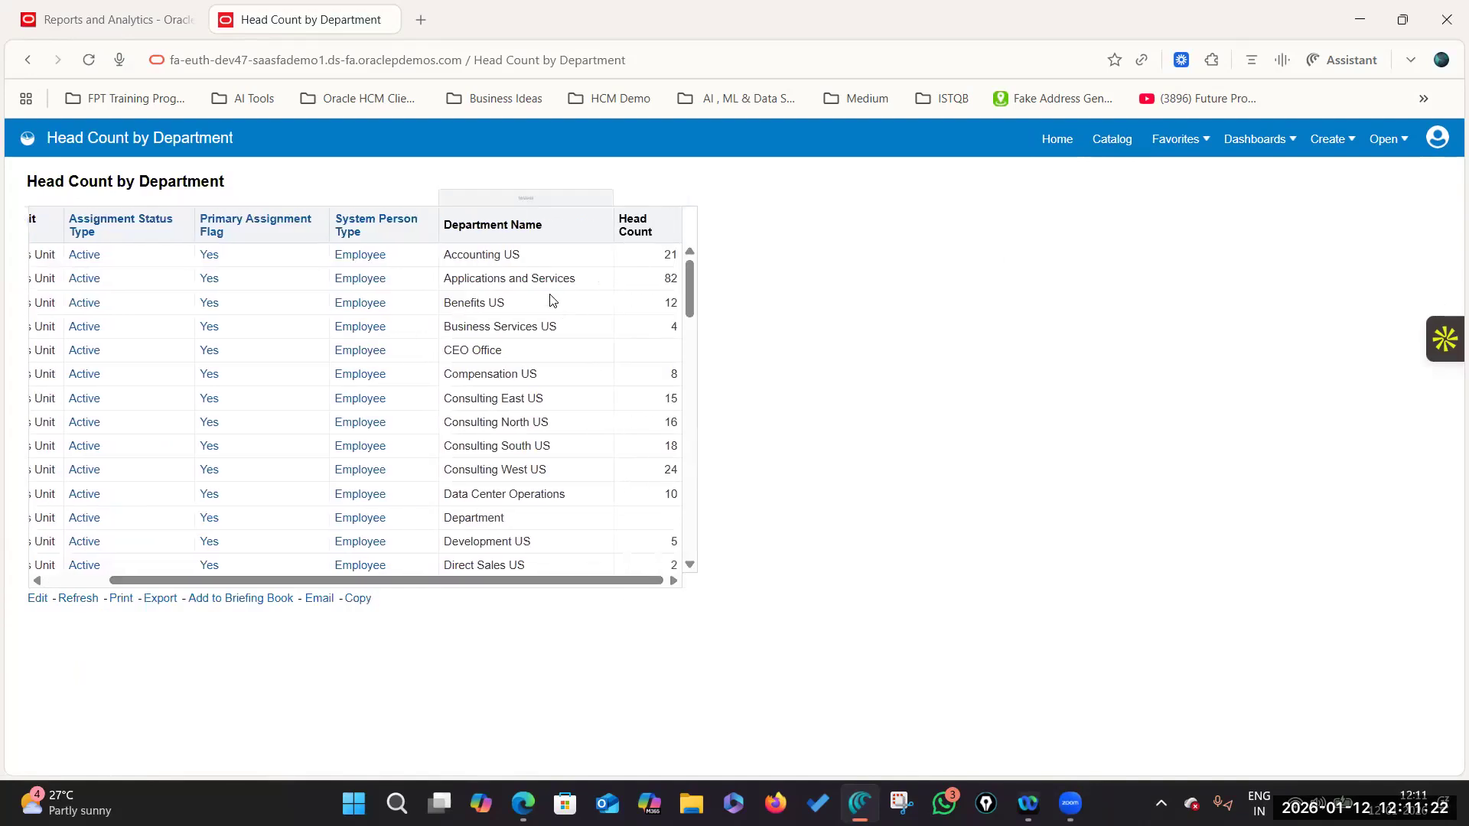
{"action": "scroll", "coordinate": [580, 429], "scroll_direction": "down", "scroll_amount": 2}
{"action": "scroll", "coordinate": [574, 436], "scroll_direction": "up", "scroll_amount": 2}
{"action": "scroll", "coordinate": [505, 459], "scroll_direction": "down", "scroll_amount": 10}
{"action": "scroll", "coordinate": [534, 457], "scroll_direction": "down", "scroll_amount": 15}
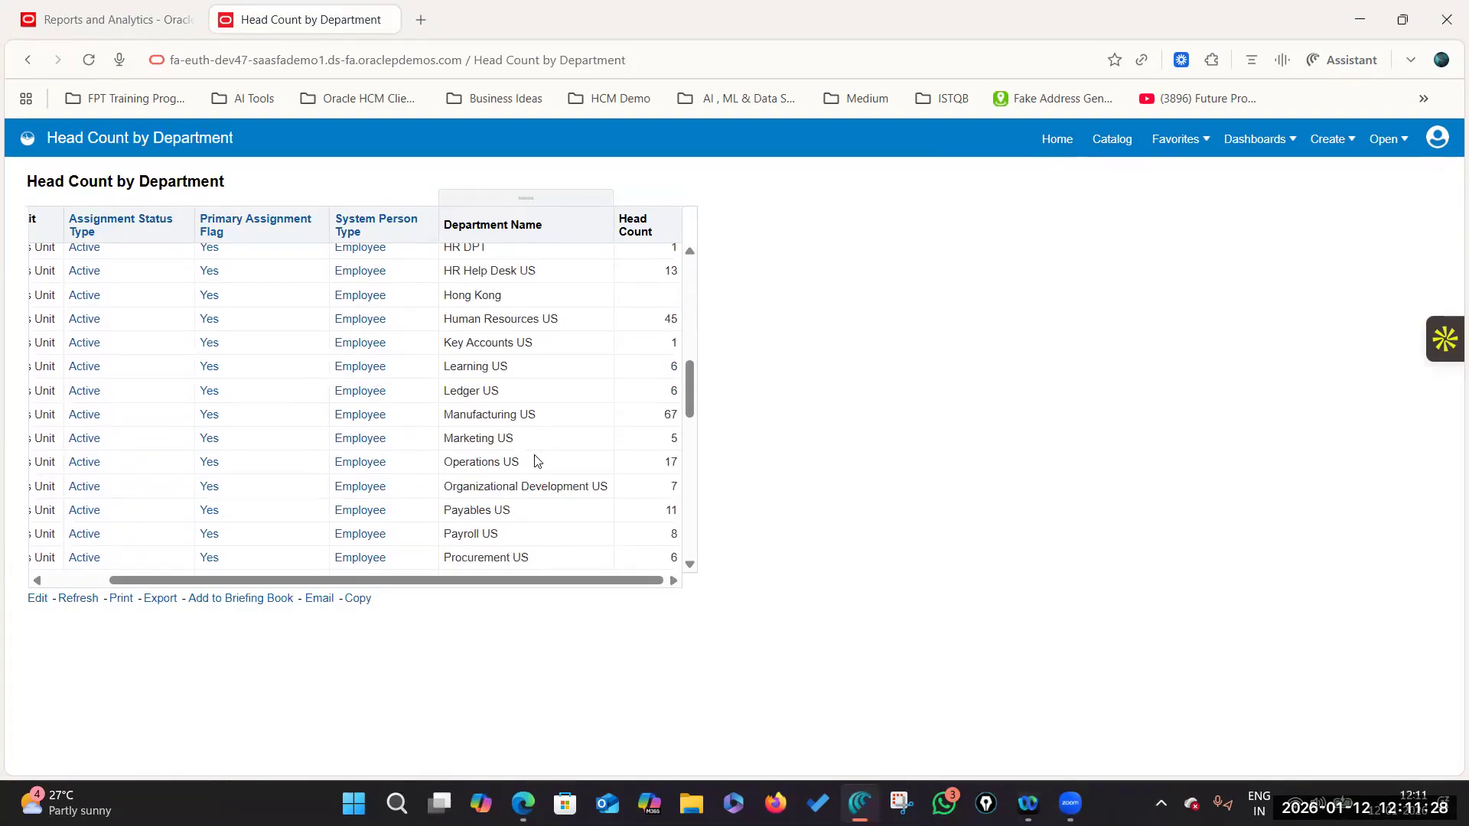
{"action": "scroll", "coordinate": [534, 459], "scroll_direction": "down", "scroll_amount": 4}
{"action": "scroll", "coordinate": [604, 374], "scroll_direction": "up", "scroll_amount": 14}
{"action": "scroll", "coordinate": [603, 374], "scroll_direction": "up", "scroll_amount": 10}
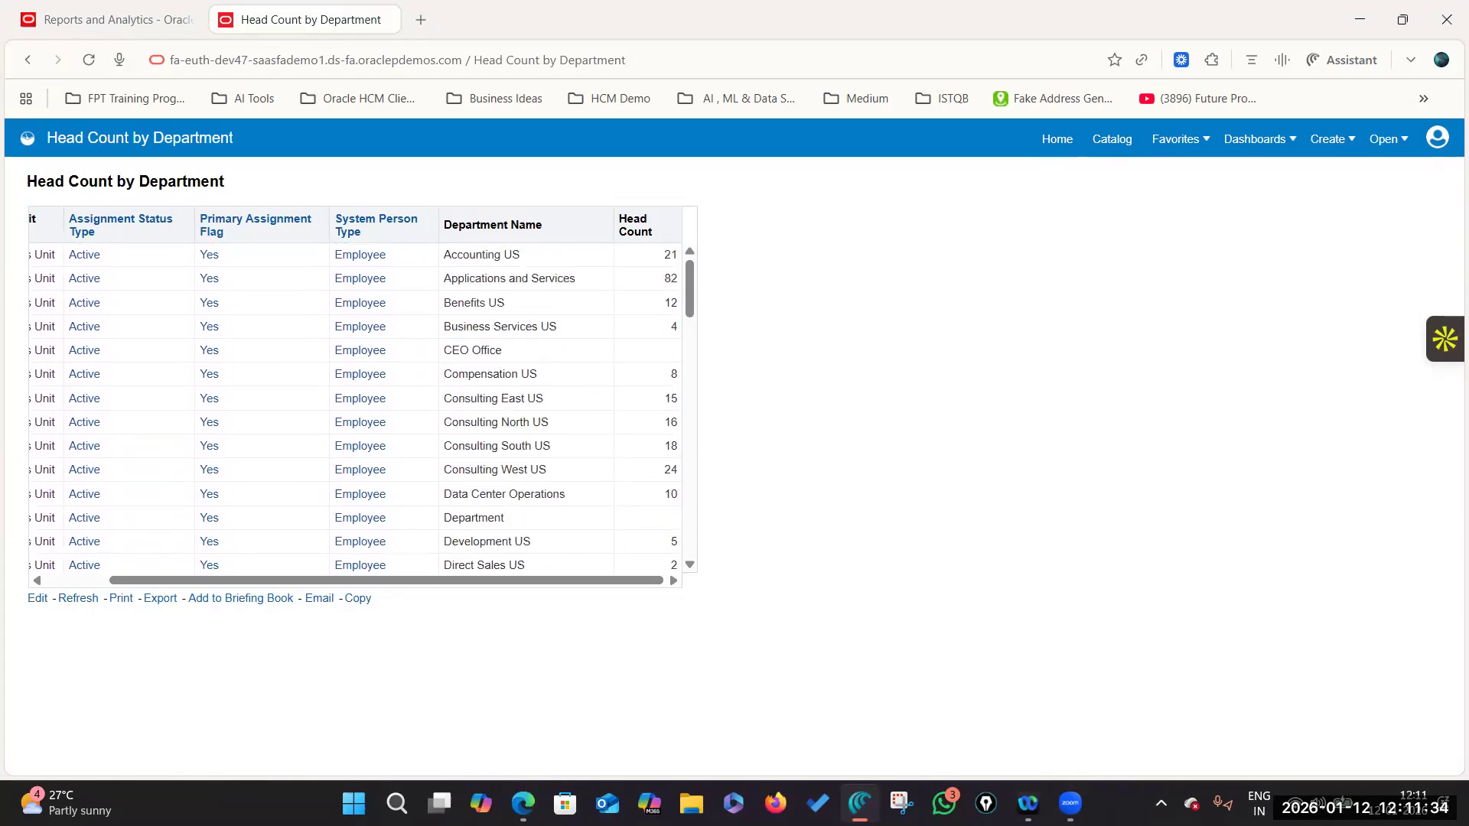
{"action": "mouse_move", "coordinate": [522, 804]}
{"action": "left_click", "coordinate": [619, 689]}
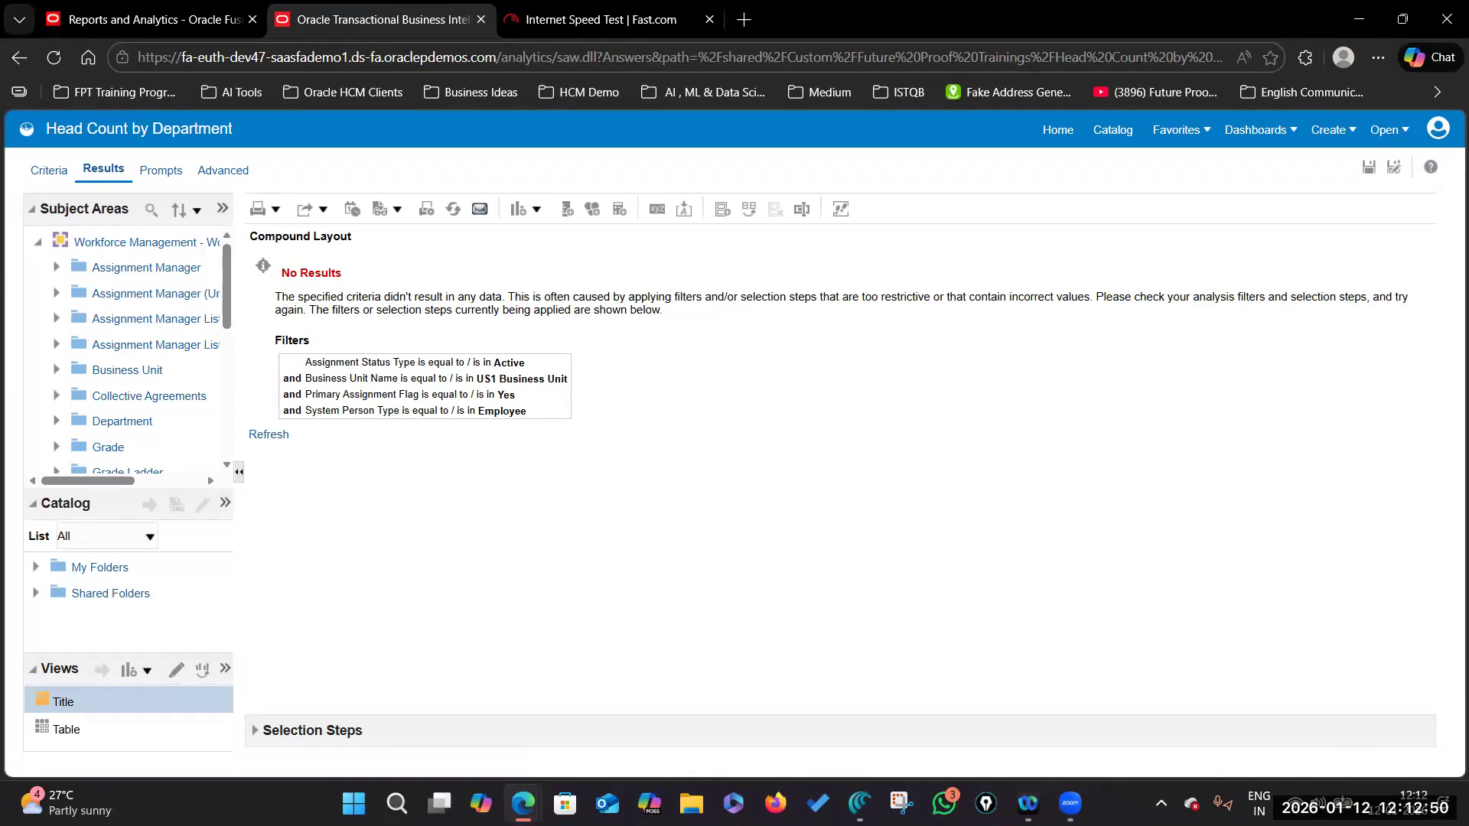
Step: Bring up the Canva OTBI Analysis Presentation tab, view slide 9 Key Features, then slide 8
{"action": "mouse_move", "coordinate": [522, 804]}
{"action": "left_click", "coordinate": [471, 747]}
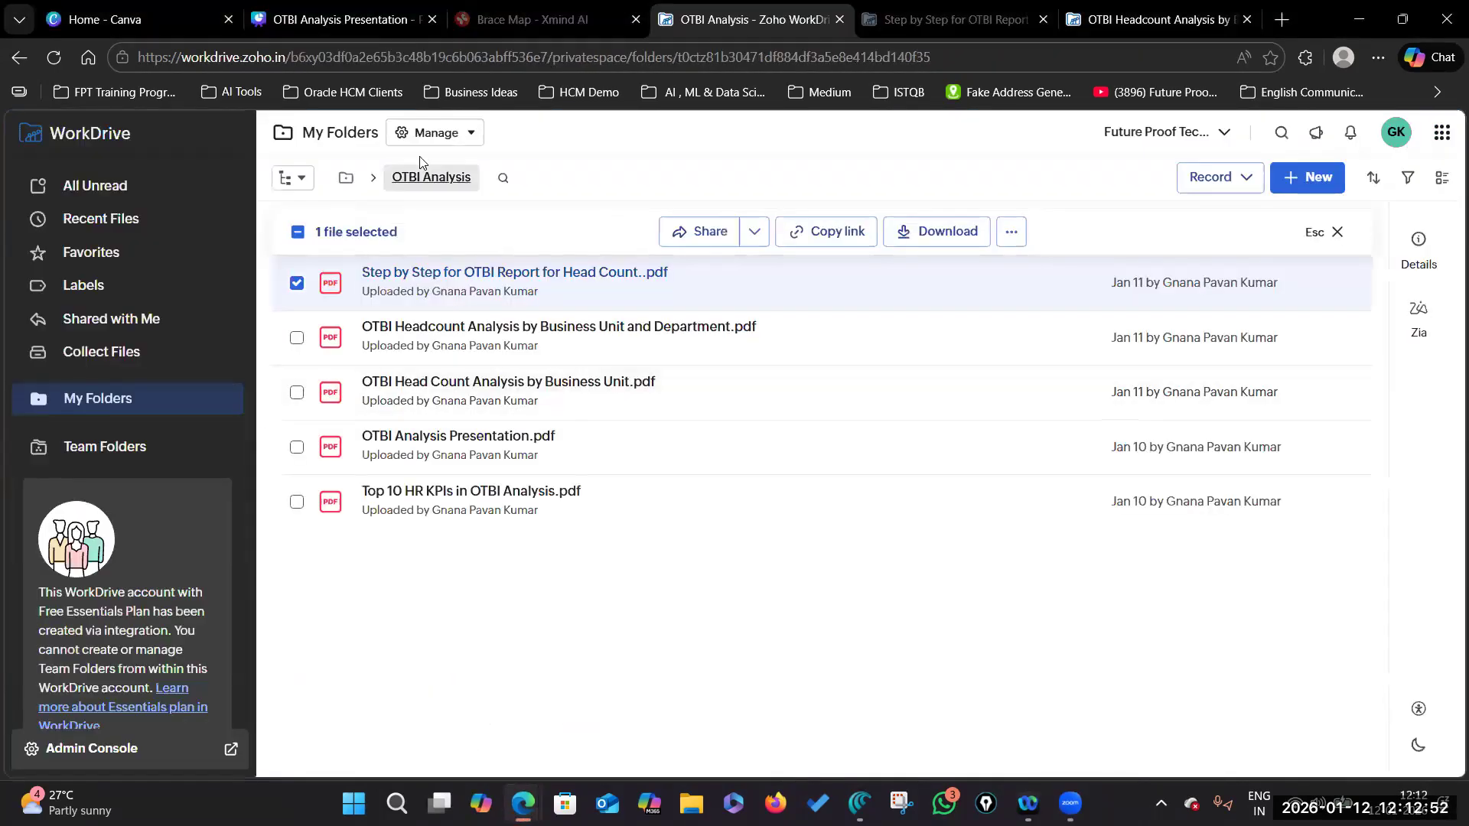
{"action": "left_click", "coordinate": [341, 19]}
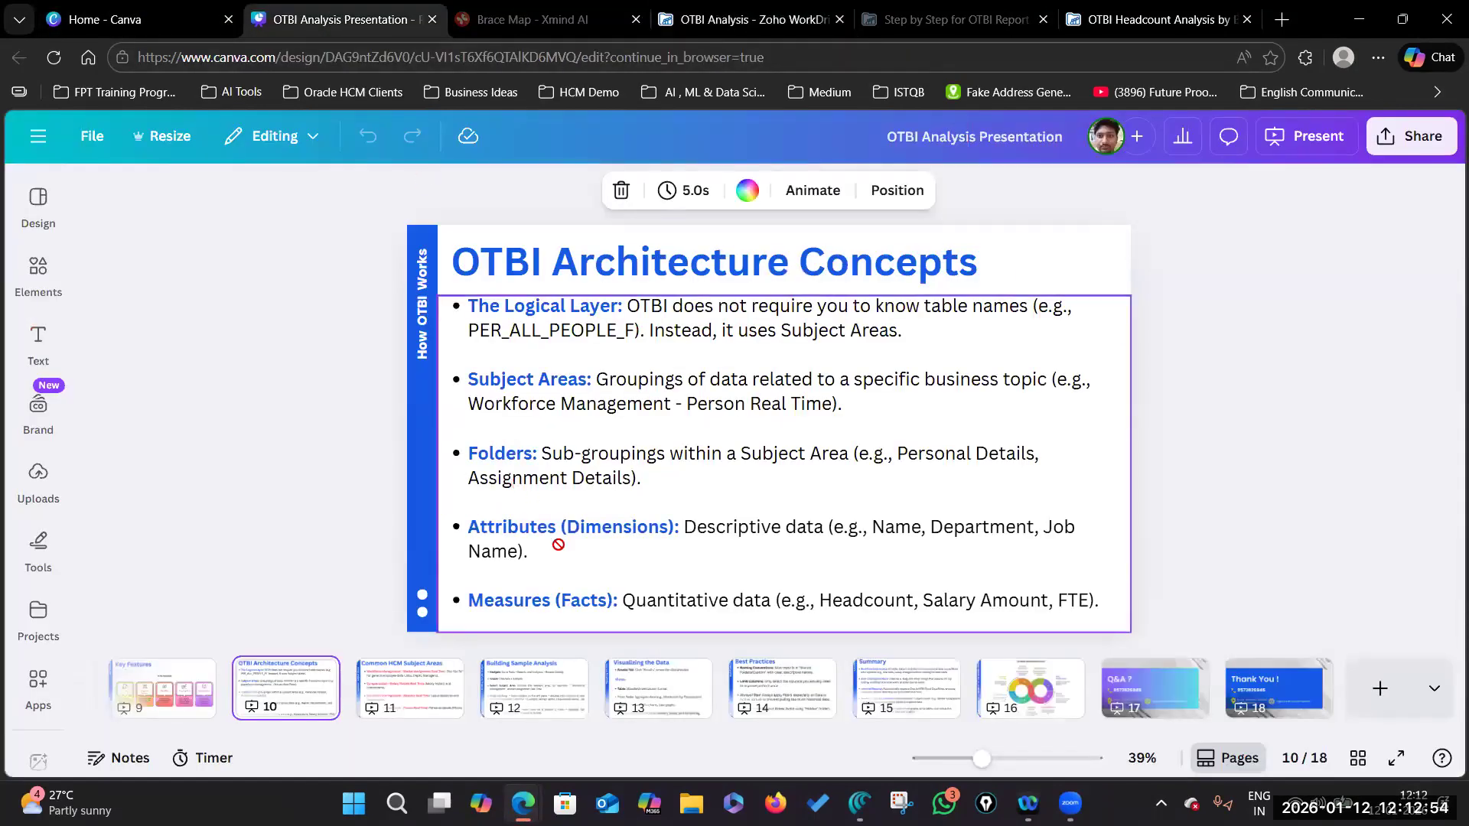
{"action": "left_click", "coordinate": [176, 683]}
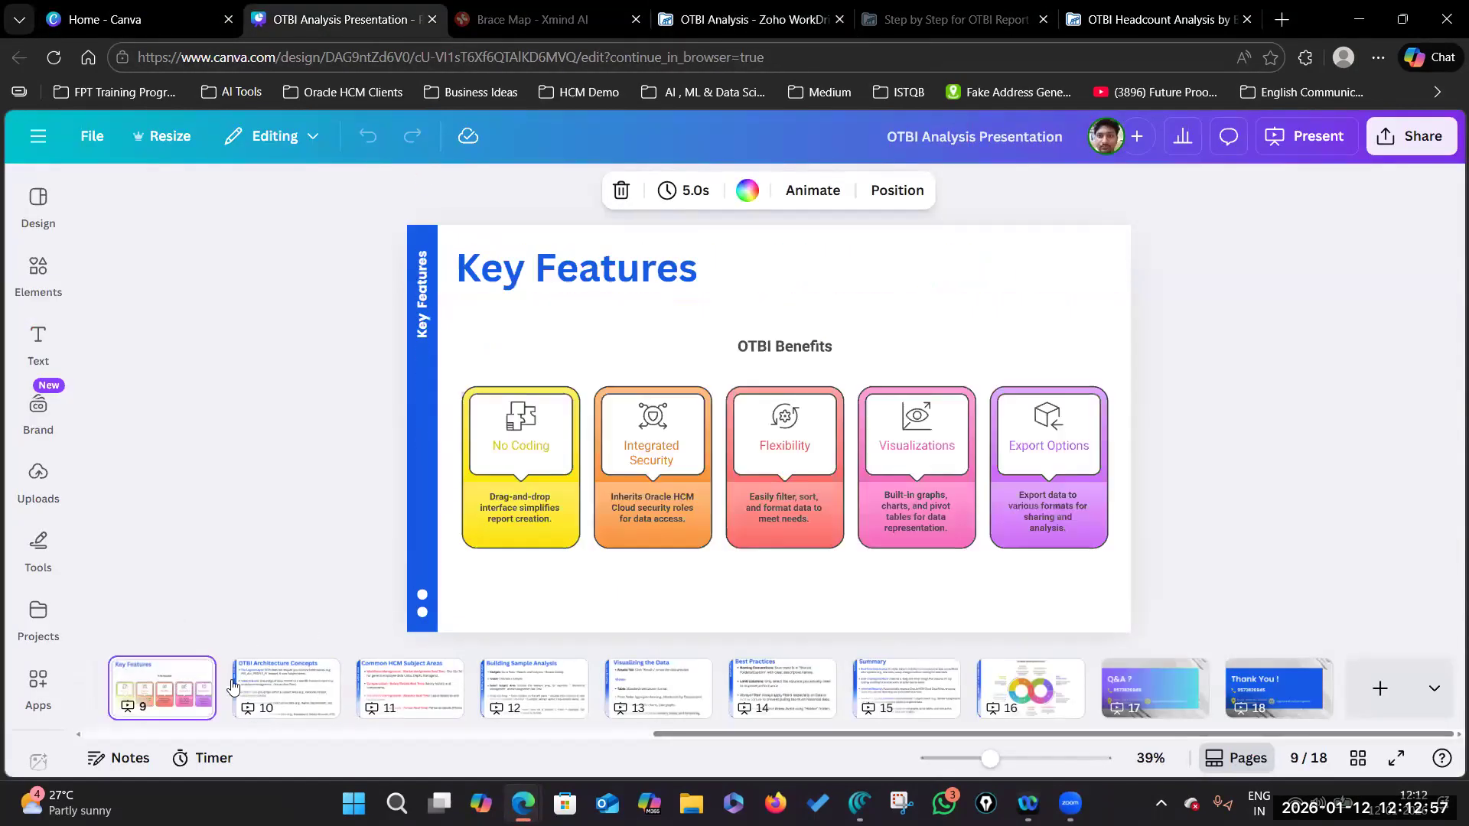
{"action": "left_click_drag", "start_coordinate": [785, 733], "coordinate": [486, 733]}
{"action": "left_click", "coordinate": [551, 689]}
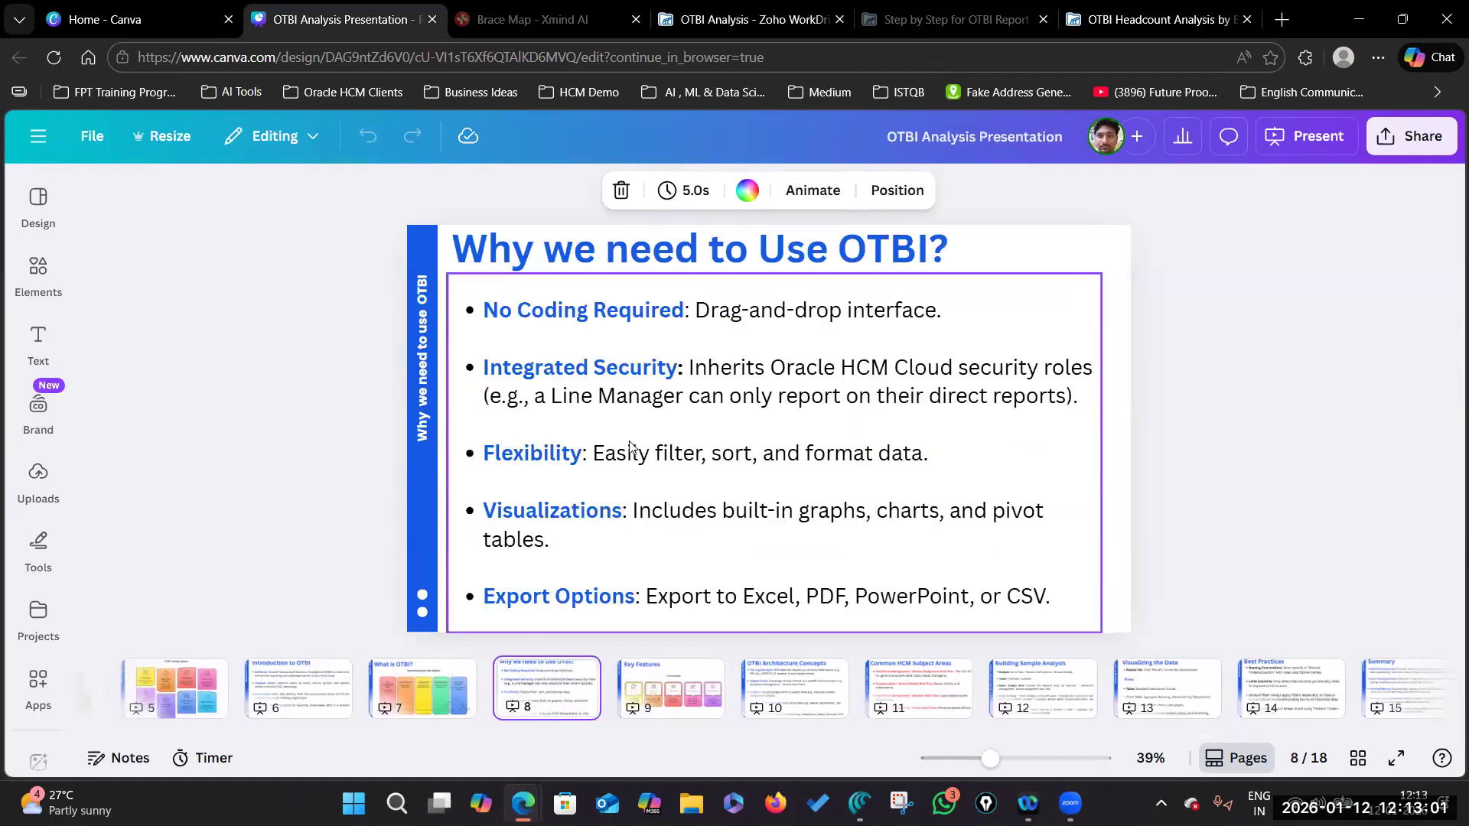